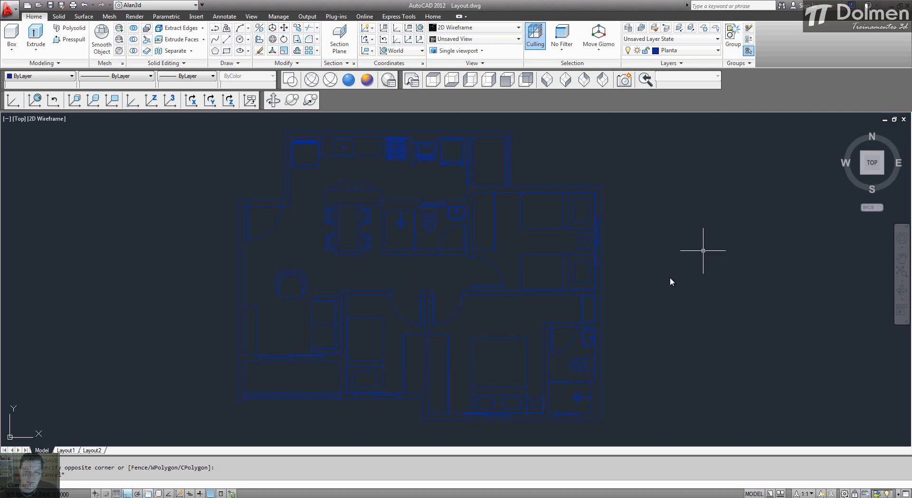
Switch to the image viewer and examine the list of layout modelling heights and the rendered floor plan, then return to AutoCAD
{"action": "key", "text": "alt+Tab"}
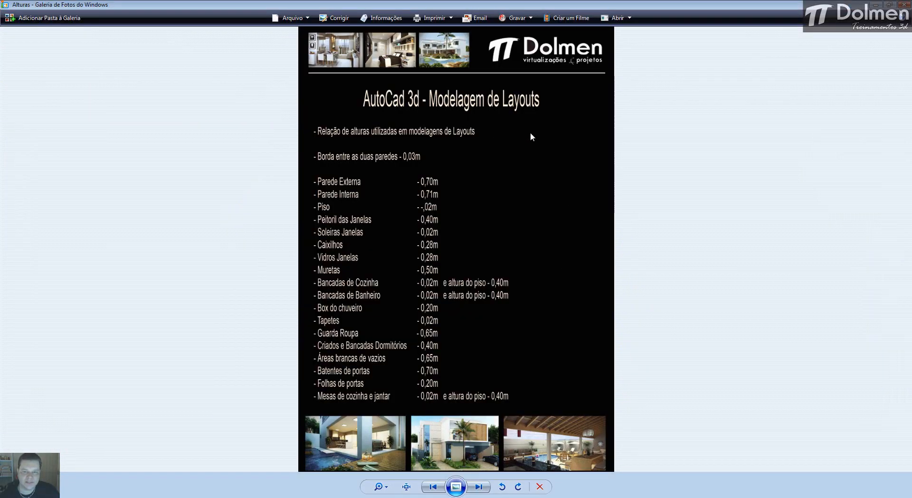
{"action": "scroll", "coordinate": [550, 157], "scroll_direction": "up", "scroll_amount": 2}
{"action": "left_click_drag", "start_coordinate": [550, 177], "coordinate": [551, 134]}
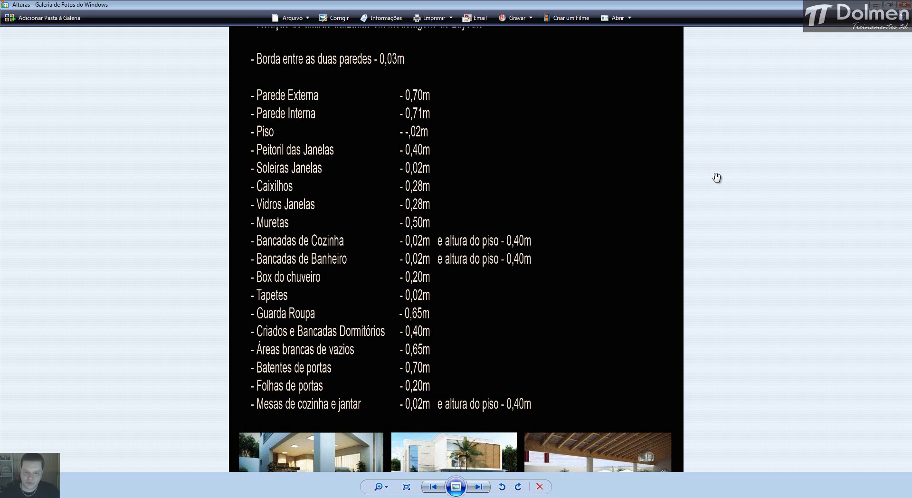
{"action": "left_click", "coordinate": [350, 497]}
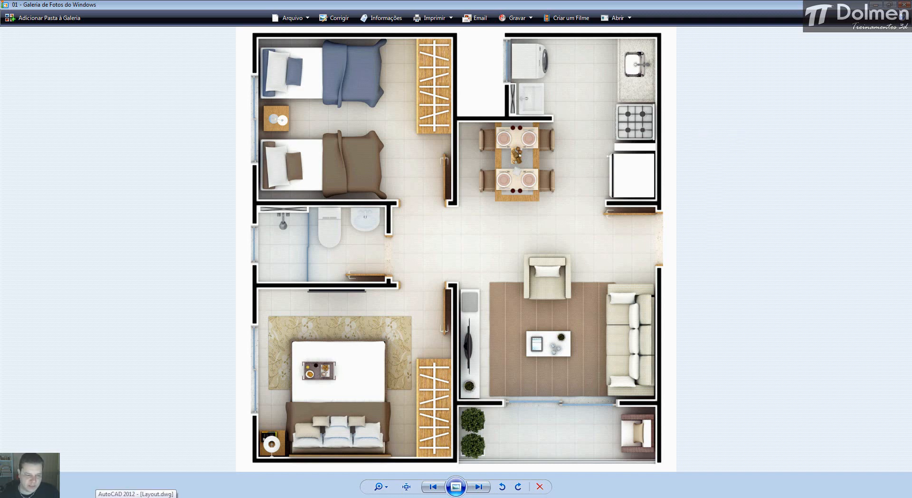
{"action": "left_click", "coordinate": [114, 497]}
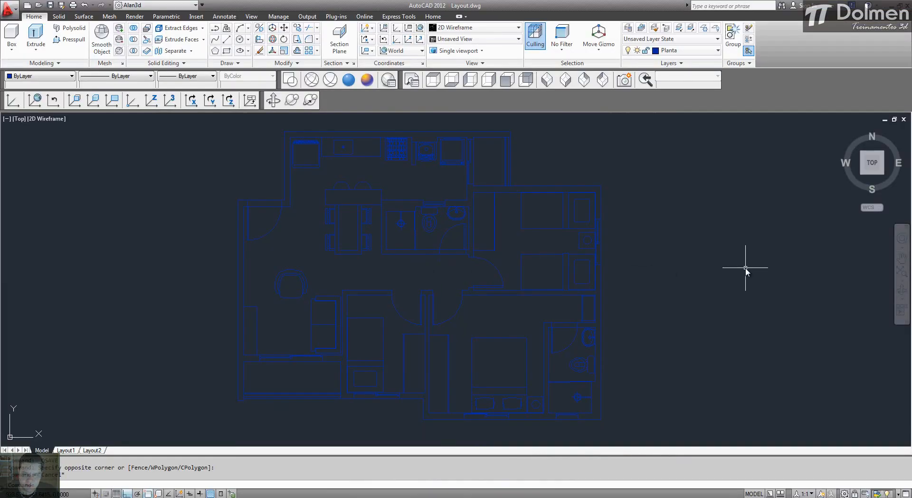
{"action": "left_click", "coordinate": [650, 121]}
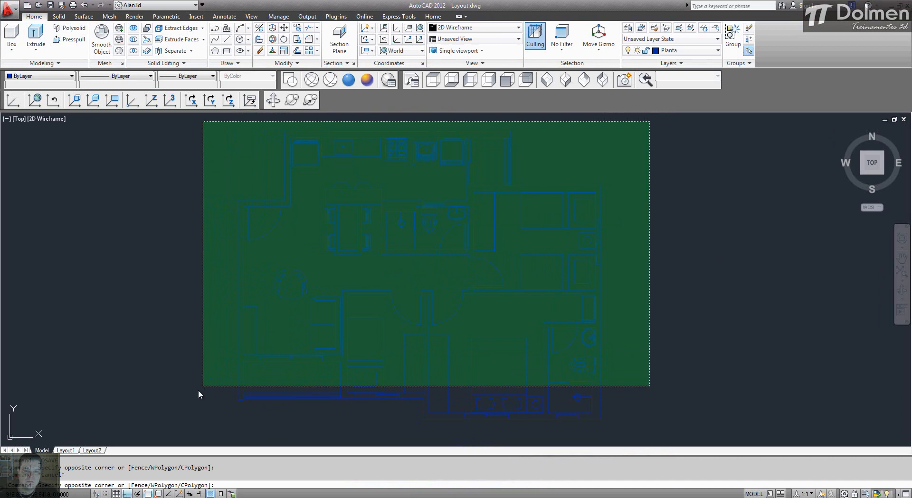
{"action": "left_click", "coordinate": [179, 423]}
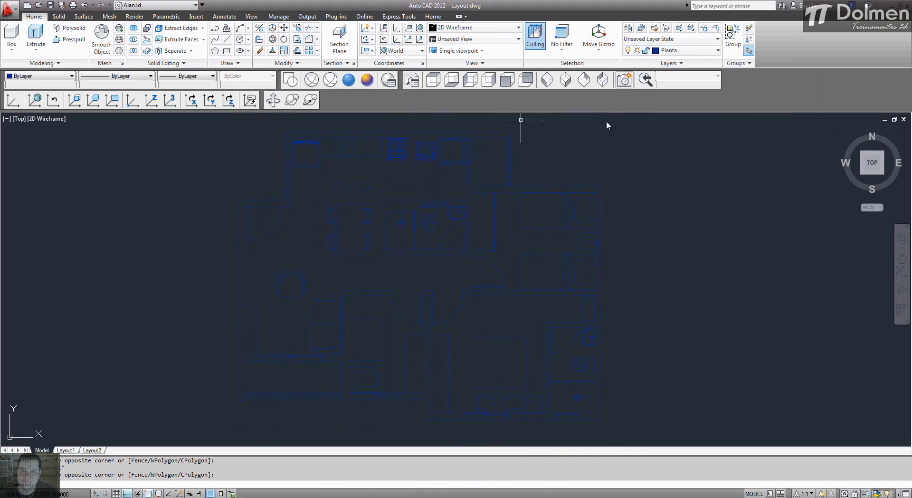
{"action": "key", "text": "Escape"}
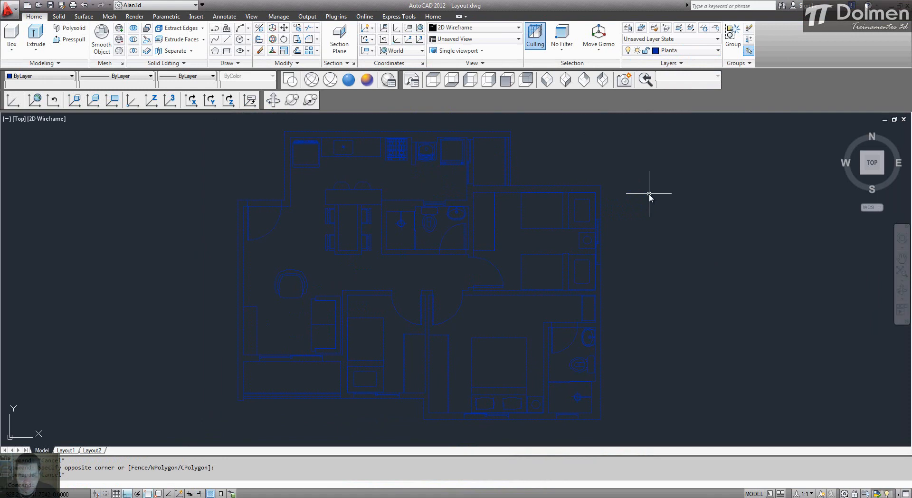
{"action": "left_click", "coordinate": [461, 497]}
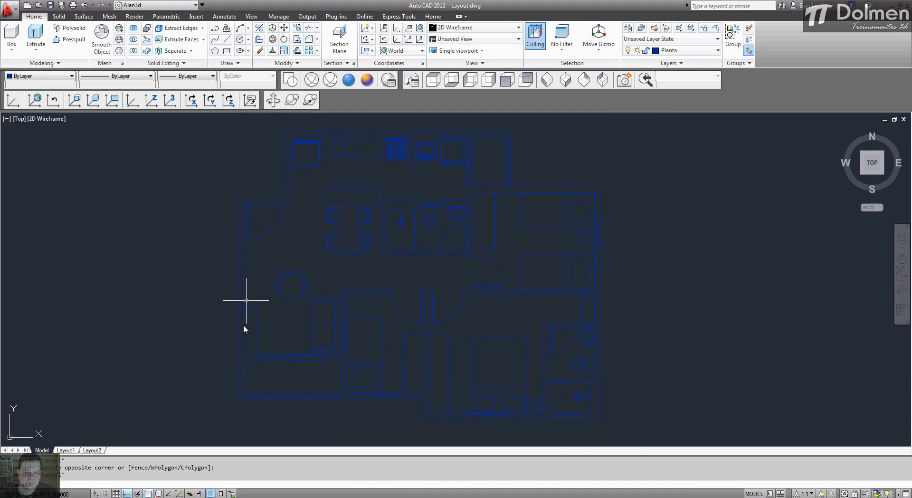
{"action": "mouse_move", "coordinate": [255, 206]}
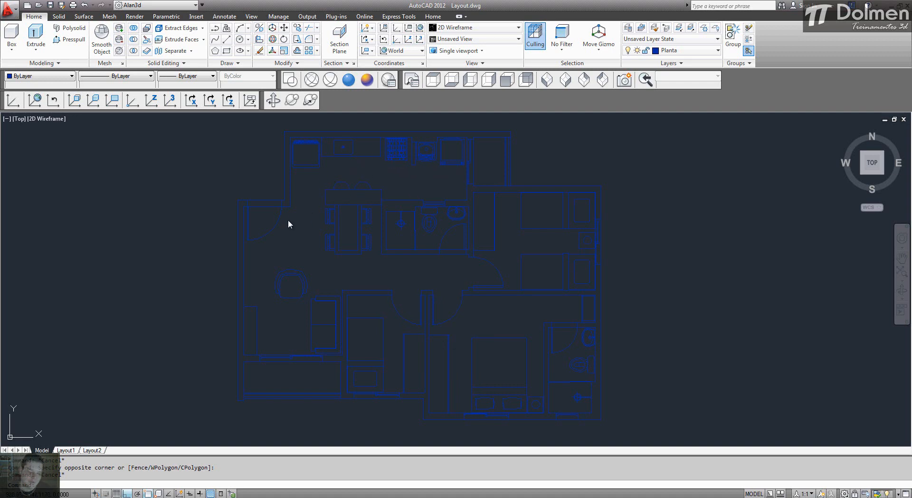
Scale the entire floor plan by a factor of 100 from the endpoint at its lower-left corner
{"action": "scroll", "coordinate": [376, 239], "scroll_direction": "down", "scroll_amount": 5}
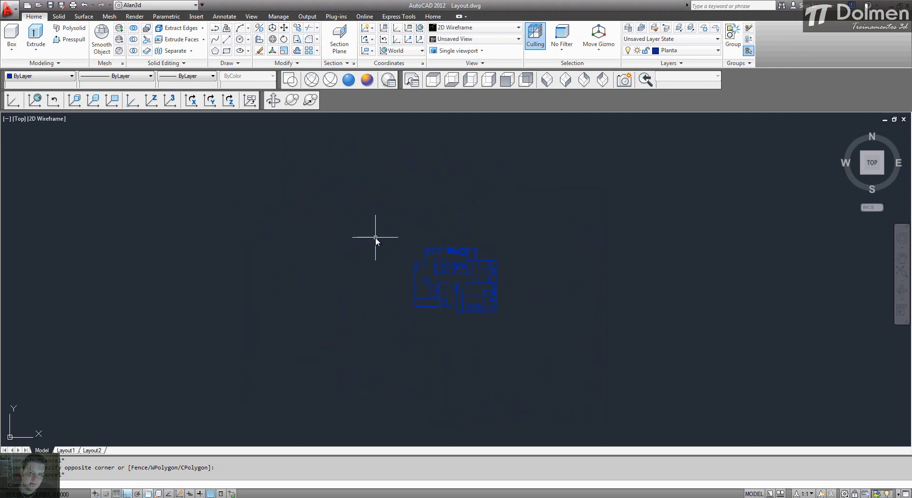
{"action": "type", "text": "sc"}
{"action": "key", "text": "Return"}
{"action": "left_click", "coordinate": [388, 216]}
{"action": "left_click", "coordinate": [584, 352]}
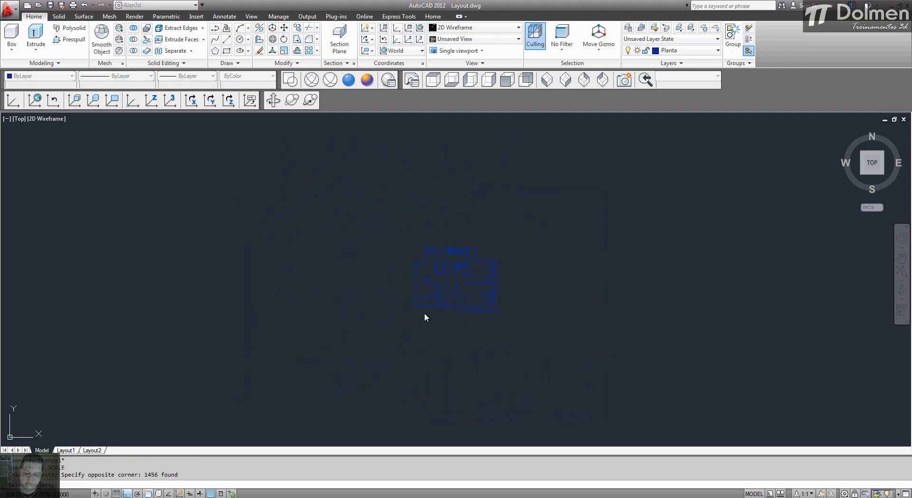
{"action": "scroll", "coordinate": [404, 304], "scroll_direction": "up", "scroll_amount": 5}
{"action": "key", "text": "Return"}
{"action": "left_click", "coordinate": [379, 291]}
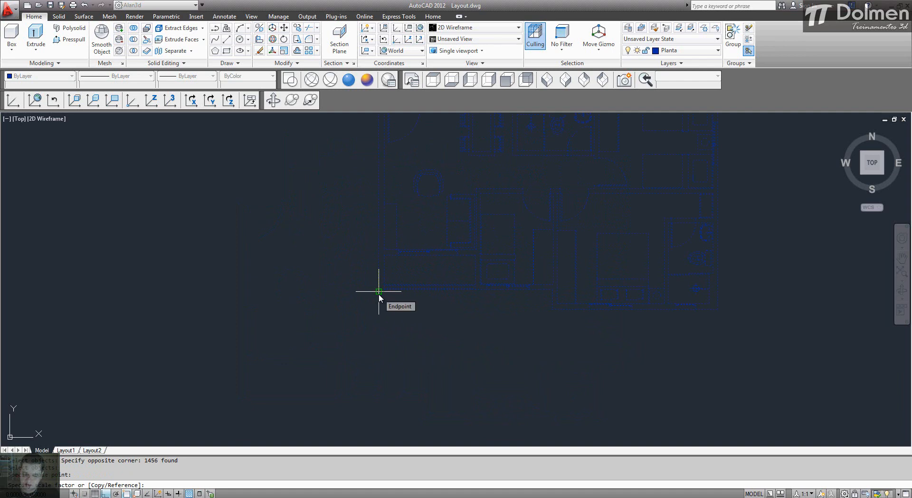
{"action": "type", "text": "100"}
{"action": "key", "text": "Return"}
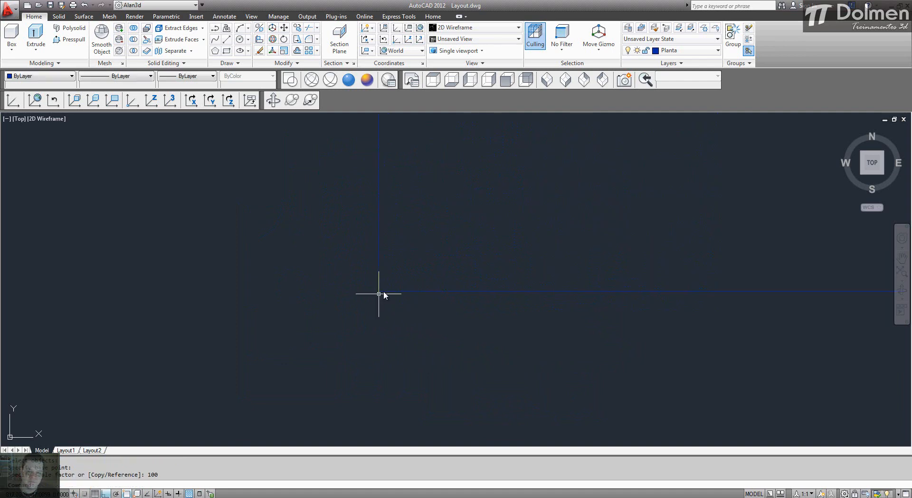
Move the entire floor plan by its lower-left corner to the origin at 0,0
{"action": "middle_click", "coordinate": [525, 240]}
{"action": "type", "text": "m"}
{"action": "key", "text": "Return"}
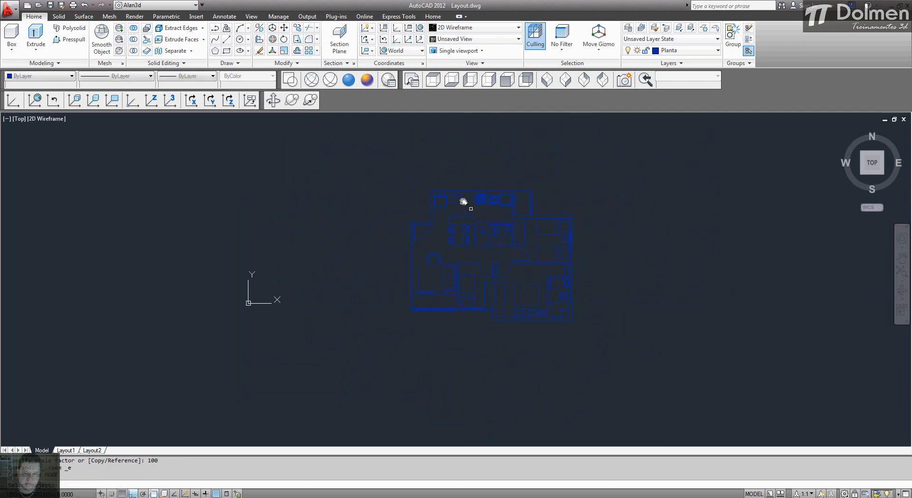
{"action": "left_click", "coordinate": [363, 173]}
{"action": "left_click", "coordinate": [637, 329]}
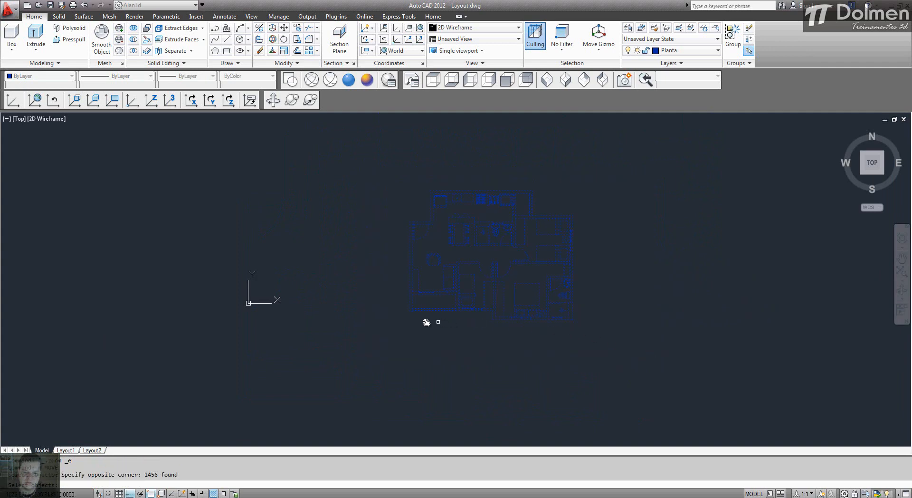
{"action": "key", "text": "Return"}
{"action": "left_click", "coordinate": [409, 312]}
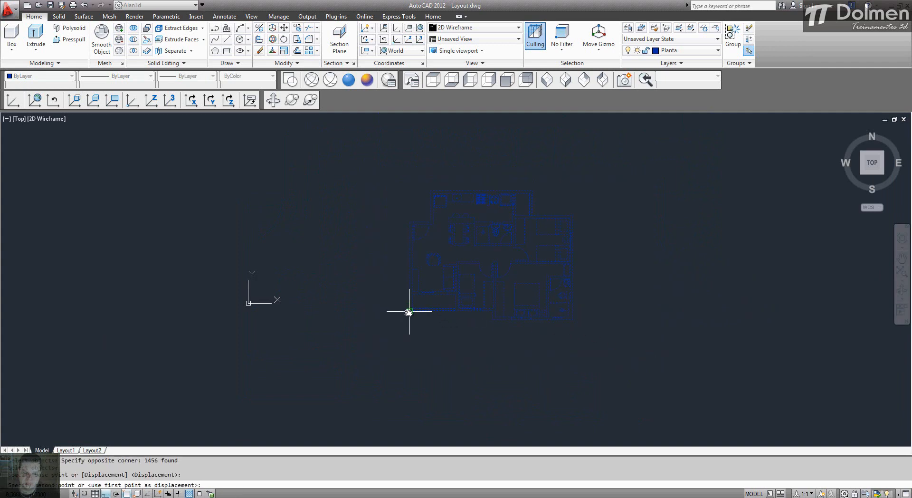
{"action": "type", "text": "0,0"}
{"action": "key", "text": "Return"}
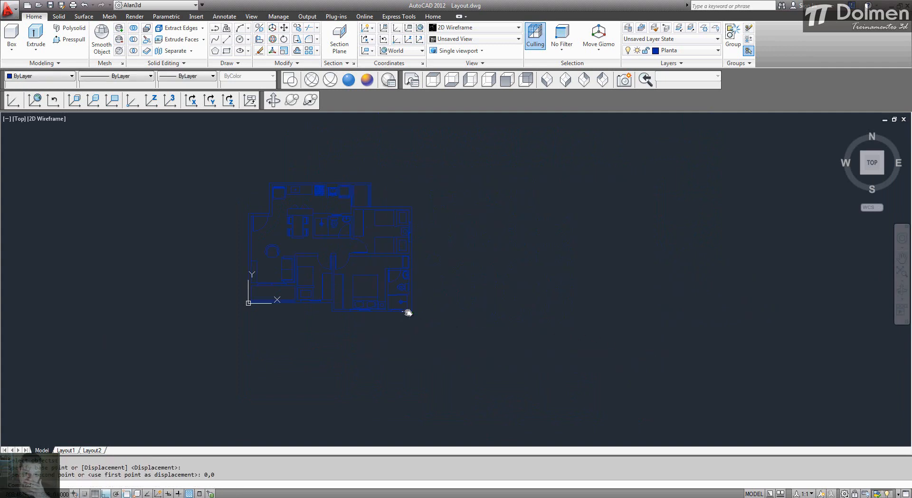
{"action": "scroll", "coordinate": [419, 294], "scroll_direction": "up", "scroll_amount": 2}
{"action": "key", "text": "Escape"}
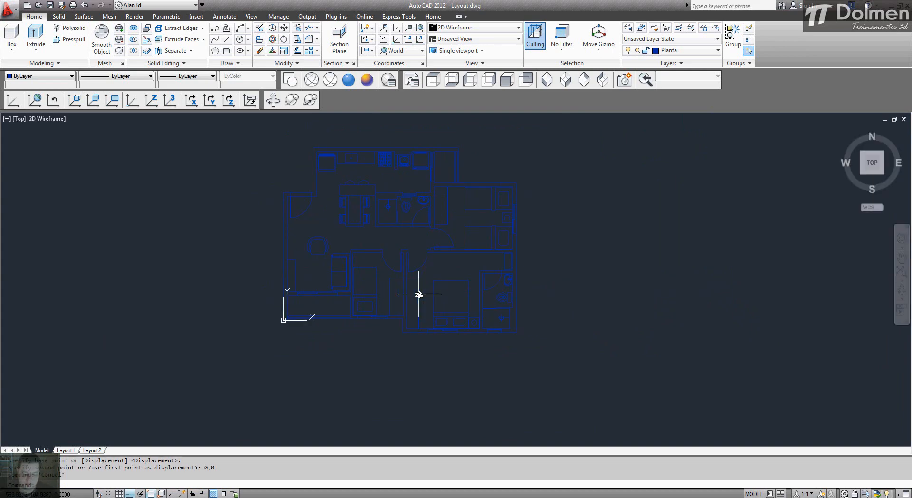
Set the display resolution options: arc and circle smoothness 20000, polyline curve segments 100, rendered object smoothness 10, and contour lines per surface 100
{"action": "type", "text": "op"}
{"action": "key", "text": "Return"}
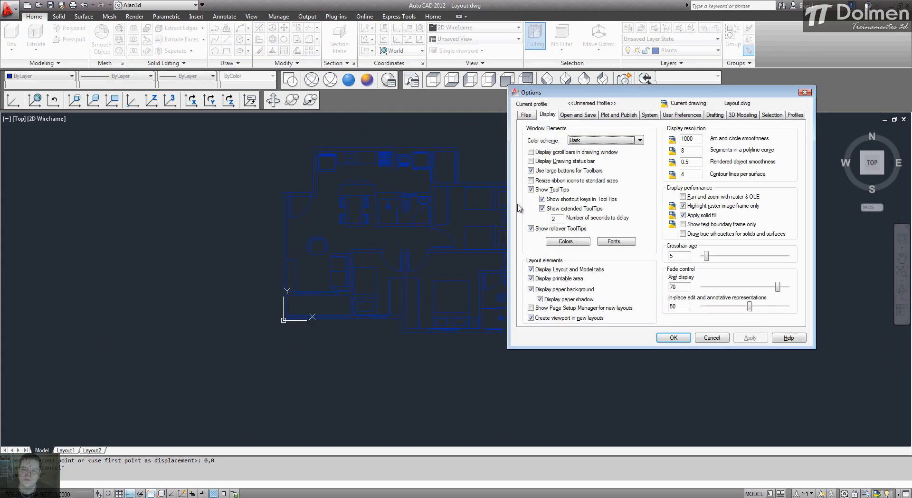
{"action": "left_click", "coordinate": [695, 137]}
{"action": "double_click", "coordinate": [696, 138]}
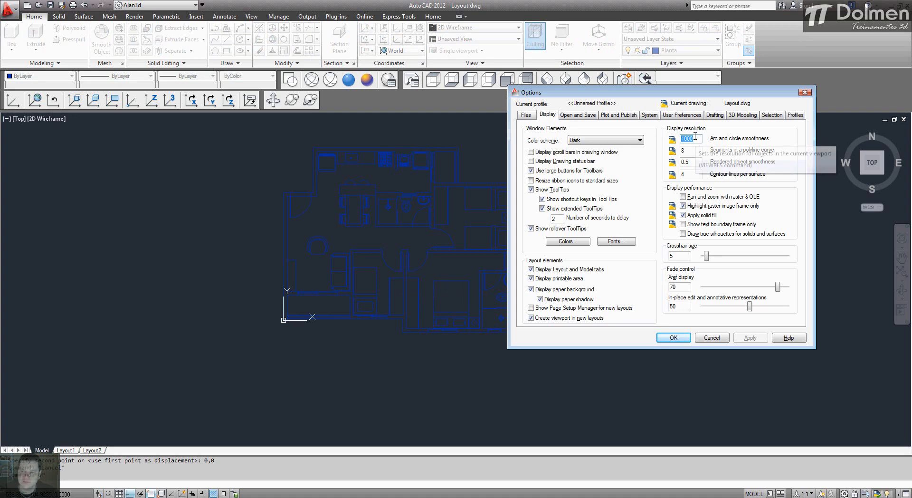
{"action": "type", "text": "20000"}
{"action": "key", "text": "Tab"}
{"action": "type", "text": "100"}
{"action": "key", "text": "Tab"}
{"action": "type", "text": "10"}
{"action": "key", "text": "Tab"}
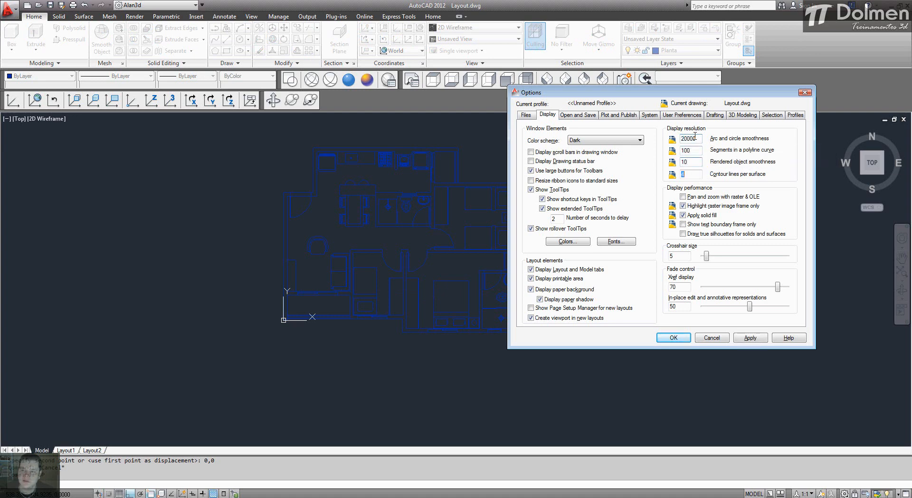
{"action": "type", "text": "100"}
{"action": "key", "text": "Return"}
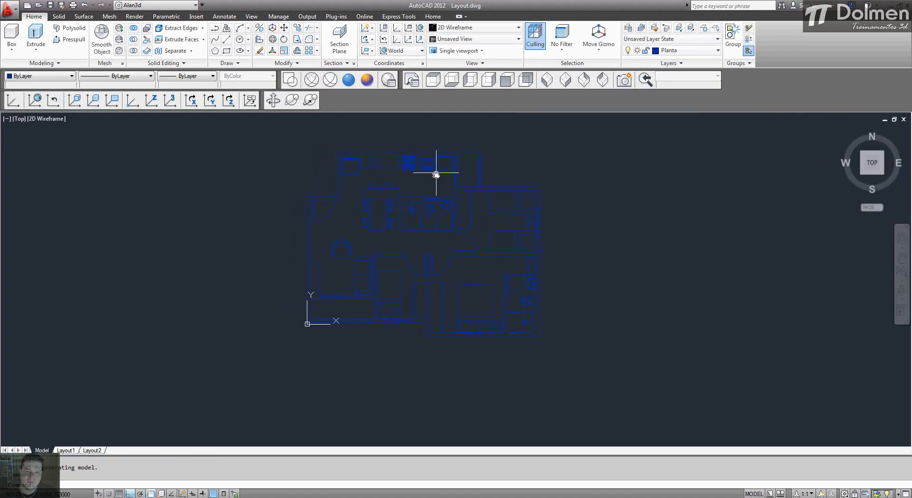
Save the Layout.dwg drawing
{"action": "scroll", "coordinate": [437, 175], "scroll_direction": "up", "scroll_amount": 2}
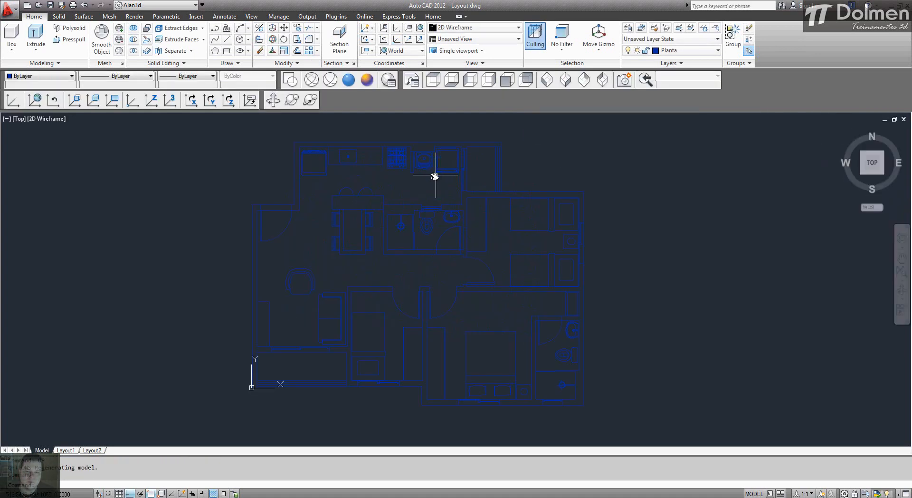
{"action": "left_click", "coordinate": [50, 5]}
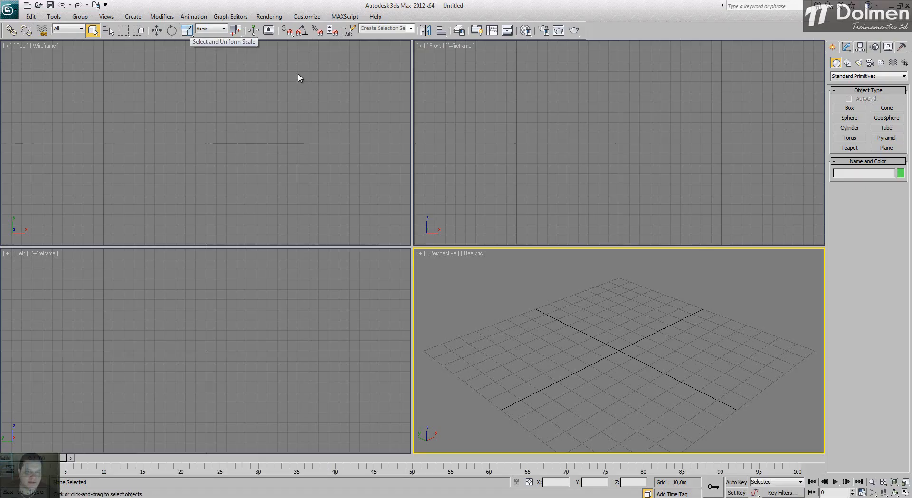
In 3ds Max, check the display unit scale and the system unit scale in the units setup and accept them
{"action": "left_click", "coordinate": [307, 17]}
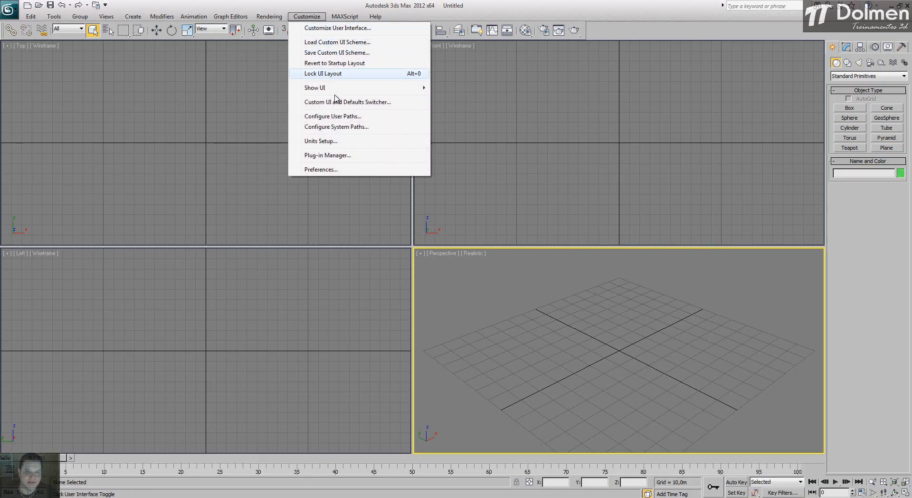
{"action": "left_click", "coordinate": [342, 144]}
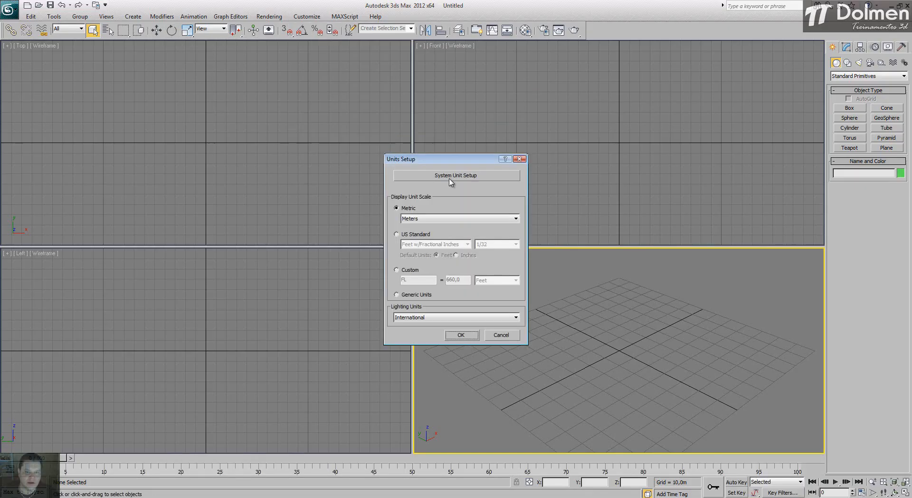
{"action": "left_click", "coordinate": [502, 176]}
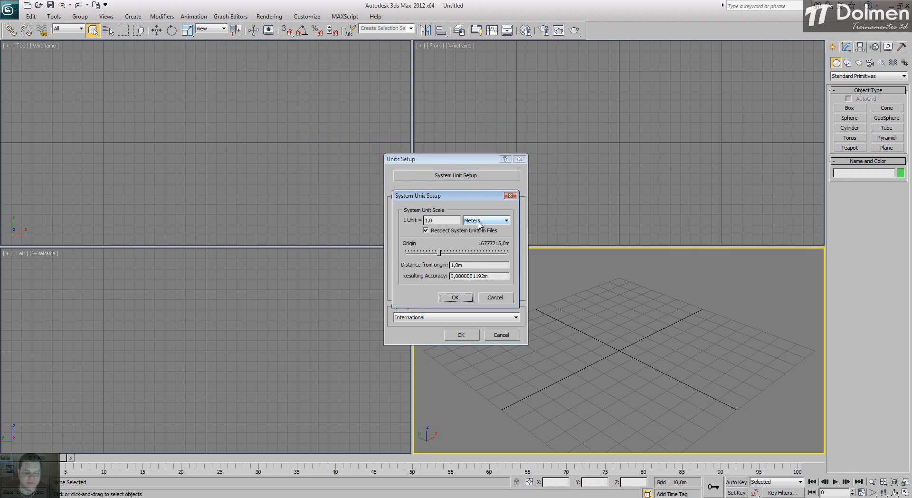
{"action": "left_click", "coordinate": [468, 300]}
{"action": "left_click", "coordinate": [462, 334]}
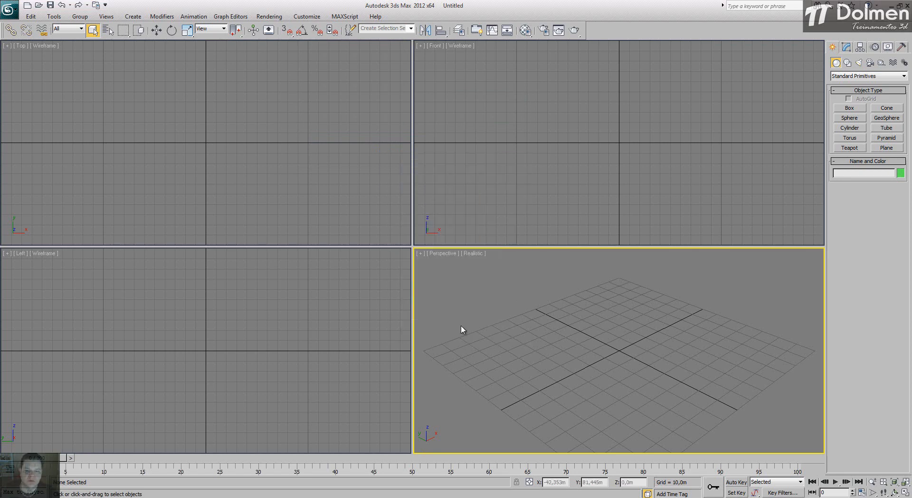
Choose the Layout drawing in the C:\Aulas\3dsmax\Aula16 folder as the file to import
{"action": "left_click", "coordinate": [9, 9]}
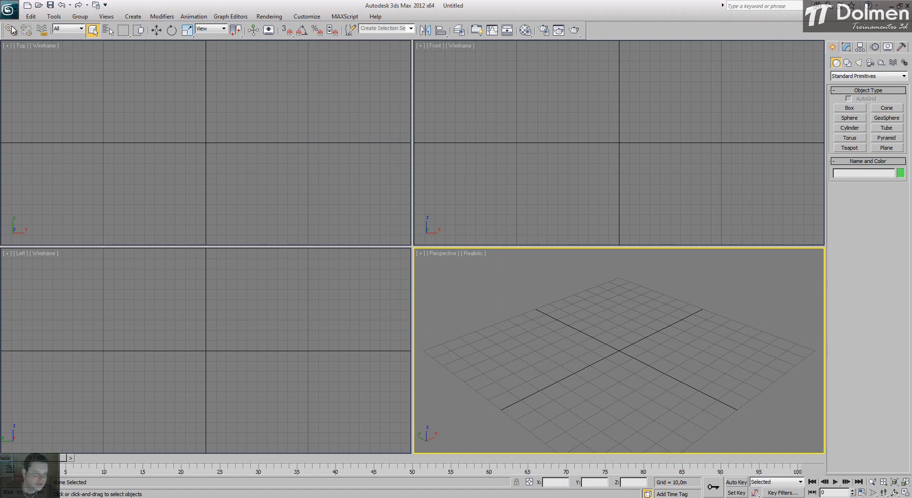
{"action": "left_click", "coordinate": [32, 135]}
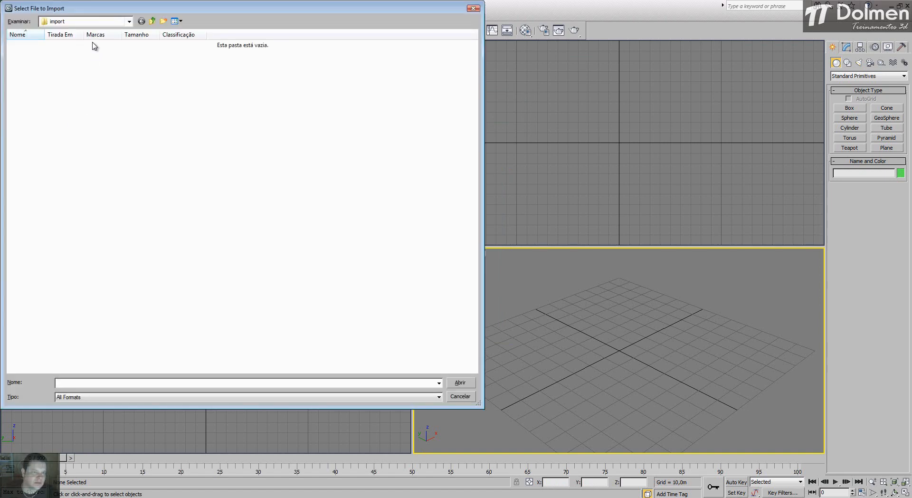
{"action": "left_click", "coordinate": [97, 22]}
{"action": "left_click", "coordinate": [78, 81]}
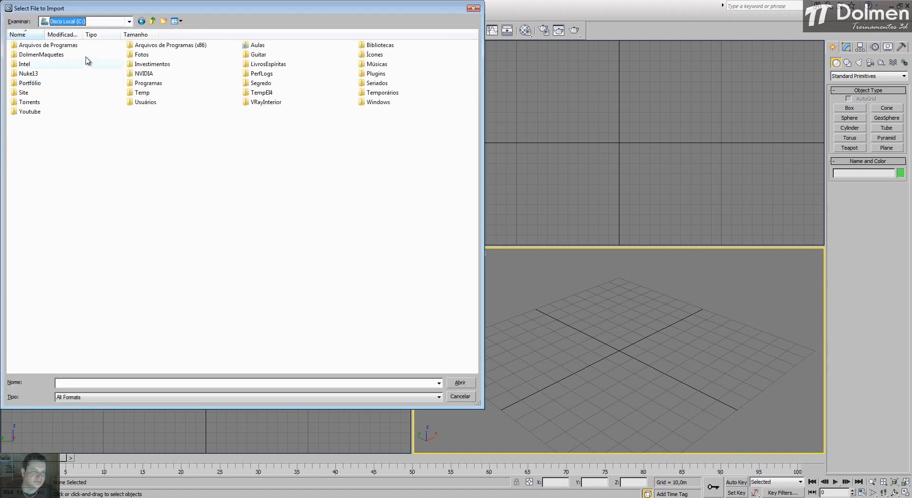
{"action": "double_click", "coordinate": [255, 45]}
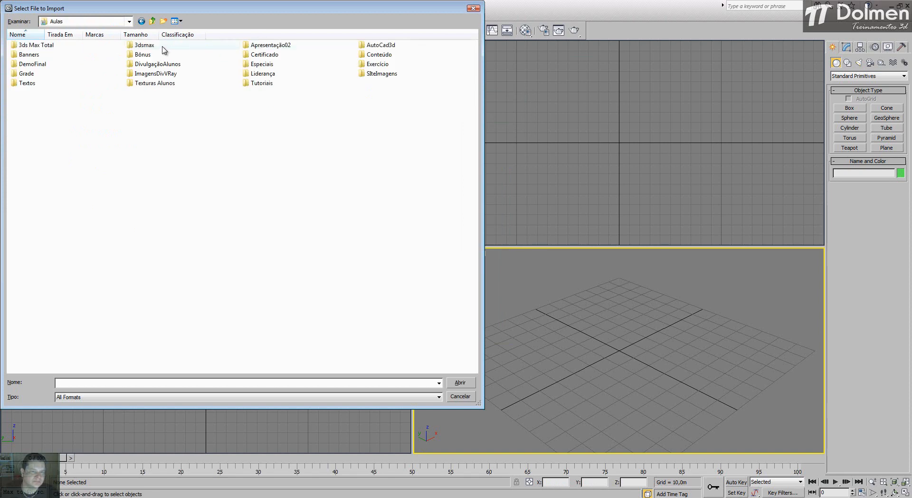
{"action": "double_click", "coordinate": [163, 46]}
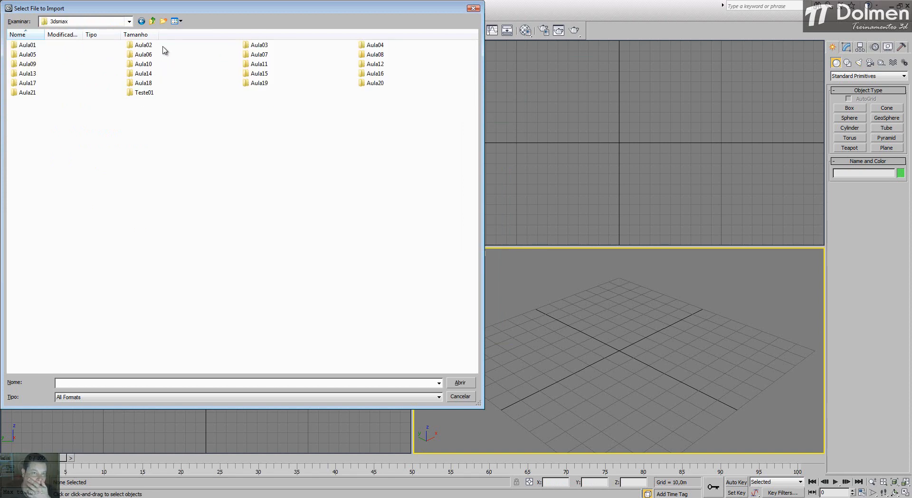
{"action": "double_click", "coordinate": [253, 74]}
{"action": "key", "text": "BackSpace"}
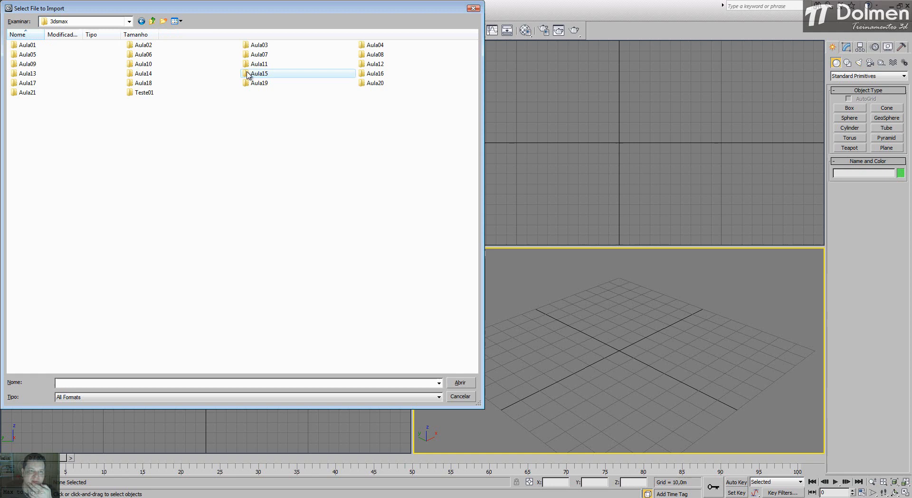
{"action": "double_click", "coordinate": [368, 77]}
{"action": "double_click", "coordinate": [32, 46]}
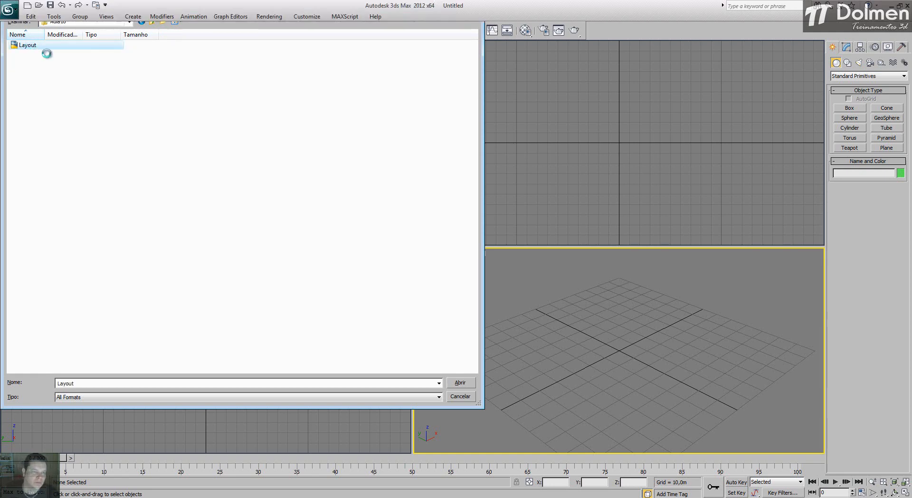
Import Layout.dwg with the incoming file units set to Meters
{"action": "left_click", "coordinate": [485, 152]}
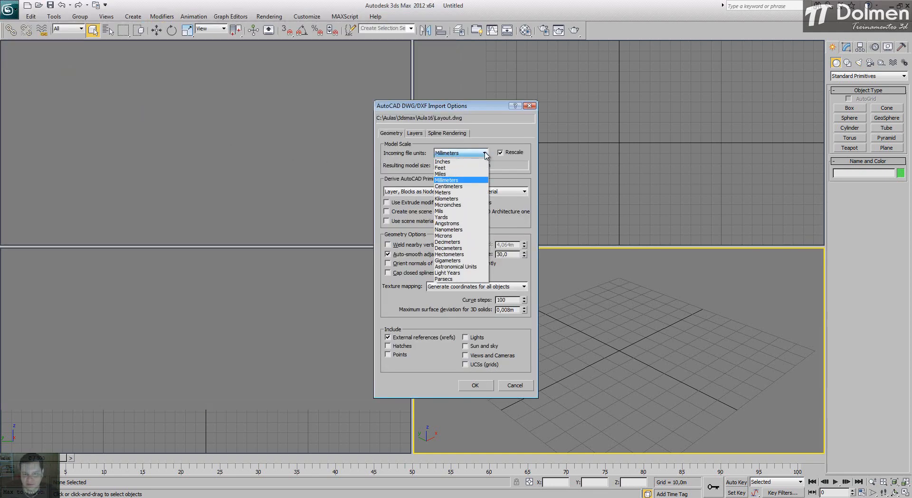
{"action": "left_click", "coordinate": [446, 193]}
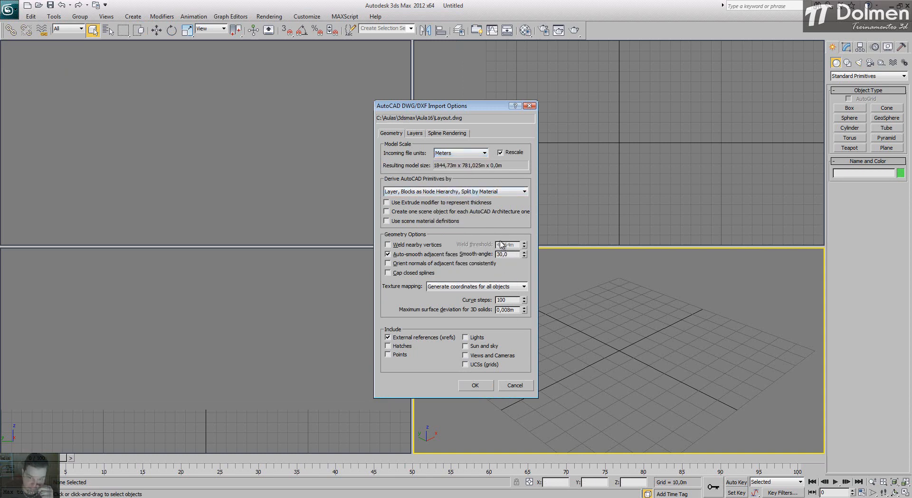
{"action": "left_click", "coordinate": [476, 385]}
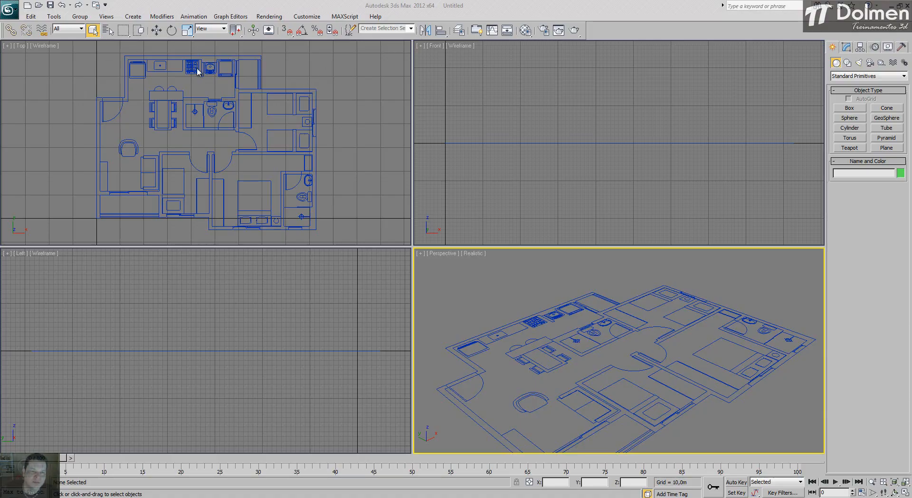
Change the system unit scale to 1 unit = 1,0 Centimeters and accept the units setup
{"action": "left_click", "coordinate": [307, 17]}
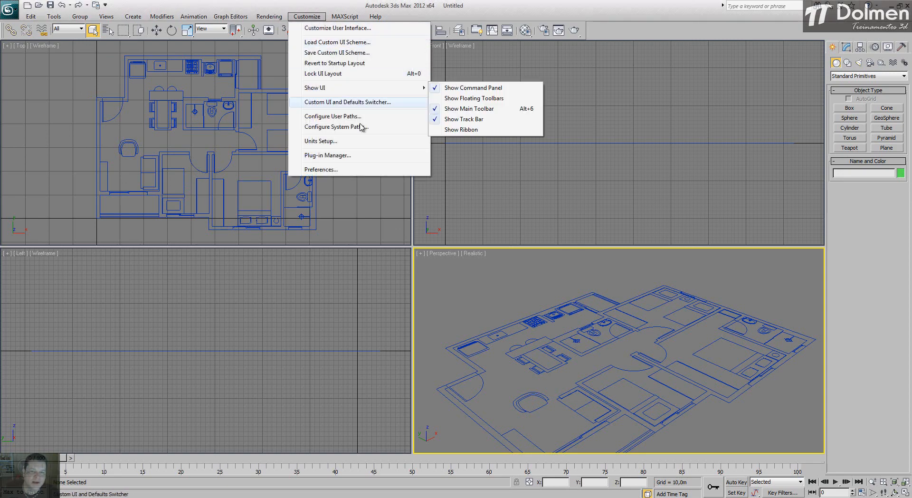
{"action": "left_click", "coordinate": [358, 142]}
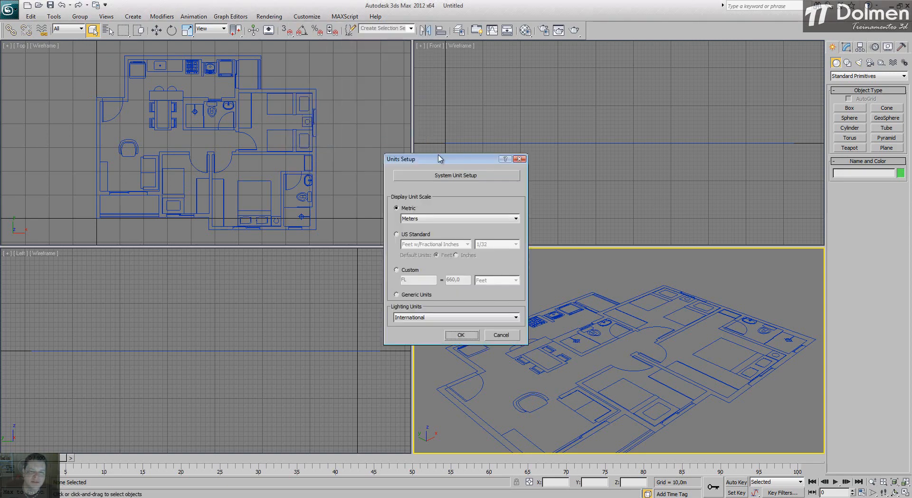
{"action": "left_click", "coordinate": [469, 176]}
{"action": "left_click", "coordinate": [507, 221]}
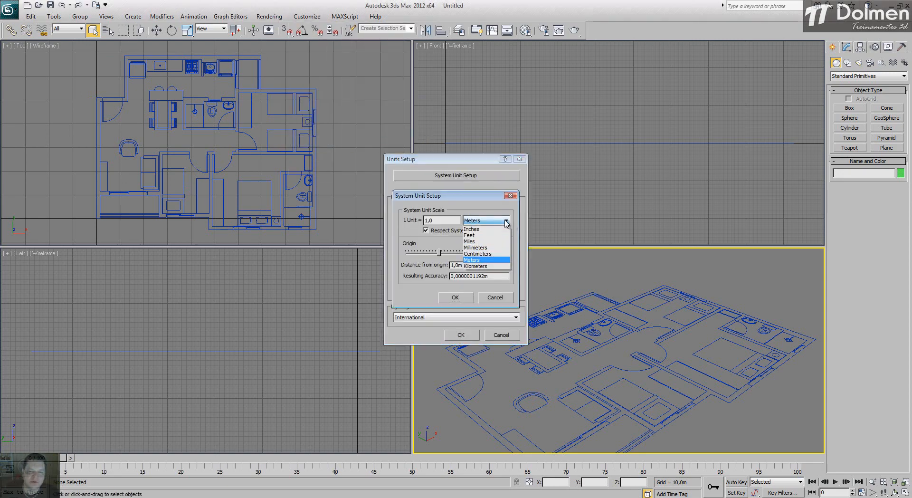
{"action": "left_click", "coordinate": [490, 254]}
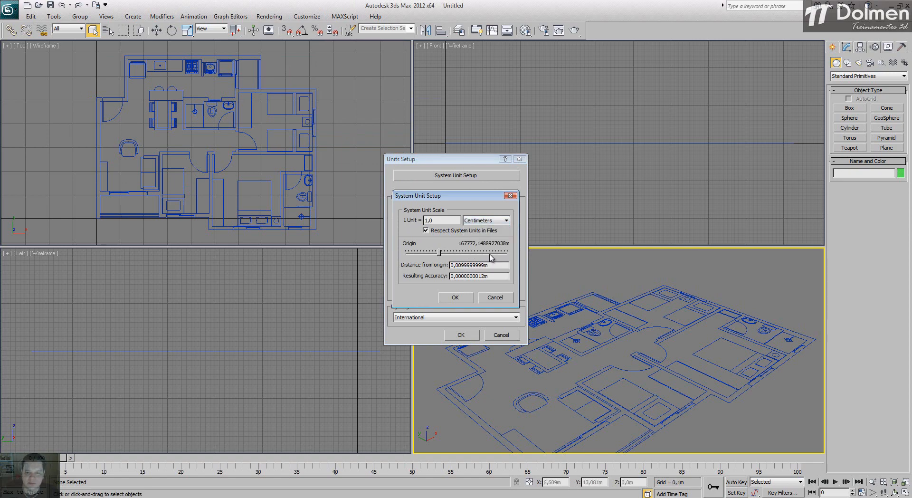
{"action": "left_click", "coordinate": [464, 299]}
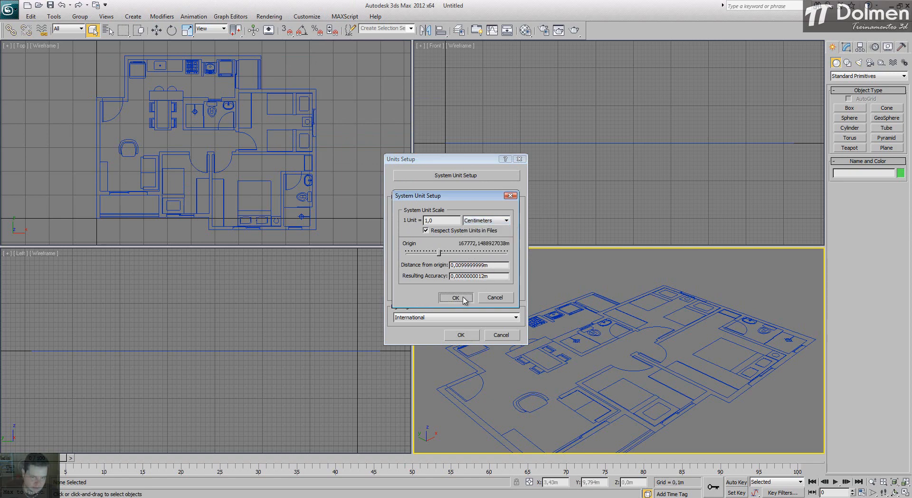
{"action": "left_click", "coordinate": [466, 335]}
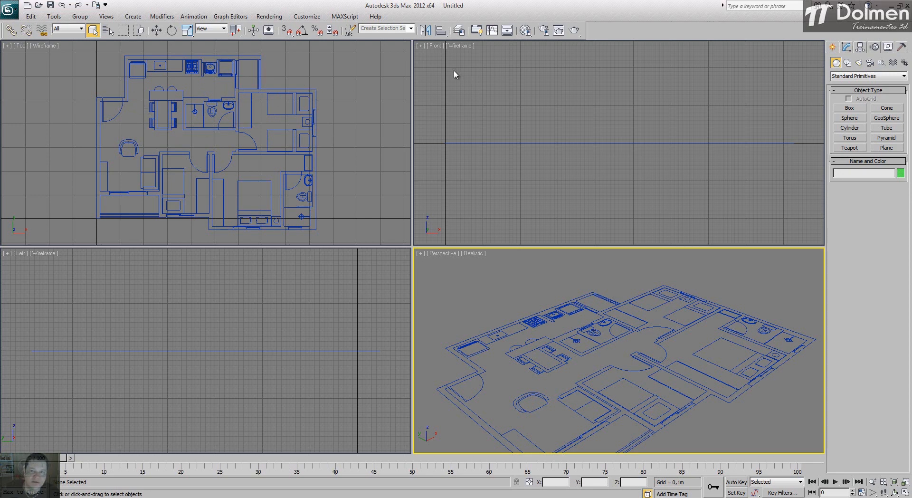
Look through the scene's layers and the contents of the Planta layer
{"action": "left_click", "coordinate": [459, 30]}
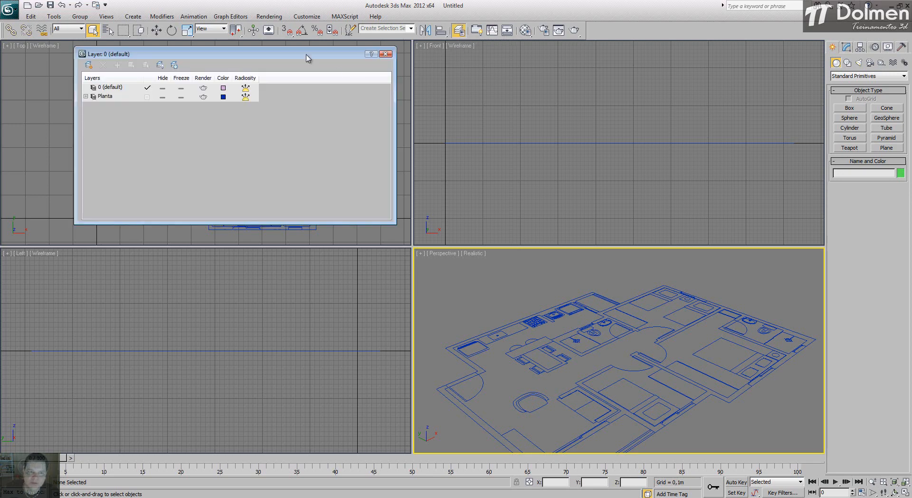
{"action": "left_click_drag", "start_coordinate": [246, 59], "coordinate": [681, 59]}
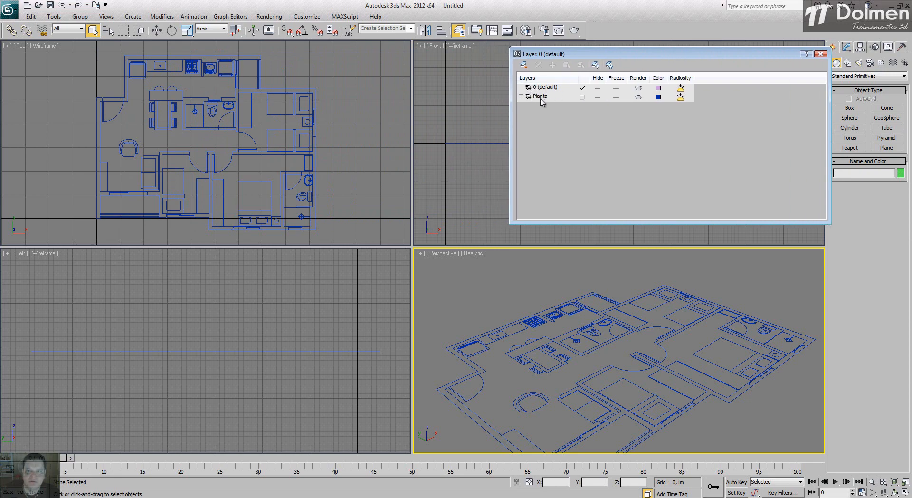
{"action": "left_click", "coordinate": [521, 97]}
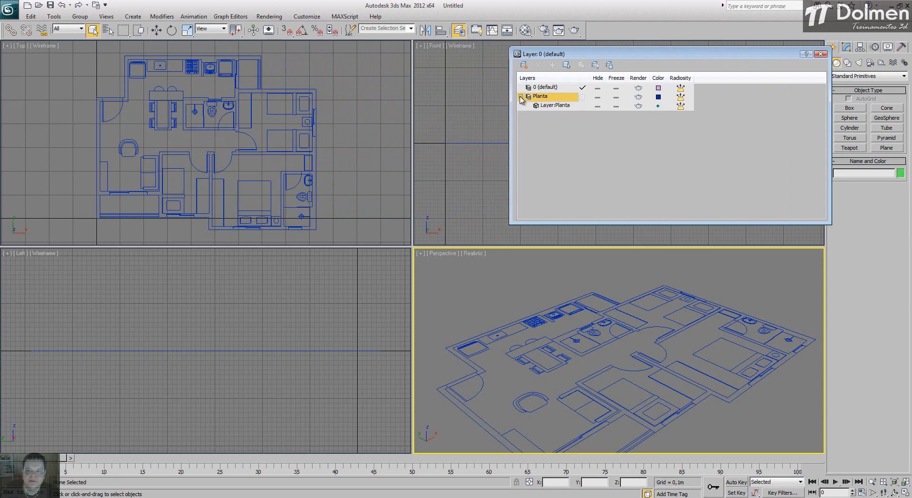
{"action": "left_click", "coordinate": [521, 97]}
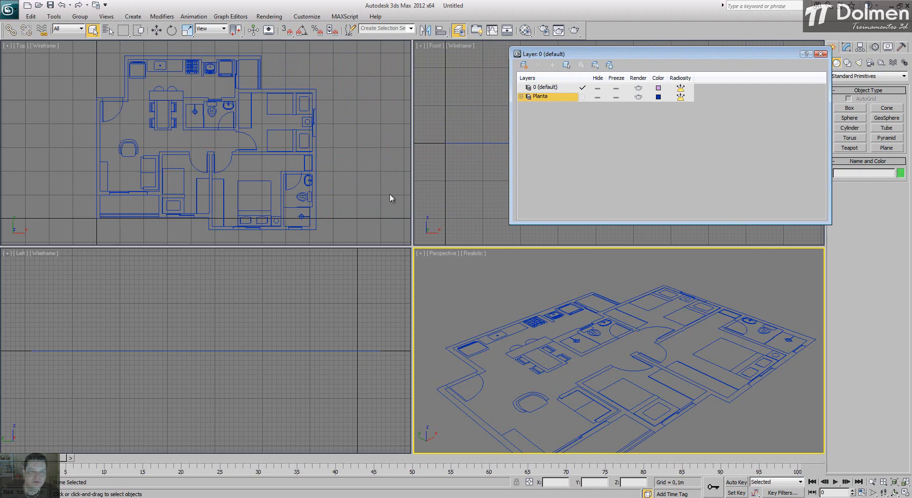
{"action": "left_click", "coordinate": [633, 178]}
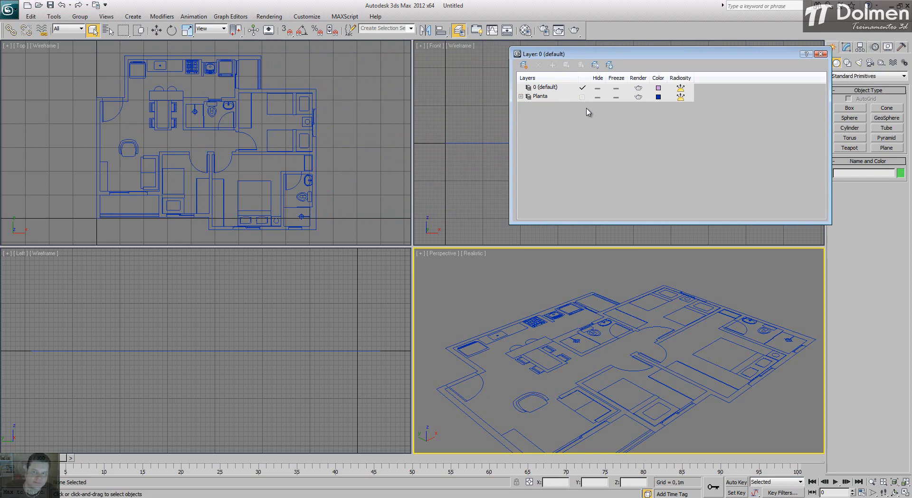
Create a new layer named Parede01 as the current layer and close the layer manager
{"action": "left_click", "coordinate": [525, 65]}
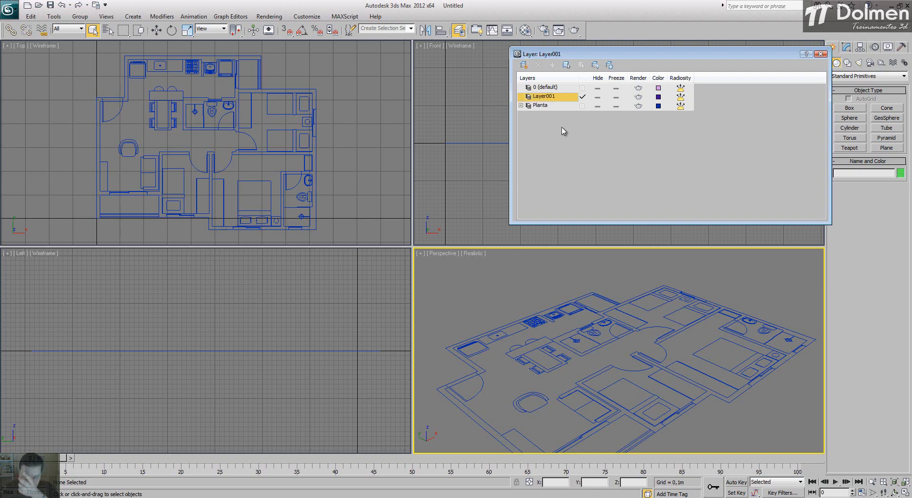
{"action": "left_click", "coordinate": [555, 97]}
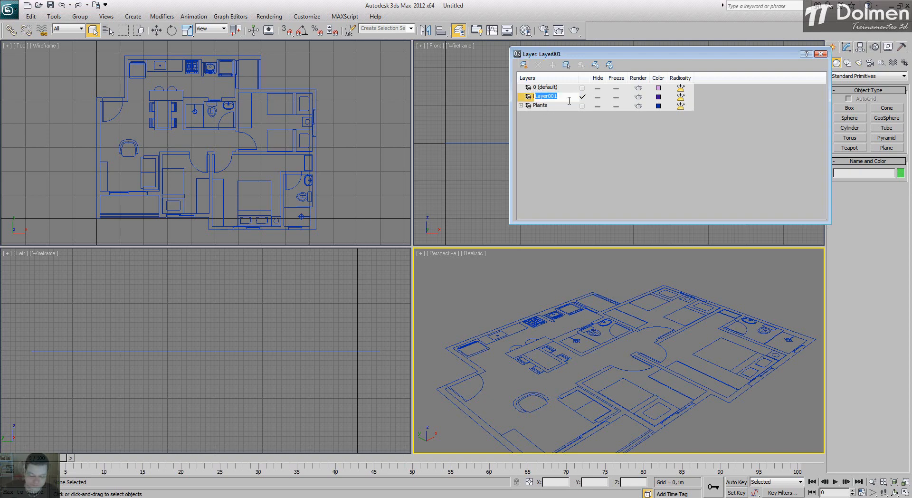
{"action": "type", "text": "Parede"}
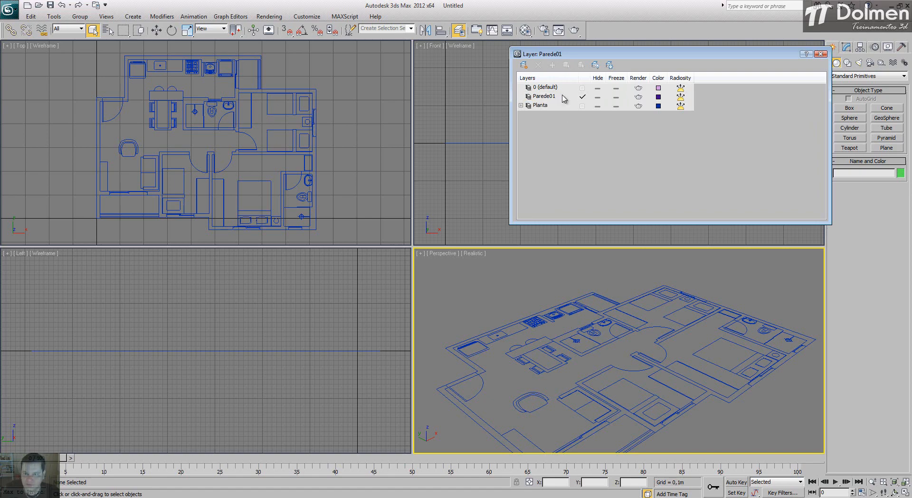
{"action": "left_click", "coordinate": [821, 54]}
Maximize the Top view and start the Line spline tool with 2.5D snapping turned on
{"action": "left_click", "coordinate": [357, 143]}
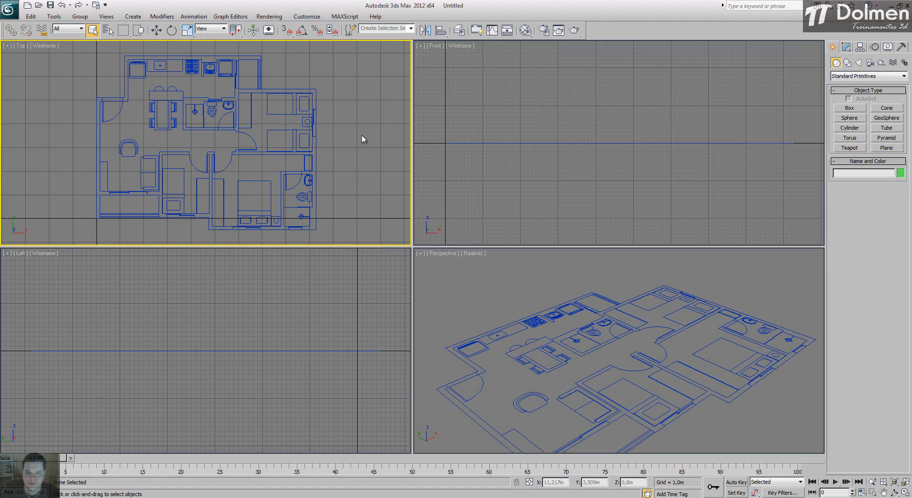
{"action": "left_click", "coordinate": [904, 492]}
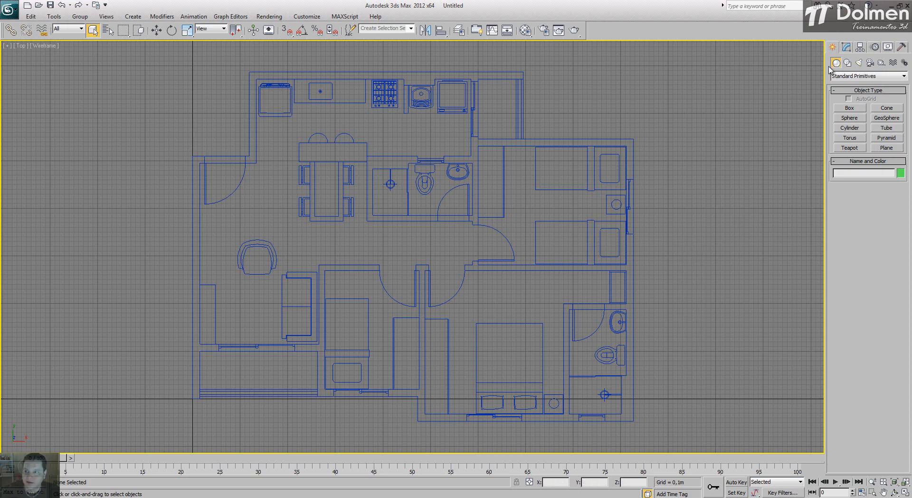
{"action": "left_click", "coordinate": [847, 62]}
{"action": "left_click", "coordinate": [851, 115]}
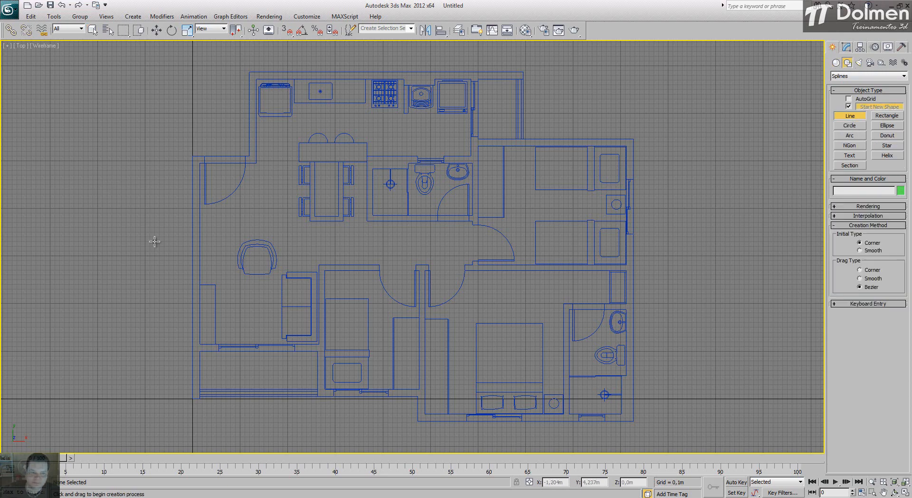
{"action": "left_click", "coordinate": [286, 33]}
{"action": "left_click_drag", "start_coordinate": [286, 34], "coordinate": [287, 62]}
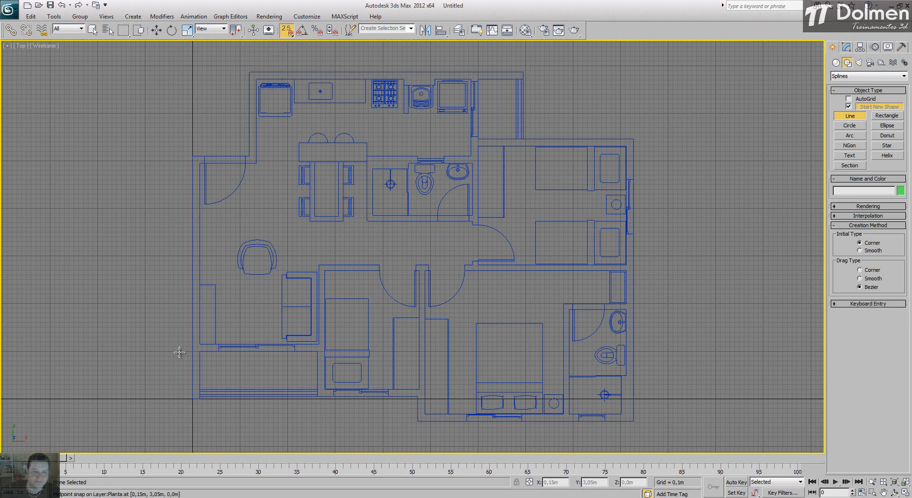
Trace the outer wall from the plan's origin corner up to the entrance door, around its jamb and onto the inner wall face
{"action": "left_click", "coordinate": [193, 398]}
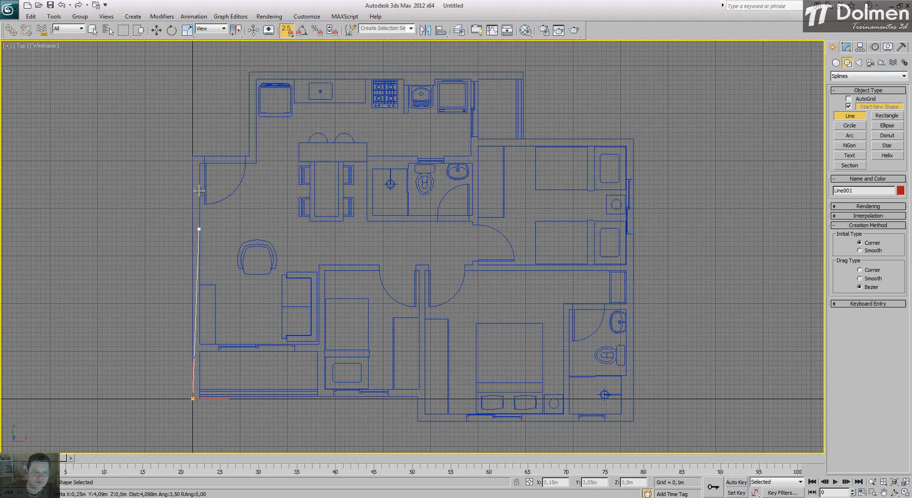
{"action": "left_click", "coordinate": [193, 157]}
{"action": "scroll", "coordinate": [205, 157], "scroll_direction": "up", "scroll_amount": 5}
{"action": "left_click", "coordinate": [208, 158]}
{"action": "left_click", "coordinate": [208, 178]}
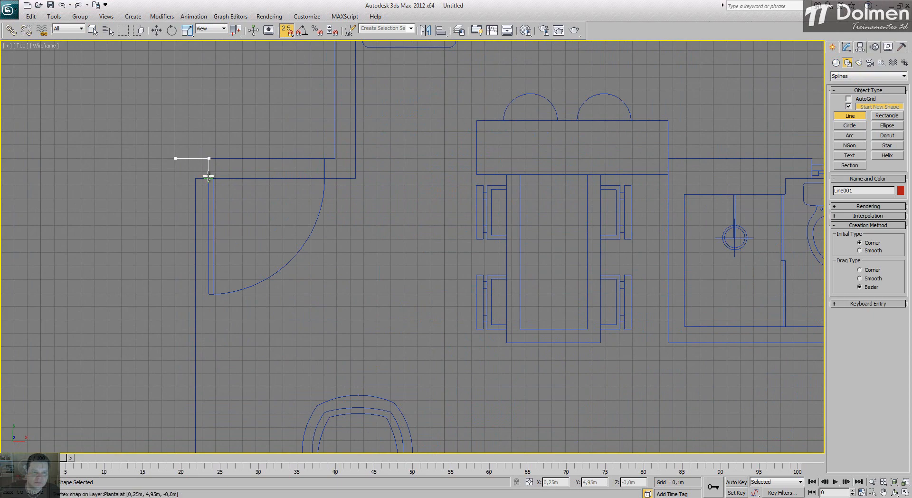
{"action": "left_click", "coordinate": [195, 178]}
Continue the wall outline down the inner face, around the stub beside the balcony opening, and close the spline at the origin
{"action": "scroll", "coordinate": [218, 124], "scroll_direction": "down", "scroll_amount": 3}
{"action": "scroll", "coordinate": [212, 137], "scroll_direction": "down", "scroll_amount": 3}
{"action": "scroll", "coordinate": [212, 316], "scroll_direction": "up", "scroll_amount": 6}
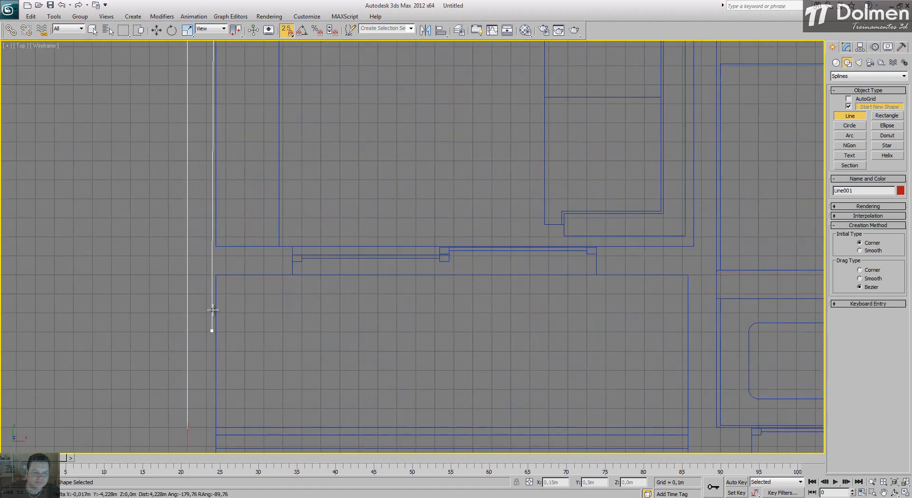
{"action": "left_click", "coordinate": [216, 246]}
{"action": "left_click", "coordinate": [292, 246]}
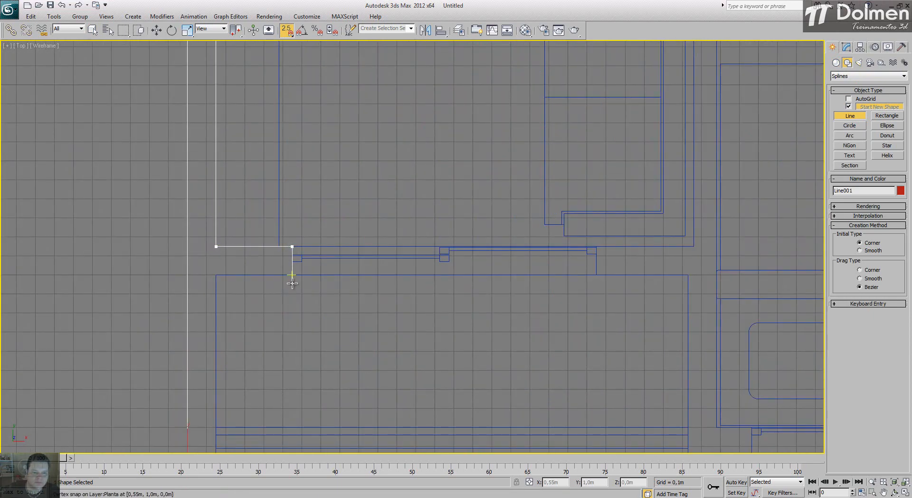
{"action": "left_click", "coordinate": [292, 275]}
{"action": "left_click", "coordinate": [217, 275]}
{"action": "scroll", "coordinate": [218, 273], "scroll_direction": "down", "scroll_amount": 3}
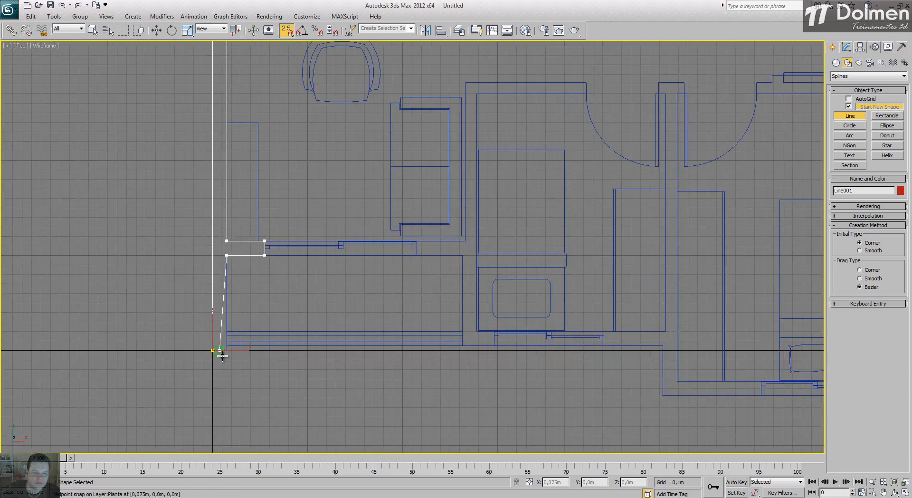
{"action": "scroll", "coordinate": [211, 346], "scroll_direction": "up", "scroll_amount": 5}
{"action": "left_click", "coordinate": [234, 341]}
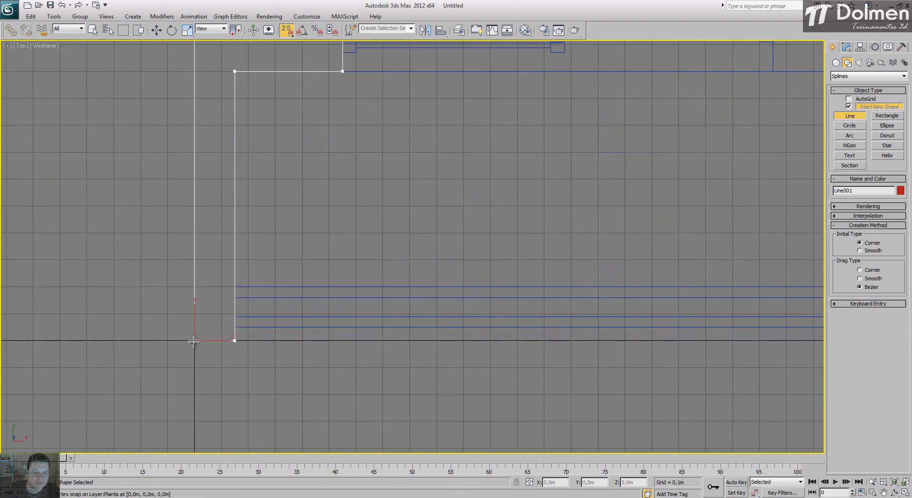
{"action": "left_click", "coordinate": [195, 341]}
{"action": "left_click", "coordinate": [451, 282]}
{"action": "scroll", "coordinate": [279, 259], "scroll_direction": "down", "scroll_amount": 4}
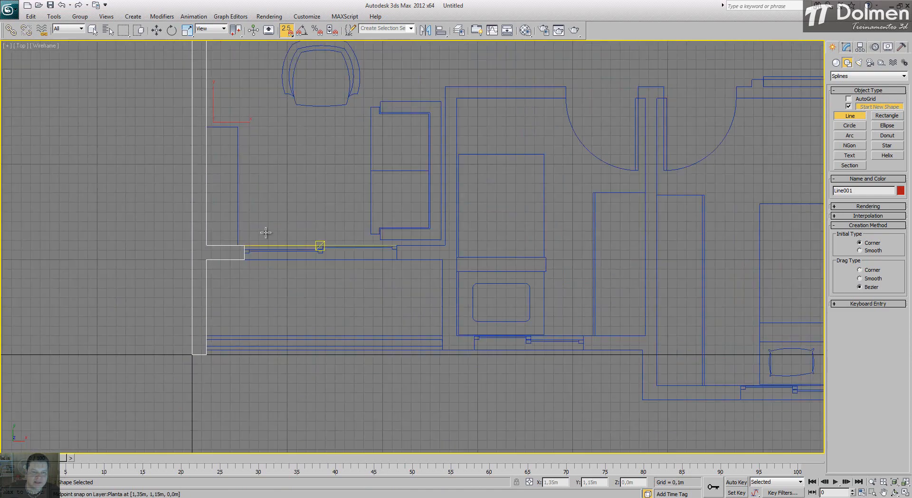
Start a second wall outline at the entrance door's opposite jamb and trace the kitchen's outer wall to the far end of the service area
{"action": "middle_click_drag", "start_coordinate": [275, 116], "coordinate": [255, 212]}
{"action": "scroll", "coordinate": [267, 190], "scroll_direction": "up", "scroll_amount": 3}
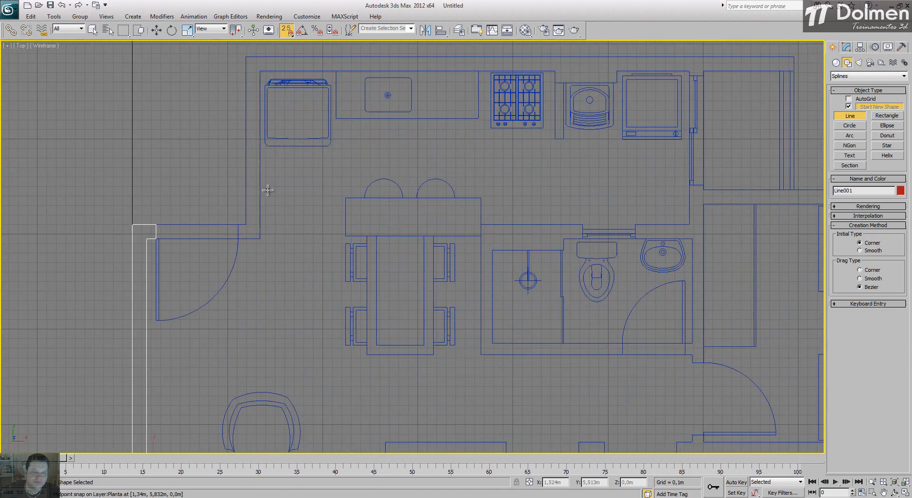
{"action": "scroll", "coordinate": [238, 222], "scroll_direction": "up", "scroll_amount": 3}
{"action": "left_click", "coordinate": [236, 226]}
{"action": "left_click", "coordinate": [259, 227]}
{"action": "scroll", "coordinate": [259, 263], "scroll_direction": "down", "scroll_amount": 5}
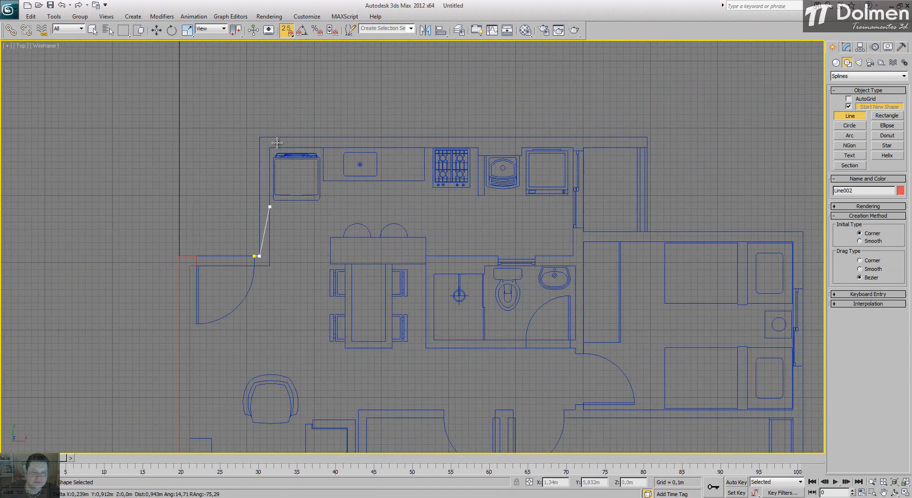
{"action": "left_click", "coordinate": [259, 137]}
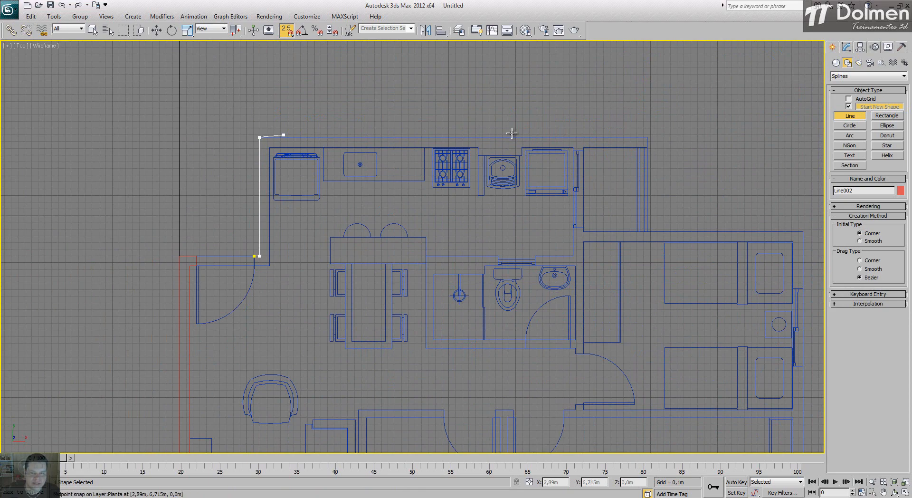
{"action": "left_click", "coordinate": [647, 136]}
{"action": "scroll", "coordinate": [648, 136], "scroll_direction": "up", "scroll_amount": 5}
{"action": "left_click", "coordinate": [646, 167]}
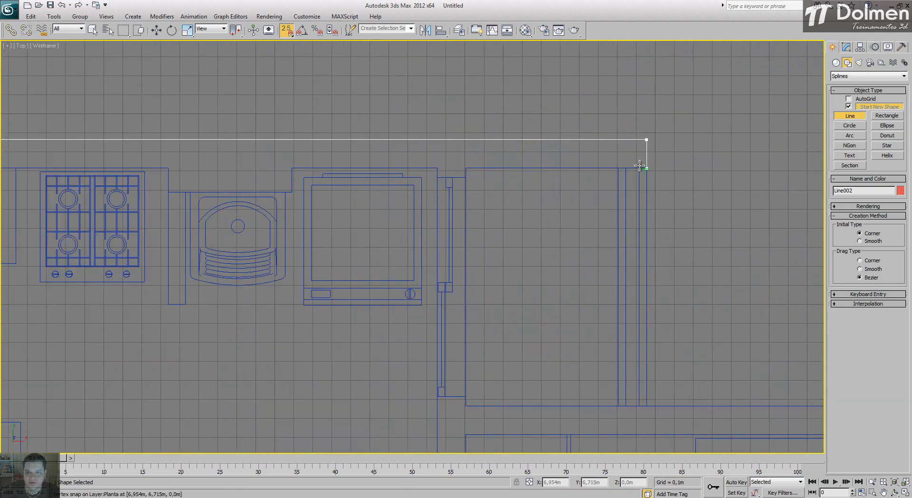
Continue the outline back along the inner face, around the service door jamb and the wall projection behind the laundry sink
{"action": "left_click", "coordinate": [466, 168]}
{"action": "left_click", "coordinate": [465, 178]}
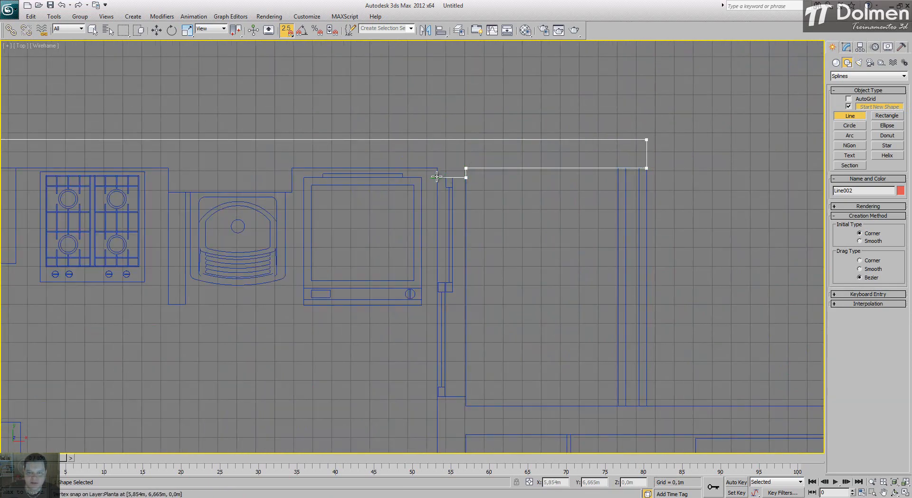
{"action": "left_click", "coordinate": [438, 177]}
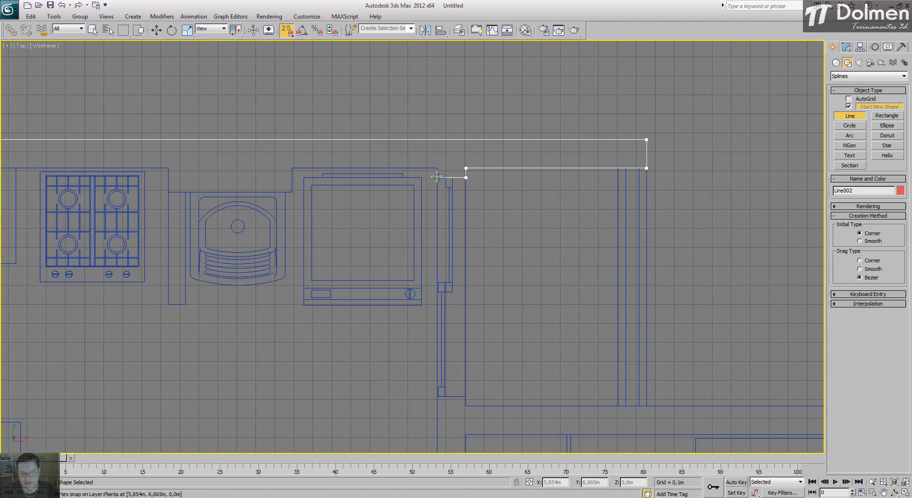
{"action": "left_click", "coordinate": [438, 168]}
{"action": "left_click", "coordinate": [292, 168]}
{"action": "left_click", "coordinate": [293, 180]}
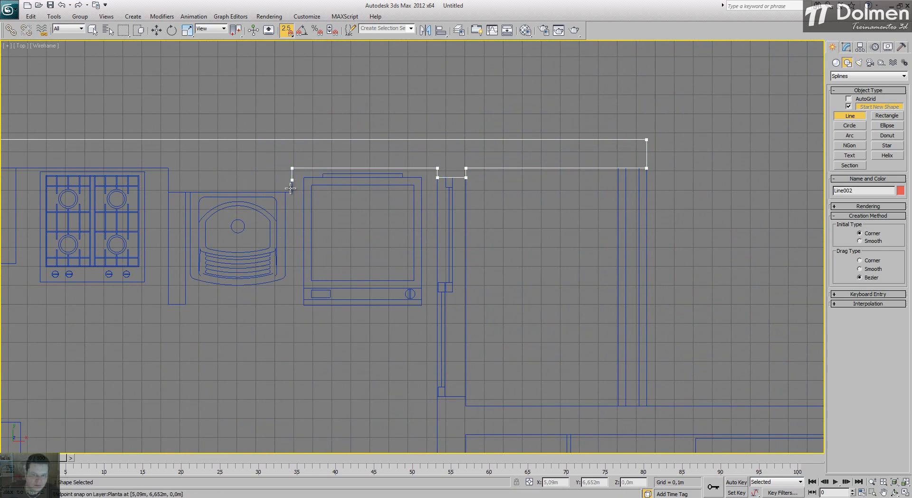
{"action": "left_click", "coordinate": [166, 189]}
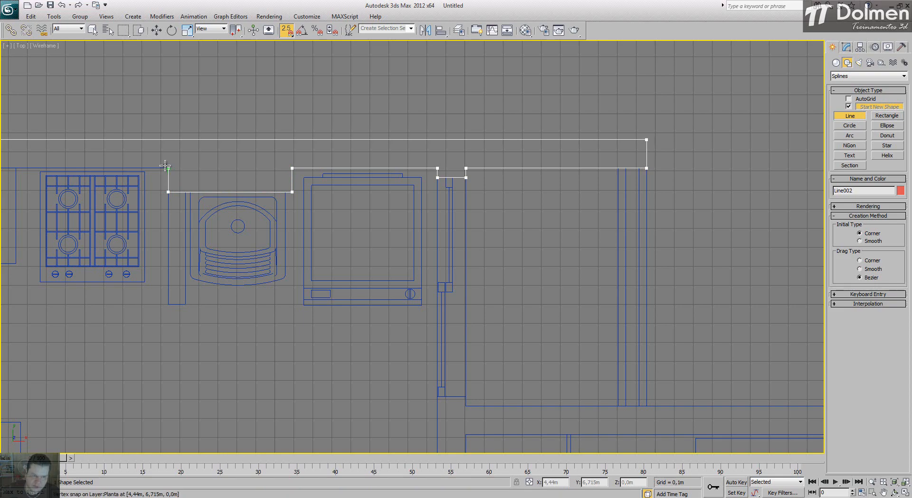
Trace the kitchen's inner wall face back to the entrance door jamb and close the spline at its starting vertex
{"action": "left_click", "coordinate": [166, 167]}
{"action": "scroll", "coordinate": [279, 176], "scroll_direction": "down", "scroll_amount": 3}
{"action": "left_click", "coordinate": [29, 173]}
{"action": "scroll", "coordinate": [42, 180], "scroll_direction": "up", "scroll_amount": 2}
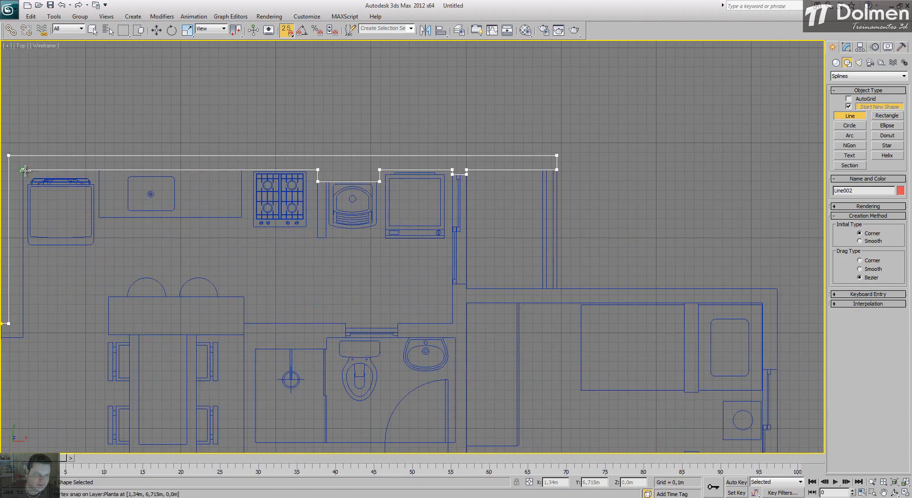
{"action": "scroll", "coordinate": [295, 131], "scroll_direction": "down", "scroll_amount": 4}
{"action": "scroll", "coordinate": [171, 210], "scroll_direction": "up", "scroll_amount": 8}
{"action": "left_click", "coordinate": [209, 182]}
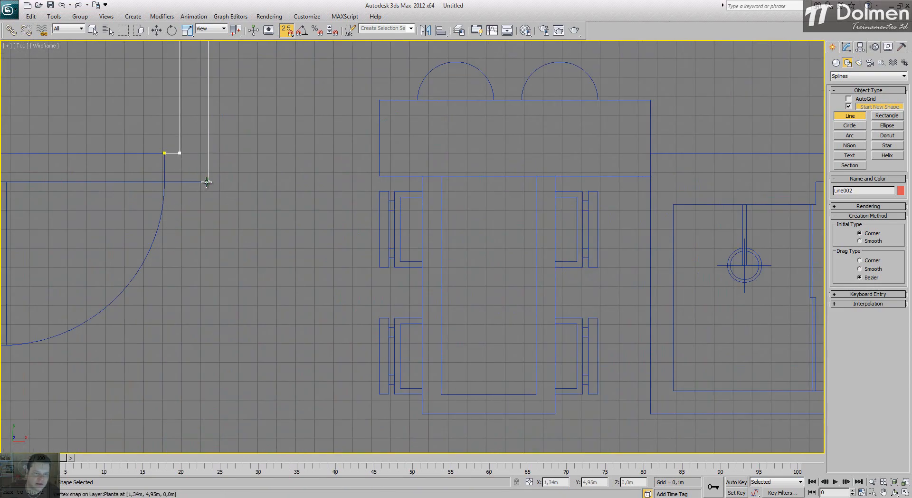
{"action": "left_click", "coordinate": [164, 181]}
{"action": "left_click", "coordinate": [164, 153]}
{"action": "left_click", "coordinate": [441, 280]}
Start a third wall outline at the service door's lower jamb and trace the twin bedroom's outer wall around to its window jamb
{"action": "scroll", "coordinate": [399, 176], "scroll_direction": "down", "scroll_amount": 5}
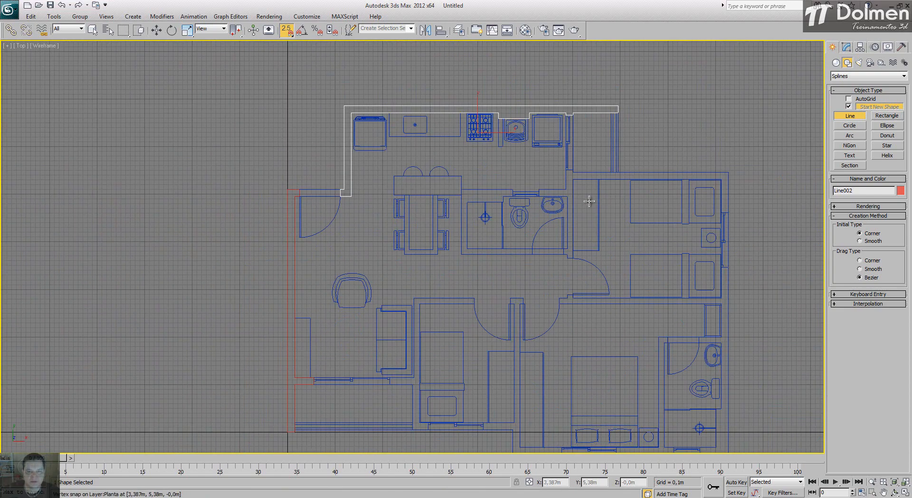
{"action": "scroll", "coordinate": [495, 190], "scroll_direction": "up", "scroll_amount": 5}
{"action": "scroll", "coordinate": [405, 186], "scroll_direction": "up", "scroll_amount": 3}
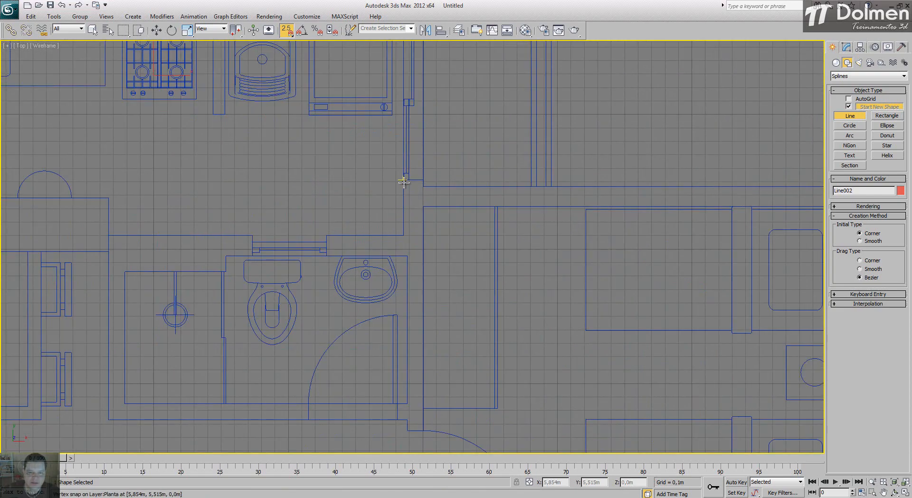
{"action": "left_click", "coordinate": [405, 184]}
{"action": "left_click", "coordinate": [425, 181]}
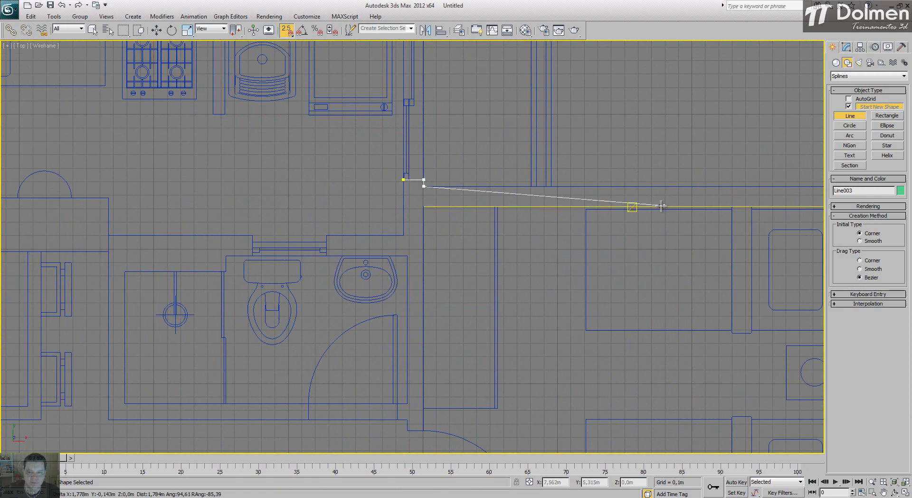
{"action": "scroll", "coordinate": [660, 205], "scroll_direction": "down", "scroll_amount": 3}
{"action": "left_click", "coordinate": [763, 196]}
{"action": "scroll", "coordinate": [765, 209], "scroll_direction": "up", "scroll_amount": 6}
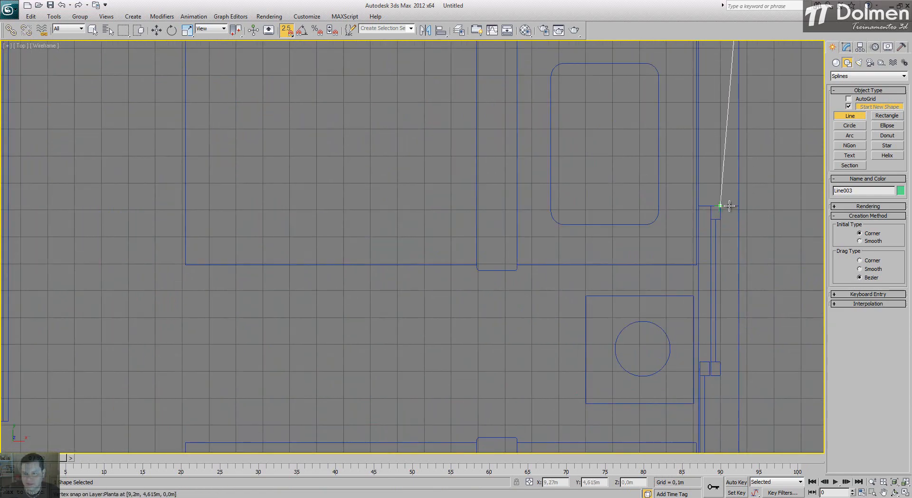
{"action": "left_click", "coordinate": [762, 254]}
{"action": "left_click", "coordinate": [700, 205]}
Continue the outline along the twin bedroom's inner wall faces to the corner at the bedroom door
{"action": "scroll", "coordinate": [695, 275], "scroll_direction": "down", "scroll_amount": 3}
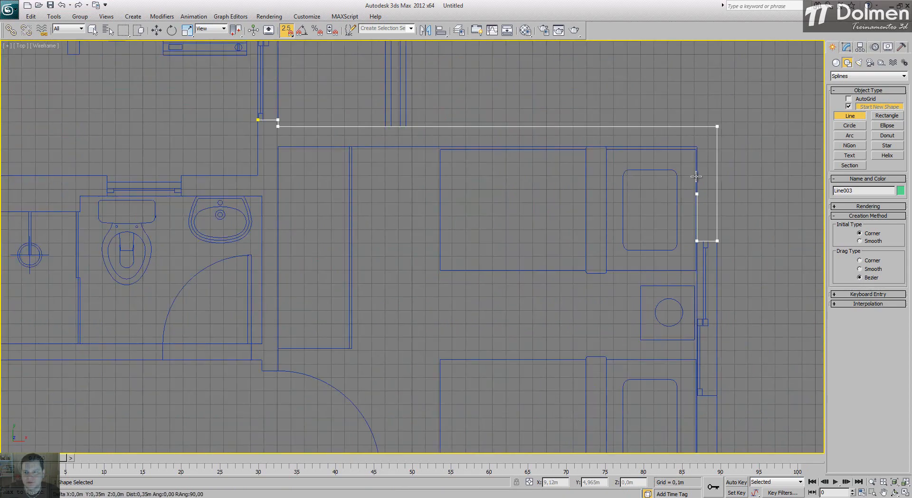
{"action": "left_click", "coordinate": [697, 146]}
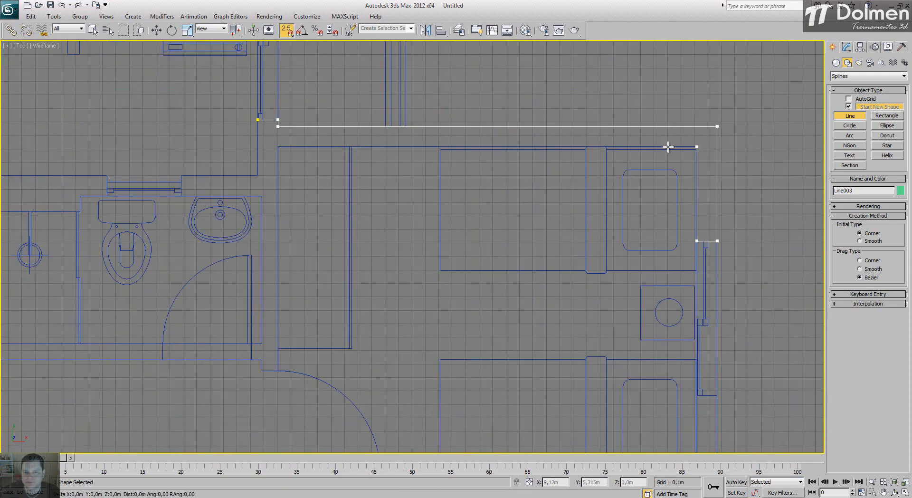
{"action": "left_click", "coordinate": [278, 147]}
{"action": "scroll", "coordinate": [278, 375], "scroll_direction": "up", "scroll_amount": 5}
{"action": "left_click", "coordinate": [269, 340]}
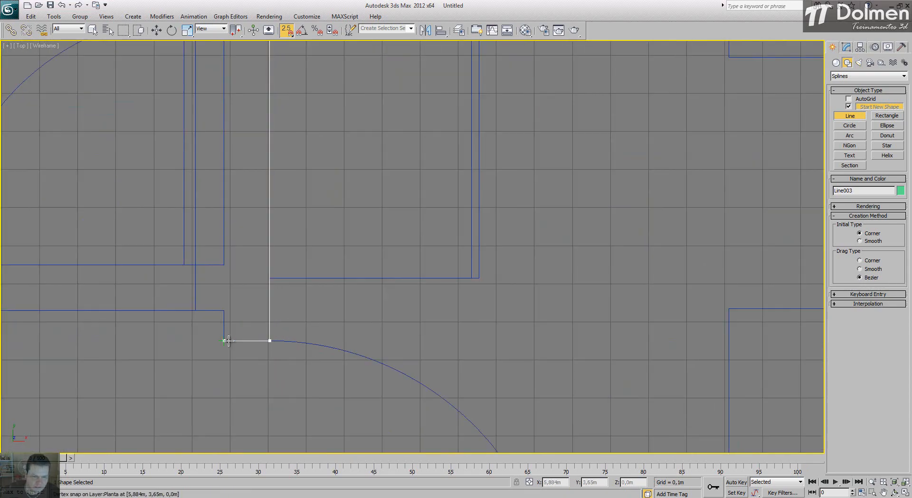
Trace the stepped wall end between the twin bedroom door and the bathroom door up to the bathroom's inner face
{"action": "left_click", "coordinate": [225, 341]}
{"action": "left_click", "coordinate": [224, 311]}
{"action": "left_click", "coordinate": [195, 310]}
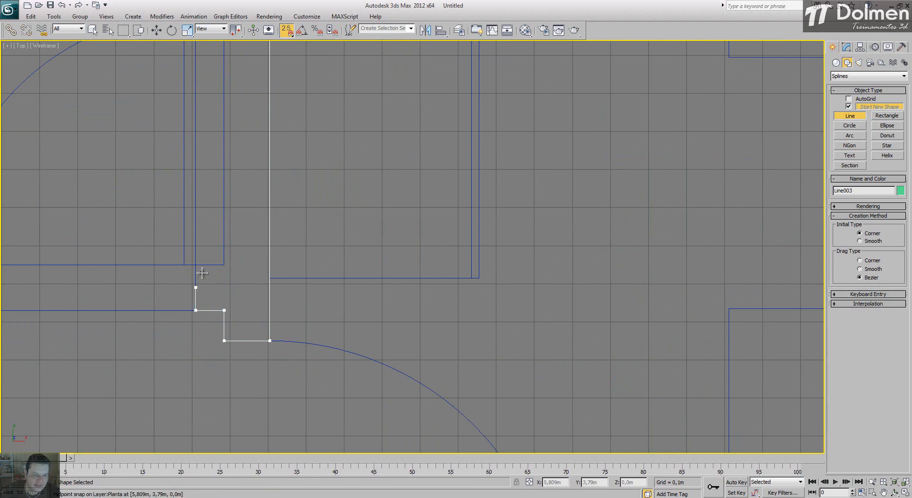
{"action": "left_click", "coordinate": [196, 265]}
{"action": "left_click", "coordinate": [224, 265]}
Trace the bathroom's inner wall to the window jamb, return along the kitchen side and close the spline at the service door
{"action": "left_click", "coordinate": [266, 301]}
{"action": "scroll", "coordinate": [270, 311], "scroll_direction": "down", "scroll_amount": 2}
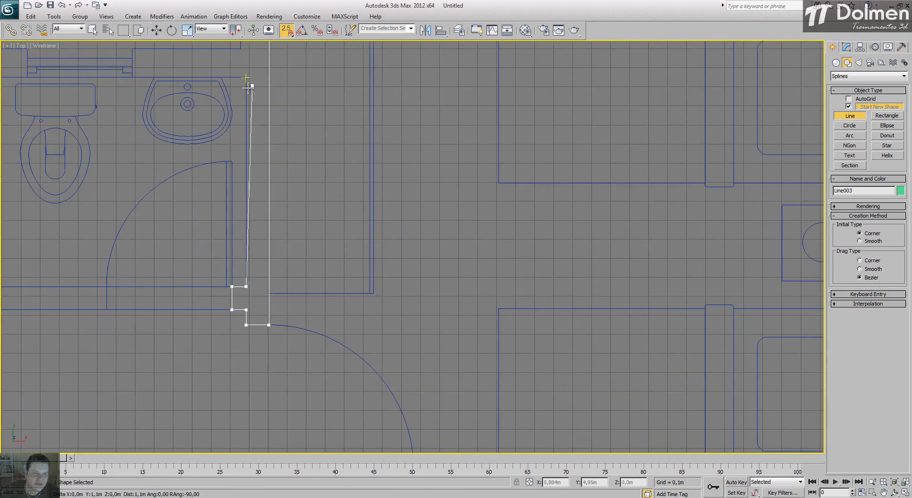
{"action": "scroll", "coordinate": [243, 114], "scroll_direction": "down", "scroll_amount": 2}
{"action": "scroll", "coordinate": [238, 93], "scroll_direction": "up", "scroll_amount": 2}
{"action": "left_click", "coordinate": [255, 104]}
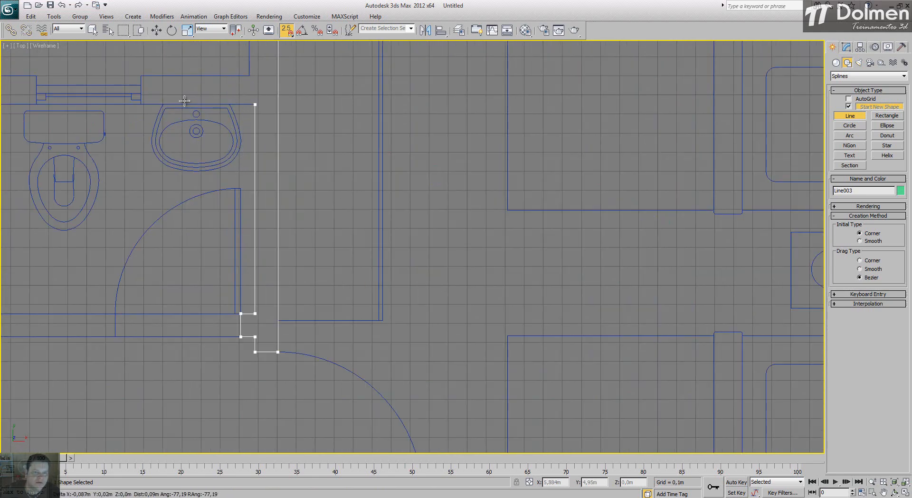
{"action": "left_click", "coordinate": [141, 104]}
{"action": "left_click", "coordinate": [141, 75]}
{"action": "scroll", "coordinate": [261, 158], "scroll_direction": "down", "scroll_amount": 2}
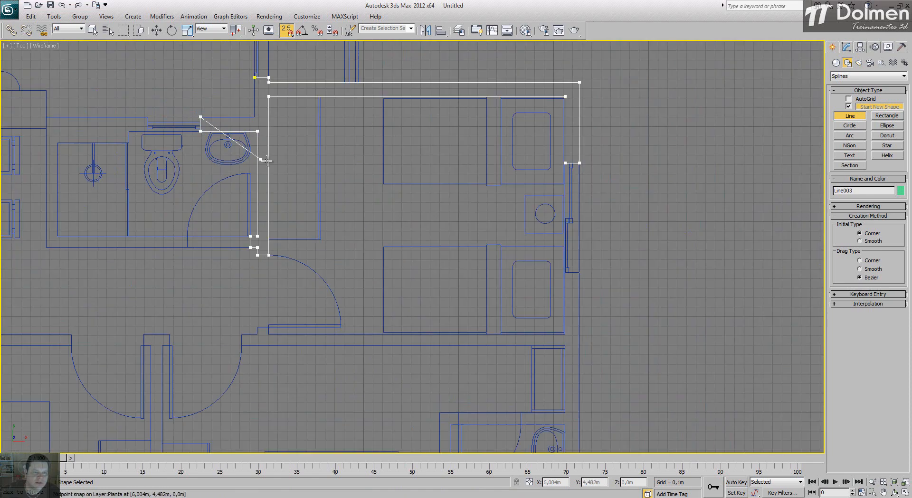
{"action": "left_click", "coordinate": [255, 117]}
{"action": "left_click", "coordinate": [254, 77]}
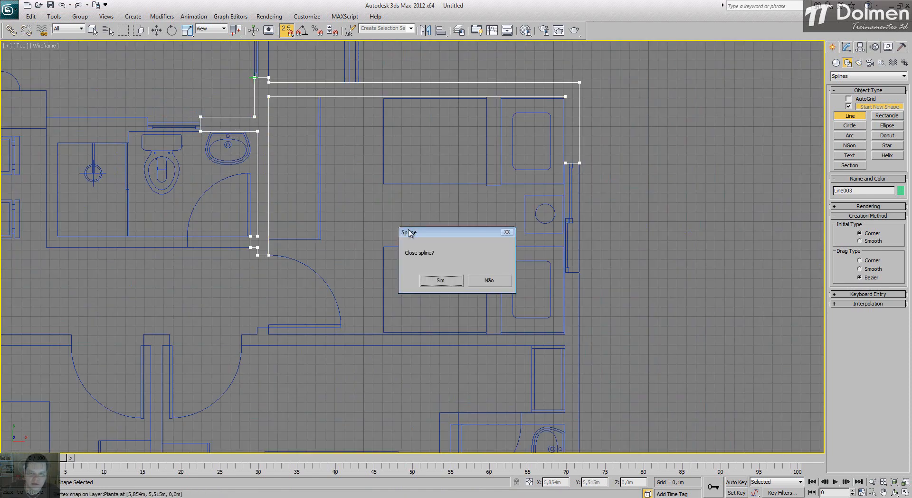
{"action": "left_click", "coordinate": [437, 286]}
Start a fourth wall outline at the bathroom window's other jamb and trace the inner wall faces around the shower
{"action": "middle_click_drag", "start_coordinate": [173, 161], "coordinate": [510, 166]}
{"action": "scroll", "coordinate": [483, 126], "scroll_direction": "up", "scroll_amount": 2}
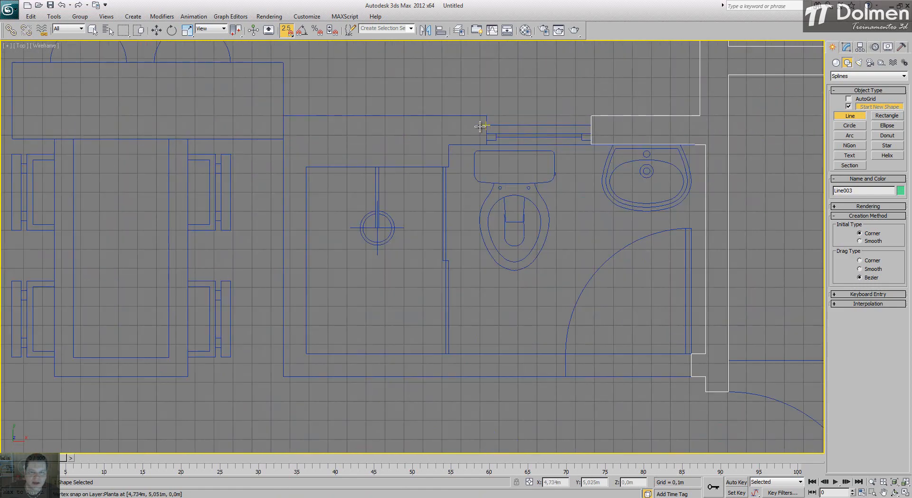
{"action": "left_click", "coordinate": [487, 116]}
{"action": "left_click", "coordinate": [487, 144]}
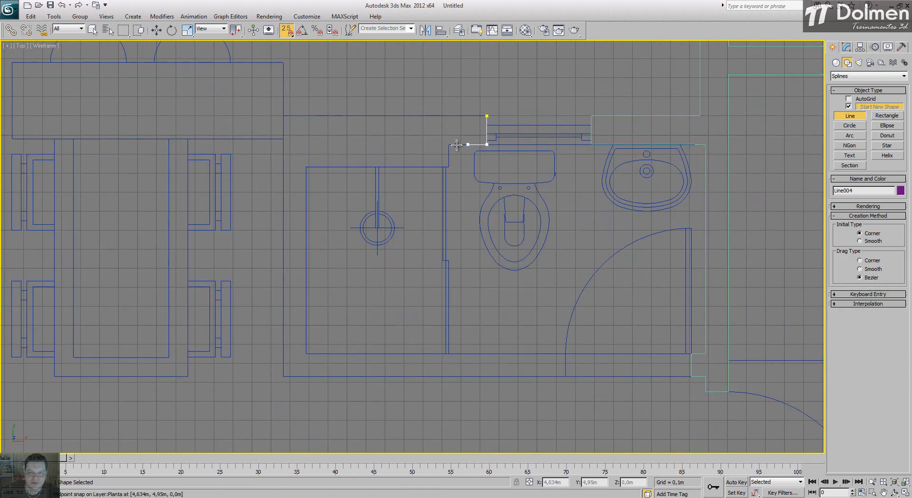
{"action": "left_click", "coordinate": [449, 144]}
{"action": "left_click", "coordinate": [449, 167]}
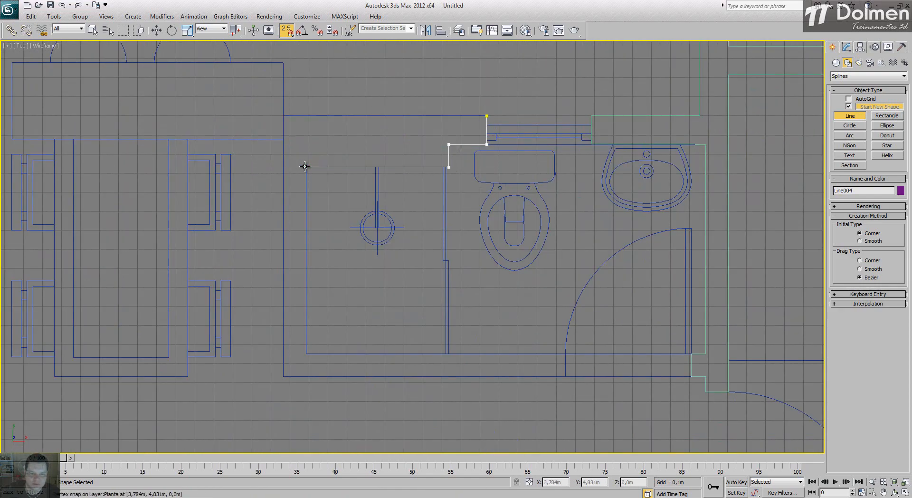
{"action": "left_click", "coordinate": [305, 167]}
{"action": "left_click", "coordinate": [306, 353]}
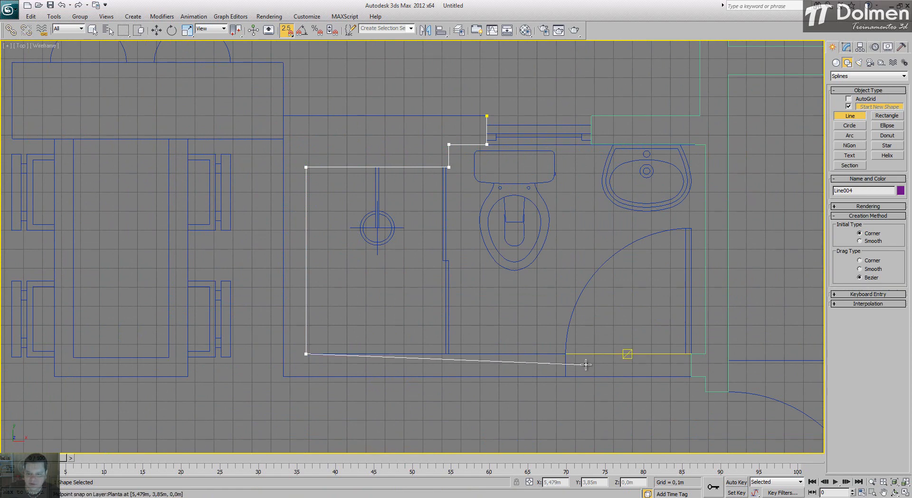
Trace the outline around the bathroom door jamb, return along the outer wall faces and close the spline at the window jamb
{"action": "left_click", "coordinate": [565, 353]}
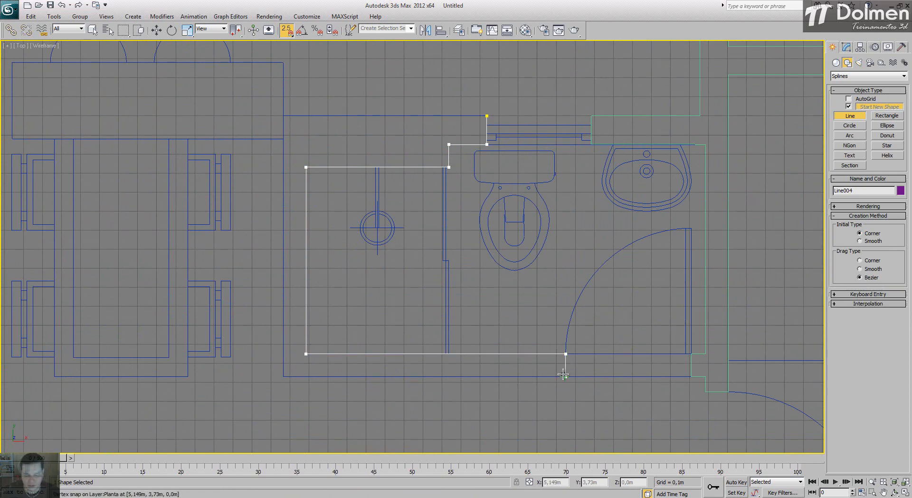
{"action": "key", "text": "BackSpace"}
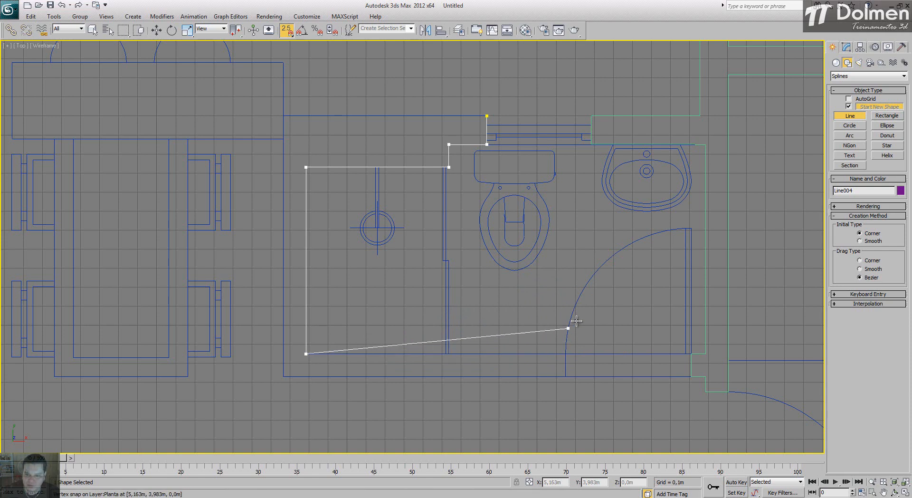
{"action": "left_click", "coordinate": [566, 354]}
{"action": "left_click", "coordinate": [566, 376]}
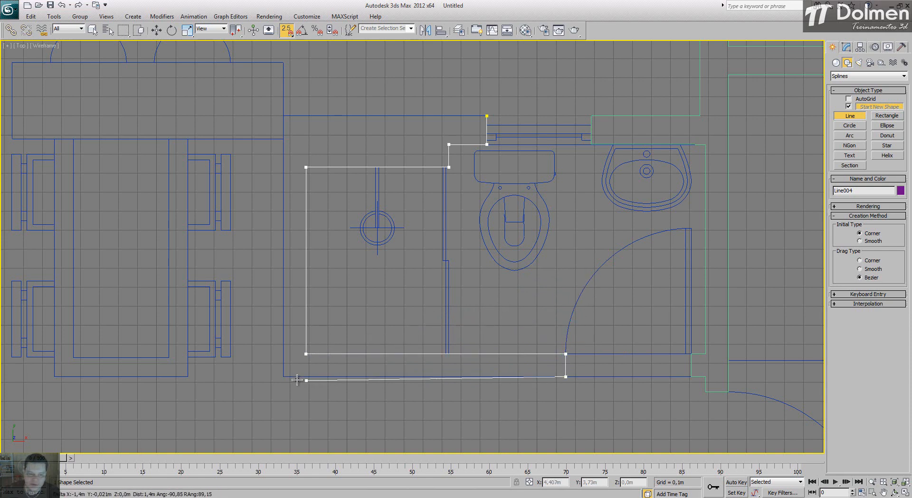
{"action": "left_click", "coordinate": [283, 377]}
{"action": "left_click", "coordinate": [283, 116]}
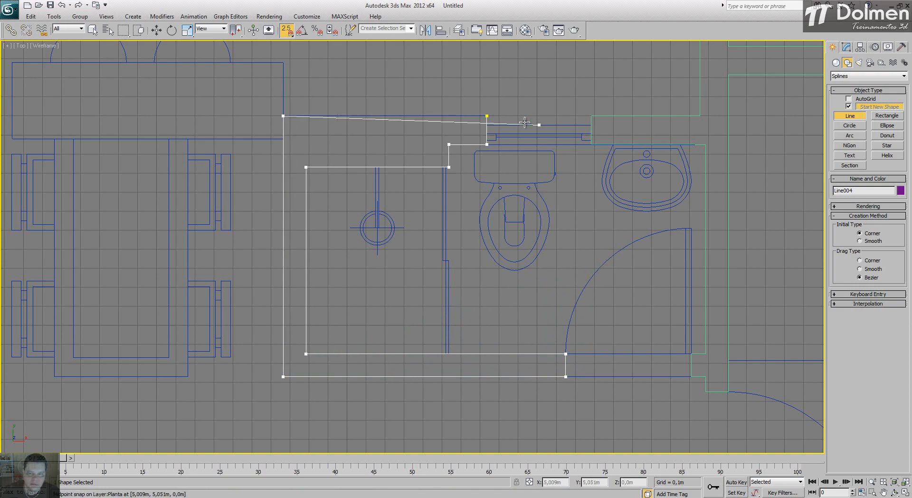
{"action": "left_click", "coordinate": [481, 115]}
{"action": "left_click", "coordinate": [455, 280]}
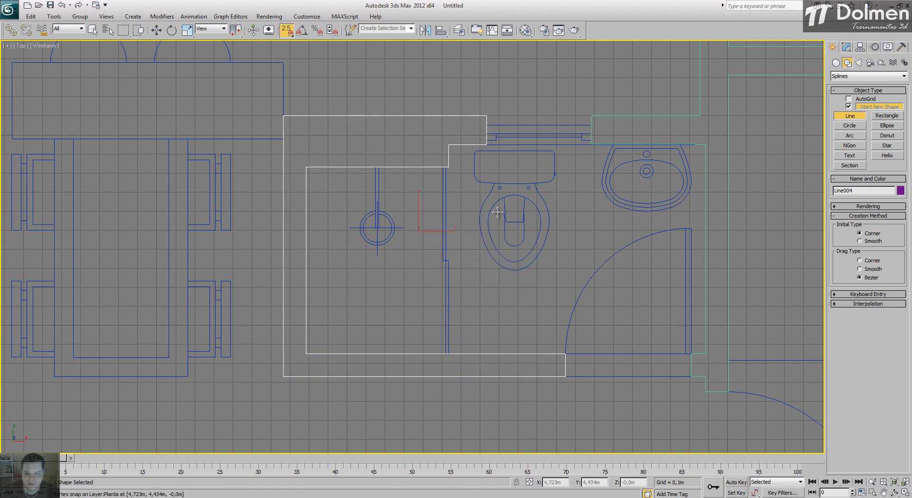
Start a fifth wall outline at the twin bedroom window jamb and trace the exterior wall around the corner to the en-suite window jamb
{"action": "scroll", "coordinate": [466, 217], "scroll_direction": "down", "scroll_amount": 5}
{"action": "middle_click_drag", "start_coordinate": [464, 226], "coordinate": [416, 214]}
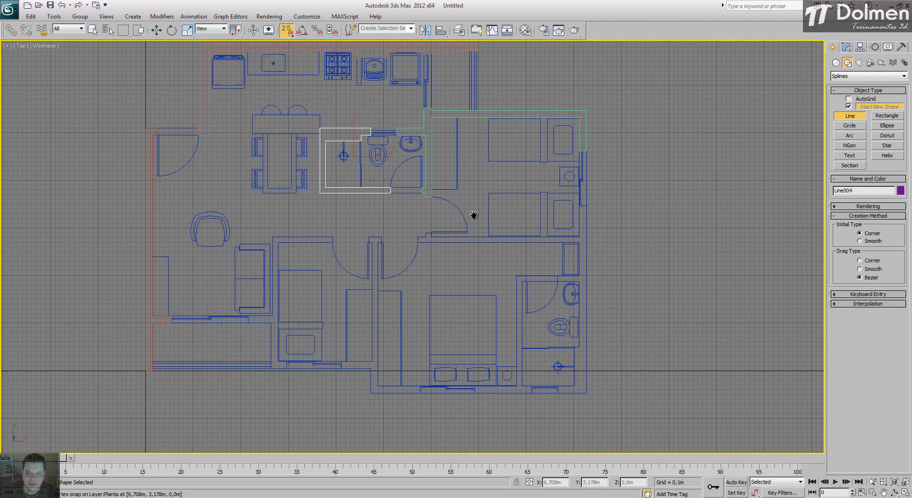
{"action": "scroll", "coordinate": [569, 243], "scroll_direction": "up", "scroll_amount": 5}
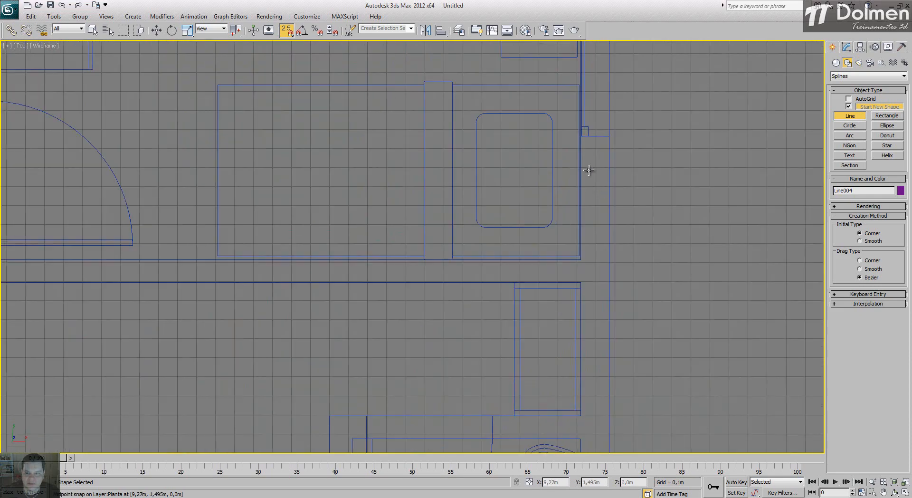
{"action": "left_click", "coordinate": [580, 136]}
{"action": "scroll", "coordinate": [615, 120], "scroll_direction": "down", "scroll_amount": 3}
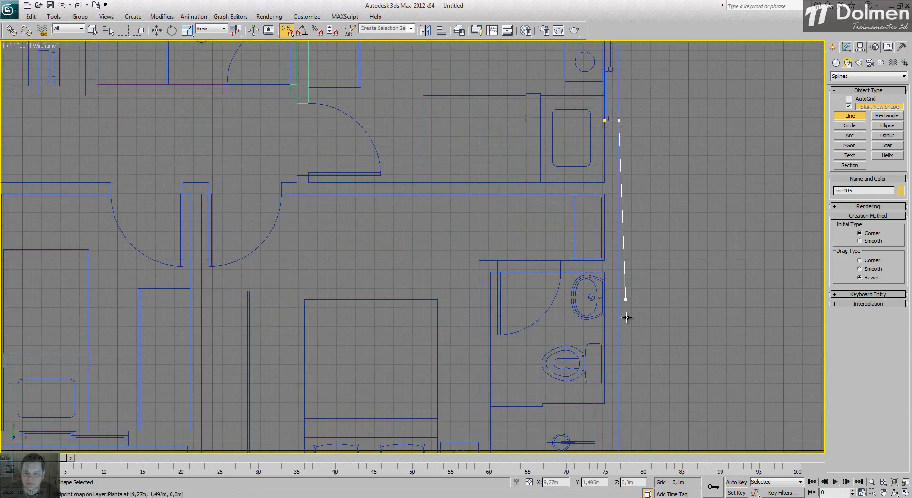
{"action": "scroll", "coordinate": [624, 262], "scroll_direction": "down", "scroll_amount": 1}
{"action": "scroll", "coordinate": [625, 264], "scroll_direction": "up", "scroll_amount": 2}
{"action": "left_click", "coordinate": [621, 368]}
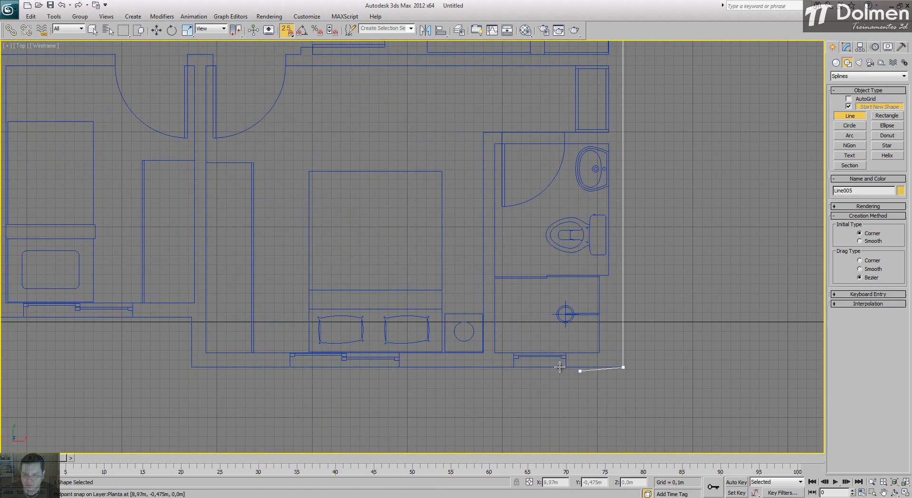
{"action": "scroll", "coordinate": [580, 368], "scroll_direction": "up", "scroll_amount": 2}
{"action": "left_click", "coordinate": [583, 368]}
{"action": "left_click", "coordinate": [583, 340]}
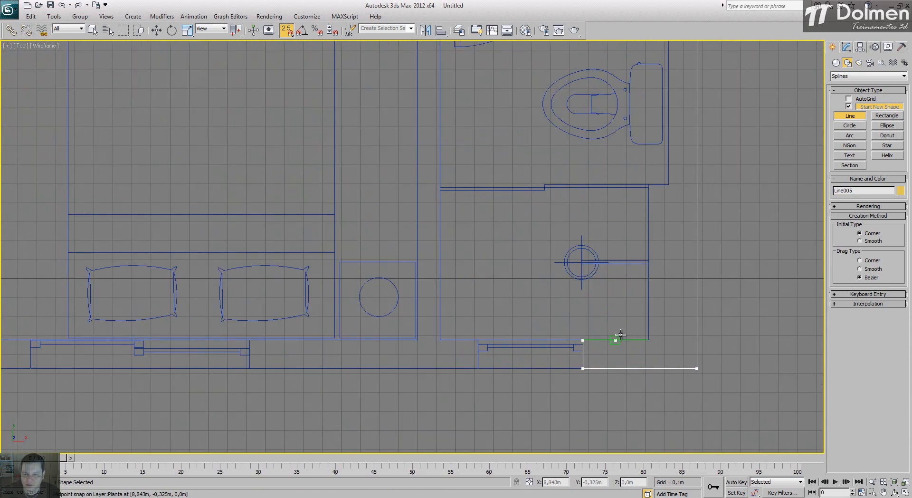
Trace the en-suite's inner faces past the shower recess, around the door jamb and back to the exterior wall
{"action": "left_click", "coordinate": [649, 339]}
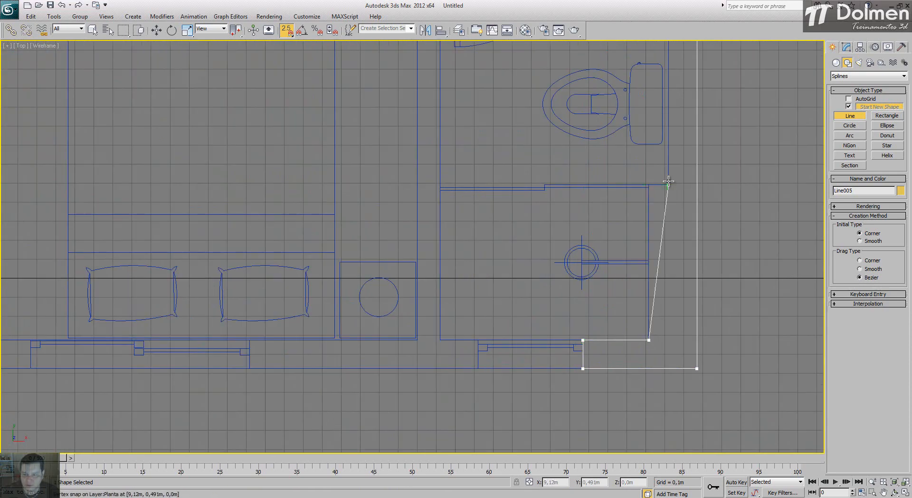
{"action": "left_click", "coordinate": [651, 181]}
{"action": "left_click", "coordinate": [668, 184]}
{"action": "scroll", "coordinate": [677, 359], "scroll_direction": "down", "scroll_amount": 3}
{"action": "scroll", "coordinate": [673, 211], "scroll_direction": "up", "scroll_amount": 3}
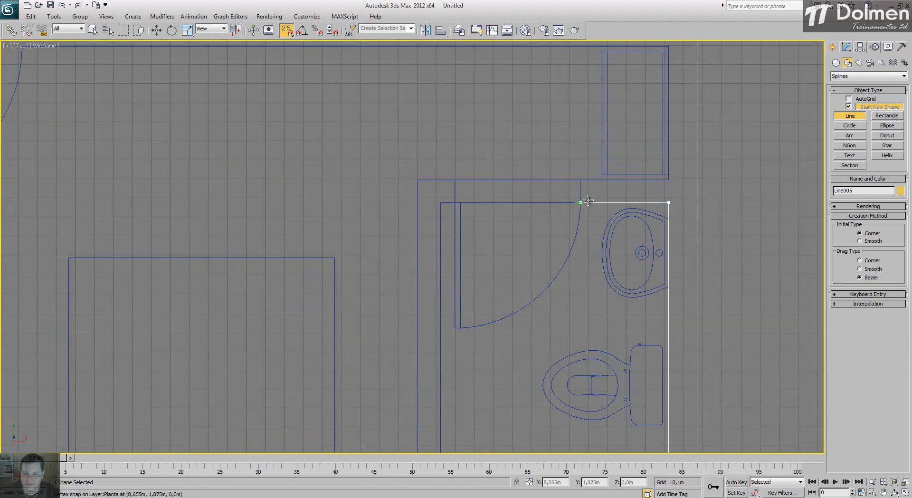
{"action": "left_click", "coordinate": [581, 203]}
{"action": "left_click", "coordinate": [581, 179]}
{"action": "left_click", "coordinate": [667, 180]}
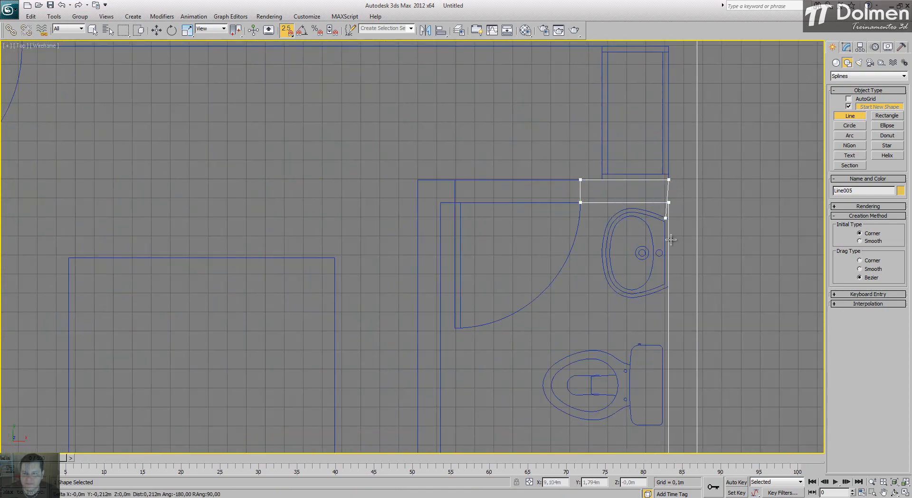
Continue the outline to the double bedroom's inner corner, along the wall shared with the twin bedroom and across its door jamb
{"action": "scroll", "coordinate": [671, 239], "scroll_direction": "down", "scroll_amount": 2}
{"action": "scroll", "coordinate": [670, 139], "scroll_direction": "up", "scroll_amount": 3}
{"action": "left_click", "coordinate": [665, 150]}
{"action": "scroll", "coordinate": [717, 182], "scroll_direction": "down", "scroll_amount": 2}
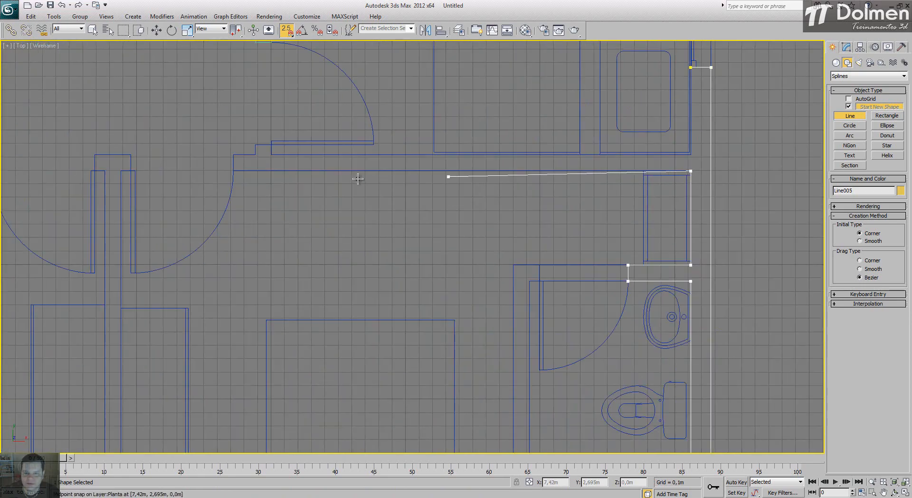
{"action": "left_click", "coordinate": [233, 171]}
{"action": "left_click", "coordinate": [234, 155]}
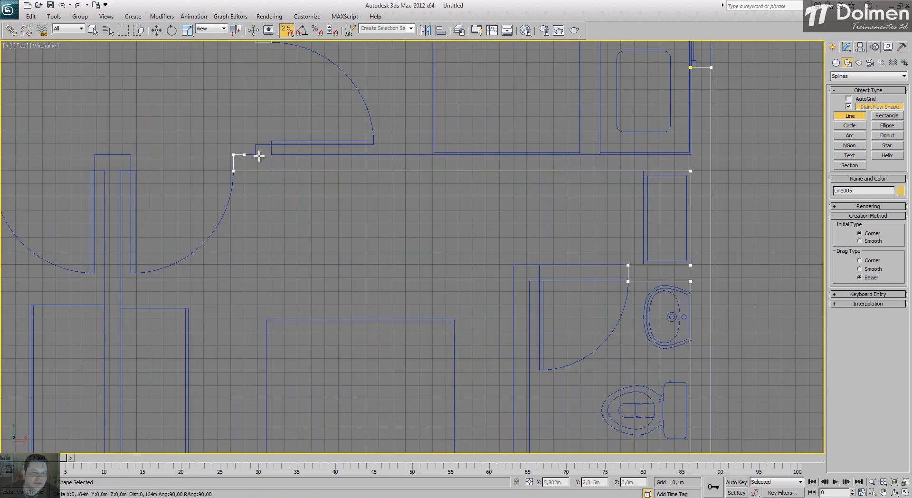
Trace the stepped jamb of the twin bedroom door, return along the twin bedroom's inner faces and close the spline at the window jamb
{"action": "left_click", "coordinate": [255, 155]}
{"action": "left_click", "coordinate": [255, 145]}
{"action": "left_click", "coordinate": [272, 145]}
{"action": "left_click", "coordinate": [272, 155]}
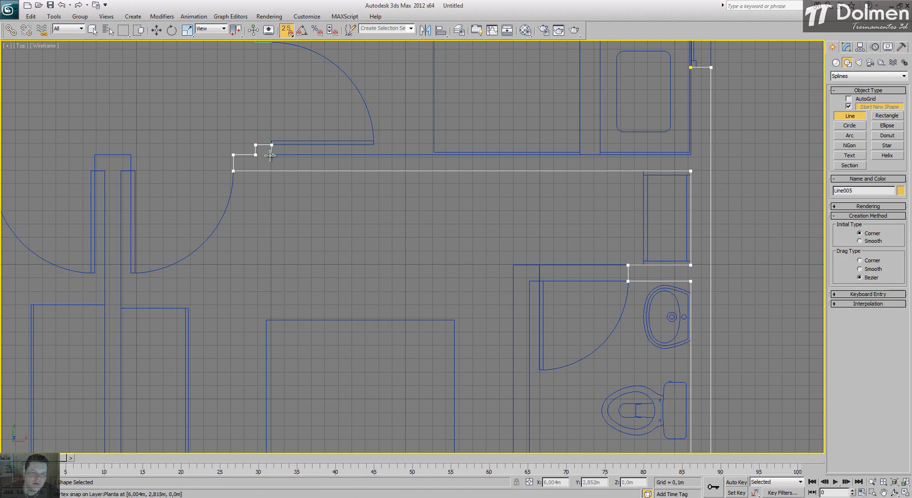
{"action": "left_click", "coordinate": [689, 154]}
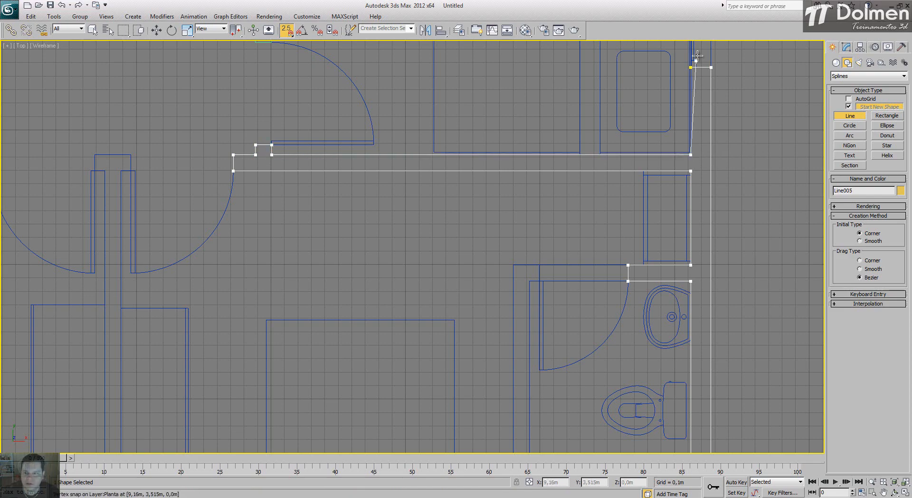
{"action": "scroll", "coordinate": [692, 81], "scroll_direction": "up", "scroll_amount": 4}
{"action": "left_click", "coordinate": [677, 87]}
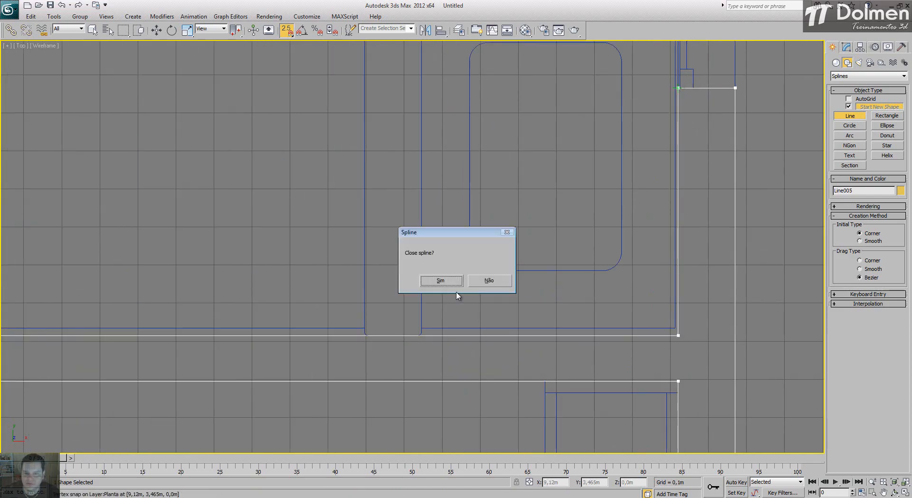
{"action": "left_click", "coordinate": [456, 285]}
{"action": "scroll", "coordinate": [604, 177], "scroll_direction": "down", "scroll_amount": 4}
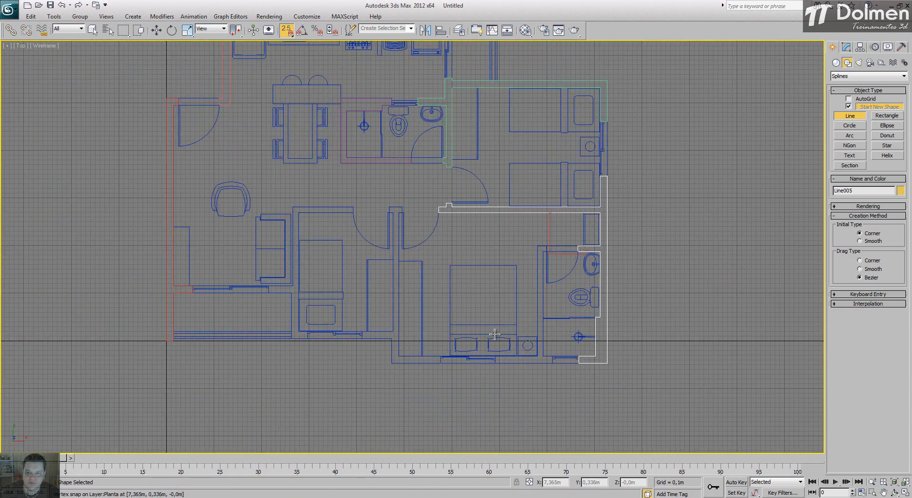
{"action": "scroll", "coordinate": [551, 363], "scroll_direction": "up", "scroll_amount": 6}
{"action": "left_click", "coordinate": [569, 362]}
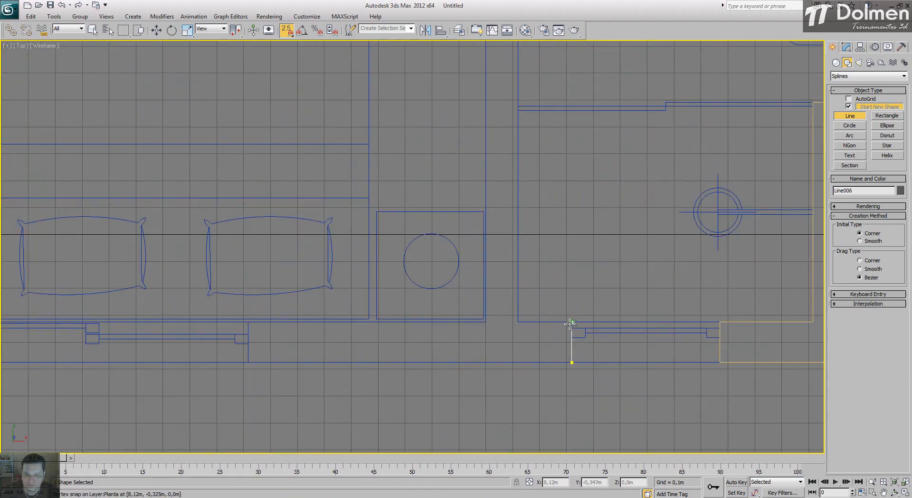
{"action": "left_click", "coordinate": [551, 324]}
{"action": "left_click", "coordinate": [518, 322]}
{"action": "scroll", "coordinate": [518, 322], "scroll_direction": "down", "scroll_amount": 2}
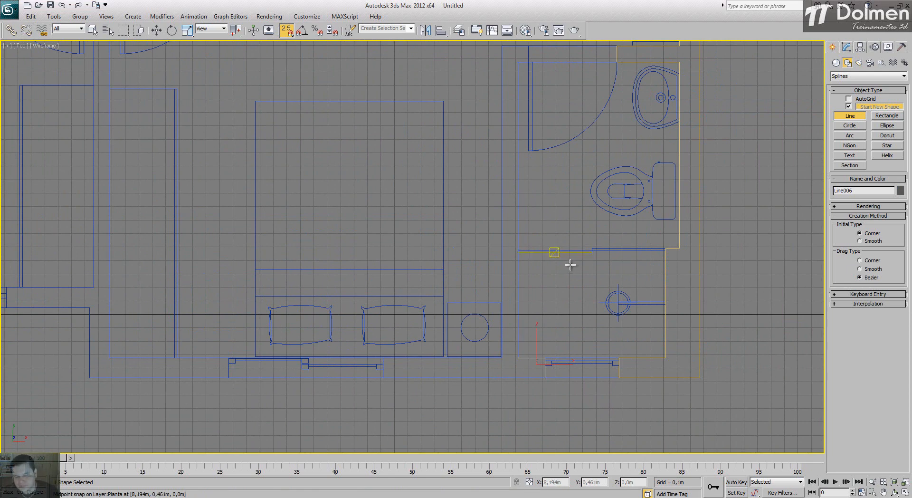
{"action": "right_click", "coordinate": [550, 342]}
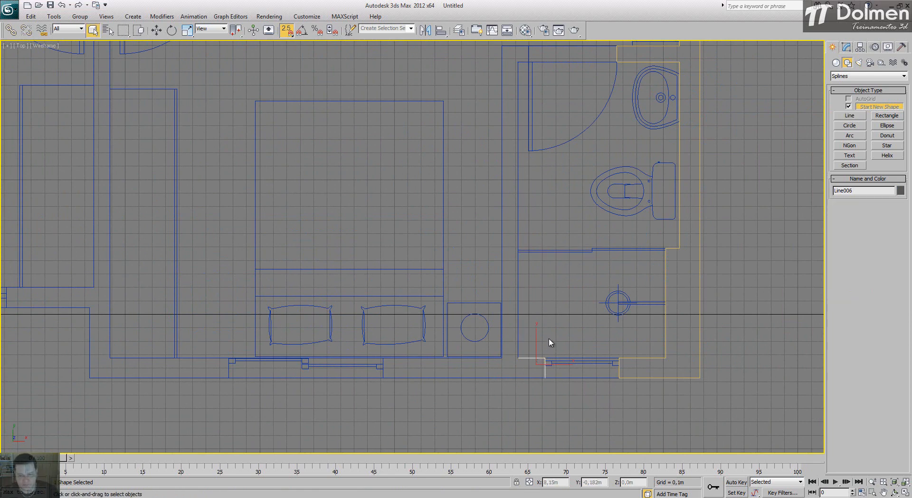
{"action": "key", "text": "ctrl+z"}
Start a sixth wall outline at the en-suite window's other jamb and trace the inner wall up and around the en-suite door jamb
{"action": "key", "text": ";"}
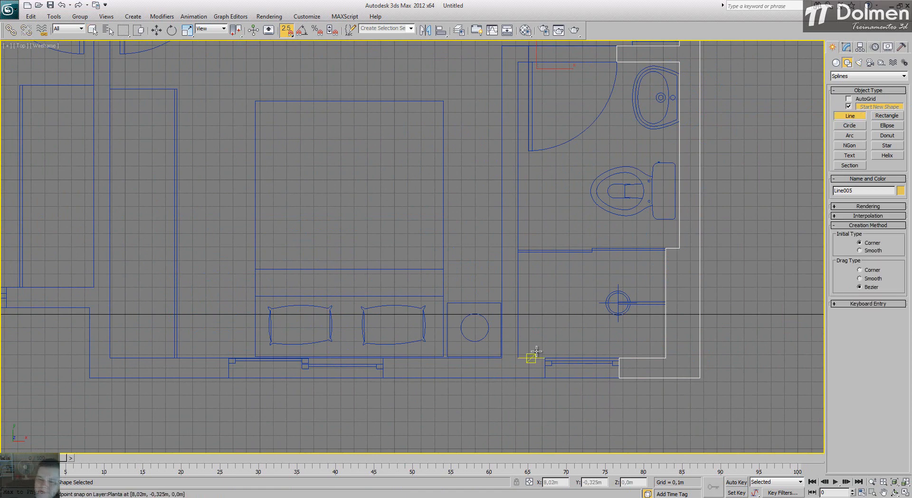
{"action": "left_click", "coordinate": [545, 378]}
{"action": "left_click", "coordinate": [545, 358]}
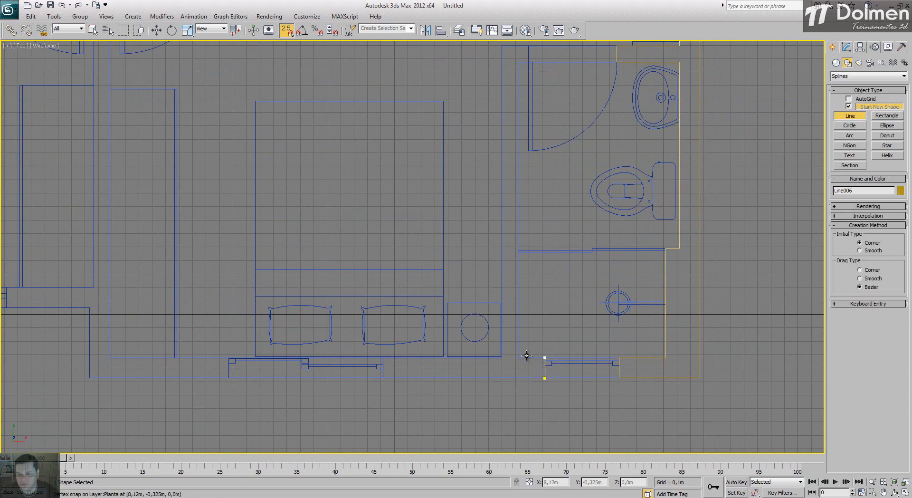
{"action": "left_click", "coordinate": [518, 358]}
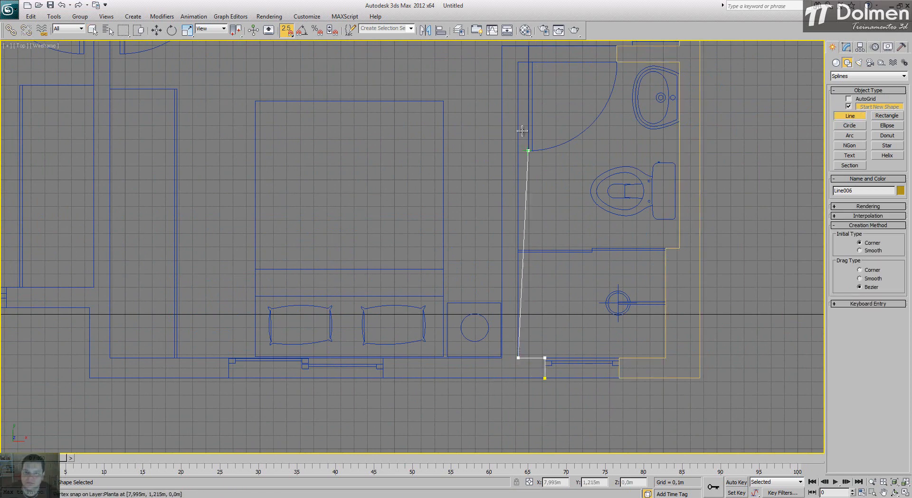
{"action": "left_click", "coordinate": [518, 61]}
{"action": "left_click", "coordinate": [529, 62]}
{"action": "left_click", "coordinate": [529, 46]}
{"action": "left_click", "coordinate": [502, 45]}
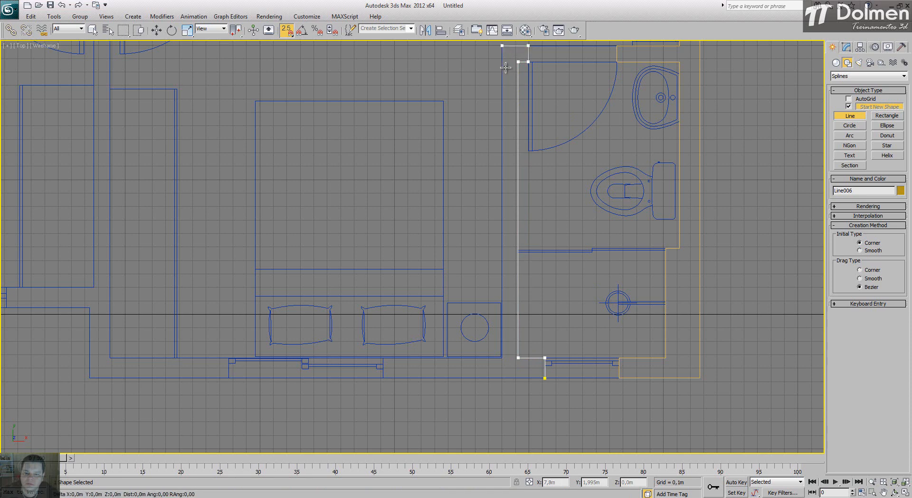
Return along the double bedroom side to its window jamb and close the spline at the en-suite window
{"action": "left_click", "coordinate": [501, 358]}
{"action": "left_click", "coordinate": [383, 357]}
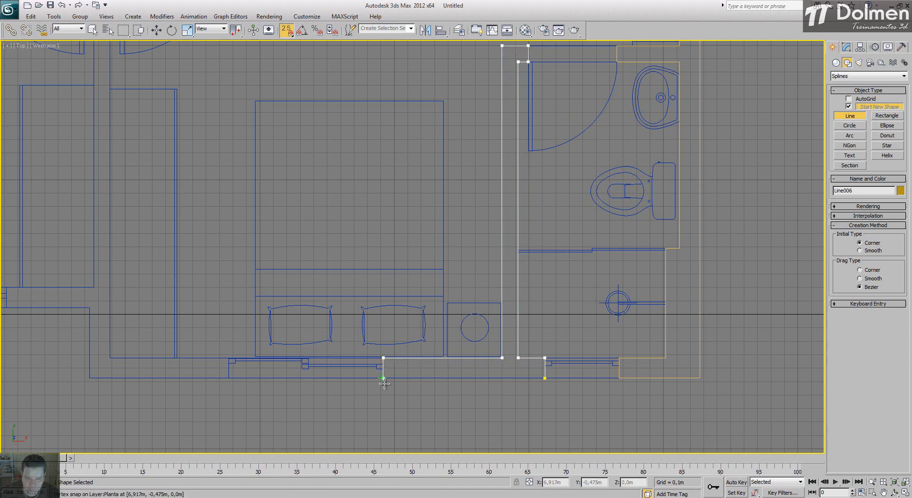
{"action": "left_click", "coordinate": [383, 378]}
{"action": "left_click", "coordinate": [545, 378]}
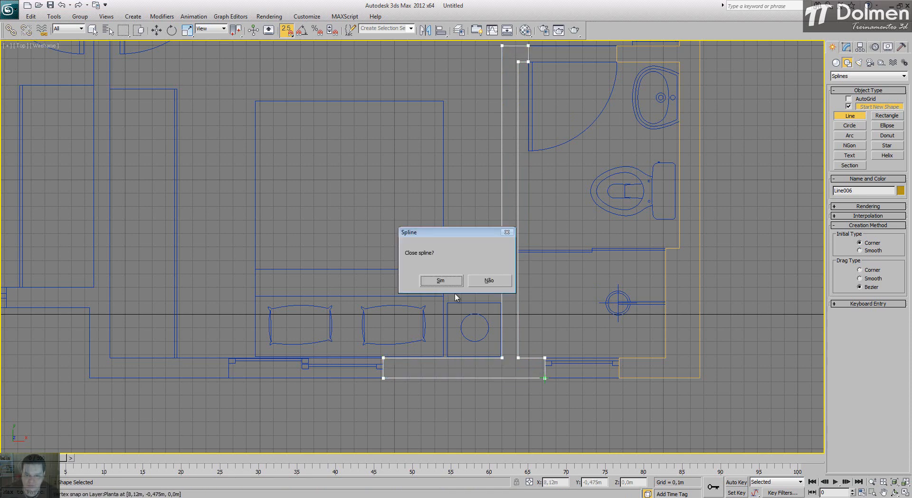
{"action": "left_click", "coordinate": [440, 280]}
Start a seventh wall outline at the double bedroom window's other jamb and trace the inner faces up to the bedroom door
{"action": "middle_click_drag", "start_coordinate": [222, 228], "coordinate": [454, 322]}
{"action": "left_click", "coordinate": [503, 411]}
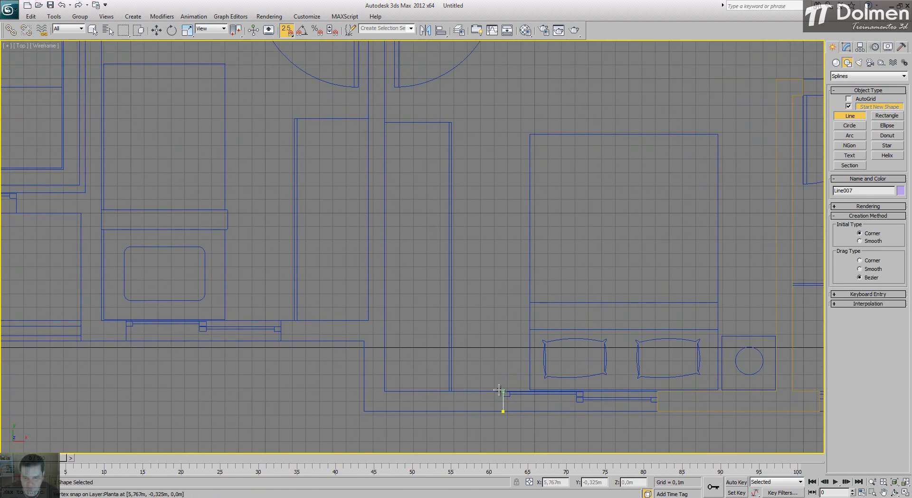
{"action": "left_click", "coordinate": [497, 389]}
{"action": "left_click", "coordinate": [383, 390]}
{"action": "scroll", "coordinate": [439, 413], "scroll_direction": "down", "scroll_amount": 2}
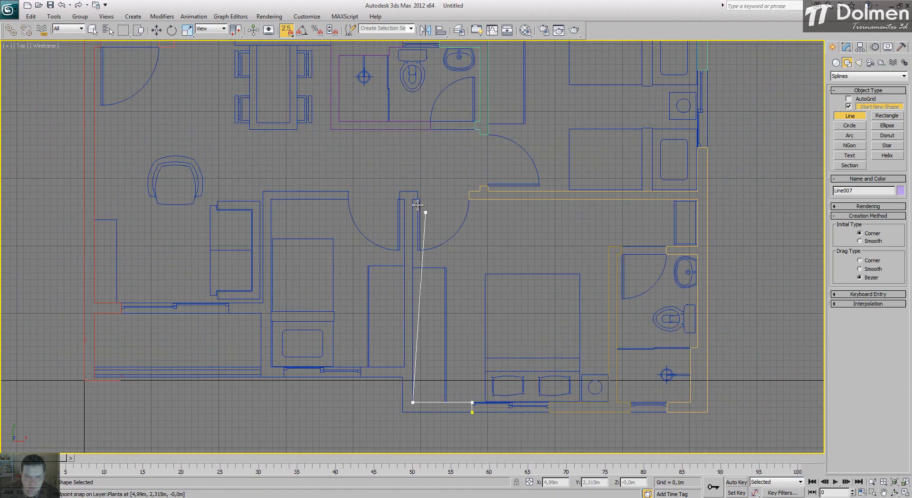
{"action": "scroll", "coordinate": [415, 202], "scroll_direction": "up", "scroll_amount": 3}
{"action": "left_click", "coordinate": [413, 196]}
Trace the T-shaped wall end between the double and single bedroom doors
{"action": "left_click", "coordinate": [427, 197]}
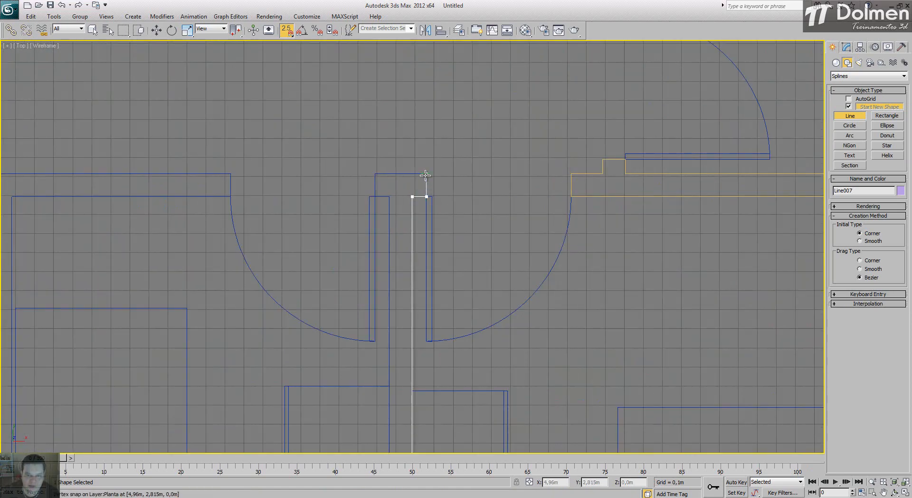
{"action": "left_click", "coordinate": [427, 174]}
{"action": "left_click", "coordinate": [376, 192]}
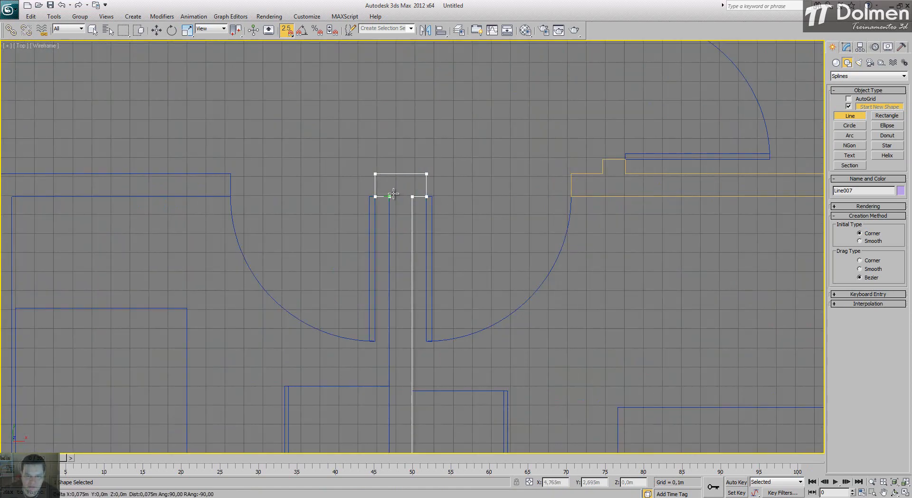
Trace the single bedroom's inner faces to its window jamb, return along the stepped exterior wall and close the spline
{"action": "scroll", "coordinate": [408, 166], "scroll_direction": "down", "scroll_amount": 3}
{"action": "scroll", "coordinate": [422, 348], "scroll_direction": "up", "scroll_amount": 1}
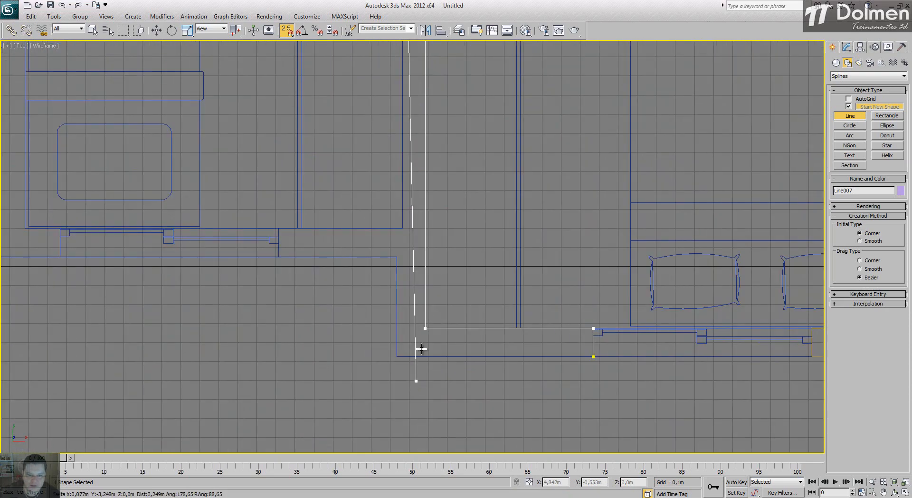
{"action": "left_click", "coordinate": [403, 228]}
{"action": "left_click", "coordinate": [279, 228]}
{"action": "left_click", "coordinate": [279, 256]}
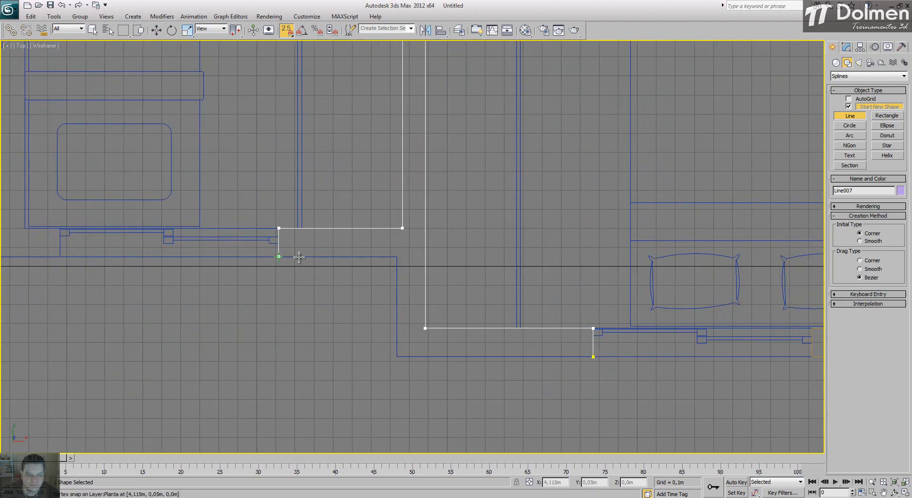
{"action": "left_click", "coordinate": [397, 256]}
{"action": "left_click", "coordinate": [397, 357]}
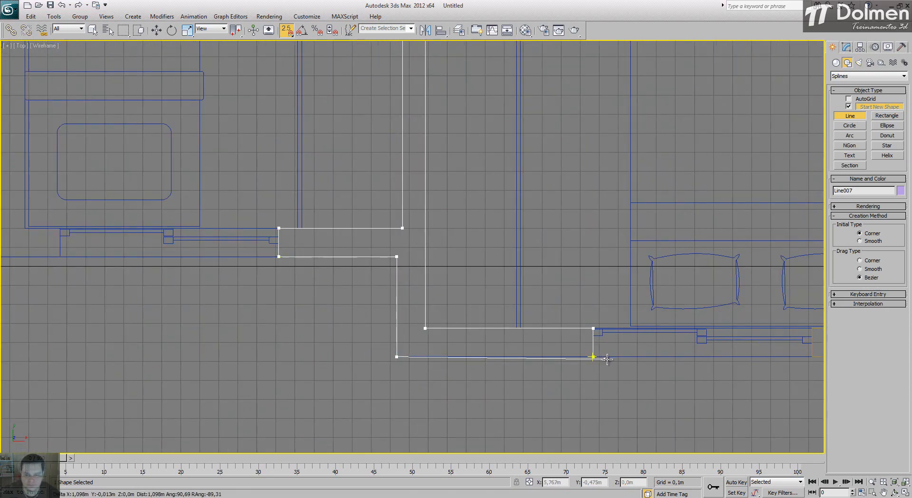
{"action": "left_click", "coordinate": [593, 357]}
{"action": "left_click", "coordinate": [440, 283]}
Start an eighth wall outline at the single bedroom's other door jamb and trace the inner faces to the window jamb
{"action": "scroll", "coordinate": [453, 305], "scroll_direction": "down", "scroll_amount": 10}
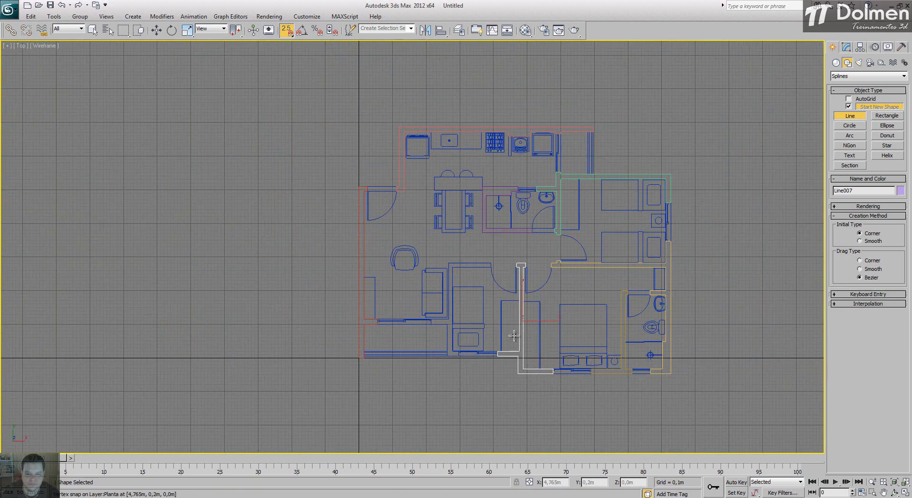
{"action": "scroll", "coordinate": [525, 186], "scroll_direction": "up", "scroll_amount": 8}
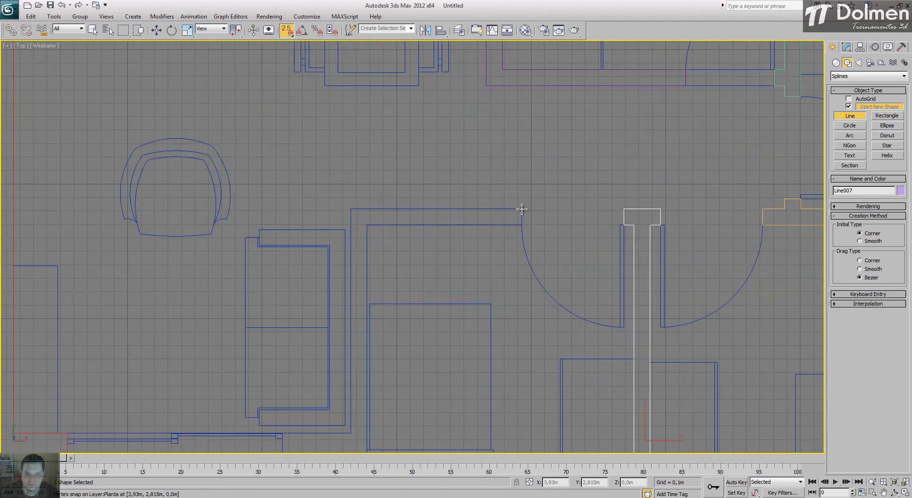
{"action": "left_click", "coordinate": [521, 209]}
{"action": "left_click", "coordinate": [522, 224]}
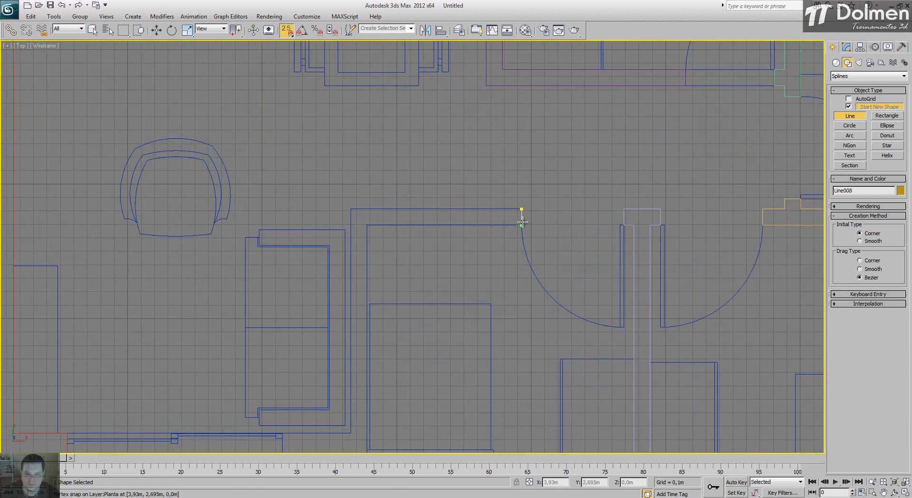
{"action": "left_click", "coordinate": [369, 223]}
{"action": "scroll", "coordinate": [371, 209], "scroll_direction": "down", "scroll_amount": 3}
{"action": "scroll", "coordinate": [387, 374], "scroll_direction": "up", "scroll_amount": 3}
{"action": "left_click", "coordinate": [394, 377]}
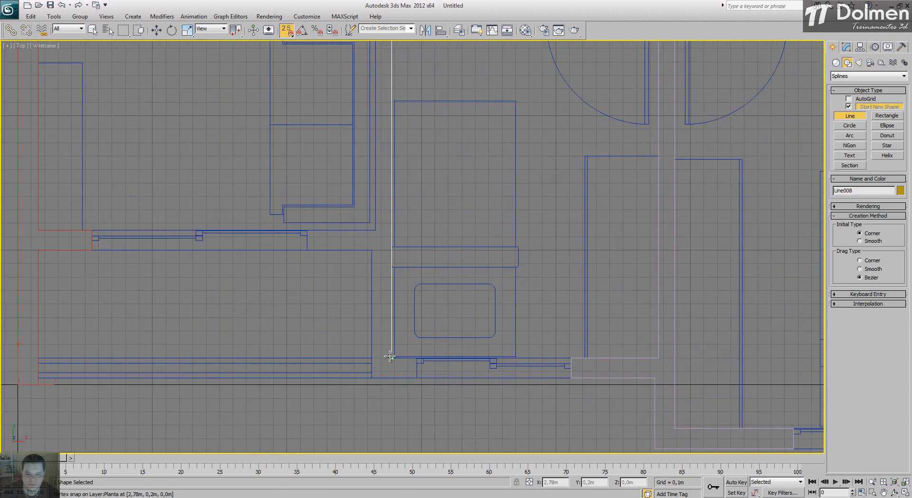
{"action": "scroll", "coordinate": [399, 368], "scroll_direction": "up", "scroll_amount": 4}
{"action": "left_click", "coordinate": [444, 346]}
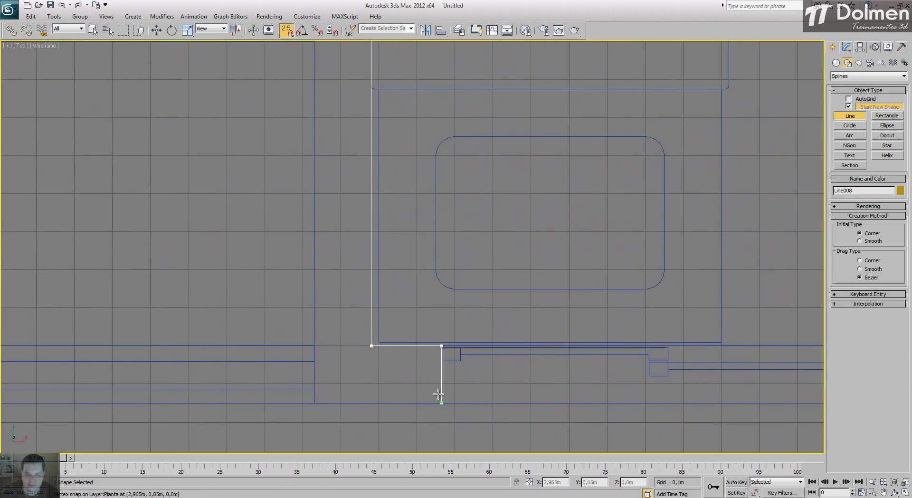
Trace around the window jamb, along the balcony side and around the balcony door jamb to the living room corner
{"action": "left_click", "coordinate": [442, 401]}
{"action": "left_click", "coordinate": [311, 401]}
{"action": "scroll", "coordinate": [381, 401], "scroll_direction": "down", "scroll_amount": 3}
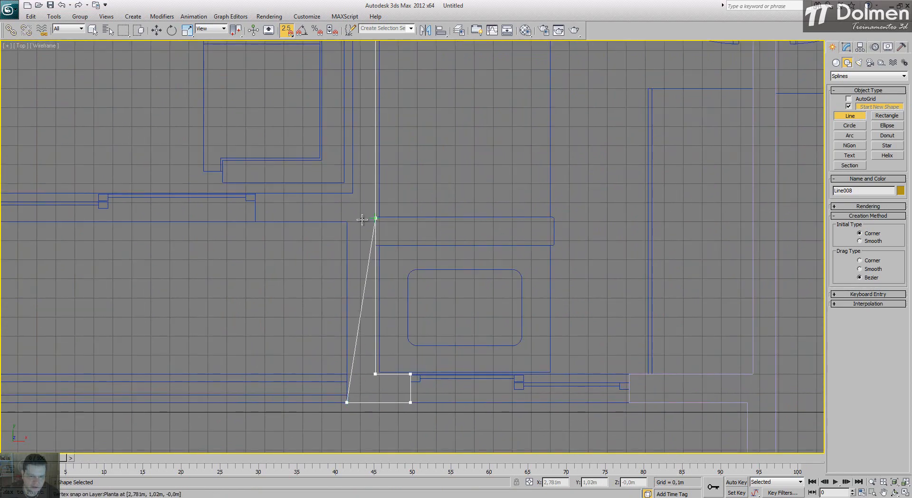
{"action": "left_click", "coordinate": [347, 222]}
{"action": "left_click", "coordinate": [256, 222]}
{"action": "left_click", "coordinate": [255, 193]}
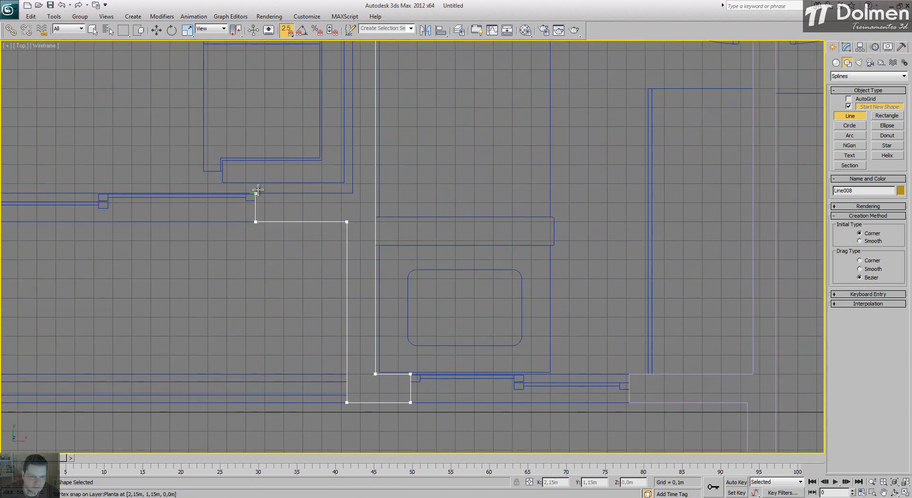
{"action": "left_click", "coordinate": [353, 193]}
Trace the living room face of the wall back to the single bedroom door jamb and close the spline
{"action": "scroll", "coordinate": [380, 239], "scroll_direction": "down", "scroll_amount": 3}
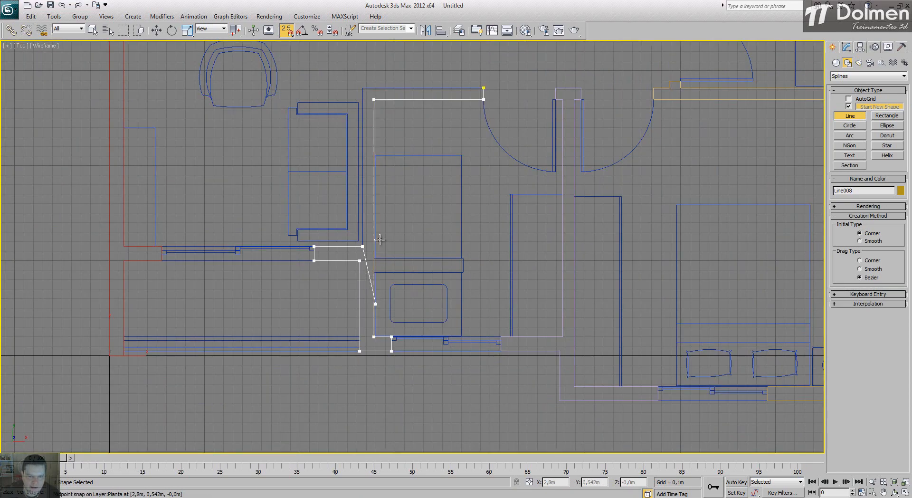
{"action": "scroll", "coordinate": [366, 87], "scroll_direction": "up", "scroll_amount": 2}
{"action": "left_click", "coordinate": [361, 89]}
{"action": "left_click", "coordinate": [533, 85]}
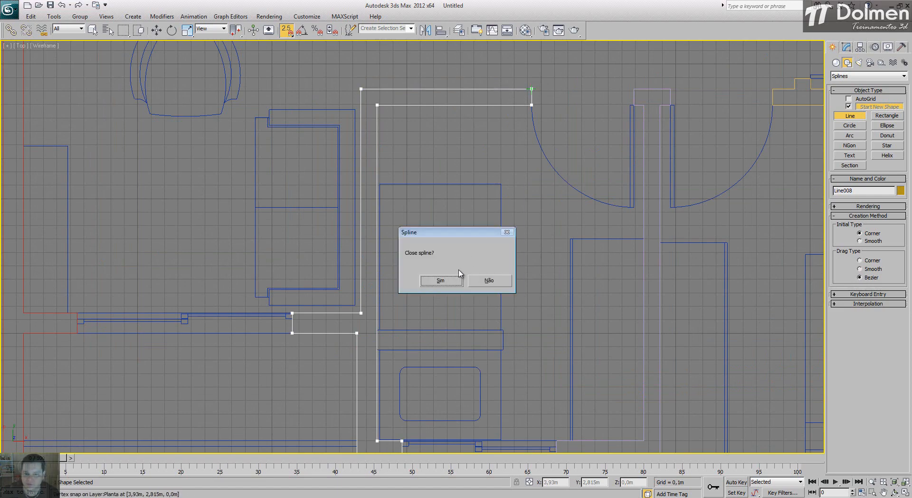
{"action": "left_click", "coordinate": [455, 282]}
Finish line drawing and freeze the imported Layer:Planta floor plan
{"action": "scroll", "coordinate": [483, 260], "scroll_direction": "down", "scroll_amount": 4}
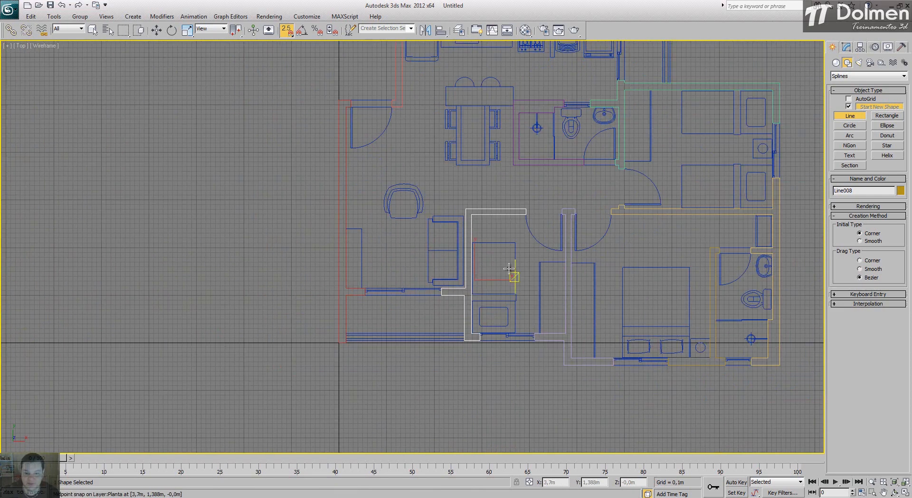
{"action": "middle_click_drag", "start_coordinate": [577, 245], "coordinate": [490, 265]}
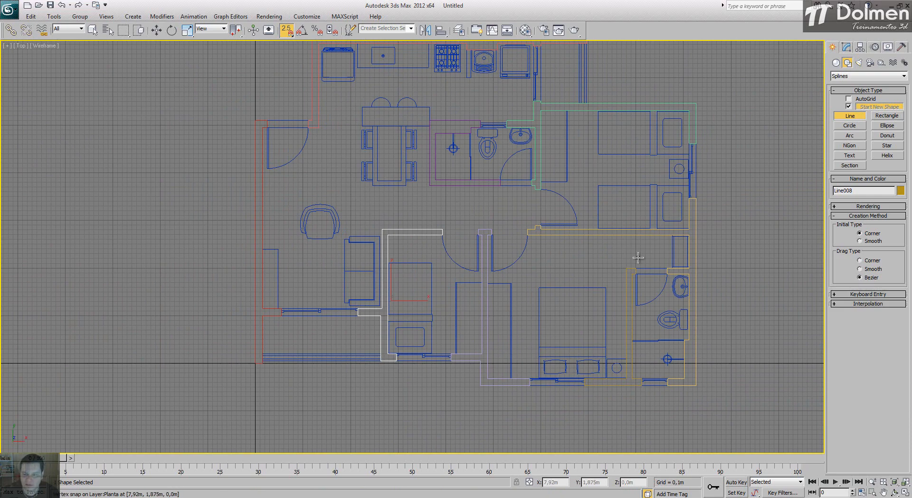
{"action": "middle_click_drag", "start_coordinate": [594, 205], "coordinate": [596, 242]}
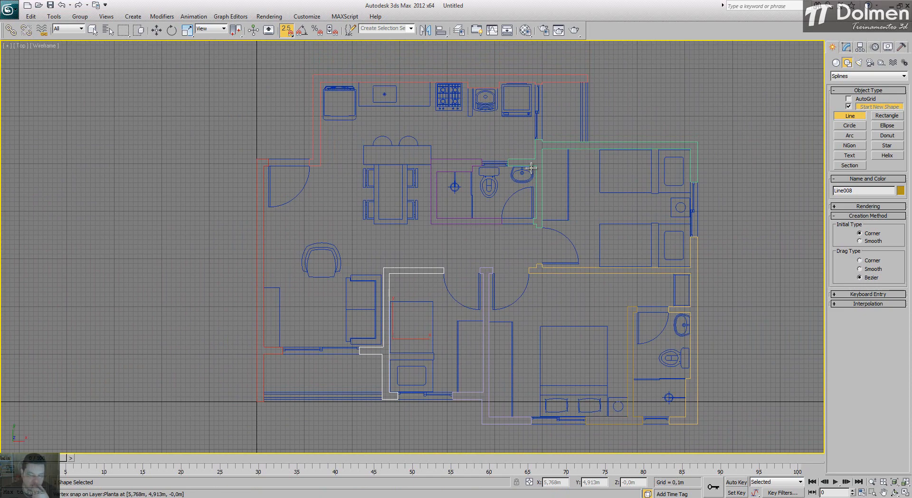
{"action": "right_click", "coordinate": [473, 139]}
{"action": "left_click", "coordinate": [399, 146]}
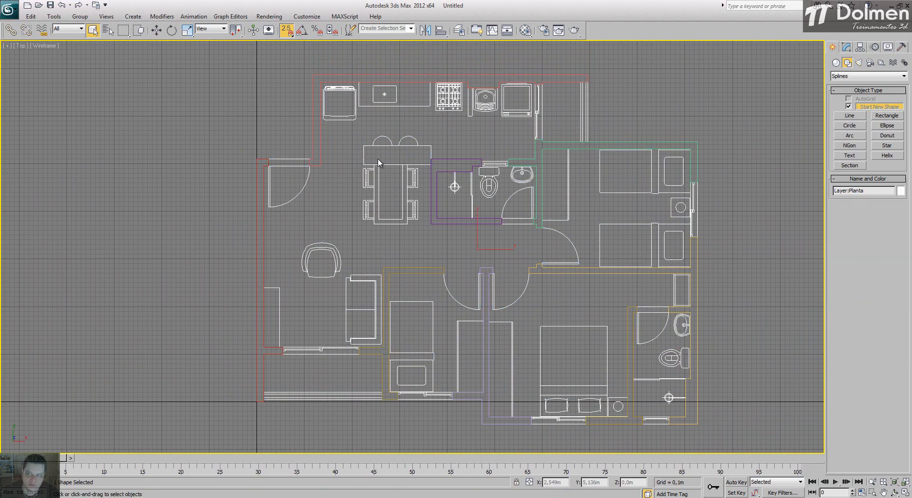
{"action": "right_click", "coordinate": [398, 165]}
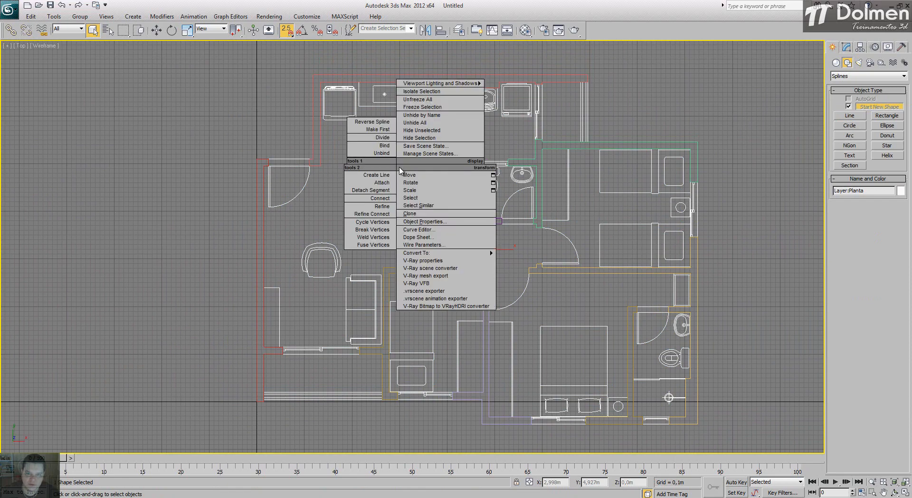
{"action": "left_click", "coordinate": [425, 108]}
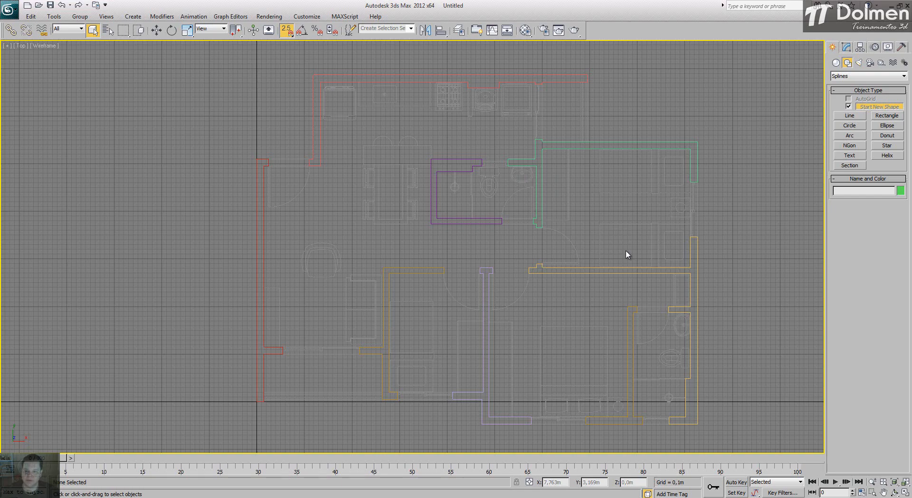
Select the double bedroom and en-suite exterior wall outline and open it for editing at Spline level
{"action": "left_click", "coordinate": [652, 269]}
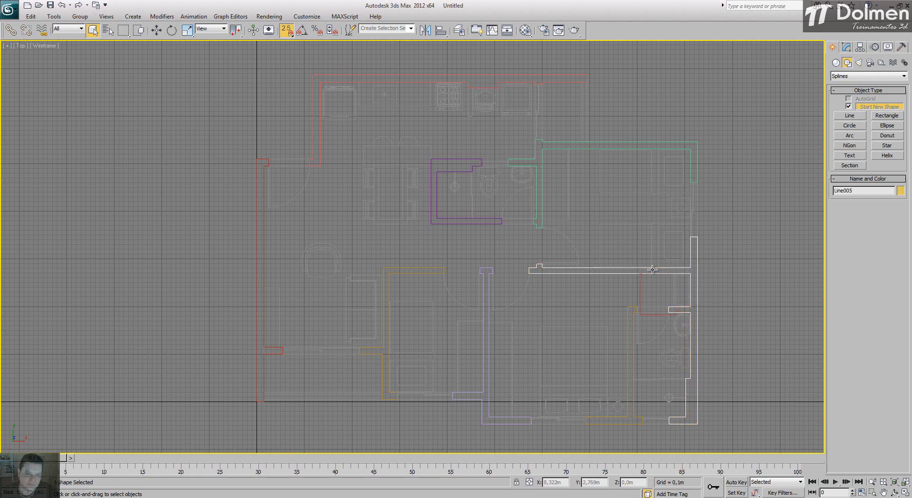
{"action": "left_click", "coordinate": [847, 47]}
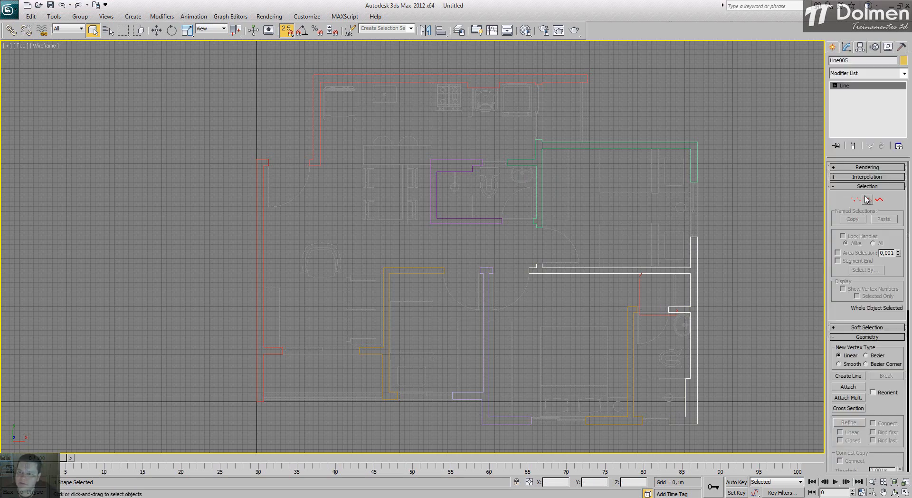
{"action": "middle_click_drag", "start_coordinate": [692, 267], "coordinate": [699, 236]}
{"action": "scroll", "coordinate": [712, 320], "scroll_direction": "up", "scroll_amount": 3}
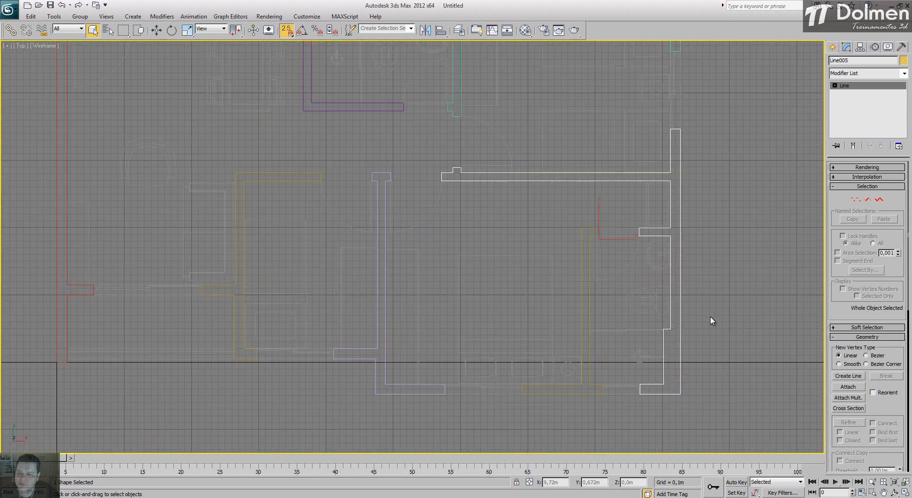
{"action": "left_click", "coordinate": [879, 202]}
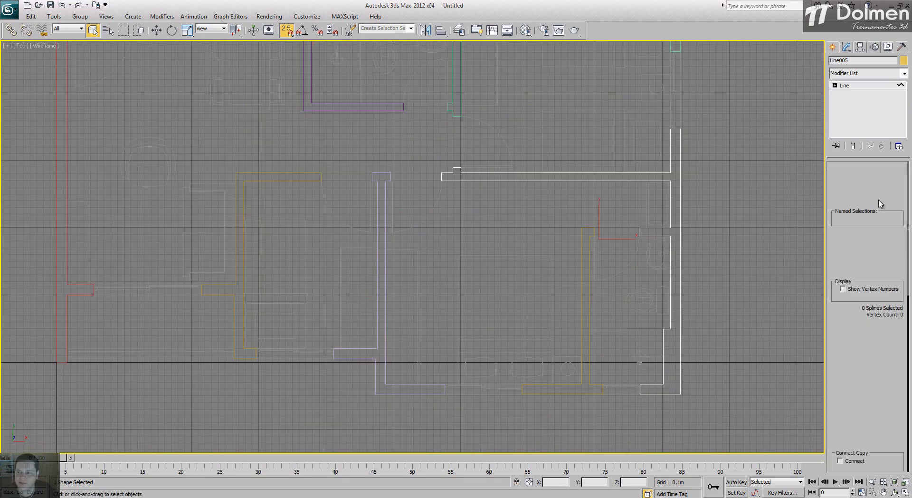
Try to outline the en-suite exterior wall spline by 0,03 m
{"action": "left_click_drag", "start_coordinate": [850, 310], "coordinate": [843, 157]}
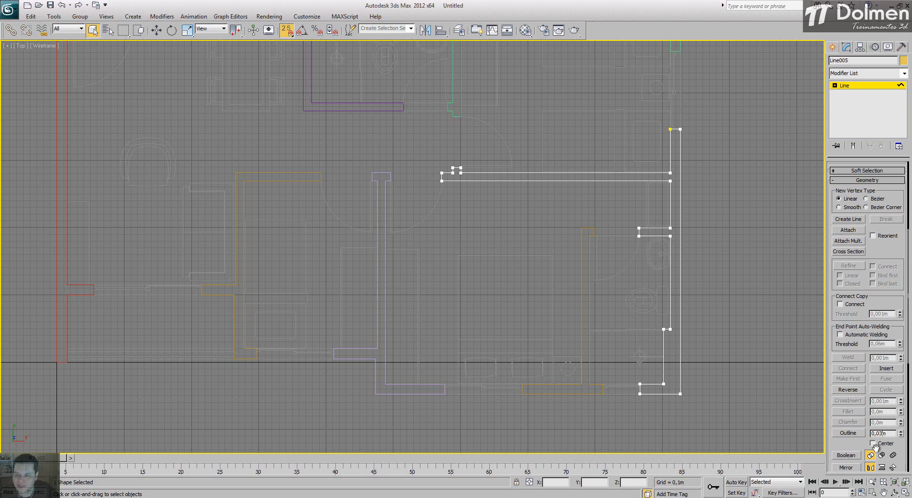
{"action": "key", "text": "Return"}
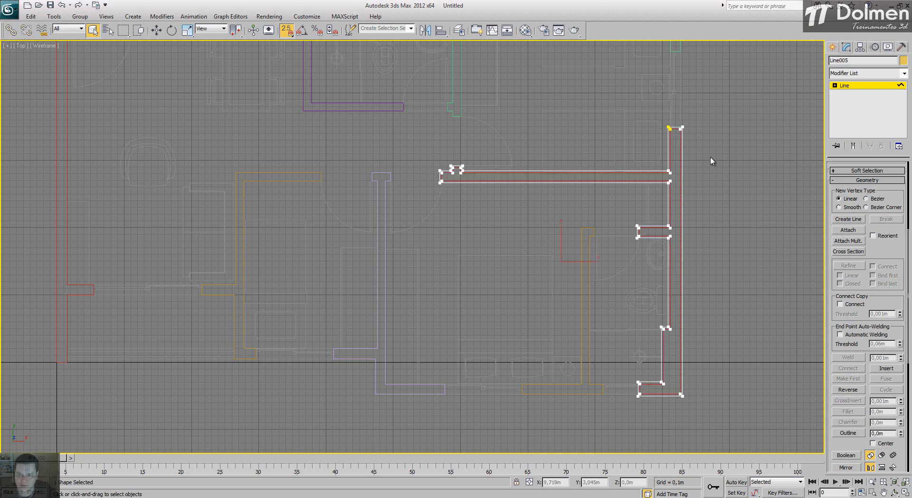
{"action": "left_click", "coordinate": [757, 179]}
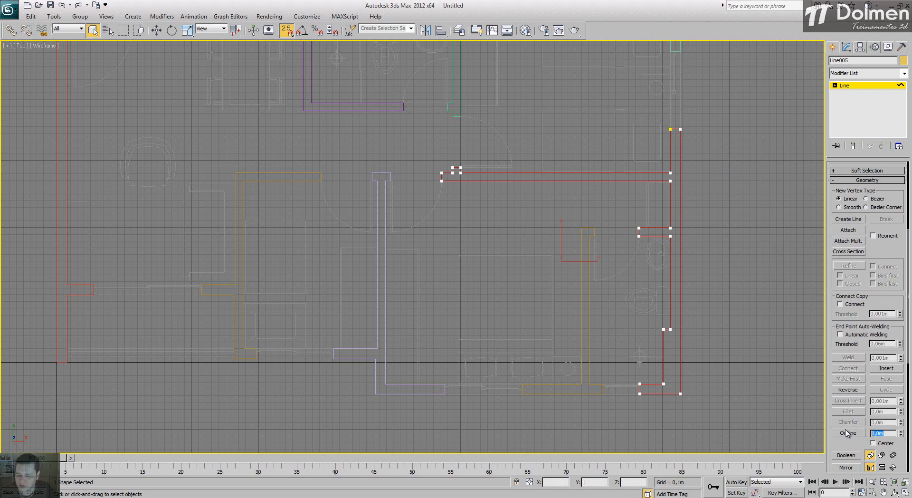
Outline the en-suite exterior wall spline by -0,03 m and leave Spline level
{"action": "type", "text": "-,03"}
{"action": "key", "text": "Return"}
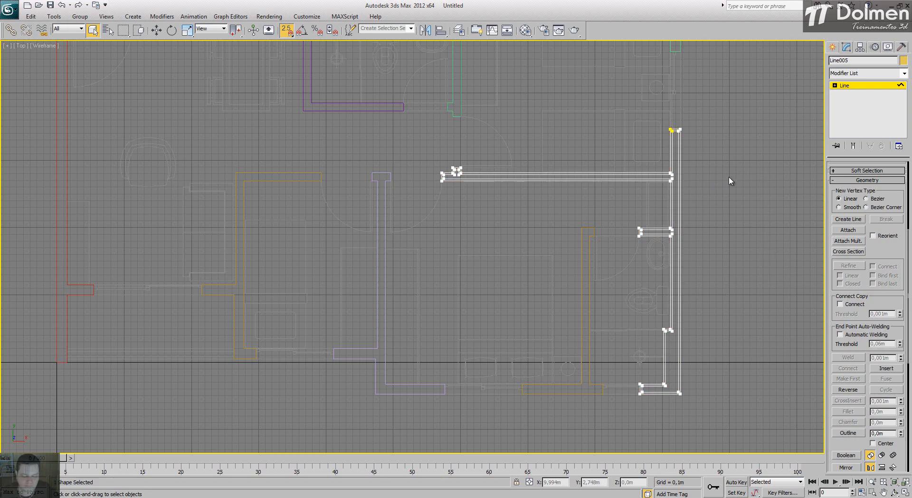
{"action": "key", "text": "3"}
Outline the spline of the wall between the double bedroom and the en-suite by 0,03 m
{"action": "middle_click_drag", "start_coordinate": [515, 229], "coordinate": [533, 172]}
{"action": "scroll", "coordinate": [608, 320], "scroll_direction": "up", "scroll_amount": 4}
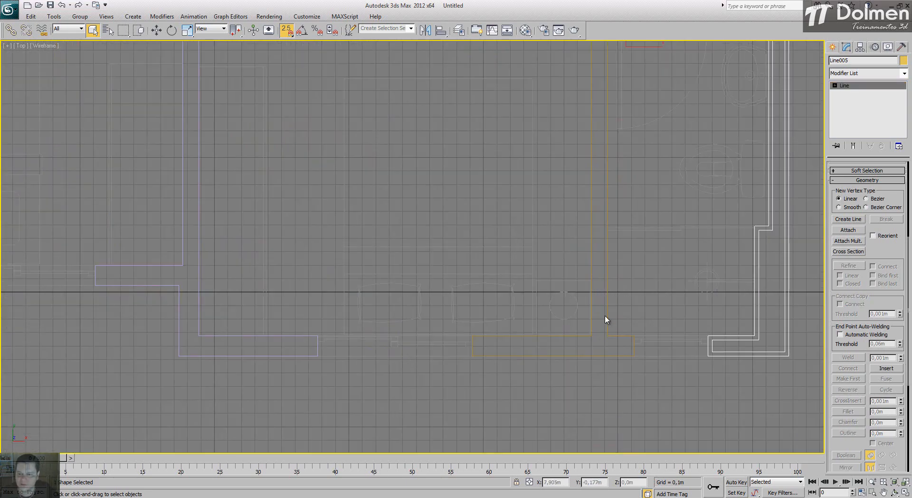
{"action": "left_click", "coordinate": [607, 315]}
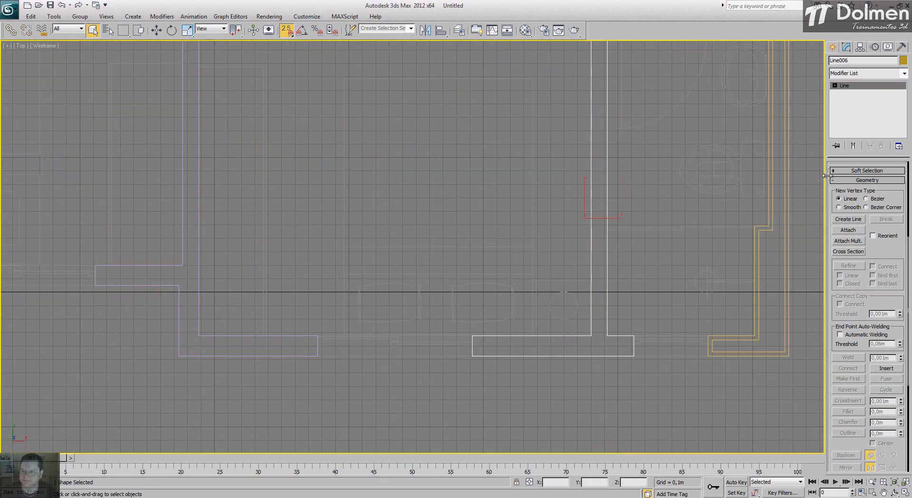
{"action": "key", "text": "3"}
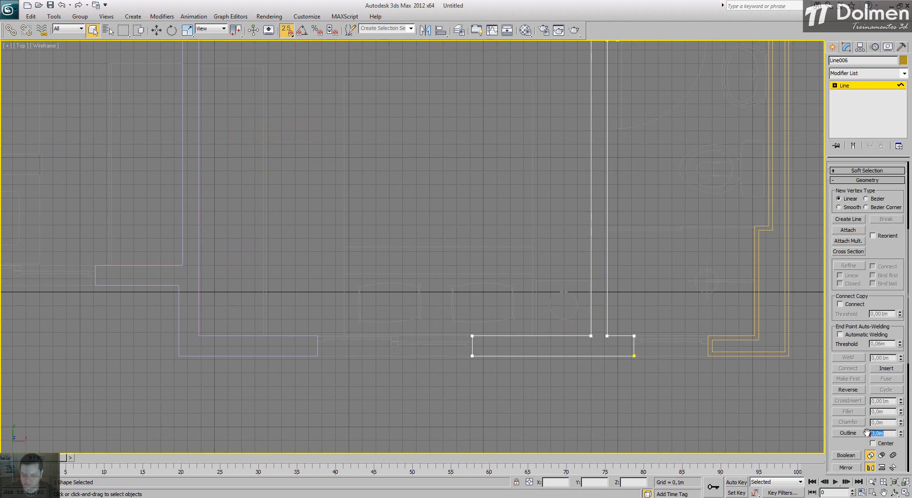
{"action": "type", "text": "0,03"}
{"action": "key", "text": "Return"}
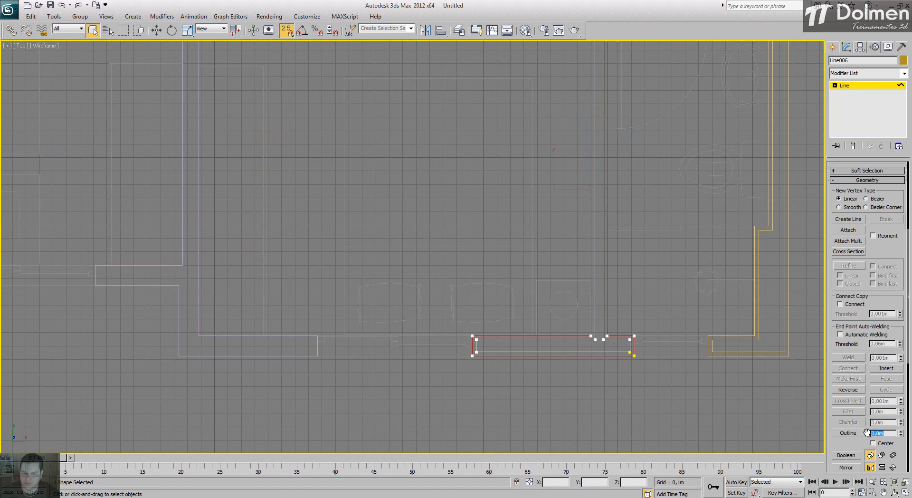
{"action": "left_click", "coordinate": [660, 402]}
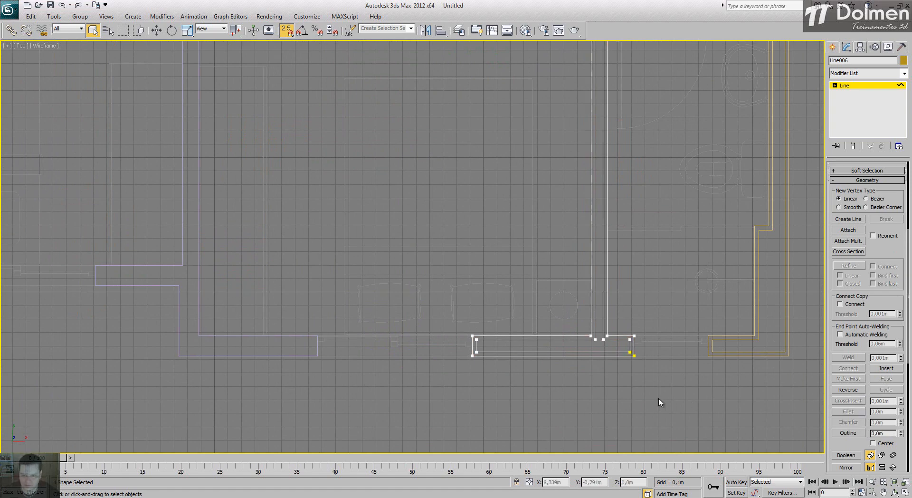
Try to outline the spline of the wall between the single and double bedrooms by -0,03 m
{"action": "left_click", "coordinate": [301, 336]}
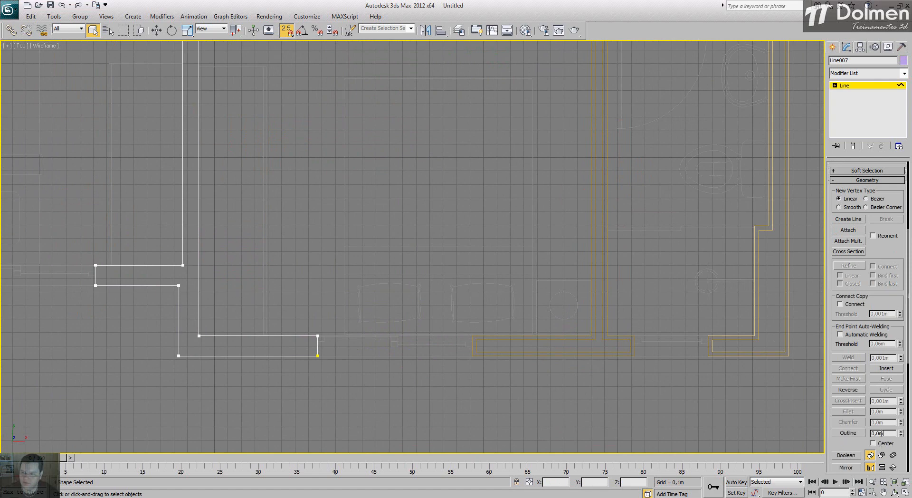
{"action": "left_click", "coordinate": [881, 434]}
{"action": "type", "text": "-0,03"}
{"action": "key", "text": "Return"}
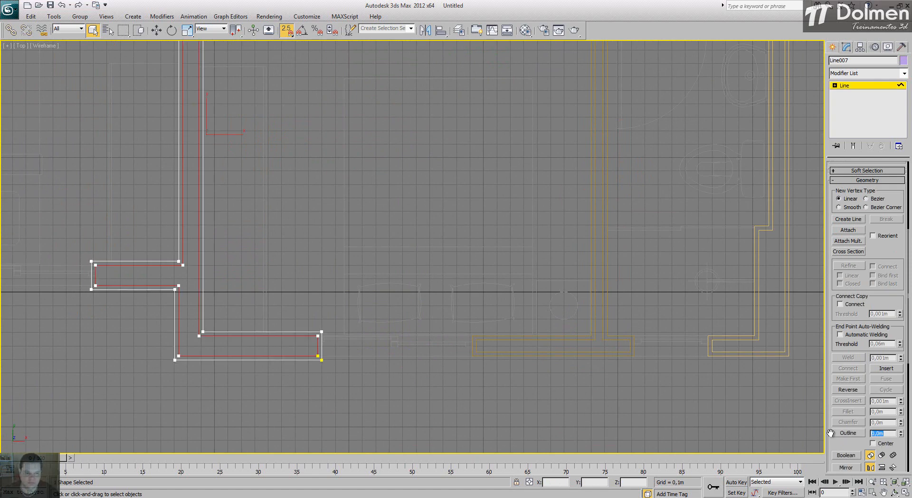
{"action": "key", "text": "ctrl+z"}
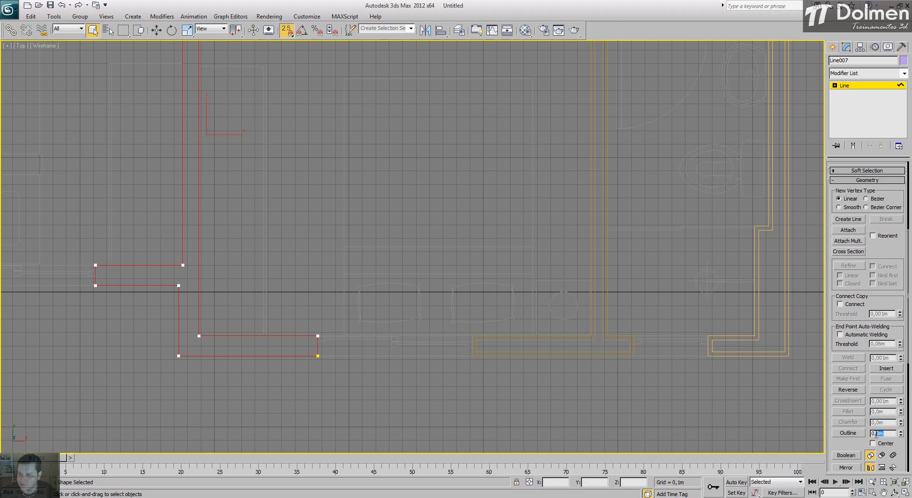
Outline the spline of the wall between the two bedrooms by 0,03 m and leave Spline level
{"action": "type", "text": "3"}
{"action": "key", "text": "Return"}
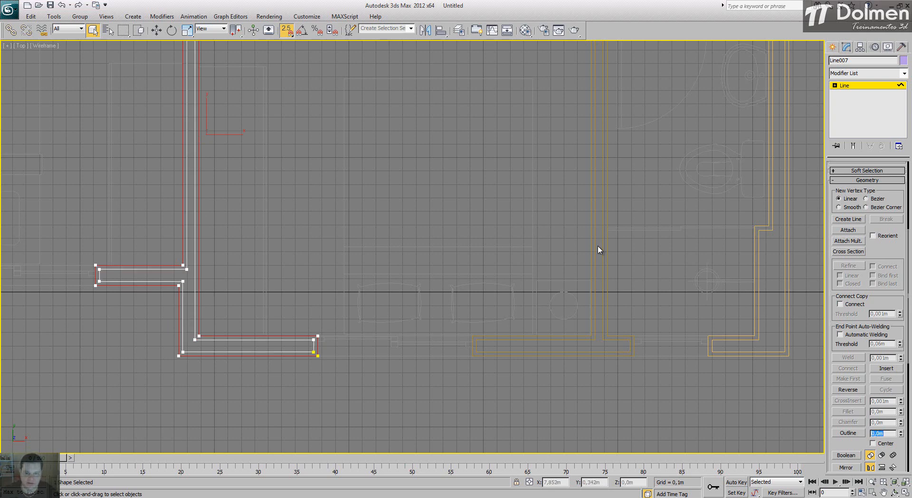
{"action": "left_click", "coordinate": [435, 189]}
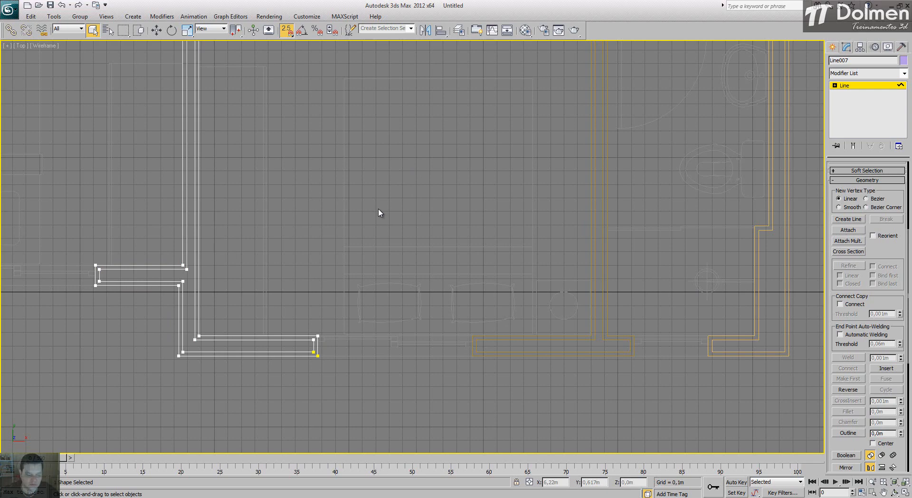
{"action": "key", "text": "1"}
Try to outline the spline of the central bathroom wall outward
{"action": "scroll", "coordinate": [380, 212], "scroll_direction": "down", "scroll_amount": 6}
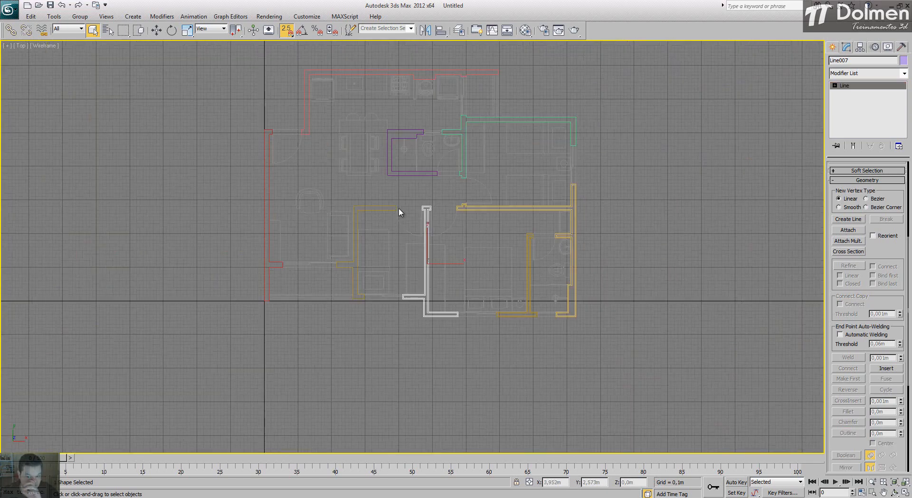
{"action": "scroll", "coordinate": [395, 138], "scroll_direction": "up", "scroll_amount": 4}
{"action": "left_click", "coordinate": [409, 116]}
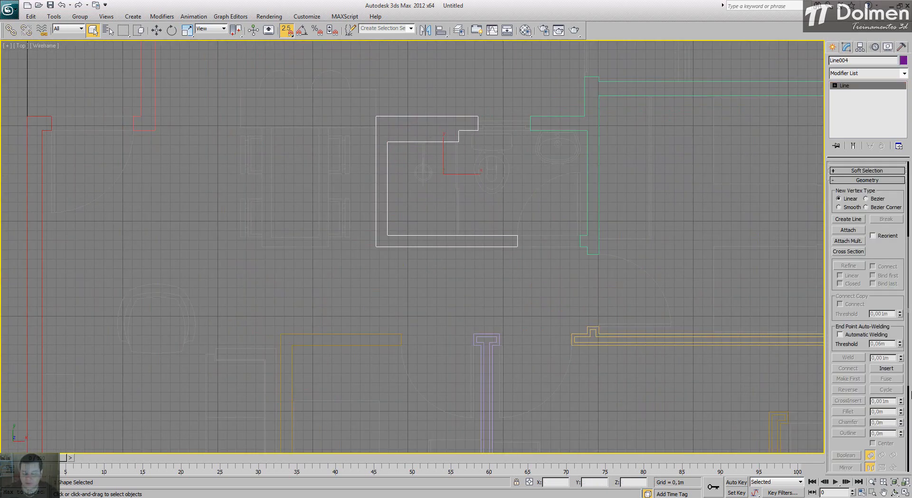
{"action": "key", "text": "1"}
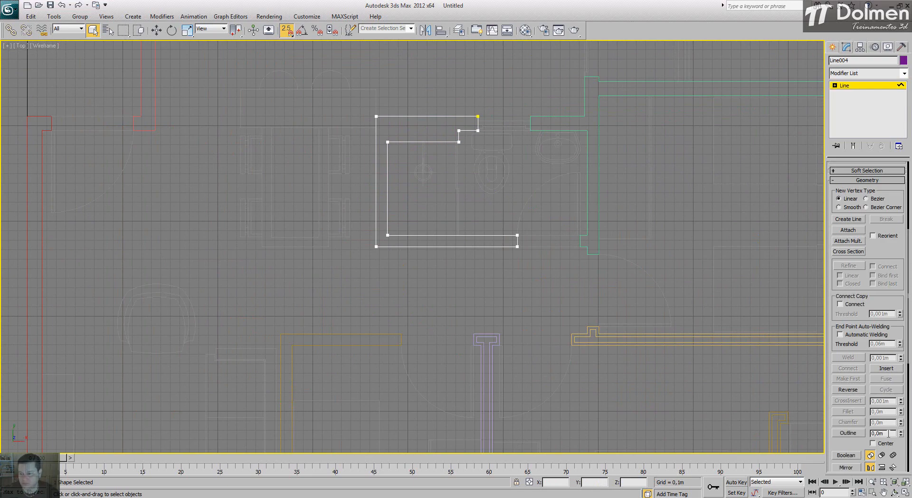
{"action": "key", "text": "Return"}
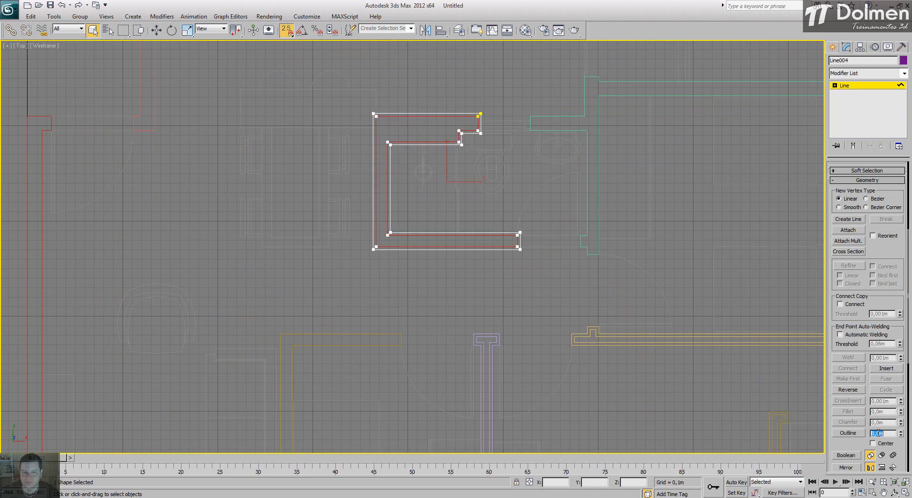
{"action": "left_click", "coordinate": [708, 249]}
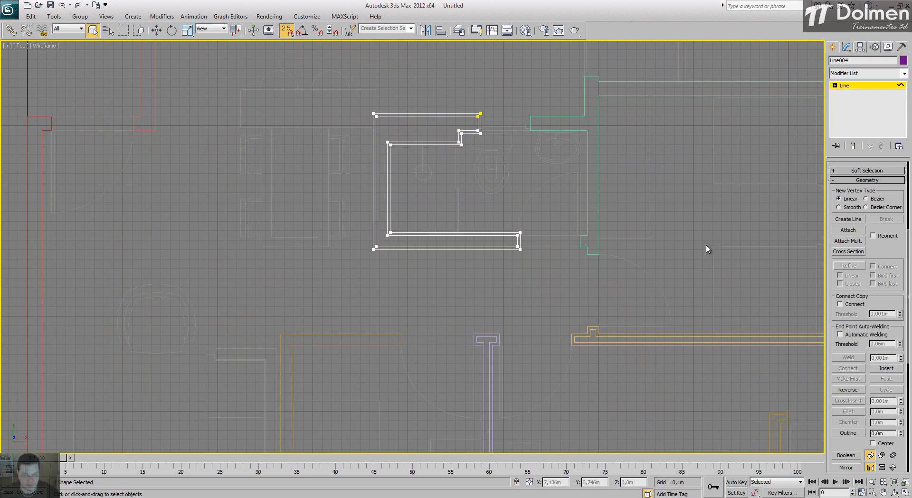
{"action": "key", "text": "ctrl+z"}
{"action": "key", "text": "ctrl+z"}
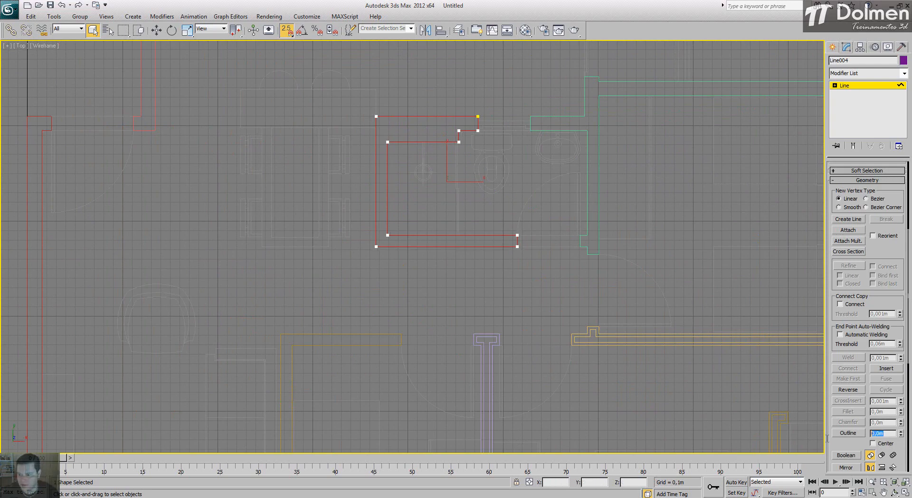
Outline the central bathroom wall spline by -0,03 m and leave Spline level
{"action": "type", "text": "-0,03"}
{"action": "key", "text": "Return"}
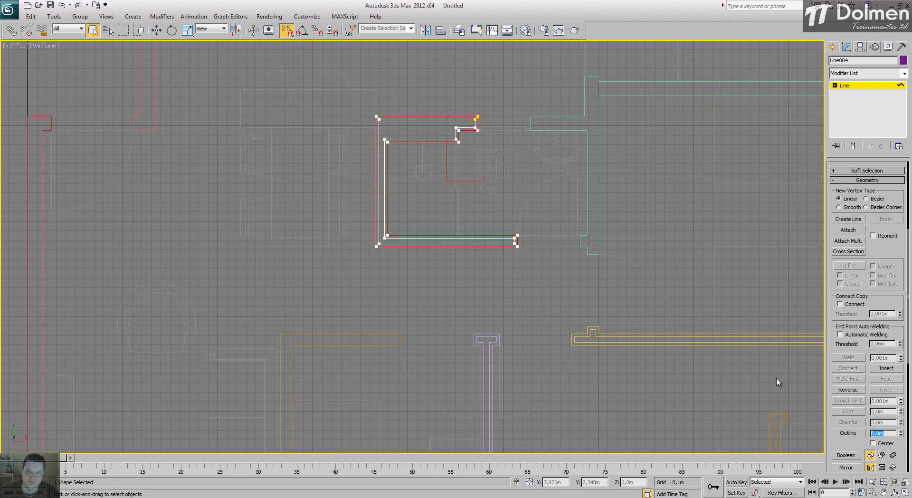
{"action": "left_click", "coordinate": [492, 215]}
{"action": "key", "text": "3"}
Try to outline the spline of the wall around the upper-right bedroom by 0,03 m
{"action": "scroll", "coordinate": [587, 158], "scroll_direction": "down", "scroll_amount": 5}
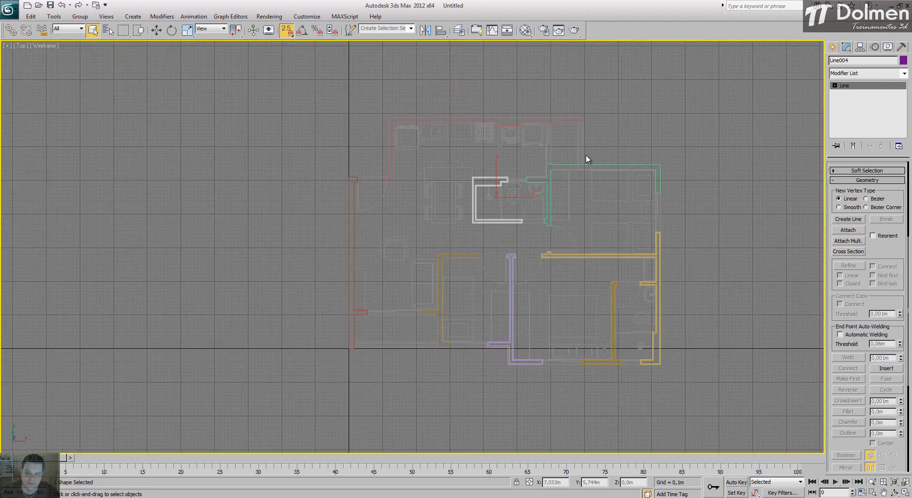
{"action": "scroll", "coordinate": [590, 175], "scroll_direction": "up", "scroll_amount": 4}
{"action": "left_click", "coordinate": [591, 176]}
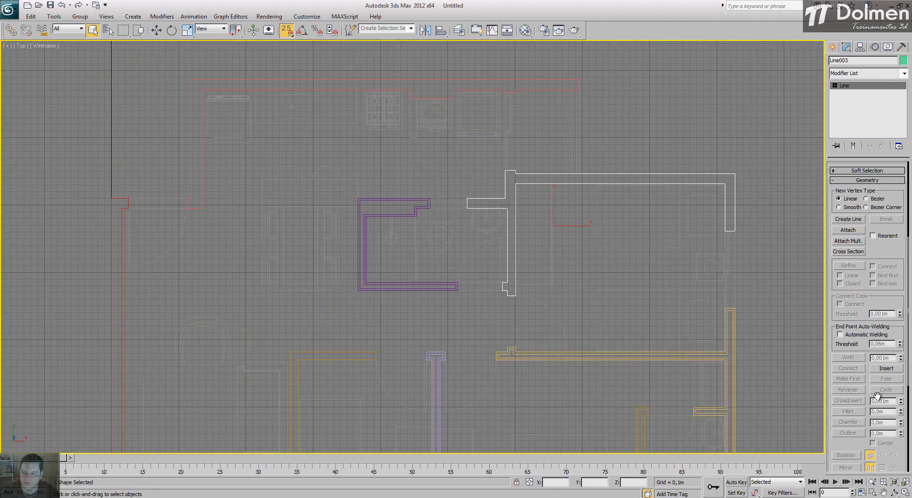
{"action": "key", "text": "3"}
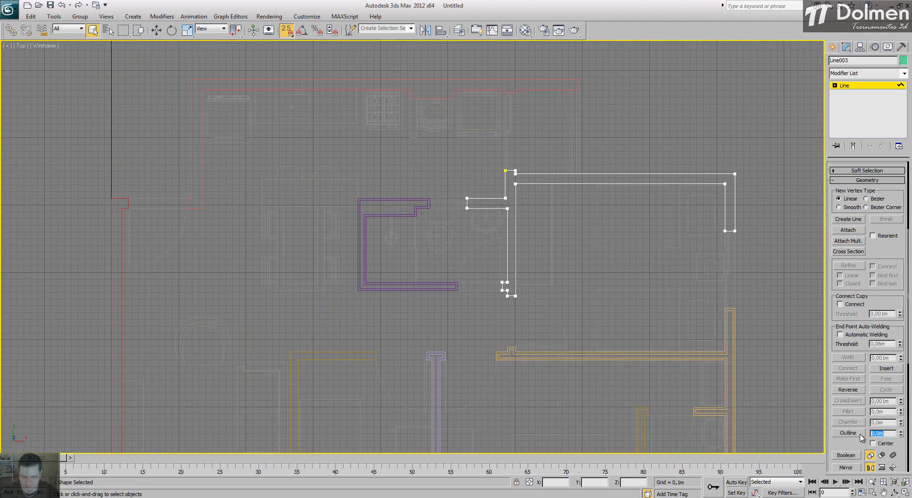
{"action": "type", "text": ",03"}
{"action": "key", "text": "Return"}
{"action": "left_click", "coordinate": [655, 275]}
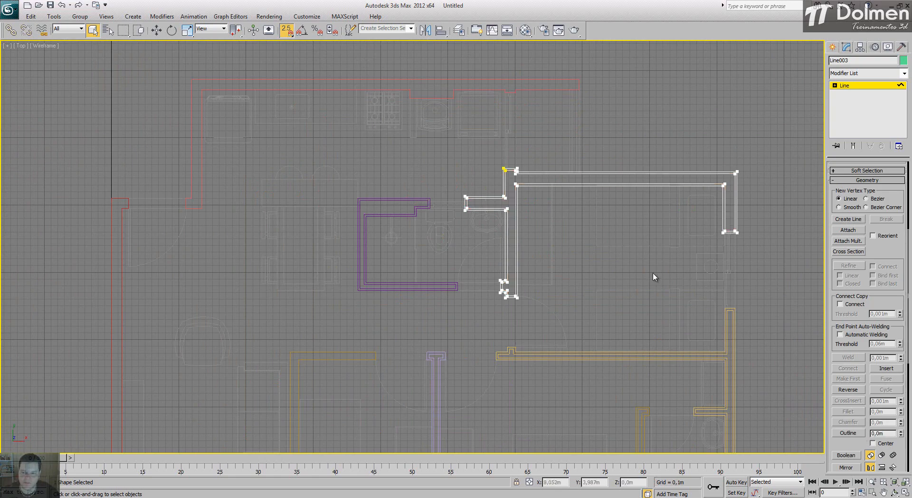
{"action": "key", "text": "ctrl+z"}
{"action": "key", "text": "ctrl+z"}
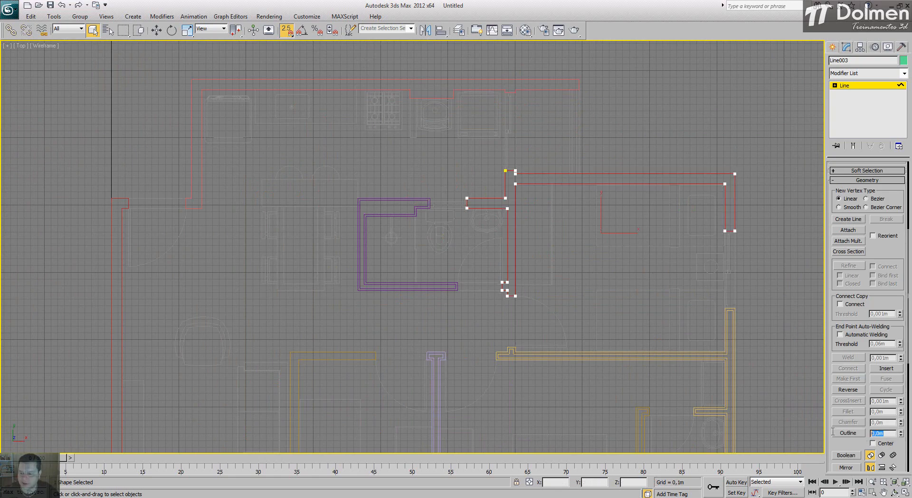
Outline the upper-right bedroom wall spline by -0,03 m and leave Spline level
{"action": "type", "text": "-,03"}
{"action": "key", "text": "Return"}
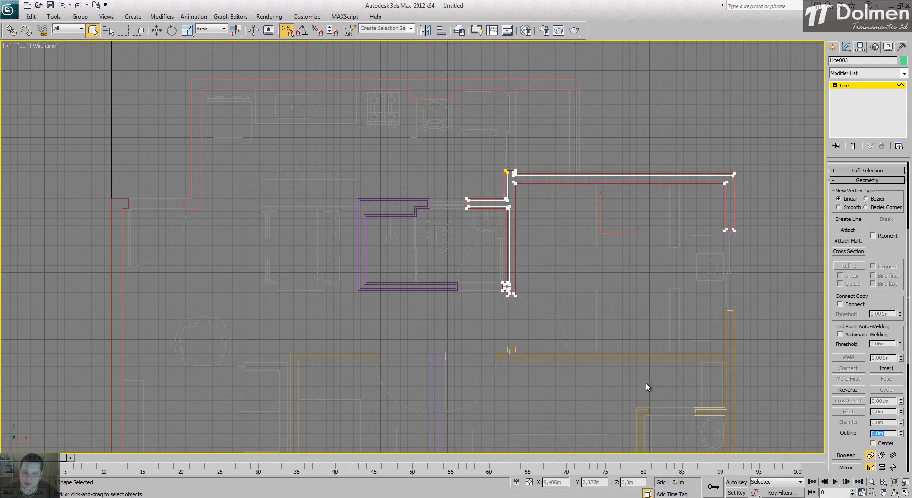
{"action": "left_click", "coordinate": [623, 299]}
{"action": "key", "text": "3"}
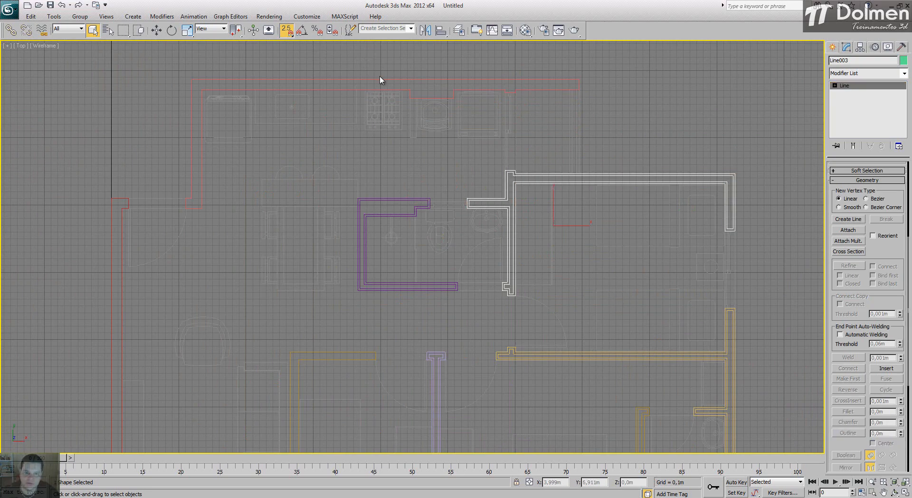
Outline the kitchen's exterior wall spline by -0,03 m and leave Spline level
{"action": "left_click", "coordinate": [380, 80]}
{"action": "key", "text": "3"}
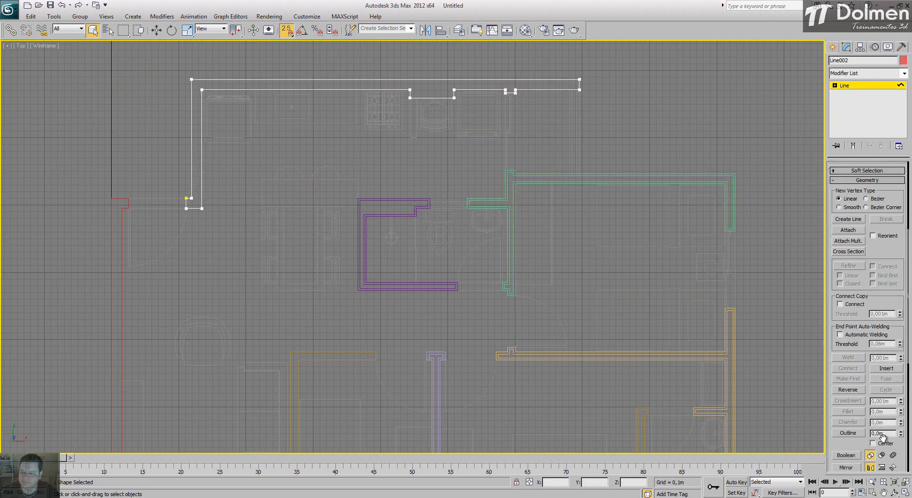
{"action": "left_click", "coordinate": [884, 433]}
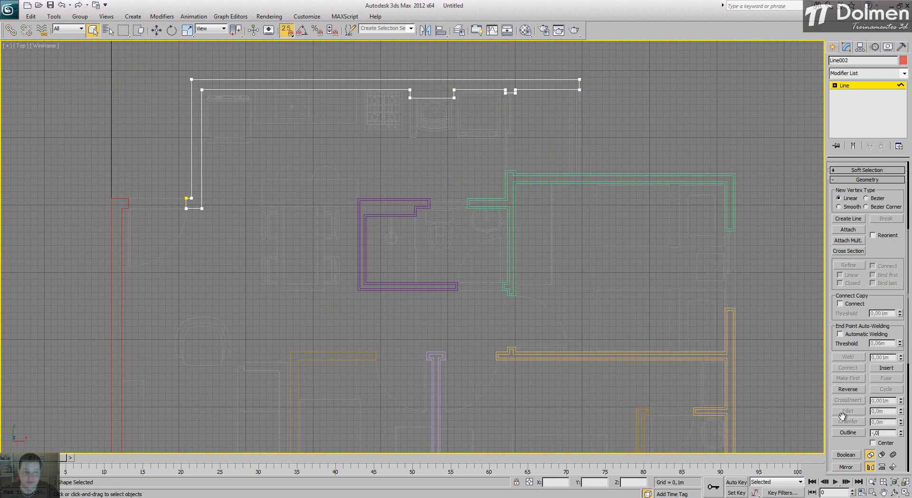
{"action": "type", "text": "-,0"}
{"action": "key", "text": "Return"}
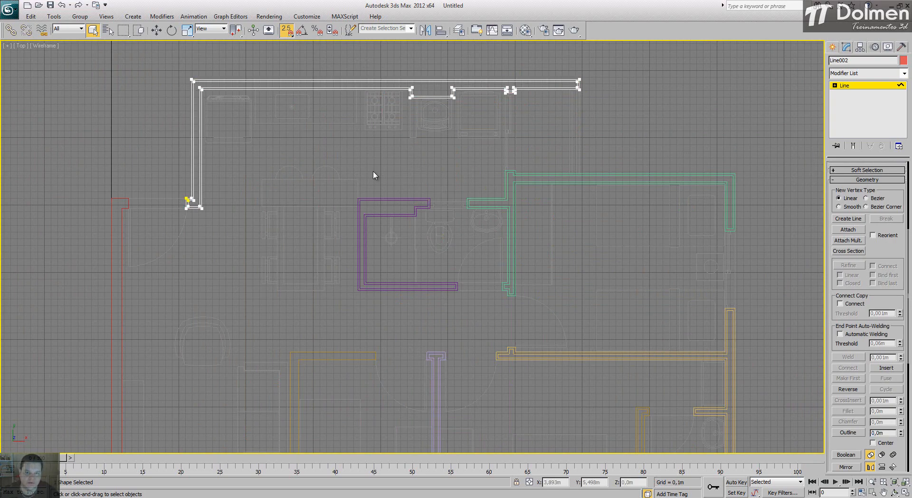
{"action": "key", "text": "3"}
Outline the spline of the living room's long exterior wall inward by 0,03 m
{"action": "middle_click_drag", "start_coordinate": [267, 247], "coordinate": [513, 183]}
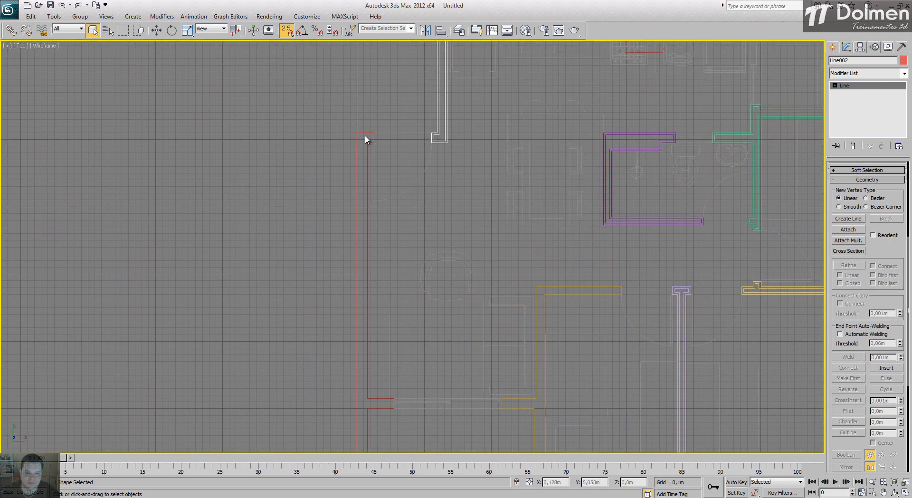
{"action": "left_click", "coordinate": [365, 139]}
{"action": "key", "text": "3"}
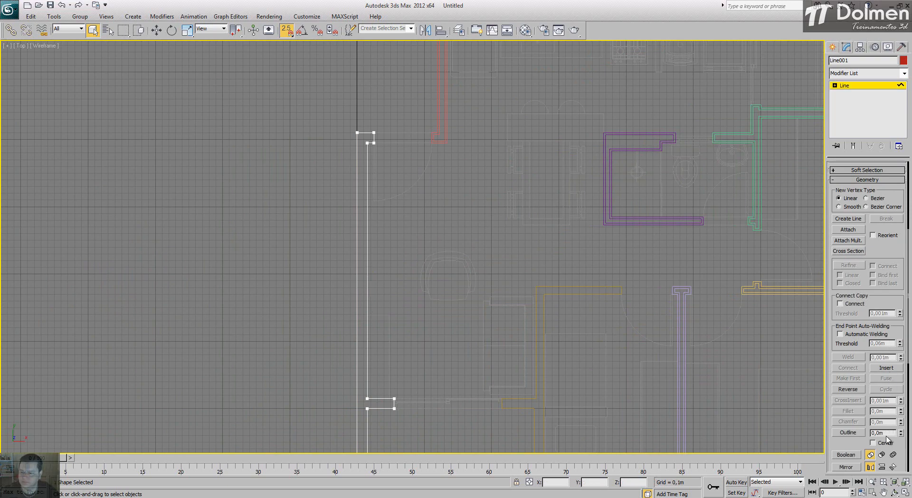
{"action": "key", "text": "Return"}
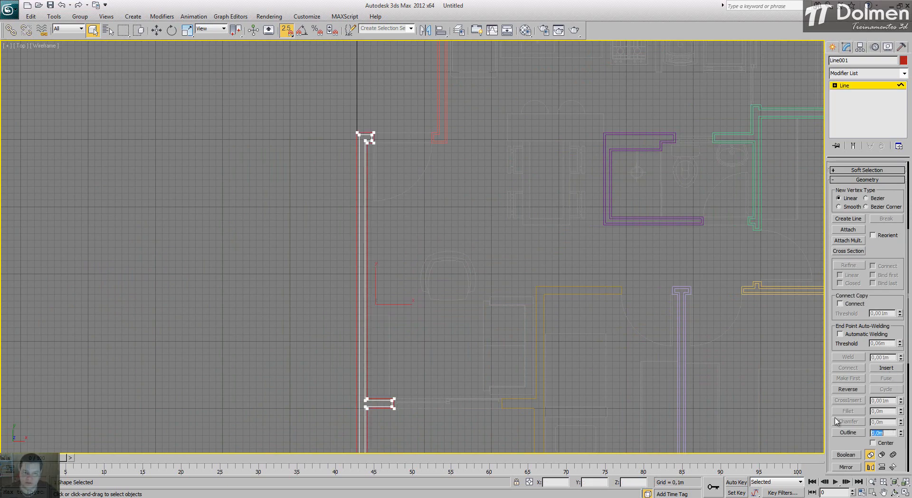
{"action": "type", "text": "3"}
{"action": "left_click", "coordinate": [460, 238]}
{"action": "key", "text": "3"}
{"action": "middle_click_drag", "start_coordinate": [489, 272], "coordinate": [478, 181]}
{"action": "left_click", "coordinate": [525, 304]}
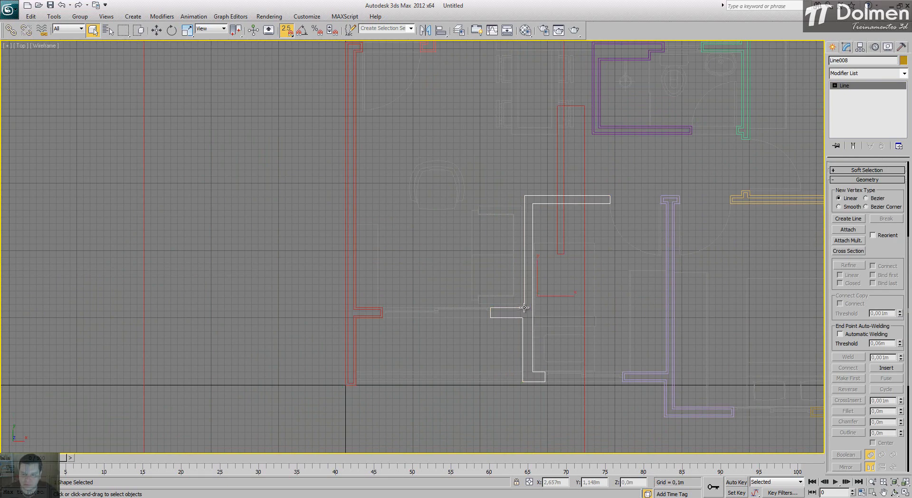
{"action": "left_click", "coordinate": [618, 301]}
{"action": "key", "text": "ctrl+z"}
{"action": "key", "text": "ctrl+z"}
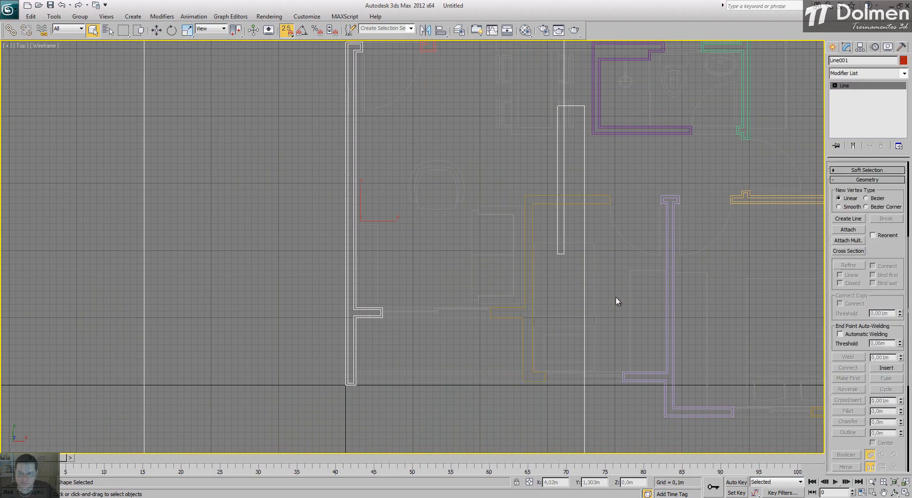
{"action": "key", "text": "ctrl+z"}
Outline the spline of the wall between the living room and the single bedroom inward by 0,03 m, leave Spline level and deselect it
{"action": "left_click", "coordinate": [525, 297]}
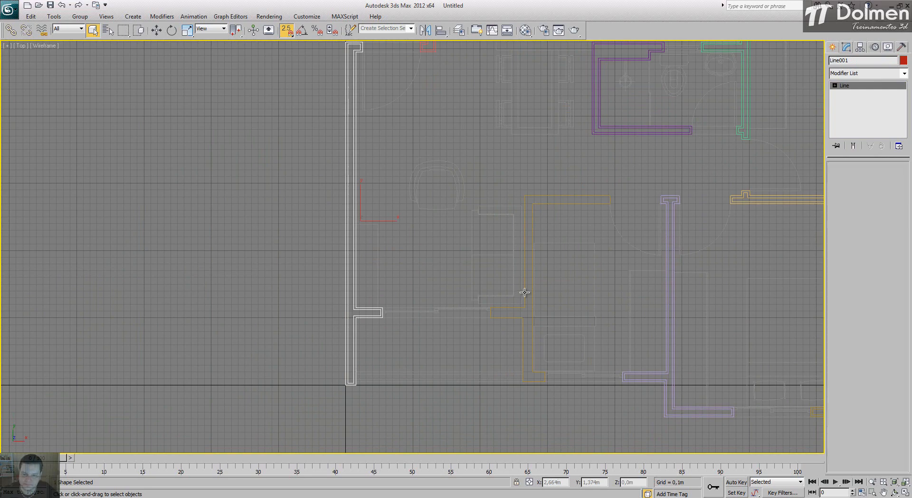
{"action": "key", "text": "3"}
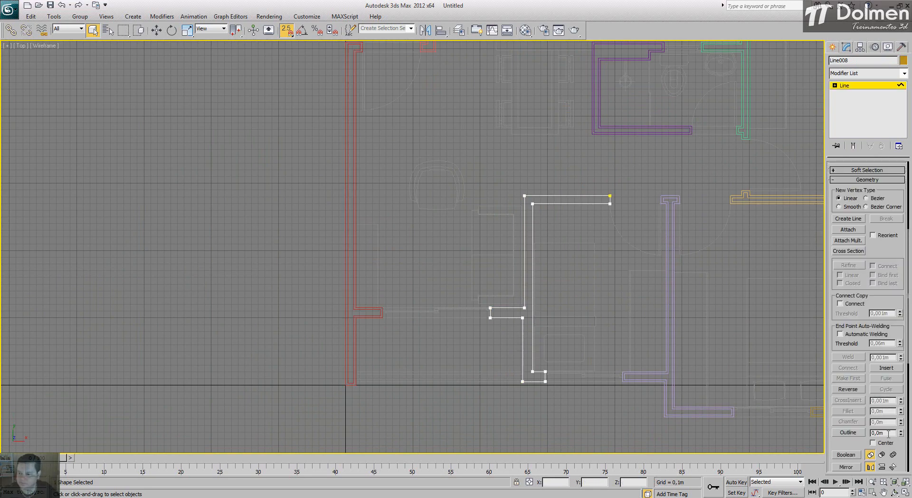
{"action": "left_click_drag", "start_coordinate": [889, 434], "coordinate": [794, 438]}
{"action": "type", "text": "0,03"}
{"action": "key", "text": "Return"}
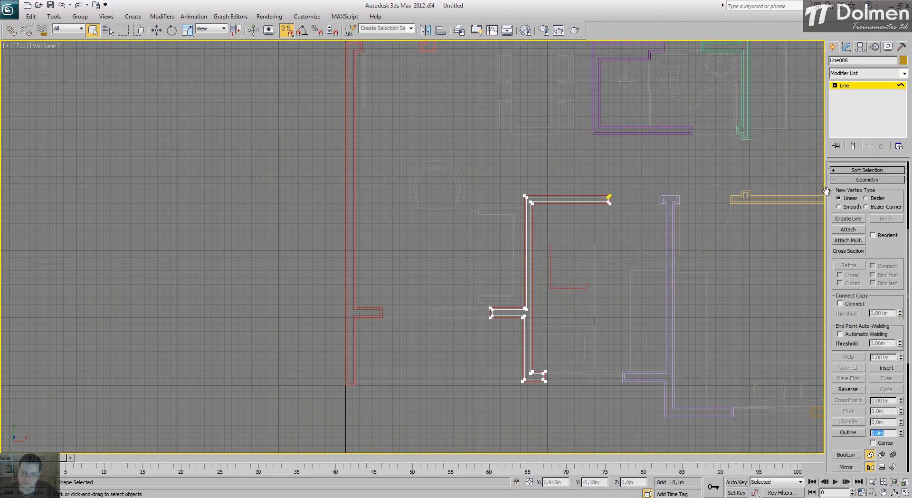
{"action": "left_click", "coordinate": [630, 263]}
{"action": "key", "text": "3"}
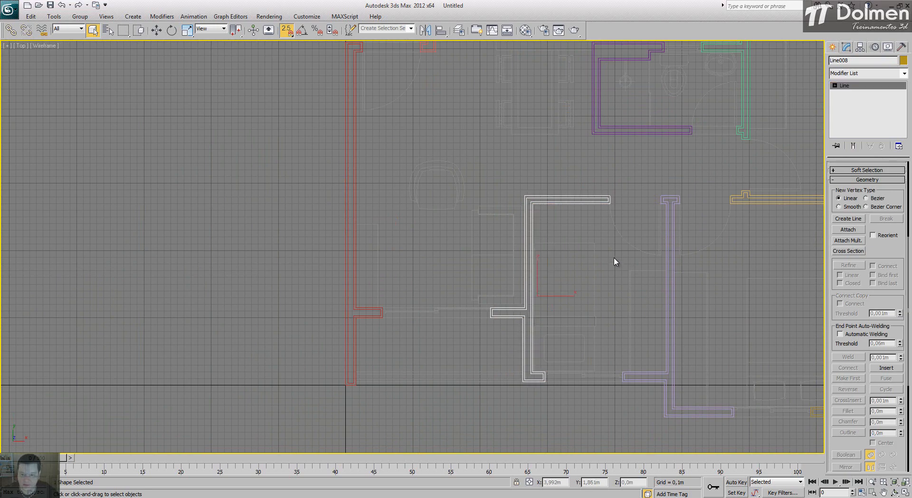
{"action": "left_click", "coordinate": [618, 260]}
Attach the upper-right bedroom wall, both en-suite walls and the wall between the single and double bedrooms to the kitchen wall spline
{"action": "scroll", "coordinate": [629, 244], "scroll_direction": "down", "scroll_amount": 5}
{"action": "middle_click_drag", "start_coordinate": [629, 245], "coordinate": [511, 252]}
{"action": "scroll", "coordinate": [510, 252], "scroll_direction": "up", "scroll_amount": 4}
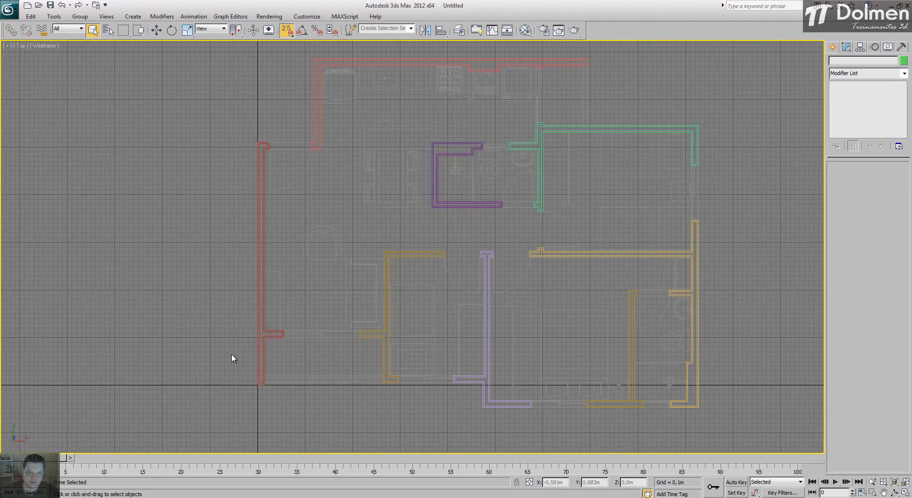
{"action": "left_click", "coordinate": [315, 105]}
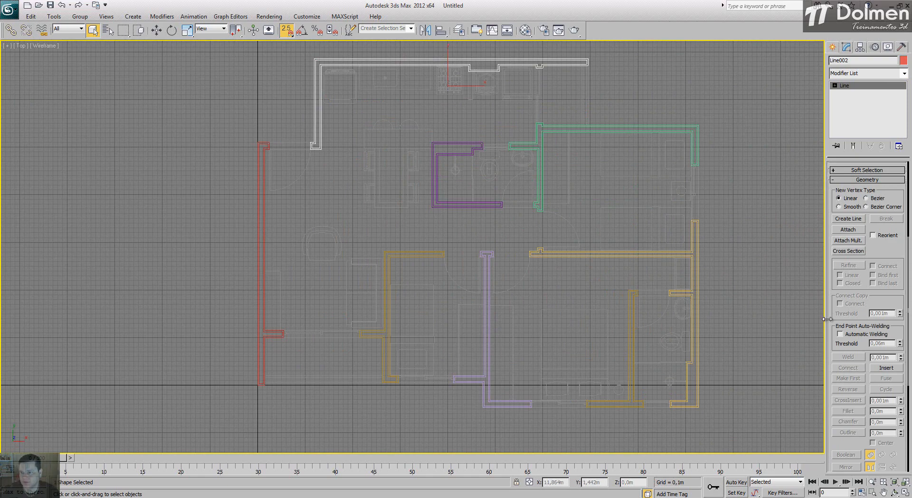
{"action": "scroll", "coordinate": [842, 352], "scroll_direction": "up", "scroll_amount": 5}
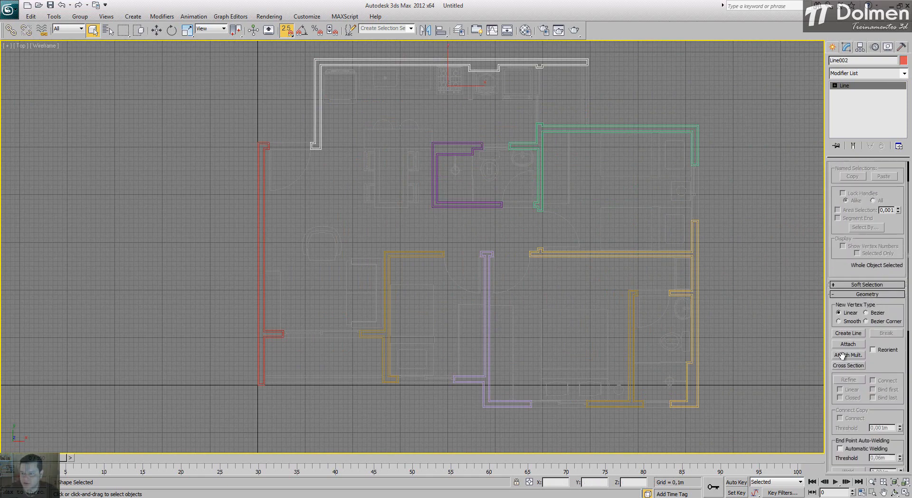
{"action": "left_click_drag", "start_coordinate": [842, 355], "coordinate": [849, 399]}
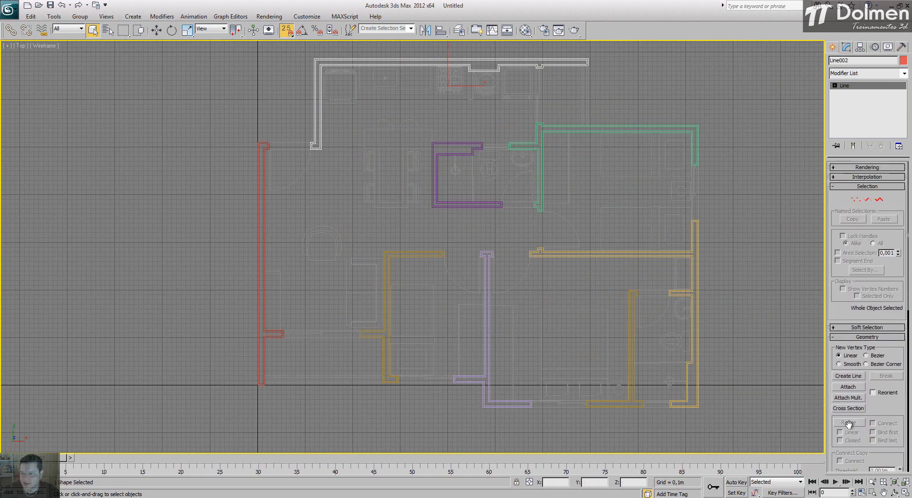
{"action": "left_click", "coordinate": [848, 387]}
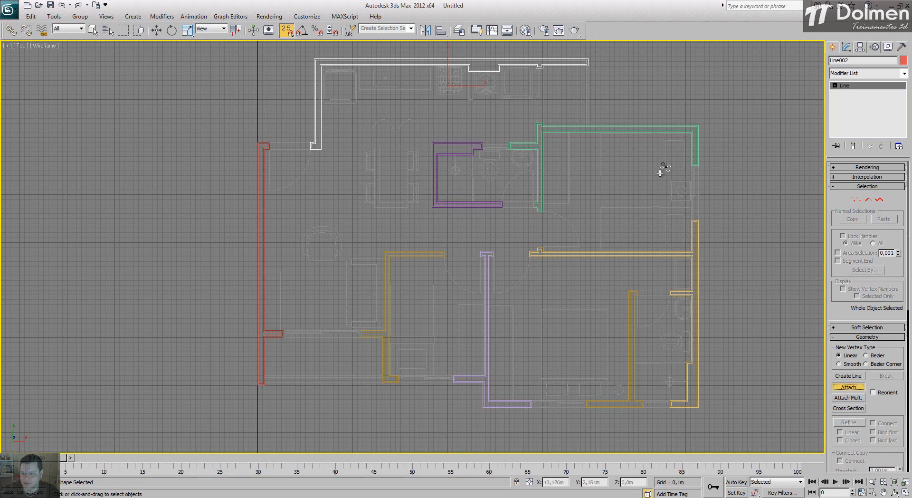
{"action": "left_click", "coordinate": [692, 131]}
{"action": "left_click", "coordinate": [696, 229]}
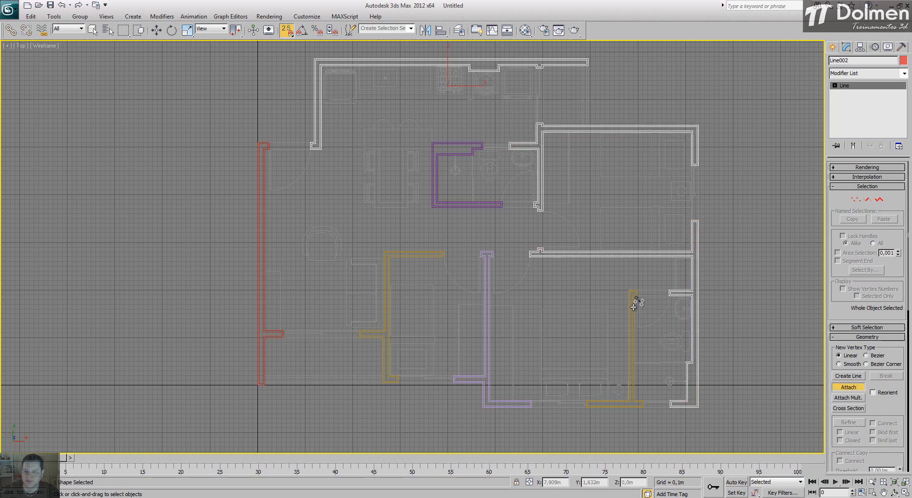
{"action": "left_click", "coordinate": [633, 300]}
{"action": "left_click", "coordinate": [487, 252]}
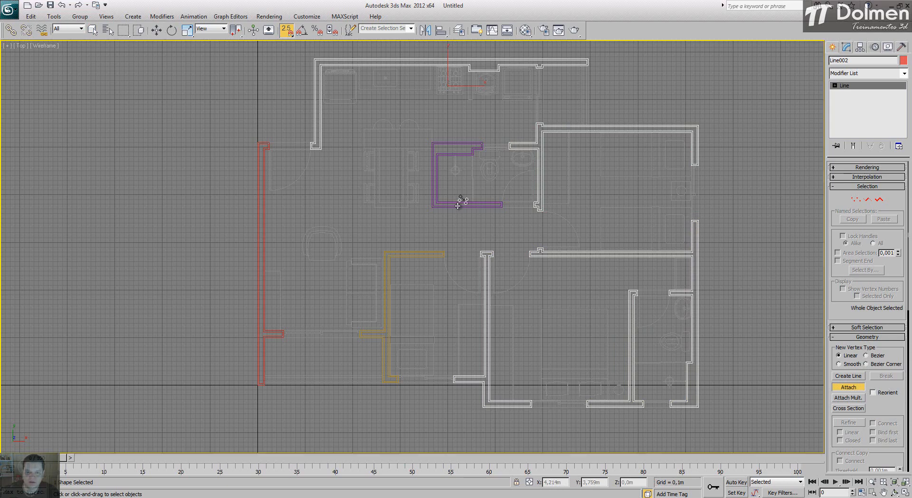
Attach the central bathroom, single bedroom and living room exterior walls to the same shape, switch to the Move tool and deselect
{"action": "left_click", "coordinate": [460, 203]}
{"action": "left_click", "coordinate": [399, 253]}
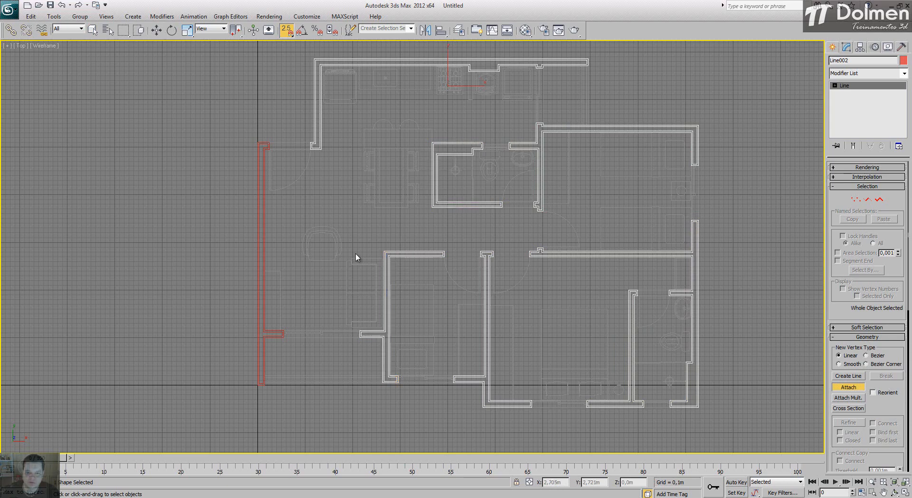
{"action": "left_click", "coordinate": [262, 235]}
{"action": "key", "text": "w"}
{"action": "left_click", "coordinate": [391, 222]}
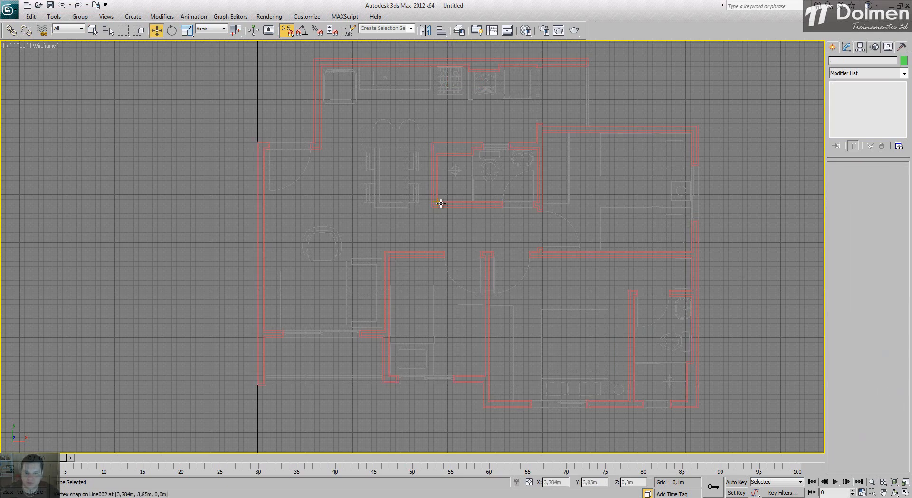
Change the attached wall shape's colour to dark blue and deselect it
{"action": "left_click", "coordinate": [435, 203]}
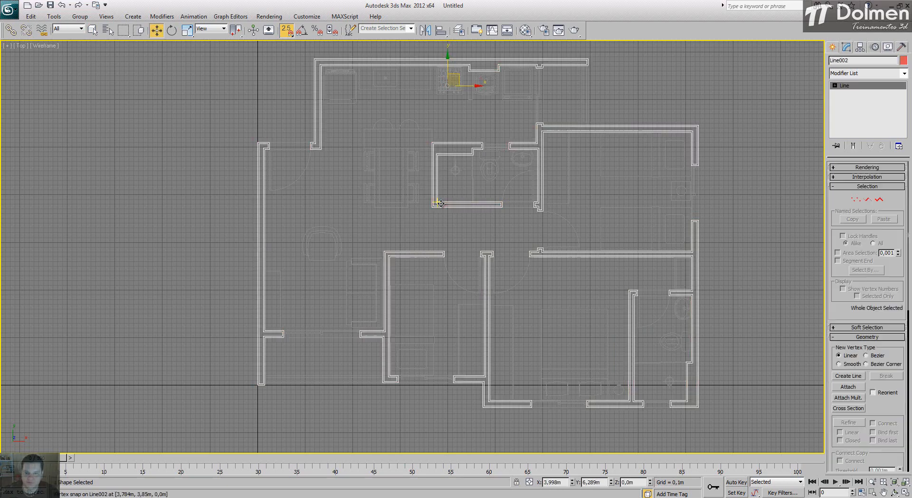
{"action": "left_click", "coordinate": [903, 61]}
{"action": "left_click", "coordinate": [497, 253]}
{"action": "left_click", "coordinate": [501, 306]}
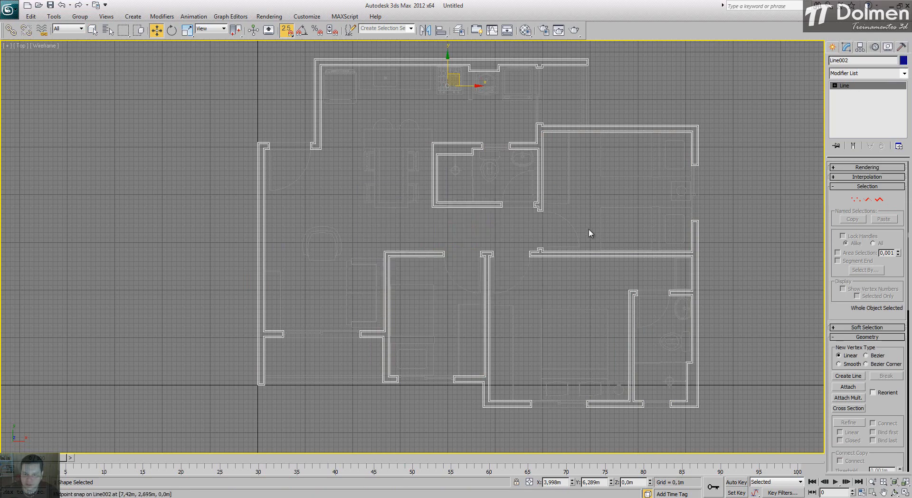
{"action": "left_click", "coordinate": [593, 231]}
{"action": "middle_click_drag", "start_coordinate": [586, 230], "coordinate": [529, 256]}
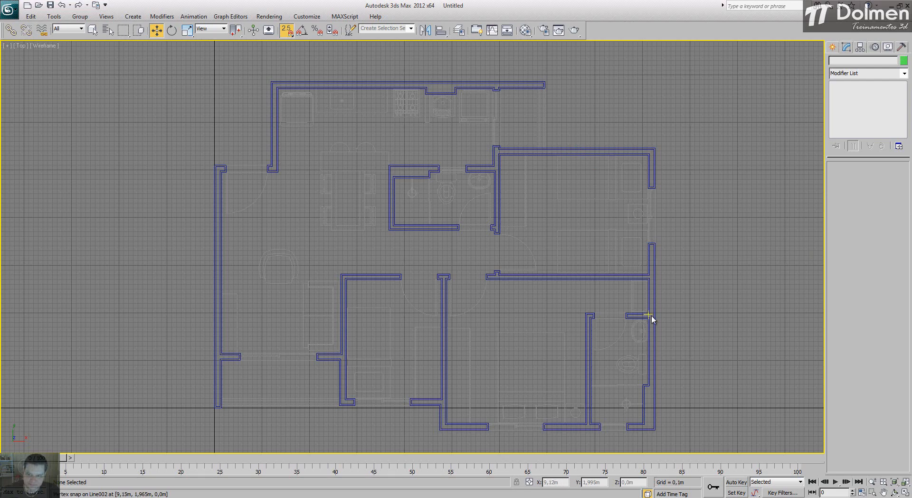
Switch to a full-size Perspective view, select the wall shape and turn snapping off
{"action": "left_click", "coordinate": [906, 493]}
{"action": "left_click", "coordinate": [770, 397]}
{"action": "left_click", "coordinate": [905, 493]}
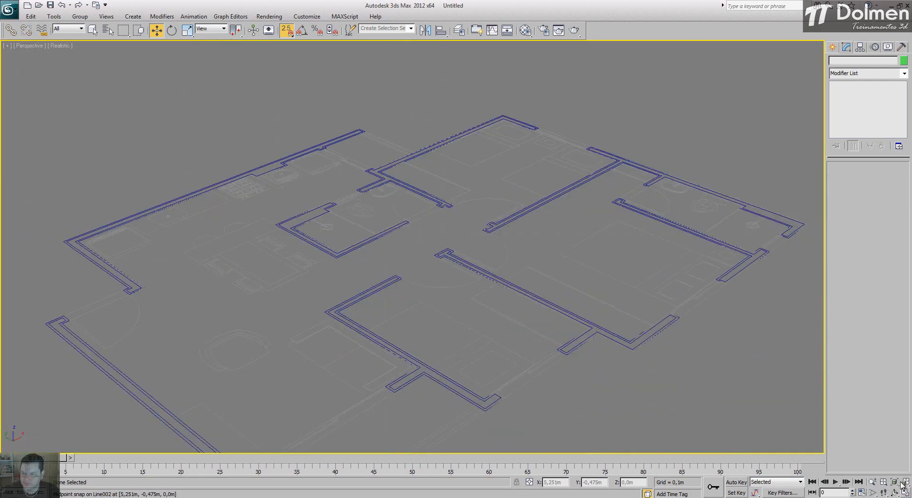
{"action": "left_click", "coordinate": [669, 225]}
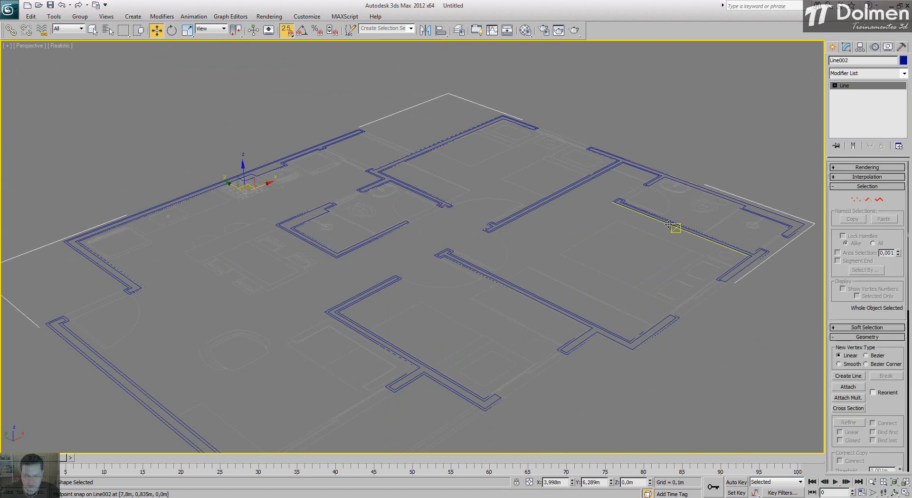
{"action": "key", "text": "s"}
Extrude the wall shape by 0,7 m, the external wall height given in the reference image of heights
{"action": "left_click", "coordinate": [861, 74]}
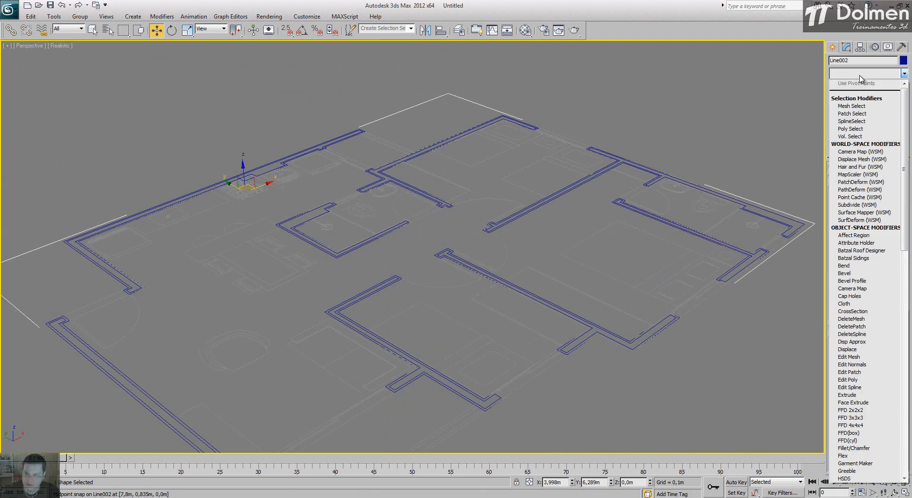
{"action": "key", "text": "e"}
{"action": "left_click", "coordinate": [855, 123]}
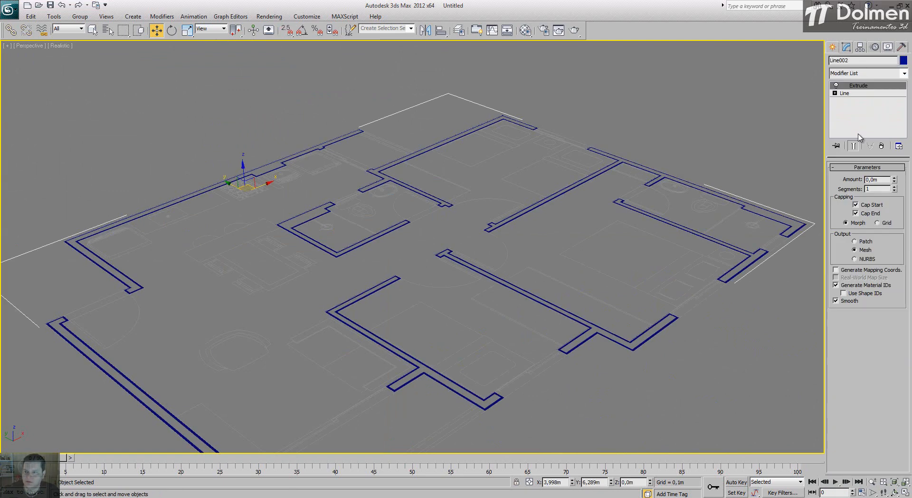
{"action": "double_click", "coordinate": [873, 179]}
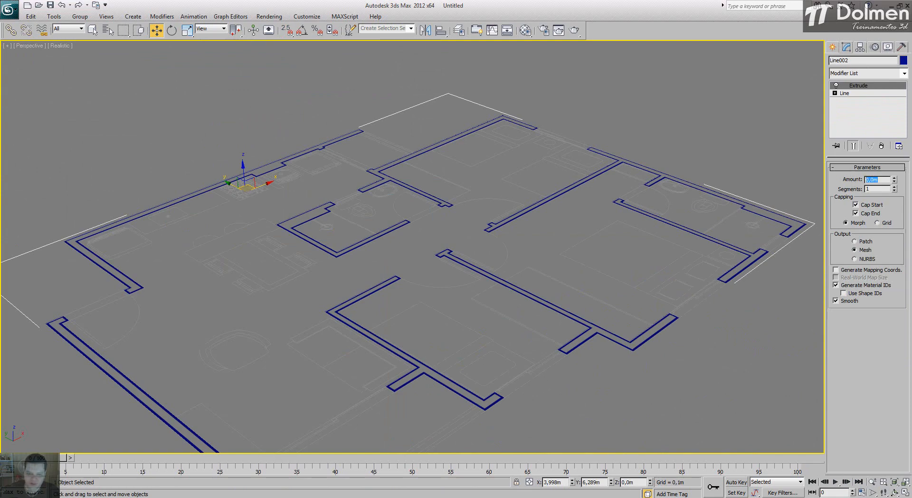
{"action": "left_click", "coordinate": [414, 497]}
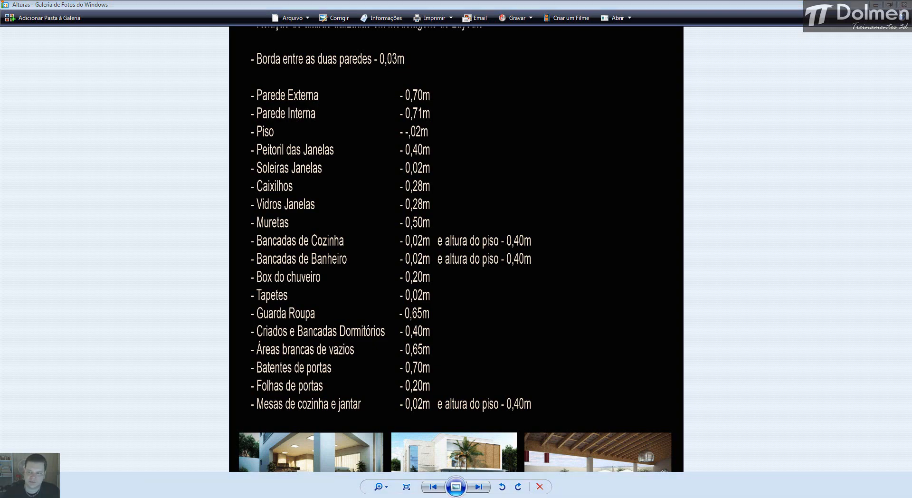
{"action": "key", "text": "alt+Tab"}
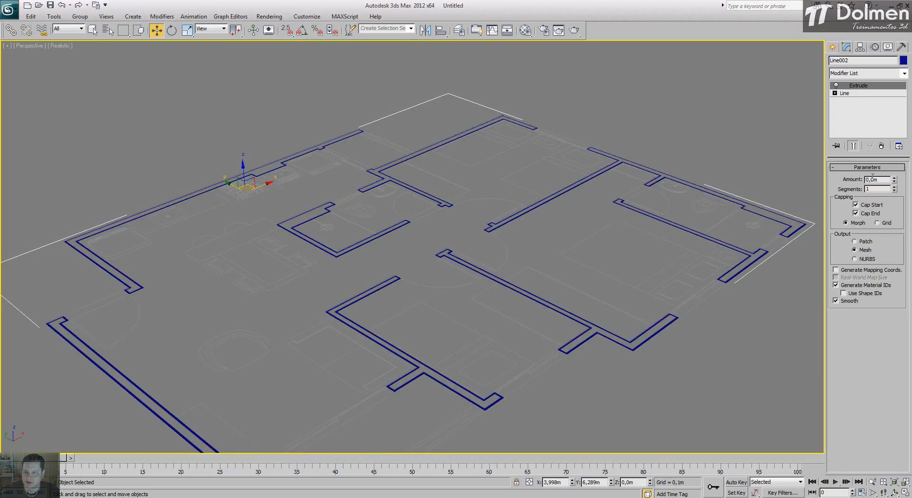
{"action": "type", "text": "7"}
{"action": "key", "text": "Return"}
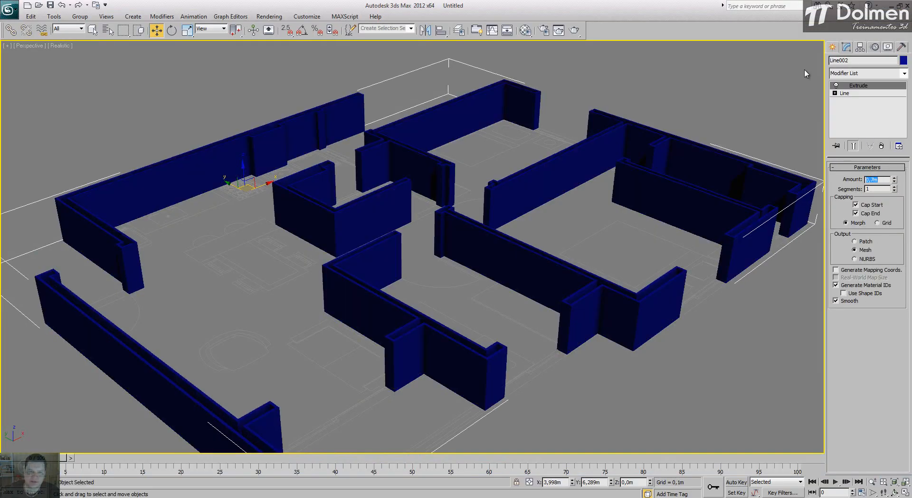
Deselect the extruded walls and examine them from several angles and distances
{"action": "left_click", "coordinate": [833, 47]}
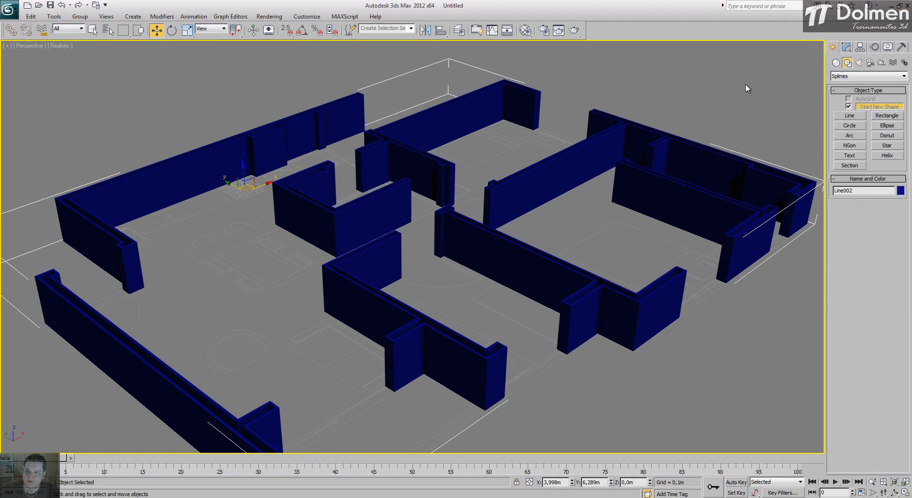
{"action": "left_click", "coordinate": [545, 253]}
{"action": "middle_click_drag", "start_coordinate": [545, 255], "coordinate": [550, 190], "text": "alt"}
{"action": "scroll", "coordinate": [536, 233], "scroll_direction": "up", "scroll_amount": 4}
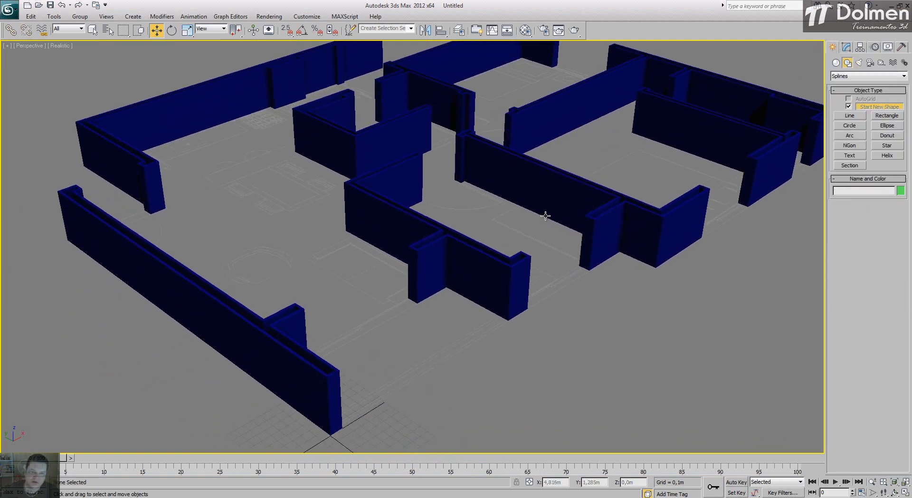
{"action": "middle_click_drag", "start_coordinate": [536, 233], "coordinate": [535, 253], "text": "alt"}
{"action": "scroll", "coordinate": [548, 208], "scroll_direction": "down", "scroll_amount": 4}
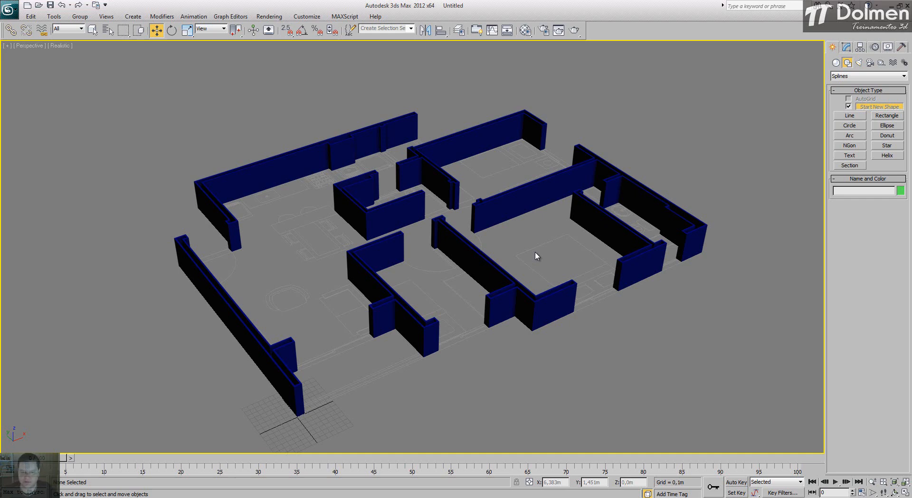
Remove the Extrude modifier from the wall shape and deselect it
{"action": "left_click", "coordinate": [846, 46]}
{"action": "left_click", "coordinate": [631, 186]}
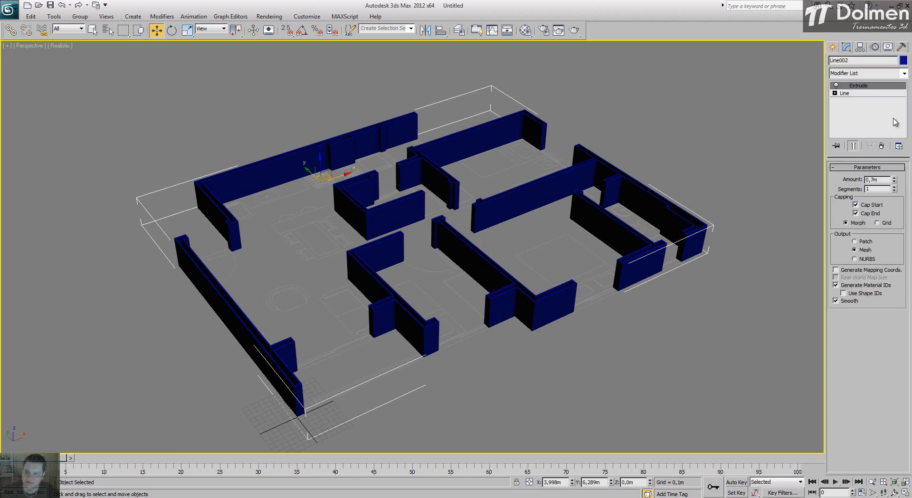
{"action": "left_click", "coordinate": [882, 146]}
{"action": "left_click", "coordinate": [740, 148]}
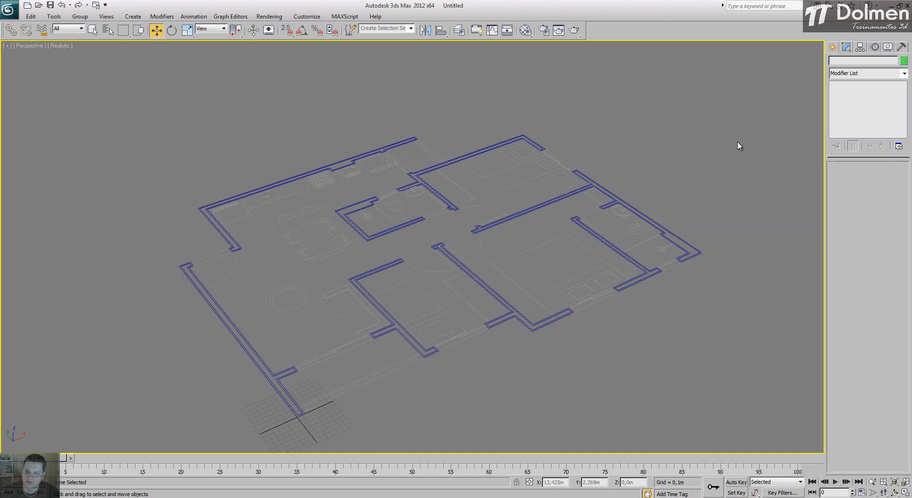
In a full-size Top view, detach all inner outline splines from the wall shape under the default name and leave Spline level
{"action": "left_click", "coordinate": [670, 242]}
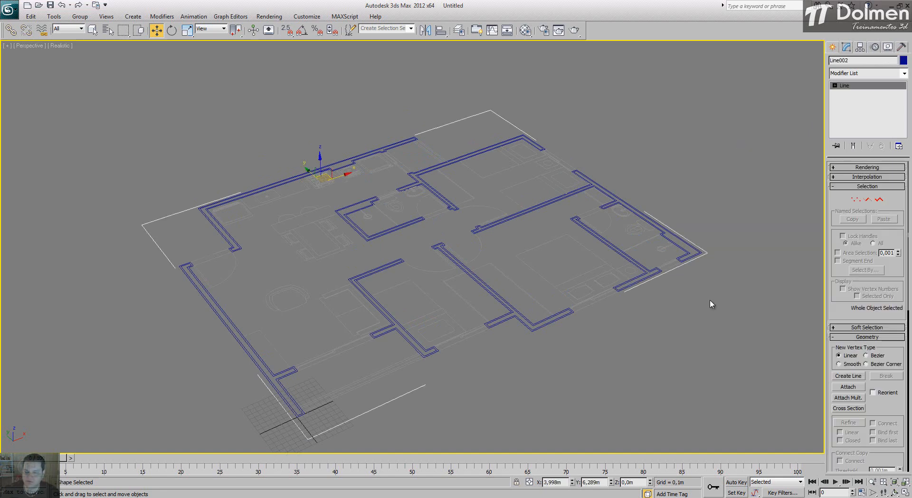
{"action": "left_click", "coordinate": [905, 493]}
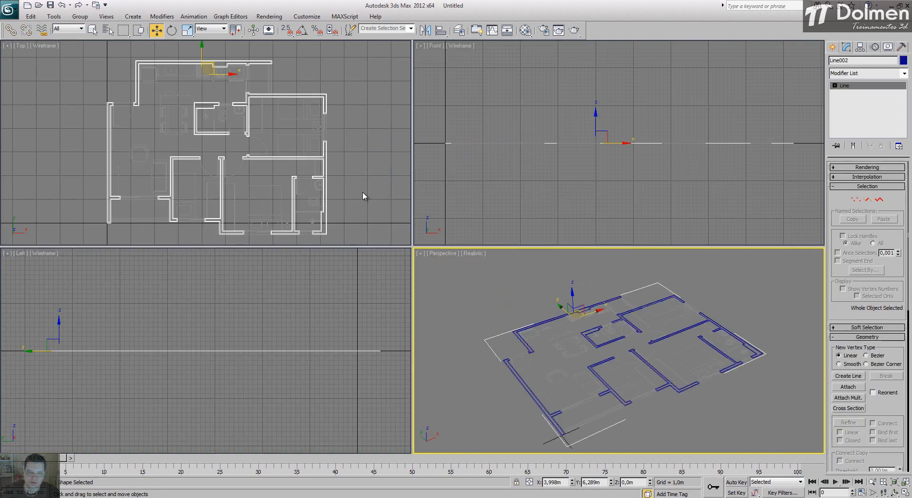
{"action": "right_click", "coordinate": [370, 174]}
{"action": "left_click", "coordinate": [905, 493]}
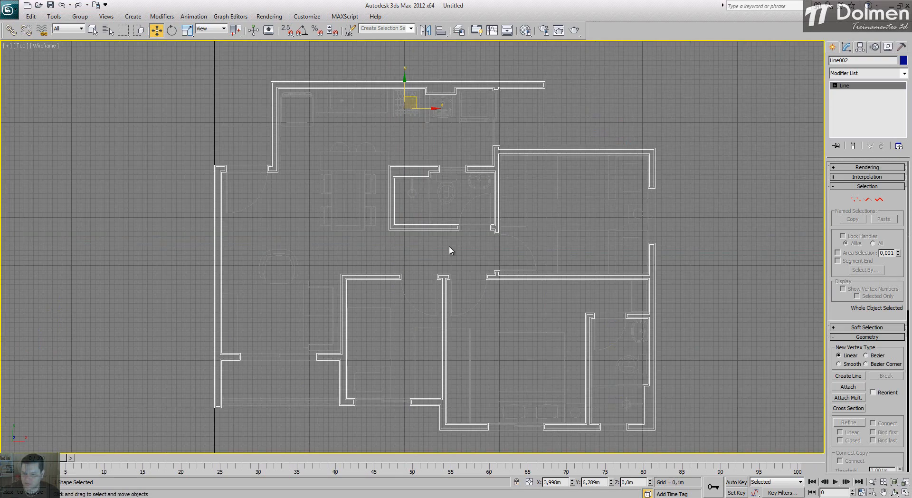
{"action": "middle_click_drag", "start_coordinate": [451, 277], "coordinate": [482, 232]}
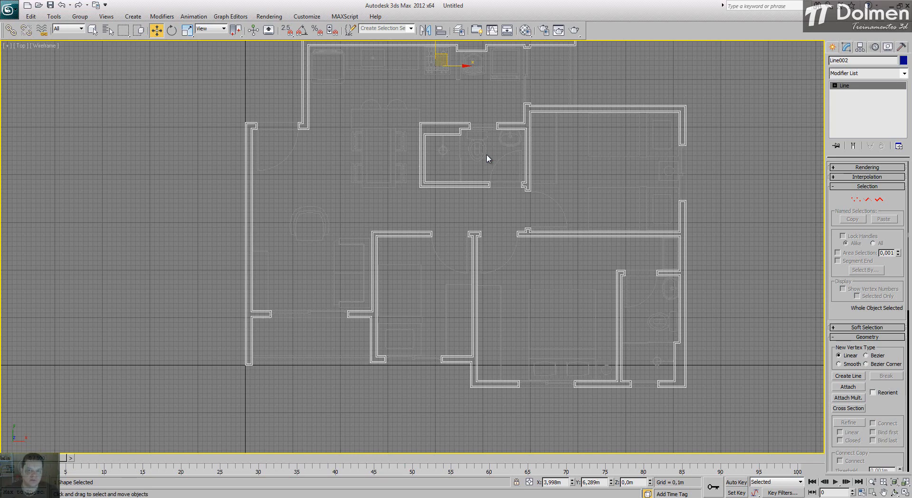
{"action": "middle_click_drag", "start_coordinate": [532, 118], "coordinate": [546, 153]}
{"action": "key", "text": "3"}
{"action": "left_click_drag", "start_coordinate": [902, 380], "coordinate": [897, 103]}
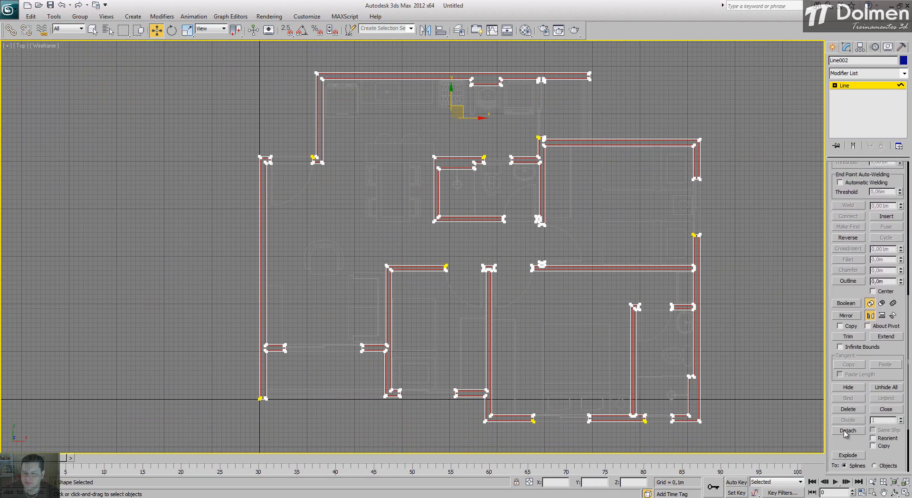
{"action": "left_click", "coordinate": [845, 431]}
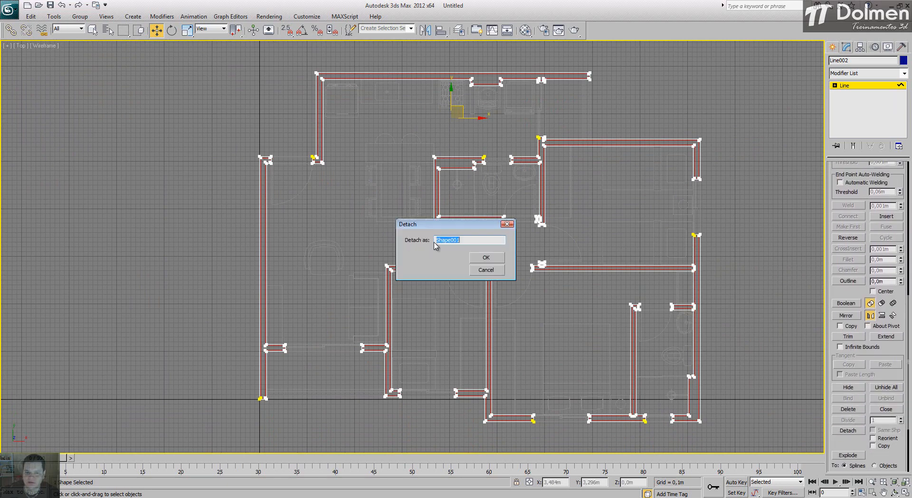
{"action": "left_click", "coordinate": [484, 258]}
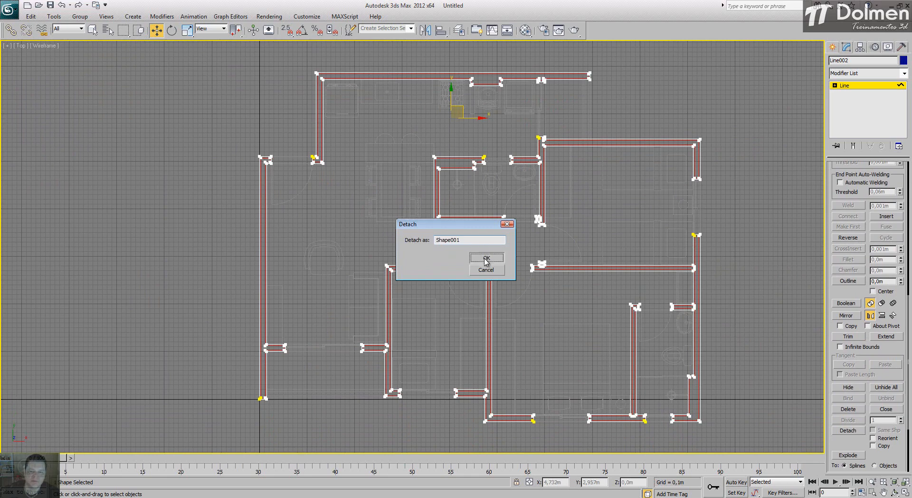
{"action": "left_click", "coordinate": [852, 91]}
Select the outer and the detached inner wall shapes in turn to check that they are separate objects, ending with nothing selected
{"action": "left_click", "coordinate": [602, 147]}
{"action": "left_click", "coordinate": [596, 141]}
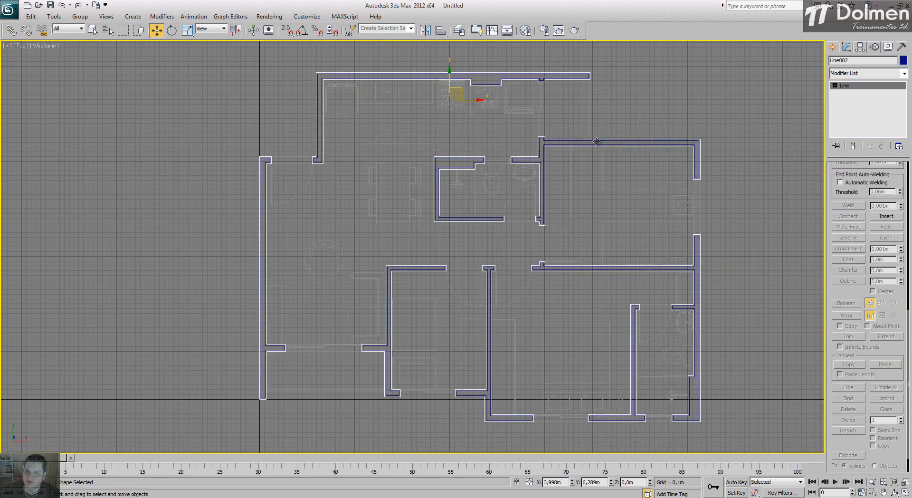
{"action": "left_click", "coordinate": [593, 141]}
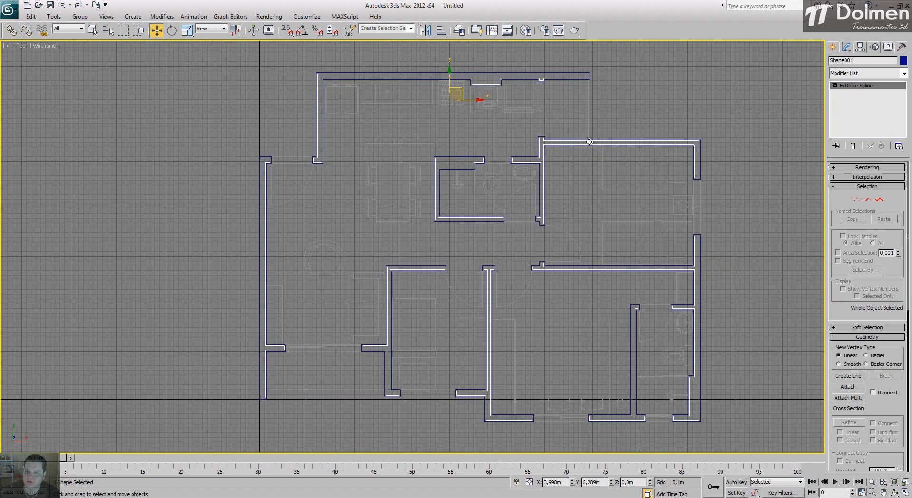
{"action": "scroll", "coordinate": [554, 142], "scroll_direction": "up", "scroll_amount": 5}
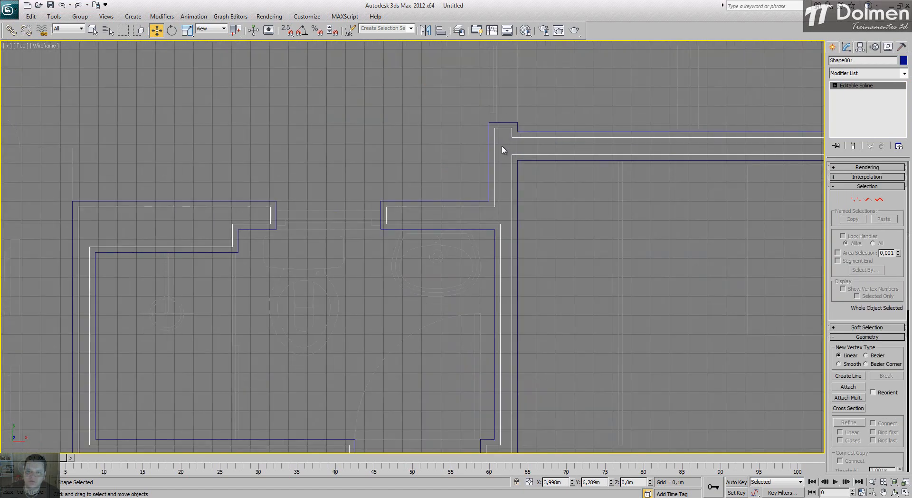
{"action": "left_click", "coordinate": [553, 100]}
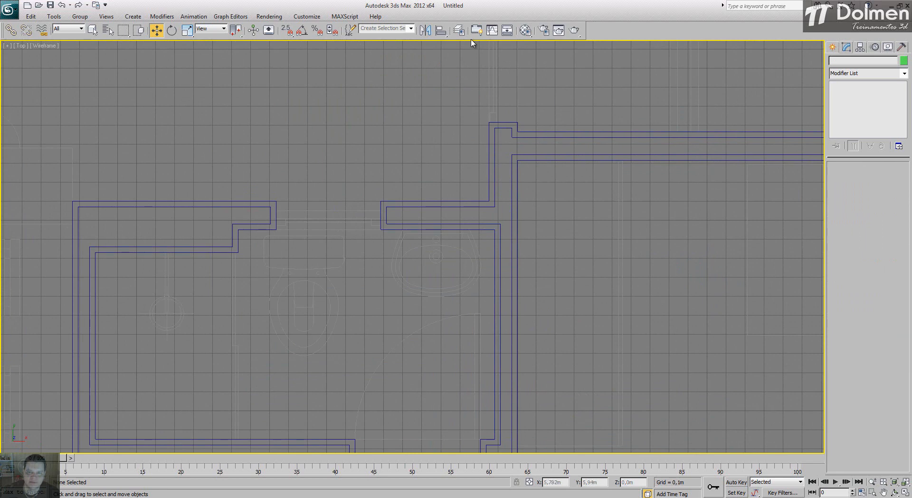
Create a new layer named Parede02
{"action": "left_click", "coordinate": [459, 30]}
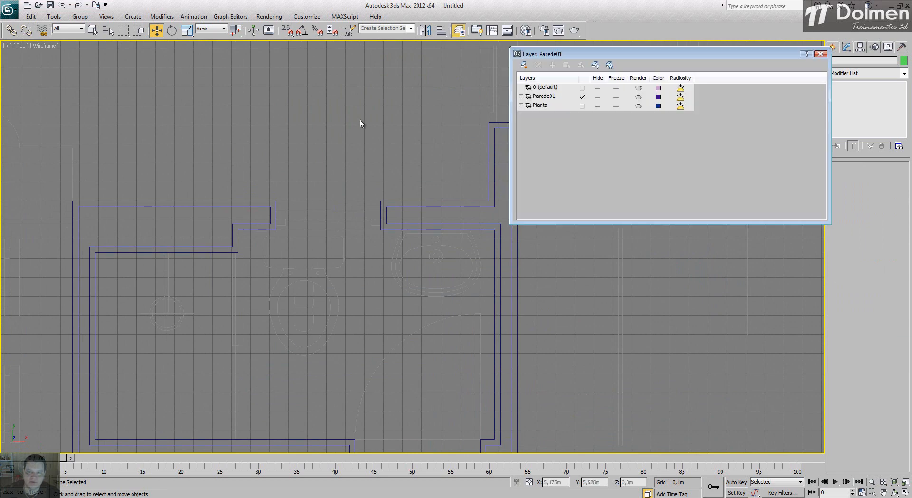
{"action": "left_click", "coordinate": [524, 66]}
{"action": "left_click", "coordinate": [551, 97]}
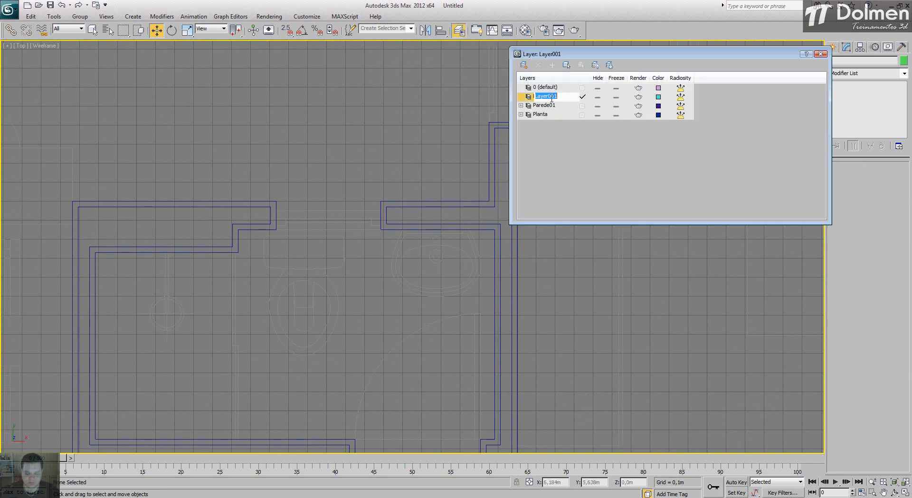
{"action": "type", "text": "Parede02"}
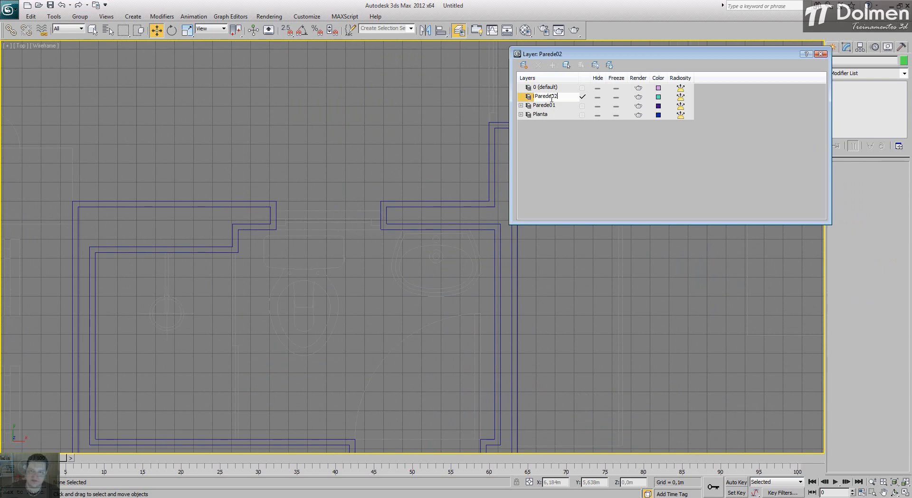
{"action": "left_click", "coordinate": [587, 137]}
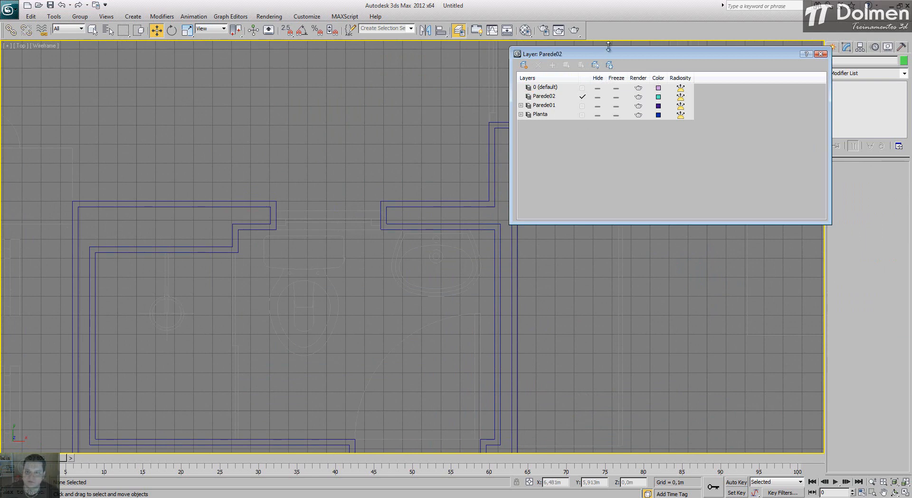
Add the detached inner wall shape to the Parede02 layer and expand the layer to check its contents
{"action": "left_click_drag", "start_coordinate": [608, 54], "coordinate": [249, 31]}
{"action": "left_click", "coordinate": [192, 74]}
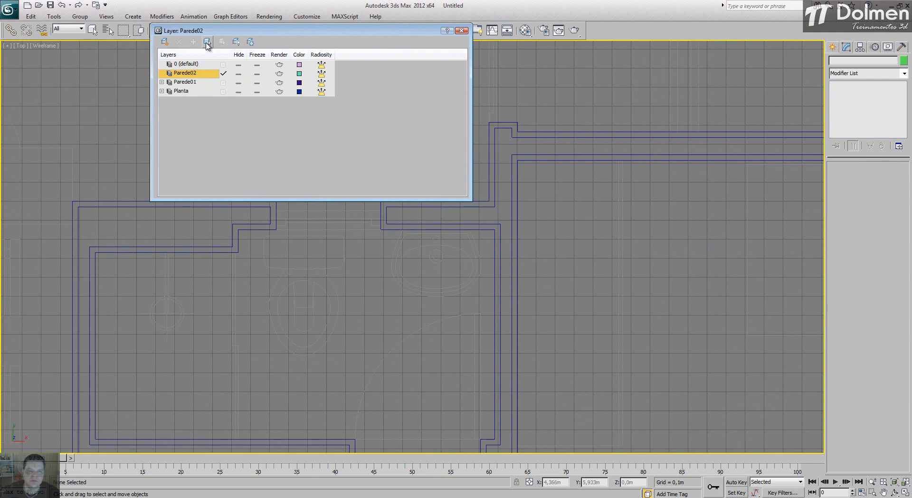
{"action": "left_click", "coordinate": [576, 137]}
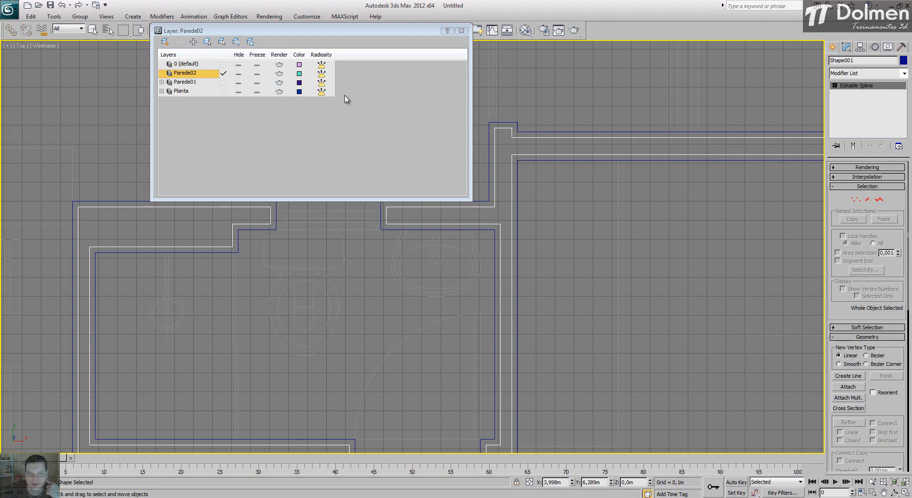
{"action": "left_click", "coordinate": [194, 42]}
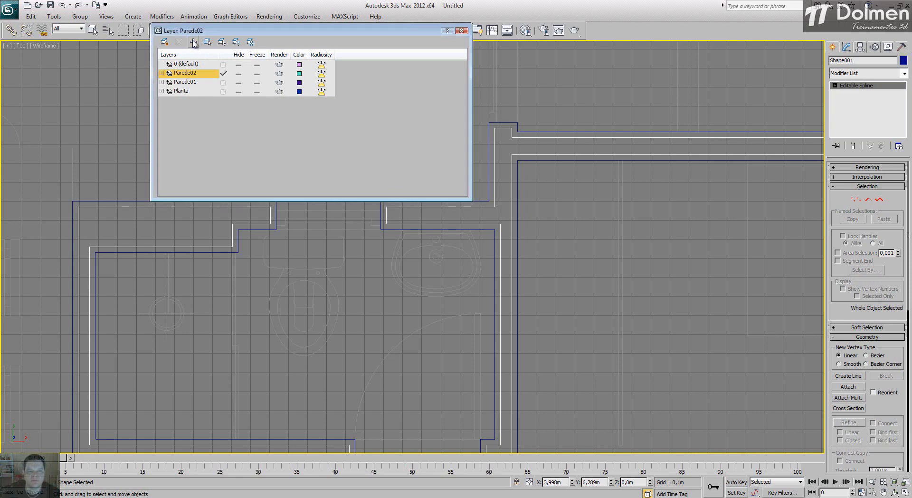
{"action": "left_click", "coordinate": [162, 73]}
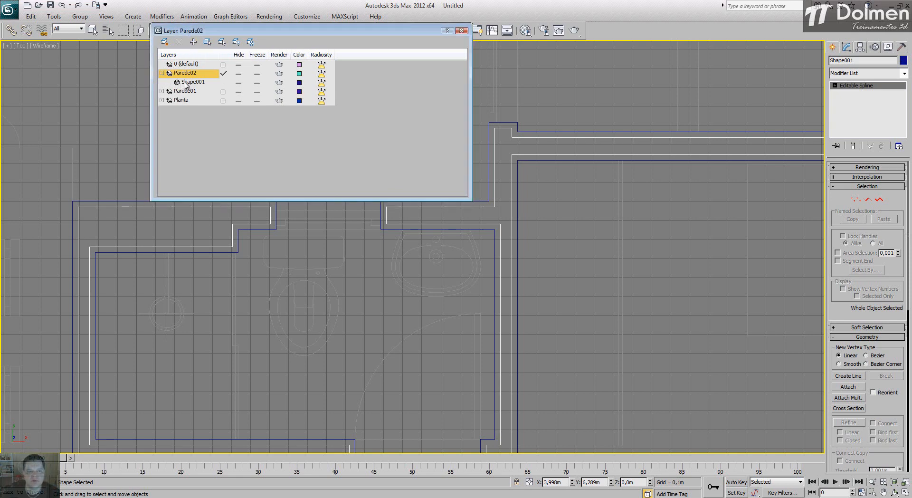
Collapse the Parede02 layer's contents, select the outer wall outline shape and make Parede01 the current layer
{"action": "left_click", "coordinate": [162, 73]}
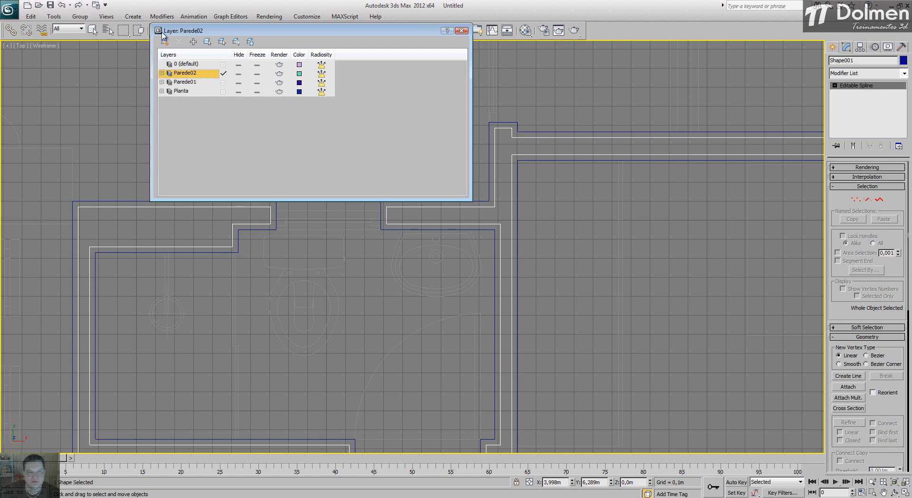
{"action": "left_click", "coordinate": [461, 31]}
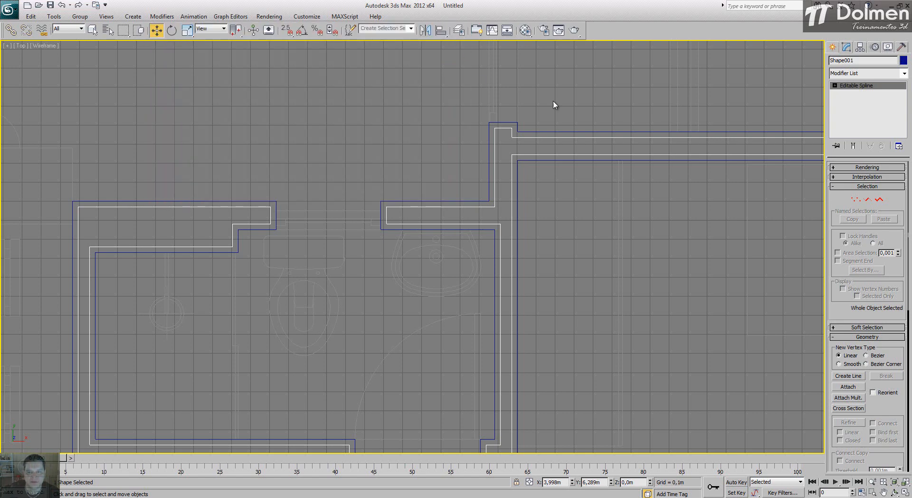
{"action": "left_click", "coordinate": [551, 103]}
{"action": "left_click", "coordinate": [515, 124]}
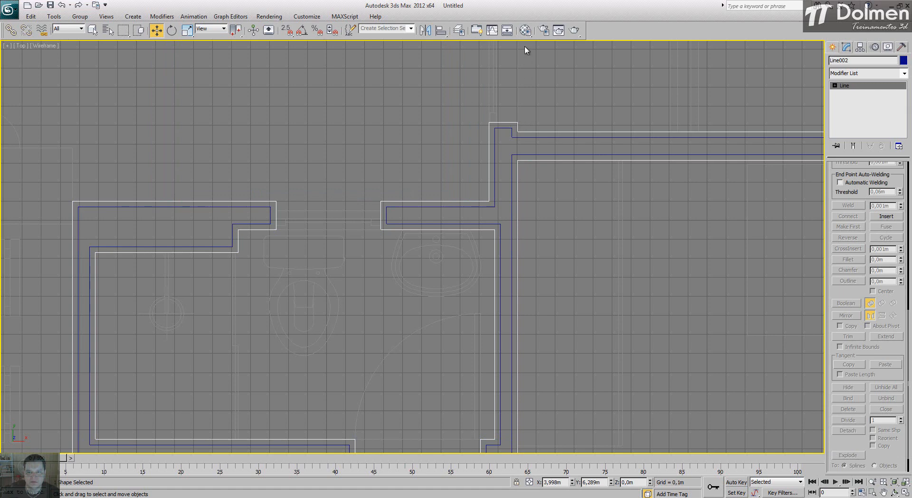
{"action": "left_click", "coordinate": [458, 30]}
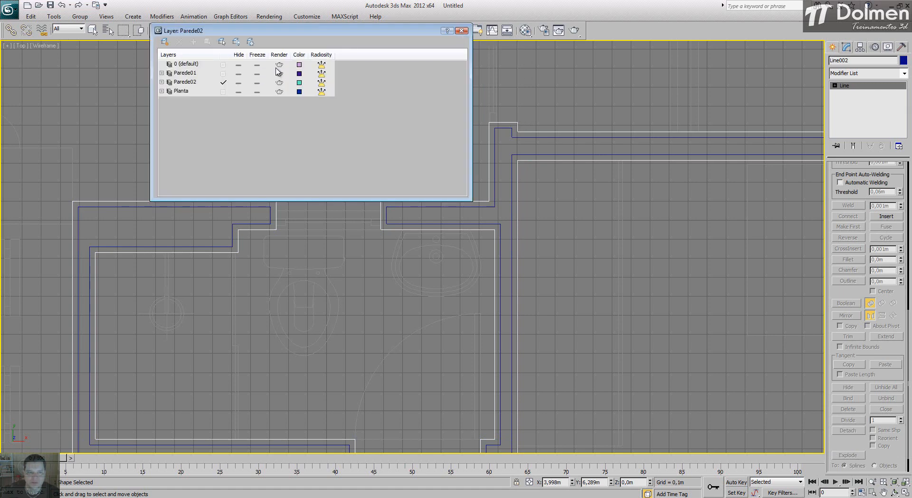
{"action": "left_click", "coordinate": [192, 75]}
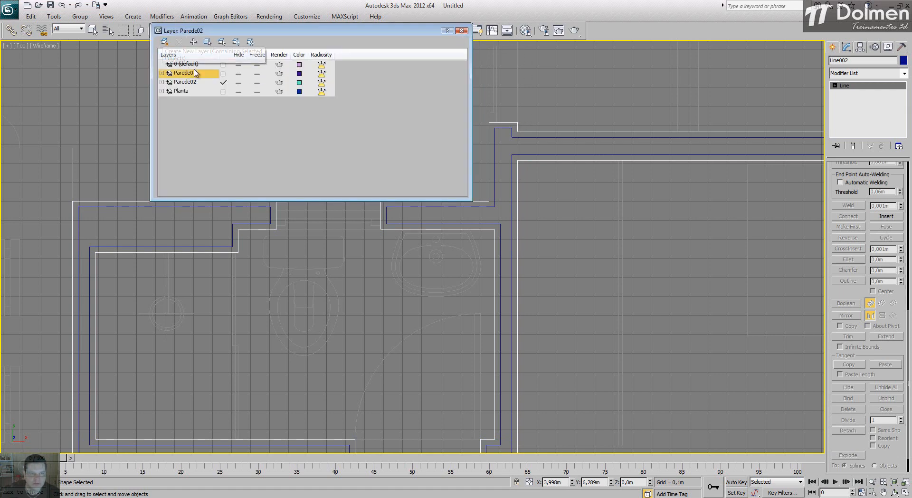
{"action": "left_click", "coordinate": [461, 31]}
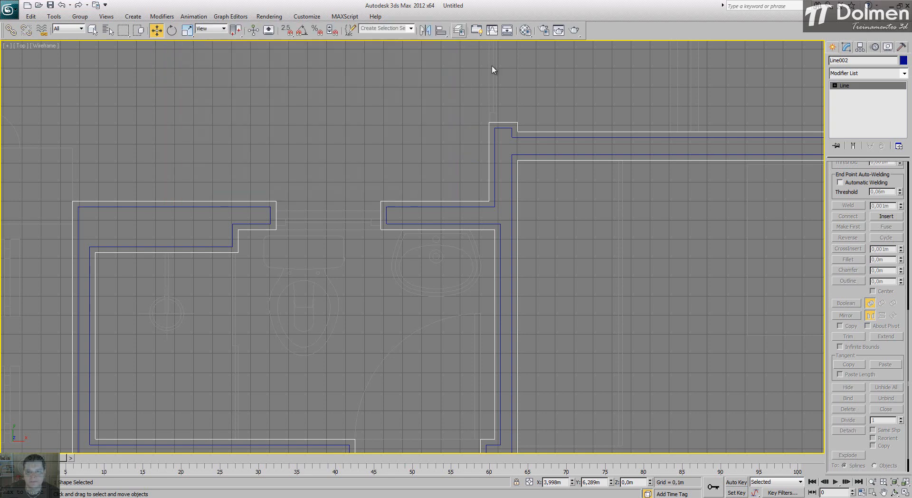
In a full-size Perspective view, change the inner wall outline shape's object colour to pale yellow and deselect it
{"action": "right_click", "coordinate": [717, 412]}
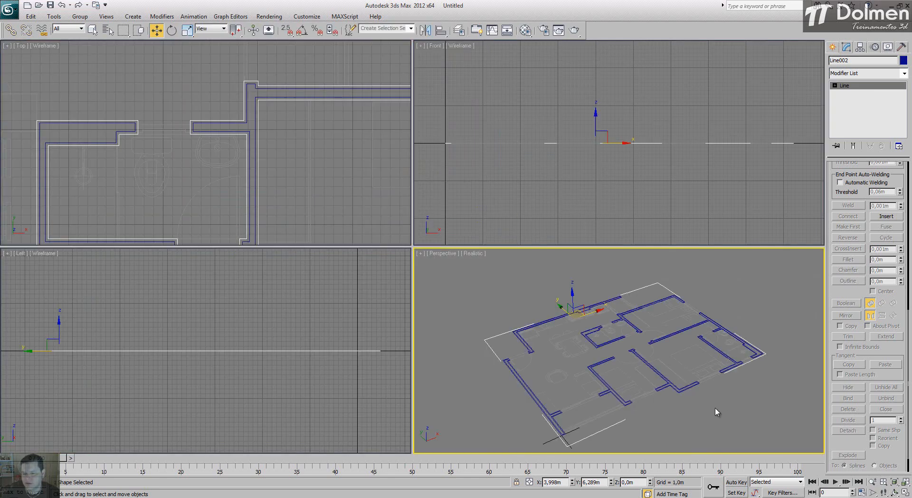
{"action": "left_click", "coordinate": [906, 492]}
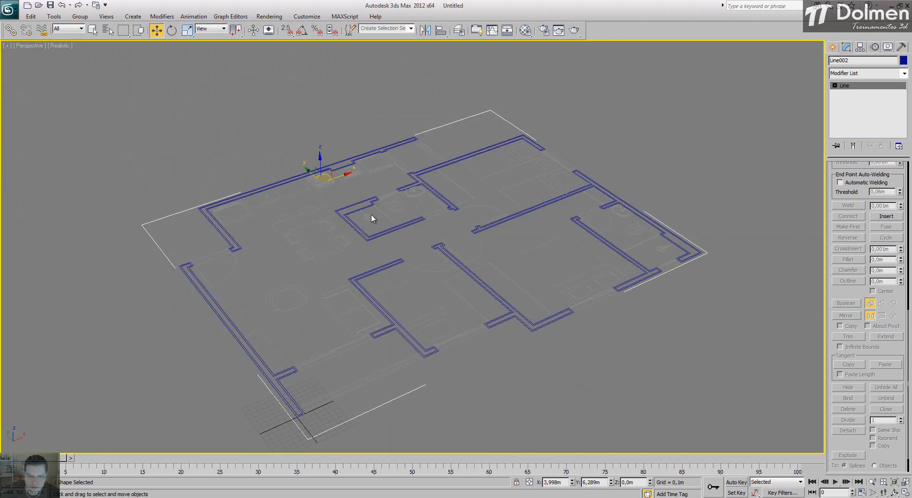
{"action": "scroll", "coordinate": [372, 218], "scroll_direction": "up", "scroll_amount": 5}
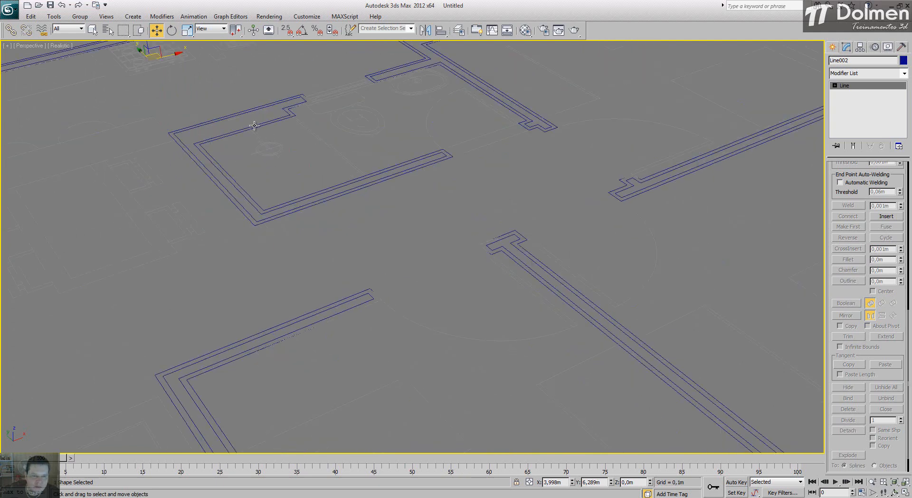
{"action": "left_click", "coordinate": [255, 125]}
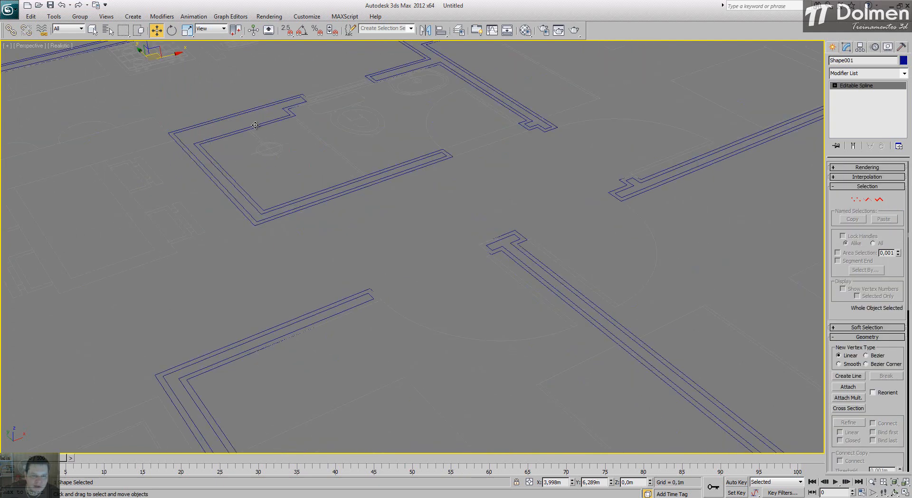
{"action": "left_click", "coordinate": [904, 61]}
{"action": "left_click", "coordinate": [415, 214]}
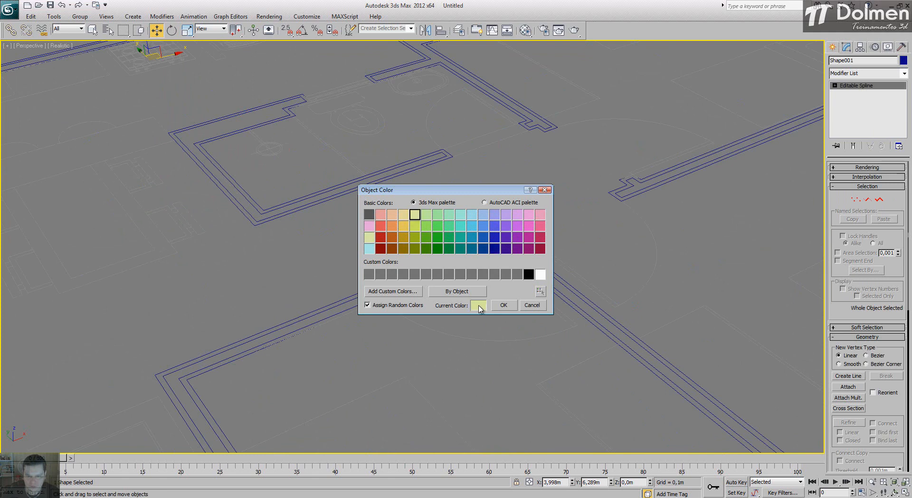
{"action": "left_click", "coordinate": [503, 305]}
{"action": "left_click", "coordinate": [352, 221]}
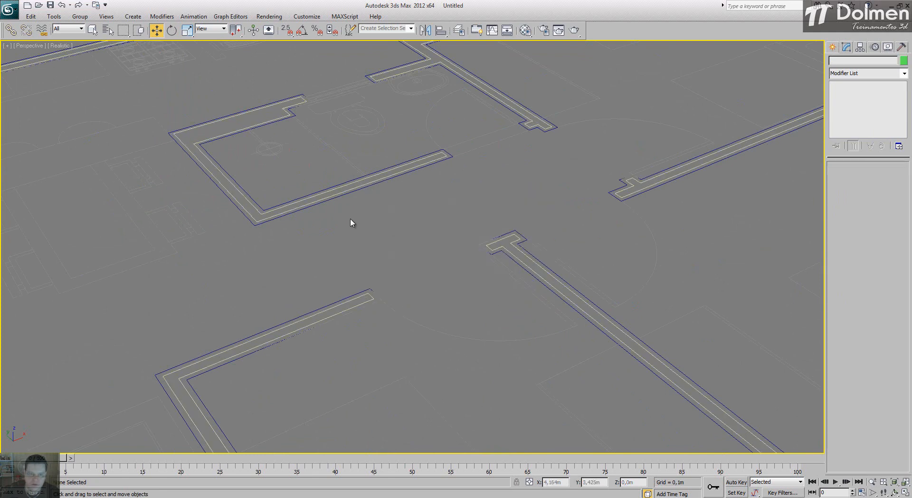
Extrude the outer wall outline shape by 0.7 m
{"action": "left_click", "coordinate": [354, 190]}
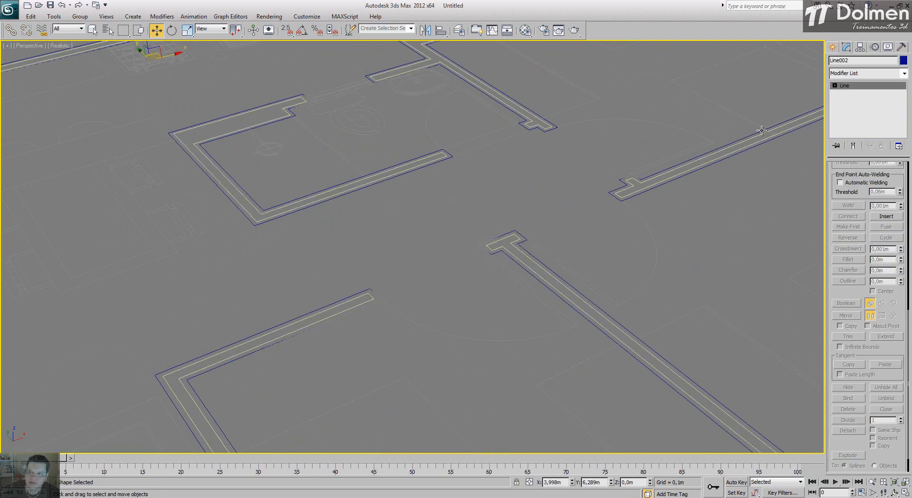
{"action": "left_click", "coordinate": [872, 77]}
{"action": "type", "text": "ex"}
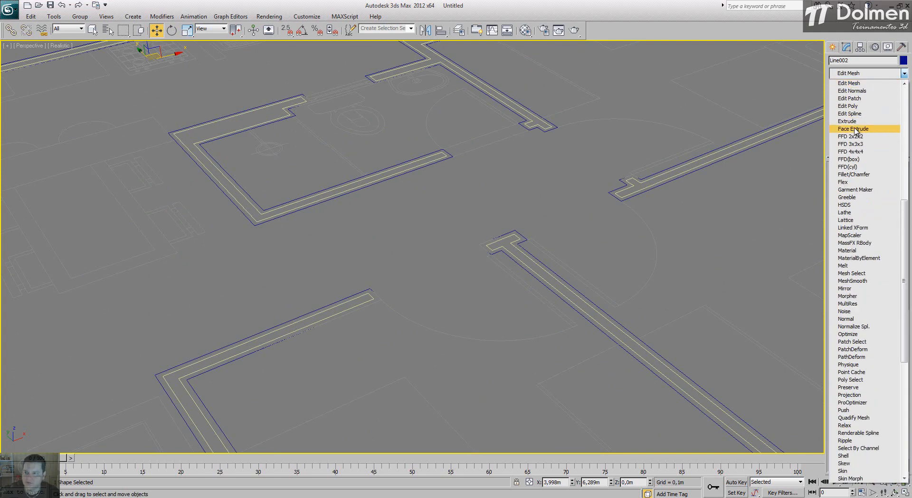
{"action": "key", "text": "Return"}
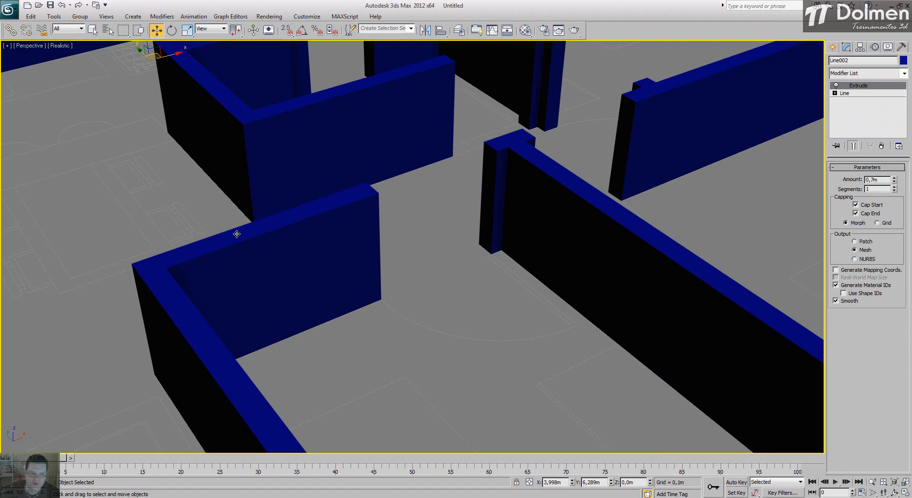
{"action": "scroll", "coordinate": [562, 250], "scroll_direction": "down", "scroll_amount": 5}
{"action": "scroll", "coordinate": [605, 247], "scroll_direction": "up", "scroll_amount": 3}
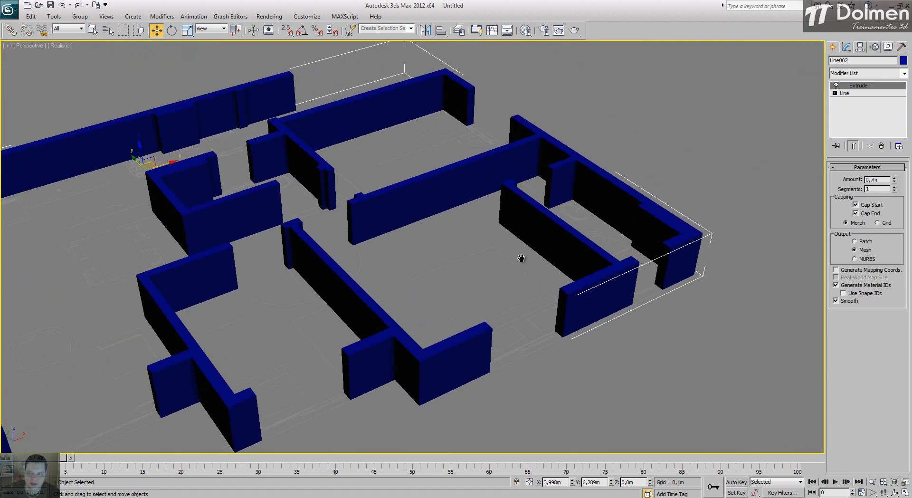
{"action": "middle_click_drag", "start_coordinate": [270, 182], "coordinate": [410, 207]}
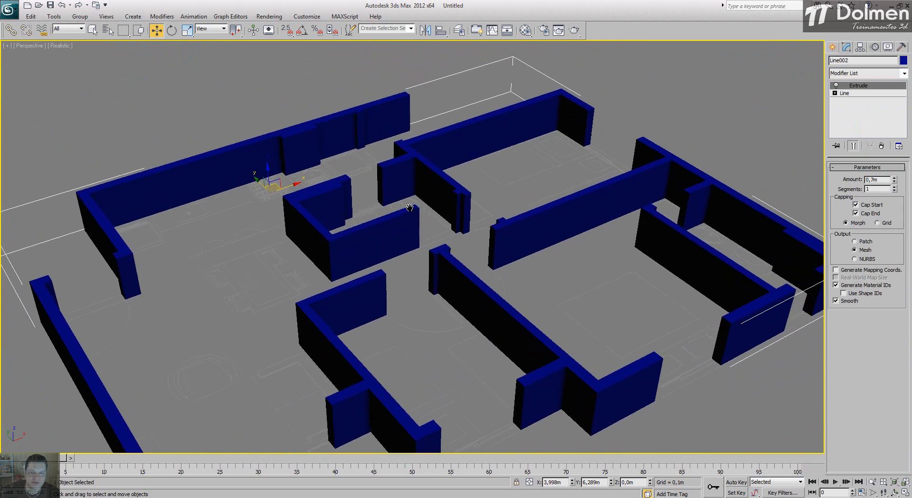
Select the inner wall outline shape inside the extruded walls using a temporary wireframe display, and switch to the Parede02 layer
{"action": "key", "text": "F3"}
{"action": "scroll", "coordinate": [378, 258], "scroll_direction": "up", "scroll_amount": 3}
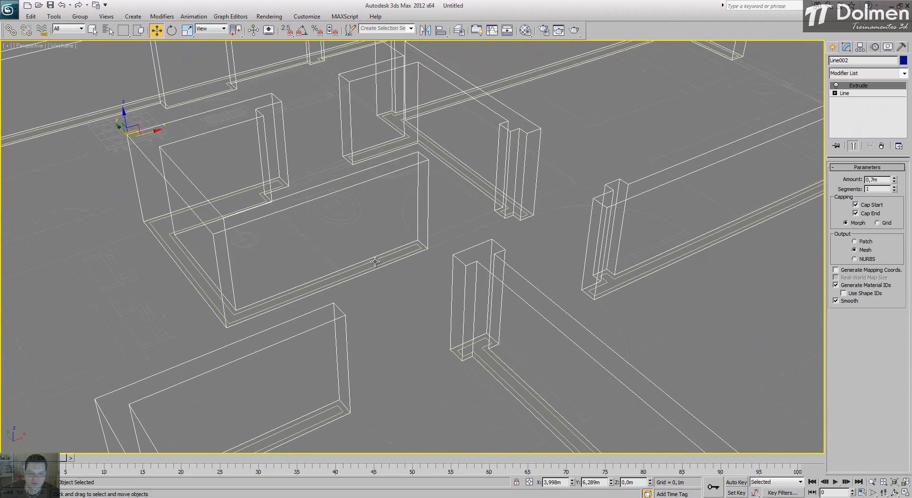
{"action": "left_click", "coordinate": [376, 261]}
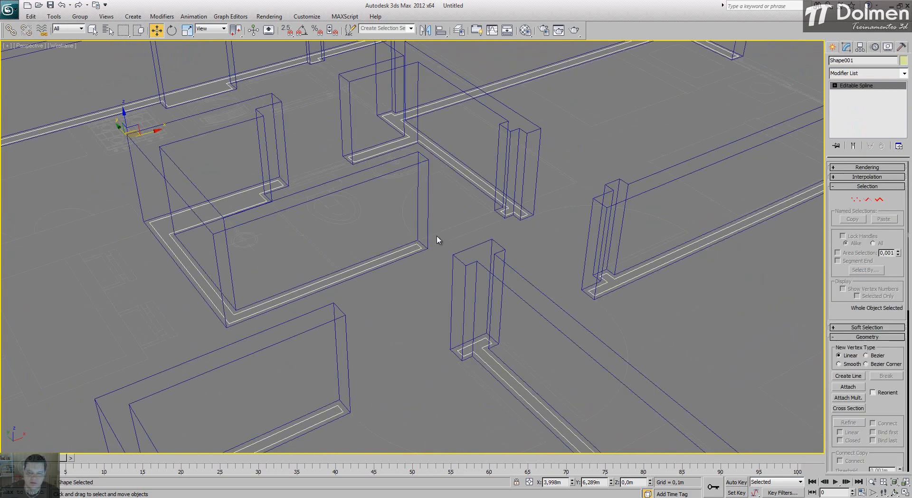
{"action": "key", "text": "F3"}
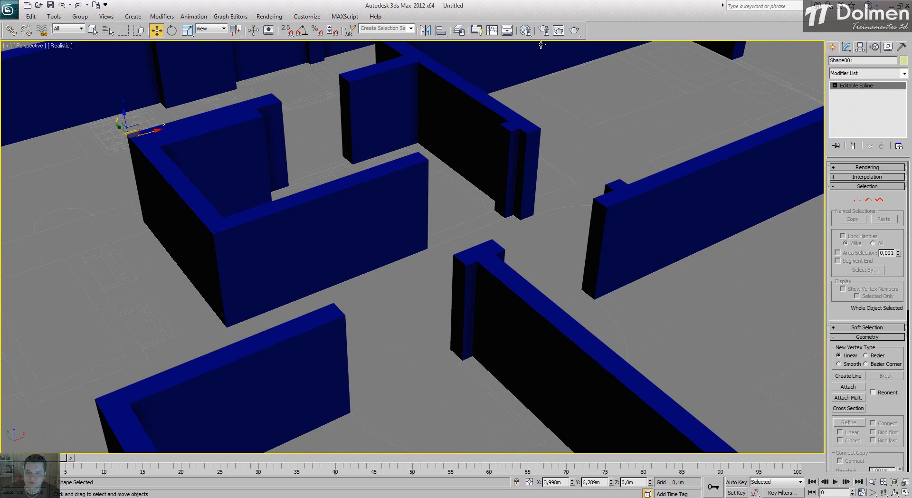
{"action": "left_click", "coordinate": [459, 30]}
{"action": "left_click", "coordinate": [189, 83]}
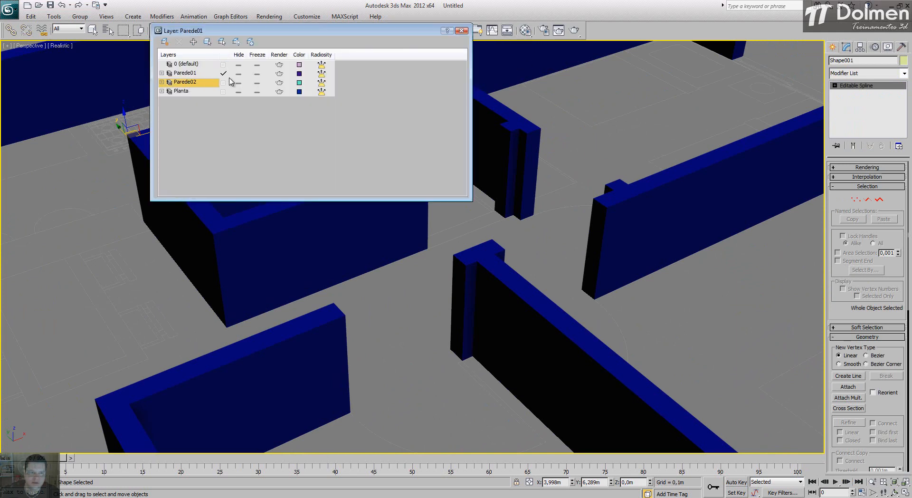
{"action": "left_click", "coordinate": [463, 31]}
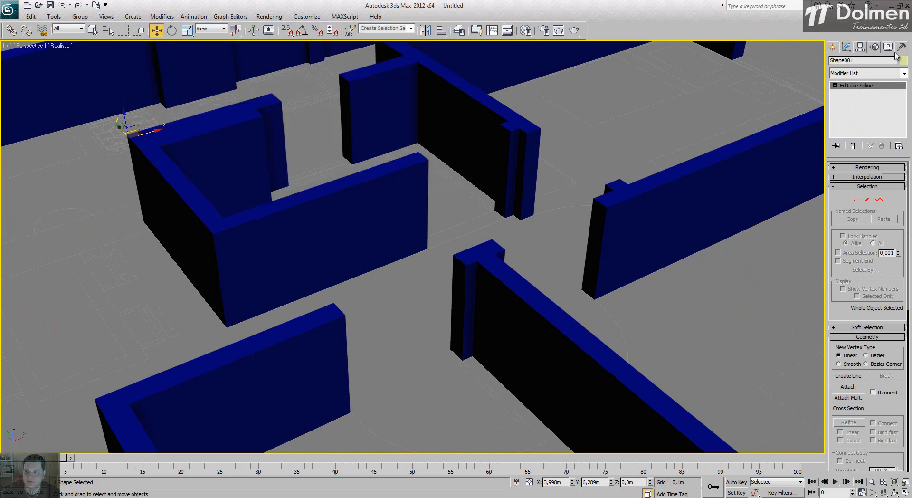
Extrude the inner wall outline shape by 0.71 m and deselect it
{"action": "left_click", "coordinate": [883, 73]}
{"action": "key", "text": "e"}
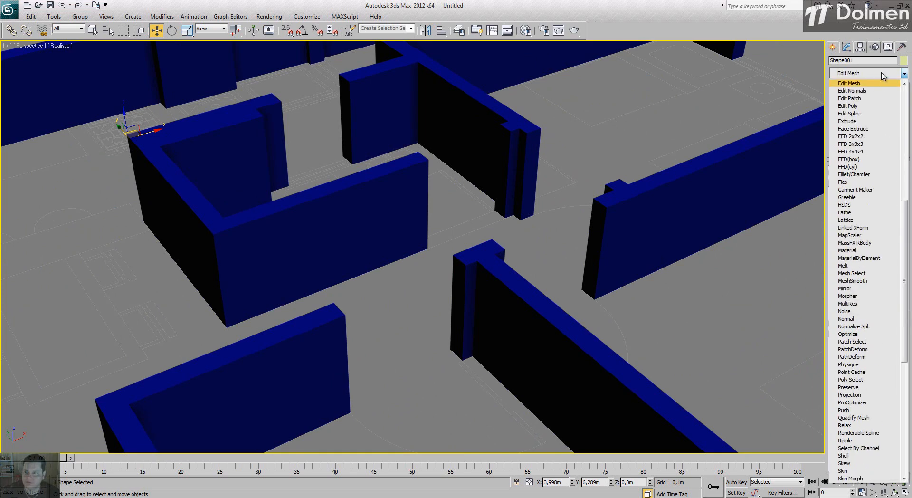
{"action": "left_click", "coordinate": [862, 123]}
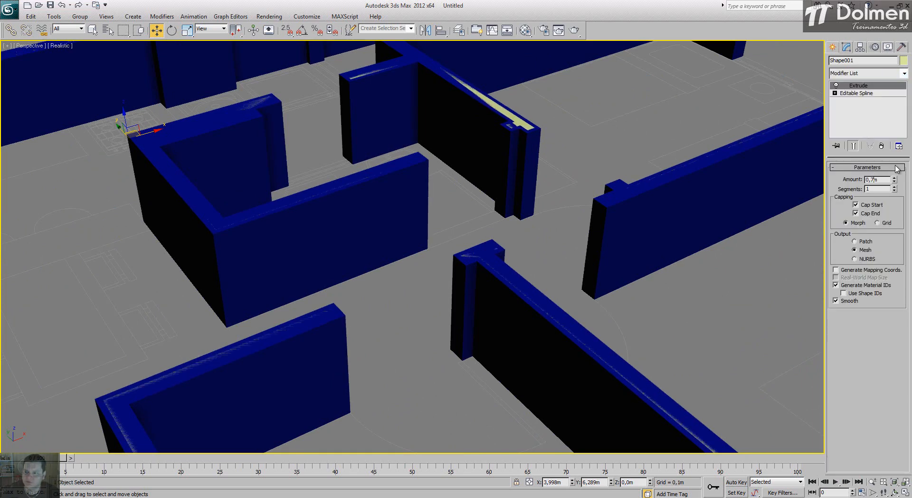
{"action": "key", "text": "Return"}
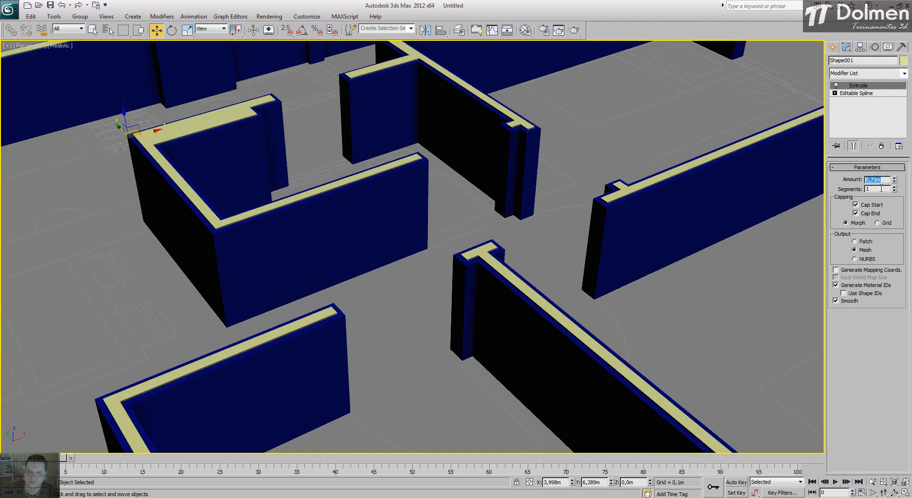
{"action": "left_click", "coordinate": [833, 46]}
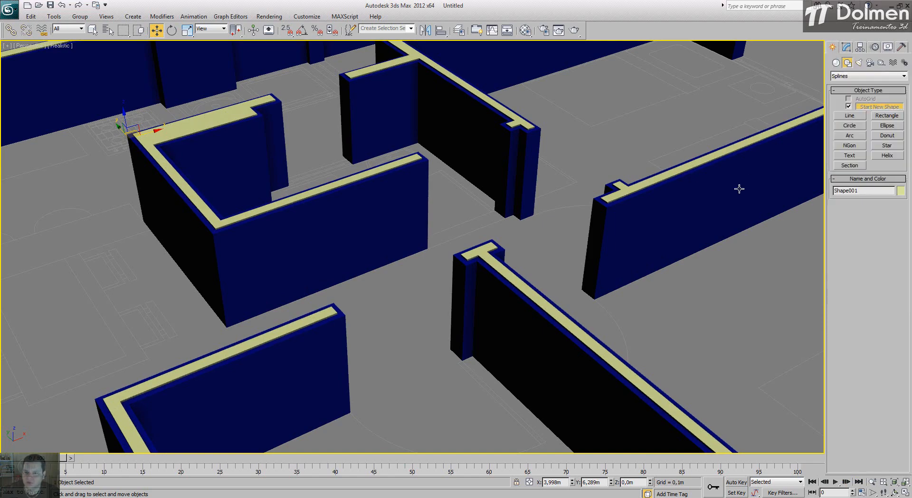
{"action": "left_click", "coordinate": [692, 291]}
Set the Perspective view's display mode to Shaded and look over all the extruded walls
{"action": "scroll", "coordinate": [542, 246], "scroll_direction": "down", "scroll_amount": 5}
{"action": "scroll", "coordinate": [495, 287], "scroll_direction": "up", "scroll_amount": 3}
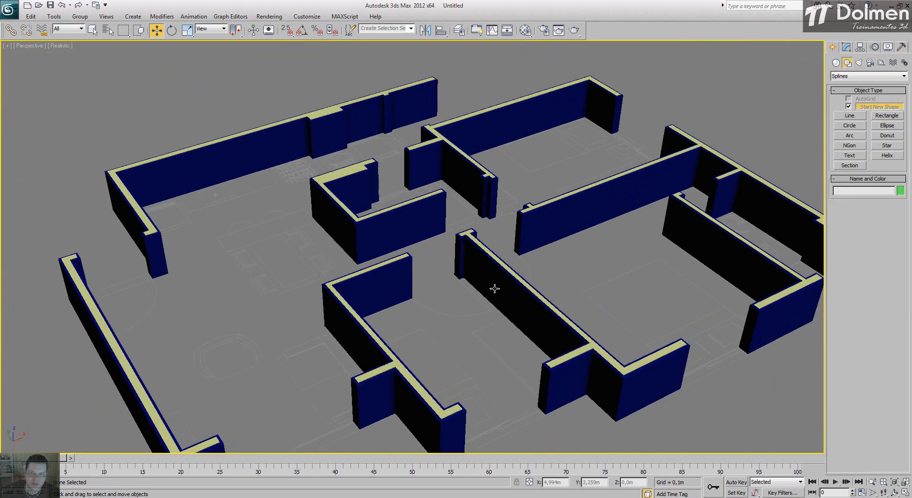
{"action": "middle_click_drag", "start_coordinate": [470, 287], "coordinate": [421, 244], "text": "alt"}
{"action": "left_click", "coordinate": [60, 45]}
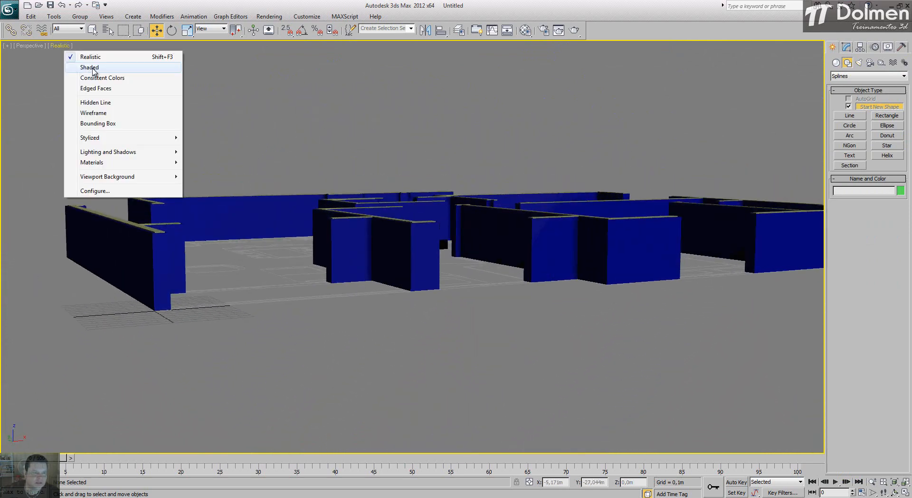
{"action": "left_click", "coordinate": [90, 67]}
{"action": "mouse_move", "coordinate": [536, 190]}
{"action": "middle_mouse_down", "text": "alt"}
{"action": "mouse_move", "coordinate": [413, 204]}
{"action": "mouse_move", "coordinate": [516, 217]}
{"action": "mouse_move", "coordinate": [326, 220]}
{"action": "mouse_move", "coordinate": [539, 228]}
{"action": "middle_mouse_up", "text": "alt"}
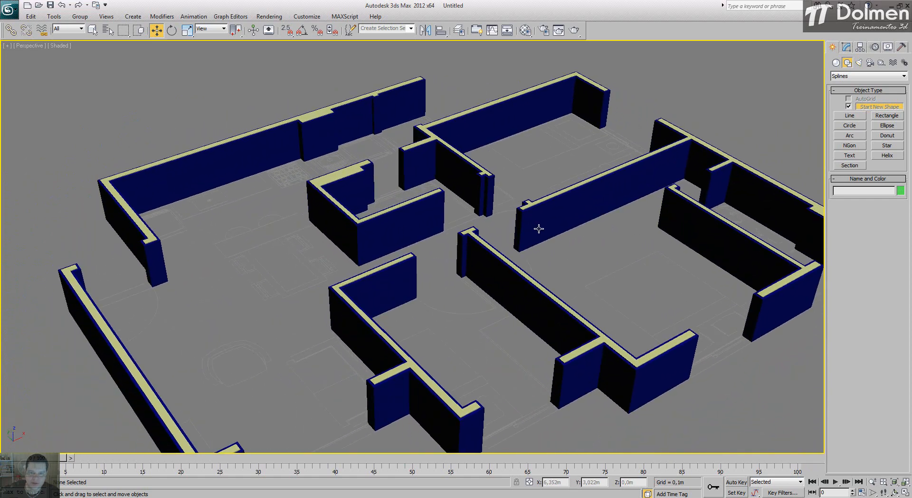
{"action": "middle_click_drag", "start_coordinate": [520, 197], "coordinate": [521, 177]}
{"action": "scroll", "coordinate": [522, 177], "scroll_direction": "down", "scroll_amount": 3}
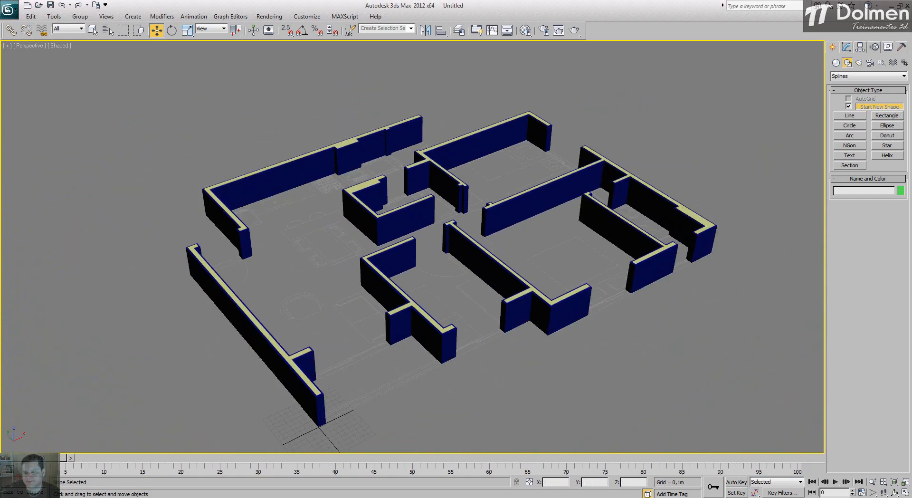
Maximize the Top view around the upper rooms and look up the window sill height in the heights reference image
{"action": "left_click", "coordinate": [906, 494]}
{"action": "scroll", "coordinate": [338, 185], "scroll_direction": "down", "scroll_amount": 4}
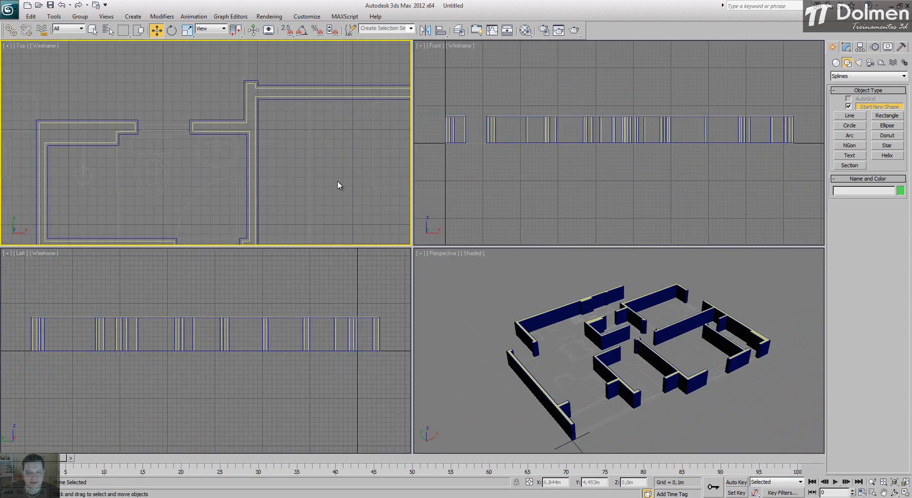
{"action": "middle_click_drag", "start_coordinate": [310, 151], "coordinate": [296, 109]}
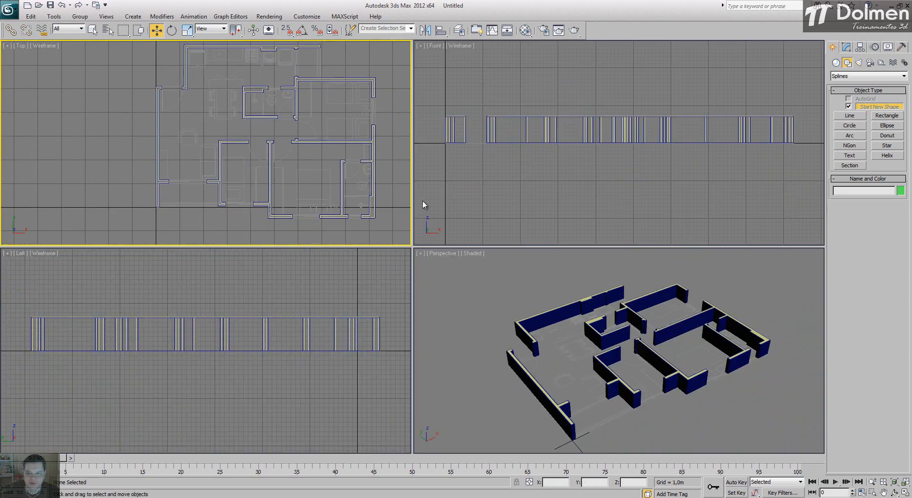
{"action": "left_click", "coordinate": [906, 494]}
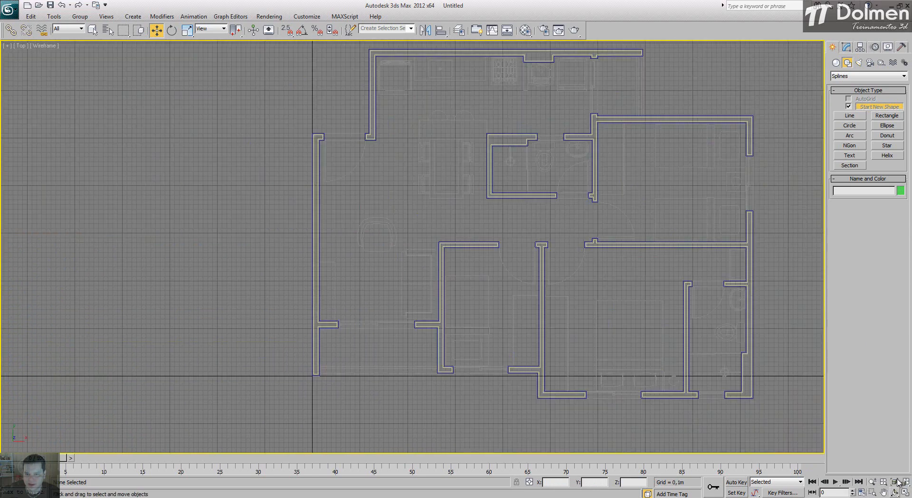
{"action": "middle_click_drag", "start_coordinate": [572, 87], "coordinate": [452, 97]}
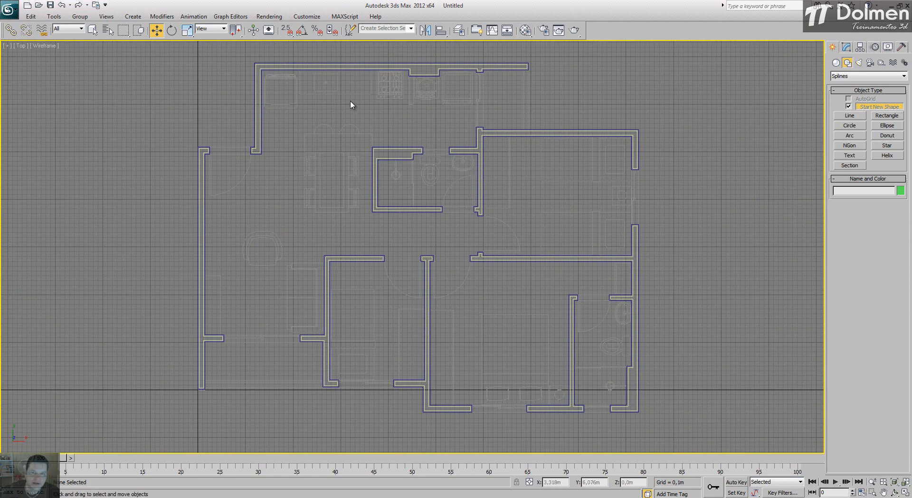
{"action": "scroll", "coordinate": [526, 90], "scroll_direction": "up", "scroll_amount": 5}
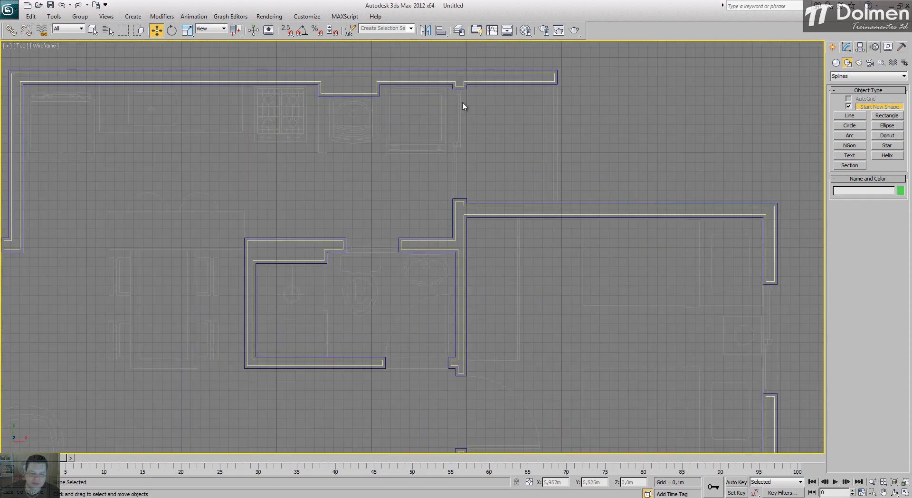
{"action": "left_click", "coordinate": [466, 495]}
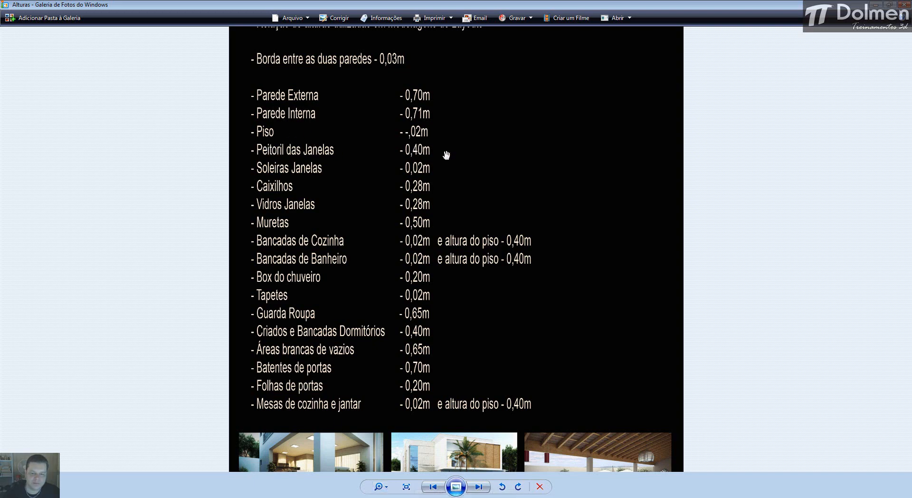
{"action": "key", "text": "alt+Tab"}
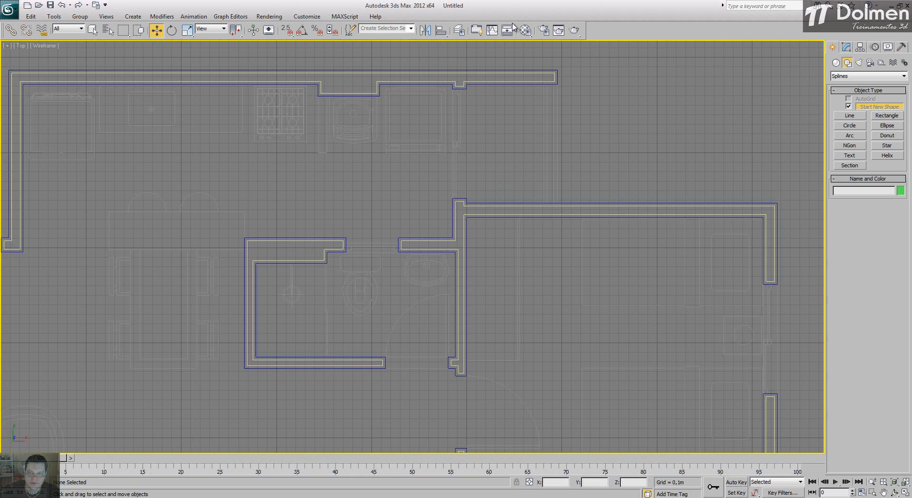
Make Parede01 the current layer
{"action": "left_click", "coordinate": [458, 31]}
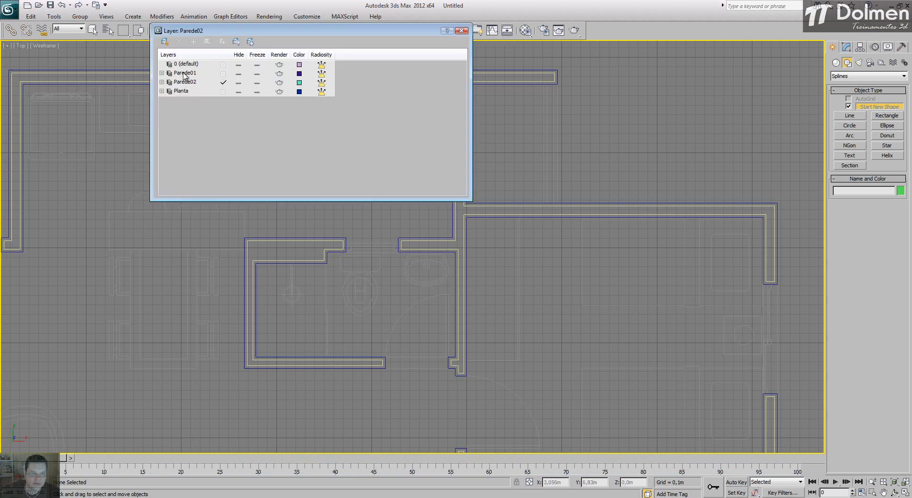
{"action": "left_click", "coordinate": [224, 74]}
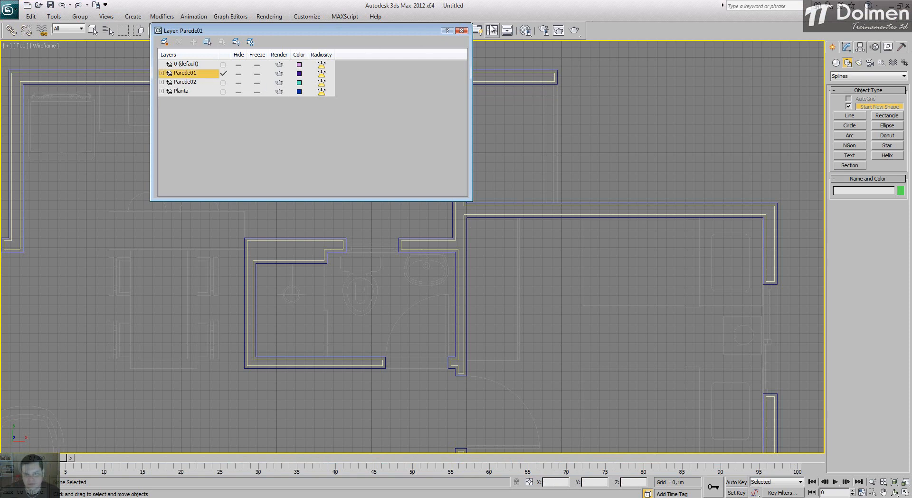
{"action": "left_click", "coordinate": [462, 31]}
With snapping on, create a 1.15 × 0.15 m sill box, 0.4 m high, across the gap between the kitchen's upper wall and the bedroom corner
{"action": "scroll", "coordinate": [455, 181], "scroll_direction": "up", "scroll_amount": 3}
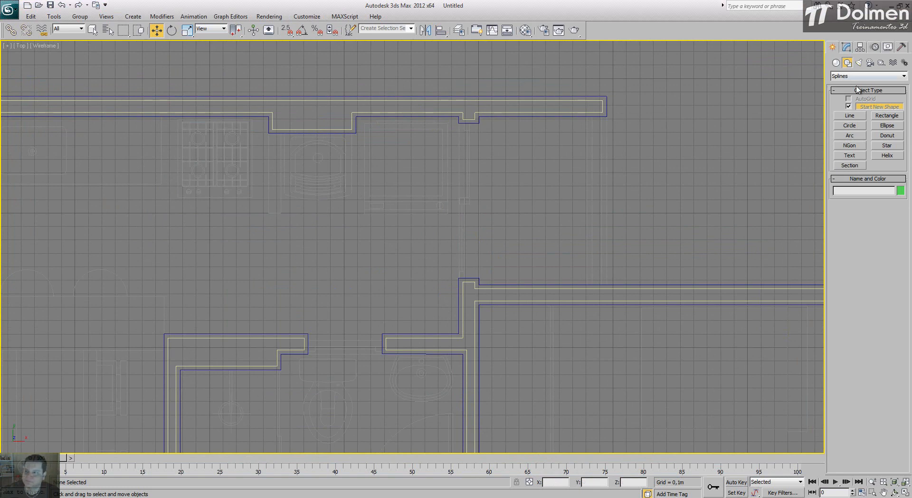
{"action": "left_click", "coordinate": [836, 64]}
{"action": "left_click", "coordinate": [850, 108]}
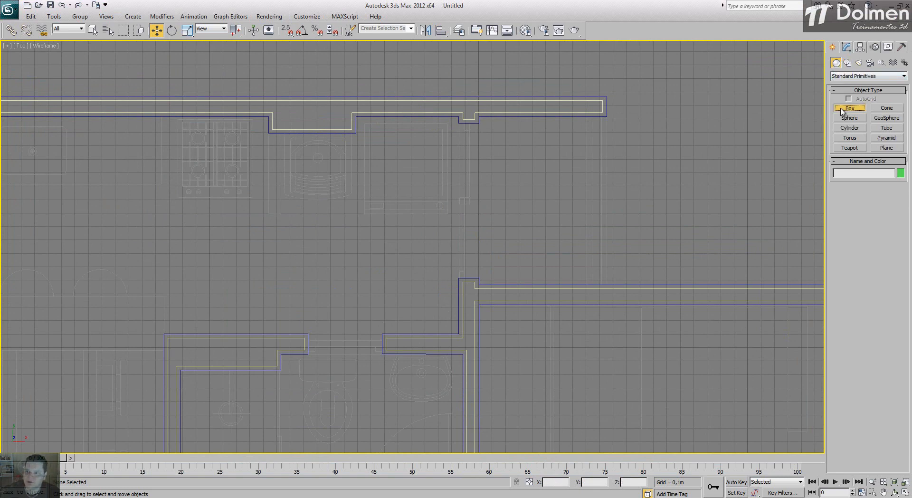
{"action": "key", "text": "s"}
{"action": "left_click_drag", "start_coordinate": [461, 125], "coordinate": [479, 275]}
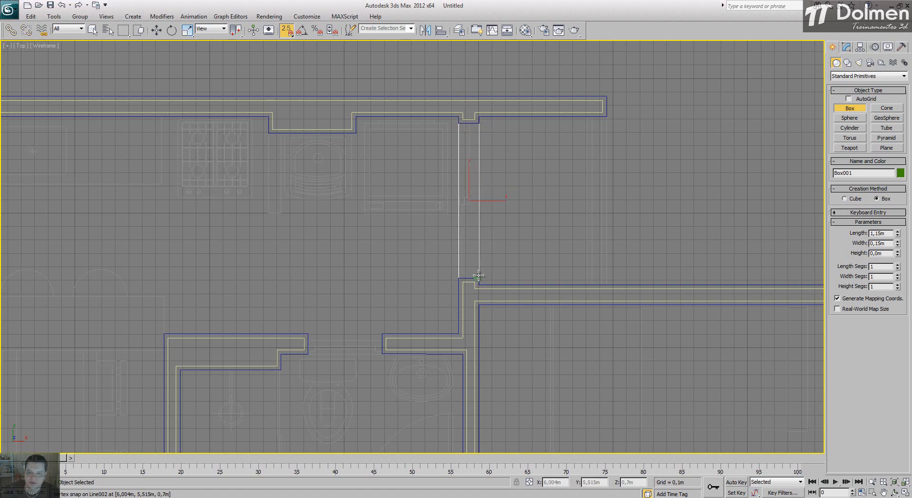
{"action": "left_click", "coordinate": [576, 229]}
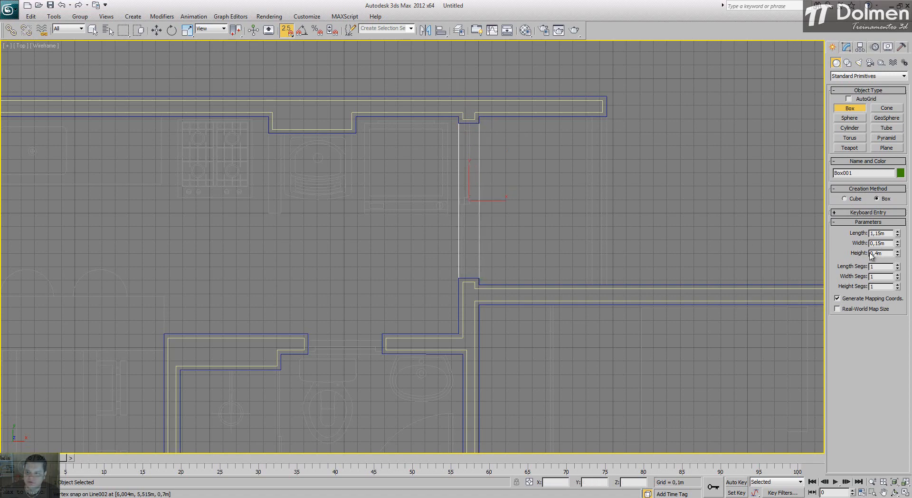
Create a sill box 0.149 × 0.55 m and 0.4 m high in the window opening of the central bathroom's upper wall
{"action": "middle_click_drag", "start_coordinate": [427, 279], "coordinate": [442, 167]}
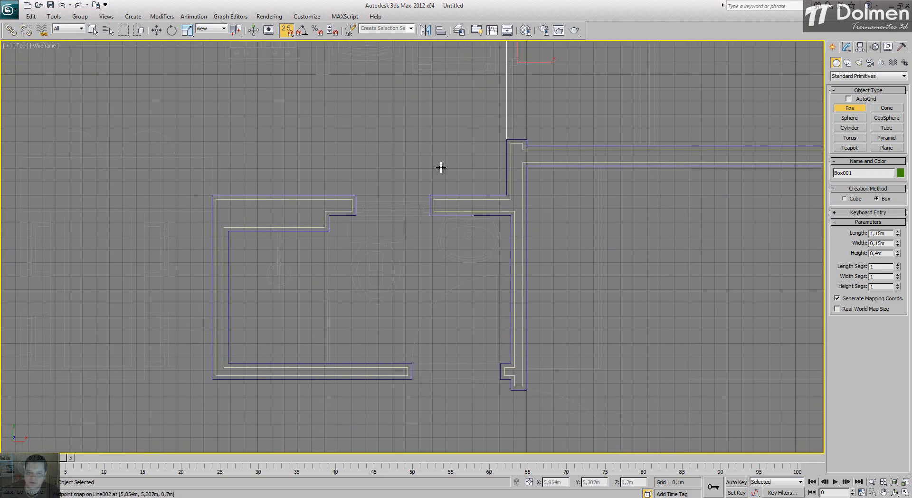
{"action": "scroll", "coordinate": [373, 182], "scroll_direction": "up", "scroll_amount": 3}
{"action": "left_click_drag", "start_coordinate": [340, 198], "coordinate": [445, 229]}
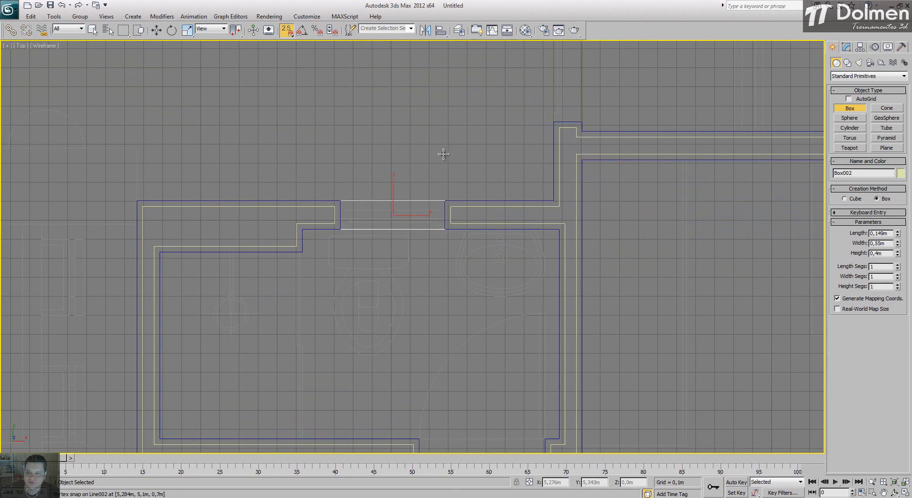
Create a sill box 0.15 × 1.15 m and 0.4 m high in the window opening of the smaller lower bedroom
{"action": "scroll", "coordinate": [470, 130], "scroll_direction": "down", "scroll_amount": 3}
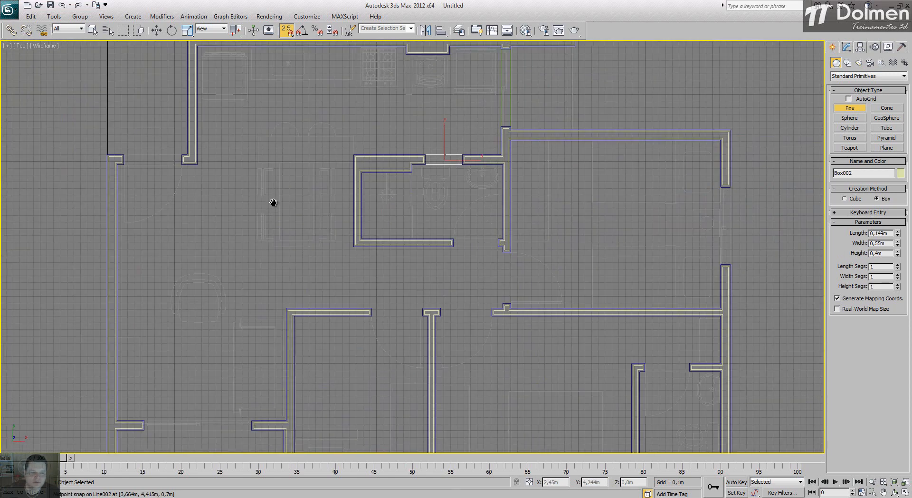
{"action": "middle_click_drag", "start_coordinate": [273, 202], "coordinate": [318, 88]}
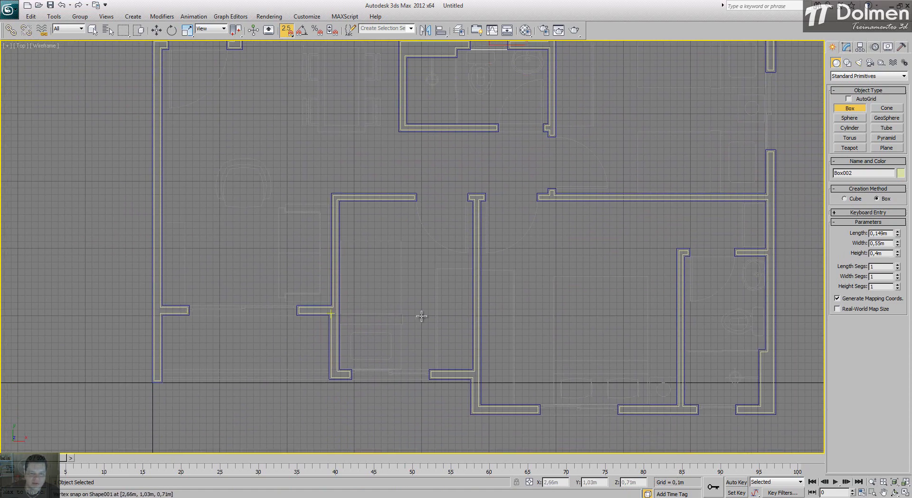
{"action": "middle_click_drag", "start_coordinate": [365, 371], "coordinate": [362, 321]}
{"action": "scroll", "coordinate": [363, 321], "scroll_direction": "up", "scroll_amount": 5}
{"action": "middle_click_drag", "start_coordinate": [285, 340], "coordinate": [326, 340]}
{"action": "left_click_drag", "start_coordinate": [323, 338], "coordinate": [633, 298]}
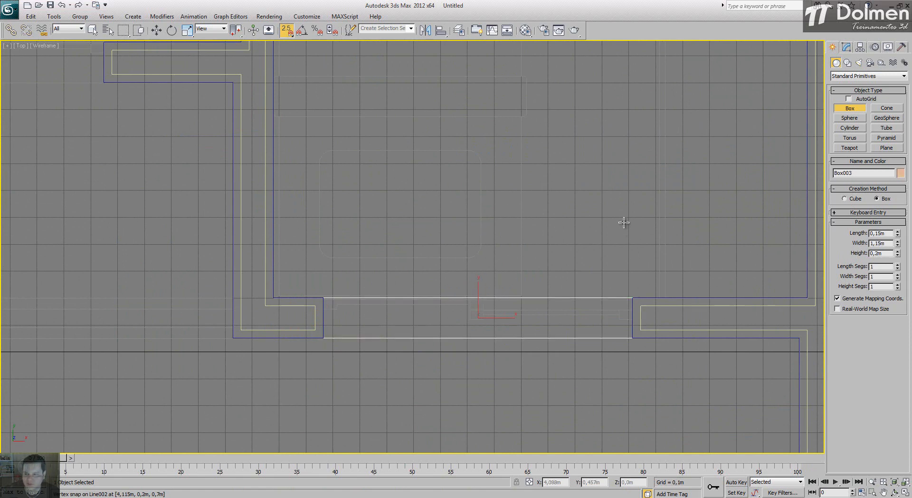
Create a sill box 0.15 × 1.15 m and 0.4 m high in the lower window opening of the larger bedroom
{"action": "scroll", "coordinate": [417, 210], "scroll_direction": "down", "scroll_amount": 4}
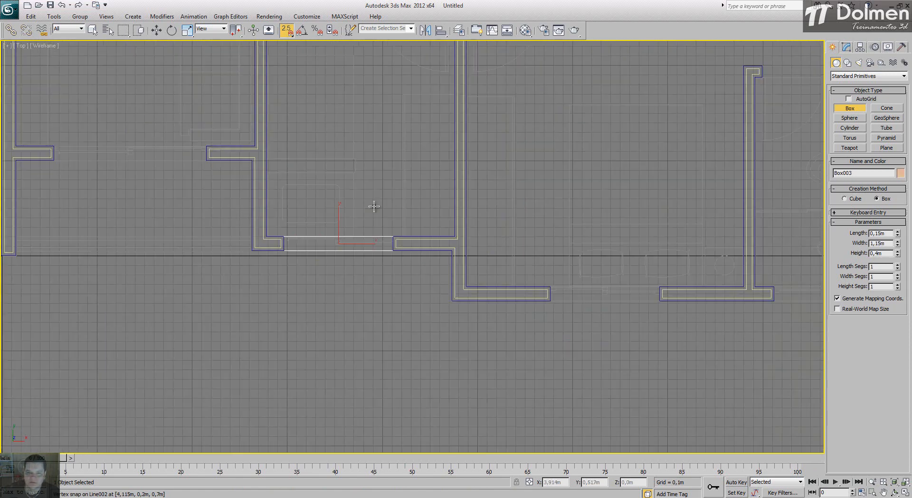
{"action": "scroll", "coordinate": [273, 245], "scroll_direction": "up", "scroll_amount": 5}
{"action": "scroll", "coordinate": [273, 244], "scroll_direction": "down", "scroll_amount": 3}
{"action": "middle_click_drag", "start_coordinate": [425, 257], "coordinate": [85, 199]}
{"action": "scroll", "coordinate": [482, 281], "scroll_direction": "up", "scroll_amount": 1}
{"action": "scroll", "coordinate": [245, 236], "scroll_direction": "up", "scroll_amount": 1}
{"action": "scroll", "coordinate": [245, 236], "scroll_direction": "up", "scroll_amount": 1}
{"action": "left_click_drag", "start_coordinate": [283, 279], "coordinate": [722, 224]}
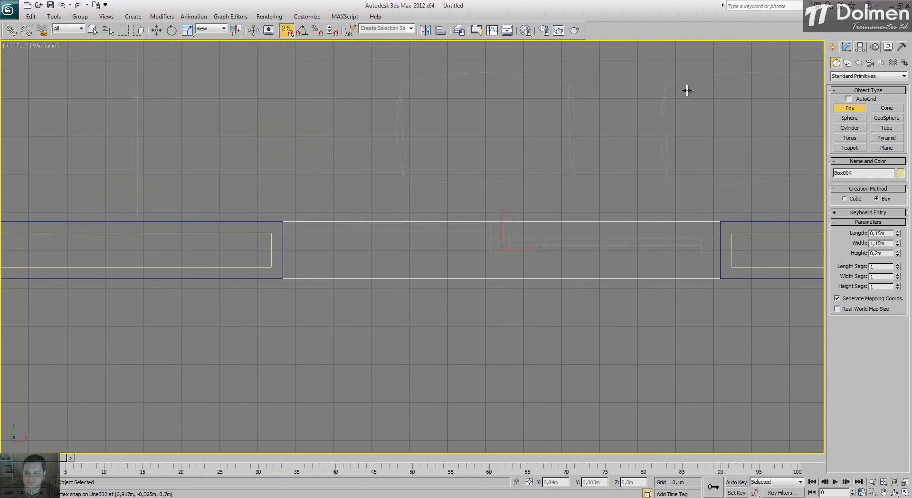
{"action": "left_click", "coordinate": [532, 54]}
Create a sill box 0.15 × 0.55 m and 0.4 m high in the lower window opening of the corner bathroom
{"action": "scroll", "coordinate": [584, 151], "scroll_direction": "down", "scroll_amount": 3}
{"action": "middle_click_drag", "start_coordinate": [606, 188], "coordinate": [497, 298]}
{"action": "scroll", "coordinate": [540, 299], "scroll_direction": "up", "scroll_amount": 2}
{"action": "middle_click_drag", "start_coordinate": [563, 243], "coordinate": [440, 362]}
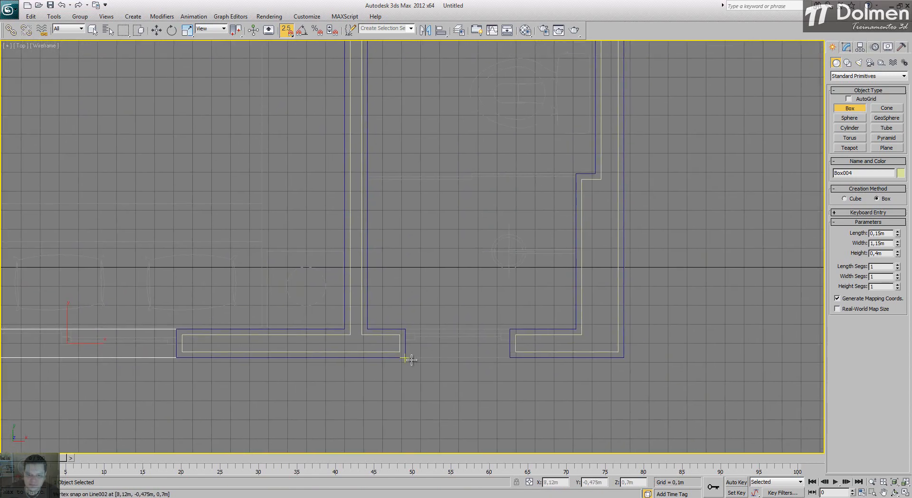
{"action": "left_click_drag", "start_coordinate": [405, 357], "coordinate": [512, 326]}
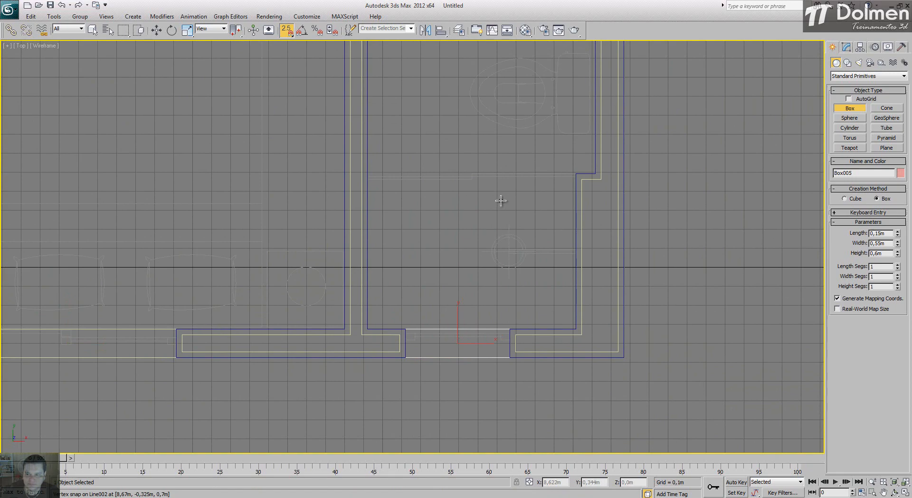
{"action": "left_click", "coordinate": [493, 250]}
Create a sill box 1.15 × 0.15 m and 0.4 m high in the right exterior wall of the upper bedroom, and finish box creation
{"action": "scroll", "coordinate": [527, 233], "scroll_direction": "down", "scroll_amount": 3}
{"action": "middle_click_drag", "start_coordinate": [527, 232], "coordinate": [558, 317]}
{"action": "scroll", "coordinate": [592, 191], "scroll_direction": "down", "scroll_amount": 3}
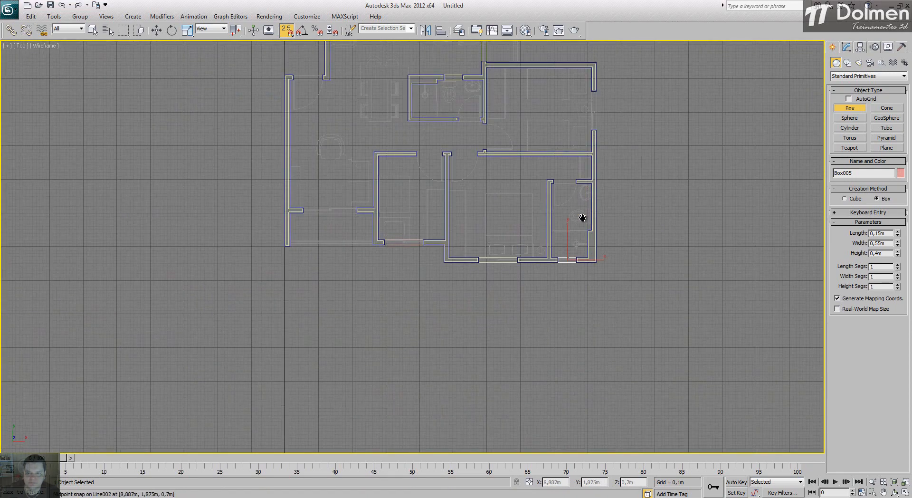
{"action": "scroll", "coordinate": [606, 127], "scroll_direction": "up", "scroll_amount": 7}
{"action": "left_click_drag", "start_coordinate": [606, 127], "coordinate": [637, 346]}
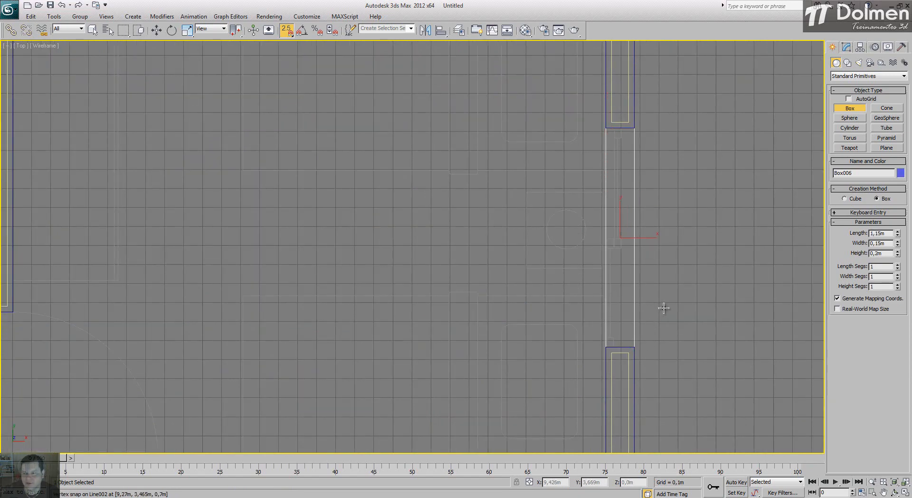
{"action": "left_click", "coordinate": [664, 307]}
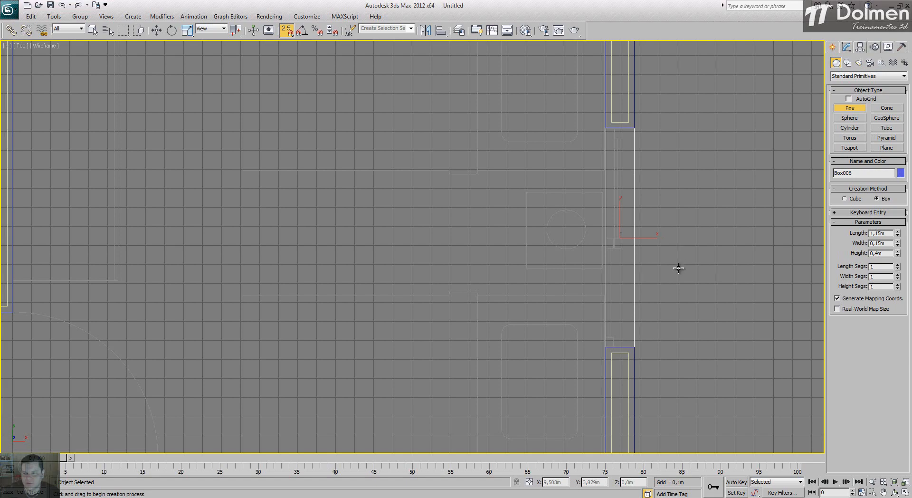
{"action": "key", "text": "w"}
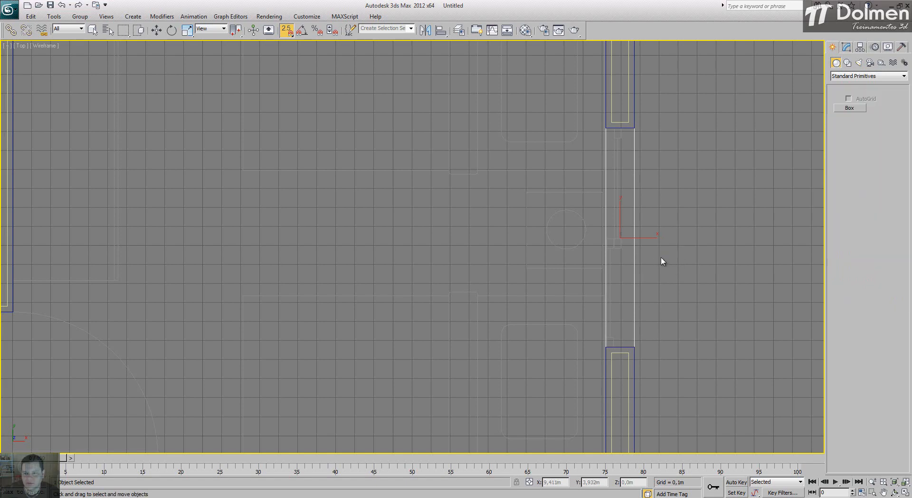
Review the whole plan, inspect the sill boxes in the maximized Perspective view, and clear the selection
{"action": "scroll", "coordinate": [662, 260], "scroll_direction": "down", "scroll_amount": 5}
{"action": "middle_click_drag", "start_coordinate": [554, 294], "coordinate": [558, 255]}
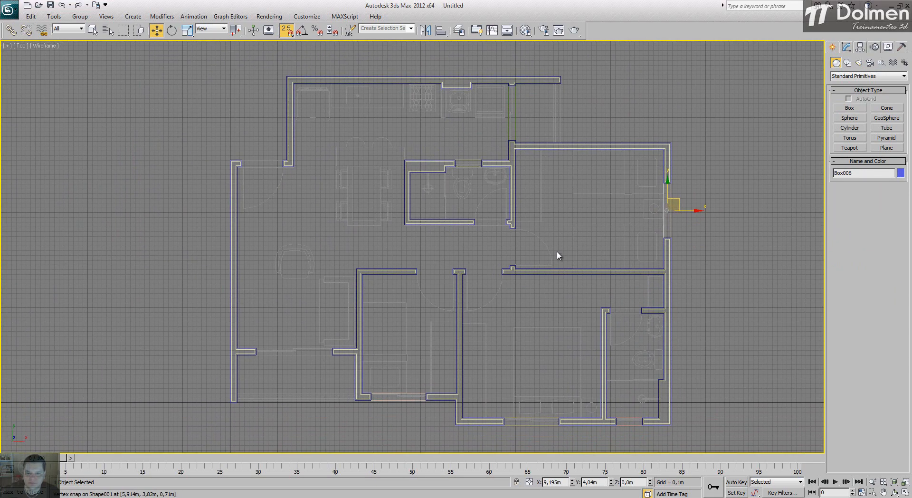
{"action": "key", "text": "alt+w"}
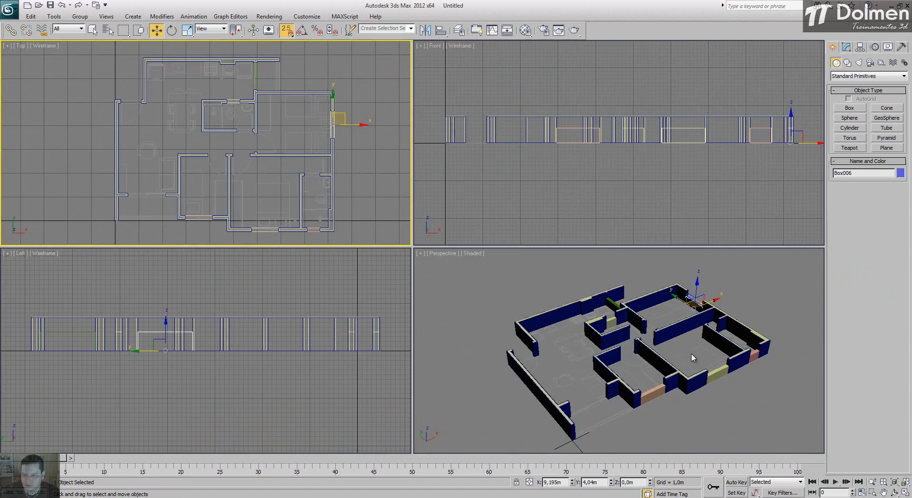
{"action": "middle_click", "coordinate": [756, 393]}
{"action": "left_click", "coordinate": [907, 495]}
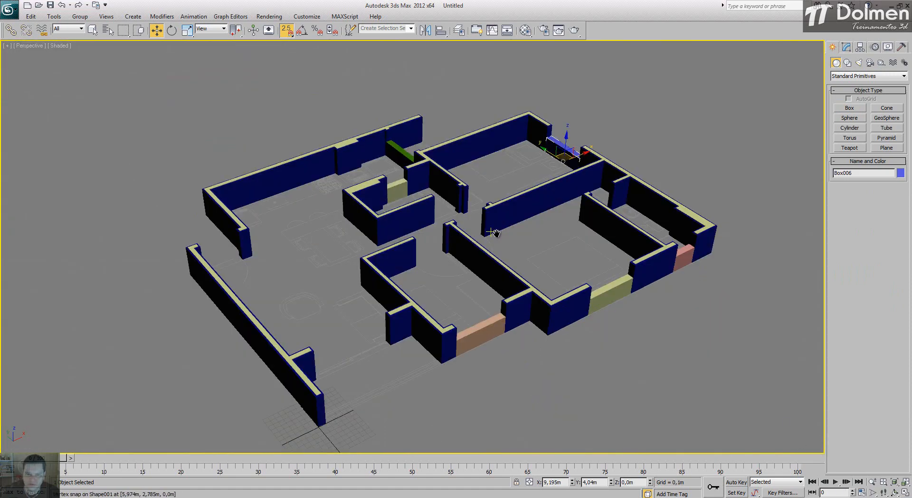
{"action": "scroll", "coordinate": [495, 252], "scroll_direction": "up", "scroll_amount": 1}
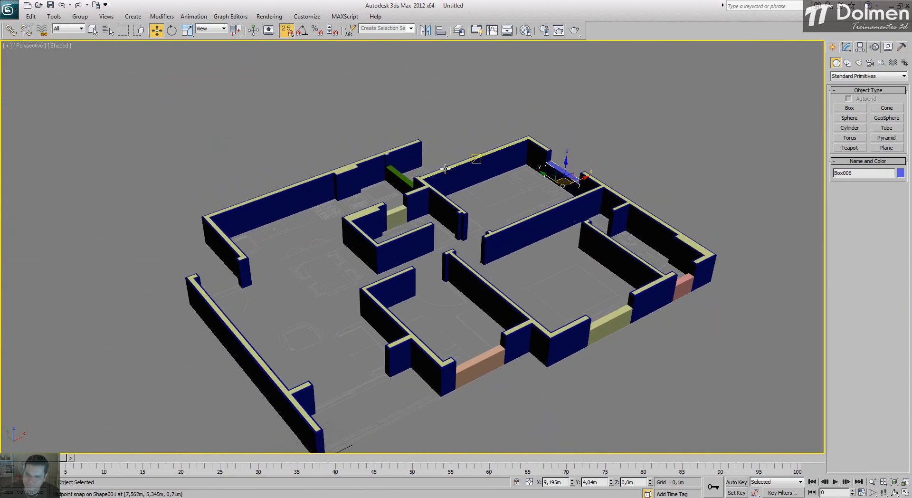
{"action": "left_click", "coordinate": [679, 115]}
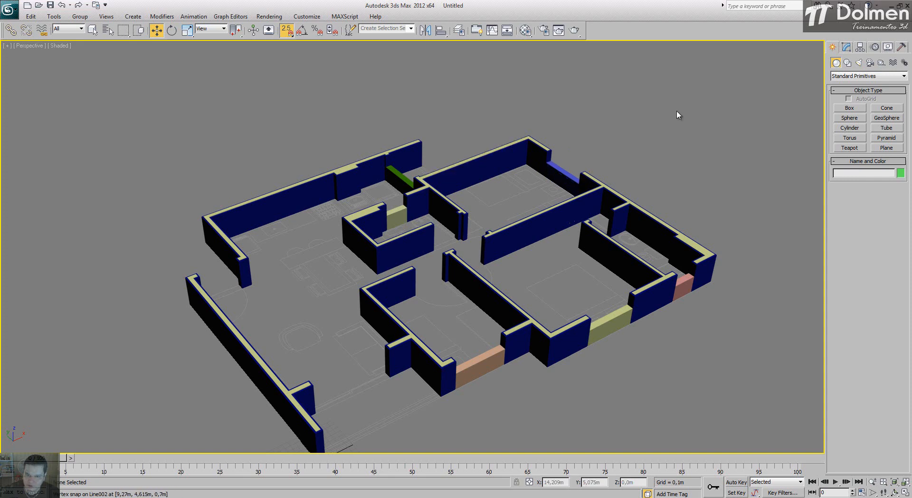
Select the outer walls, turn snapping off, try moving them vertically, and open their Extrude modifier settings
{"action": "scroll", "coordinate": [525, 180], "scroll_direction": "up", "scroll_amount": 3}
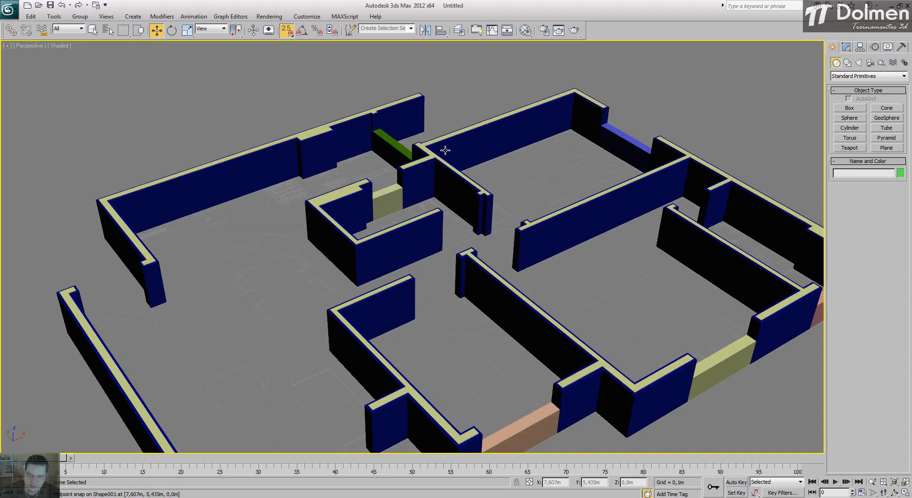
{"action": "left_click", "coordinate": [410, 115]}
{"action": "key", "text": "s"}
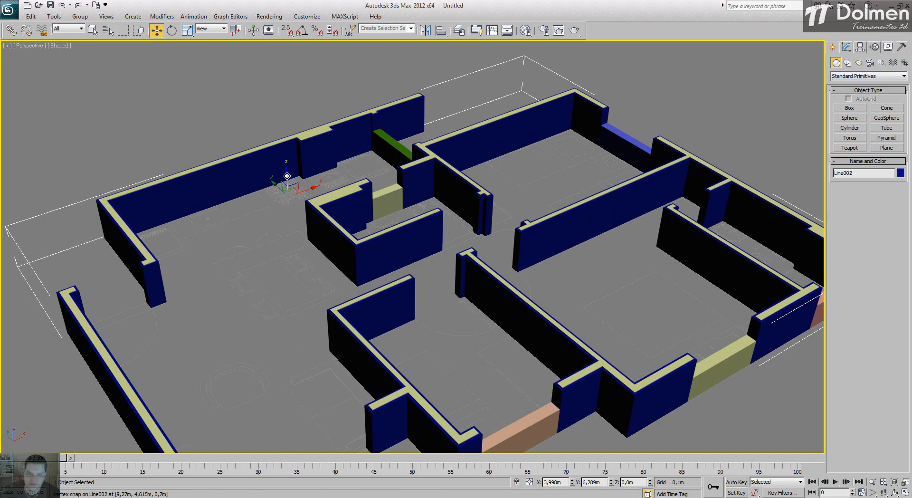
{"action": "left_click_drag", "start_coordinate": [286, 173], "coordinate": [308, 119]}
{"action": "right_click", "coordinate": [308, 118]}
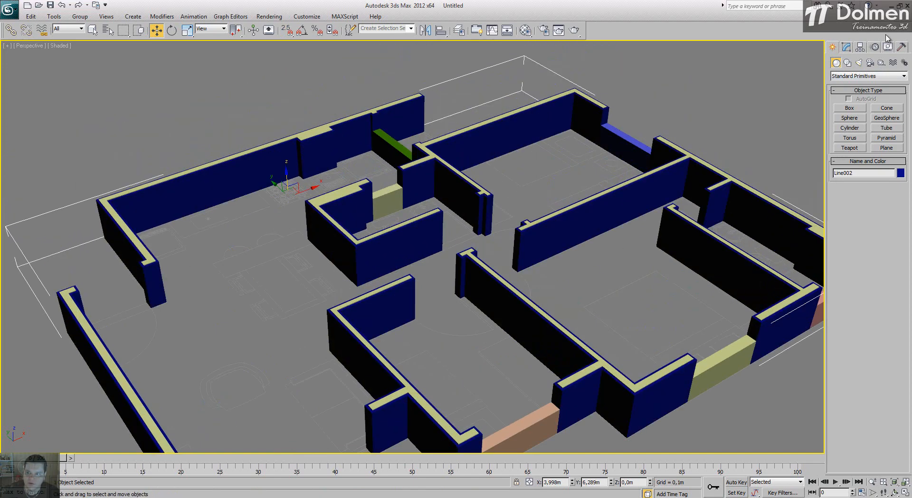
{"action": "left_click", "coordinate": [851, 46]}
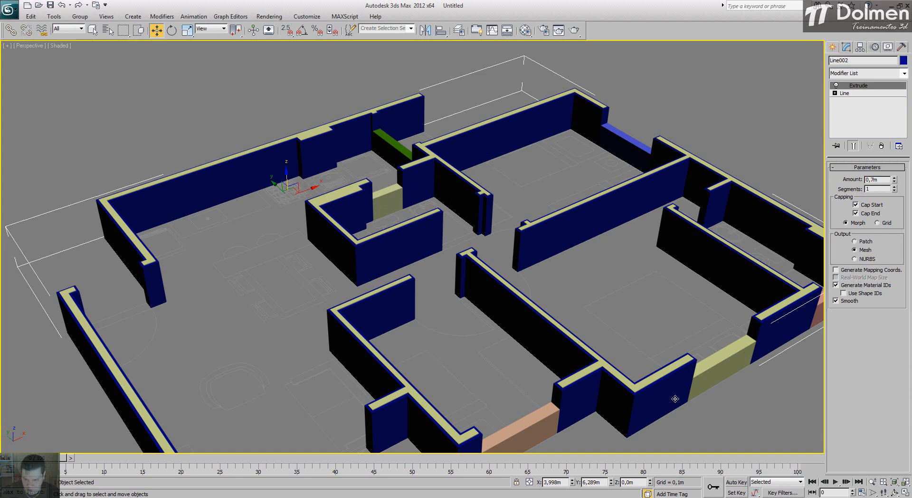
Convert the extruded outer walls to an Editable Poly
{"action": "middle_click_drag", "start_coordinate": [705, 211], "coordinate": [653, 218]}
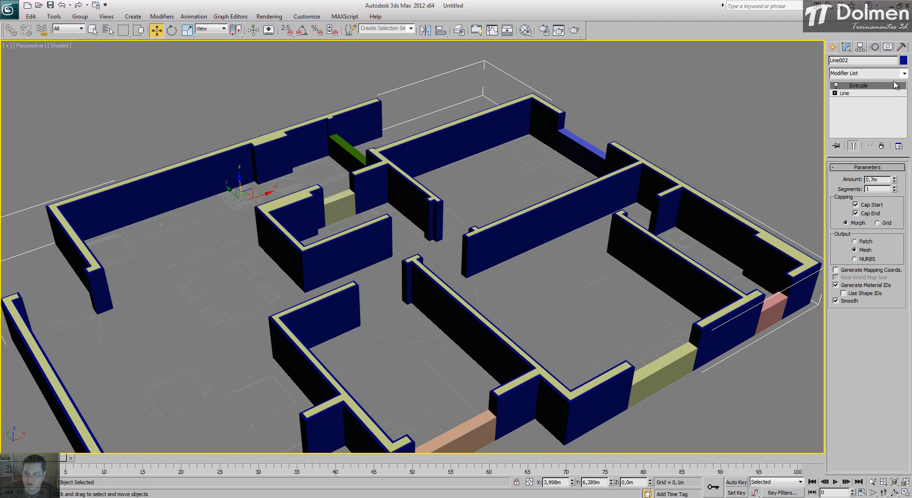
{"action": "left_click", "coordinate": [849, 94]}
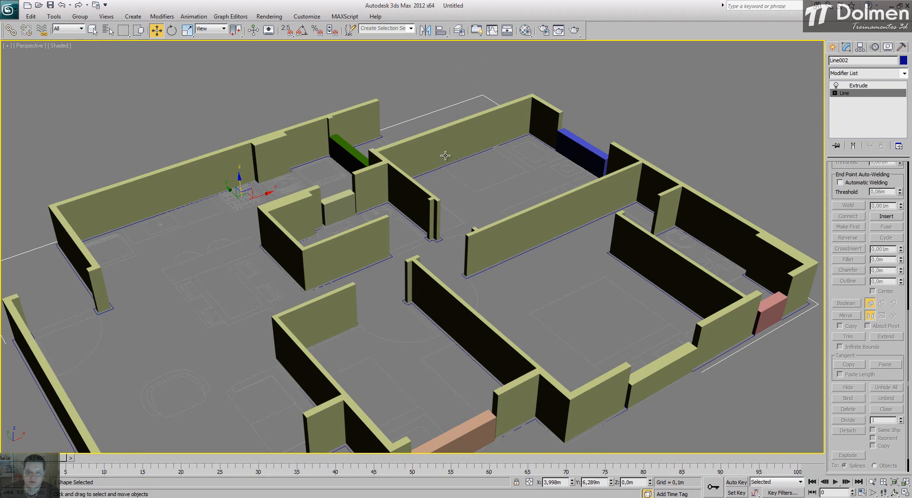
{"action": "left_click", "coordinate": [859, 85]}
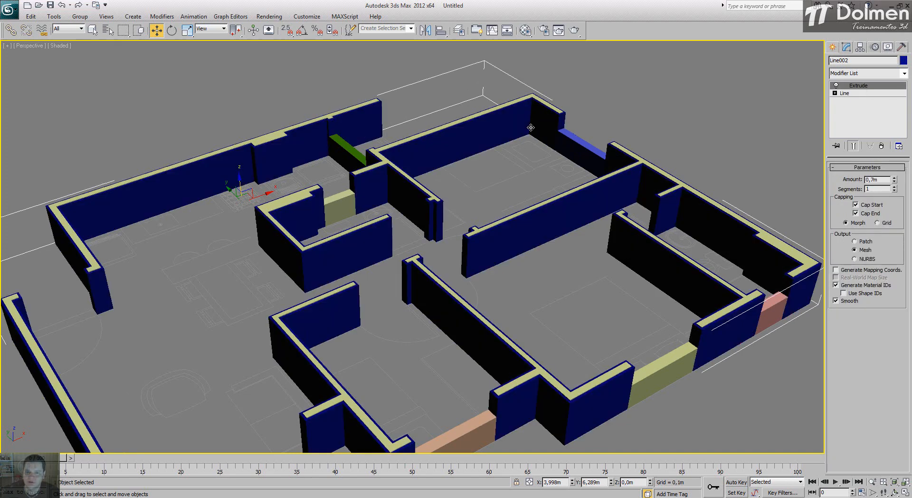
{"action": "right_click", "coordinate": [519, 128]}
{"action": "mouse_move", "coordinate": [541, 207]}
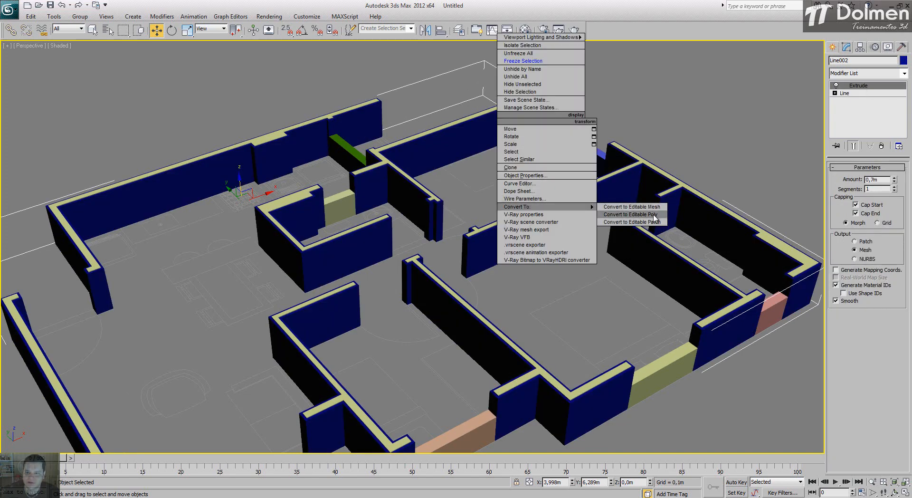
{"action": "left_click", "coordinate": [632, 214]}
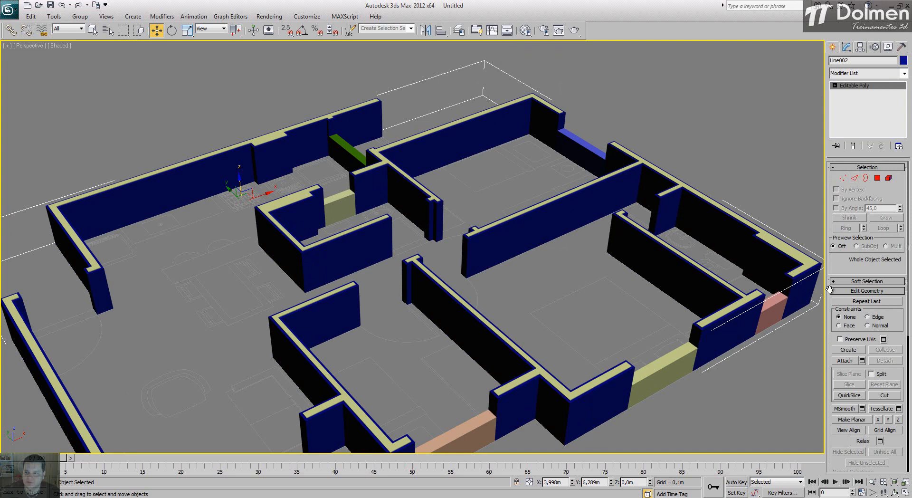
Attach all the window sill boxes to the wall Editable Poly, and finish attaching
{"action": "scroll", "coordinate": [844, 264], "scroll_direction": "down", "scroll_amount": 3}
{"action": "left_click", "coordinate": [846, 274]}
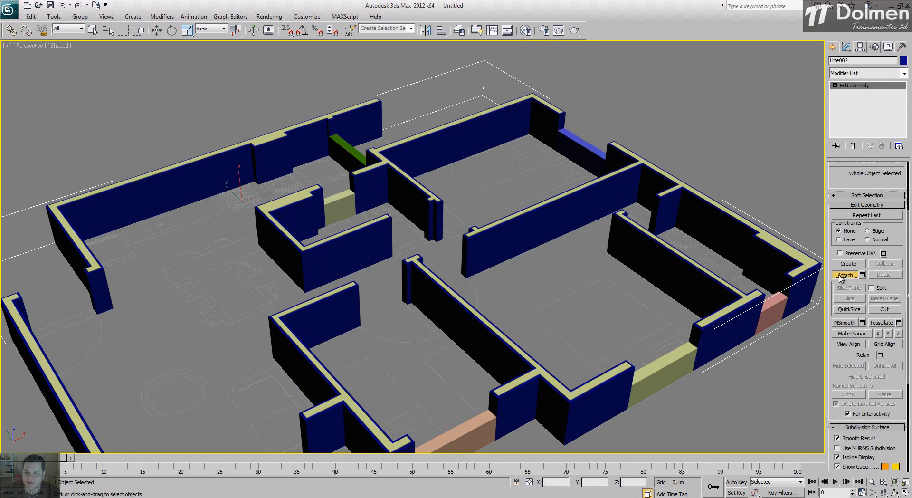
{"action": "left_click", "coordinate": [340, 149]}
{"action": "left_click", "coordinate": [337, 211]}
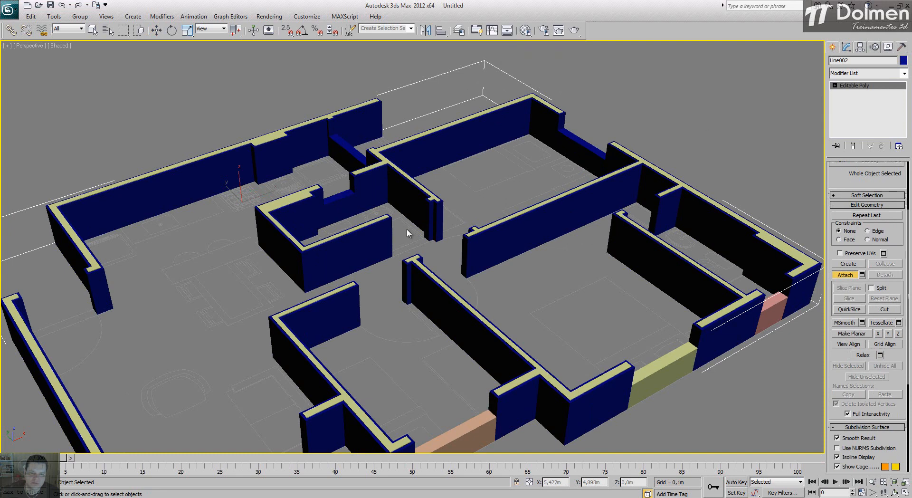
{"action": "left_click", "coordinate": [480, 420]}
{"action": "left_click", "coordinate": [665, 370]}
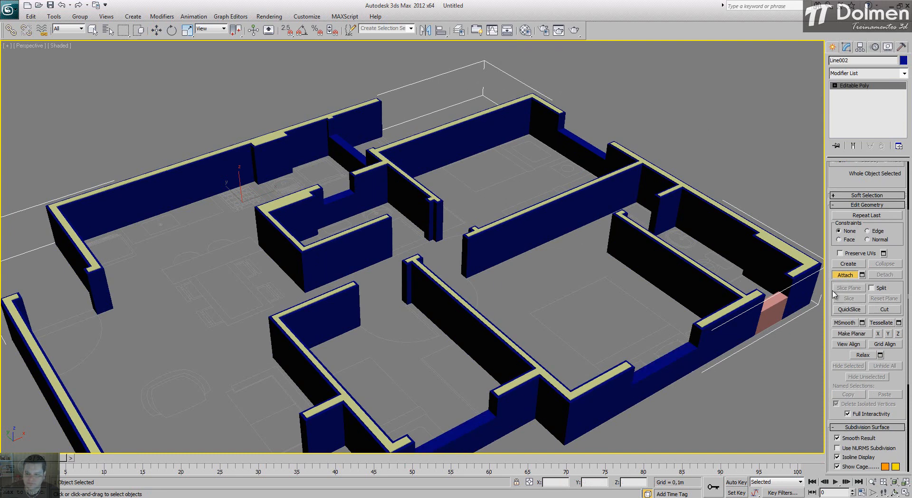
{"action": "left_click", "coordinate": [772, 312]}
{"action": "right_click", "coordinate": [585, 310]}
Inspect the joined walls and sills from several sides in the Perspective view, and clear the selection
{"action": "middle_click_drag", "start_coordinate": [378, 311], "coordinate": [397, 245]}
{"action": "scroll", "coordinate": [398, 246], "scroll_direction": "down", "scroll_amount": 10}
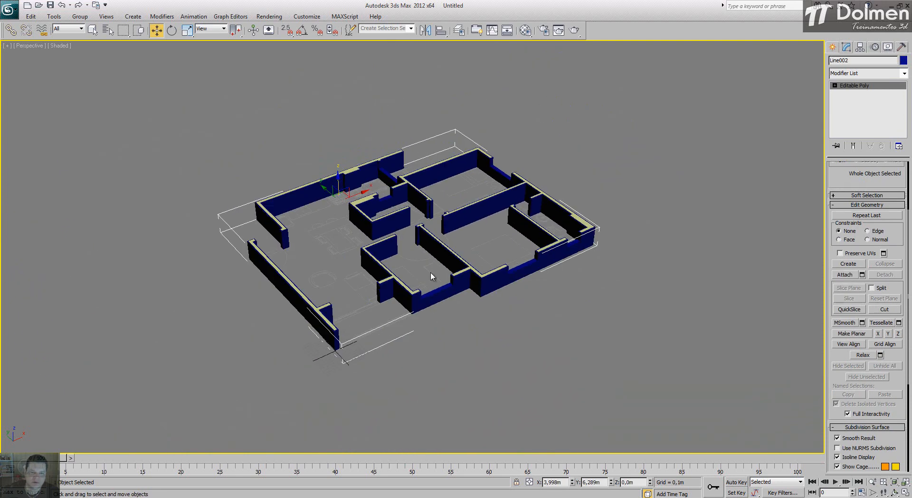
{"action": "middle_click_drag", "start_coordinate": [431, 272], "coordinate": [350, 295], "text": "alt"}
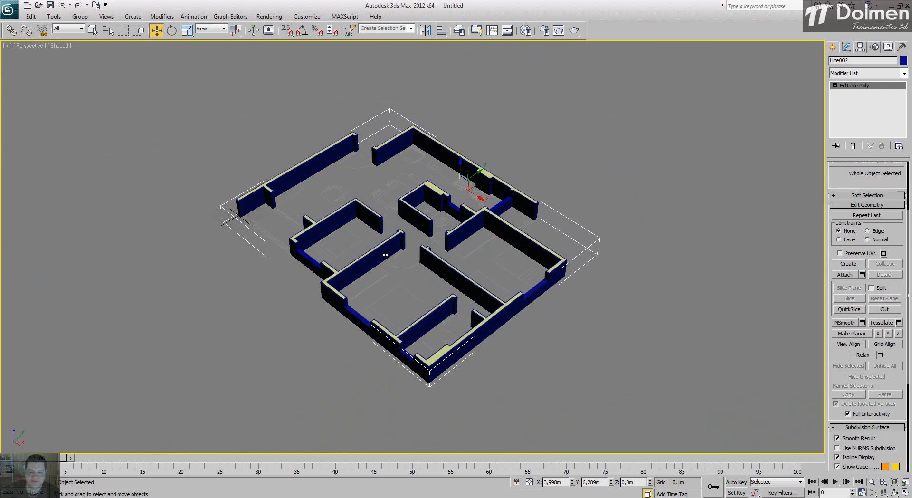
{"action": "scroll", "coordinate": [466, 203], "scroll_direction": "up", "scroll_amount": 3}
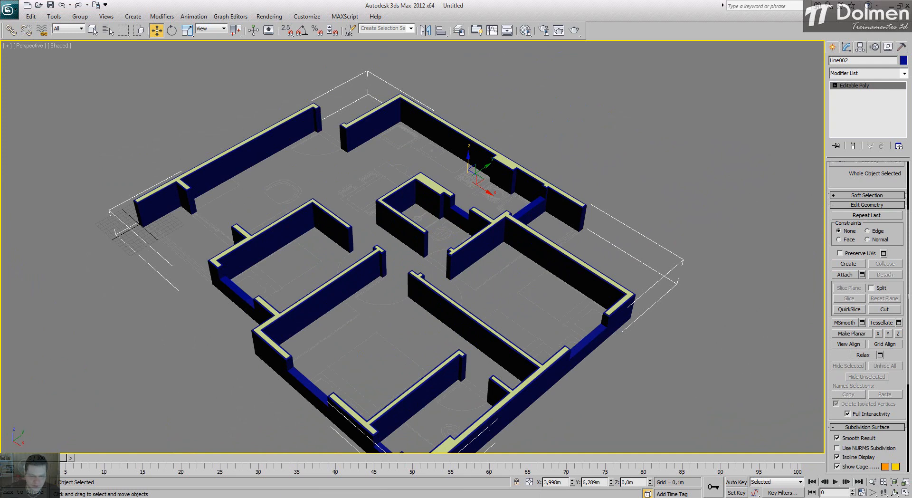
{"action": "scroll", "coordinate": [409, 271], "scroll_direction": "down", "scroll_amount": 4}
{"action": "key", "text": "alt+w"}
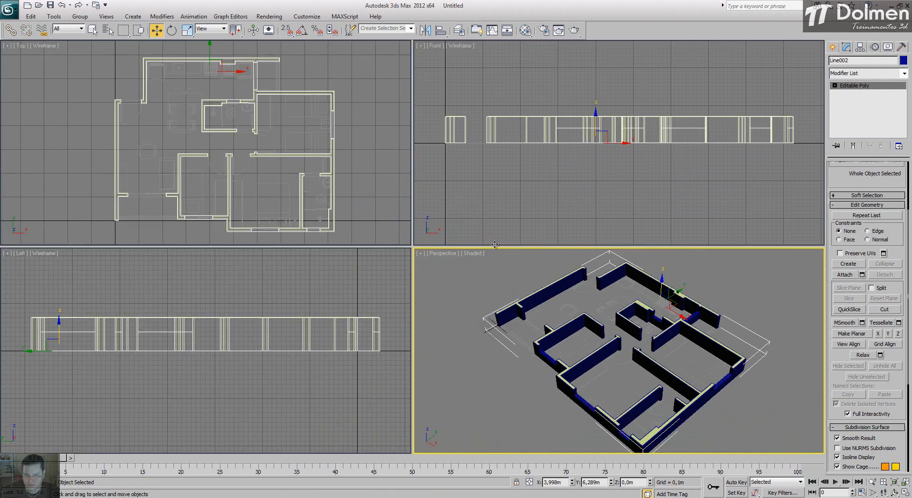
{"action": "left_click", "coordinate": [350, 131]}
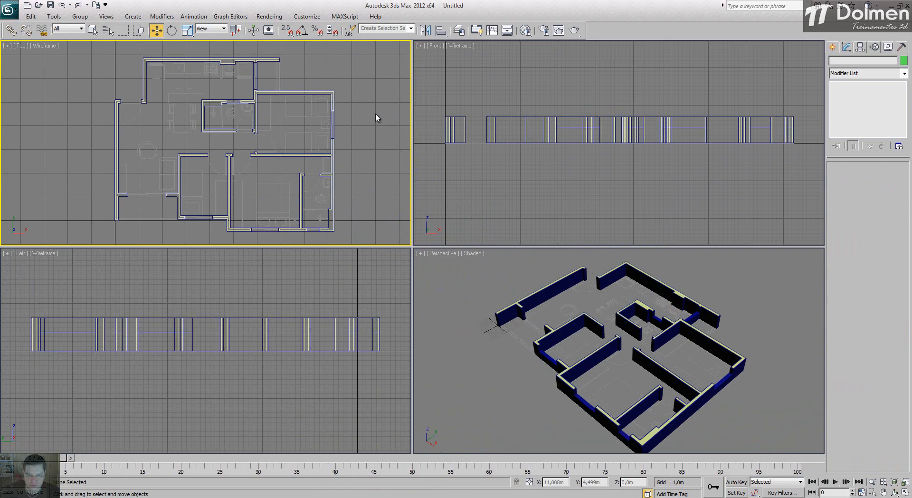
Maximize the Top view and unfreeze all the frozen floor plan linework
{"action": "left_click", "coordinate": [905, 492]}
{"action": "middle_click_drag", "start_coordinate": [495, 271], "coordinate": [388, 274]}
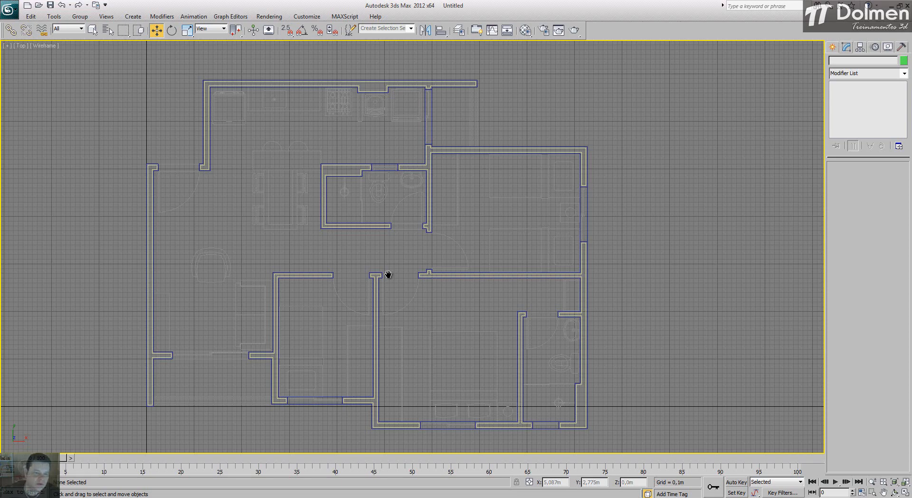
{"action": "right_click", "coordinate": [252, 261]}
{"action": "left_click", "coordinate": [279, 196]}
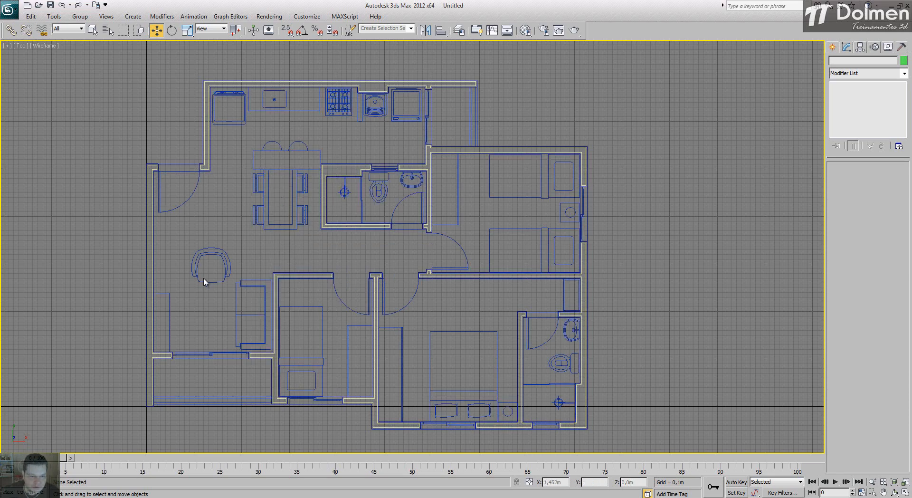
Examine the window and door openings across the floor plan, finishing at the sliding window beside the washing machine
{"action": "scroll", "coordinate": [205, 283], "scroll_direction": "up", "scroll_amount": 8}
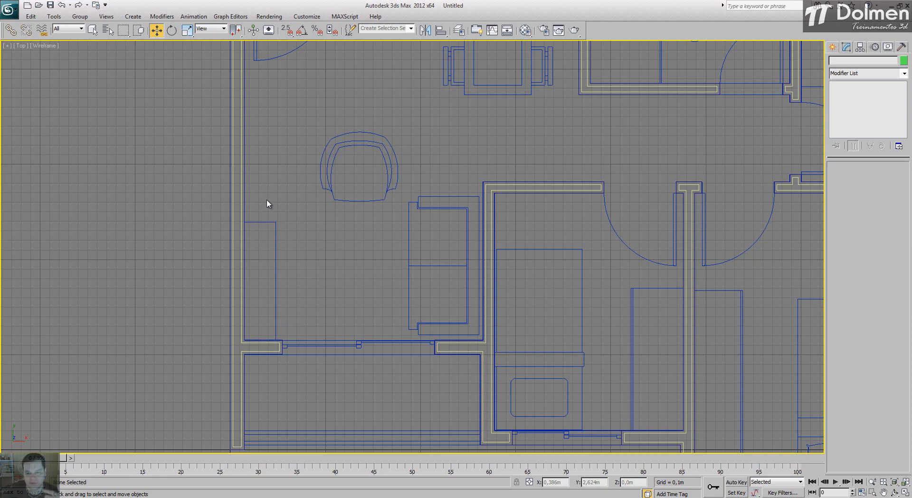
{"action": "middle_click_drag", "start_coordinate": [477, 308], "coordinate": [269, 186]}
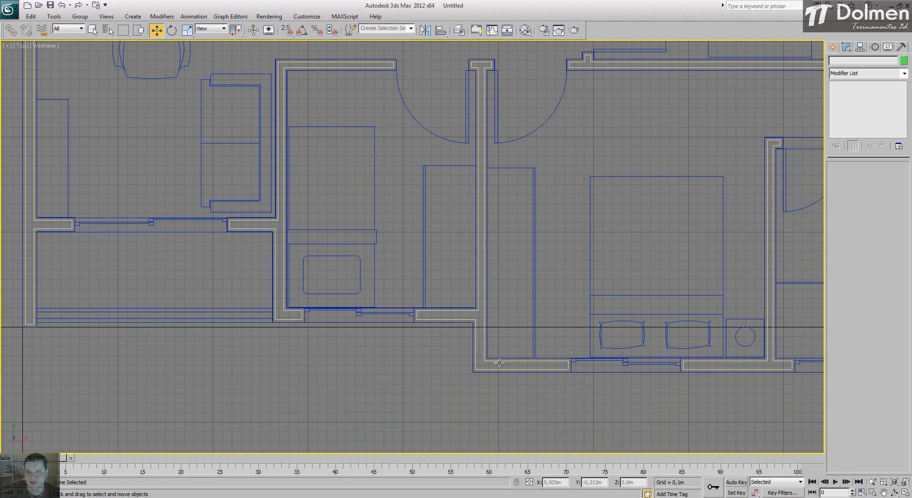
{"action": "middle_click_drag", "start_coordinate": [643, 237], "coordinate": [459, 214]}
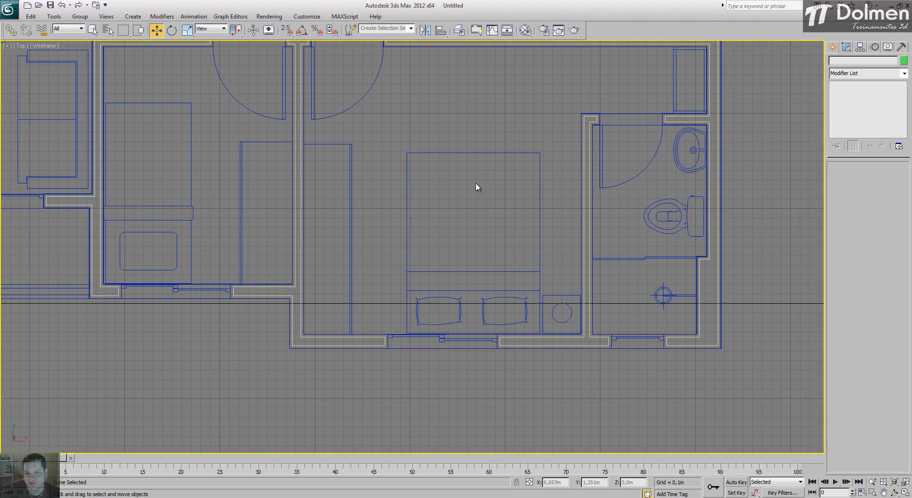
{"action": "middle_click_drag", "start_coordinate": [375, 134], "coordinate": [498, 310]}
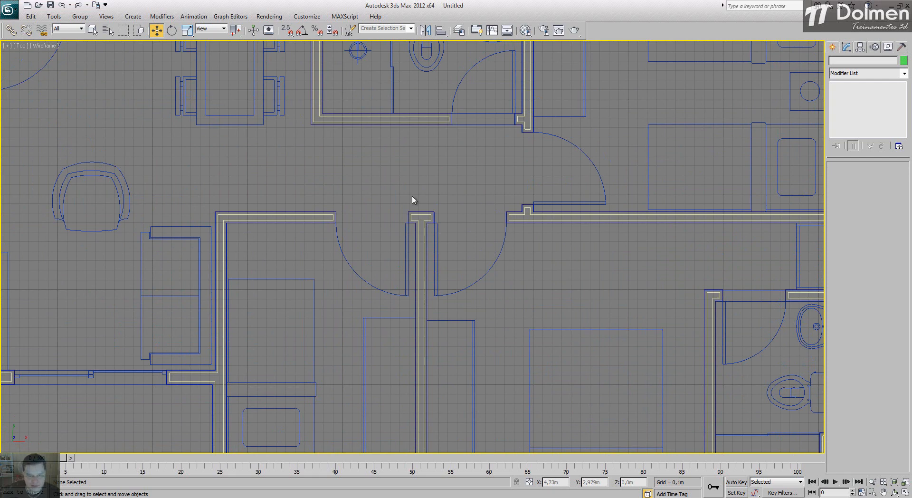
{"action": "middle_click_drag", "start_coordinate": [387, 166], "coordinate": [390, 233]}
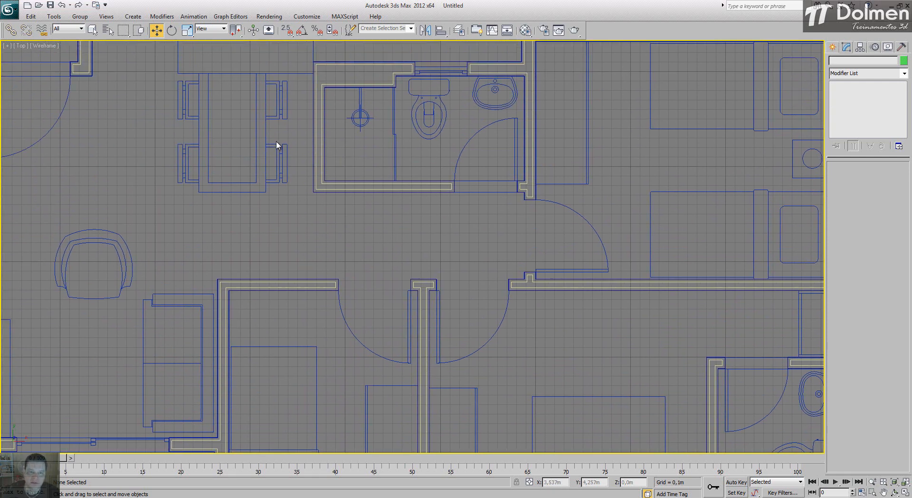
{"action": "middle_click_drag", "start_coordinate": [483, 184], "coordinate": [481, 151]}
{"action": "scroll", "coordinate": [480, 150], "scroll_direction": "down", "scroll_amount": 2}
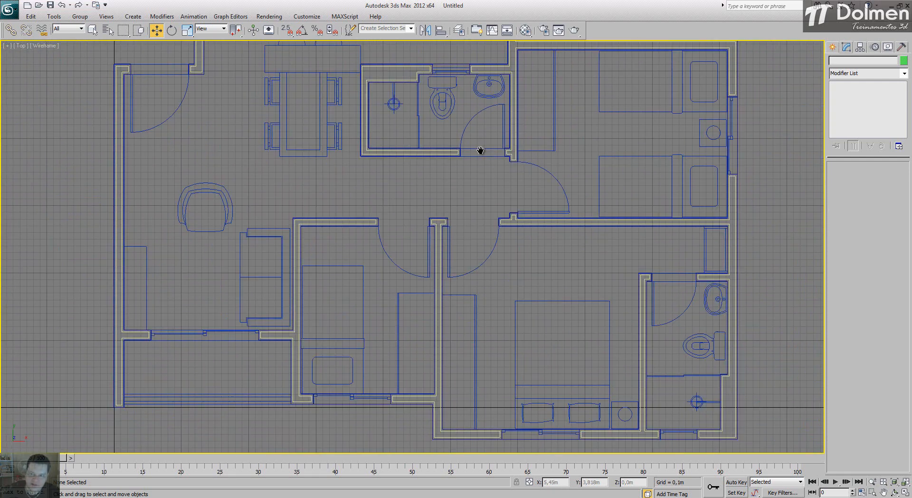
{"action": "scroll", "coordinate": [481, 151], "scroll_direction": "down", "scroll_amount": 2}
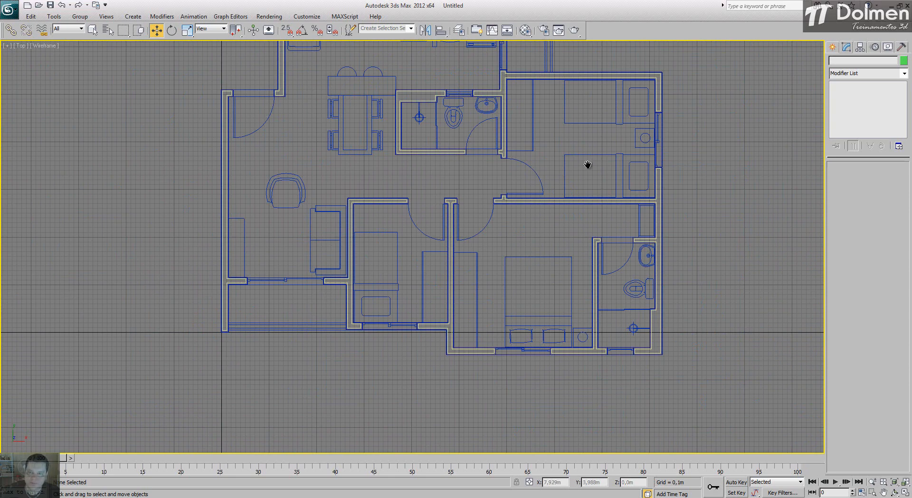
{"action": "middle_click_drag", "start_coordinate": [587, 165], "coordinate": [535, 295]}
{"action": "scroll", "coordinate": [432, 174], "scroll_direction": "up", "scroll_amount": 8}
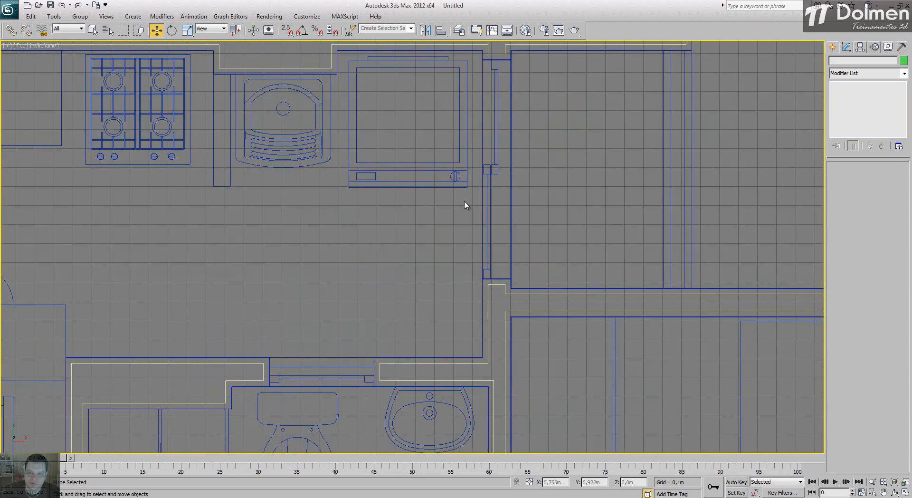
{"action": "middle_click_drag", "start_coordinate": [506, 132], "coordinate": [504, 204]}
{"action": "scroll", "coordinate": [503, 204], "scroll_direction": "up", "scroll_amount": 2}
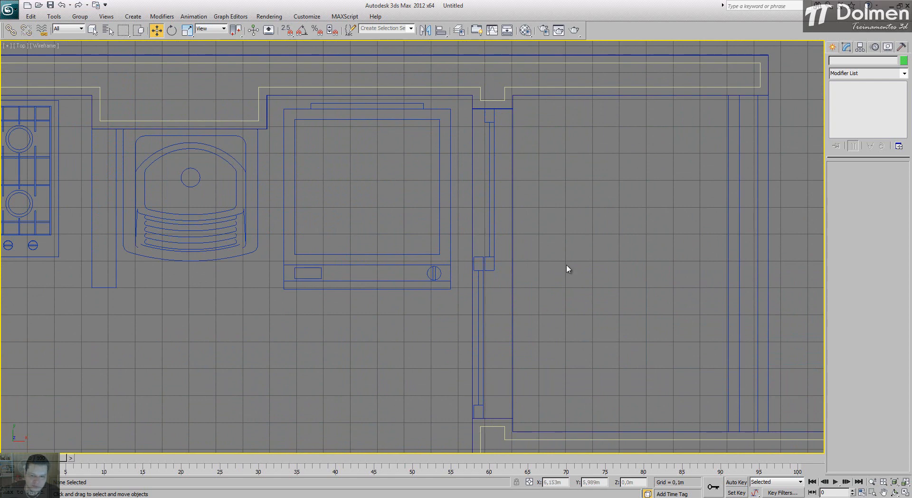
Create a new layer named Caixilhos
{"action": "left_click", "coordinate": [459, 30]}
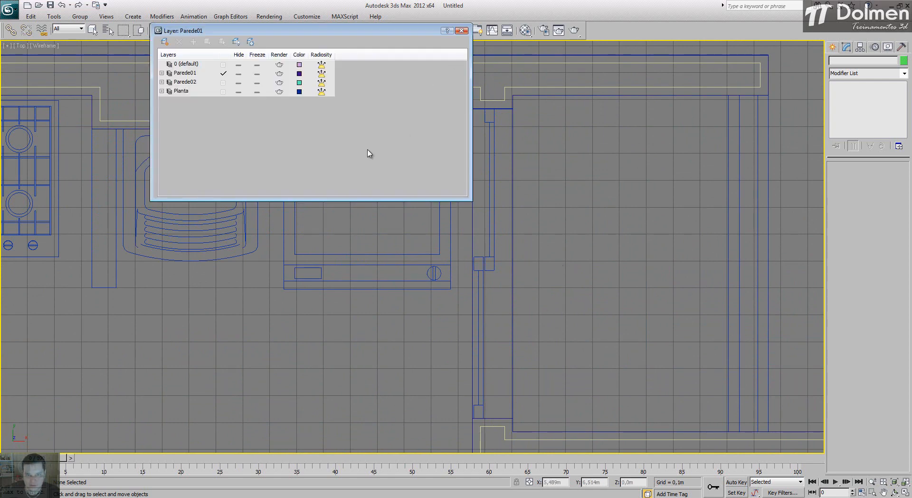
{"action": "left_click", "coordinate": [164, 41]}
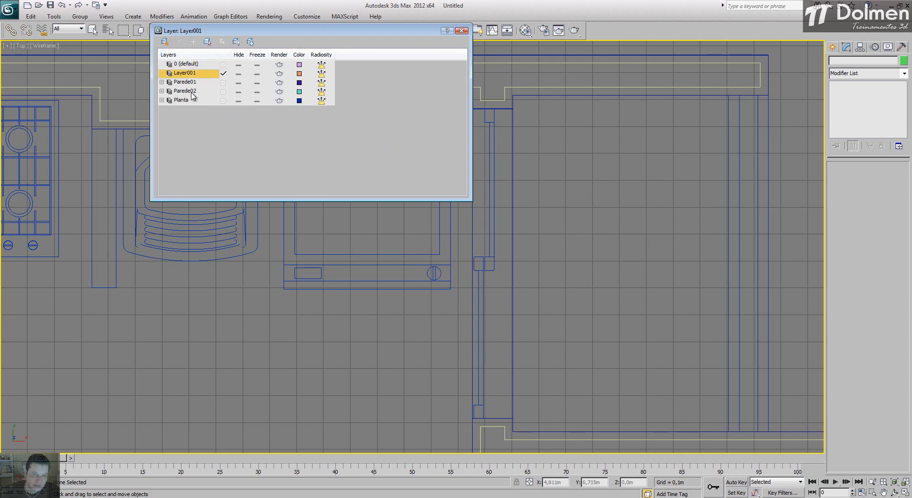
{"action": "left_click", "coordinate": [193, 74]}
{"action": "type", "text": "C"}
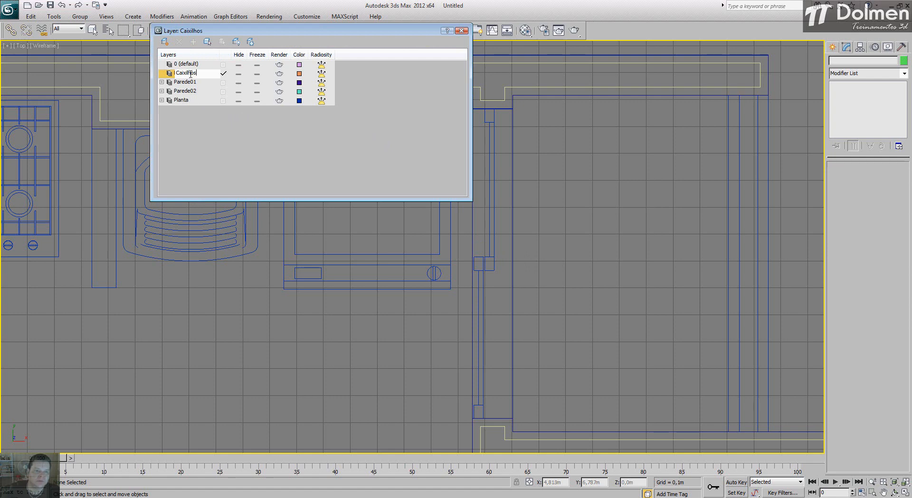
{"action": "type", "text": "aixilhos"}
{"action": "key", "text": "Return"}
Create a layer named Vidro, and make Caixilhos the current layer
{"action": "left_click", "coordinate": [166, 43]}
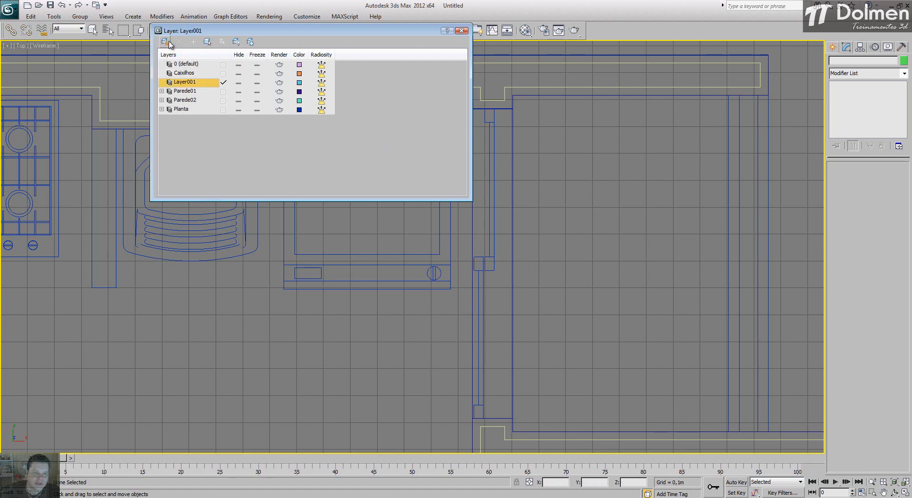
{"action": "left_click", "coordinate": [188, 82]}
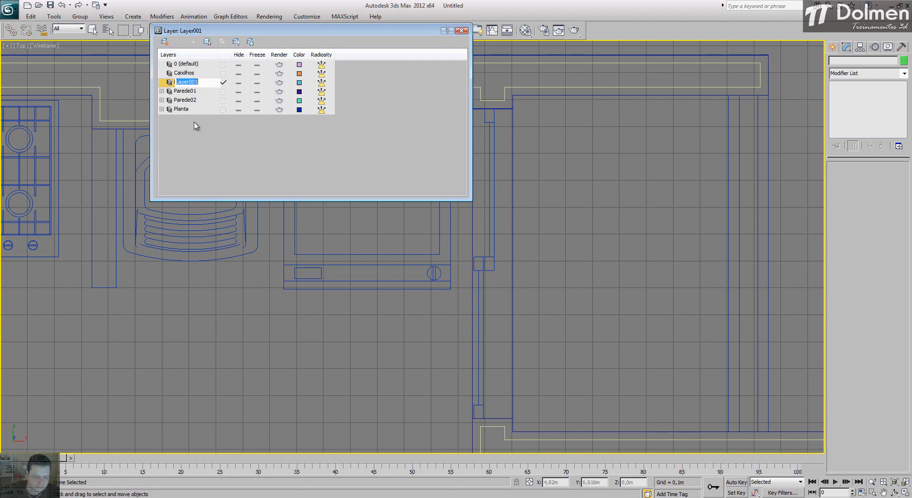
{"action": "type", "text": "Vidro"}
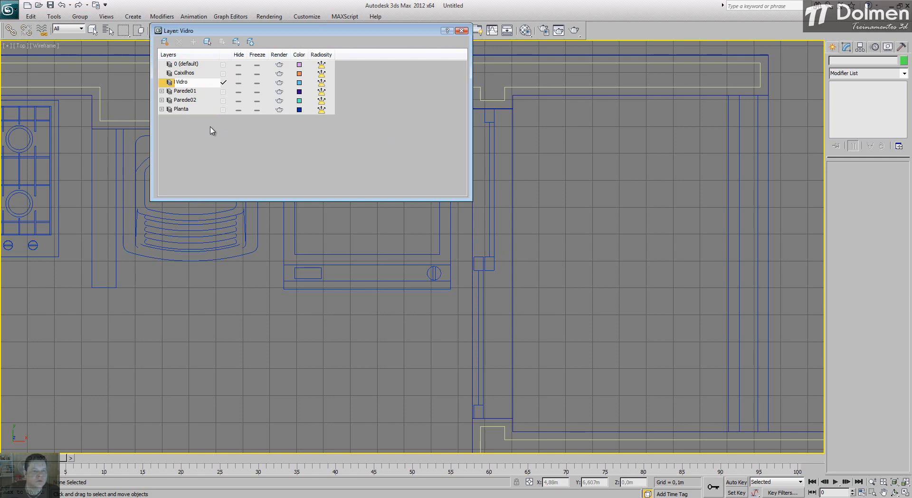
{"action": "left_click", "coordinate": [210, 126]}
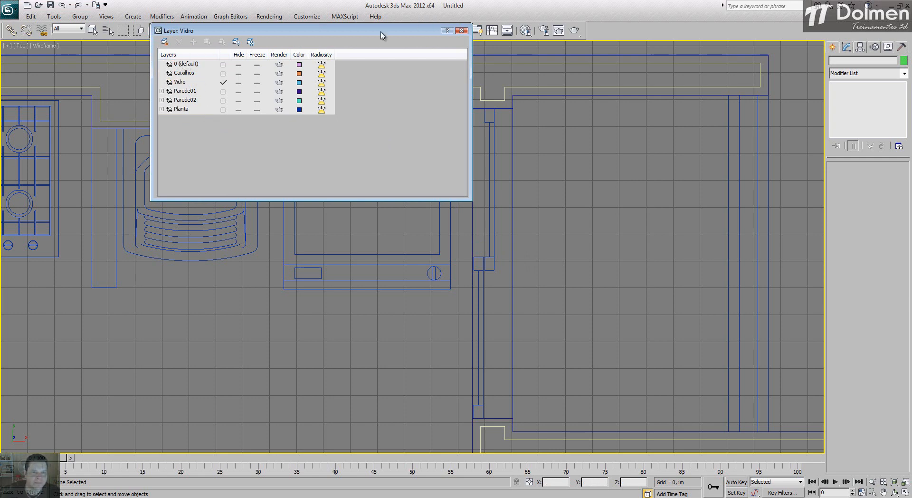
{"action": "left_click", "coordinate": [222, 74]}
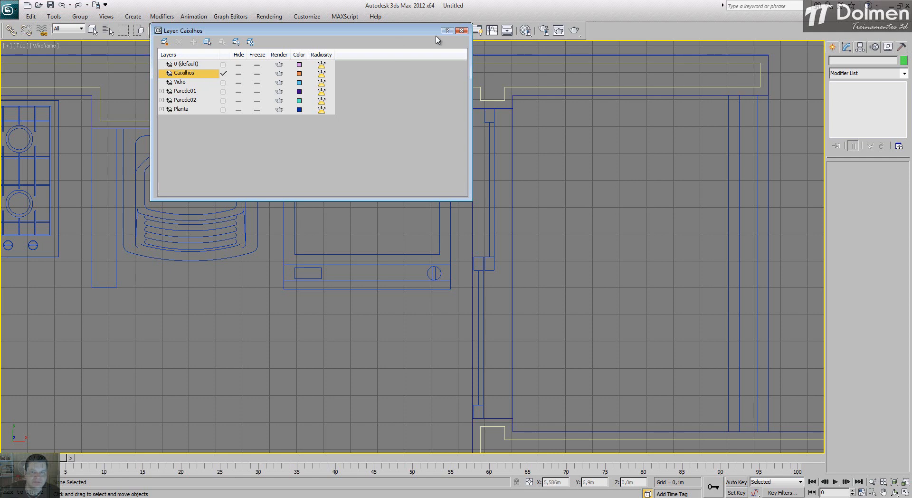
{"action": "left_click", "coordinate": [462, 31]}
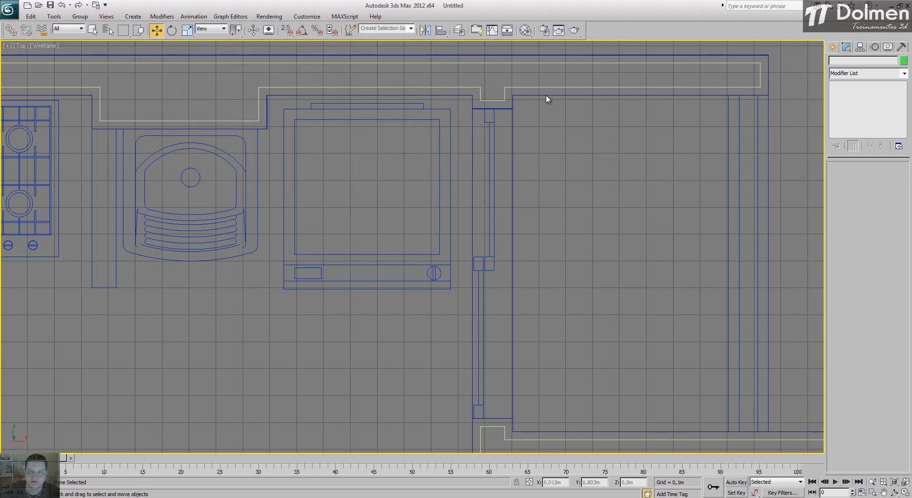
{"action": "left_click", "coordinate": [833, 47]}
{"action": "left_click", "coordinate": [851, 109]}
{"action": "middle_click_drag", "start_coordinate": [497, 135], "coordinate": [451, 116]}
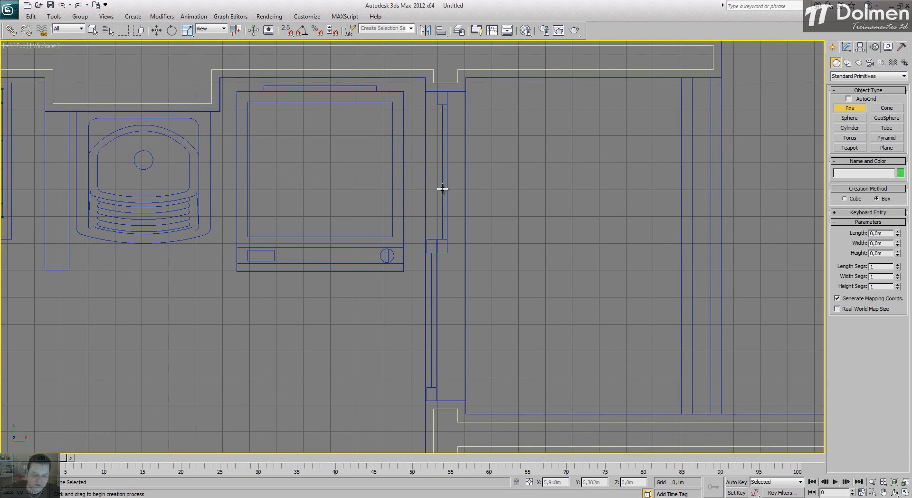
{"action": "key", "text": "s"}
{"action": "left_click_drag", "start_coordinate": [438, 91], "coordinate": [448, 105]}
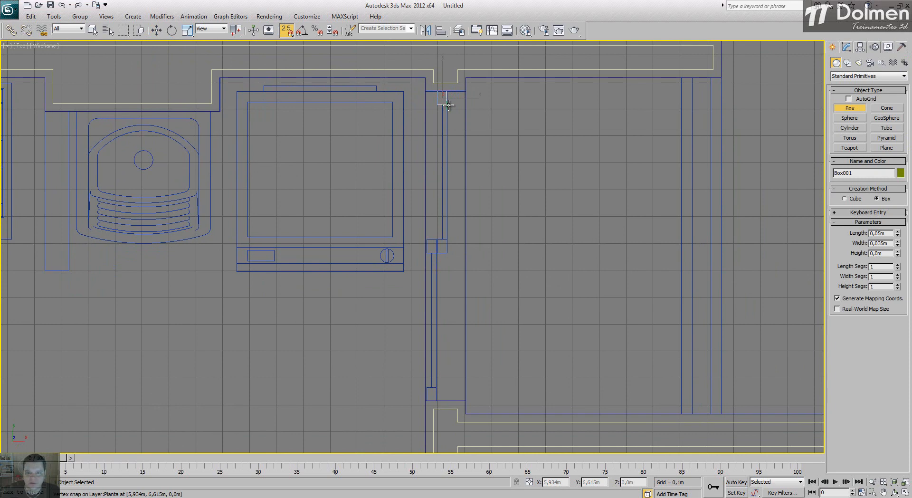
{"action": "right_click", "coordinate": [448, 104]}
{"action": "right_click", "coordinate": [429, 343]}
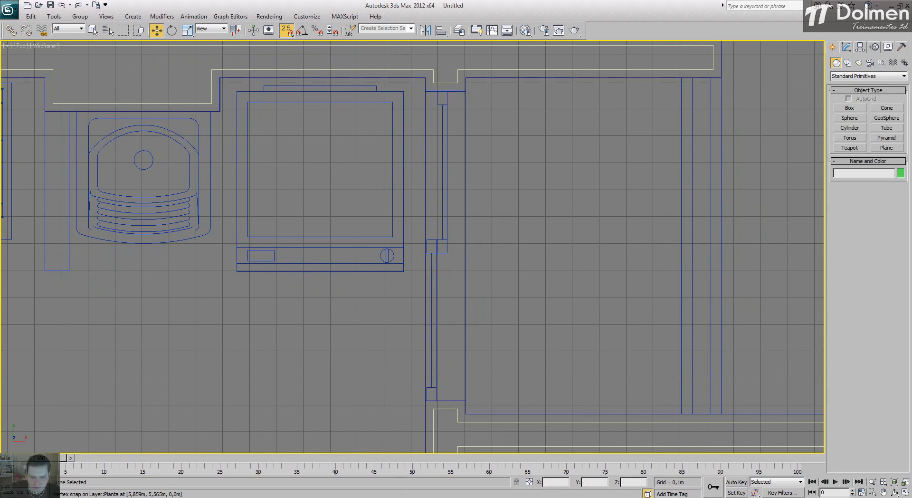
Switch to Windows Photo Gallery and examine the element heights list and the windows in the rendered floor plan image
{"action": "left_click", "coordinate": [447, 497]}
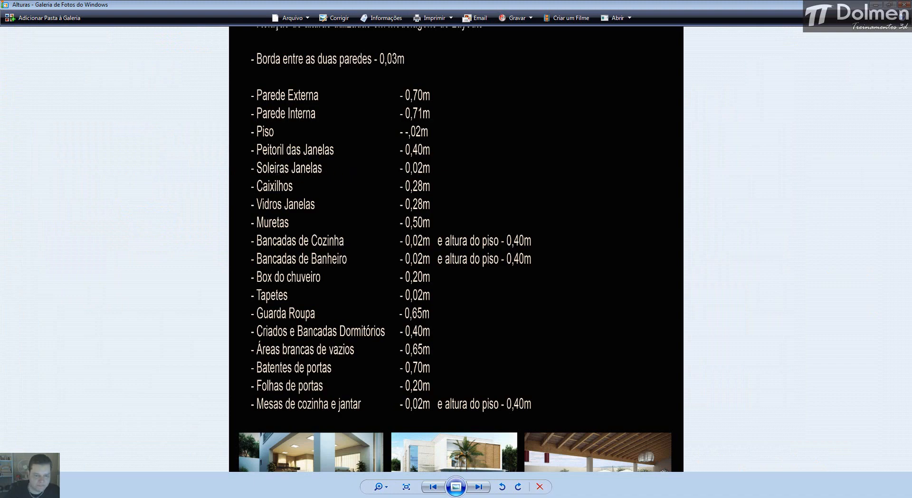
{"action": "left_click", "coordinate": [376, 497]}
{"action": "scroll", "coordinate": [221, 302], "scroll_direction": "up", "scroll_amount": 3}
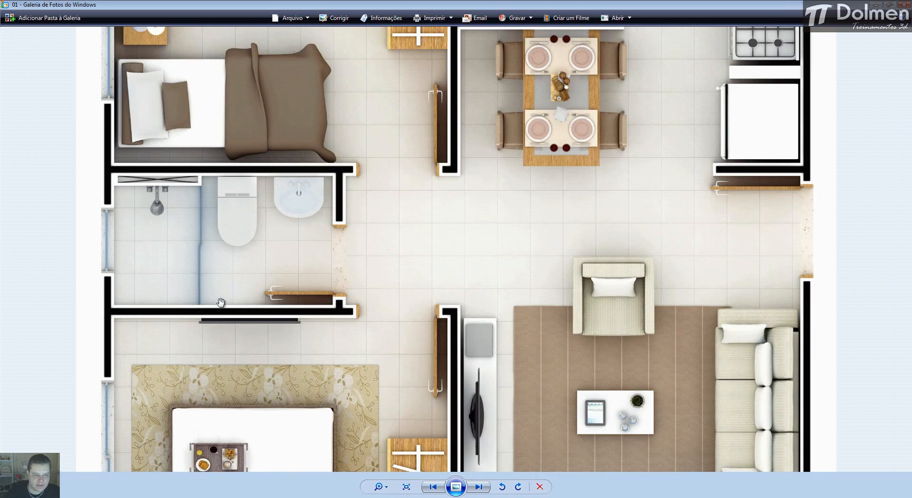
{"action": "left_click_drag", "start_coordinate": [167, 323], "coordinate": [273, 174]}
{"action": "scroll", "coordinate": [205, 212], "scroll_direction": "up", "scroll_amount": 3}
{"action": "left_click_drag", "start_coordinate": [79, 263], "coordinate": [477, 167]}
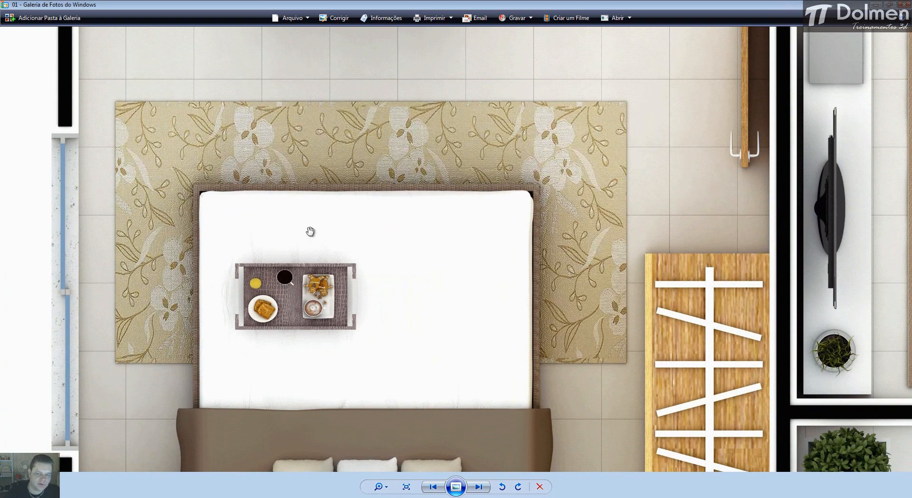
{"action": "scroll", "coordinate": [311, 232], "scroll_direction": "down", "scroll_amount": 4}
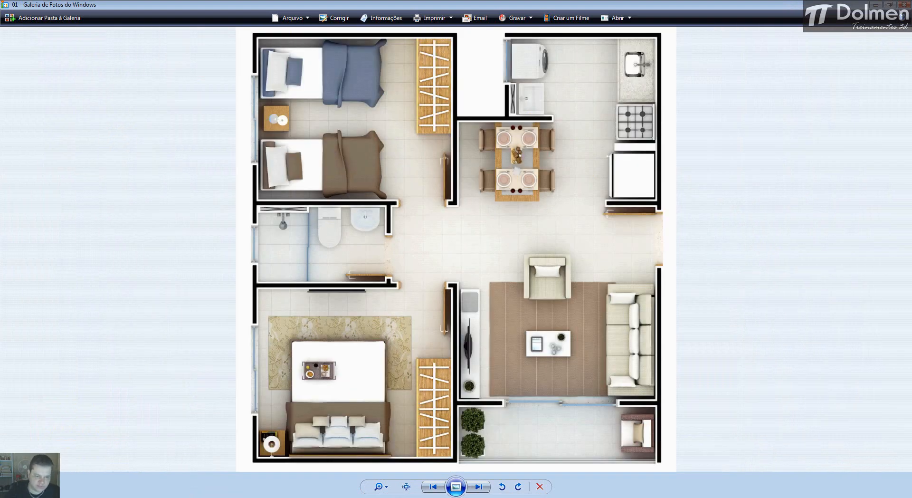
{"action": "left_click", "coordinate": [175, 497]}
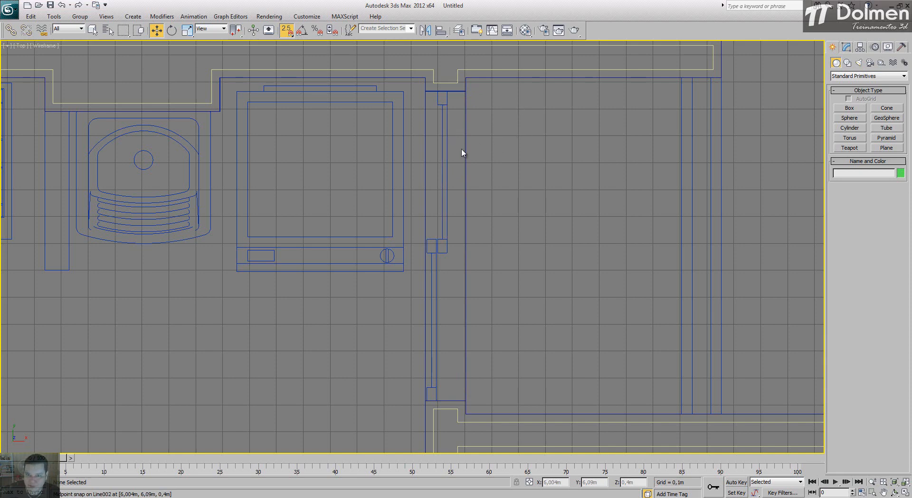
Create a new current layer named Soleira for the window sills
{"action": "left_click", "coordinate": [462, 31]}
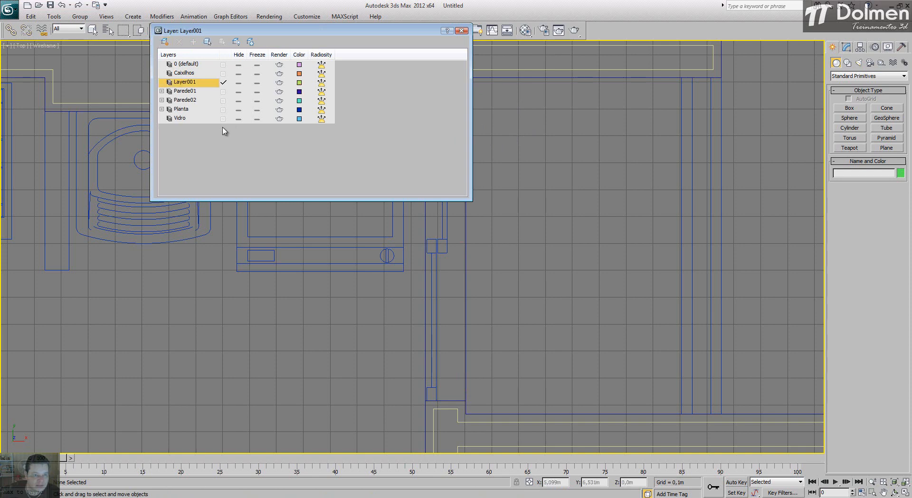
{"action": "left_click", "coordinate": [202, 84]}
{"action": "type", "text": "So"}
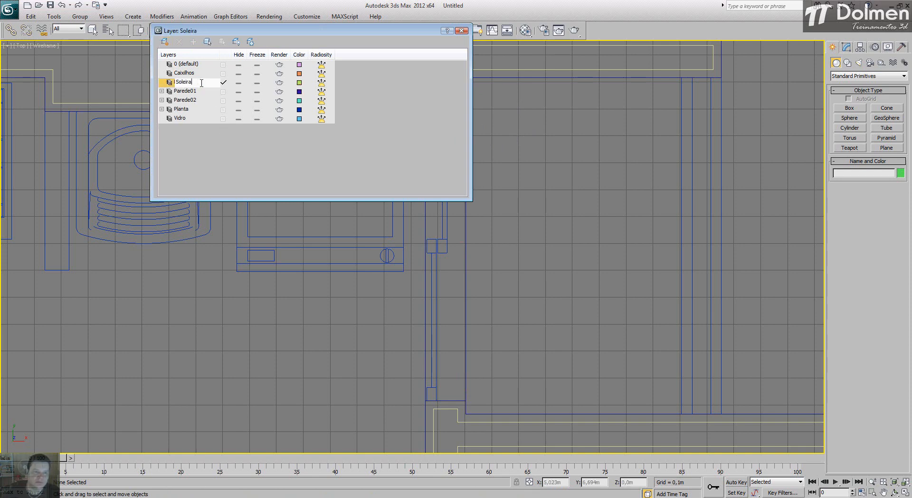
{"action": "type", "text": "leira"}
{"action": "left_click", "coordinate": [235, 140]}
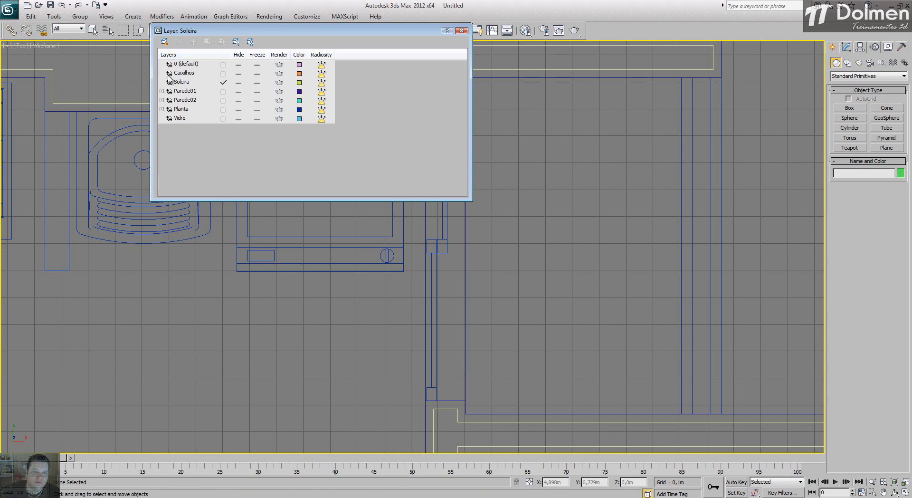
{"action": "left_click", "coordinate": [461, 30]}
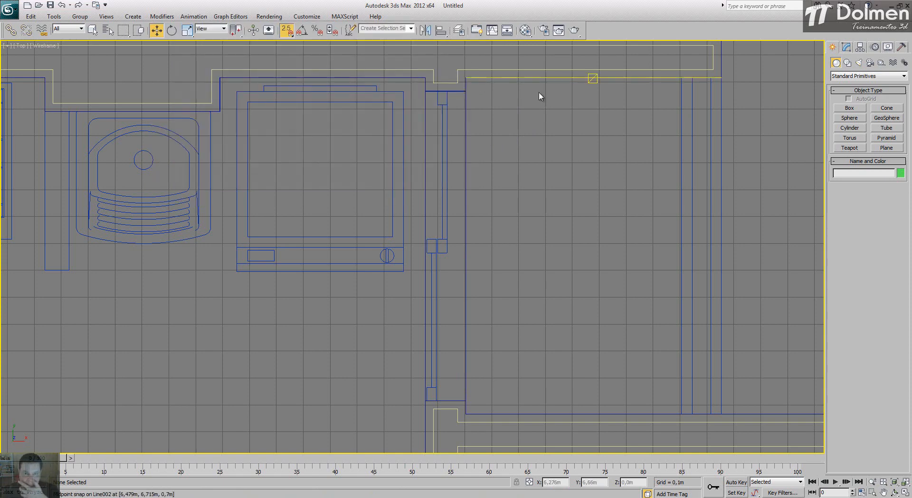
Create a sill box filling the window opening beside the washing machine, 1.15 m long, 0.15 m wide and 0.02 m high
{"action": "left_click", "coordinate": [845, 108]}
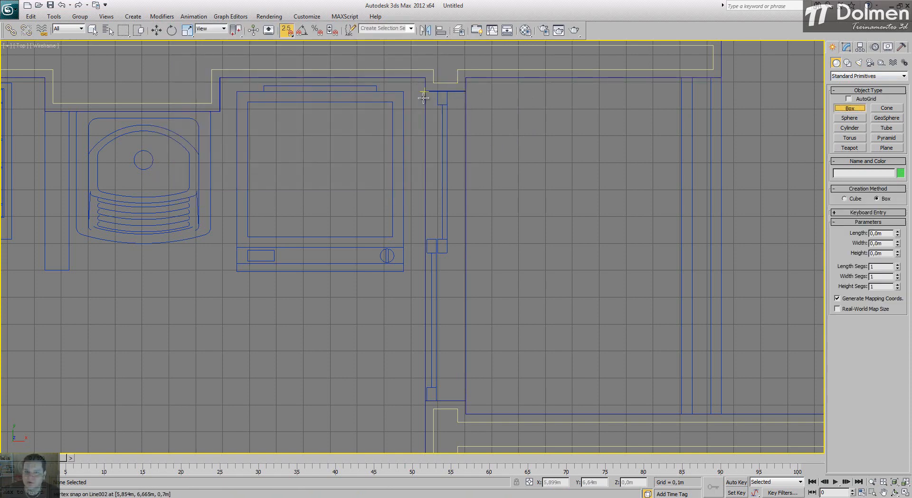
{"action": "left_click_drag", "start_coordinate": [426, 90], "coordinate": [466, 400]}
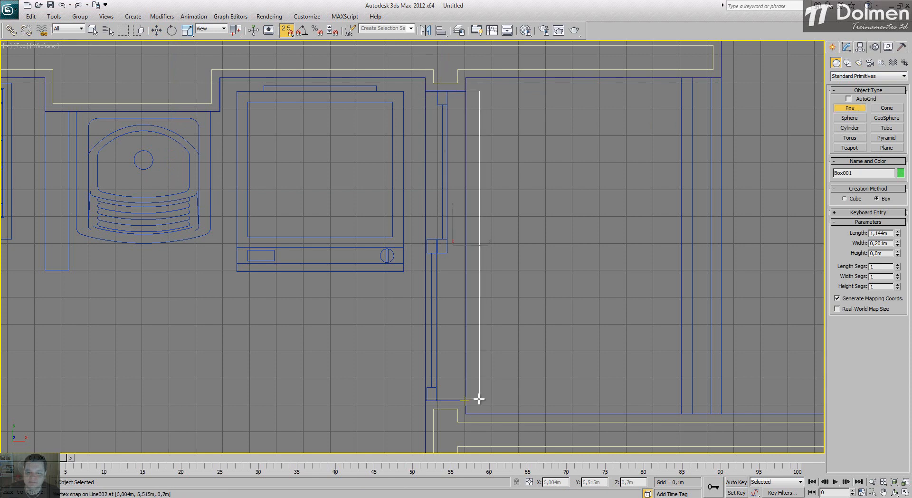
{"action": "left_click", "coordinate": [552, 315]}
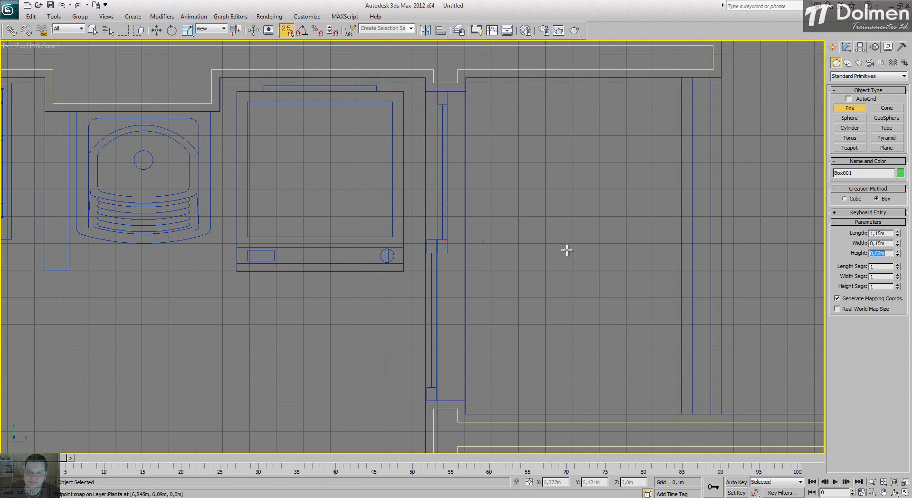
Create a sill box across the twin bedroom's window opening, 1.15 m long, 0.15 m wide and 0.02 m high
{"action": "scroll", "coordinate": [566, 250], "scroll_direction": "down", "scroll_amount": 5}
{"action": "middle_click_drag", "start_coordinate": [638, 269], "coordinate": [459, 199]}
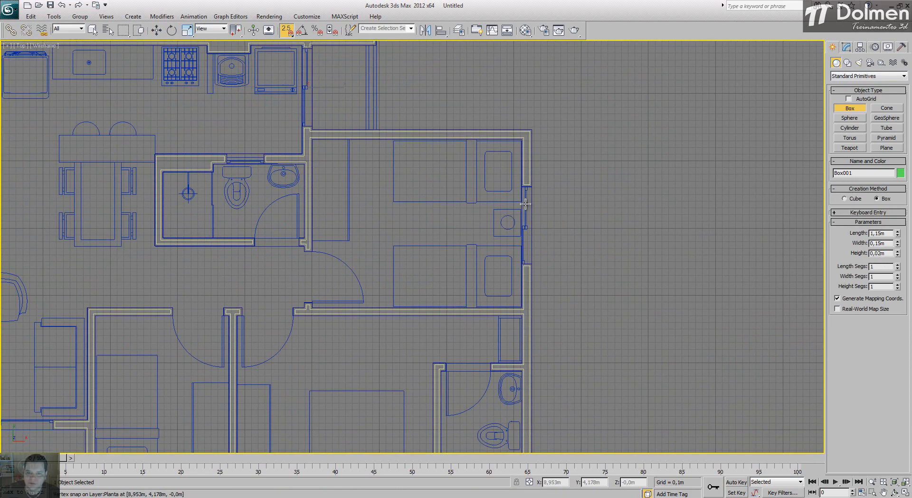
{"action": "scroll", "coordinate": [520, 202], "scroll_direction": "up", "scroll_amount": 8}
{"action": "middle_click_drag", "start_coordinate": [517, 177], "coordinate": [515, 81]}
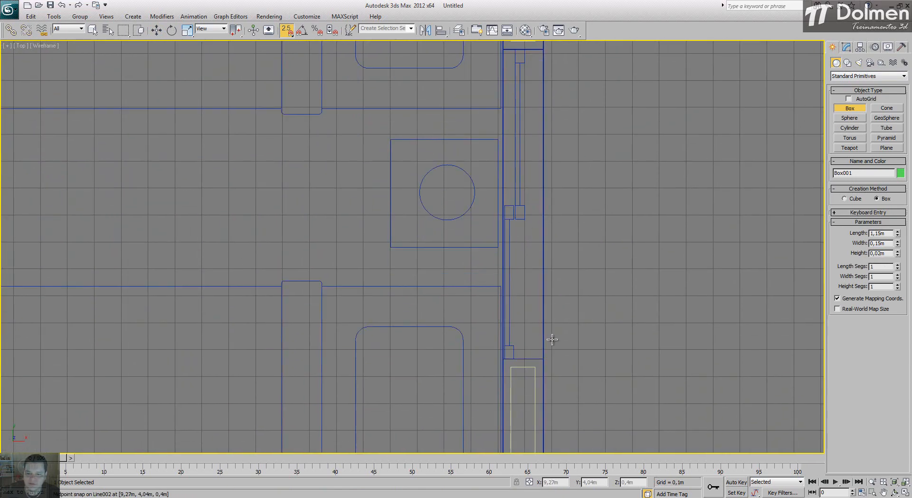
{"action": "middle_click_drag", "start_coordinate": [550, 339], "coordinate": [545, 398]}
{"action": "left_click", "coordinate": [544, 402]}
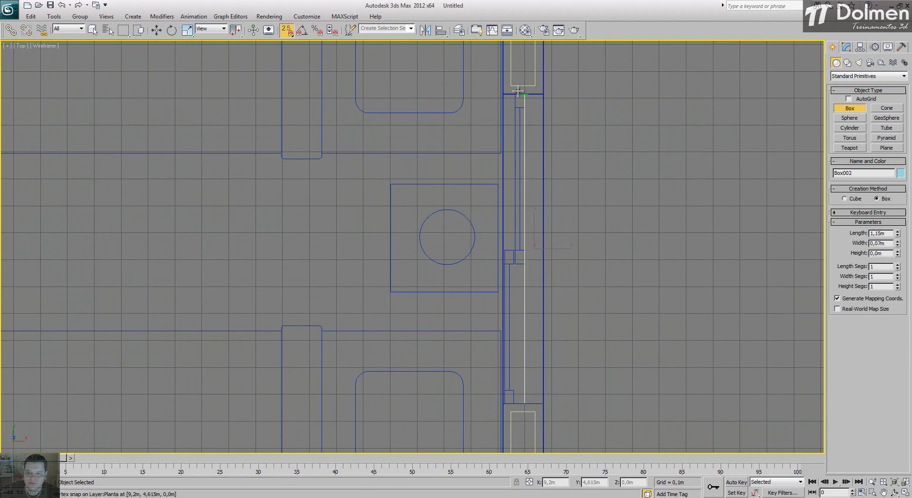
{"action": "left_click", "coordinate": [504, 91]}
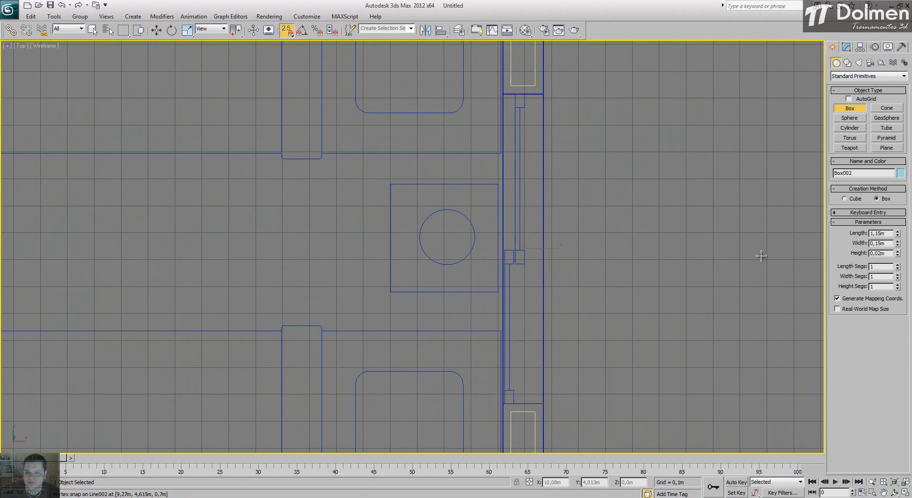
Create 0.02 m high, 0.15 m deep sill boxes in the en-suite shower window, 0.55 m wide, and the double bedroom window, 1.15 m wide
{"action": "scroll", "coordinate": [399, 212], "scroll_direction": "down", "scroll_amount": 5}
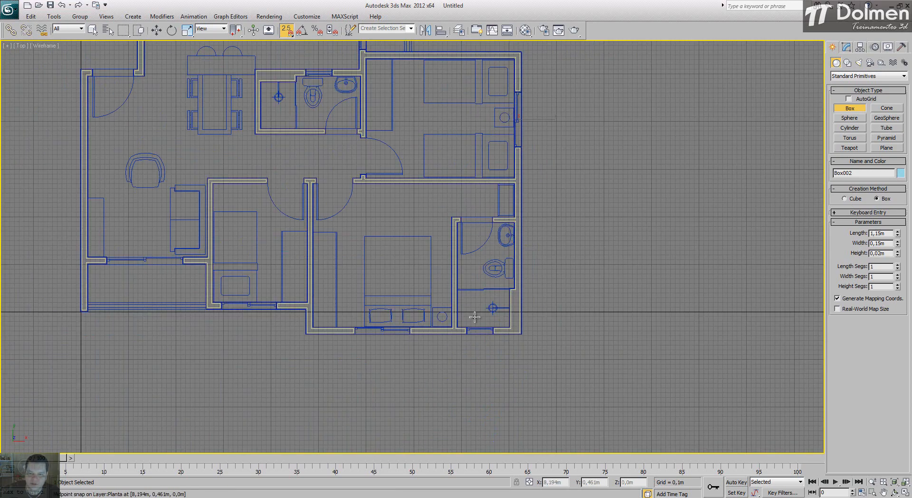
{"action": "scroll", "coordinate": [478, 332], "scroll_direction": "up", "scroll_amount": 5}
{"action": "left_click", "coordinate": [478, 332]}
{"action": "left_click_drag", "start_coordinate": [404, 343], "coordinate": [556, 300]}
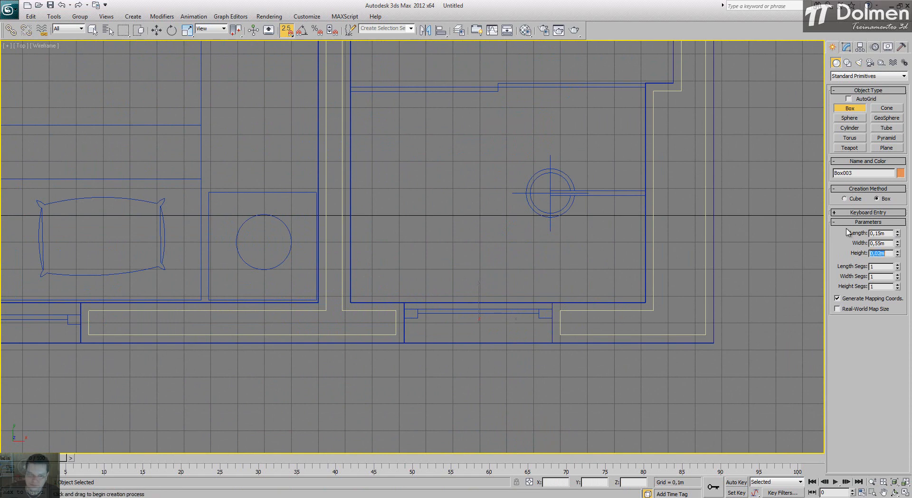
{"action": "middle_click_drag", "start_coordinate": [570, 281], "coordinate": [911, 281]}
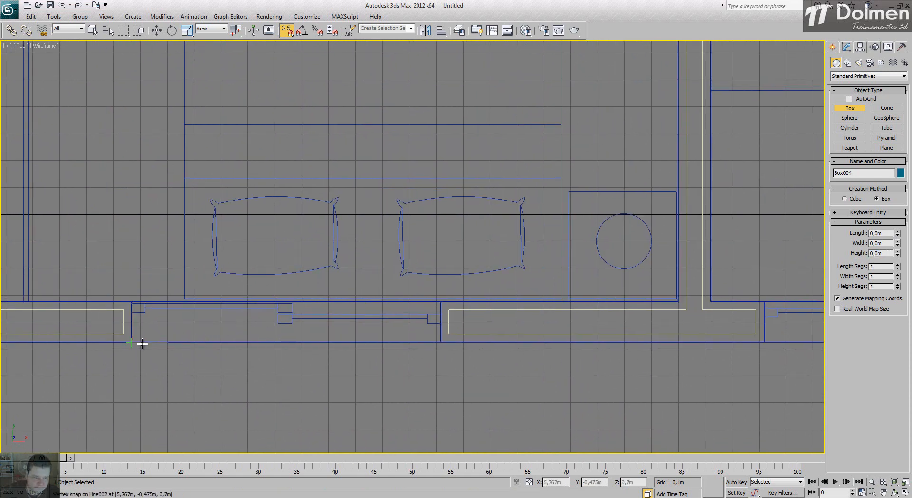
{"action": "left_click_drag", "start_coordinate": [131, 342], "coordinate": [440, 303]}
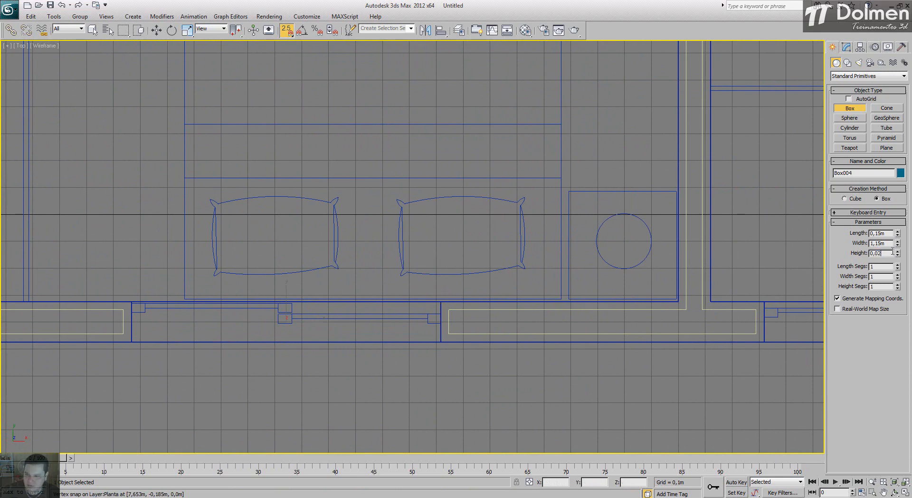
Create 0.02 m high, 0.15 m deep sill boxes in the single bedroom window, 1.15 m wide, and the bathroom window above the toilet, 0.55 m wide
{"action": "scroll", "coordinate": [442, 185], "scroll_direction": "down", "scroll_amount": 6}
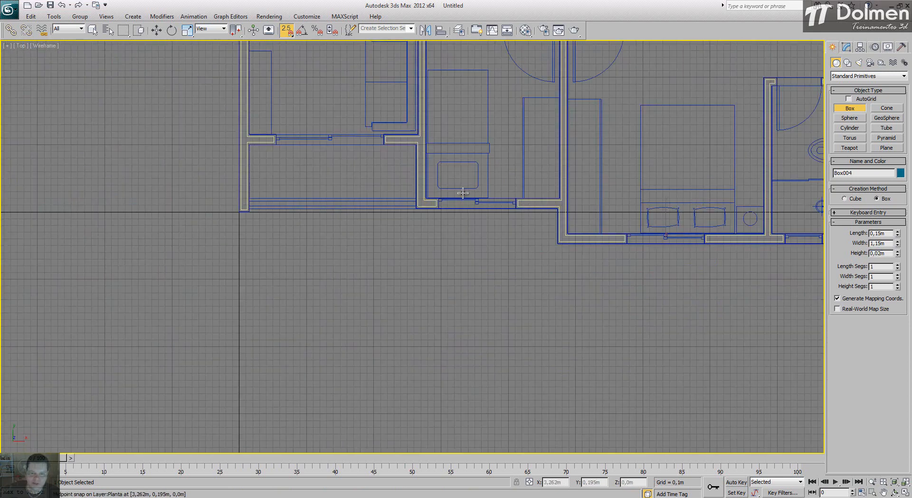
{"action": "scroll", "coordinate": [445, 203], "scroll_direction": "up", "scroll_amount": 6}
{"action": "left_click_drag", "start_coordinate": [420, 222], "coordinate": [728, 180]}
{"action": "left_click", "coordinate": [726, 163]}
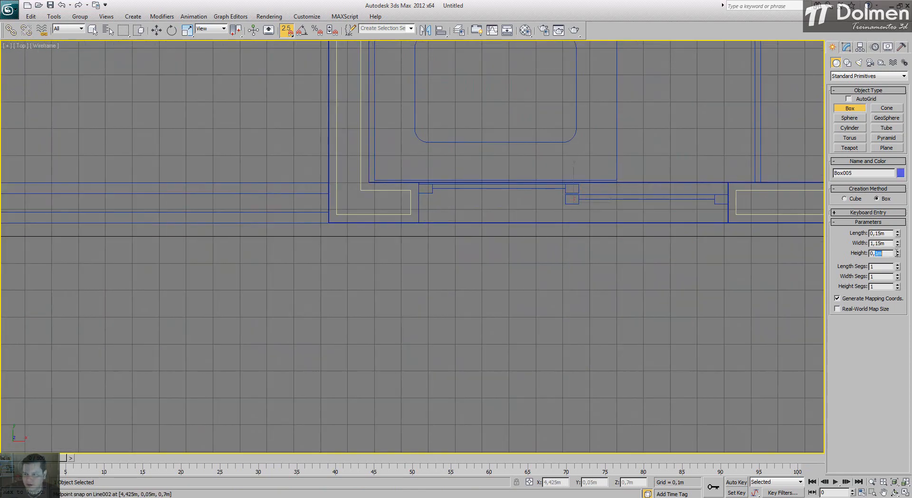
{"action": "scroll", "coordinate": [623, 183], "scroll_direction": "down", "scroll_amount": 6}
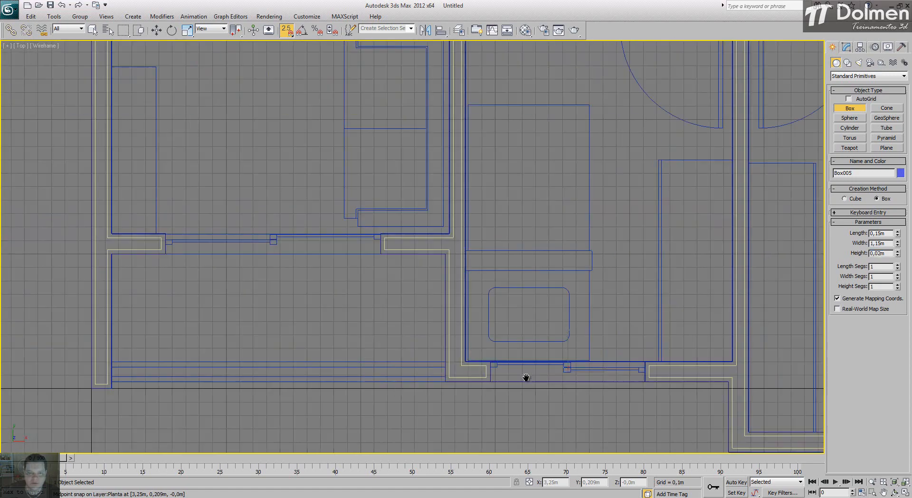
{"action": "scroll", "coordinate": [614, 145], "scroll_direction": "up", "scroll_amount": 6}
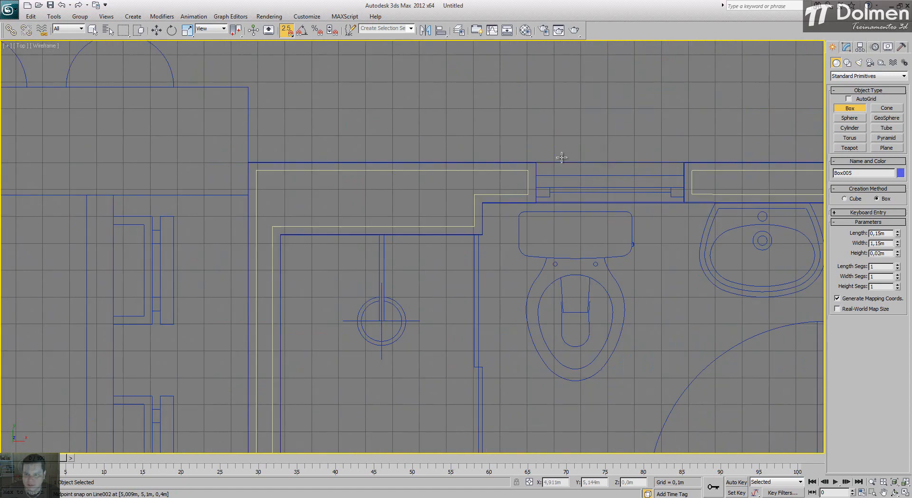
{"action": "left_click_drag", "start_coordinate": [538, 163], "coordinate": [687, 204]}
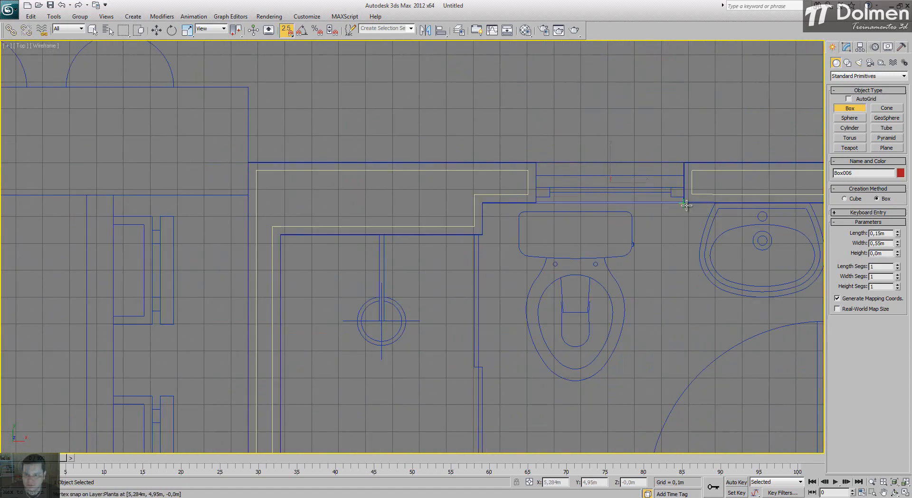
{"action": "left_click", "coordinate": [677, 144]}
Return to the four-viewport layout and freeze both wall objects
{"action": "scroll", "coordinate": [589, 216], "scroll_direction": "down", "scroll_amount": 6}
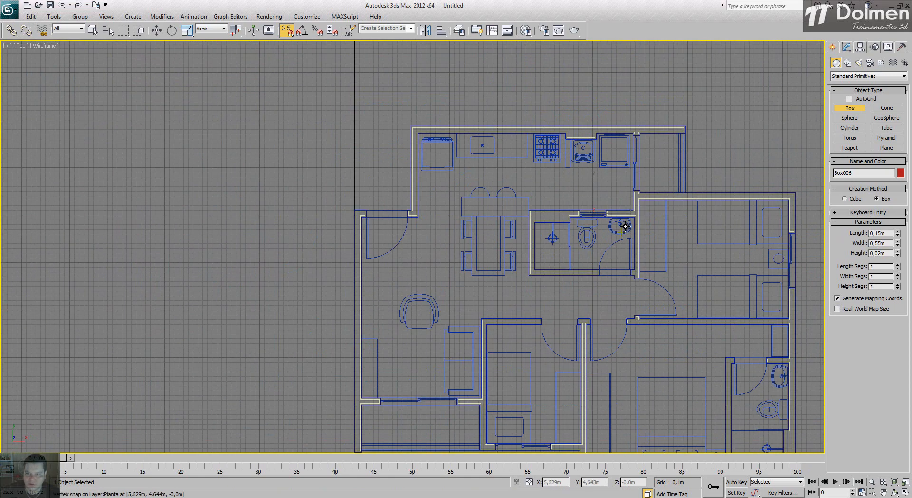
{"action": "middle_click_drag", "start_coordinate": [647, 239], "coordinate": [562, 172]}
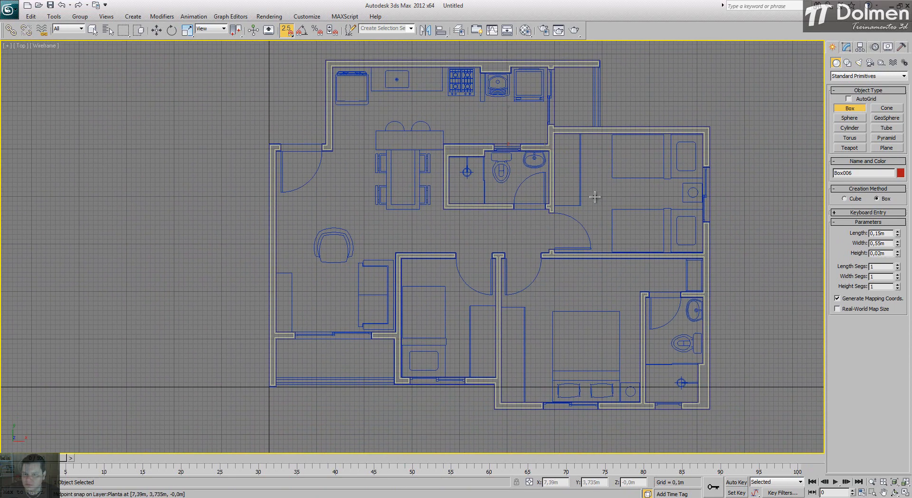
{"action": "key", "text": "w"}
{"action": "key", "text": "alt+w"}
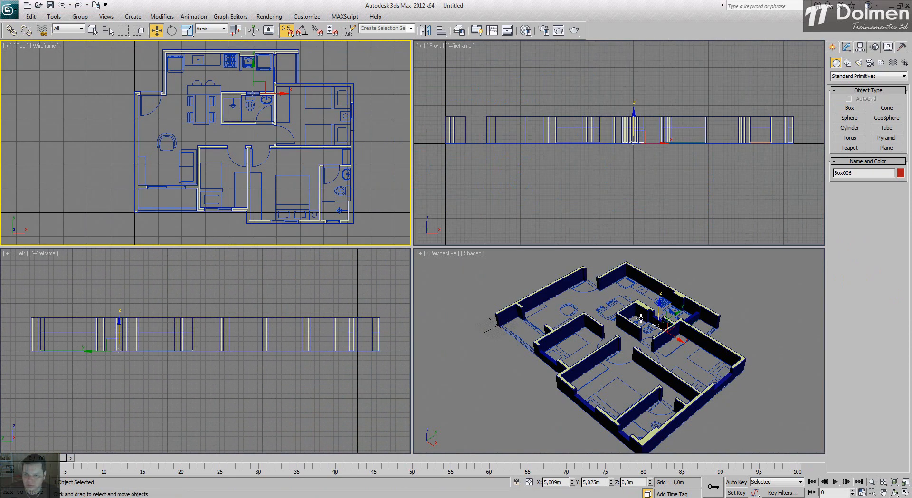
{"action": "left_click", "coordinate": [553, 284], "text": "ctrl"}
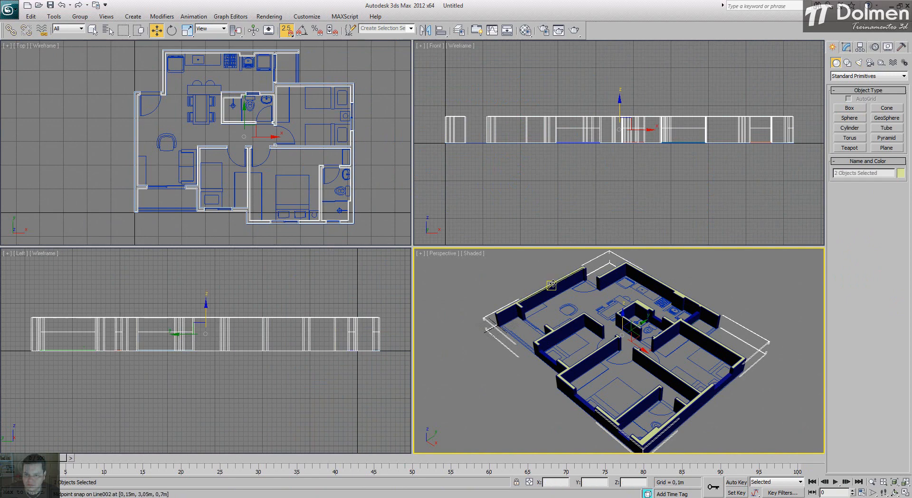
{"action": "right_click", "coordinate": [557, 282]}
{"action": "left_click", "coordinate": [576, 224]}
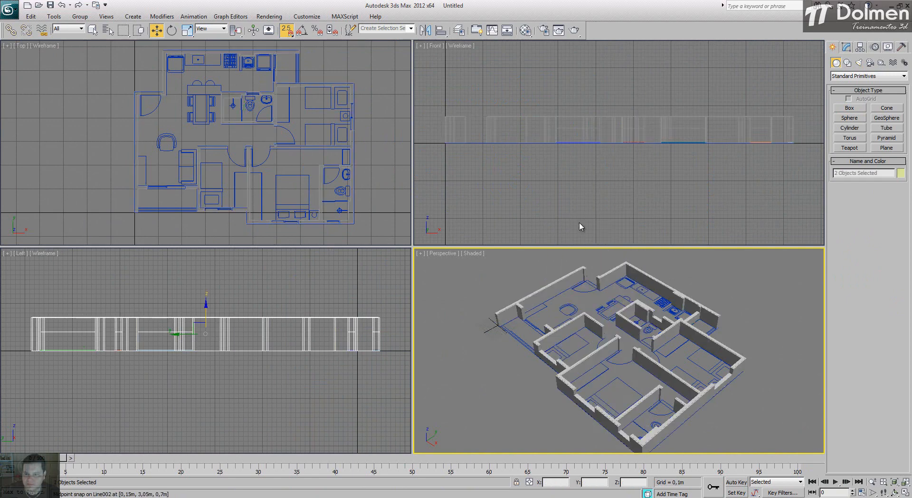
Freeze the floor plan linework
{"action": "left_click", "coordinate": [183, 58]}
{"action": "right_click", "coordinate": [182, 59]}
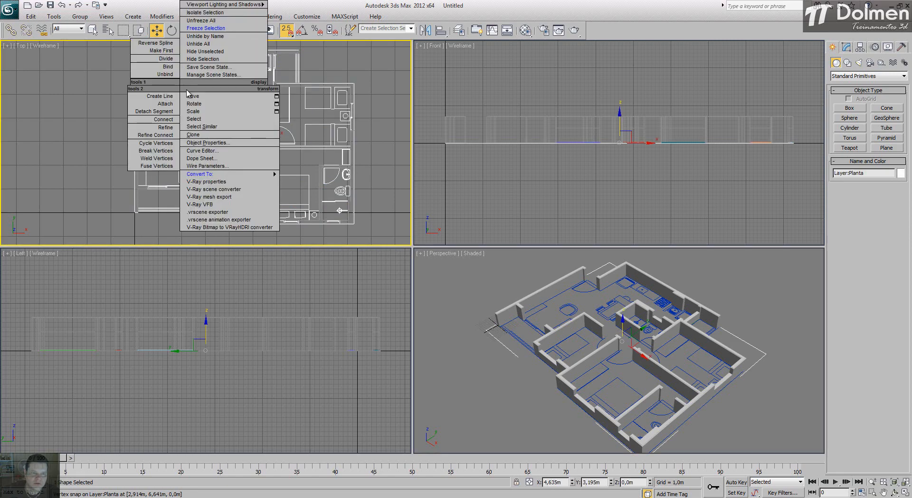
{"action": "left_click", "coordinate": [205, 28]}
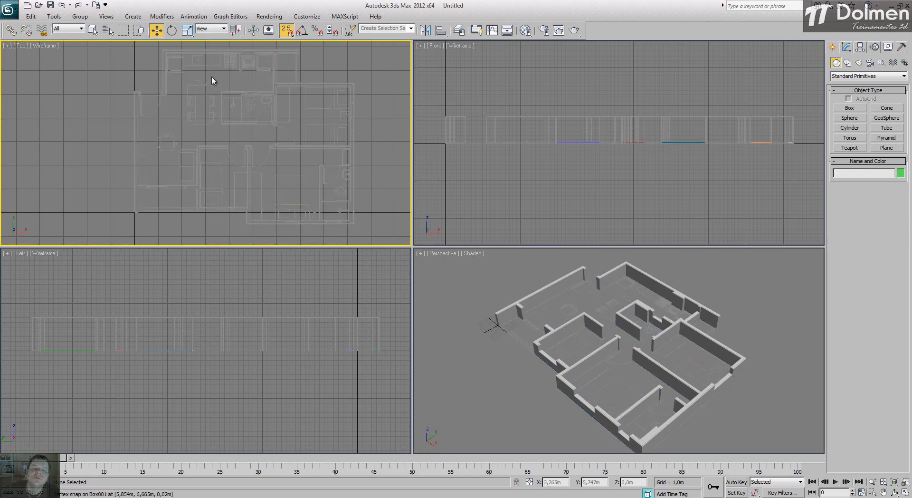
Select all six window sill boxes and raise them together to about the middle of the wall height
{"action": "key", "text": "s"}
{"action": "scroll", "coordinate": [228, 96], "scroll_direction": "down", "scroll_amount": 3}
{"action": "left_click_drag", "start_coordinate": [168, 68], "coordinate": [361, 197]}
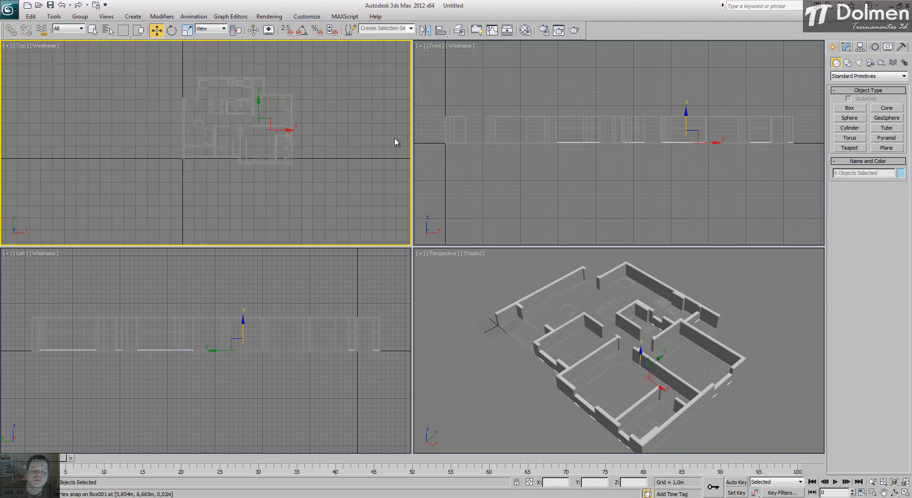
{"action": "mouse_move", "coordinate": [686, 118]}
{"action": "left_mouse_down"}
{"action": "mouse_move", "coordinate": [690, 60]}
{"action": "mouse_move", "coordinate": [686, 112]}
{"action": "left_mouse_up"}
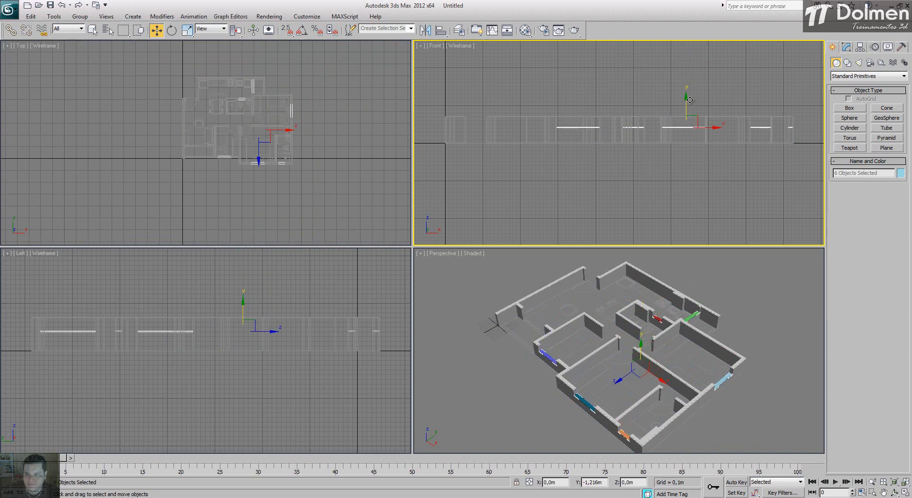
{"action": "scroll", "coordinate": [557, 128], "scroll_direction": "up", "scroll_amount": 3}
{"action": "scroll", "coordinate": [557, 128], "scroll_direction": "up", "scroll_amount": 4}
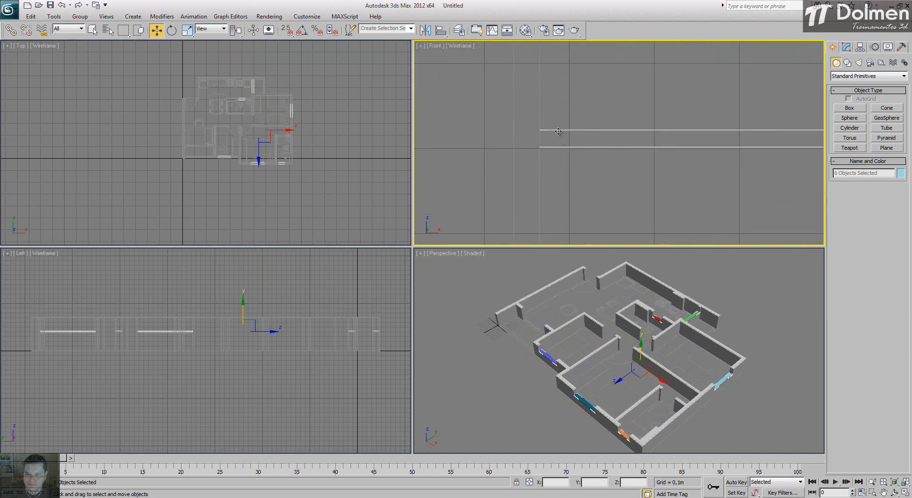
Try to snap the undersides of the six sills onto the low walls beneath the windows
{"action": "left_click_drag", "start_coordinate": [558, 130], "coordinate": [544, 154]}
{"action": "key", "text": "s"}
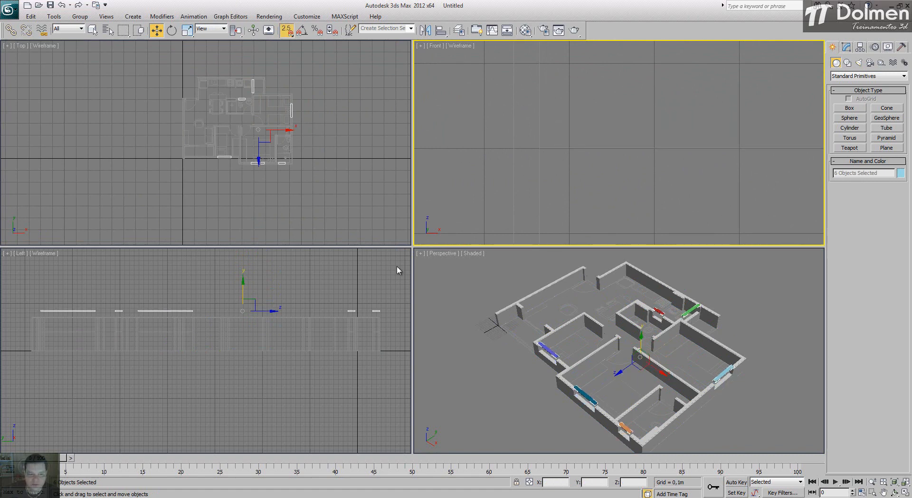
{"action": "left_click_drag", "start_coordinate": [244, 306], "coordinate": [245, 331]}
{"action": "key", "text": "s"}
{"action": "scroll", "coordinate": [132, 335], "scroll_direction": "up", "scroll_amount": 7}
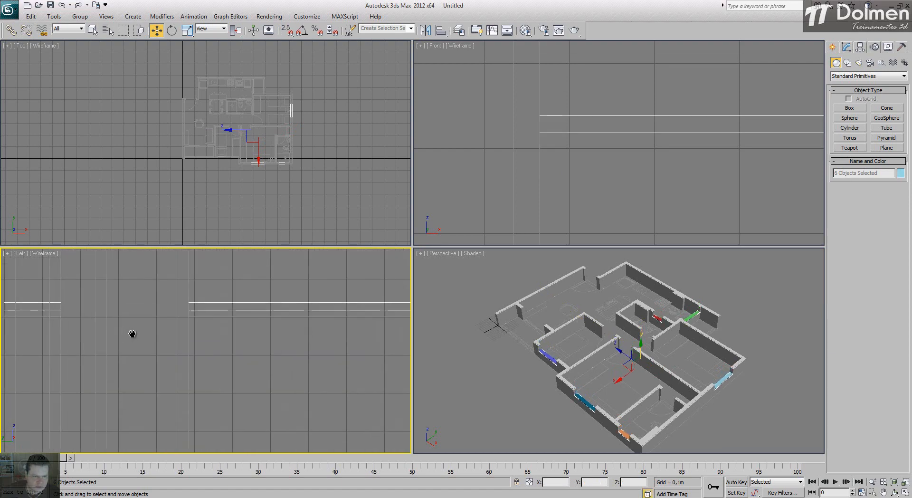
{"action": "scroll", "coordinate": [132, 334], "scroll_direction": "up", "scroll_amount": 2}
{"action": "key", "text": "s"}
{"action": "left_click_drag", "start_coordinate": [213, 300], "coordinate": [219, 291]}
{"action": "key", "text": "s"}
Unfreeze all objects and snap the undersides of the six sills to the tops of the window walls at 0.4 m
{"action": "right_click", "coordinate": [235, 304]}
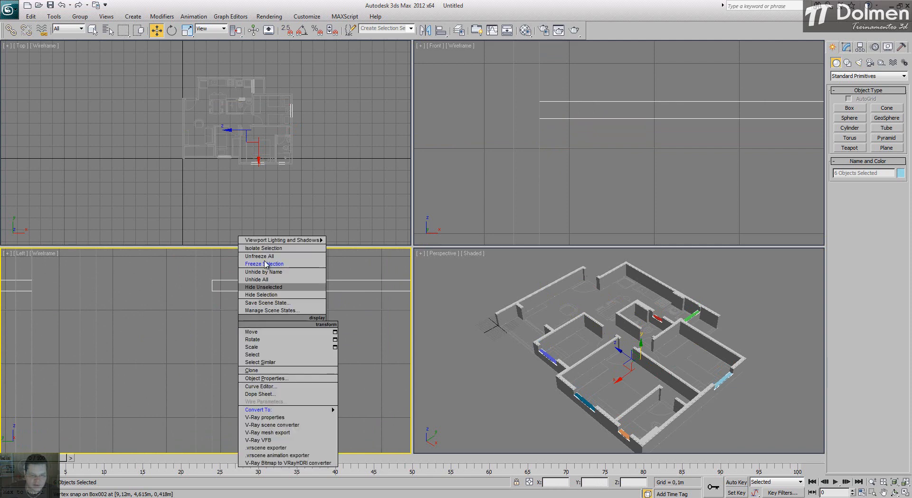
{"action": "left_click", "coordinate": [267, 259]}
{"action": "scroll", "coordinate": [205, 299], "scroll_direction": "up", "scroll_amount": 2}
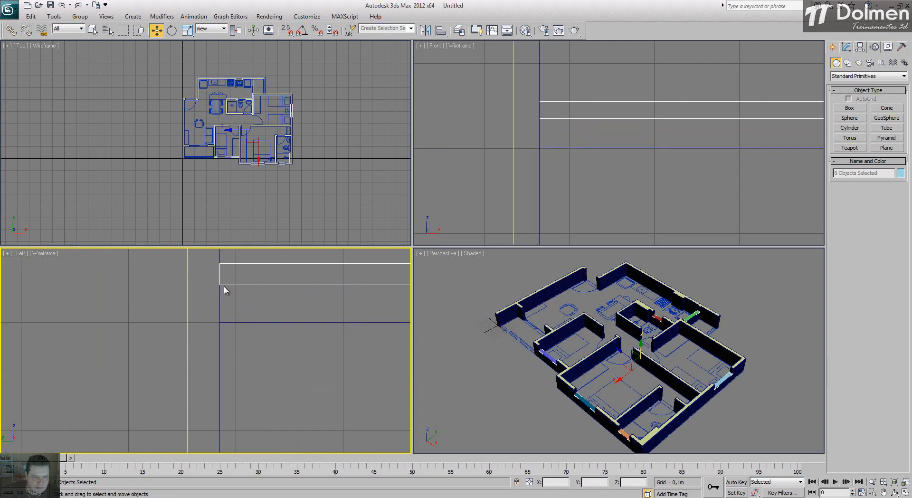
{"action": "key", "text": "s"}
{"action": "left_click_drag", "start_coordinate": [220, 284], "coordinate": [220, 323]}
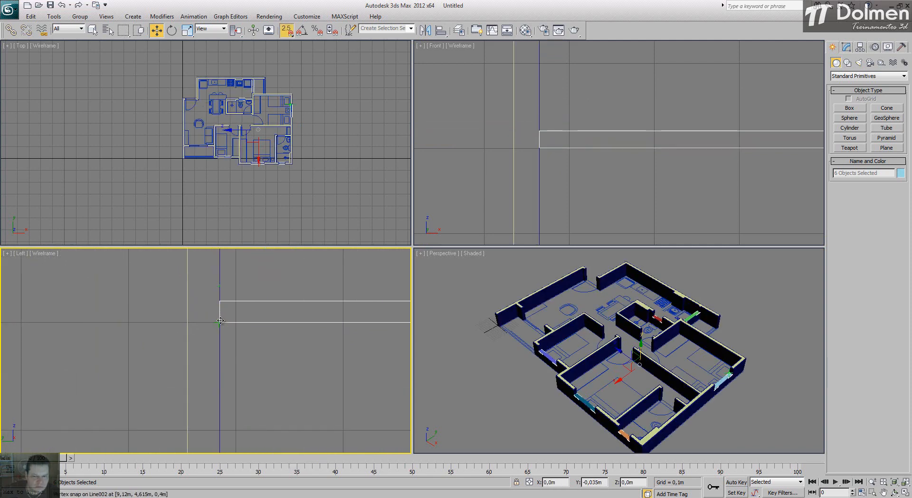
Maximize the perspective view, clear the selection, and hide the layers Parede01, Parede02 and Planta
{"action": "right_click", "coordinate": [758, 323]}
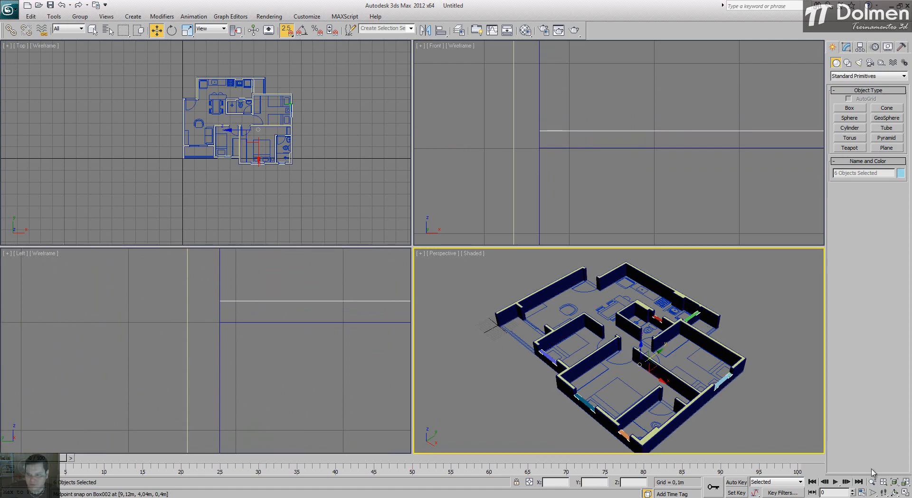
{"action": "left_click", "coordinate": [905, 493]}
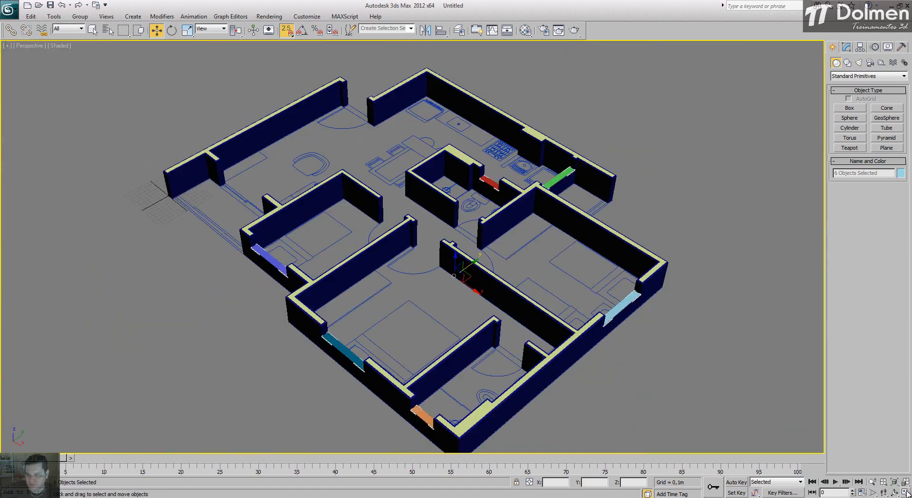
{"action": "left_click", "coordinate": [754, 374]}
{"action": "middle_click_drag", "start_coordinate": [524, 253], "coordinate": [482, 288], "text": "alt"}
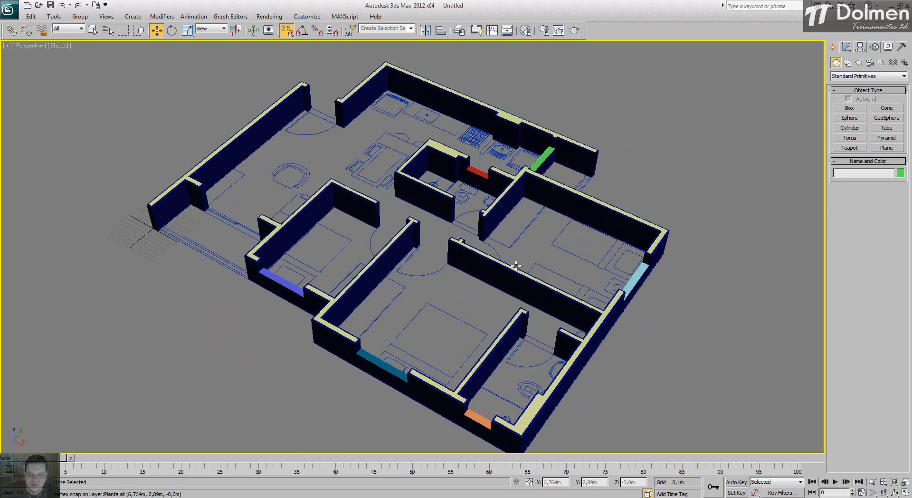
{"action": "left_click", "coordinate": [542, 156]}
{"action": "left_click", "coordinate": [540, 112]}
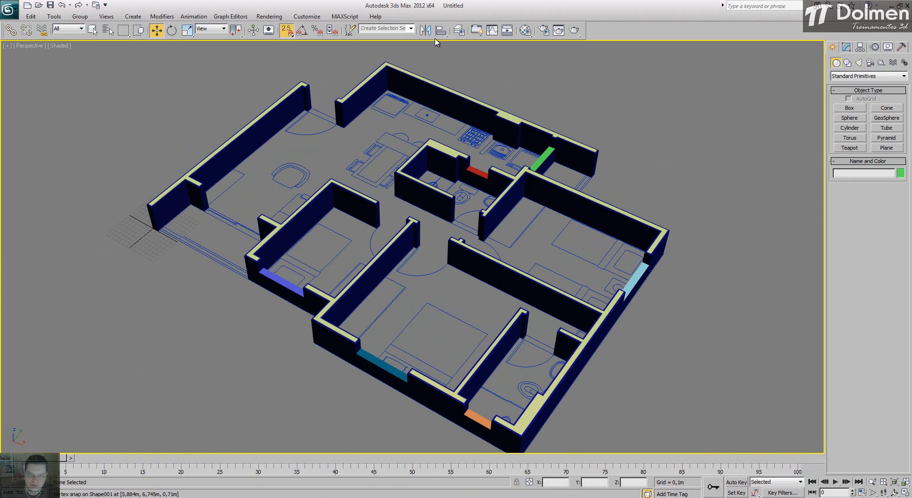
{"action": "left_click", "coordinate": [459, 30]}
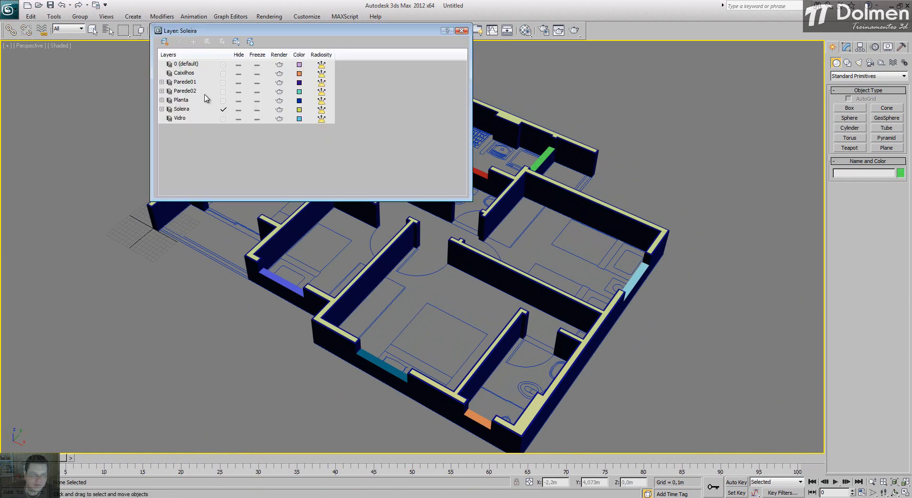
{"action": "left_click", "coordinate": [239, 83]}
{"action": "left_click", "coordinate": [240, 92]}
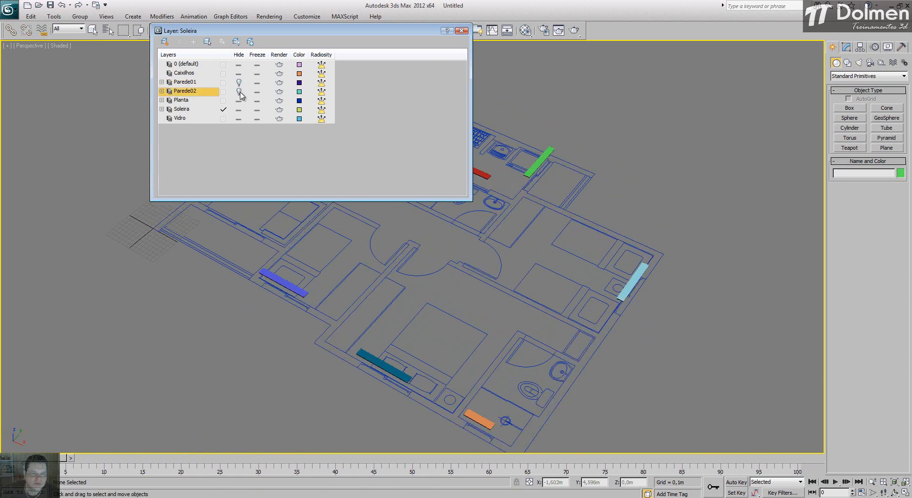
{"action": "left_click", "coordinate": [239, 101]}
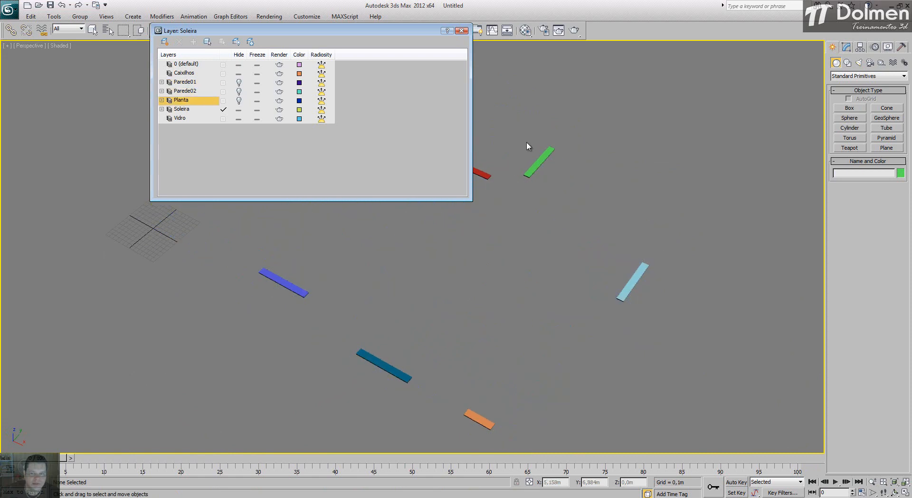
Convert the green sill box near the kitchen and service area to an Editable Poly
{"action": "left_click_drag", "start_coordinate": [347, 34], "coordinate": [181, 29]}
{"action": "middle_click_drag", "start_coordinate": [498, 202], "coordinate": [534, 181]}
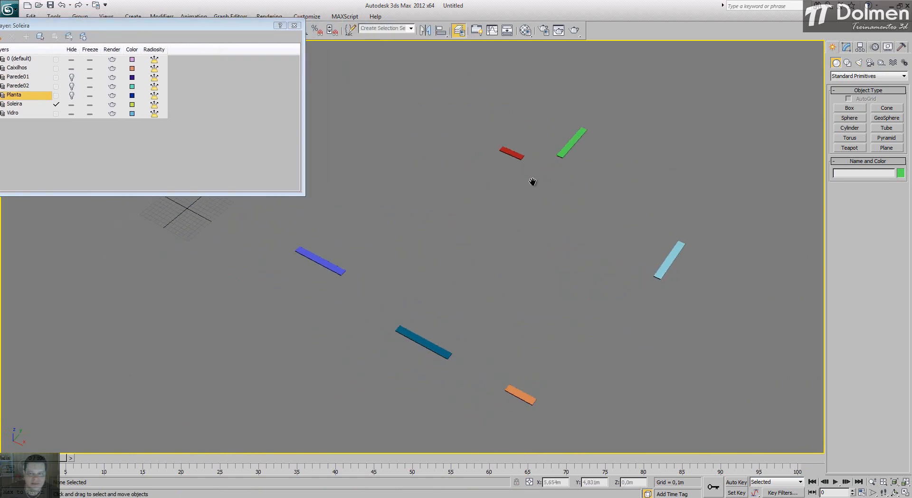
{"action": "scroll", "coordinate": [533, 181], "scroll_direction": "down", "scroll_amount": 3}
{"action": "left_click", "coordinate": [524, 171]}
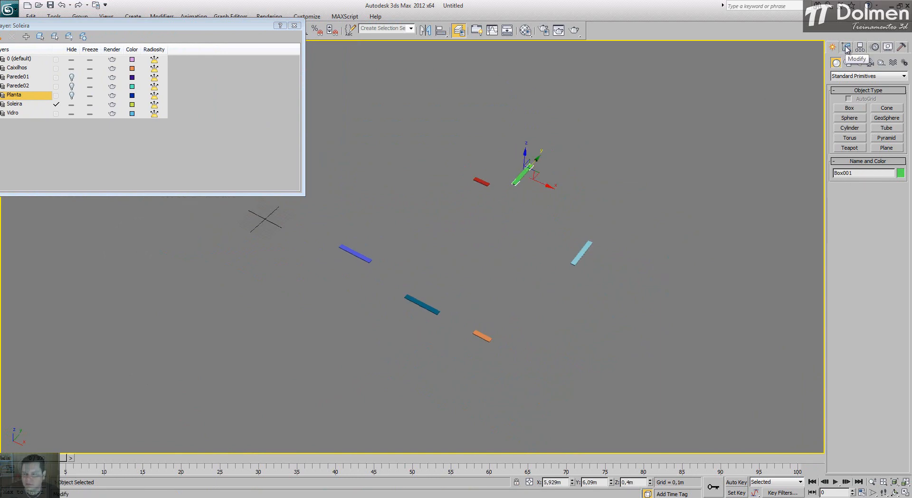
{"action": "right_click", "coordinate": [532, 167]}
{"action": "mouse_move", "coordinate": [571, 254]}
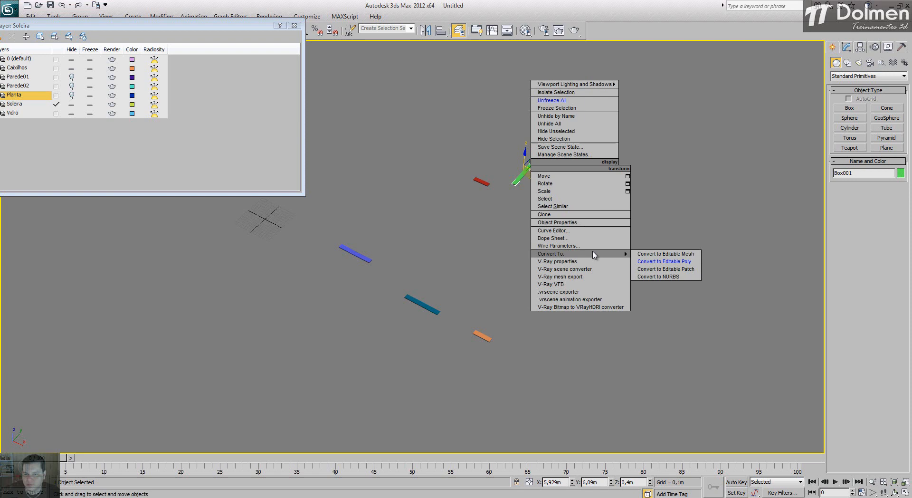
{"action": "left_click", "coordinate": [661, 261]}
Attach the other five window sills to the green one as a single object and deselect it
{"action": "left_click", "coordinate": [844, 276]}
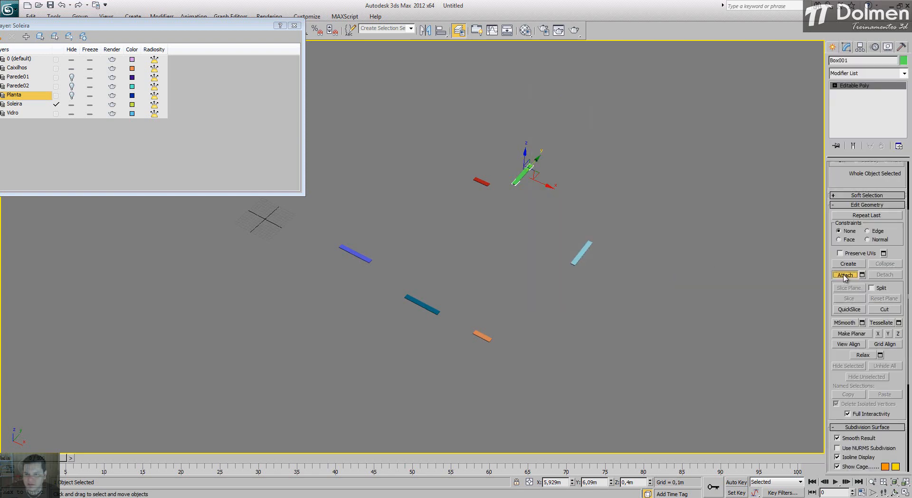
{"action": "left_click", "coordinate": [483, 183]}
{"action": "left_click", "coordinate": [359, 260]}
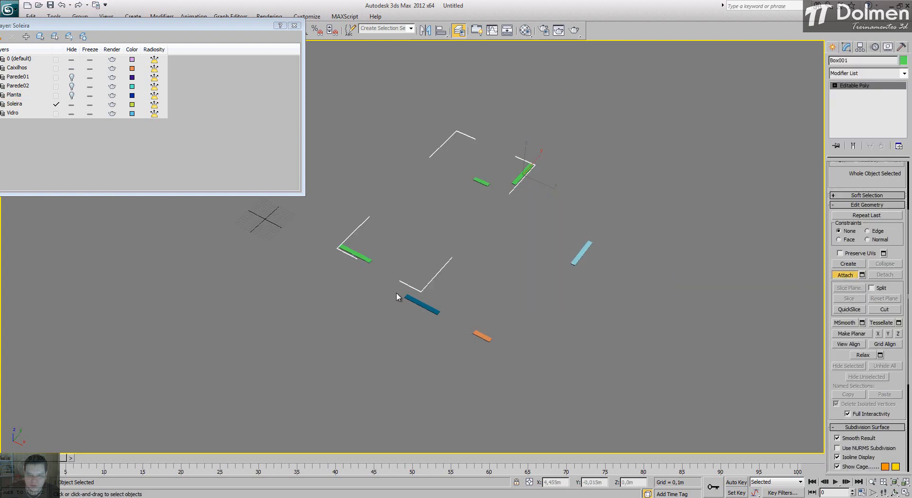
{"action": "left_click", "coordinate": [422, 305]}
{"action": "left_click", "coordinate": [482, 336]}
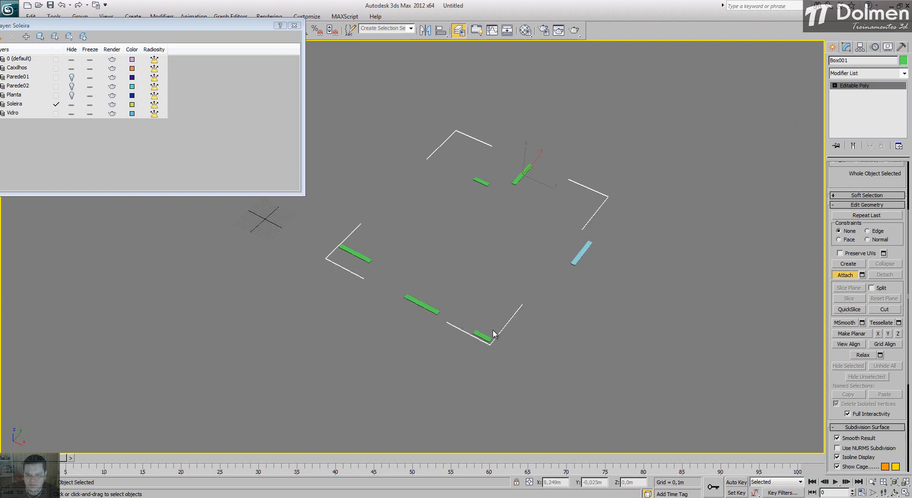
{"action": "left_click", "coordinate": [582, 253]}
{"action": "right_click", "coordinate": [636, 295]}
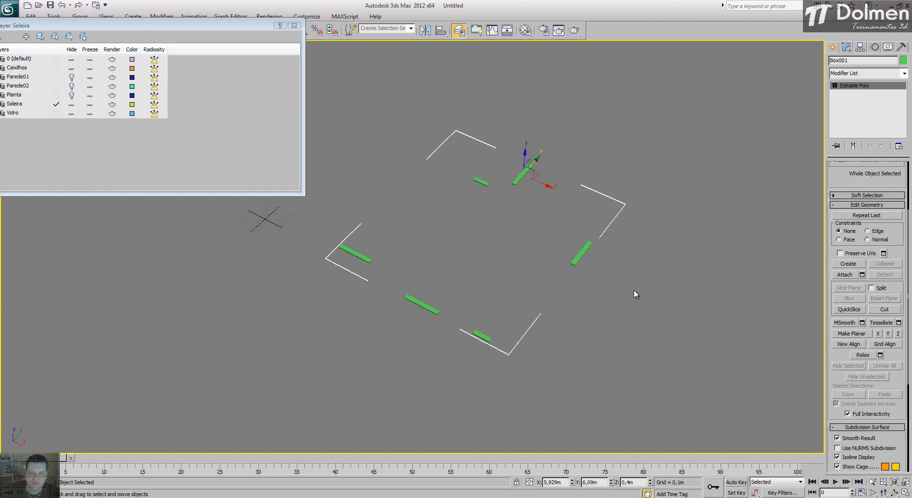
{"action": "left_click", "coordinate": [745, 236]}
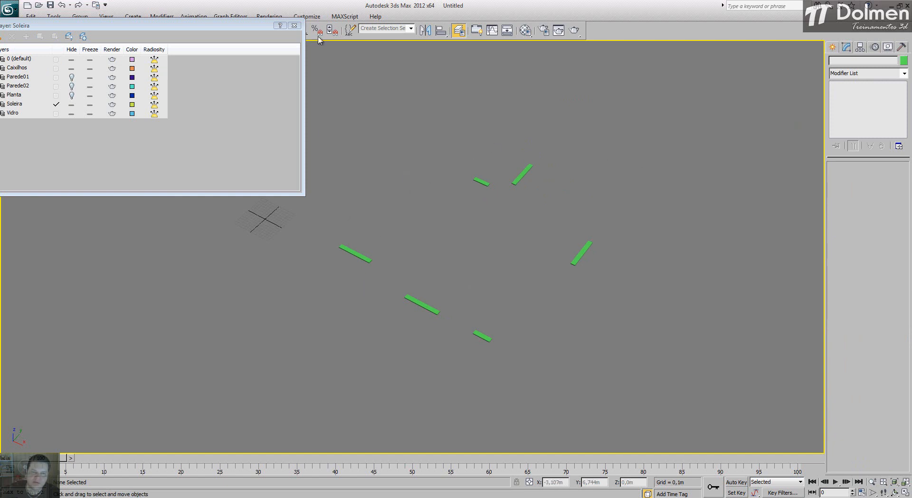
Unhide the wall layer Parede01
{"action": "left_click", "coordinate": [294, 25]}
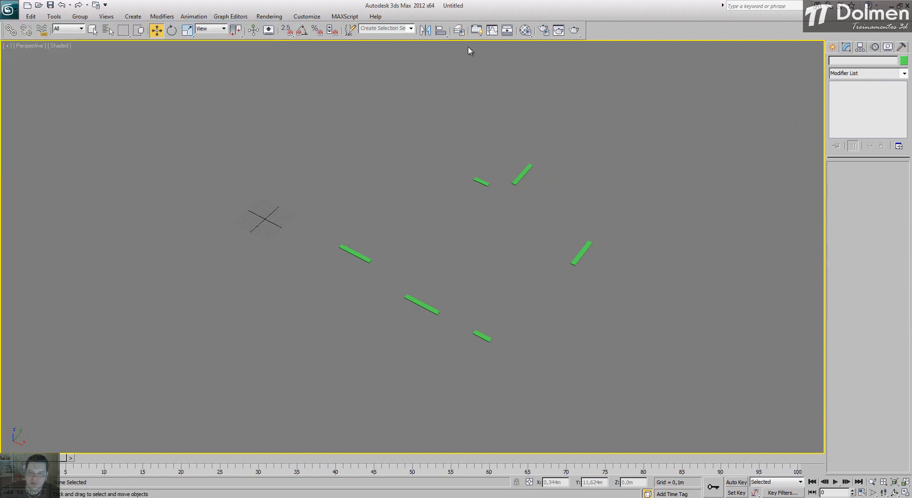
{"action": "left_click", "coordinate": [459, 30]}
{"action": "left_click", "coordinate": [72, 78]}
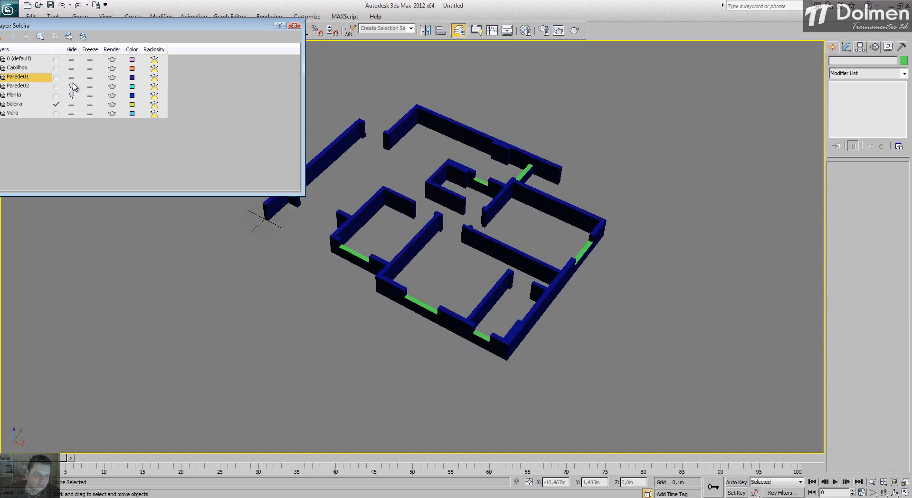
Unhide the Parede02 and Planta layers and make Caixilhos the current layer
{"action": "left_click", "coordinate": [72, 87]}
{"action": "left_click", "coordinate": [72, 95]}
{"action": "left_click_drag", "start_coordinate": [30, 26], "coordinate": [138, 55]}
{"action": "left_click", "coordinate": [131, 97]}
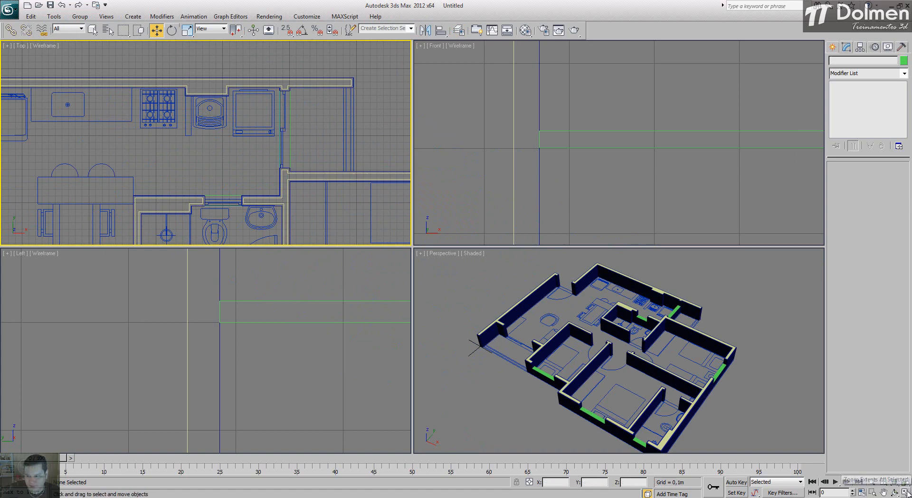
Examine the window openings around the floor plan in the maximized Top view
{"action": "left_click", "coordinate": [905, 492]}
{"action": "scroll", "coordinate": [367, 222], "scroll_direction": "up", "scroll_amount": 3}
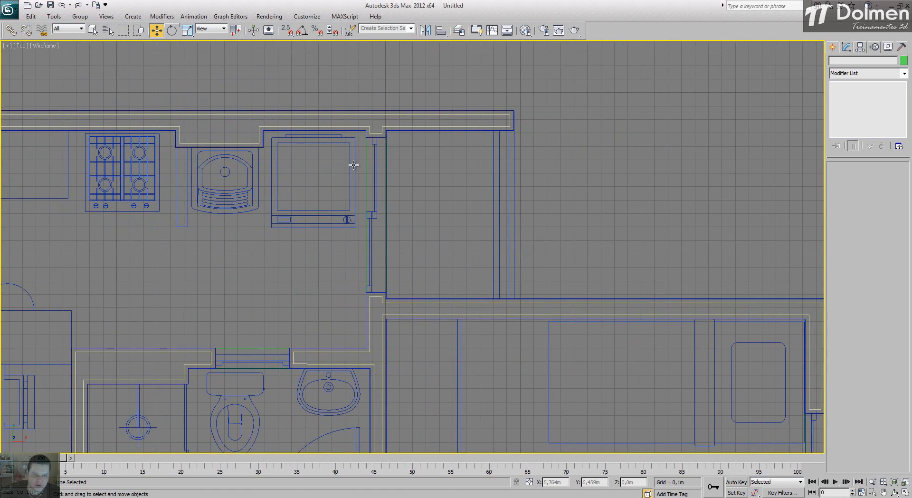
{"action": "scroll", "coordinate": [361, 237], "scroll_direction": "down", "scroll_amount": 2}
{"action": "scroll", "coordinate": [363, 292], "scroll_direction": "up", "scroll_amount": 2}
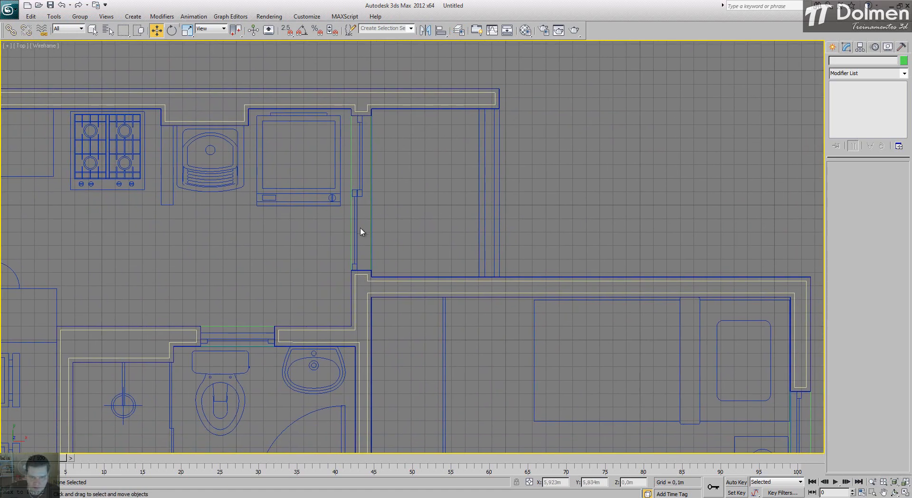
{"action": "middle_click_drag", "start_coordinate": [441, 304], "coordinate": [249, 152]}
{"action": "scroll", "coordinate": [250, 152], "scroll_direction": "down", "scroll_amount": 3}
{"action": "middle_click_drag", "start_coordinate": [342, 223], "coordinate": [398, 215]}
{"action": "middle_click_drag", "start_coordinate": [484, 337], "coordinate": [563, 197]}
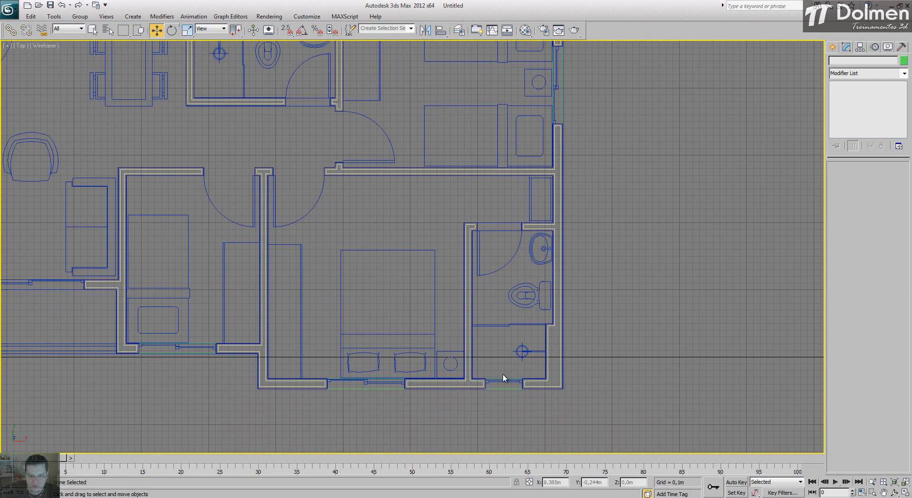
{"action": "middle_click_drag", "start_coordinate": [235, 232], "coordinate": [322, 400]}
{"action": "middle_click_drag", "start_coordinate": [415, 85], "coordinate": [394, 146]}
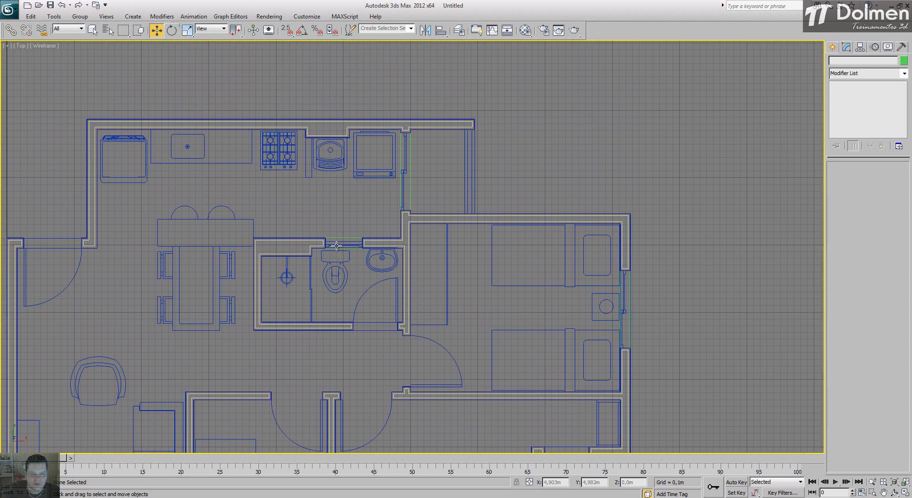
{"action": "middle_click_drag", "start_coordinate": [357, 257], "coordinate": [280, 294]}
Draw a 0,05 × 0,035 m frame box with 0,28 m height, snapped to the plan at the upper end of the kitchen's right-hand window
{"action": "scroll", "coordinate": [335, 181], "scroll_direction": "up", "scroll_amount": 7}
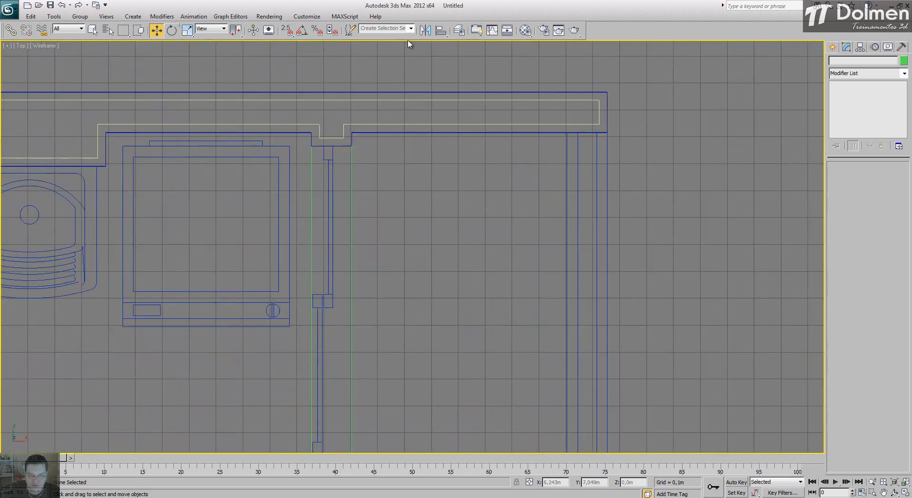
{"action": "left_click", "coordinate": [833, 47]}
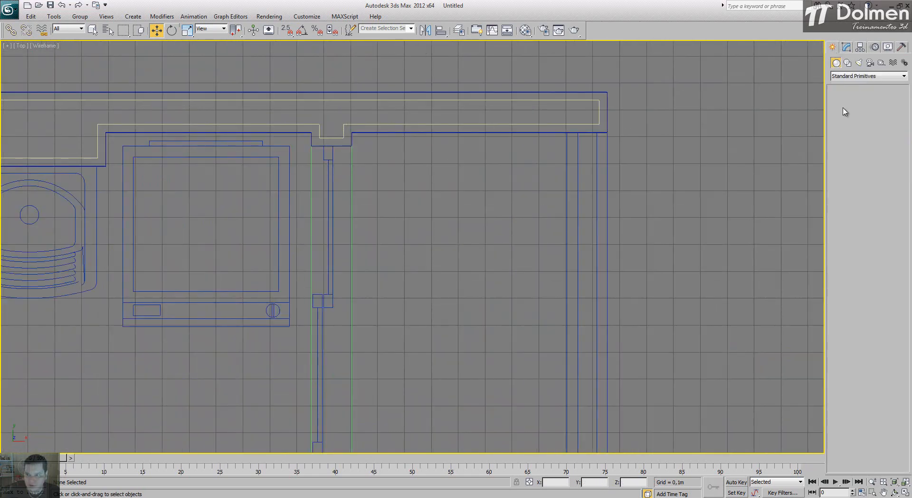
{"action": "left_click", "coordinate": [845, 110]}
{"action": "key", "text": "s"}
{"action": "left_click_drag", "start_coordinate": [324, 146], "coordinate": [338, 163]}
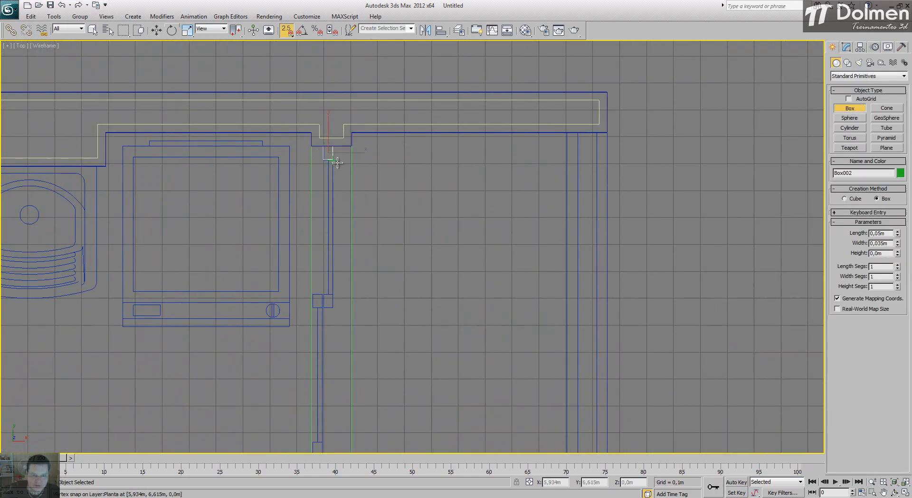
{"action": "left_click", "coordinate": [341, 86]}
{"action": "double_click", "coordinate": [878, 253]}
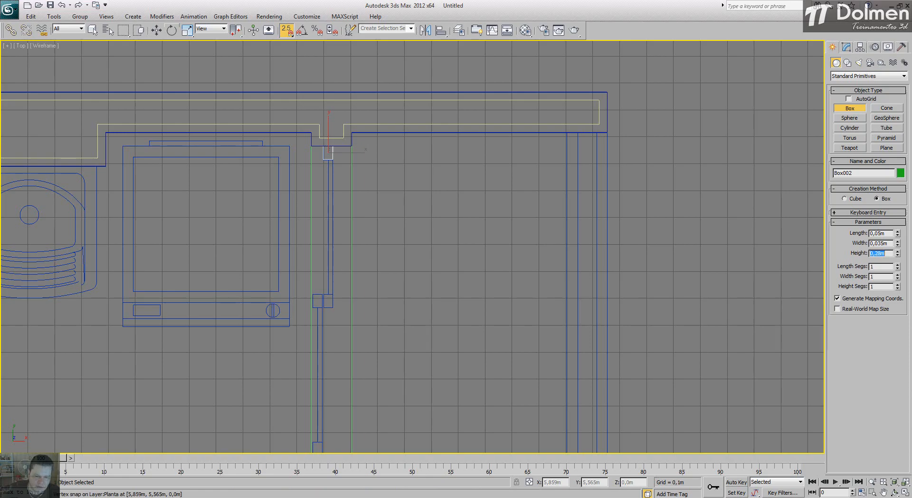
{"action": "key", "text": "alt+Tab"}
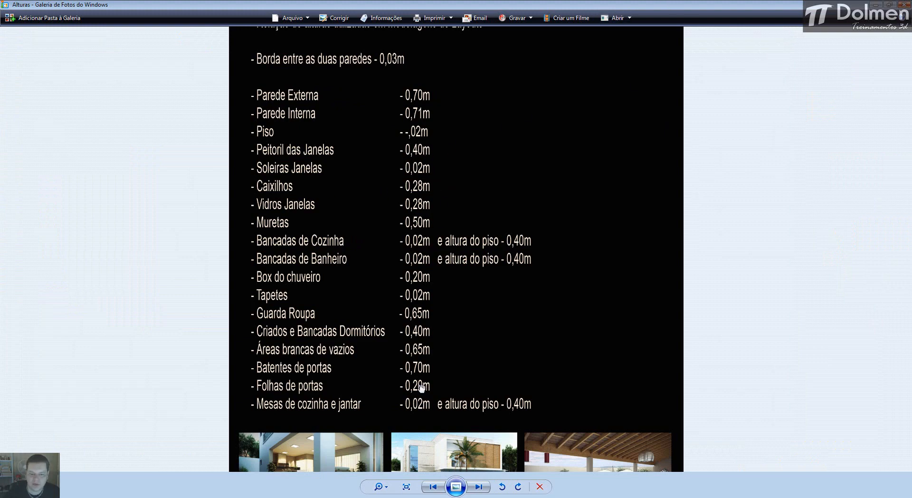
{"action": "key", "text": "alt+Tab"}
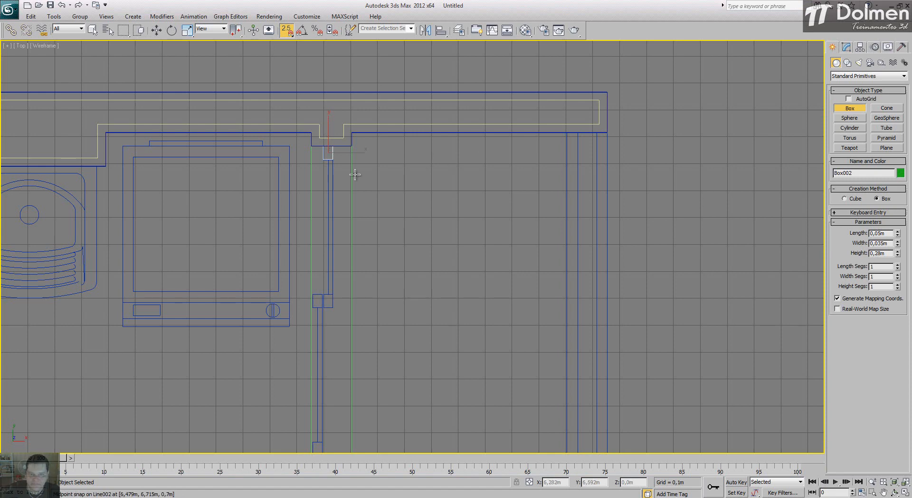
Copy the frame box onto the two middle frame outlines and the lower end of the kitchen window, snapping each copy to the plan
{"action": "key", "text": "w"}
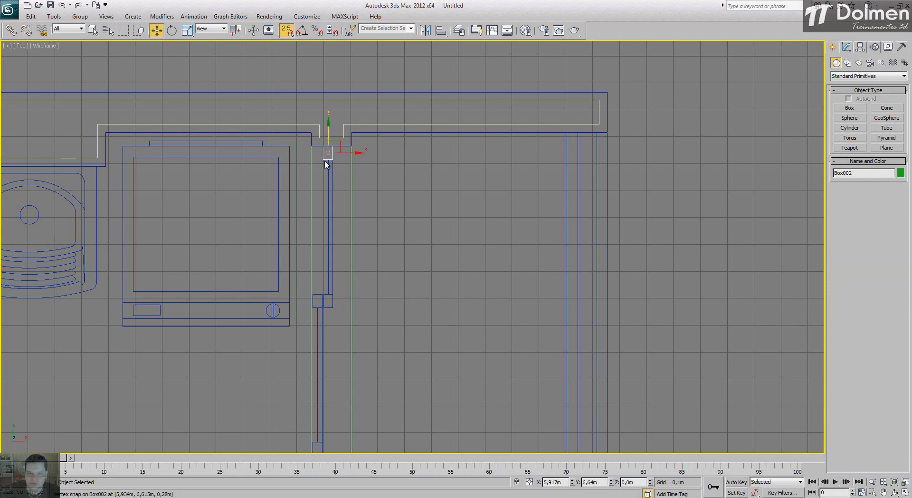
{"action": "key", "text": "s"}
{"action": "left_click_drag", "start_coordinate": [329, 126], "coordinate": [328, 233], "text": "shift"}
{"action": "left_click", "coordinate": [460, 292]}
{"action": "scroll", "coordinate": [346, 299], "scroll_direction": "up", "scroll_amount": 4}
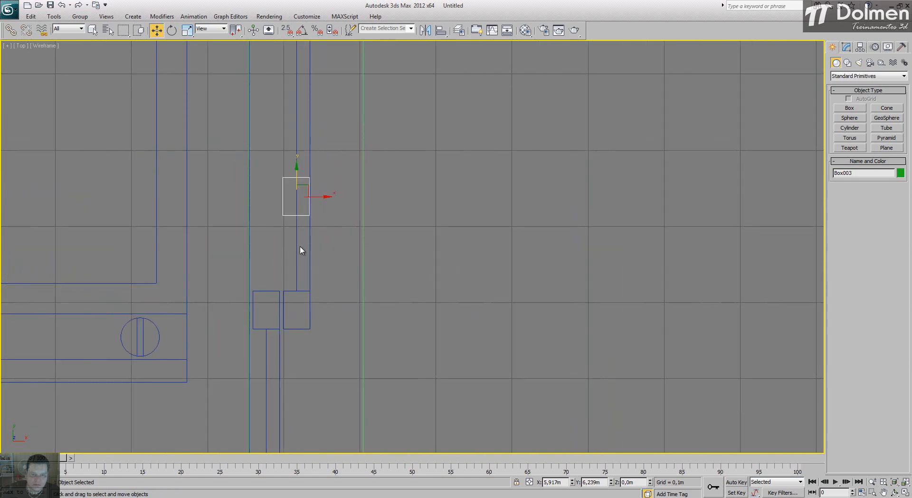
{"action": "key", "text": "s"}
{"action": "left_click_drag", "start_coordinate": [283, 223], "coordinate": [283, 329]}
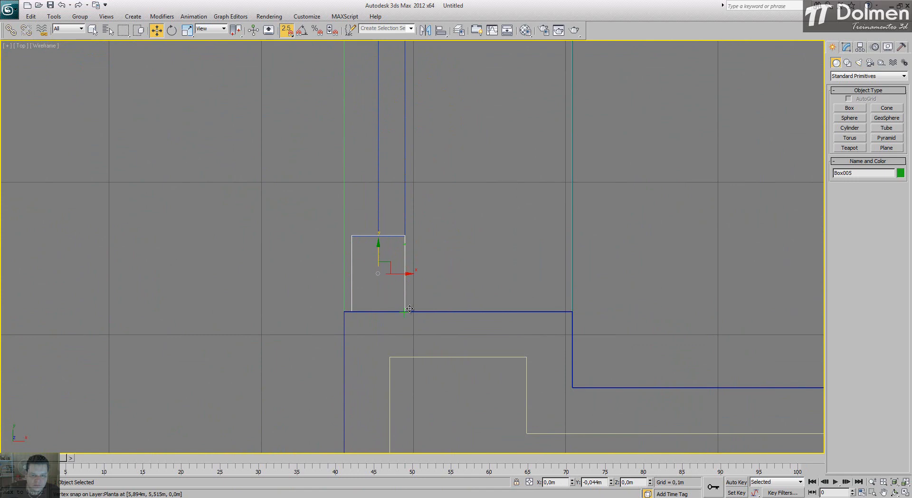
{"action": "scroll", "coordinate": [440, 264], "scroll_direction": "down", "scroll_amount": 5}
{"action": "key", "text": "s"}
{"action": "scroll", "coordinate": [456, 254], "scroll_direction": "down", "scroll_amount": 3}
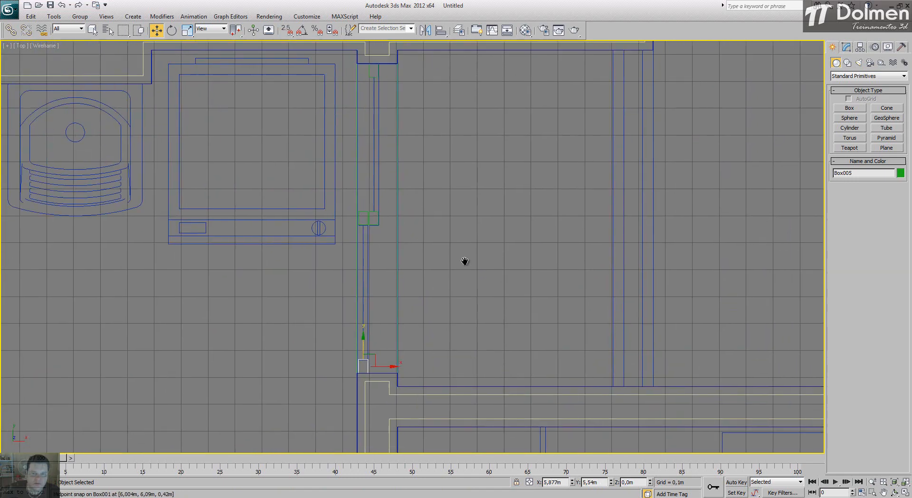
Freeze the floor plan drawing so that only the modelled objects can be selected
{"action": "scroll", "coordinate": [418, 215], "scroll_direction": "up", "scroll_amount": 4}
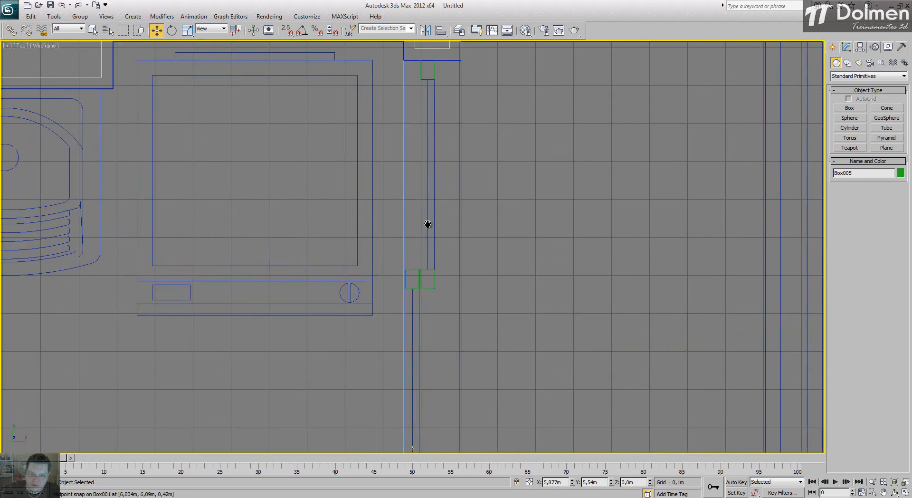
{"action": "scroll", "coordinate": [426, 226], "scroll_direction": "down", "scroll_amount": 1}
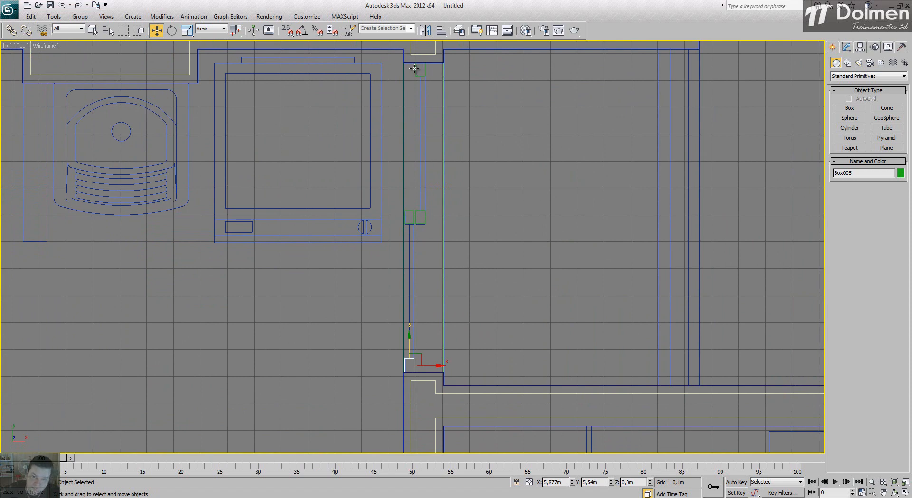
{"action": "left_click", "coordinate": [424, 86]}
{"action": "right_click", "coordinate": [317, 90]}
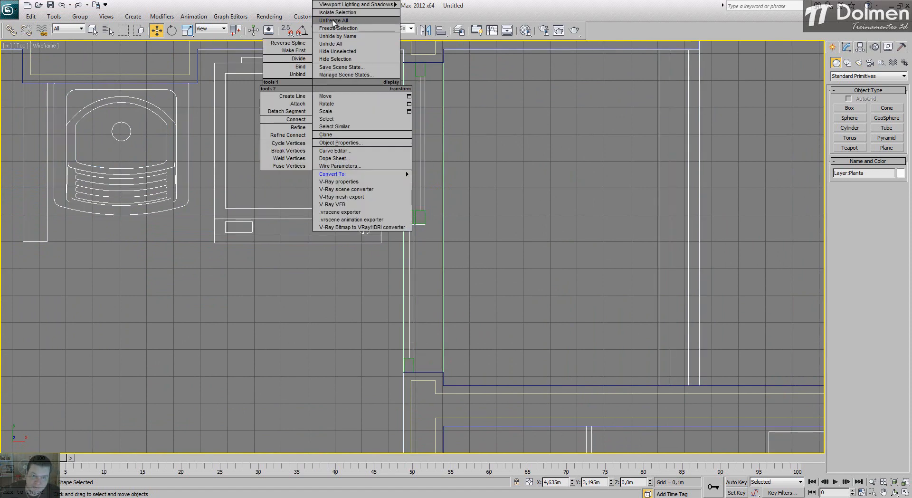
{"action": "left_click", "coordinate": [337, 28]}
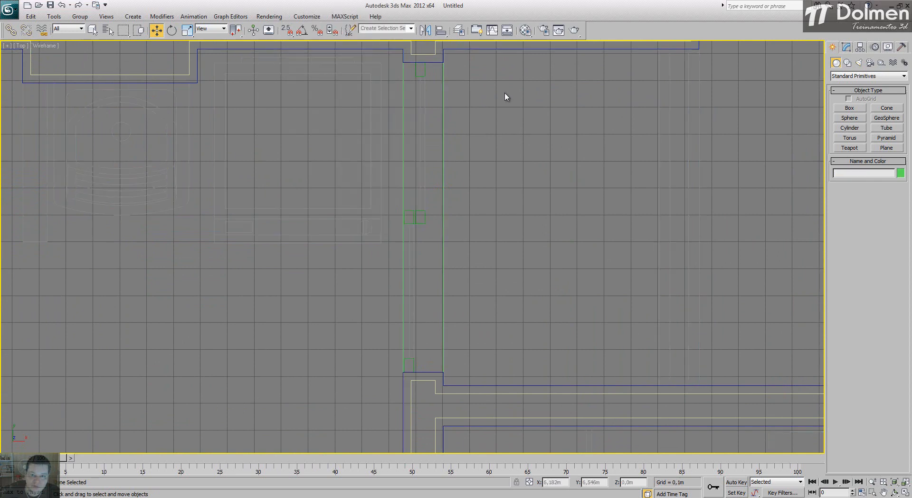
{"action": "left_click", "coordinate": [415, 76]}
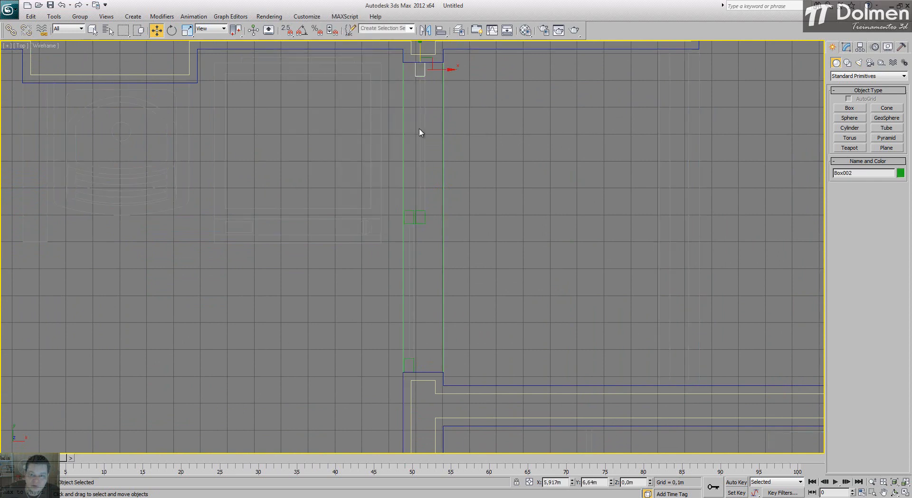
{"action": "left_click", "coordinate": [422, 212], "text": "ctrl"}
{"action": "left_click", "coordinate": [413, 212], "text": "ctrl"}
{"action": "left_click", "coordinate": [409, 362], "text": "ctrl"}
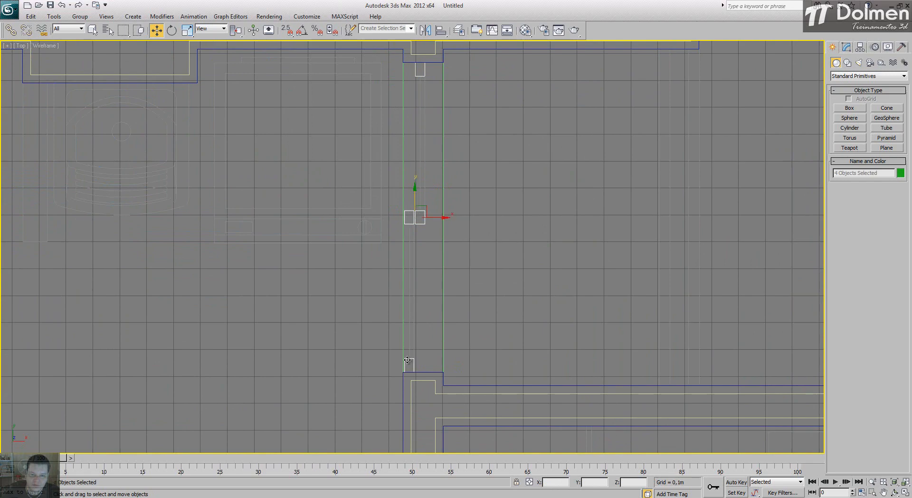
{"action": "scroll", "coordinate": [508, 258], "scroll_direction": "down", "scroll_amount": 10}
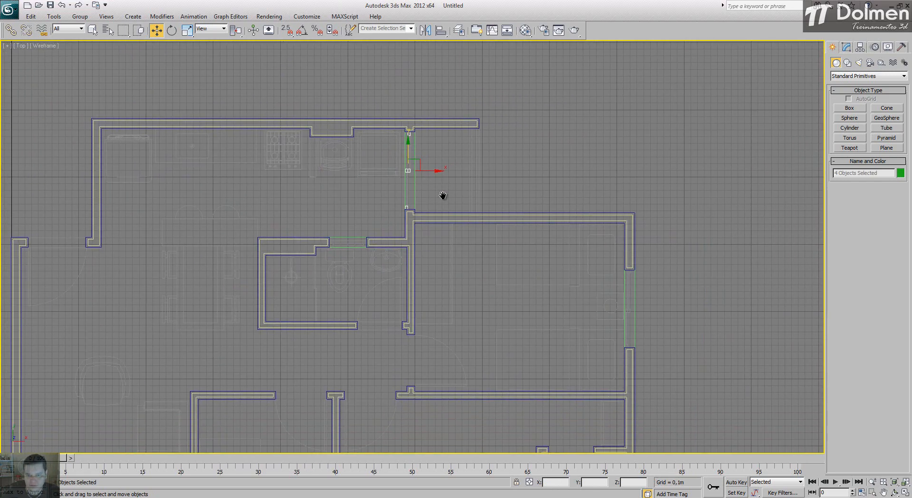
Make Vidro the current layer
{"action": "scroll", "coordinate": [429, 164], "scroll_direction": "up", "scroll_amount": 5}
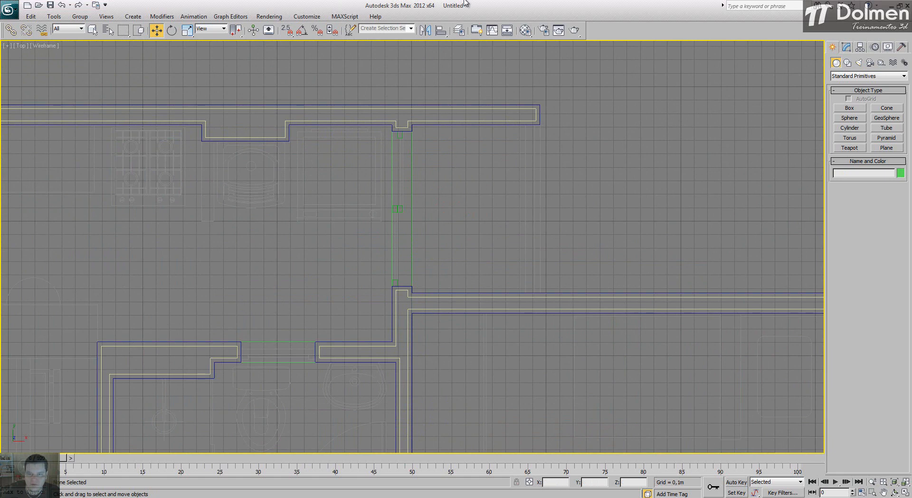
{"action": "left_click", "coordinate": [464, 32]}
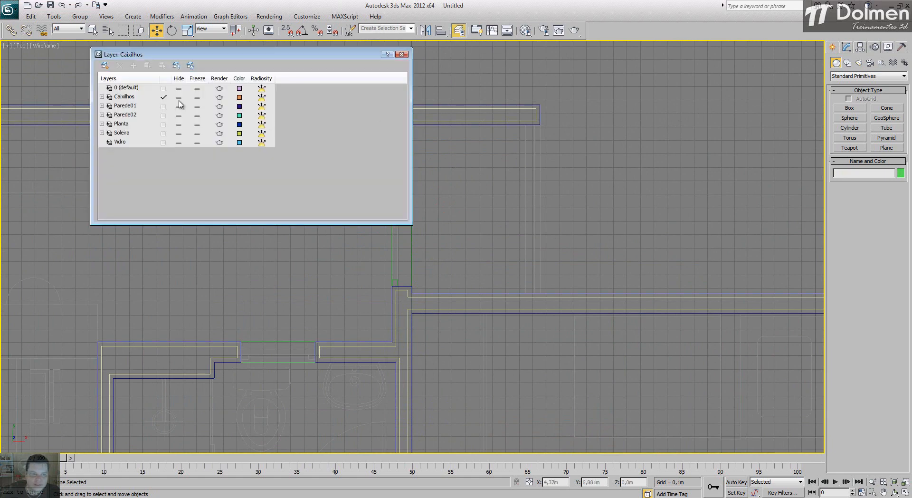
{"action": "left_click", "coordinate": [124, 142]}
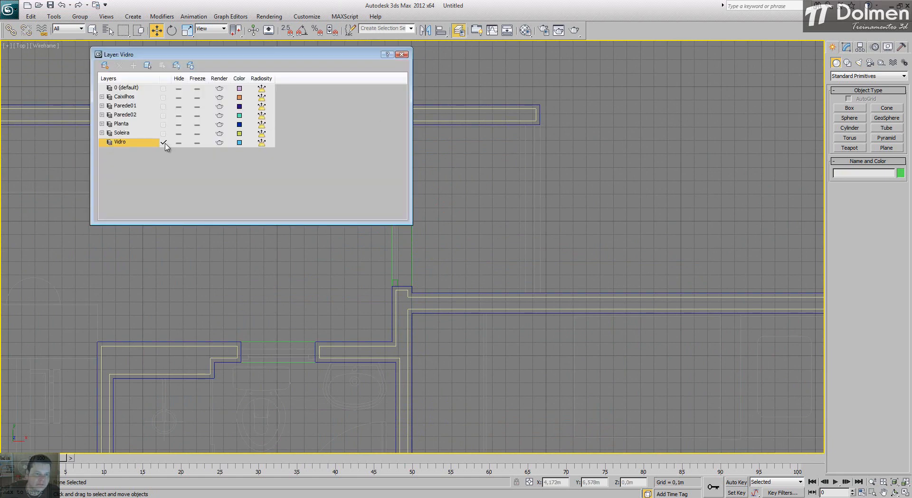
{"action": "left_click", "coordinate": [402, 54]}
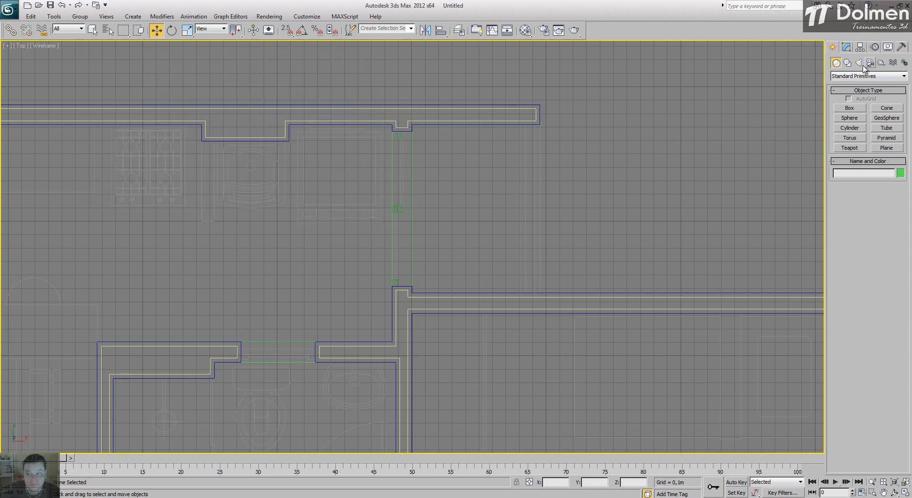
Draw a 0,5 × 0,017 m glass box with 0,28 m height between the upper and middle frame boxes of the kitchen window
{"action": "left_click", "coordinate": [850, 108]}
{"action": "scroll", "coordinate": [399, 153], "scroll_direction": "up", "scroll_amount": 5}
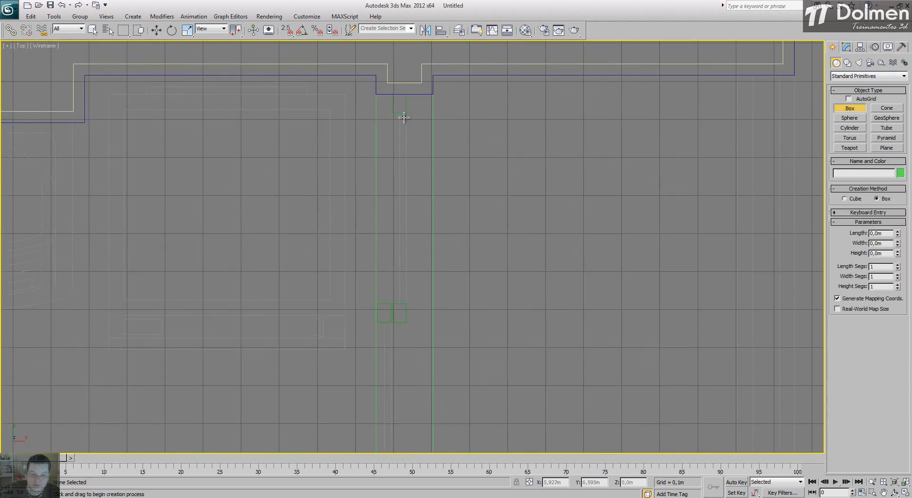
{"action": "key", "text": "s"}
{"action": "left_click_drag", "start_coordinate": [399, 113], "coordinate": [408, 299]}
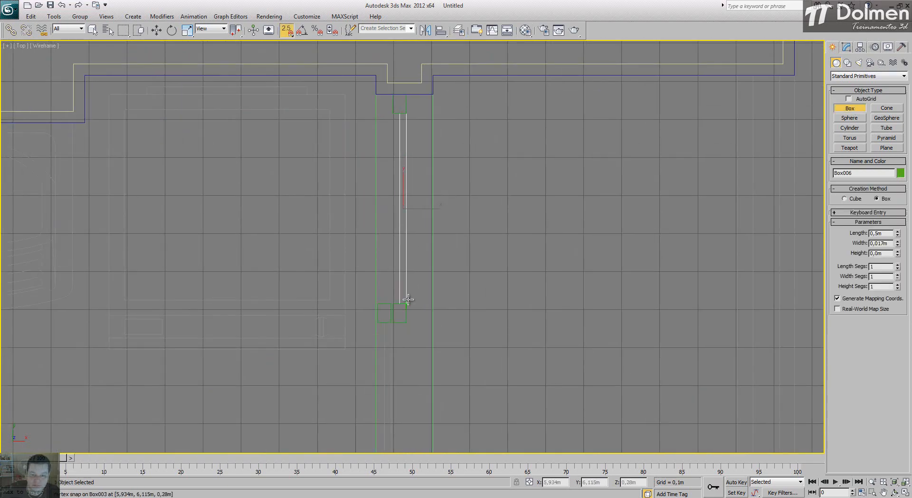
{"action": "left_click", "coordinate": [419, 252]}
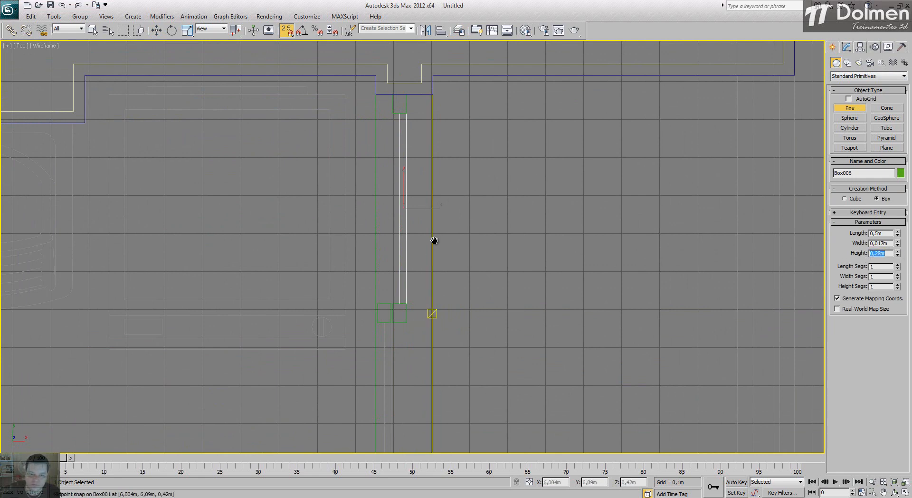
Draw a second glass box, 0,5 × 0,017 m and 0,28 m high, between the middle and lower frame boxes
{"action": "middle_click_drag", "start_coordinate": [434, 241], "coordinate": [419, 196]}
{"action": "left_click_drag", "start_coordinate": [421, 180], "coordinate": [415, 370]}
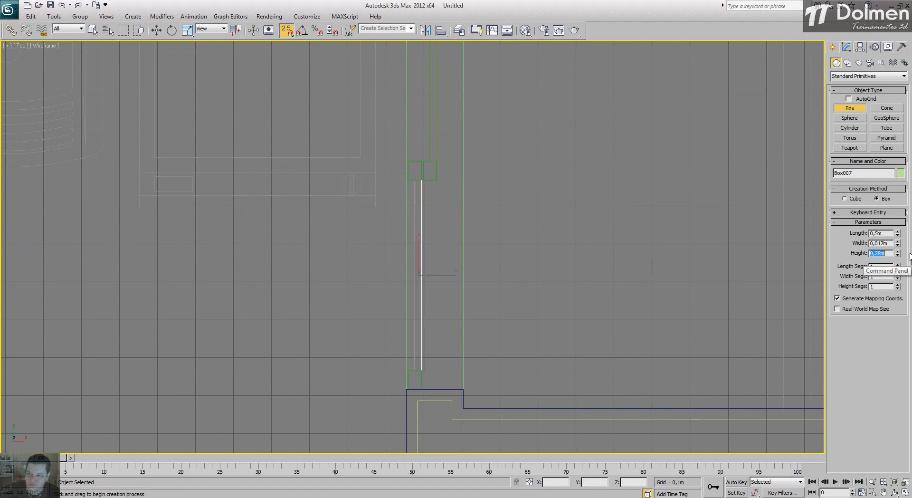
{"action": "key", "text": "w"}
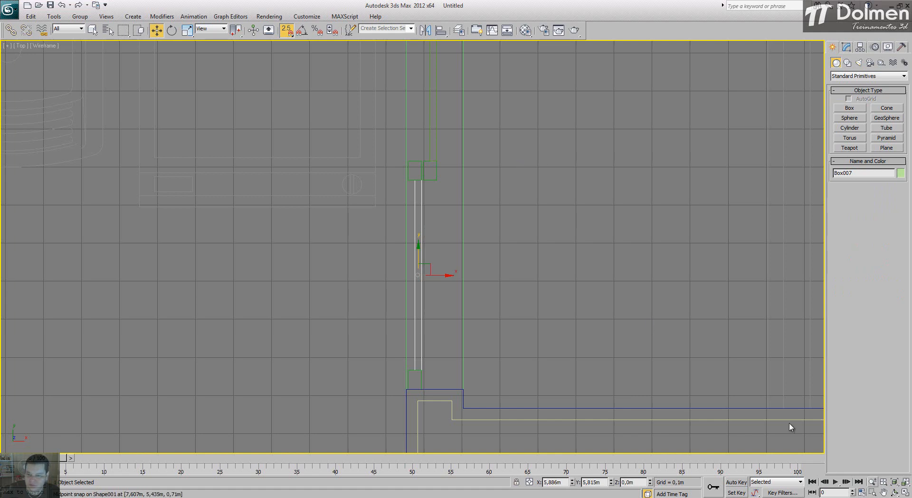
{"action": "scroll", "coordinate": [495, 136], "scroll_direction": "down", "scroll_amount": 3}
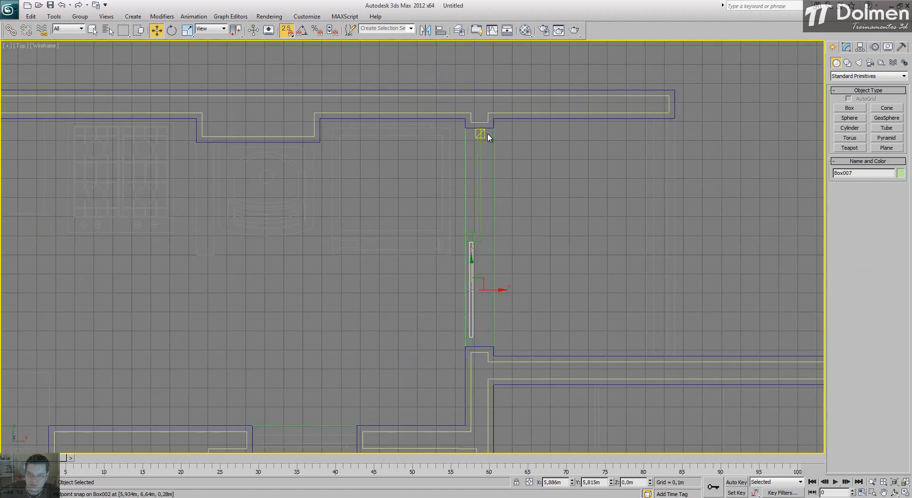
Raise all six frame and glass boxes of the kitchen window together to a position above the green sill
{"action": "key", "text": "s"}
{"action": "left_click_drag", "start_coordinate": [471, 348], "coordinate": [600, 269]}
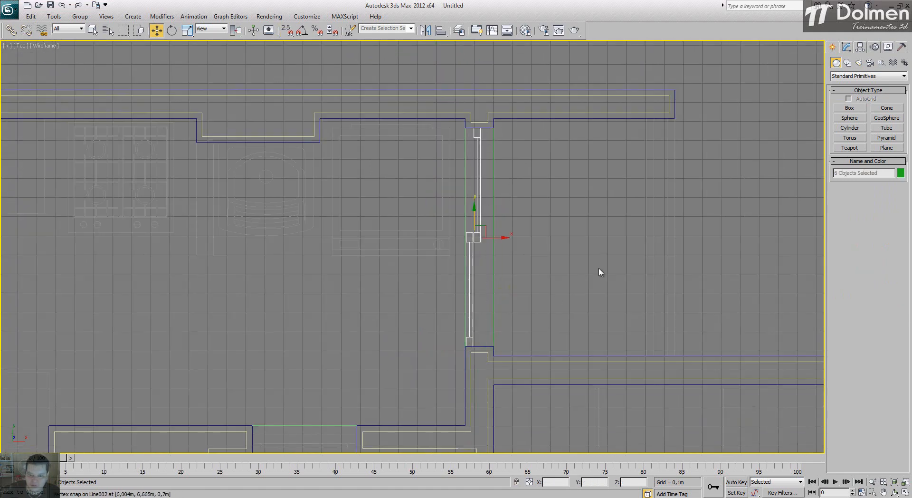
{"action": "left_click", "coordinate": [905, 493]}
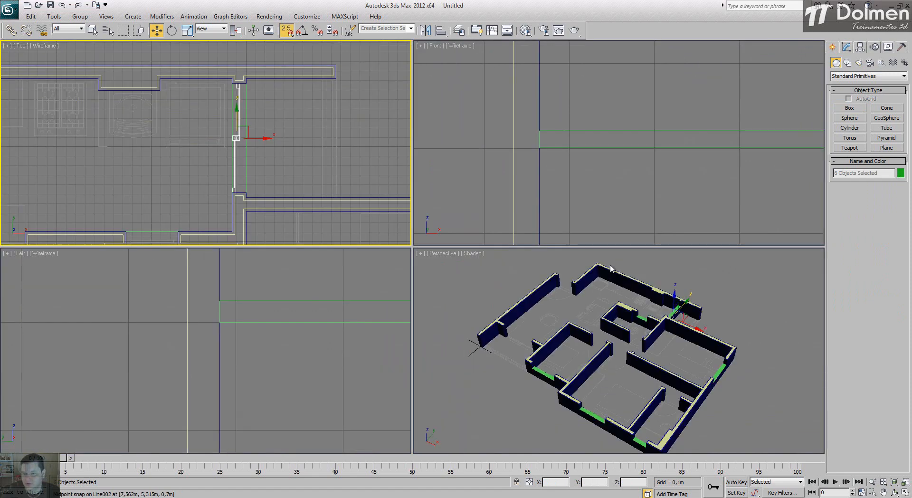
{"action": "right_click", "coordinate": [244, 358]}
{"action": "key", "text": "z"}
{"action": "scroll", "coordinate": [244, 359], "scroll_direction": "down", "scroll_amount": 6}
{"action": "middle_click_drag", "start_coordinate": [245, 359], "coordinate": [248, 394]}
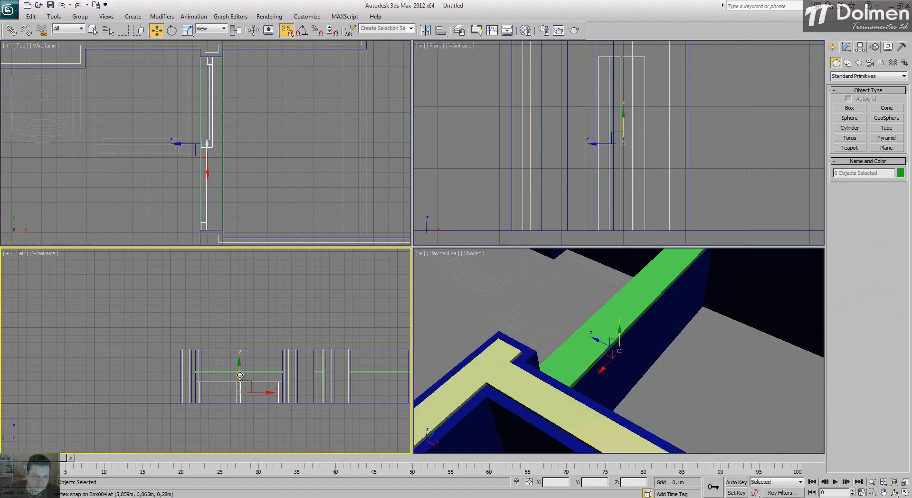
{"action": "mouse_move", "coordinate": [239, 376]}
{"action": "left_mouse_down"}
{"action": "mouse_move", "coordinate": [241, 353]}
{"action": "mouse_move", "coordinate": [252, 369]}
{"action": "mouse_move", "coordinate": [268, 367]}
{"action": "mouse_move", "coordinate": [255, 381]}
{"action": "left_mouse_up"}
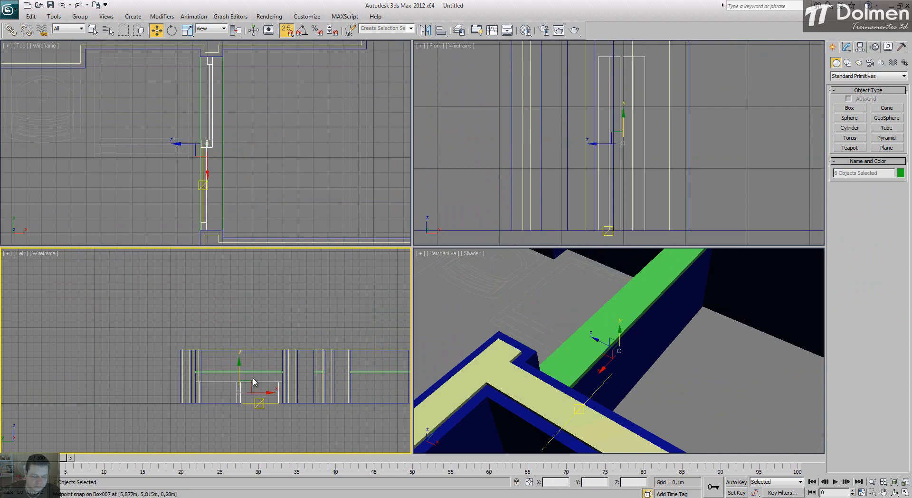
{"action": "key", "text": "s"}
{"action": "scroll", "coordinate": [238, 392], "scroll_direction": "up", "scroll_amount": 3}
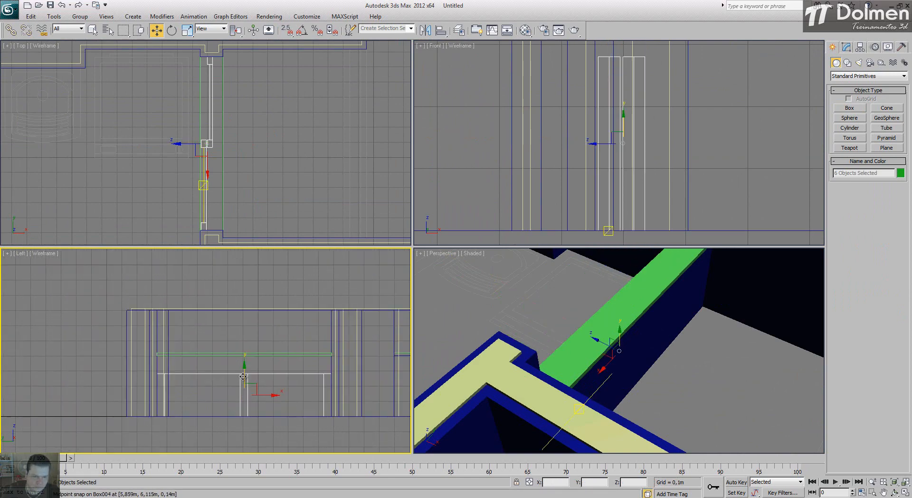
{"action": "left_click_drag", "start_coordinate": [247, 369], "coordinate": [245, 285]}
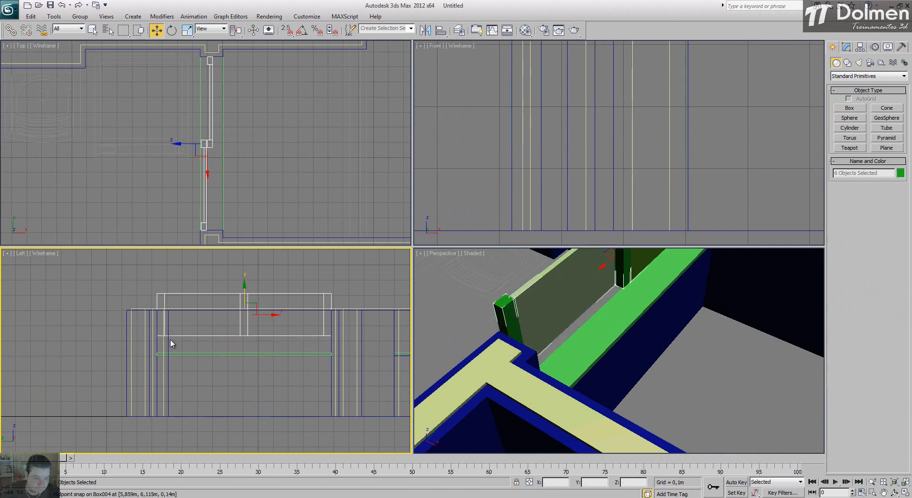
Lower the kitchen window assembly so its bottom edge snaps onto the top of the sill
{"action": "scroll", "coordinate": [134, 347], "scroll_direction": "up", "scroll_amount": 3}
{"action": "key", "text": "s"}
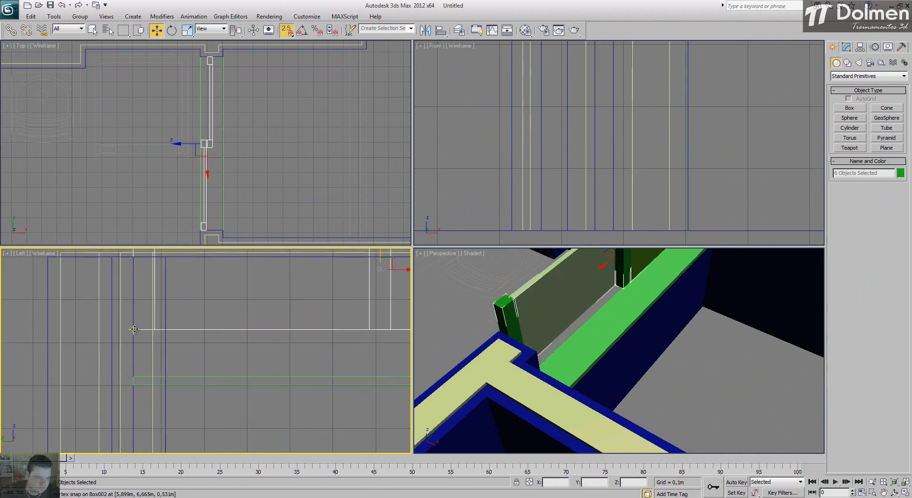
{"action": "left_click_drag", "start_coordinate": [135, 329], "coordinate": [134, 376]}
{"action": "middle_click_drag", "start_coordinate": [634, 332], "coordinate": [615, 363]}
{"action": "scroll", "coordinate": [625, 357], "scroll_direction": "down", "scroll_amount": 4}
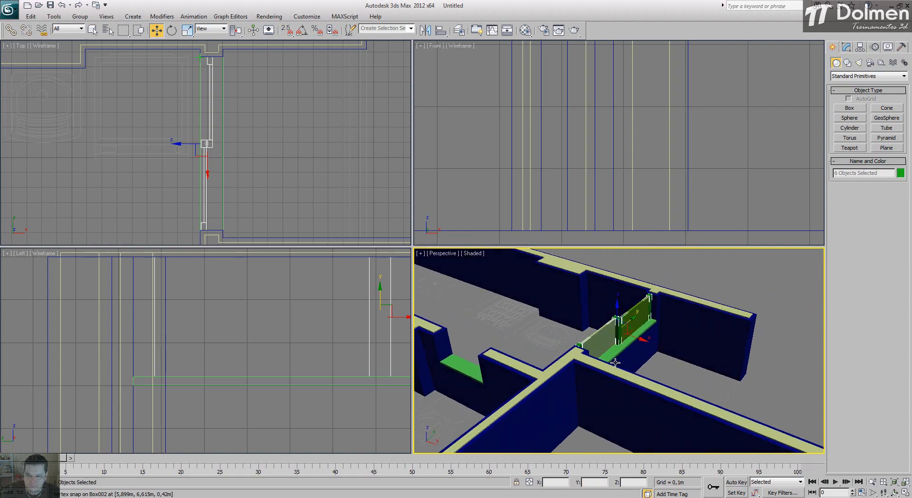
Copy the six-piece kitchen window assembly to just outside the bedroom window opening in the right outer wall
{"action": "scroll", "coordinate": [230, 108], "scroll_direction": "down", "scroll_amount": 6}
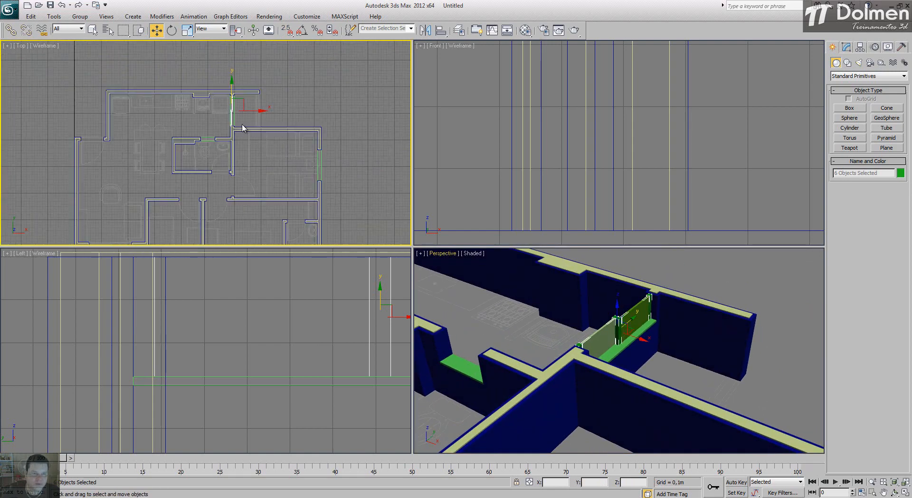
{"action": "scroll", "coordinate": [242, 128], "scroll_direction": "up", "scroll_amount": 2}
{"action": "middle_click_drag", "start_coordinate": [261, 140], "coordinate": [210, 95]}
{"action": "key", "text": "s"}
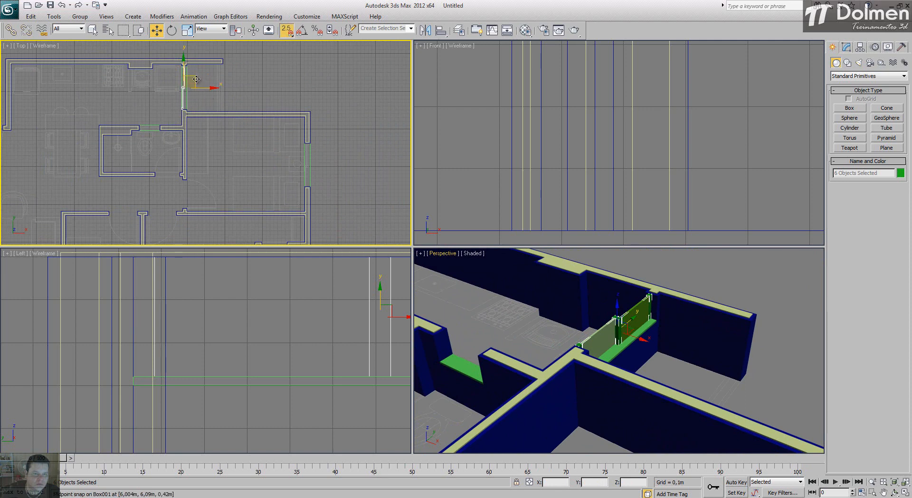
{"action": "mouse_move", "coordinate": [196, 79]}
{"action": "left_mouse_down"}
{"action": "mouse_move", "coordinate": [306, 124]}
{"action": "mouse_move", "coordinate": [310, 163]}
{"action": "mouse_move", "coordinate": [343, 169]}
{"action": "left_mouse_up"}
{"action": "left_click", "coordinate": [456, 294]}
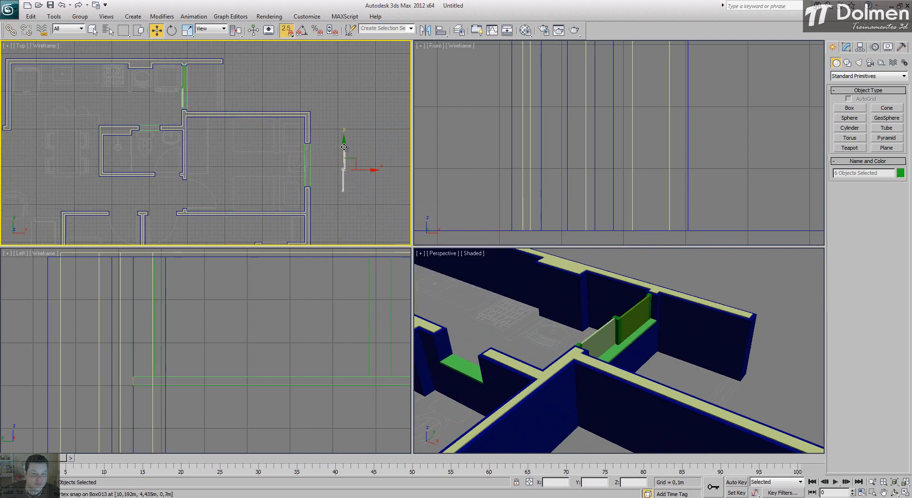
Move the copied window freely to bring it nearer the bedroom opening
{"action": "middle_click_drag", "start_coordinate": [340, 180], "coordinate": [310, 150]}
{"action": "scroll", "coordinate": [315, 112], "scroll_direction": "up", "scroll_amount": 5}
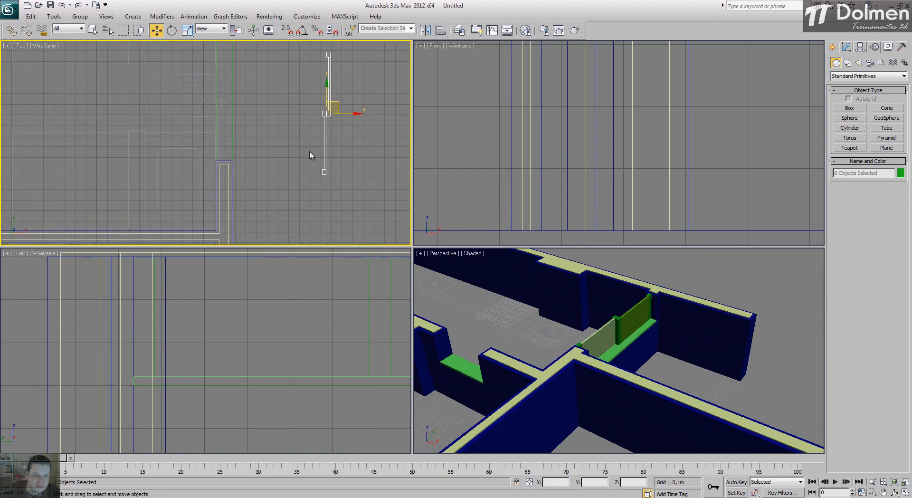
{"action": "key", "text": "s"}
{"action": "left_click_drag", "start_coordinate": [340, 105], "coordinate": [336, 137]}
{"action": "scroll", "coordinate": [219, 95], "scroll_direction": "up", "scroll_amount": 5}
{"action": "key", "text": "s"}
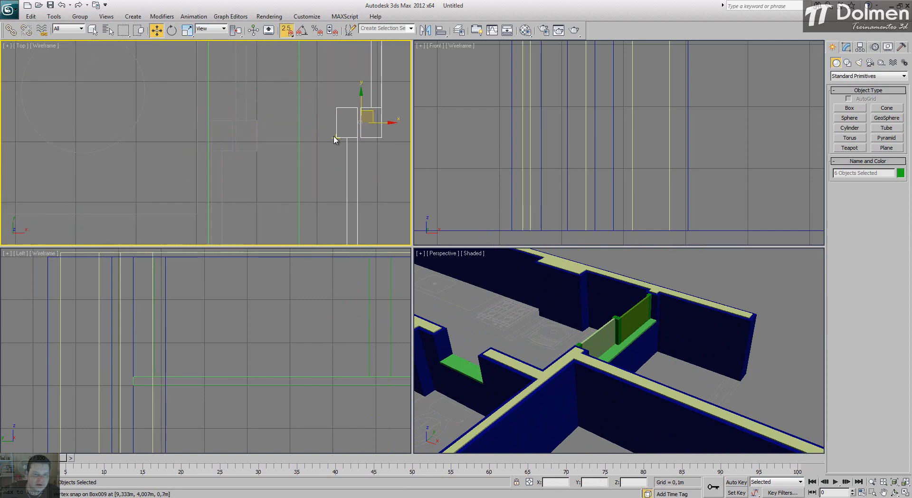
Unfreeze the floor plan and snap the copied window's middle frame corner to the matching frame corner drawn in the bedroom opening
{"action": "right_click", "coordinate": [238, 91]}
{"action": "left_click", "coordinate": [270, 21]}
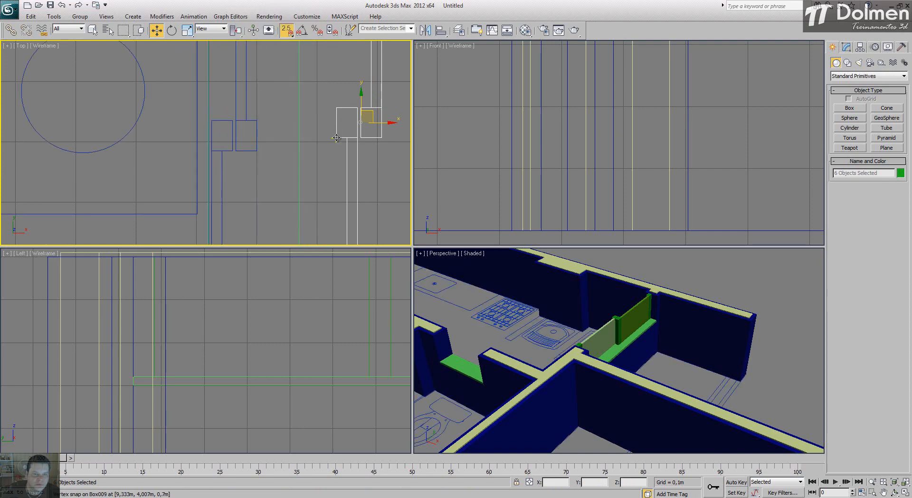
{"action": "left_click_drag", "start_coordinate": [325, 139], "coordinate": [214, 153]}
{"action": "scroll", "coordinate": [298, 123], "scroll_direction": "down", "scroll_amount": 3}
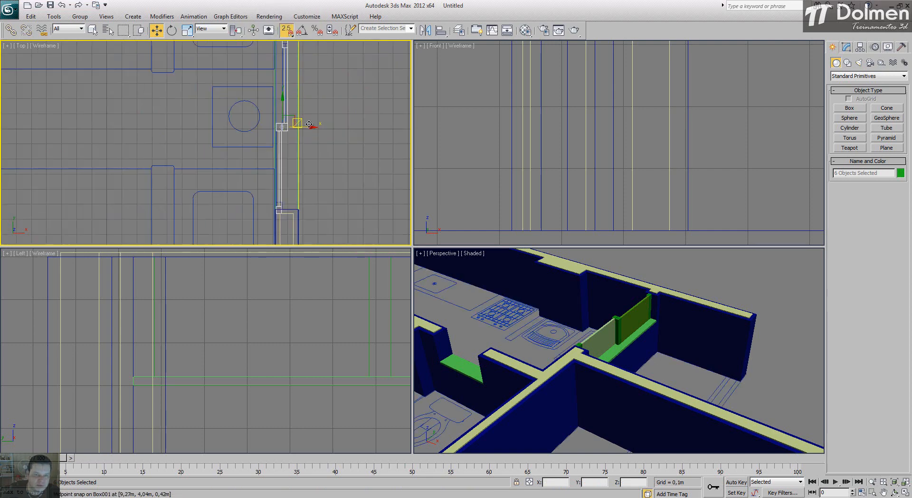
{"action": "middle_click_drag", "start_coordinate": [310, 106], "coordinate": [312, 81]}
{"action": "key", "text": "s"}
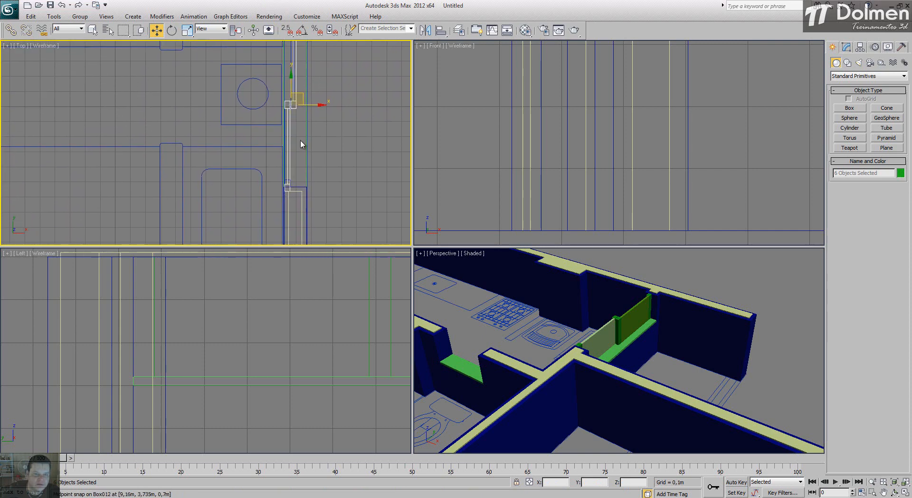
Move the bedroom window's lower frame box so its end snaps against the wall at the lower edge of the opening
{"action": "scroll", "coordinate": [293, 166], "scroll_direction": "up", "scroll_amount": 6}
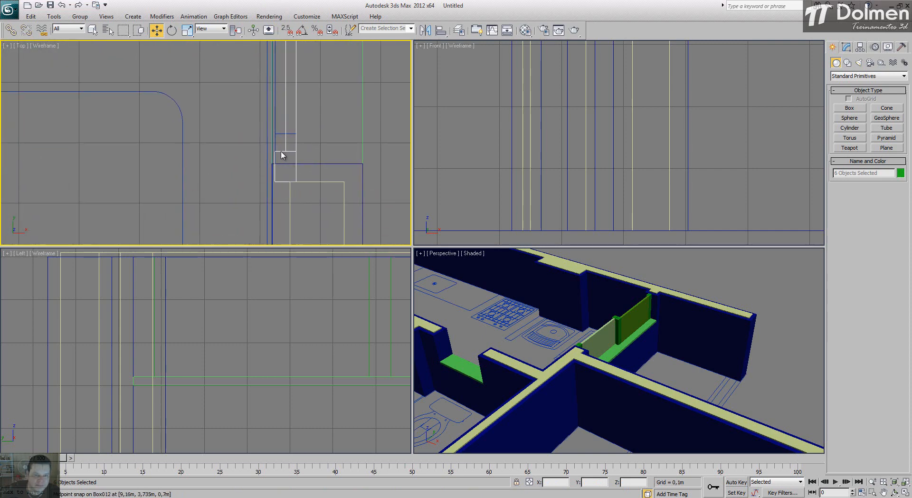
{"action": "left_click", "coordinate": [281, 154]}
{"action": "key", "text": "s"}
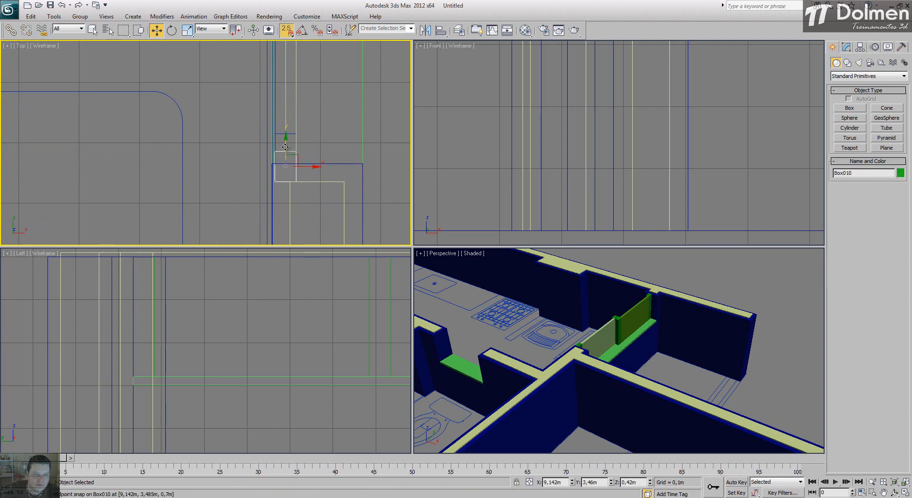
{"action": "key", "text": "s"}
{"action": "left_click_drag", "start_coordinate": [286, 146], "coordinate": [279, 174]}
{"action": "scroll", "coordinate": [272, 158], "scroll_direction": "up", "scroll_amount": 3}
{"action": "scroll", "coordinate": [278, 153], "scroll_direction": "up", "scroll_amount": 2}
{"action": "key", "text": "s"}
{"action": "scroll", "coordinate": [324, 214], "scroll_direction": "down", "scroll_amount": 2}
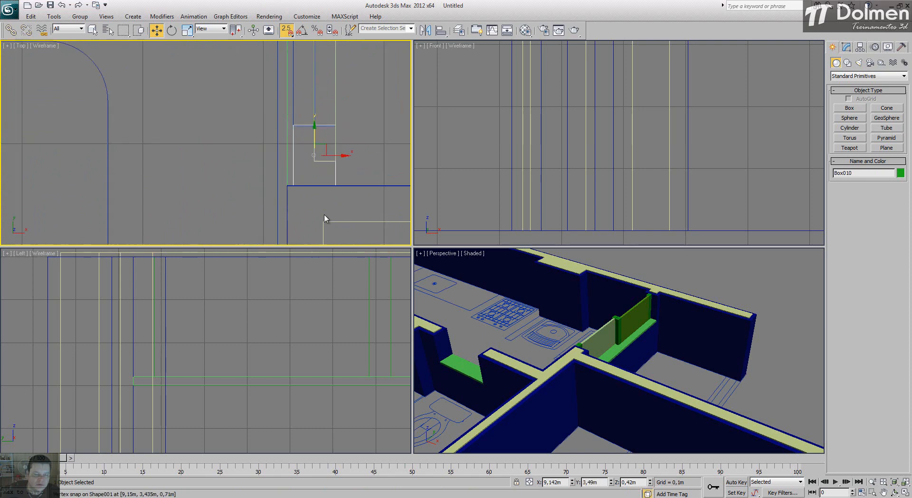
Move the bedroom window's upper frame box so its end snaps against the wall at the upper edge of the opening
{"action": "scroll", "coordinate": [350, 107], "scroll_direction": "down", "scroll_amount": 6}
{"action": "middle_click_drag", "start_coordinate": [350, 106], "coordinate": [338, 205]}
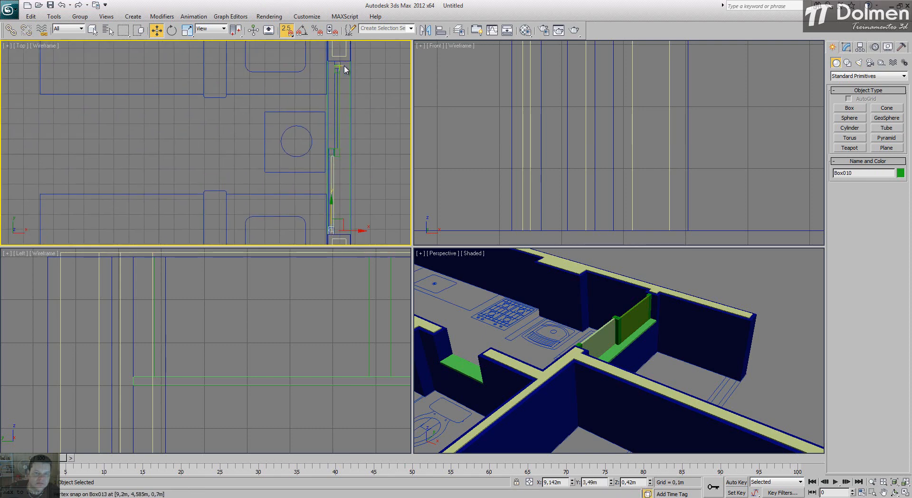
{"action": "scroll", "coordinate": [342, 67], "scroll_direction": "up", "scroll_amount": 6}
{"action": "left_click", "coordinate": [322, 112]}
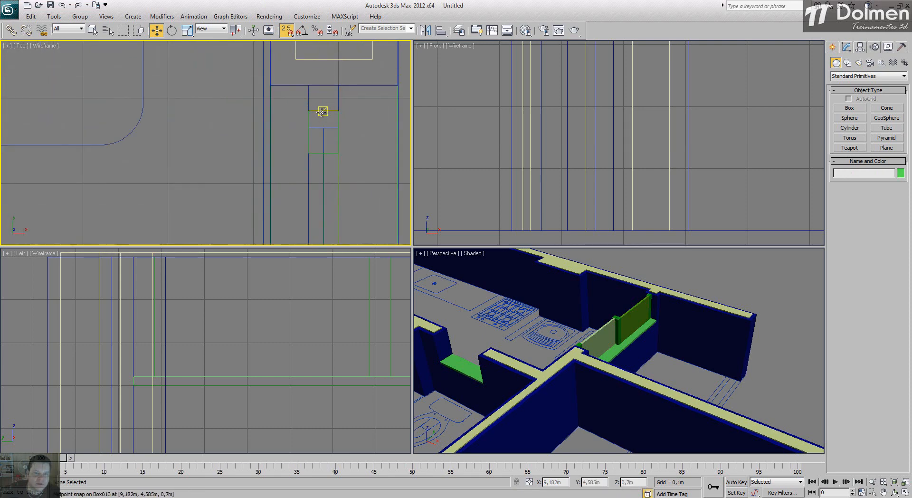
{"action": "left_click", "coordinate": [312, 153]}
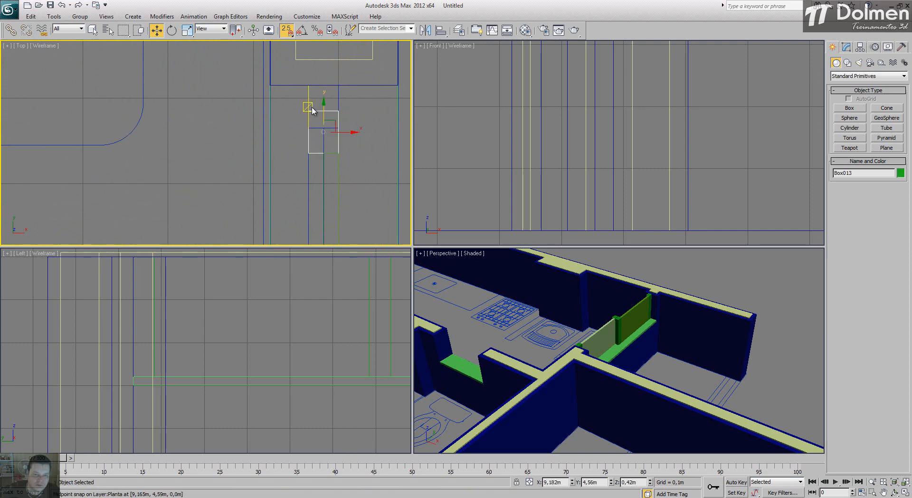
{"action": "key", "text": "s"}
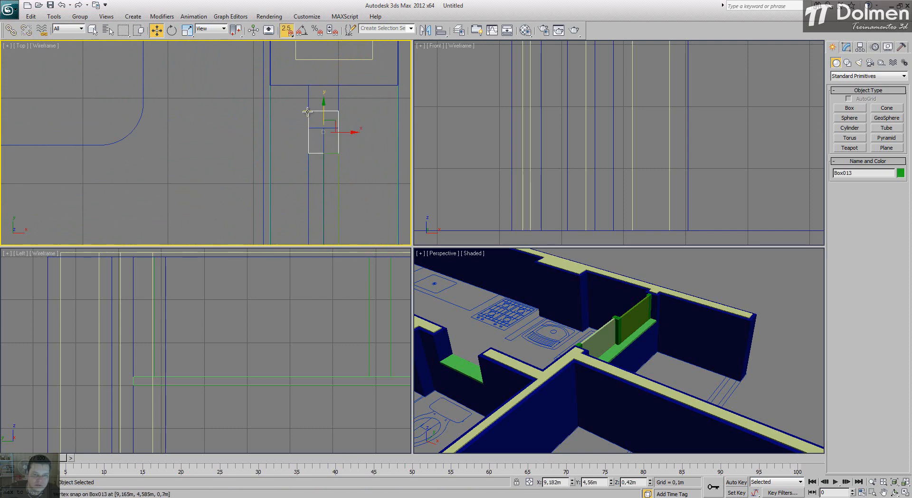
{"action": "left_click_drag", "start_coordinate": [308, 112], "coordinate": [309, 148]}
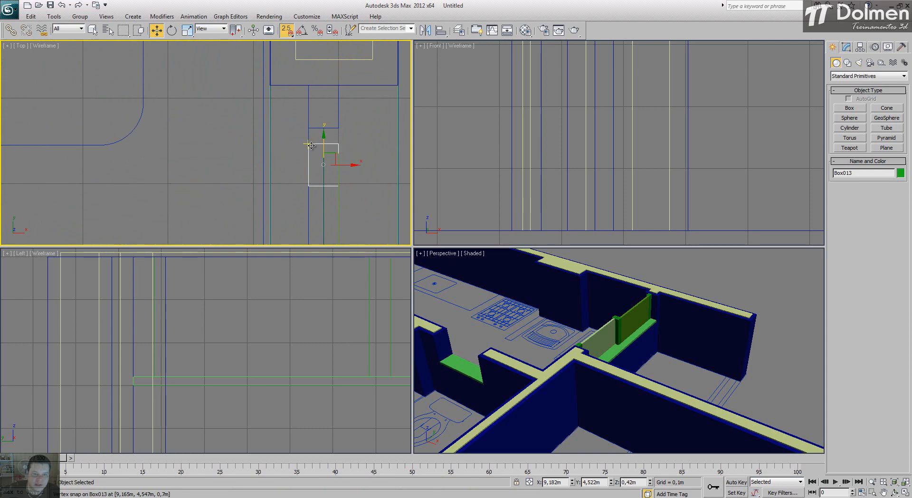
{"action": "left_click_drag", "start_coordinate": [313, 145], "coordinate": [312, 86]}
{"action": "key", "text": "s"}
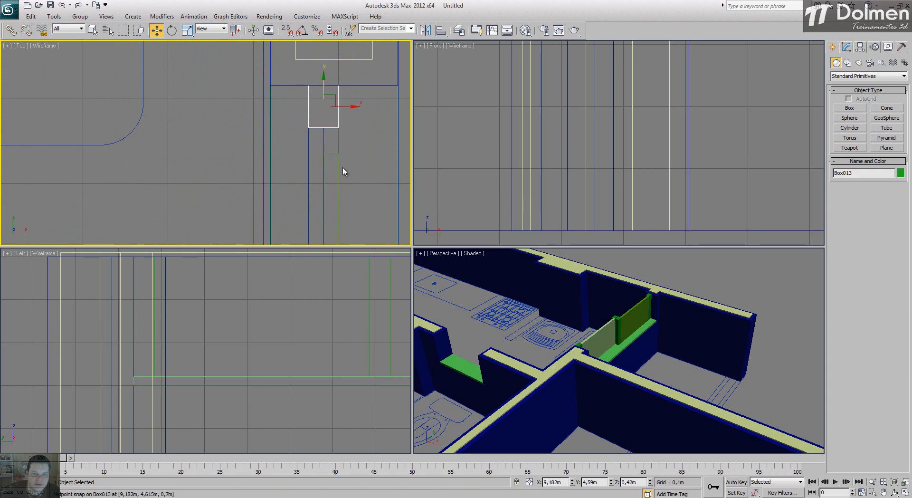
Convert the bedroom window's two glass boxes to Editable Poly and clear the selection
{"action": "left_click", "coordinate": [331, 156]}
{"action": "scroll", "coordinate": [337, 133], "scroll_direction": "down", "scroll_amount": 5}
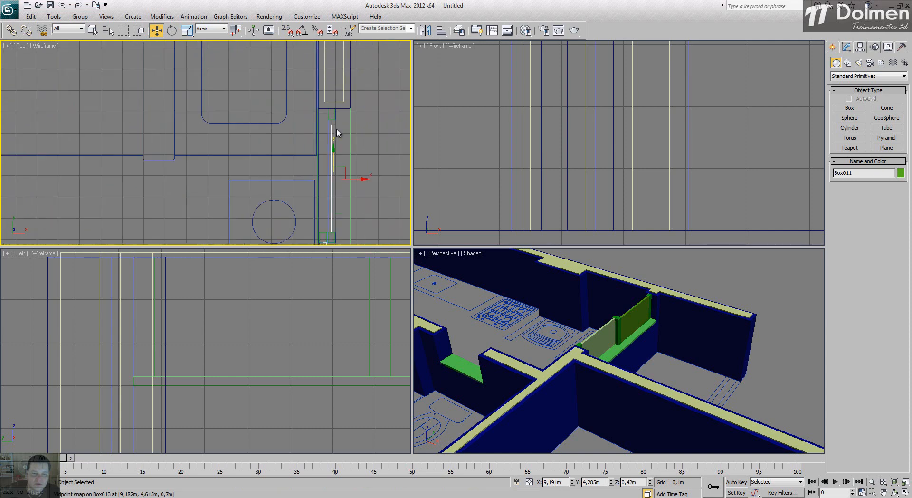
{"action": "middle_click_drag", "start_coordinate": [333, 243], "coordinate": [335, 160]}
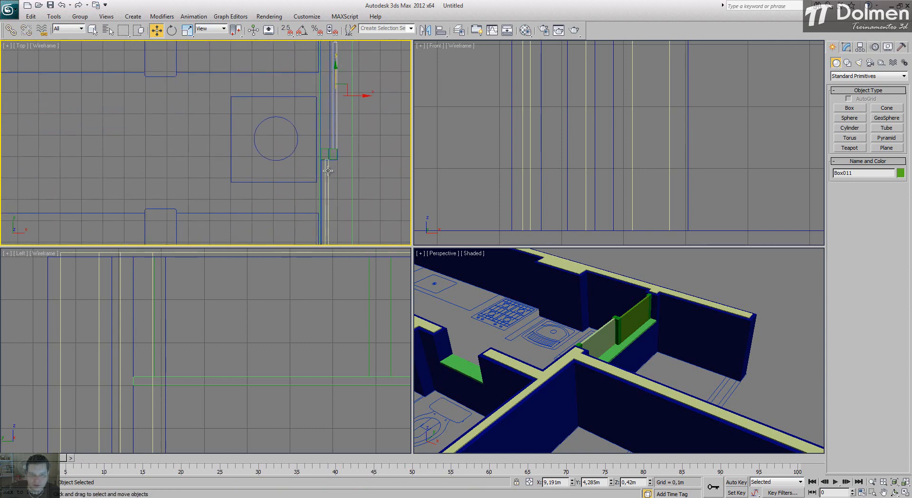
{"action": "scroll", "coordinate": [325, 171], "scroll_direction": "up", "scroll_amount": 5}
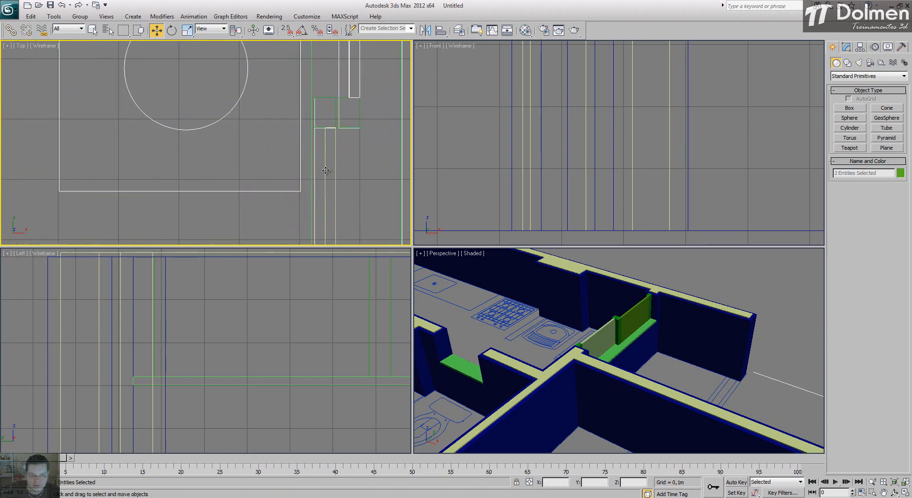
{"action": "left_click", "coordinate": [325, 157], "text": "ctrl"}
{"action": "left_click", "coordinate": [327, 159], "text": "ctrl"}
{"action": "left_click", "coordinate": [342, 152], "text": "alt"}
{"action": "right_click", "coordinate": [354, 139]}
{"action": "mouse_move", "coordinate": [388, 229]}
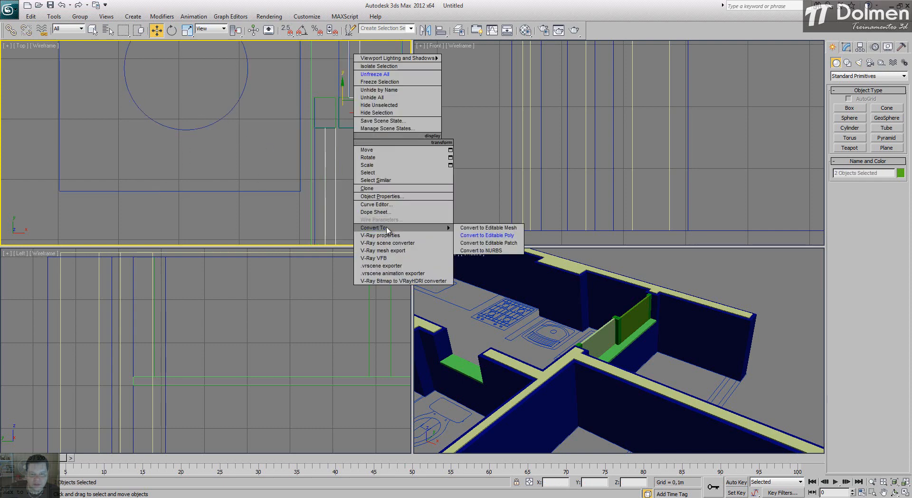
{"action": "left_click", "coordinate": [480, 236]}
{"action": "left_click", "coordinate": [333, 164]}
{"action": "middle_click_drag", "start_coordinate": [348, 206], "coordinate": [349, 212]}
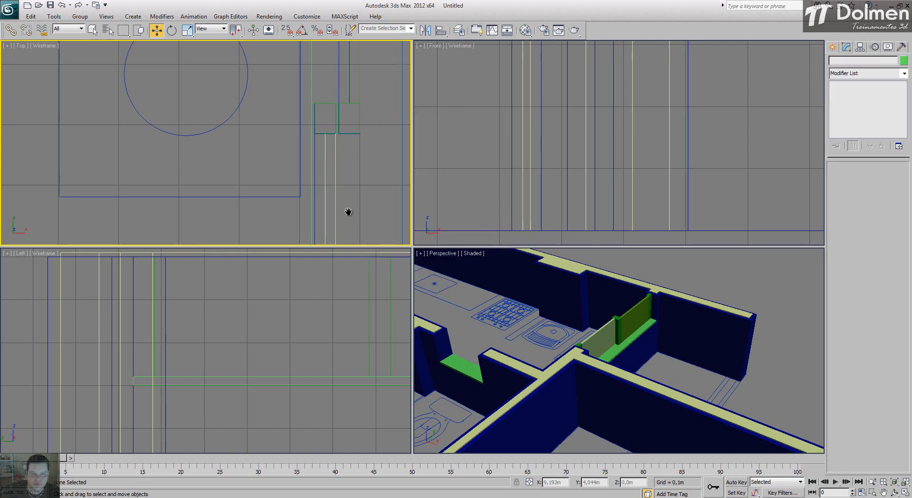
Move the bedroom window's upper glass pane so its upper end snaps to the edge of the upper frame box
{"action": "scroll", "coordinate": [348, 212], "scroll_direction": "down", "scroll_amount": 3}
{"action": "middle_click_drag", "start_coordinate": [352, 148], "coordinate": [347, 238]}
{"action": "left_click", "coordinate": [345, 94]}
{"action": "scroll", "coordinate": [349, 107], "scroll_direction": "up", "scroll_amount": 7}
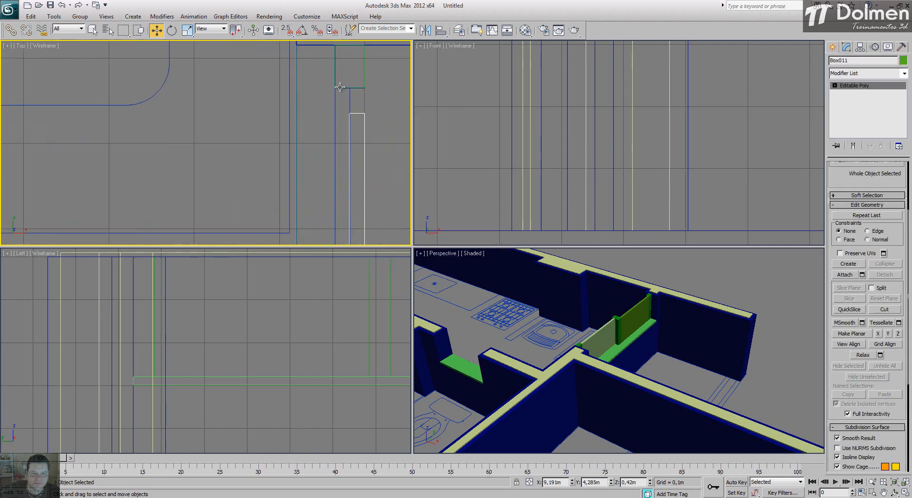
{"action": "key", "text": "s"}
{"action": "left_click_drag", "start_coordinate": [353, 124], "coordinate": [354, 88]}
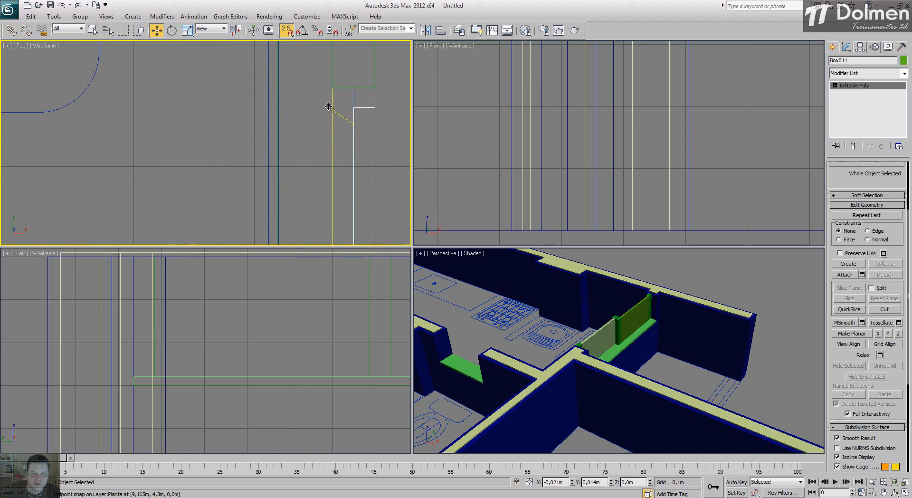
{"action": "scroll", "coordinate": [365, 100], "scroll_direction": "down", "scroll_amount": 8}
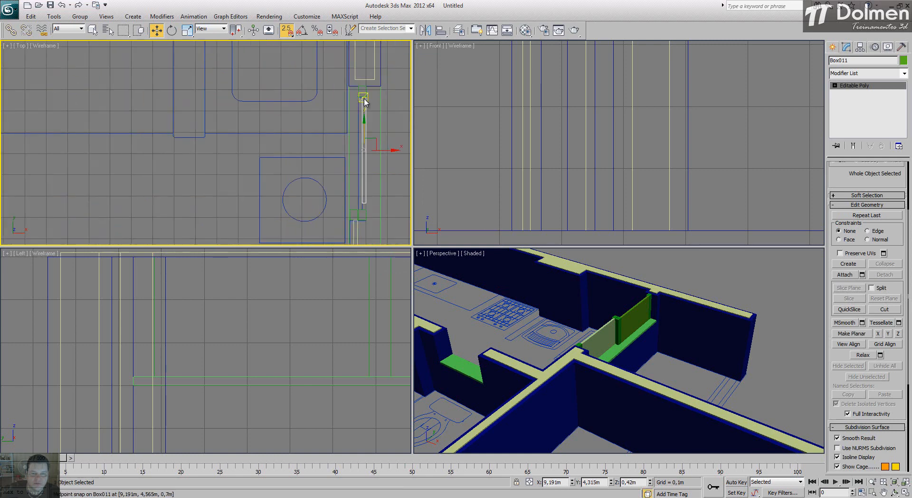
{"action": "key", "text": "s"}
{"action": "left_click_drag", "start_coordinate": [376, 143], "coordinate": [370, 143]}
{"action": "scroll", "coordinate": [370, 145], "scroll_direction": "up", "scroll_amount": 8}
{"action": "key", "text": "s"}
Stretch the lower-end vertices of the bedroom window's upper glass pane until they snap to the edge of the middle frame box
{"action": "scroll", "coordinate": [362, 148], "scroll_direction": "down", "scroll_amount": 6}
{"action": "key", "text": "1"}
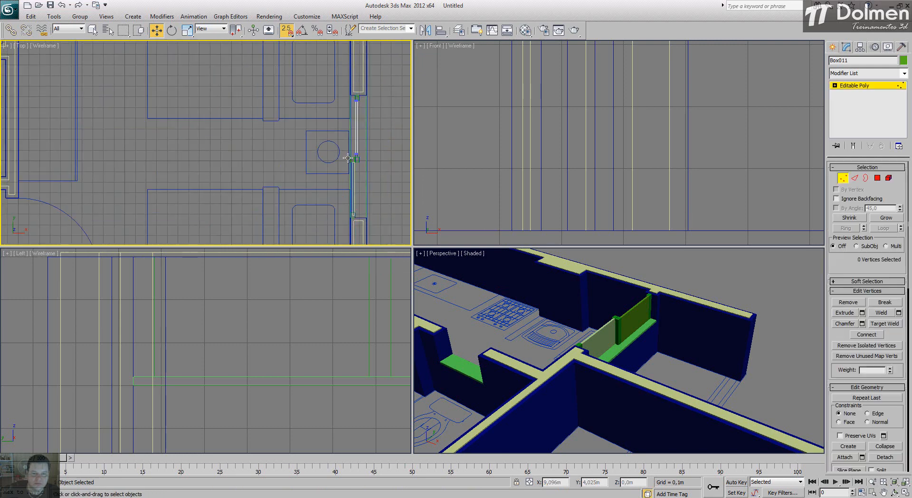
{"action": "scroll", "coordinate": [352, 156], "scroll_direction": "up", "scroll_amount": 4}
{"action": "left_click_drag", "start_coordinate": [427, 163], "coordinate": [407, 156]}
{"action": "scroll", "coordinate": [369, 152], "scroll_direction": "up", "scroll_amount": 4}
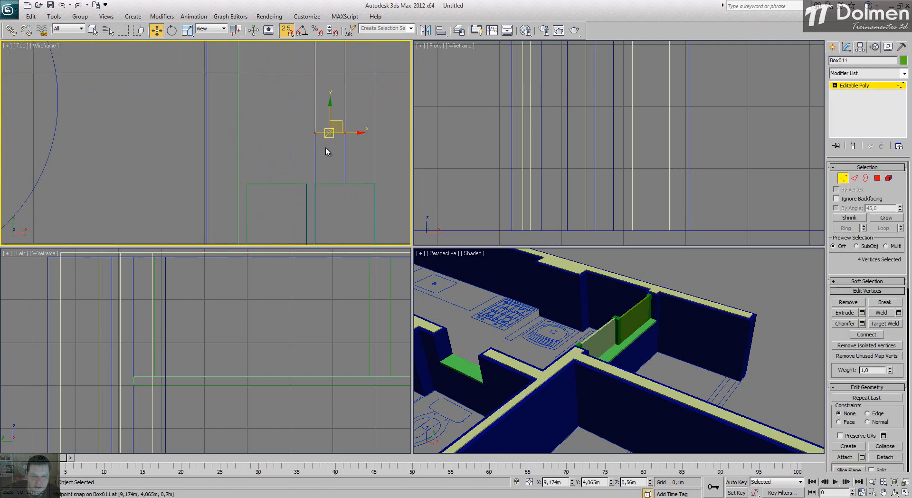
{"action": "left_click_drag", "start_coordinate": [314, 132], "coordinate": [315, 184]}
{"action": "scroll", "coordinate": [311, 114], "scroll_direction": "down", "scroll_amount": 5}
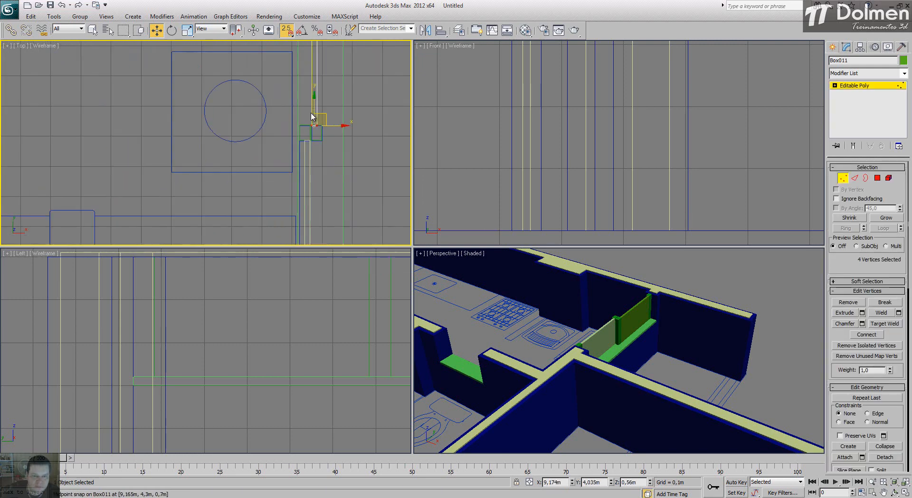
Move the bedroom window's lower glass pane so its lower corner snaps to the inner edge of the lower frame box
{"action": "middle_click_drag", "start_coordinate": [319, 151], "coordinate": [363, 81]}
{"action": "key", "text": "s"}
{"action": "scroll", "coordinate": [366, 138], "scroll_direction": "up", "scroll_amount": 6}
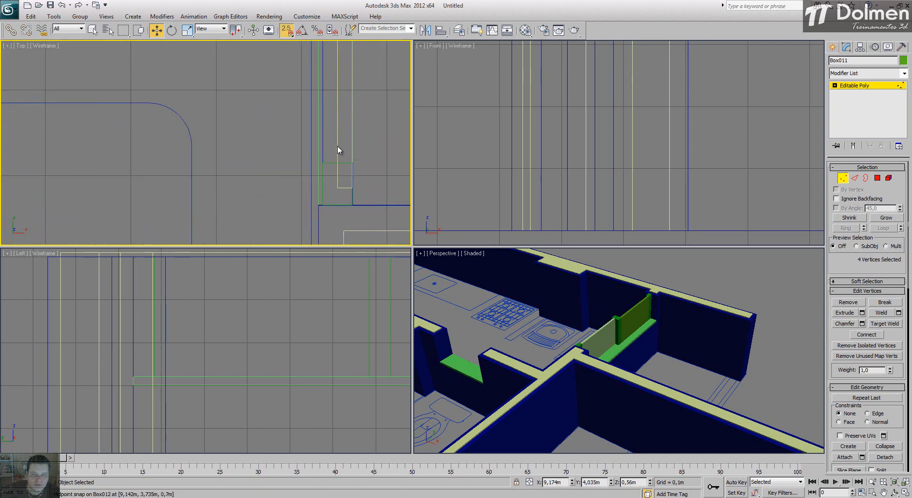
{"action": "key", "text": "1"}
{"action": "left_click", "coordinate": [344, 151]}
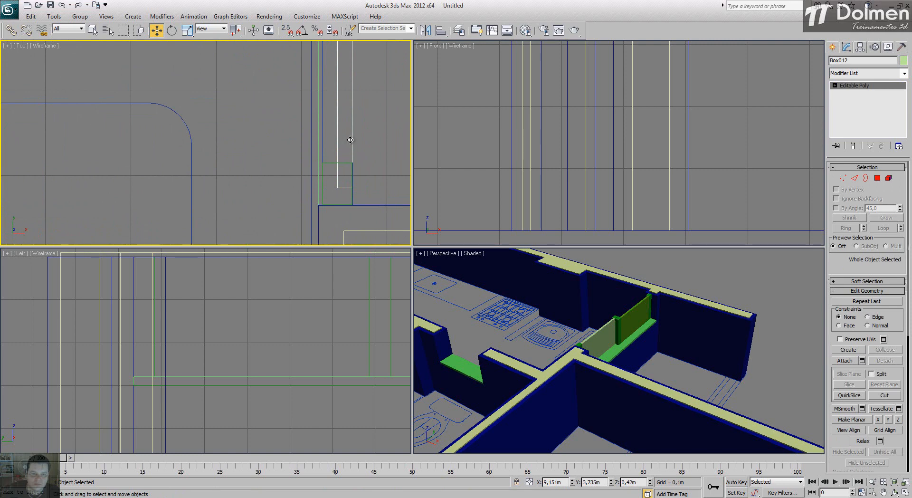
{"action": "left_click_drag", "start_coordinate": [350, 140], "coordinate": [367, 109]}
{"action": "key", "text": "s"}
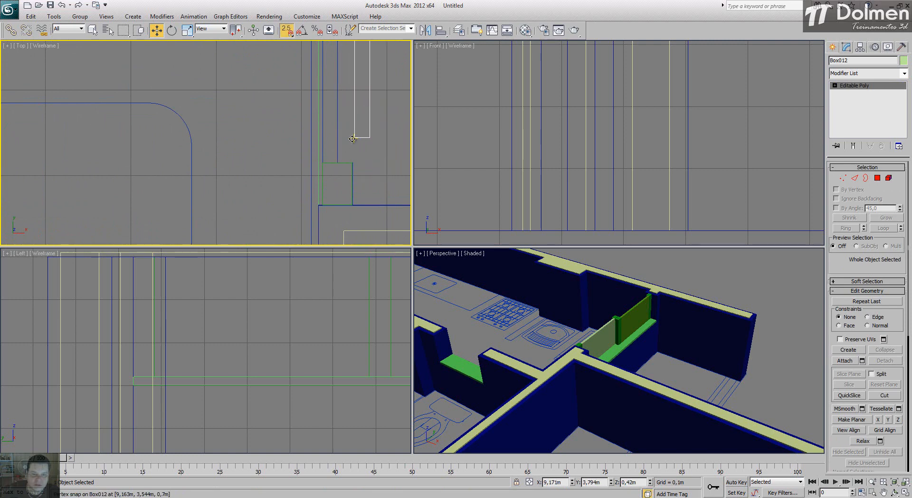
{"action": "left_click_drag", "start_coordinate": [352, 140], "coordinate": [323, 163]}
{"action": "middle_click_drag", "start_coordinate": [349, 148], "coordinate": [337, 256]}
{"action": "scroll", "coordinate": [337, 257], "scroll_direction": "down", "scroll_amount": 2}
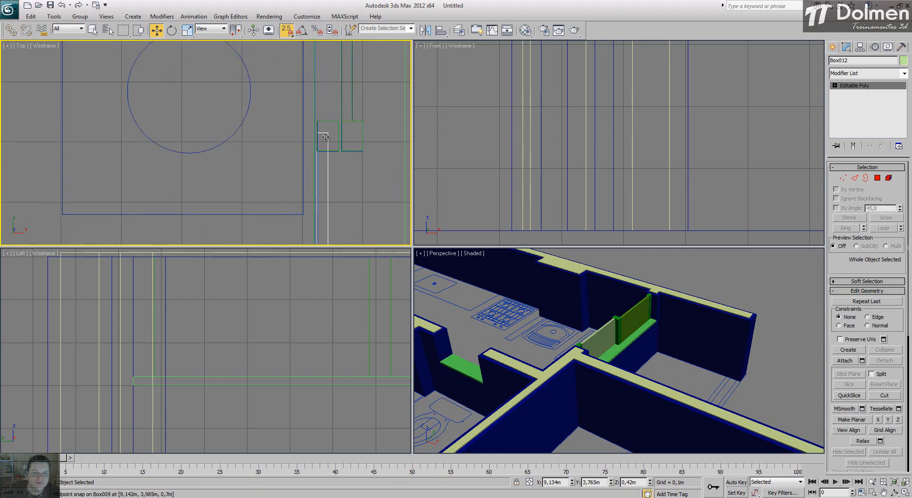
Snap the upper-end vertices of the lower glass pane to the near edge of the middle frame box and leave vertex editing
{"action": "key", "text": "1"}
{"action": "left_click_drag", "start_coordinate": [302, 122], "coordinate": [342, 145]}
{"action": "scroll", "coordinate": [323, 145], "scroll_direction": "up", "scroll_amount": 4}
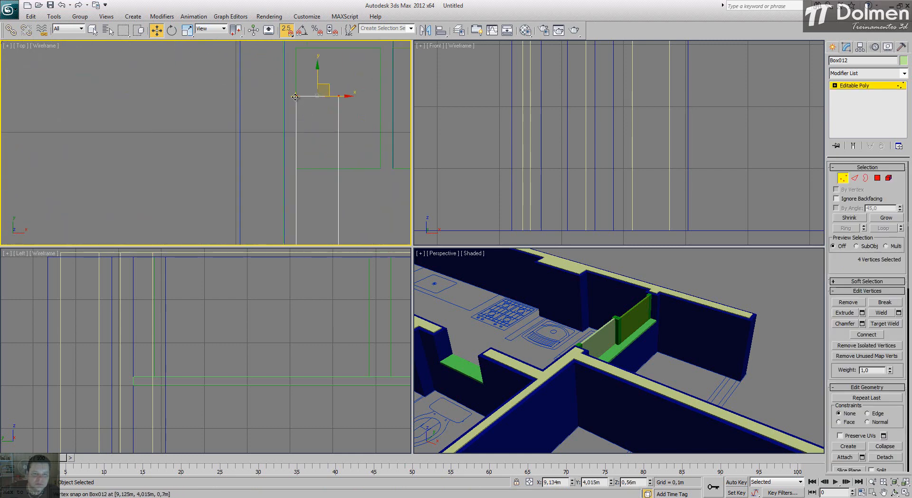
{"action": "left_click_drag", "start_coordinate": [295, 97], "coordinate": [296, 169]}
{"action": "key", "text": "s"}
{"action": "scroll", "coordinate": [331, 131], "scroll_direction": "down", "scroll_amount": 10}
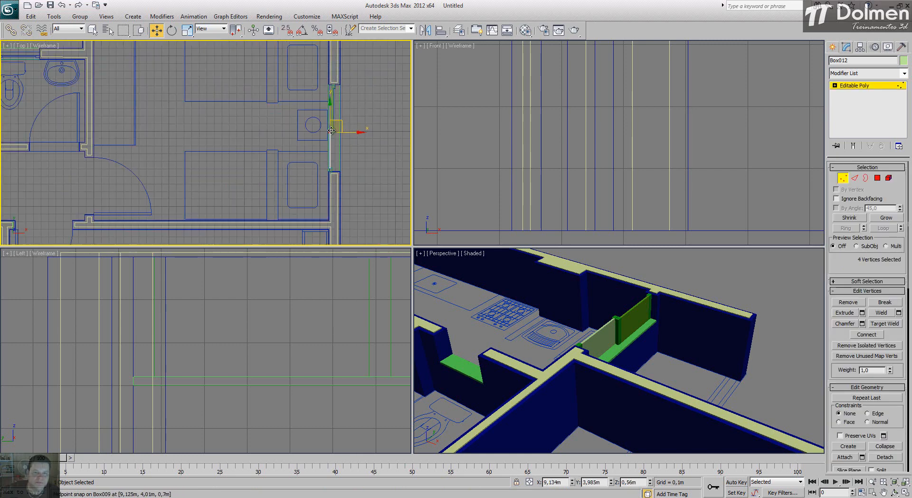
{"action": "left_click", "coordinate": [842, 179]}
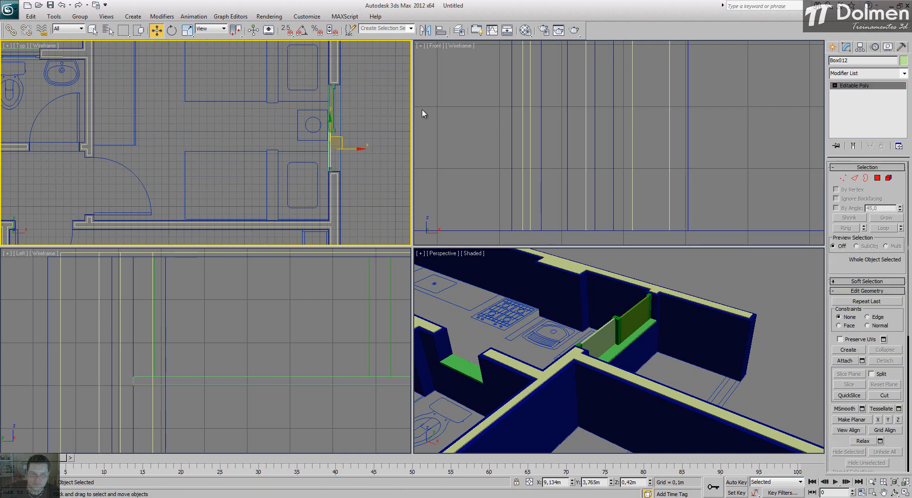
Select all six frame and glass boxes of the twin-bed bedroom's window, leaving the floor plan out of the selection
{"action": "scroll", "coordinate": [336, 104], "scroll_direction": "up", "scroll_amount": 5}
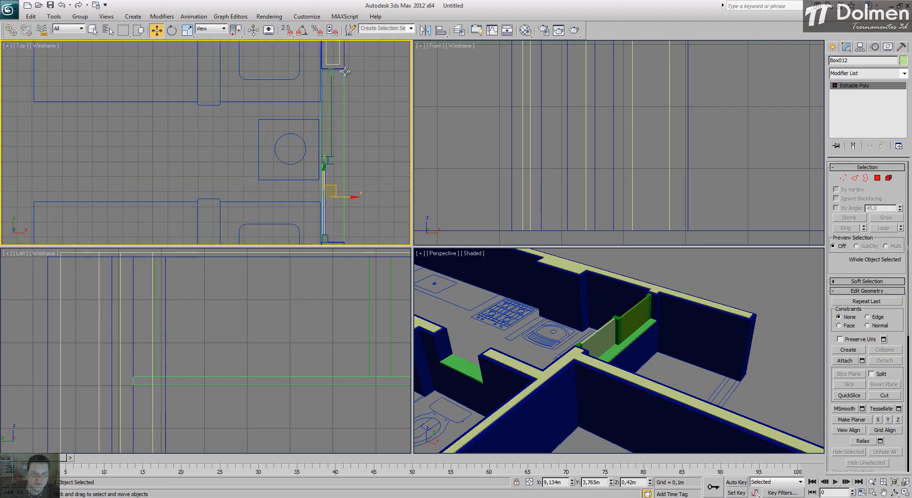
{"action": "left_click_drag", "start_coordinate": [328, 206], "coordinate": [327, 239]}
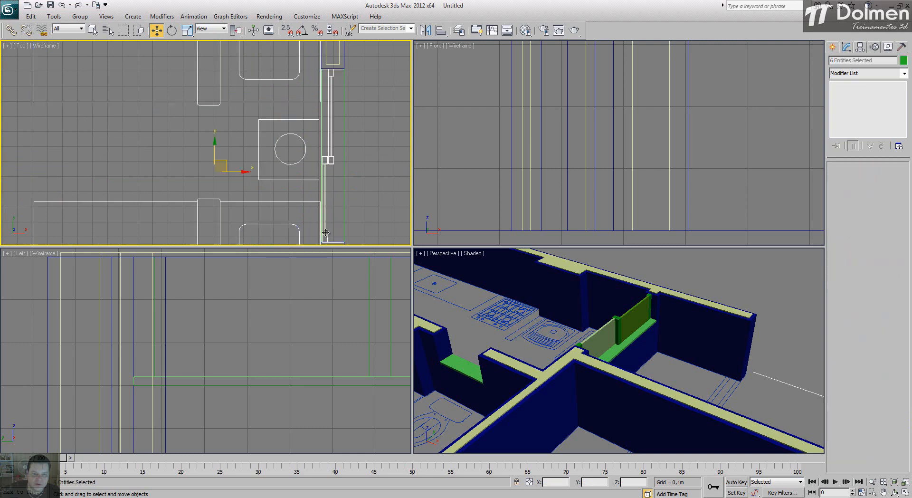
{"action": "left_click", "coordinate": [209, 203], "text": "alt"}
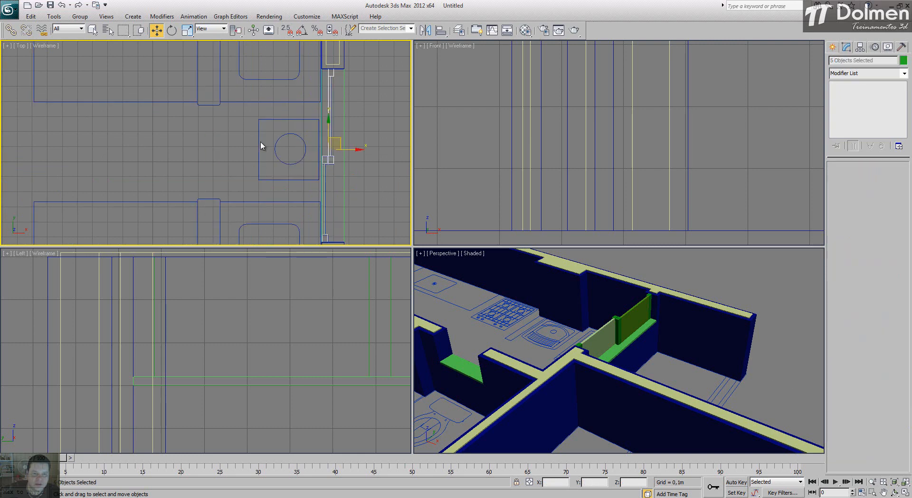
{"action": "scroll", "coordinate": [304, 184], "scroll_direction": "up", "scroll_amount": 8}
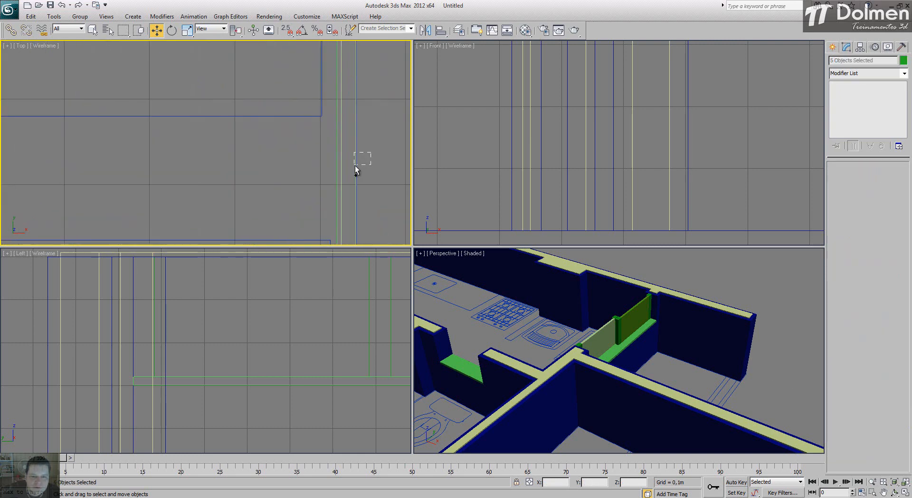
{"action": "left_click_drag", "start_coordinate": [355, 166], "coordinate": [354, 167], "text": "ctrl"}
{"action": "scroll", "coordinate": [310, 116], "scroll_direction": "down", "scroll_amount": 8}
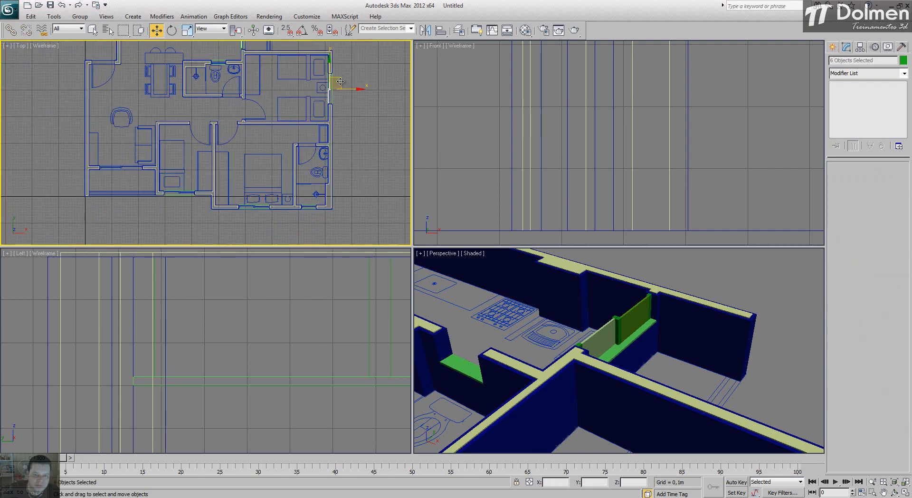
Make one independent copy of the selected window beside the double-bed bedroom's lower wall opening
{"action": "mouse_move", "coordinate": [341, 82]}
{"action": "left_mouse_down", "text": "shift"}
{"action": "mouse_move", "coordinate": [328, 216]}
{"action": "mouse_move", "coordinate": [265, 214]}
{"action": "left_mouse_up", "text": "shift"}
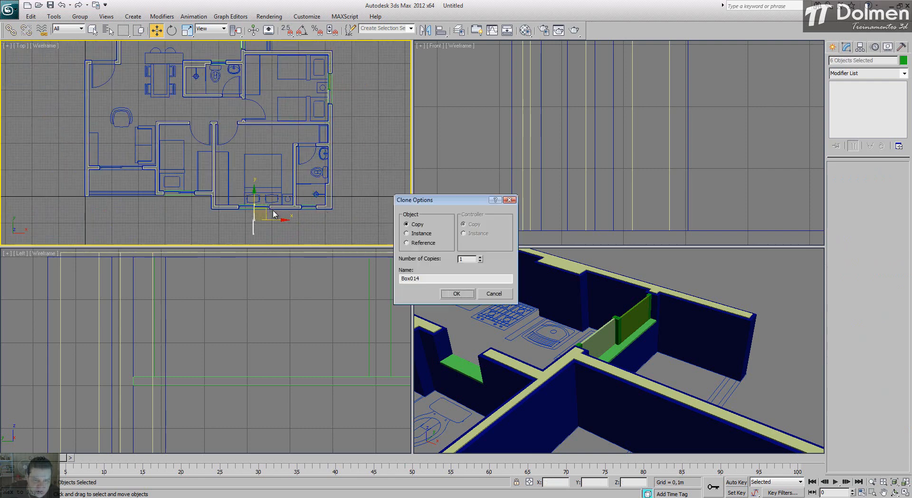
{"action": "left_click", "coordinate": [453, 294]}
{"action": "scroll", "coordinate": [244, 229], "scroll_direction": "up", "scroll_amount": 5}
Rotate the copied window by 90 degrees with angle snapping so it runs parallel to the double-bed bedroom's lower wall
{"action": "key", "text": "e"}
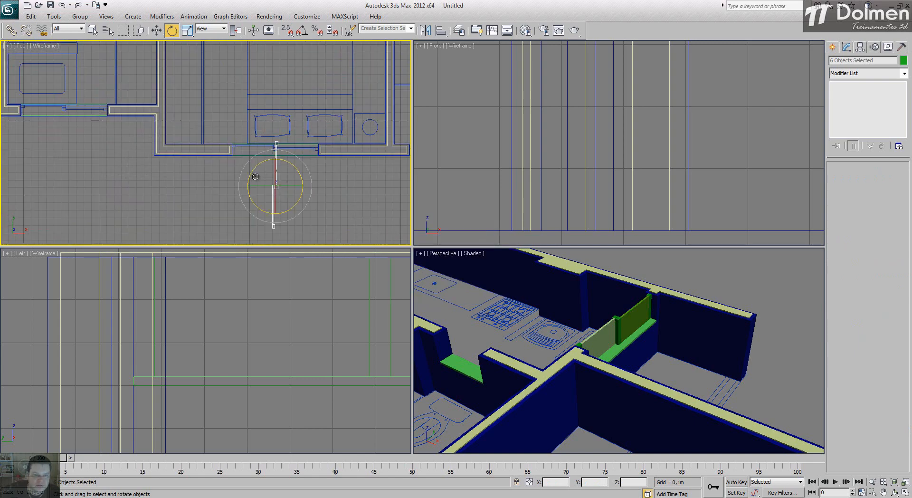
{"action": "left_click_drag", "start_coordinate": [241, 175], "coordinate": [232, 216]}
{"action": "key", "text": "a"}
{"action": "scroll", "coordinate": [293, 179], "scroll_direction": "up", "scroll_amount": 4}
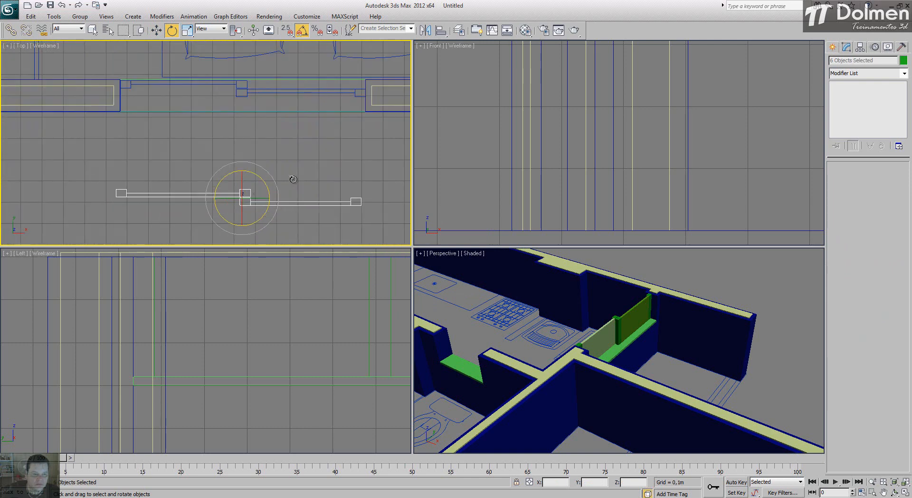
{"action": "key", "text": "a"}
Move the rotated window copy into the double-bed bedroom's opening, snapping its left frame to the wall edge
{"action": "key", "text": "s"}
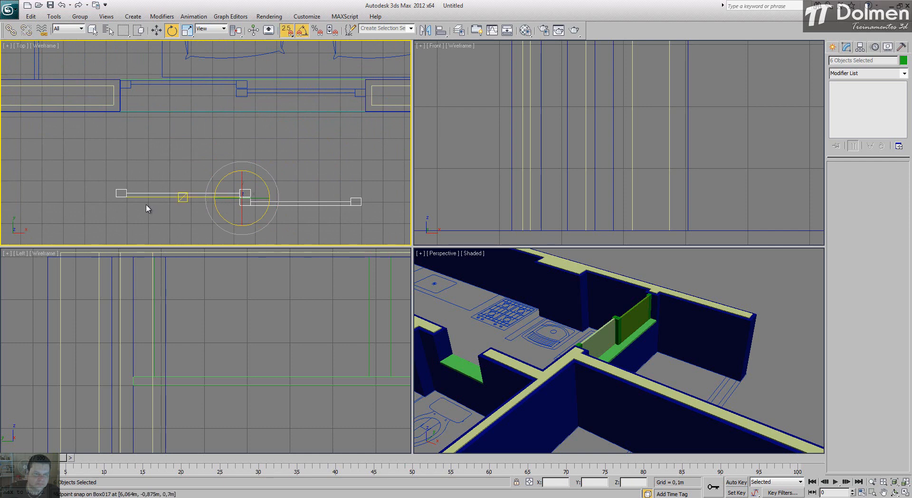
{"action": "key", "text": "w"}
{"action": "left_click_drag", "start_coordinate": [118, 198], "coordinate": [121, 87]}
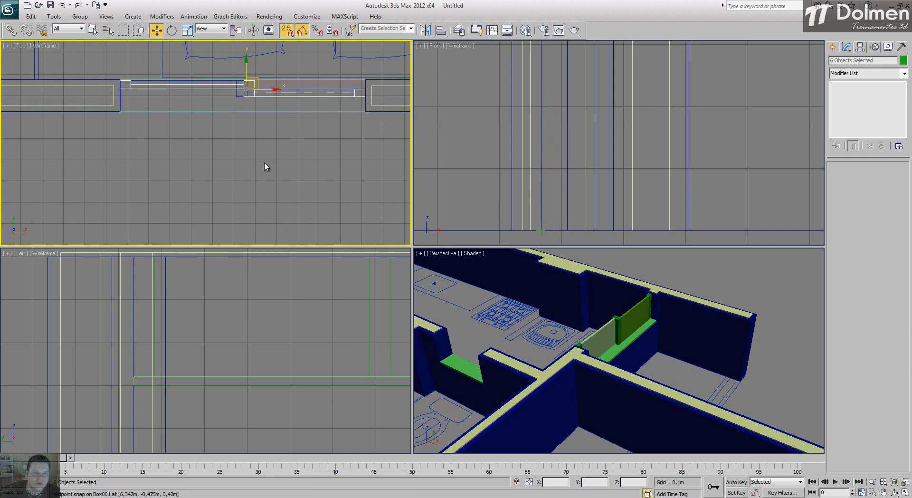
{"action": "middle_click_drag", "start_coordinate": [220, 127], "coordinate": [321, 194]}
{"action": "scroll", "coordinate": [218, 168], "scroll_direction": "down", "scroll_amount": 3}
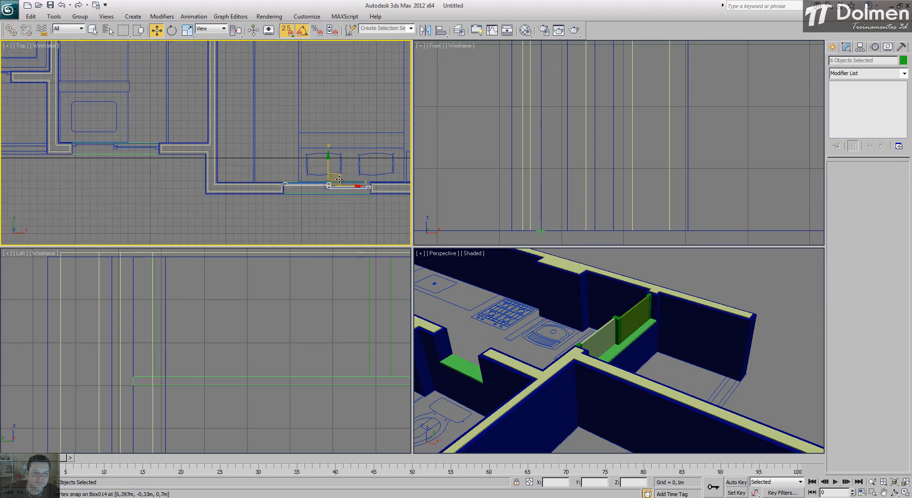
Make one independent copy of the double-bed bedroom's window and snap it into the single-bed bedroom's lower wall opening
{"action": "left_click_drag", "start_coordinate": [340, 178], "coordinate": [135, 165], "text": "shift"}
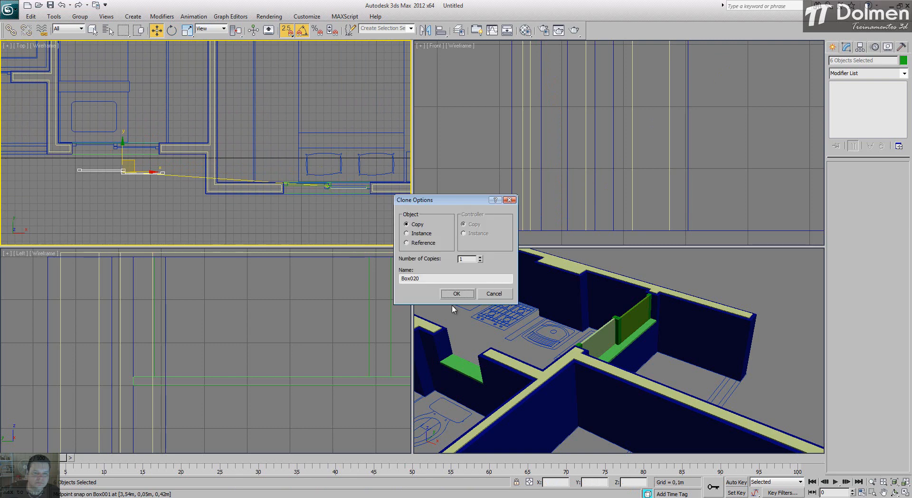
{"action": "left_click", "coordinate": [455, 294]}
{"action": "scroll", "coordinate": [79, 175], "scroll_direction": "up", "scroll_amount": 3}
{"action": "key", "text": "s"}
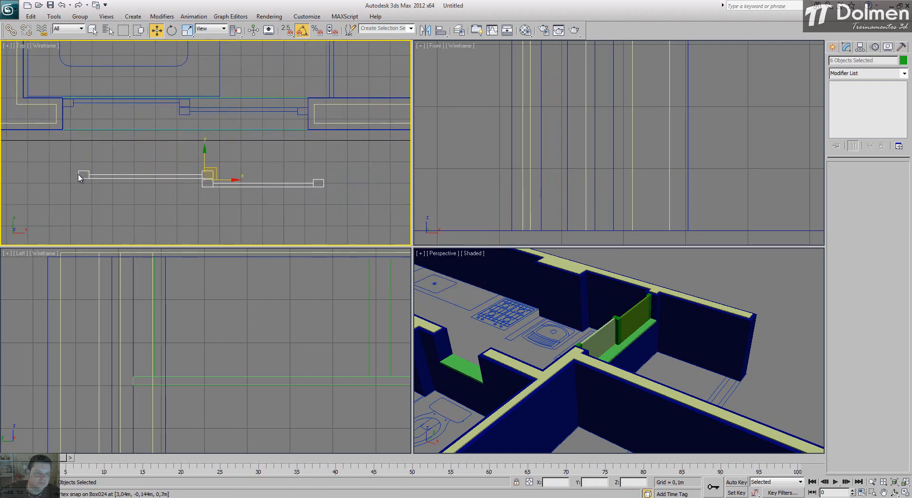
{"action": "left_click_drag", "start_coordinate": [79, 171], "coordinate": [56, 100]}
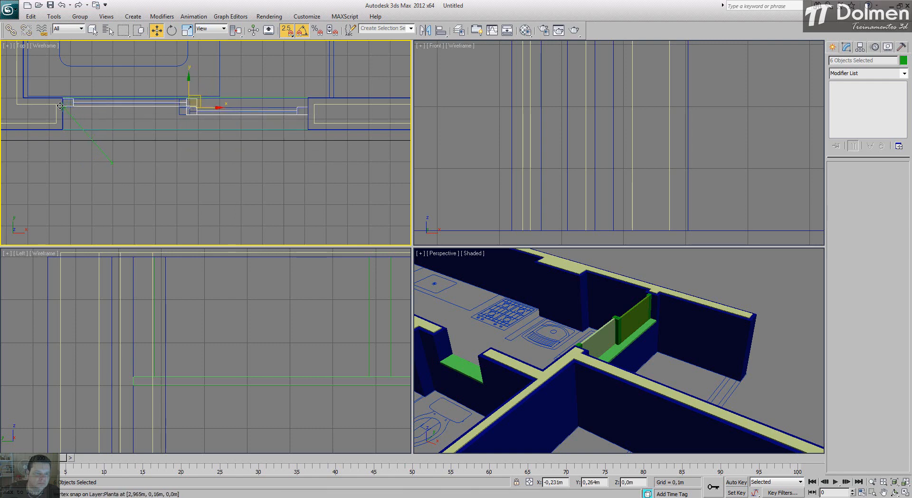
Examine the placed windows across the plan and the shaded perspective model, and clear the selection
{"action": "scroll", "coordinate": [301, 190], "scroll_direction": "down", "scroll_amount": 10}
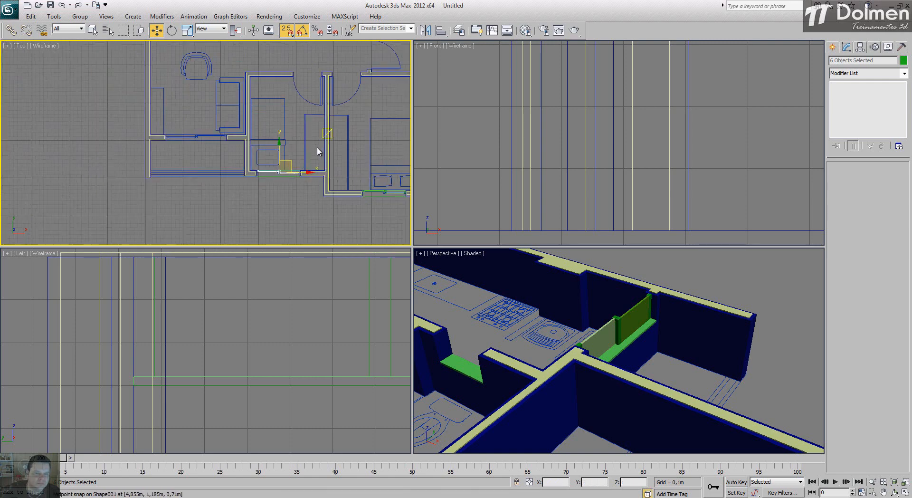
{"action": "middle_click_drag", "start_coordinate": [319, 149], "coordinate": [225, 196]}
{"action": "scroll", "coordinate": [225, 196], "scroll_direction": "down", "scroll_amount": 3}
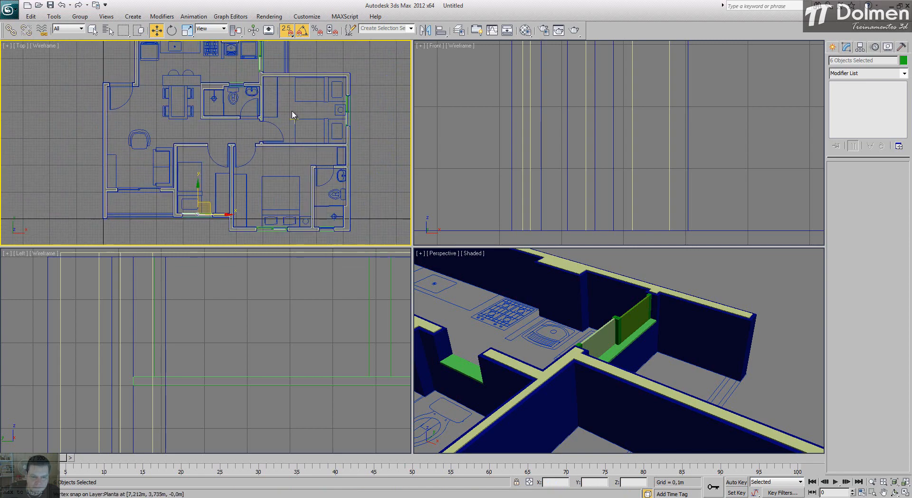
{"action": "middle_click_drag", "start_coordinate": [296, 113], "coordinate": [293, 143]}
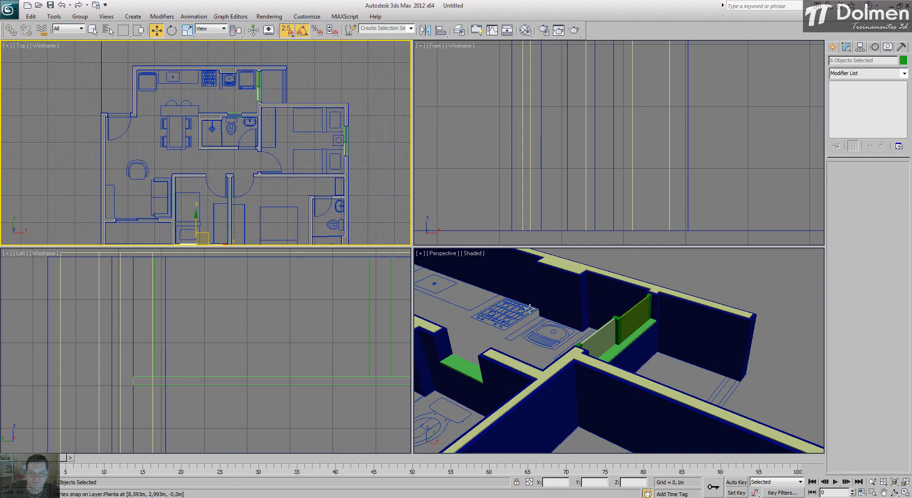
{"action": "right_click", "coordinate": [623, 316]}
{"action": "scroll", "coordinate": [606, 365], "scroll_direction": "down", "scroll_amount": 4}
{"action": "middle_click_drag", "start_coordinate": [606, 365], "coordinate": [668, 286]}
{"action": "scroll", "coordinate": [668, 285], "scroll_direction": "down", "scroll_amount": 3}
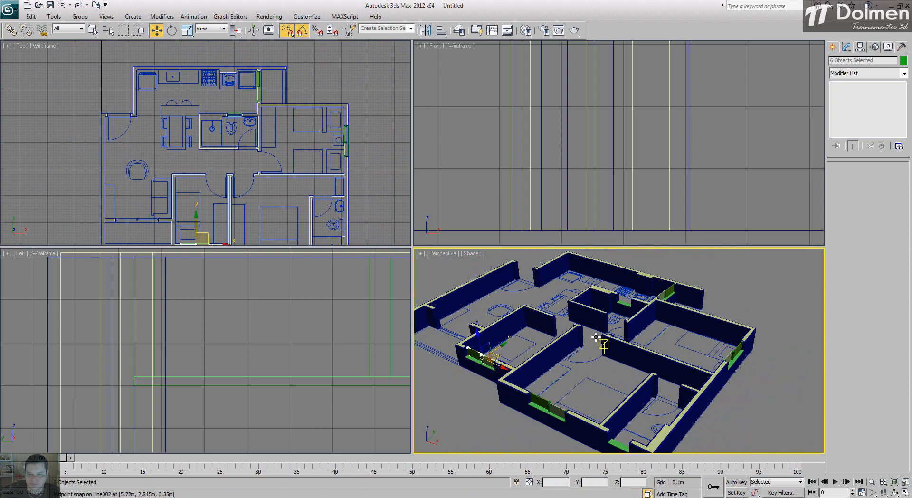
{"action": "middle_click_drag", "start_coordinate": [598, 343], "coordinate": [613, 363]}
{"action": "left_click", "coordinate": [326, 70]}
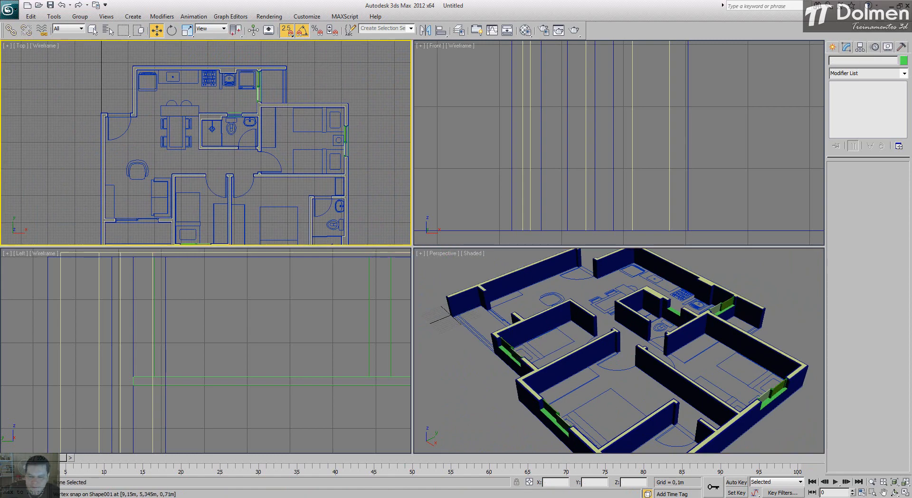
Freeze the floor plan drawing (Layer:Planta) so it stays visible but cannot be selected
{"action": "middle_click_drag", "start_coordinate": [416, 157], "coordinate": [310, 114]}
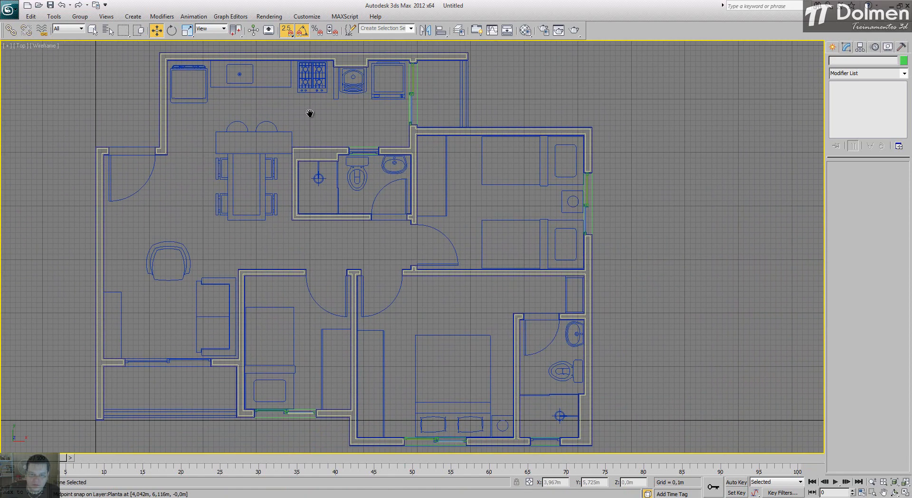
{"action": "scroll", "coordinate": [346, 138], "scroll_direction": "up", "scroll_amount": 5}
{"action": "scroll", "coordinate": [424, 195], "scroll_direction": "up", "scroll_amount": 4}
{"action": "middle_click_drag", "start_coordinate": [424, 196], "coordinate": [302, 179]}
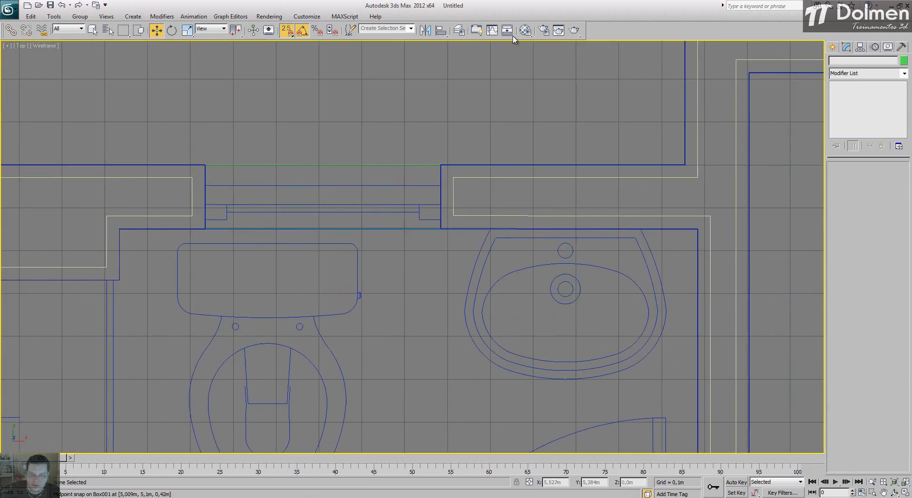
{"action": "scroll", "coordinate": [412, 190], "scroll_direction": "down", "scroll_amount": 4}
{"action": "scroll", "coordinate": [413, 109], "scroll_direction": "up", "scroll_amount": 5}
{"action": "left_click", "coordinate": [413, 109]}
{"action": "right_click", "coordinate": [413, 107]}
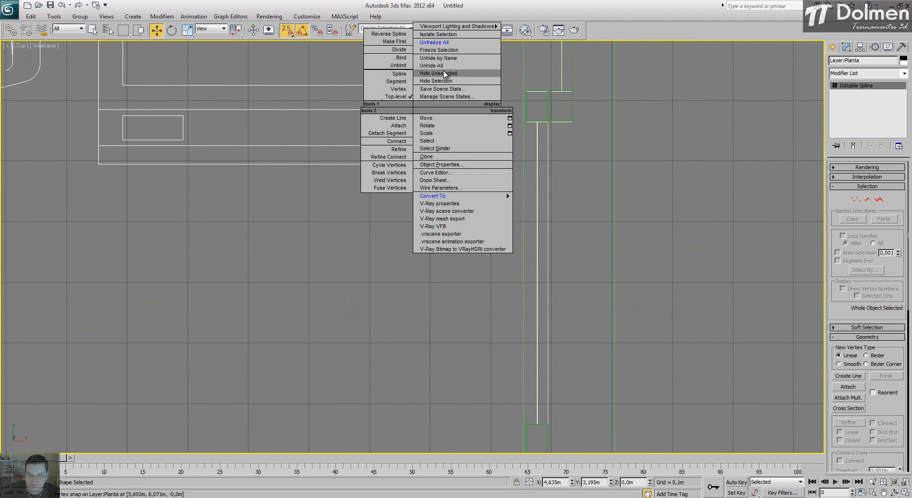
{"action": "left_click", "coordinate": [442, 49]}
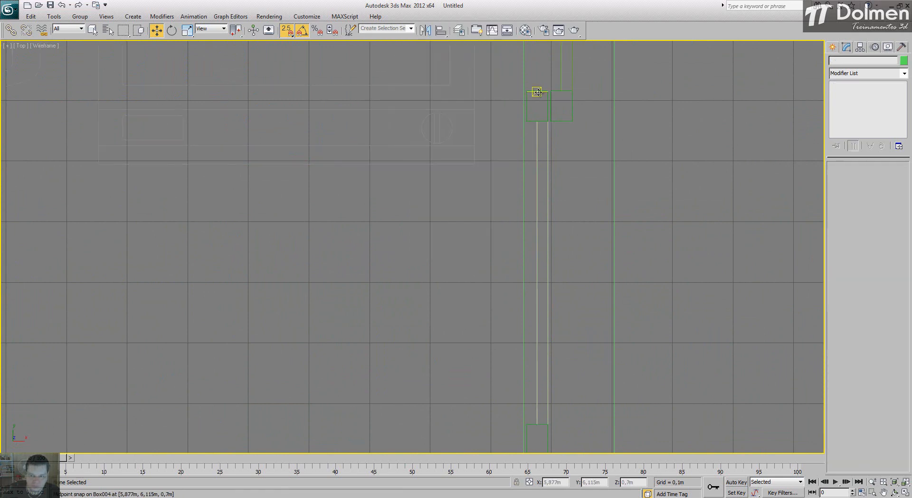
Move a frame post from the kitchen-side window to the bathroom window opening and rotate it 90 degrees
{"action": "left_click", "coordinate": [538, 92]}
{"action": "key", "text": "s"}
{"action": "scroll", "coordinate": [563, 97], "scroll_direction": "down", "scroll_amount": 6}
{"action": "left_click_drag", "start_coordinate": [570, 88], "coordinate": [469, 202]}
{"action": "scroll", "coordinate": [446, 222], "scroll_direction": "up", "scroll_amount": 8}
{"action": "key", "text": "s"}
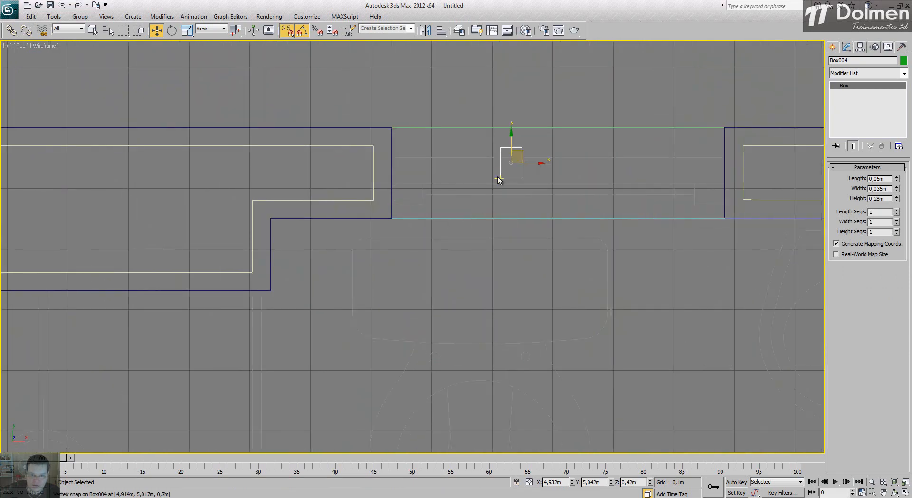
{"action": "key", "text": "s"}
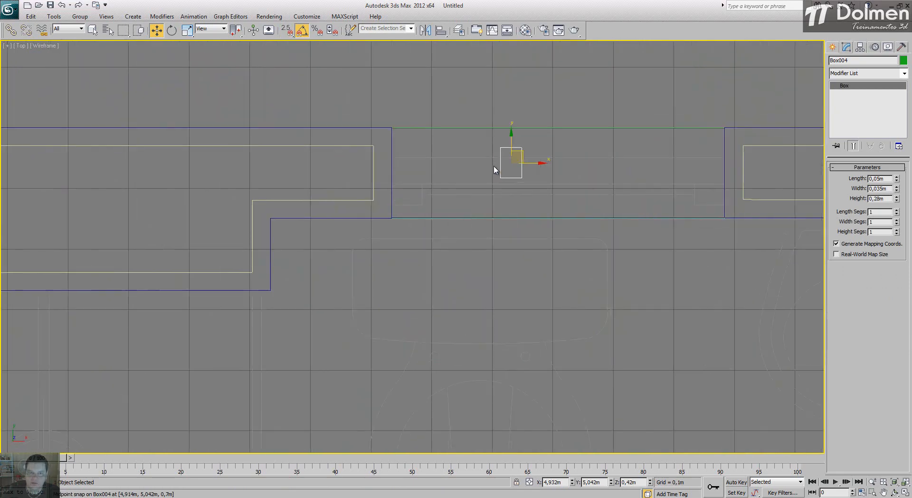
{"action": "key", "text": "e"}
{"action": "left_click_drag", "start_coordinate": [477, 148], "coordinate": [466, 190]}
{"action": "key", "text": "w"}
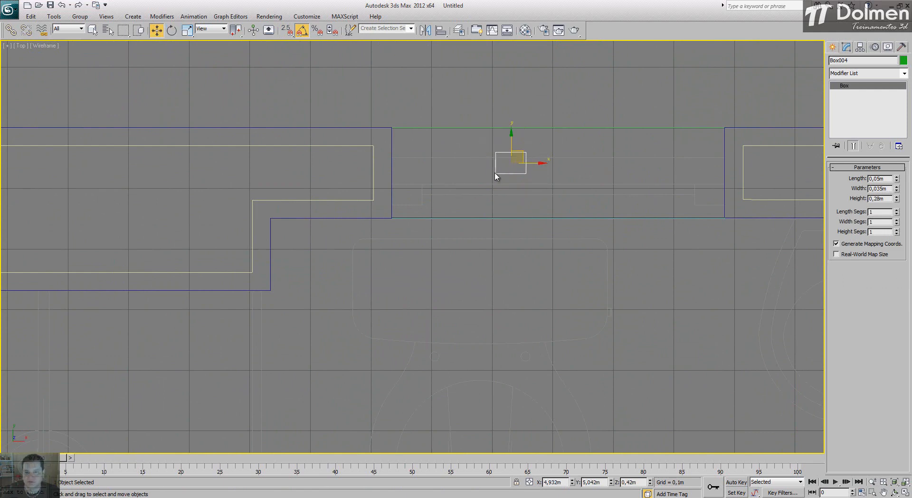
Unfreeze the floor plan and snap frame posts to both jambs of the bathroom window opening, using one independent copy
{"action": "right_click", "coordinate": [480, 172]}
{"action": "left_click", "coordinate": [505, 109]}
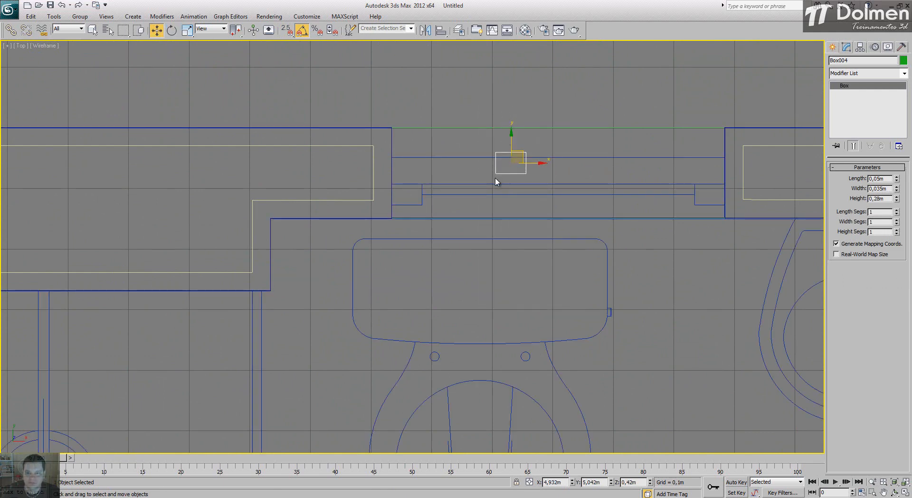
{"action": "key", "text": "s"}
{"action": "mouse_move", "coordinate": [496, 174]}
{"action": "left_mouse_down"}
{"action": "mouse_move", "coordinate": [392, 205]}
{"action": "mouse_move", "coordinate": [725, 204]}
{"action": "left_mouse_up"}
{"action": "key", "text": "s"}
{"action": "left_click", "coordinate": [457, 295]}
{"action": "key", "text": "s"}
{"action": "key", "text": "s"}
Make one independent copy of the neighbouring window's glass pane above the bathroom opening and rotate it 90 degrees
{"action": "middle_click_drag", "start_coordinate": [560, 188], "coordinate": [503, 231]}
{"action": "scroll", "coordinate": [503, 231], "scroll_direction": "down", "scroll_amount": 4}
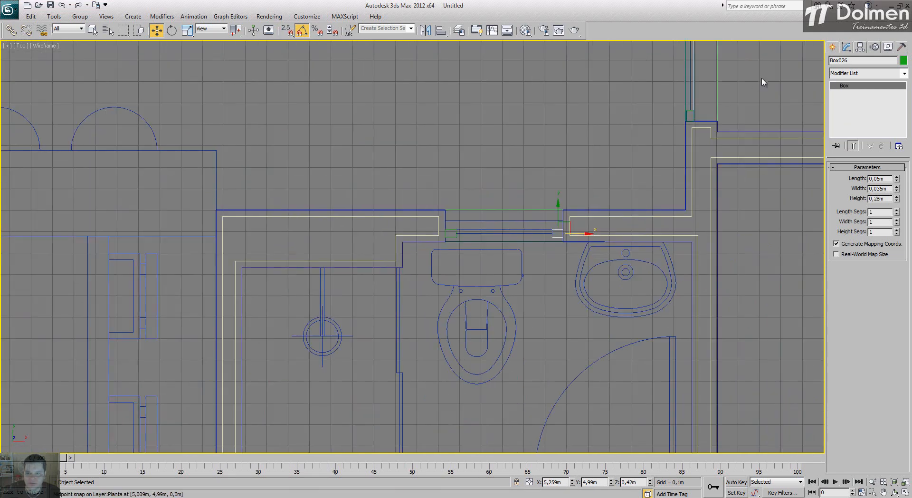
{"action": "left_click", "coordinate": [690, 85]}
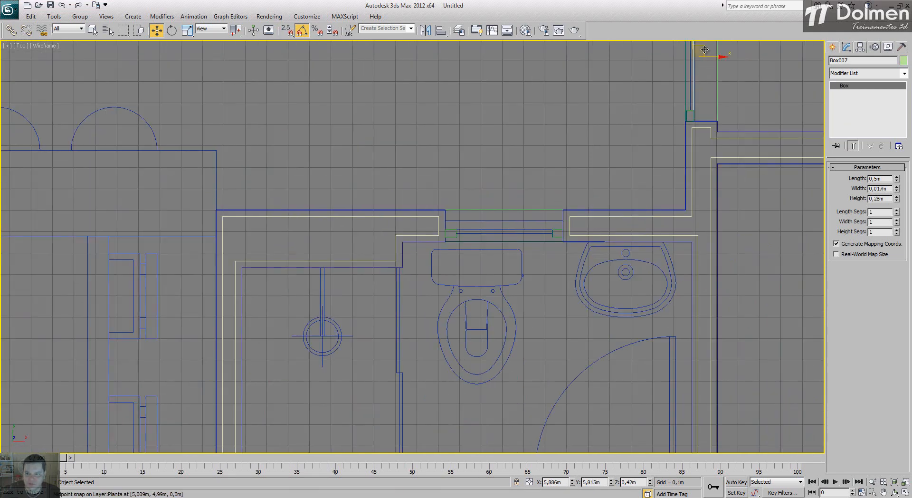
{"action": "left_click_drag", "start_coordinate": [705, 49], "coordinate": [522, 156], "text": "shift"}
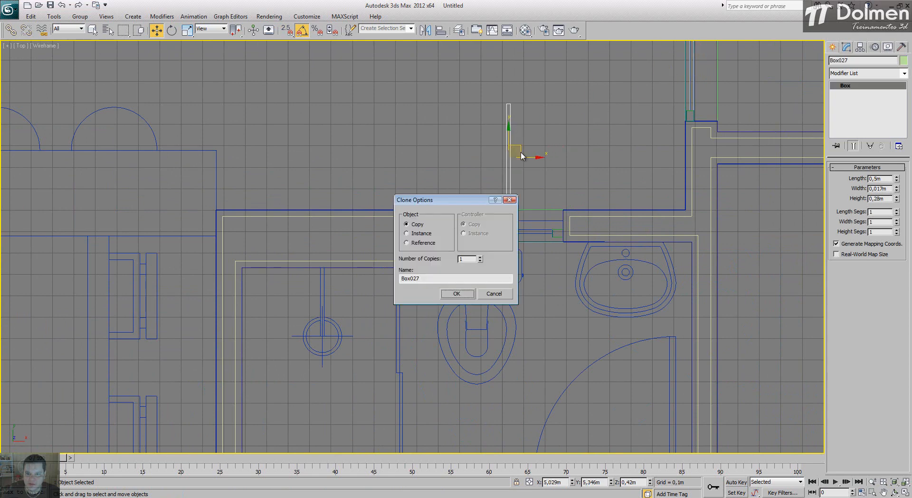
{"action": "left_click", "coordinate": [457, 294]}
{"action": "scroll", "coordinate": [475, 228], "scroll_direction": "up", "scroll_amount": 5}
{"action": "middle_click_drag", "start_coordinate": [461, 180], "coordinate": [436, 205]}
{"action": "scroll", "coordinate": [436, 205], "scroll_direction": "down", "scroll_amount": 2}
{"action": "key", "text": "e"}
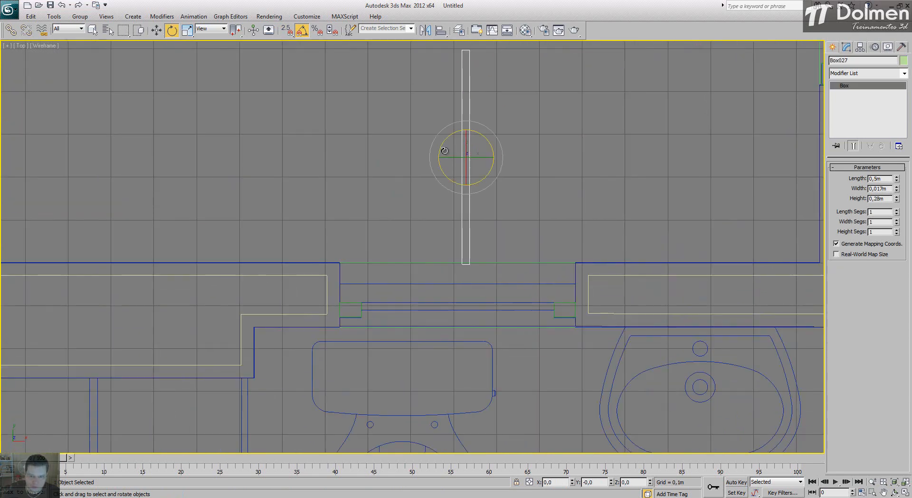
{"action": "left_click_drag", "start_coordinate": [431, 145], "coordinate": [413, 186]}
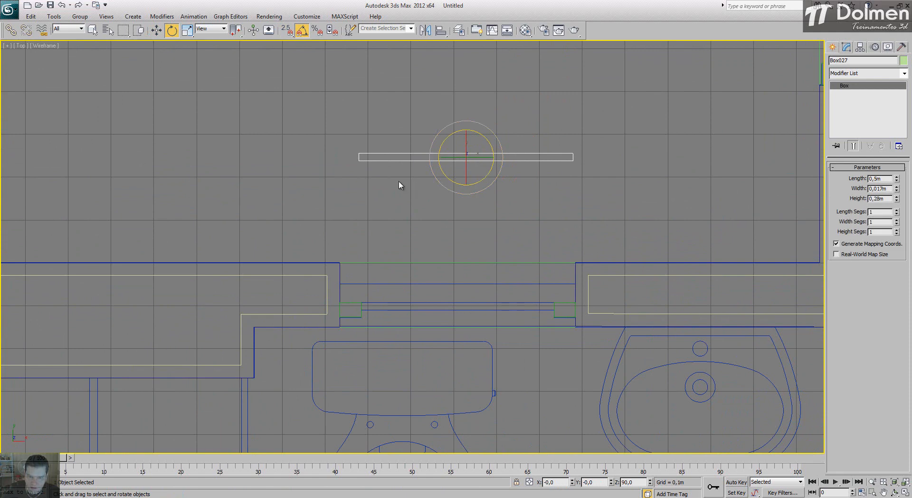
Snap the copied glass pane's left end to the inner edge of the bathroom window's left frame
{"action": "key", "text": "s"}
{"action": "key", "text": "w"}
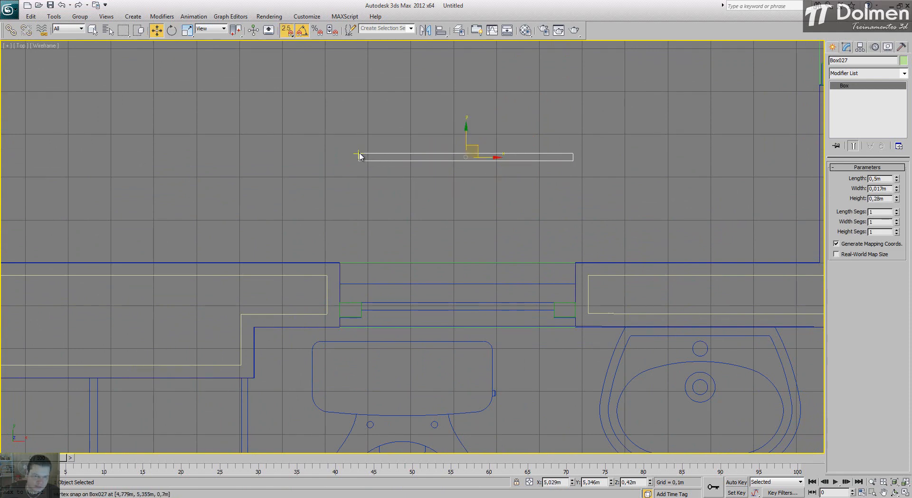
{"action": "left_click_drag", "start_coordinate": [359, 154], "coordinate": [362, 302]}
{"action": "scroll", "coordinate": [363, 302], "scroll_direction": "down", "scroll_amount": 2}
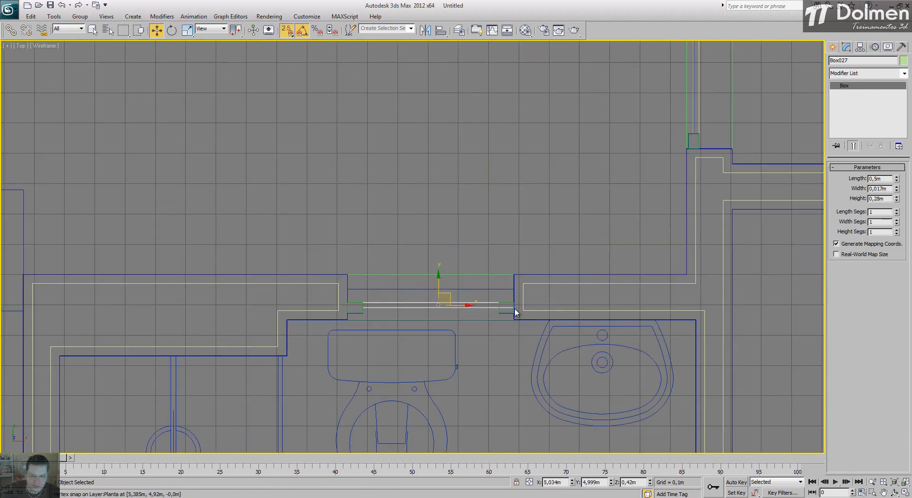
Convert the pane to Editable Poly and snap its right-end vertices to the inner edge of the right frame
{"action": "right_click", "coordinate": [477, 313]}
{"action": "mouse_move", "coordinate": [525, 401]}
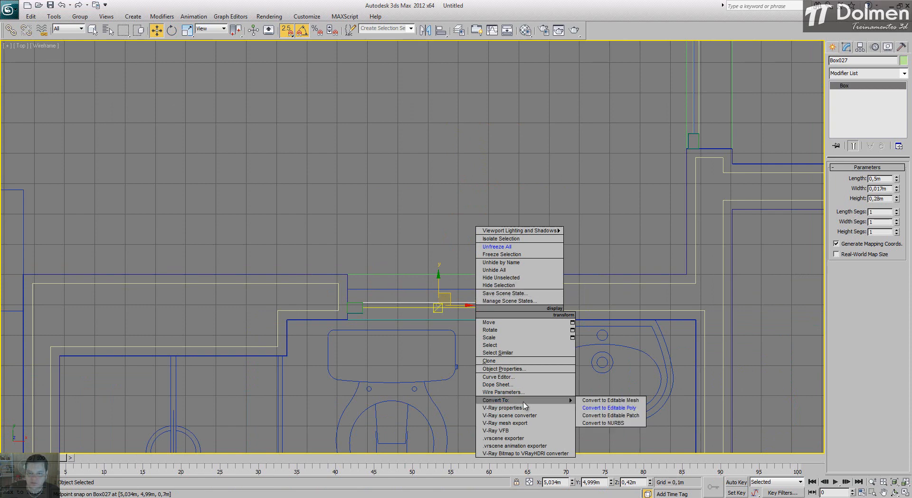
{"action": "left_click", "coordinate": [613, 409]}
{"action": "key", "text": "1"}
{"action": "scroll", "coordinate": [474, 307], "scroll_direction": "up", "scroll_amount": 8}
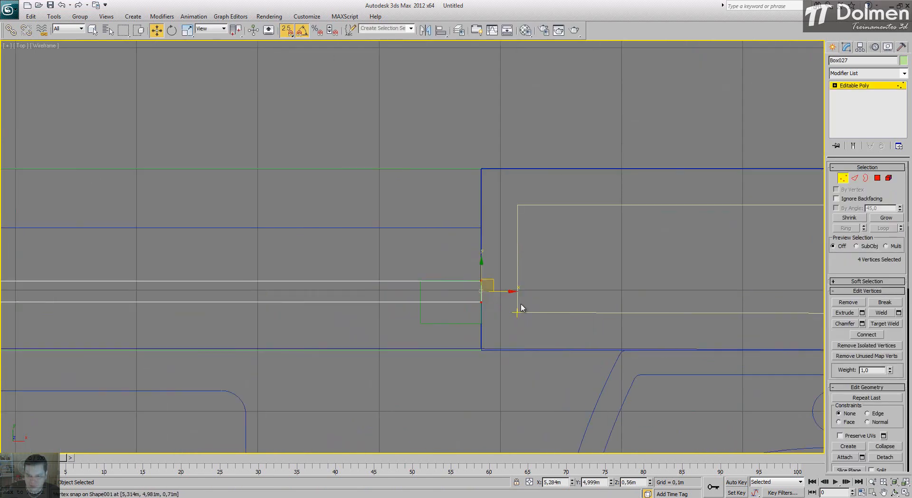
{"action": "left_click_drag", "start_coordinate": [501, 291], "coordinate": [385, 293]}
{"action": "key", "text": "s"}
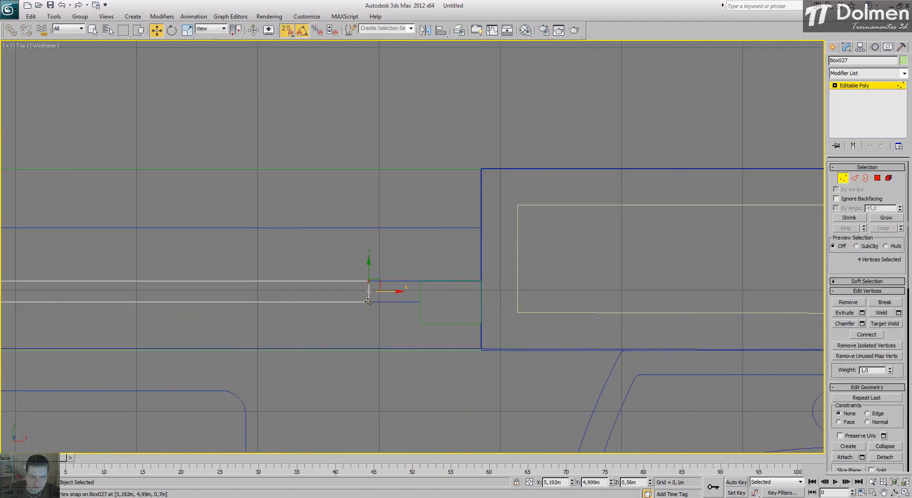
{"action": "scroll", "coordinate": [383, 295], "scroll_direction": "up", "scroll_amount": 5}
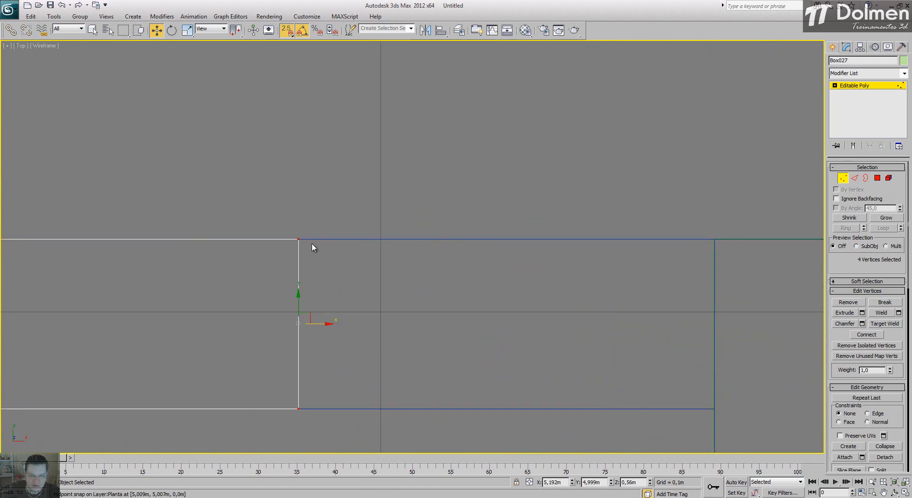
{"action": "left_click_drag", "start_coordinate": [299, 238], "coordinate": [715, 239]}
{"action": "key", "text": "s"}
{"action": "scroll", "coordinate": [496, 181], "scroll_direction": "down", "scroll_amount": 6}
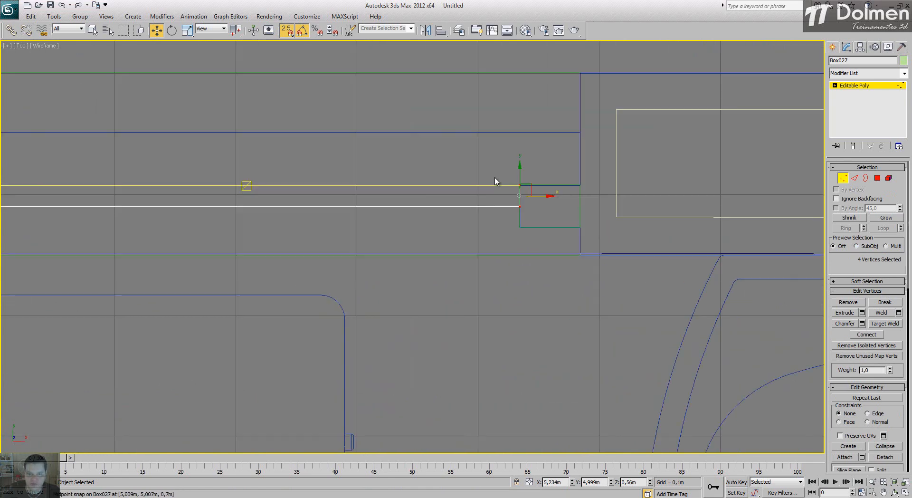
{"action": "scroll", "coordinate": [461, 178], "scroll_direction": "up", "scroll_amount": 4}
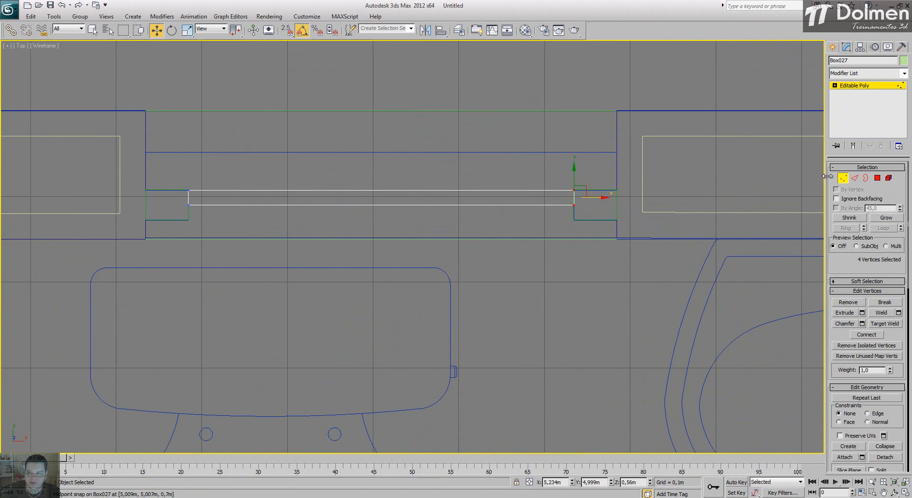
{"action": "left_click", "coordinate": [844, 178]}
{"action": "left_click", "coordinate": [606, 170]}
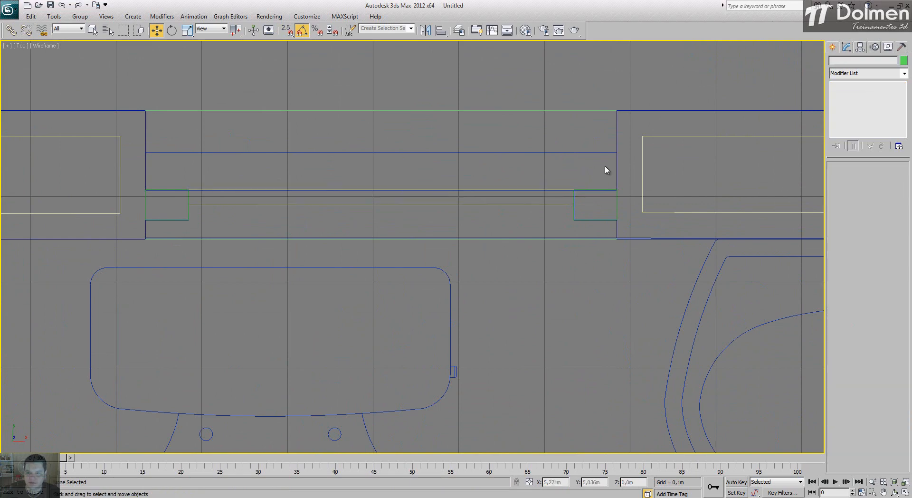
Copy the bathroom window's two frames and pane and snap the copy into the en-suite bathroom's lower wall opening
{"action": "left_click_drag", "start_coordinate": [185, 220], "coordinate": [186, 221]}
{"action": "left_click_drag", "start_coordinate": [129, 167], "coordinate": [129, 168], "text": "alt"}
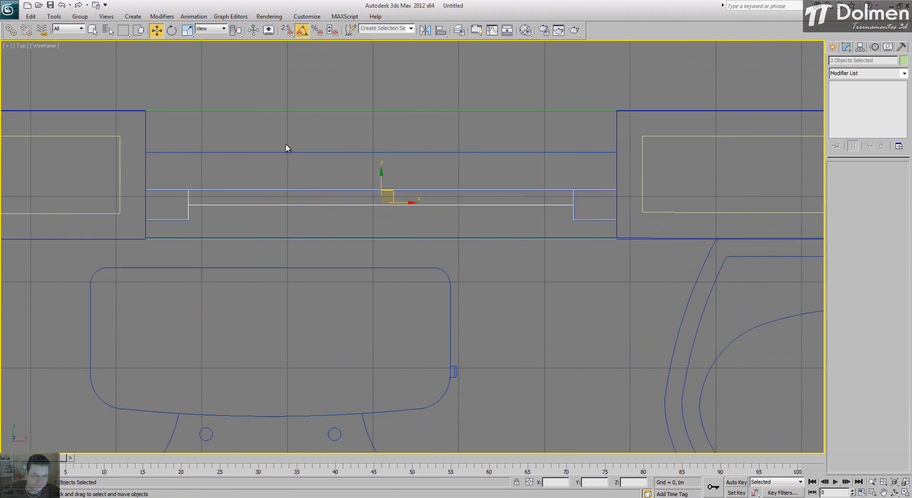
{"action": "scroll", "coordinate": [328, 133], "scroll_direction": "down", "scroll_amount": 14}
{"action": "mouse_move", "coordinate": [371, 116]}
{"action": "left_mouse_down", "text": "shift"}
{"action": "mouse_move", "coordinate": [394, 143]}
{"action": "mouse_move", "coordinate": [431, 229]}
{"action": "left_mouse_up", "text": "shift"}
{"action": "left_click", "coordinate": [457, 294]}
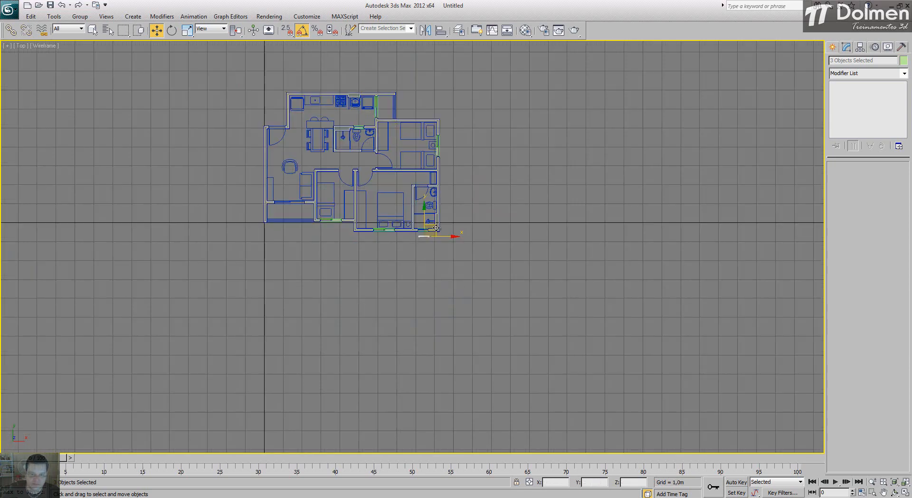
{"action": "scroll", "coordinate": [375, 249], "scroll_direction": "up", "scroll_amount": 12}
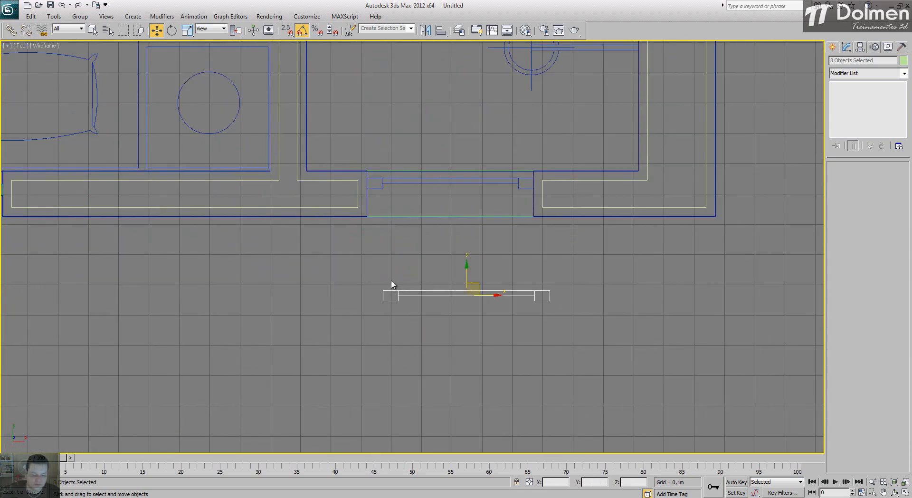
{"action": "key", "text": "s"}
{"action": "left_click_drag", "start_coordinate": [384, 291], "coordinate": [436, 177]}
{"action": "left_click", "coordinate": [472, 289]}
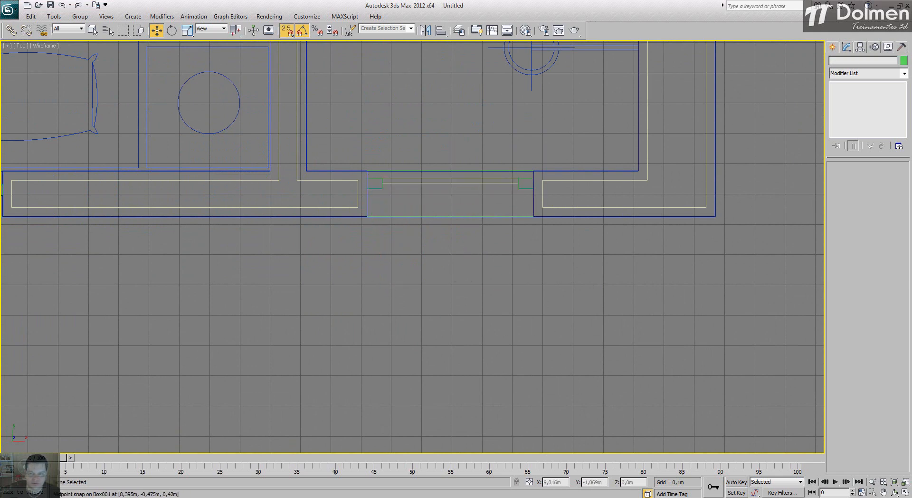
Inspect the placed windows in the shaded perspective and plan views, and check the element heights in the Alturas reference image
{"action": "left_click", "coordinate": [908, 494]}
{"action": "right_click", "coordinate": [660, 377]}
{"action": "key", "text": "alt+w"}
{"action": "key", "text": "s"}
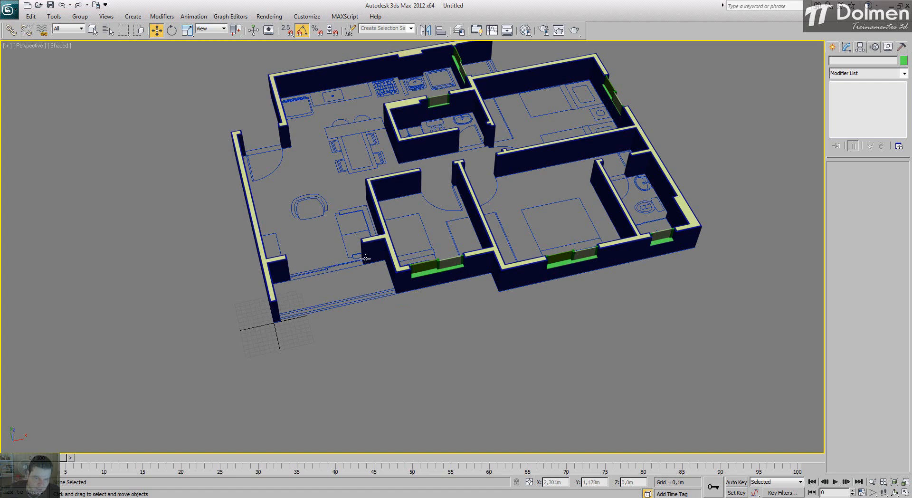
{"action": "key", "text": "alt+w"}
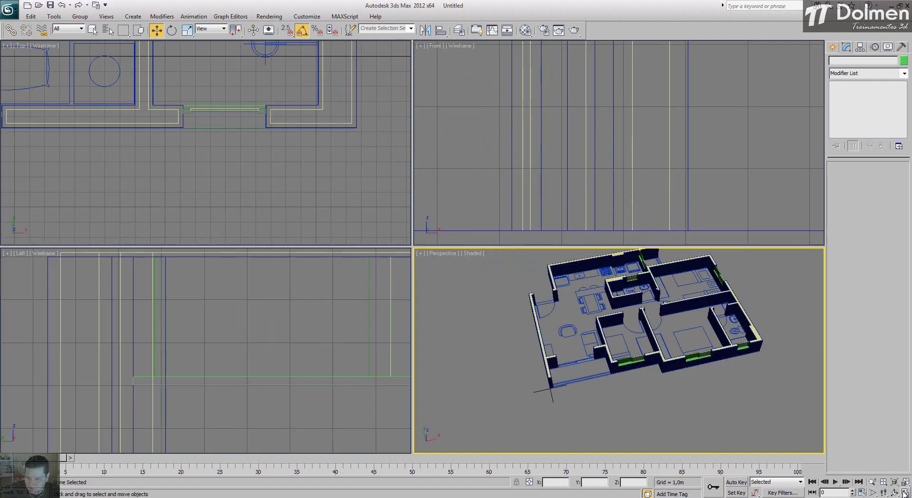
{"action": "scroll", "coordinate": [112, 146], "scroll_direction": "up", "scroll_amount": 8}
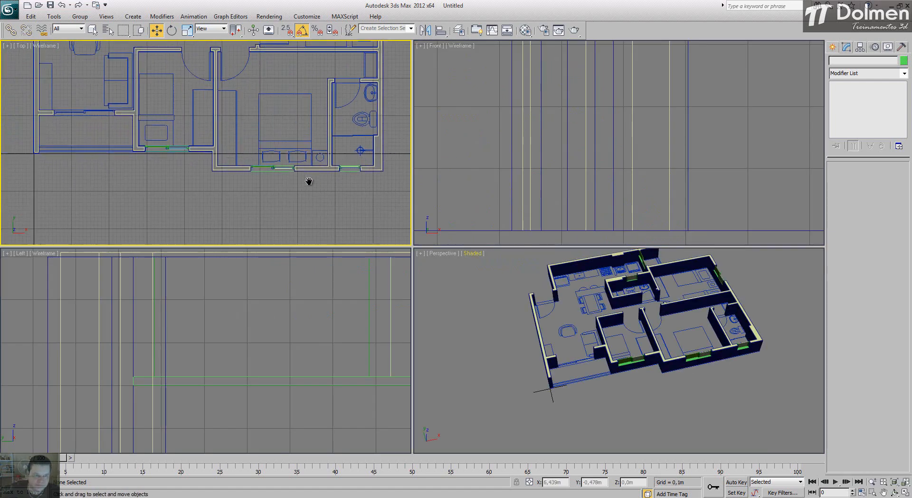
{"action": "scroll", "coordinate": [139, 144], "scroll_direction": "up", "scroll_amount": 4}
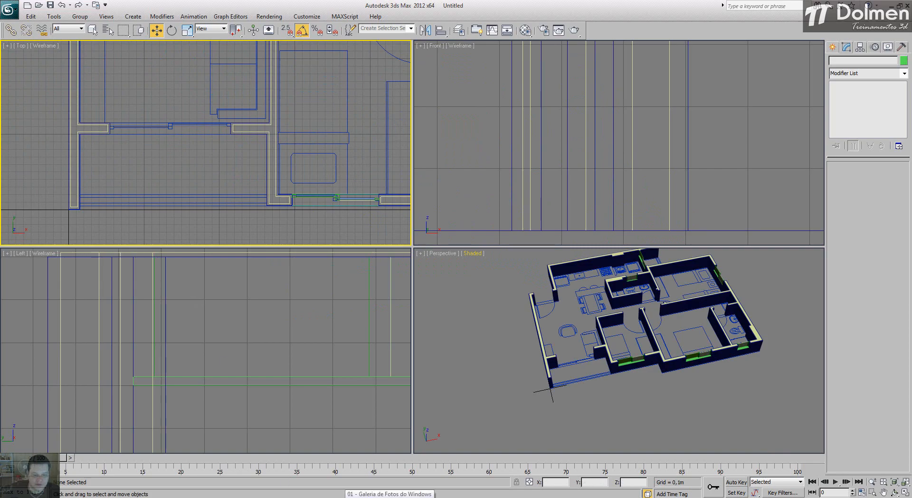
{"action": "left_click", "coordinate": [460, 497]}
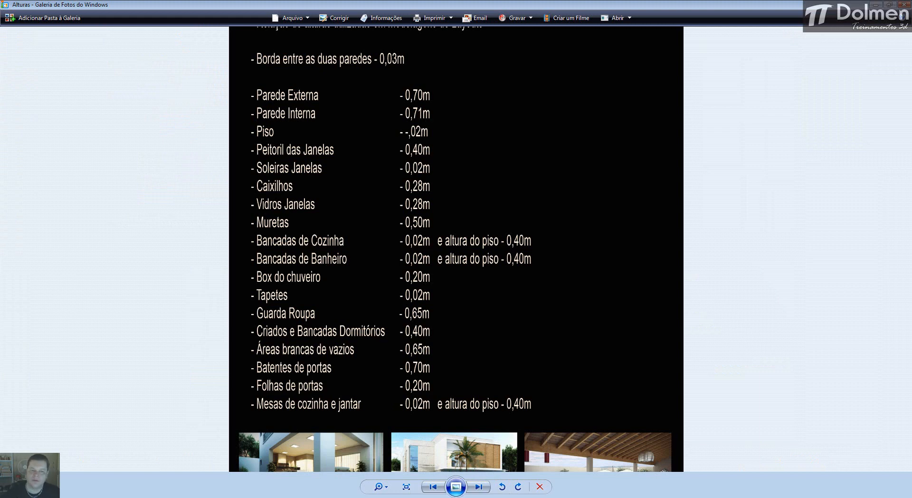
{"action": "left_click", "coordinate": [460, 497]}
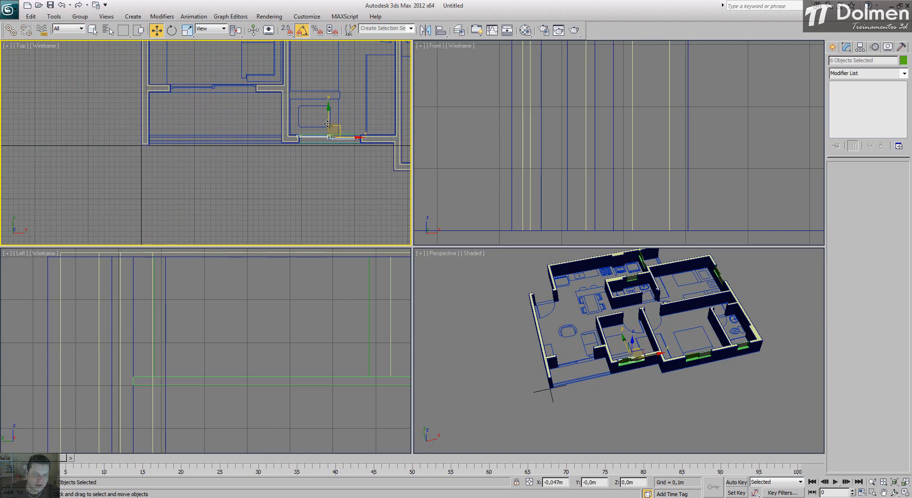
Make one independent copy of the single-bed bedroom's window on the balcony, below the living room's sliding door opening
{"action": "left_click_drag", "start_coordinate": [338, 127], "coordinate": [222, 97], "text": "shift"}
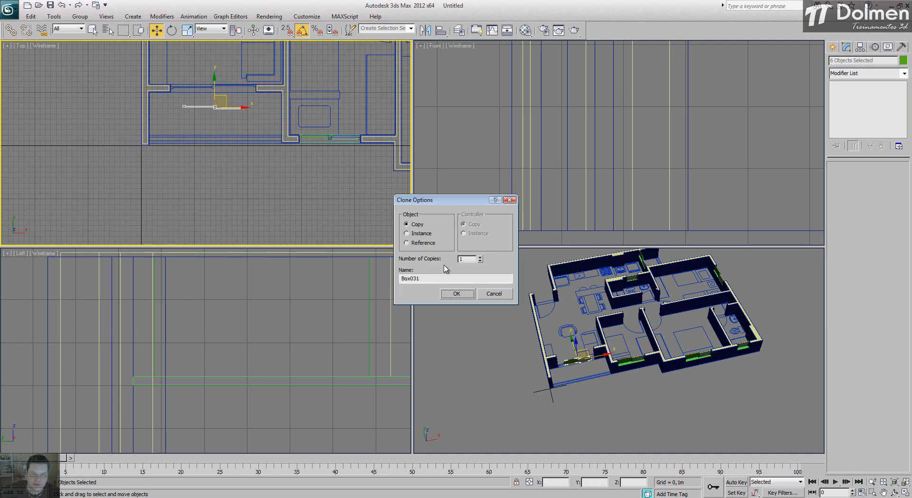
{"action": "left_click", "coordinate": [458, 293]}
{"action": "middle_click_drag", "start_coordinate": [198, 111], "coordinate": [198, 147]}
{"action": "left_click", "coordinate": [256, 143]}
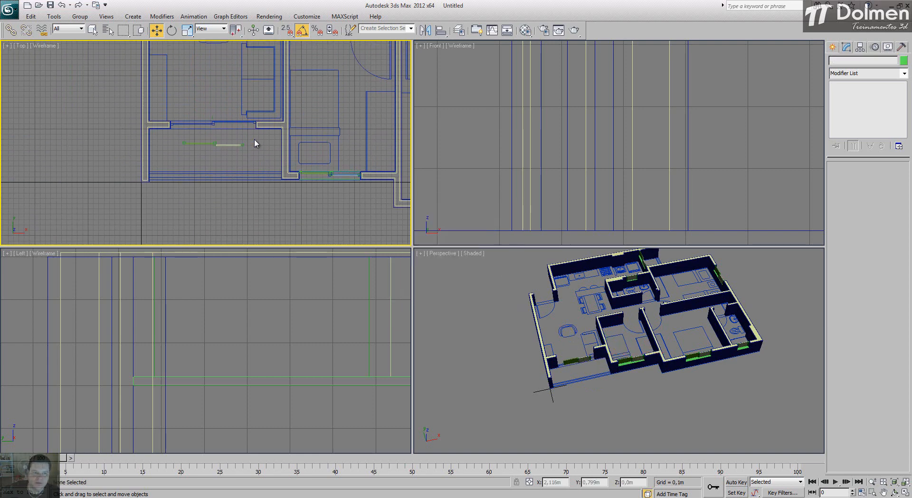
Make the Soleira layer the current layer
{"action": "left_click", "coordinate": [459, 32]}
{"action": "left_click", "coordinate": [127, 133]}
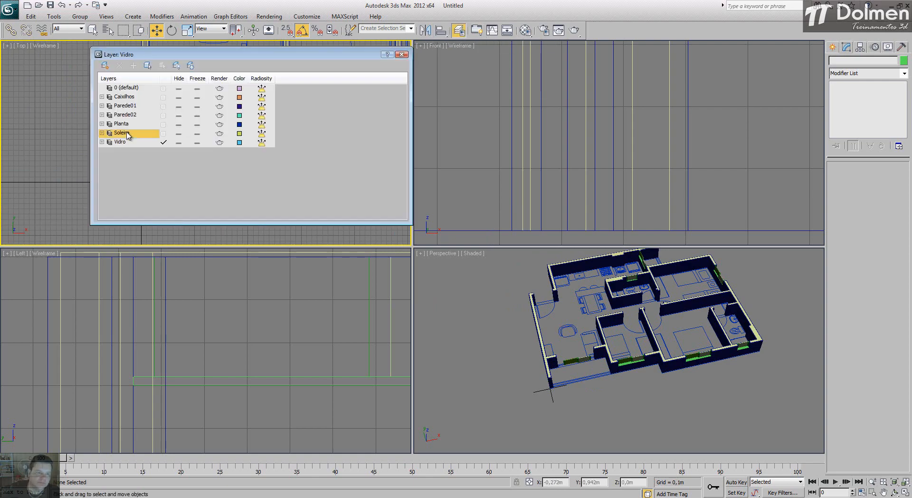
{"action": "left_click", "coordinate": [163, 133]}
{"action": "left_click", "coordinate": [402, 54]}
Draw a sill box of 0.15 m by 1.6 m across the living room's balcony door opening, extruded 0.1 m downward
{"action": "scroll", "coordinate": [245, 111], "scroll_direction": "up", "scroll_amount": 3}
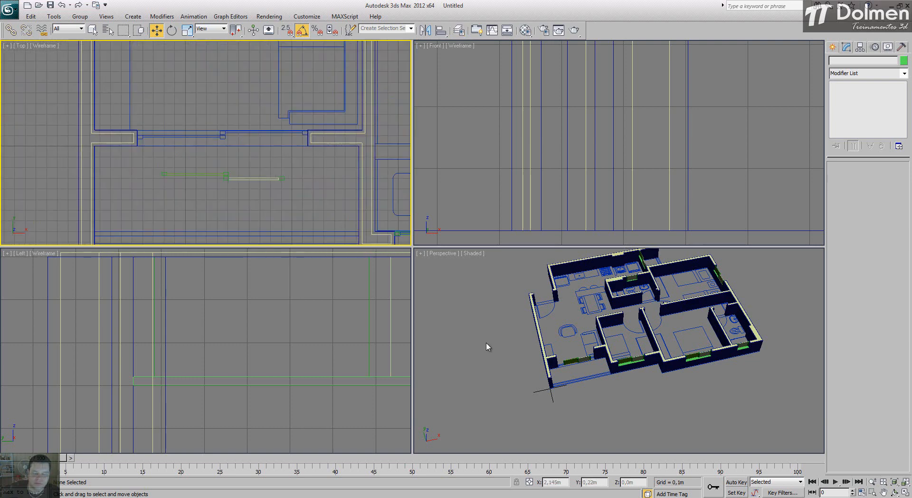
{"action": "left_click", "coordinate": [904, 493]}
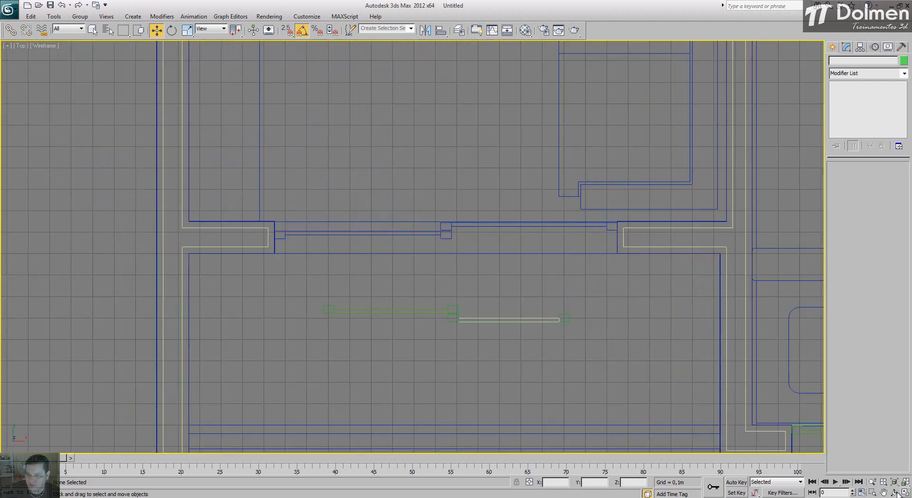
{"action": "left_click", "coordinate": [834, 48]}
{"action": "left_click", "coordinate": [850, 109]}
{"action": "scroll", "coordinate": [228, 185], "scroll_direction": "up", "scroll_amount": 3}
{"action": "key", "text": "s"}
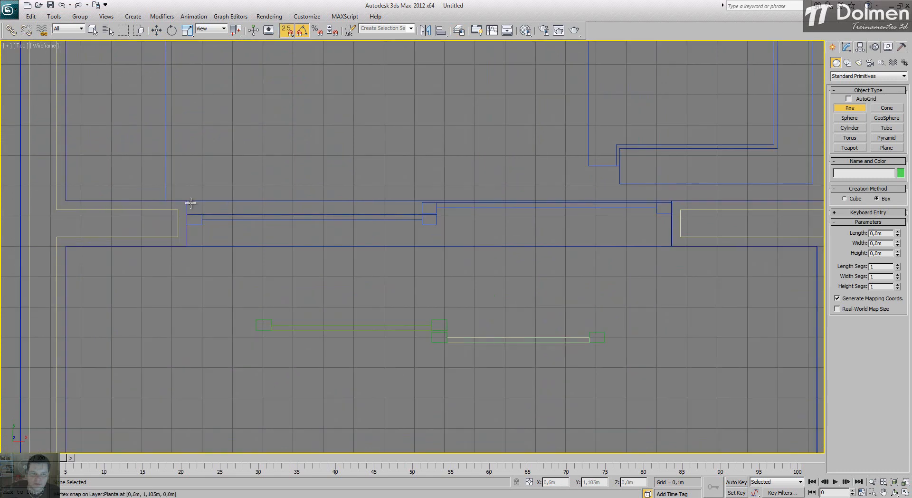
{"action": "left_click_drag", "start_coordinate": [186, 200], "coordinate": [666, 247]}
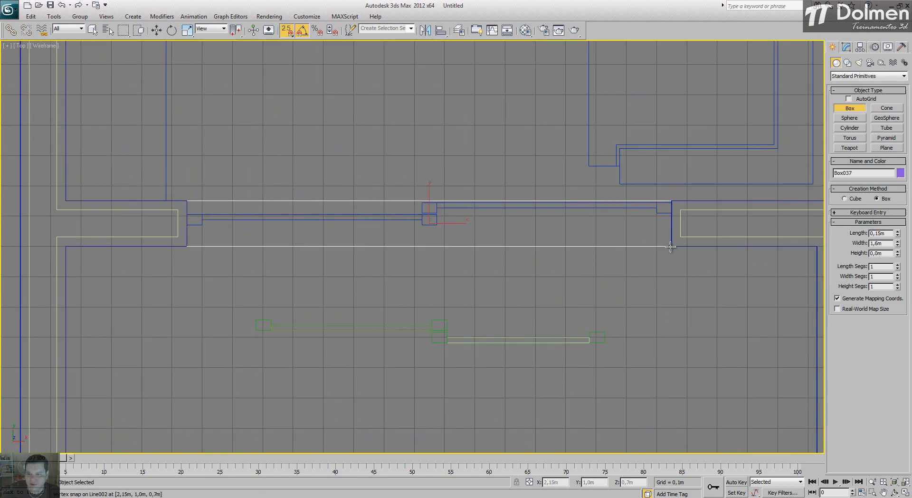
{"action": "left_click", "coordinate": [905, 492]}
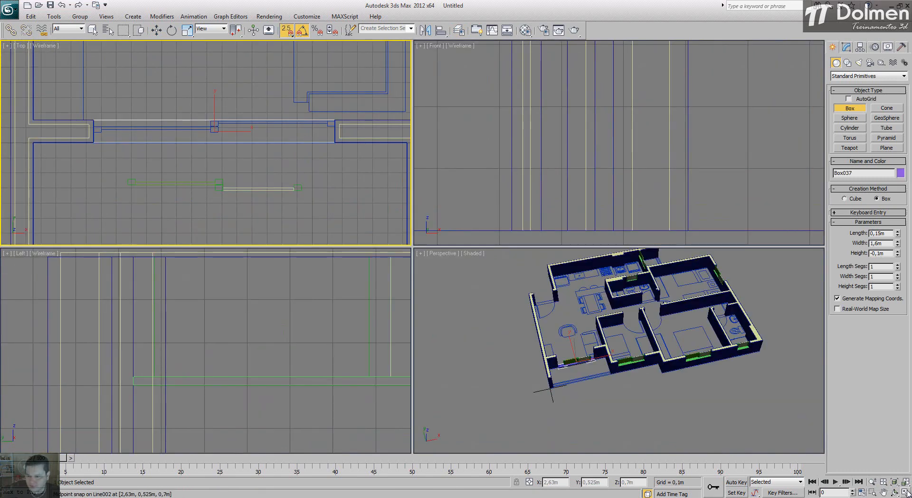
Set the balcony door sill's height to -0.02 m
{"action": "right_click", "coordinate": [755, 428]}
{"action": "left_click", "coordinate": [907, 493]}
{"action": "key", "text": "z"}
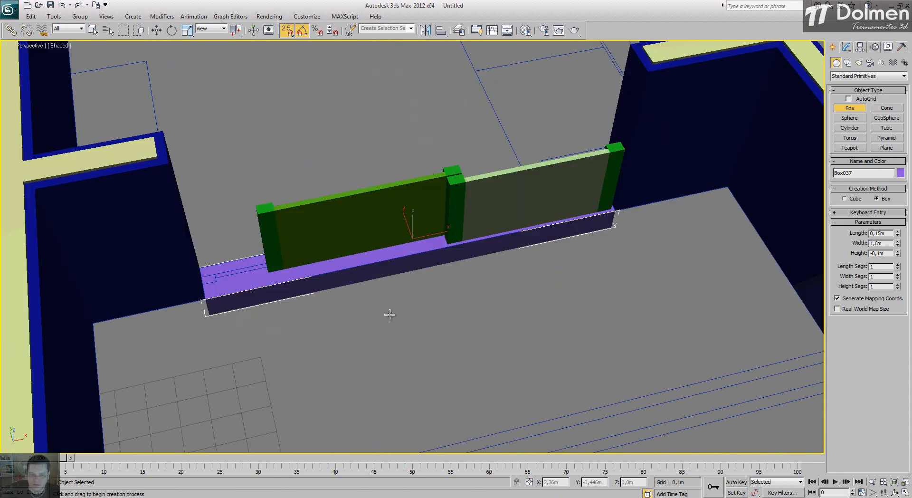
{"action": "middle_click_drag", "start_coordinate": [346, 301], "coordinate": [355, 284], "text": "alt"}
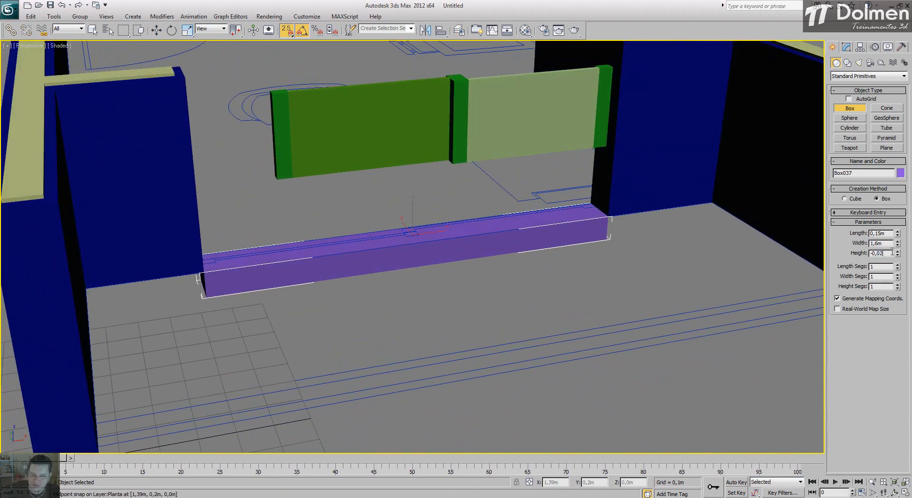
{"action": "left_click", "coordinate": [892, 252]}
{"action": "type", "text": "-0,02"}
{"action": "key", "text": "Return"}
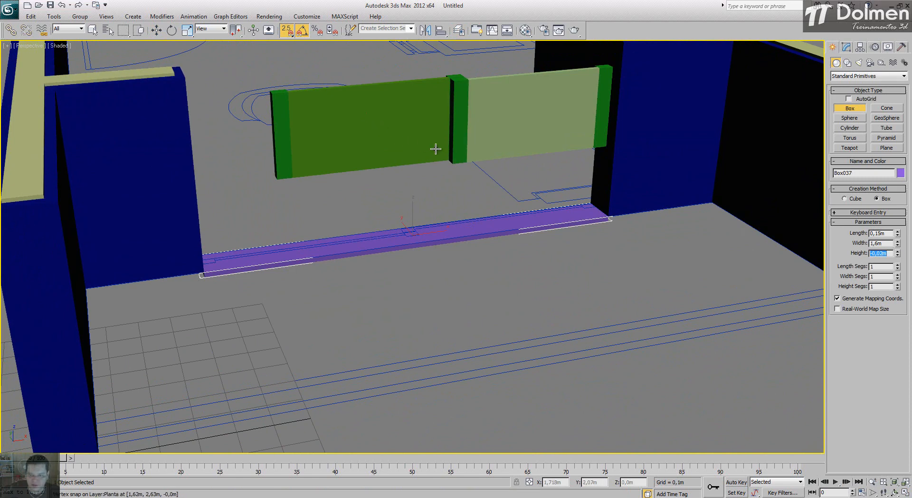
{"action": "middle_click_drag", "start_coordinate": [412, 173], "coordinate": [411, 191], "text": "alt"}
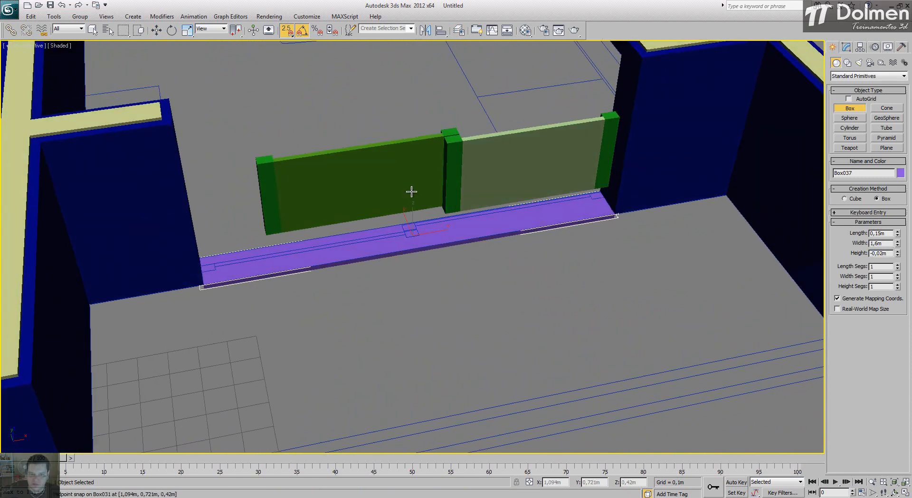
{"action": "left_click", "coordinate": [906, 493]}
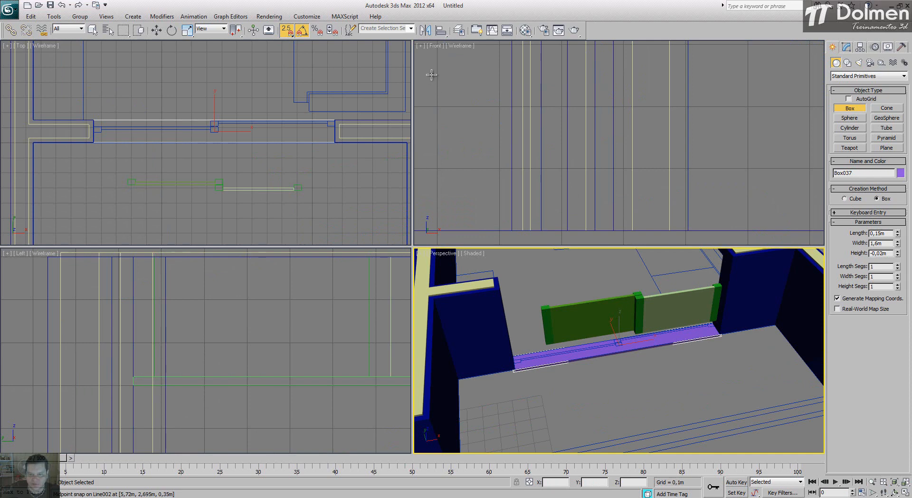
Rotate the six copied window pieces half a turn and snap their left end onto the door opening's left jamb
{"action": "right_click", "coordinate": [297, 166]}
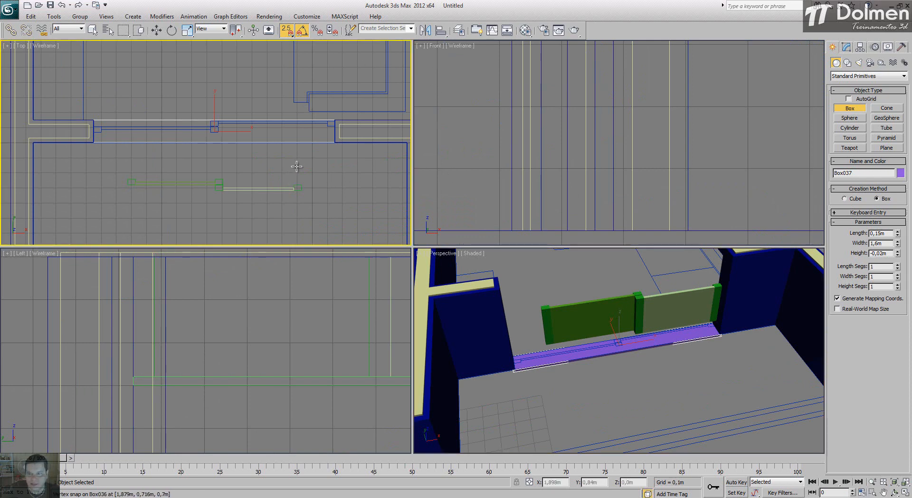
{"action": "key", "text": "w"}
{"action": "left_click_drag", "start_coordinate": [90, 204], "coordinate": [91, 204]}
{"action": "scroll", "coordinate": [130, 183], "scroll_direction": "up", "scroll_amount": 2}
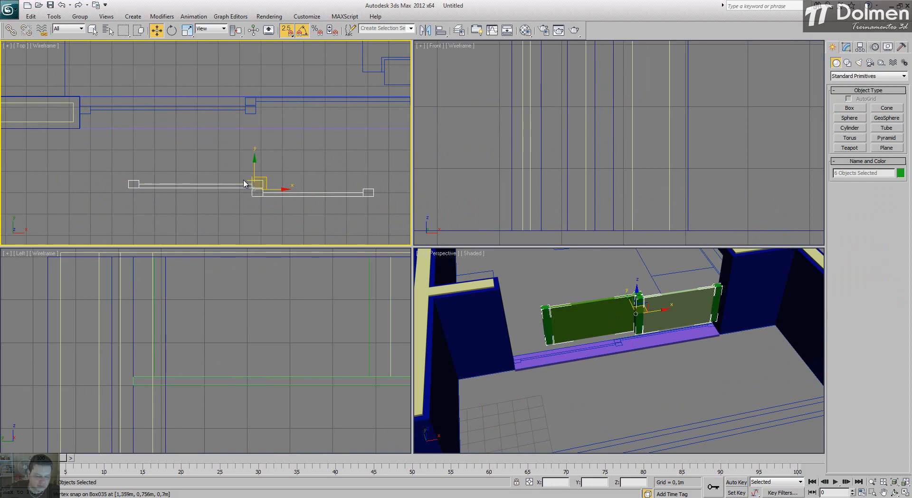
{"action": "key", "text": "e"}
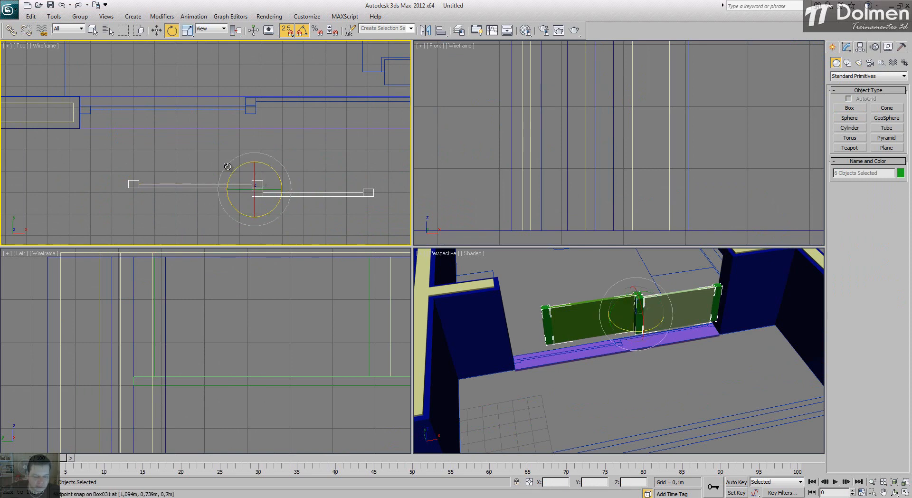
{"action": "left_click_drag", "start_coordinate": [227, 167], "coordinate": [204, 257]}
{"action": "key", "text": "w"}
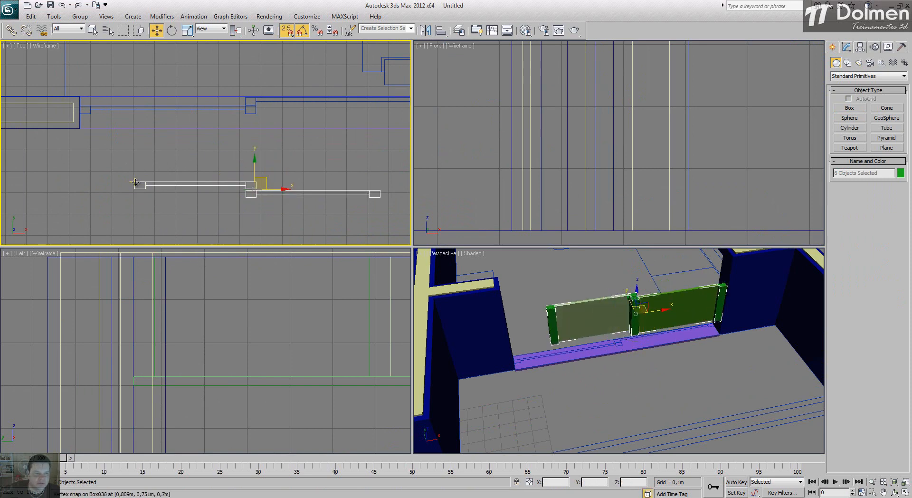
{"action": "left_click_drag", "start_coordinate": [135, 188], "coordinate": [79, 112]}
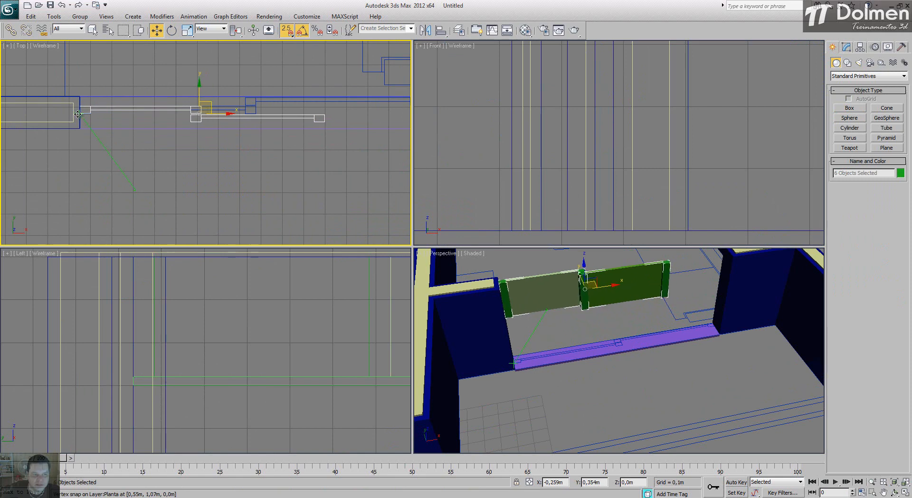
Snap the right-hand sash's two frames and pane onto the inner track outline, starting at the middle of the opening
{"action": "middle_click_drag", "start_coordinate": [261, 137], "coordinate": [173, 204]}
{"action": "scroll", "coordinate": [145, 185], "scroll_direction": "up", "scroll_amount": 2}
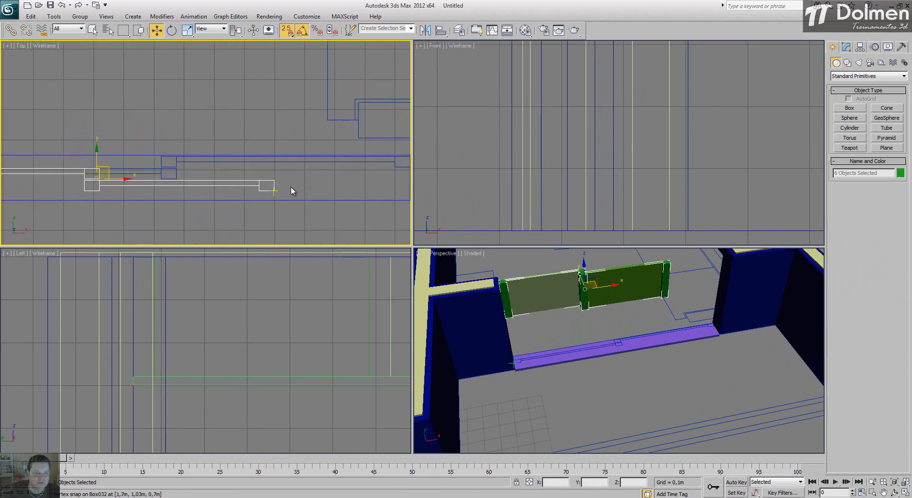
{"action": "left_click_drag", "start_coordinate": [293, 185], "coordinate": [155, 165]}
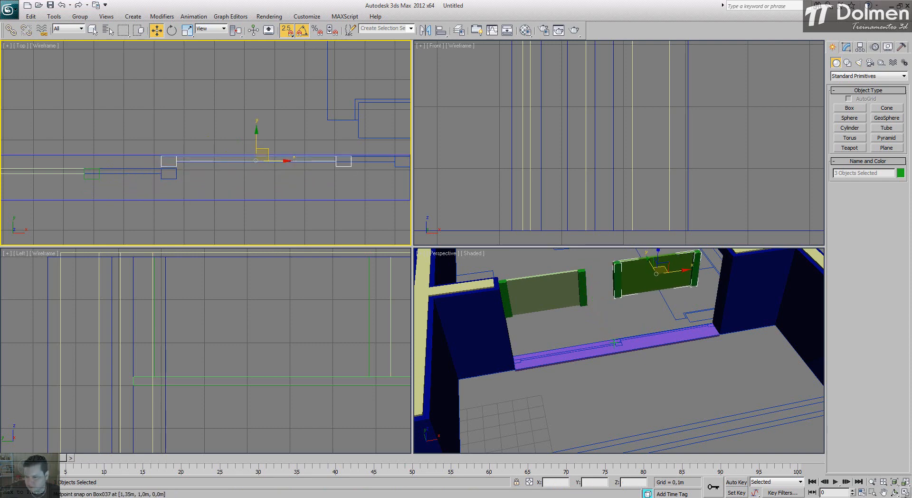
Move the left sash's inner frame to the door's middle, and fit the right sash's end frame and pane to the right jamb
{"action": "left_click", "coordinate": [906, 493]}
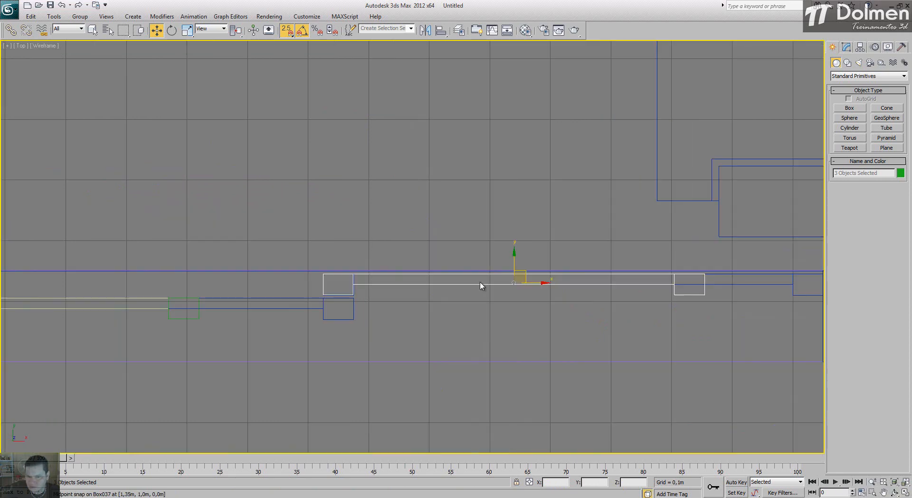
{"action": "left_click", "coordinate": [198, 323]}
{"action": "left_click_drag", "start_coordinate": [199, 319], "coordinate": [354, 320]}
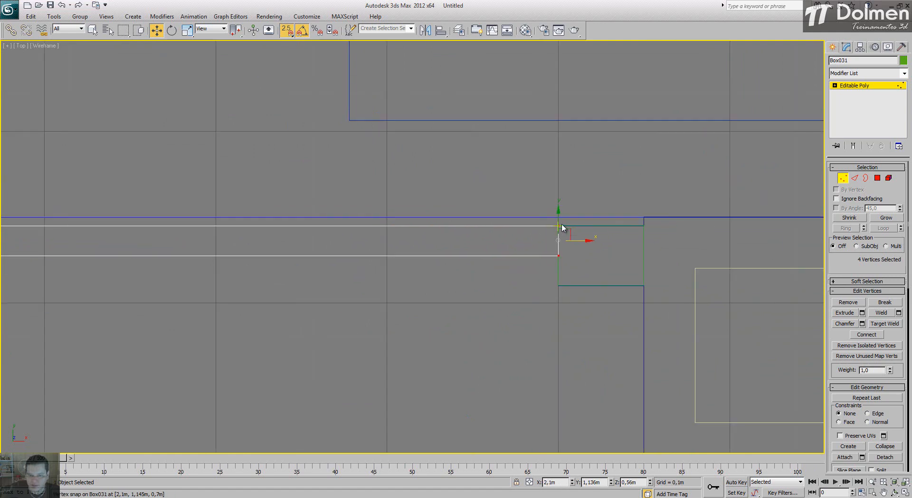
{"action": "scroll", "coordinate": [562, 228], "scroll_direction": "down", "scroll_amount": 5}
{"action": "scroll", "coordinate": [328, 236], "scroll_direction": "up", "scroll_amount": 4}
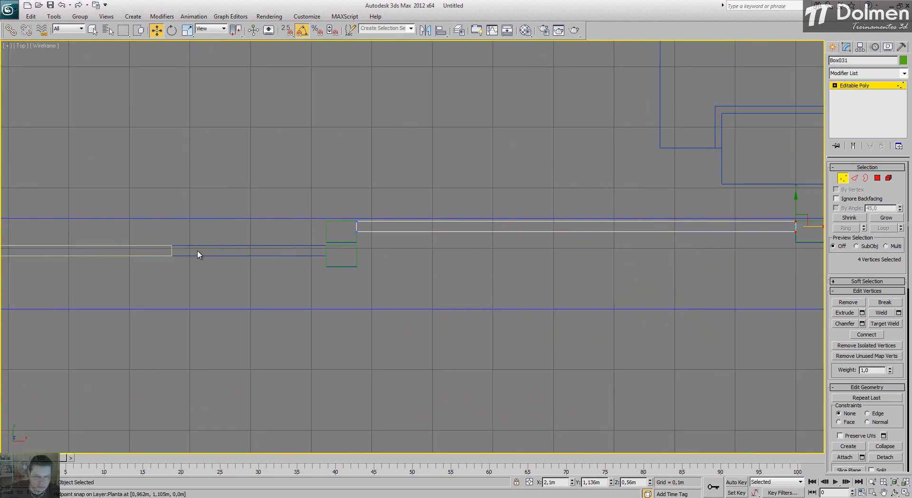
Stretch the left glass pane by its end vertices until it meets the middle frame
{"action": "key", "text": "1"}
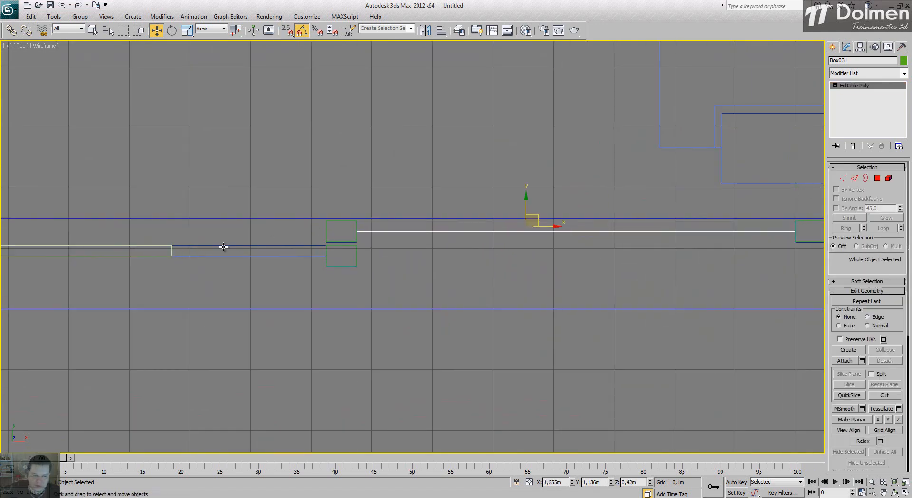
{"action": "left_click", "coordinate": [173, 248]}
{"action": "key", "text": "1"}
{"action": "scroll", "coordinate": [181, 245], "scroll_direction": "up", "scroll_amount": 1}
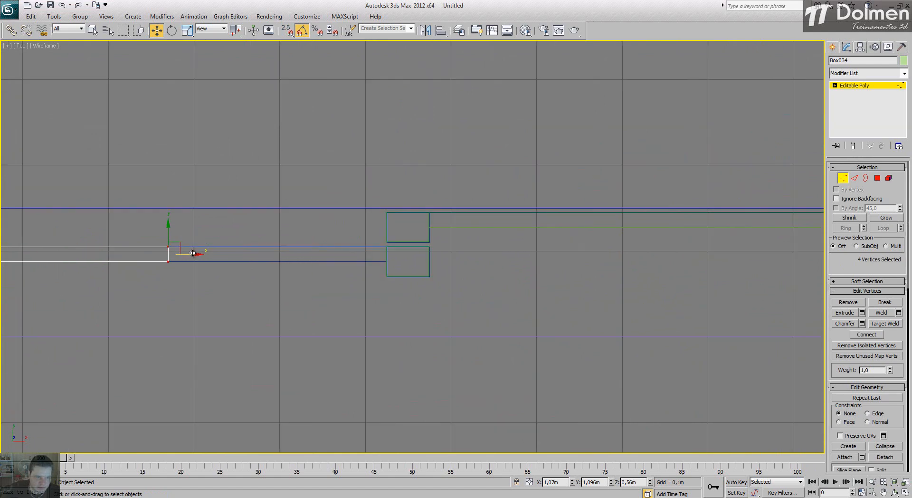
{"action": "left_click_drag", "start_coordinate": [192, 253], "coordinate": [400, 255]}
{"action": "scroll", "coordinate": [387, 249], "scroll_direction": "up", "scroll_amount": 5}
{"action": "scroll", "coordinate": [357, 245], "scroll_direction": "up", "scroll_amount": 2}
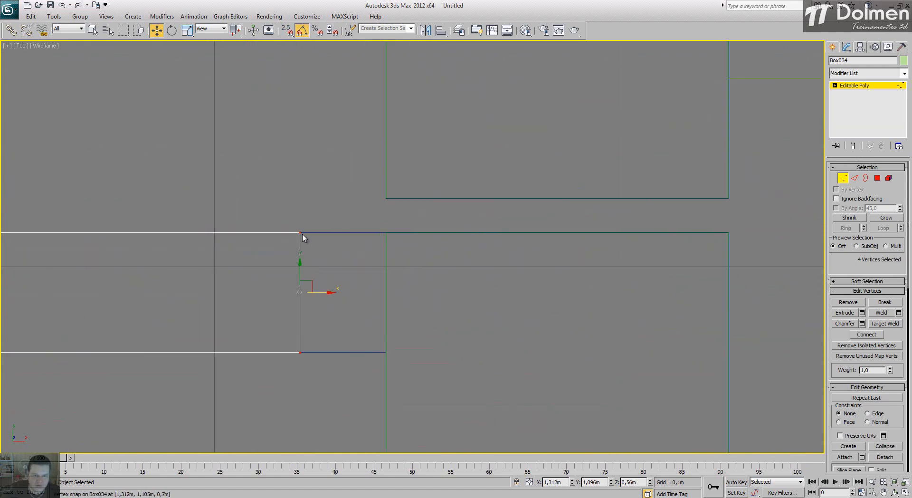
{"action": "key", "text": "s"}
{"action": "left_click_drag", "start_coordinate": [300, 233], "coordinate": [383, 232]}
{"action": "scroll", "coordinate": [438, 149], "scroll_direction": "down", "scroll_amount": 5}
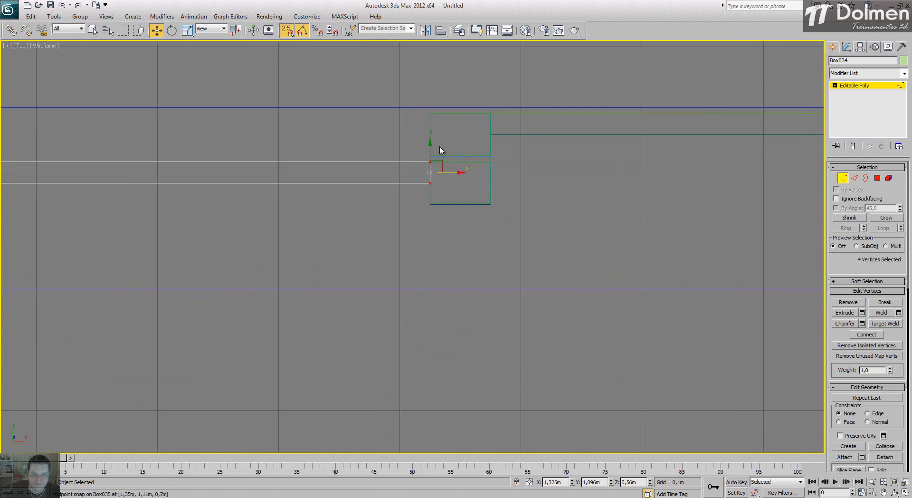
{"action": "key", "text": "s"}
{"action": "left_click", "coordinate": [906, 492]}
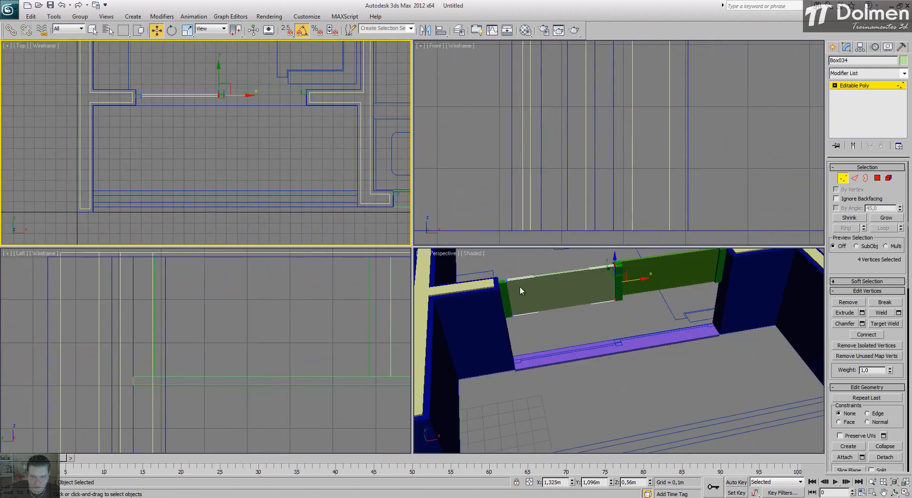
{"action": "key", "text": "1"}
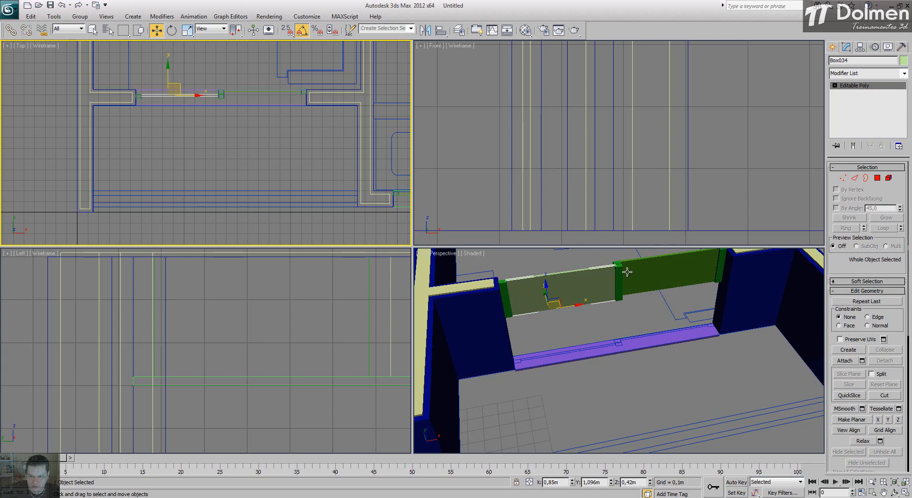
Select all six frame and pane pieces of the balcony door and lower them onto the floor line above the sill
{"action": "left_click_drag", "start_coordinate": [622, 254], "coordinate": [604, 285]}
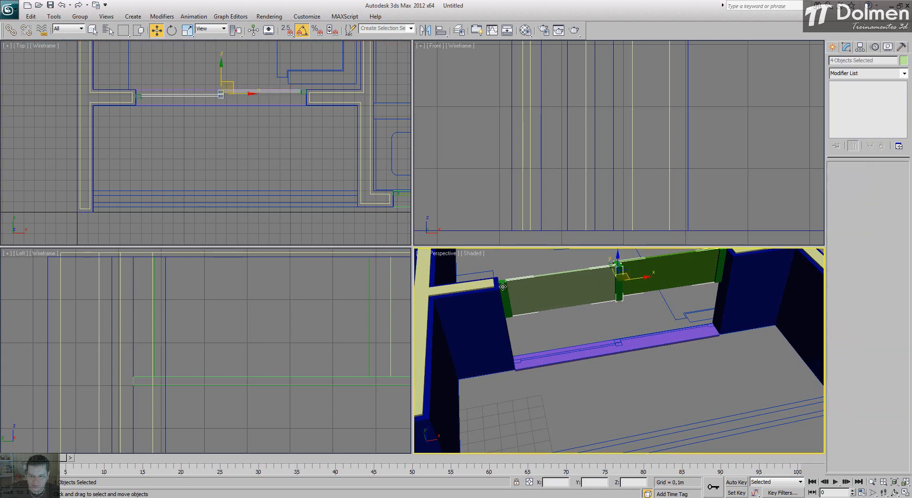
{"action": "left_click", "coordinate": [503, 286], "text": "ctrl"}
{"action": "left_click", "coordinate": [720, 268], "text": "ctrl"}
{"action": "right_click", "coordinate": [263, 318]}
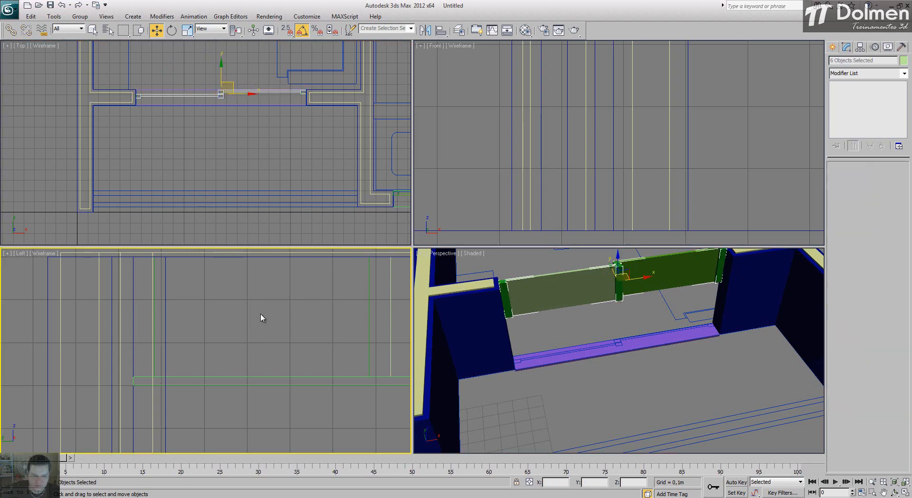
{"action": "key", "text": "z"}
{"action": "left_click_drag", "start_coordinate": [254, 306], "coordinate": [254, 335]}
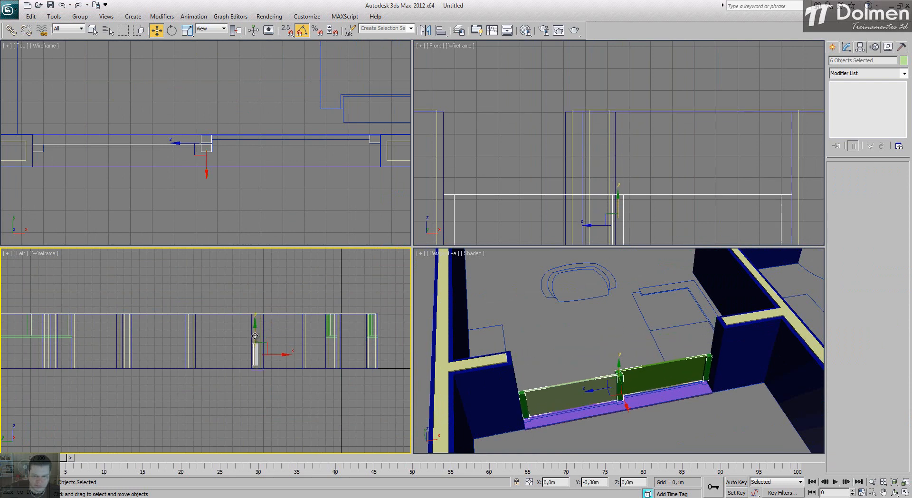
{"action": "scroll", "coordinate": [241, 370], "scroll_direction": "up", "scroll_amount": 10}
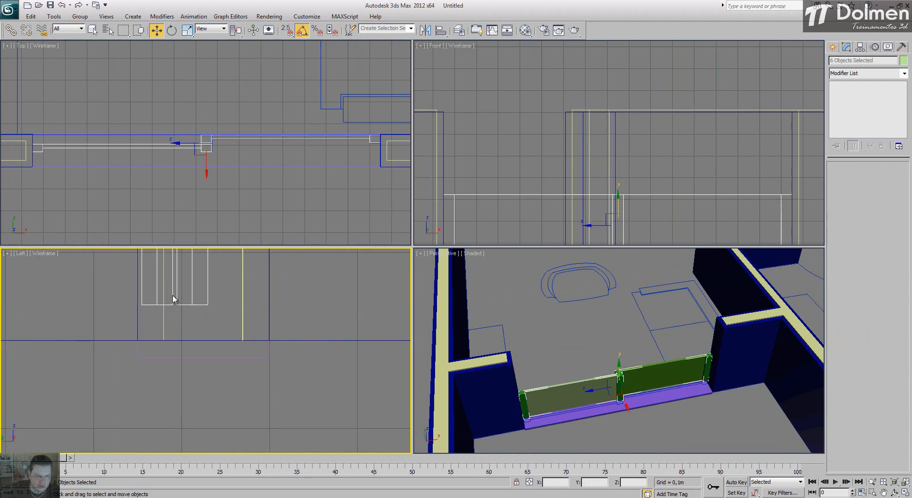
{"action": "left_click_drag", "start_coordinate": [172, 295], "coordinate": [174, 329]}
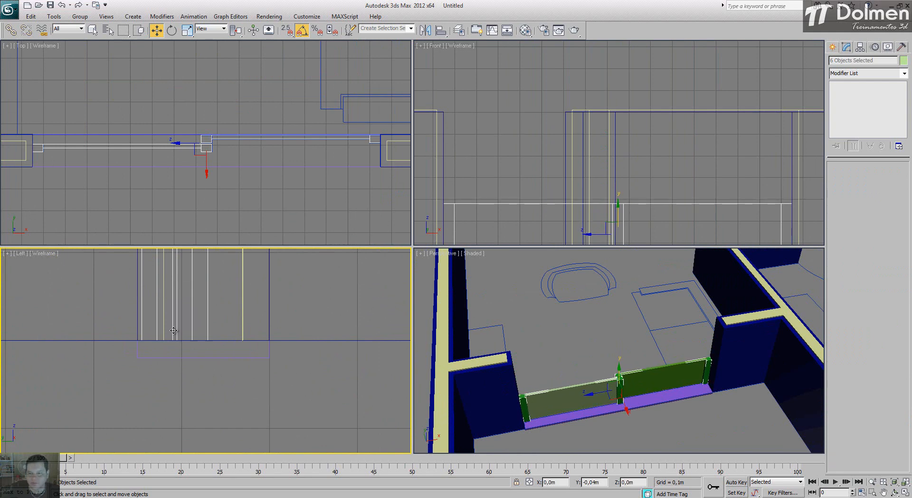
Examine the placed balcony door and the whole apartment in the shaded perspective view
{"action": "left_click", "coordinate": [598, 335]}
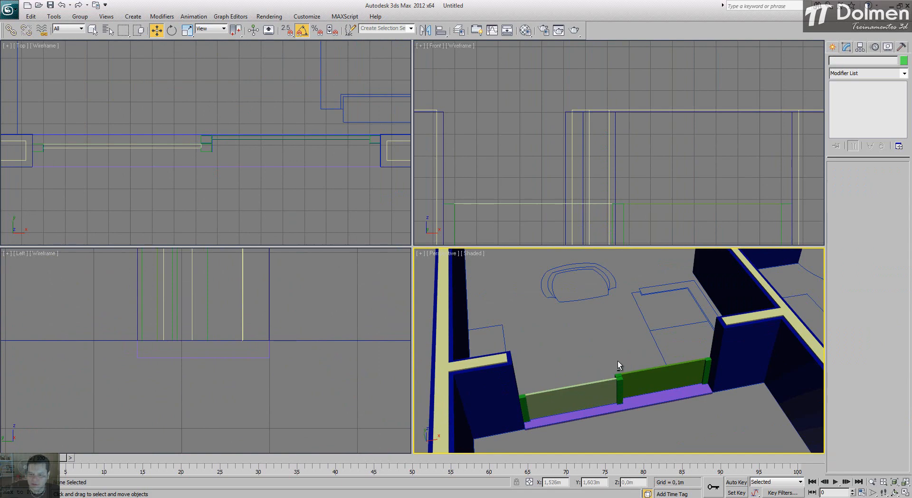
{"action": "middle_click_drag", "start_coordinate": [618, 361], "coordinate": [637, 378], "text": "alt"}
{"action": "scroll", "coordinate": [642, 352], "scroll_direction": "down", "scroll_amount": 5}
{"action": "left_click", "coordinate": [902, 493]}
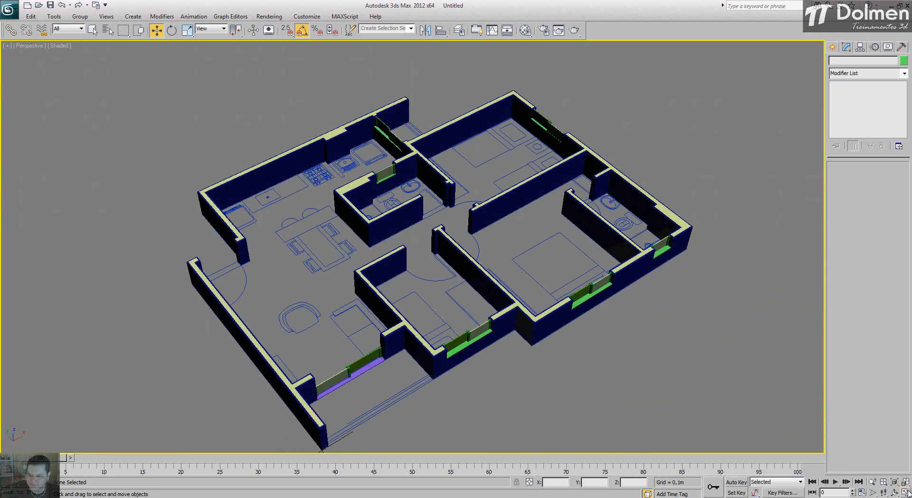
{"action": "middle_click_drag", "start_coordinate": [430, 261], "coordinate": [405, 219], "text": "alt"}
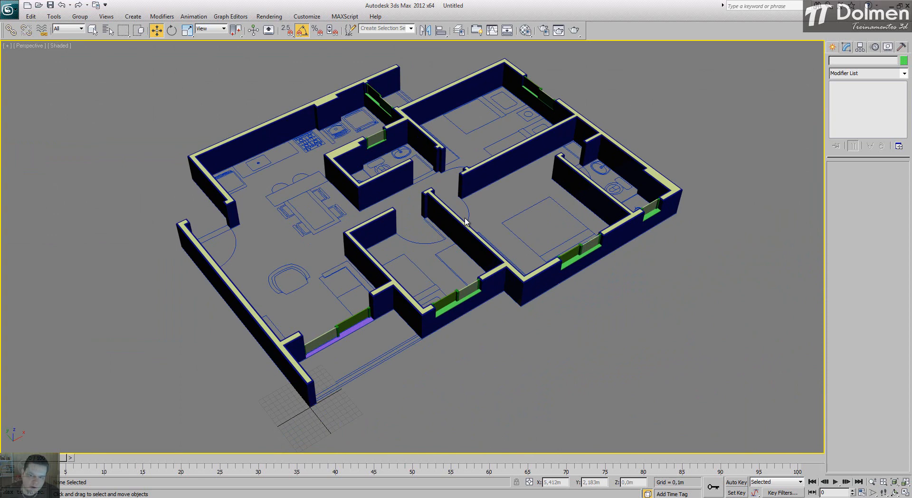
{"action": "key", "text": "alt+w"}
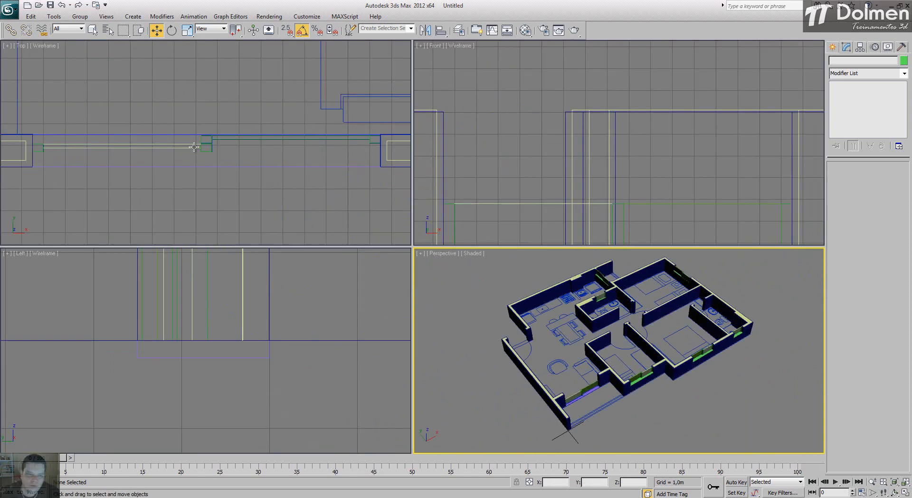
Model a box sill across the entrance door opening, about 0.86 by 0.15 m, with a height of -0.02 m
{"action": "scroll", "coordinate": [225, 176], "scroll_direction": "down", "scroll_amount": 5}
{"action": "scroll", "coordinate": [201, 125], "scroll_direction": "up", "scroll_amount": 6}
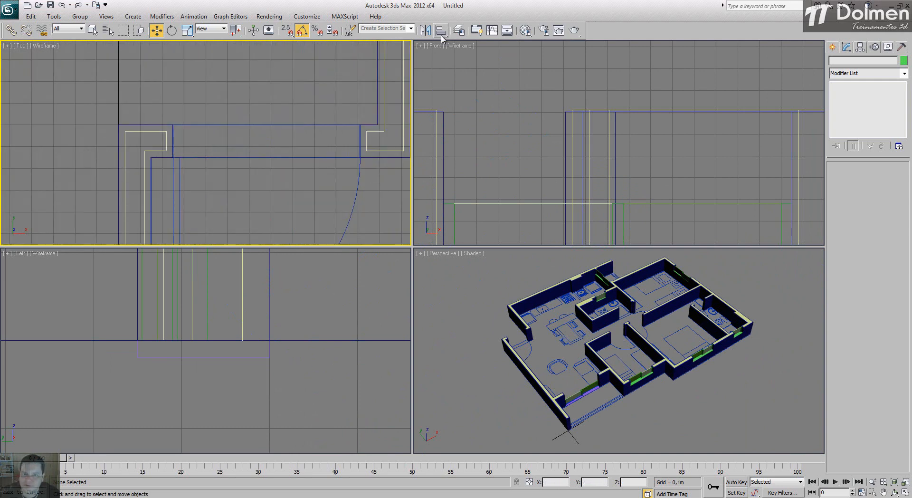
{"action": "left_click", "coordinate": [460, 32]}
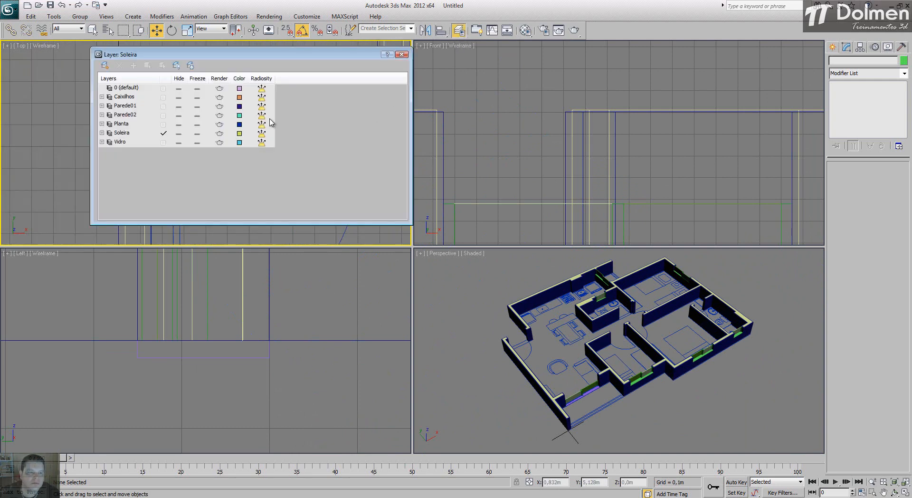
{"action": "left_click", "coordinate": [401, 55]}
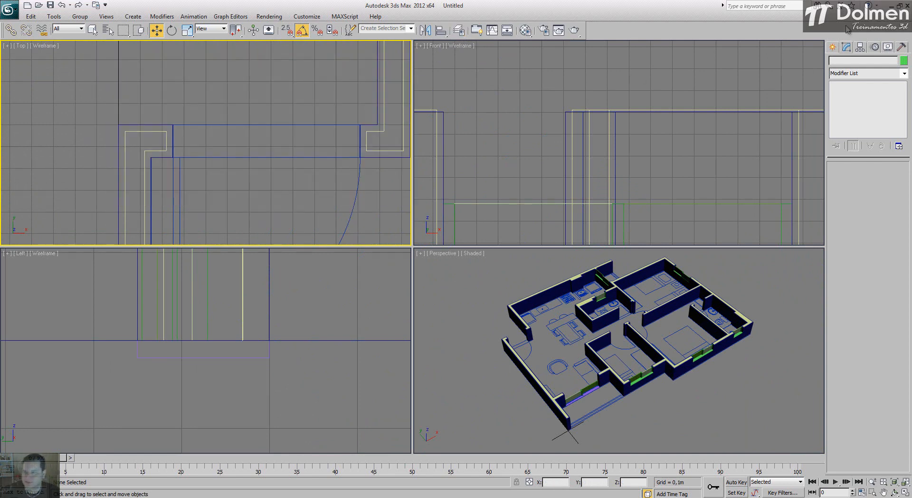
{"action": "left_click", "coordinate": [835, 48]}
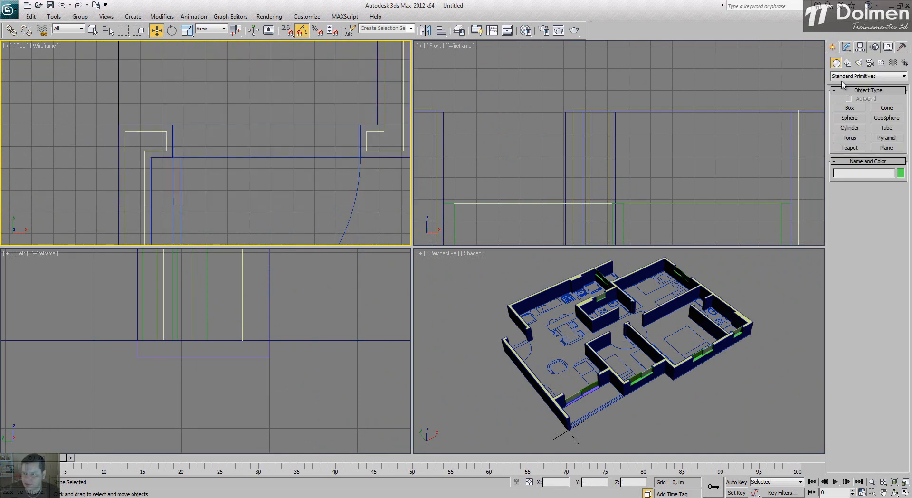
{"action": "left_click", "coordinate": [849, 108]}
{"action": "key", "text": "s"}
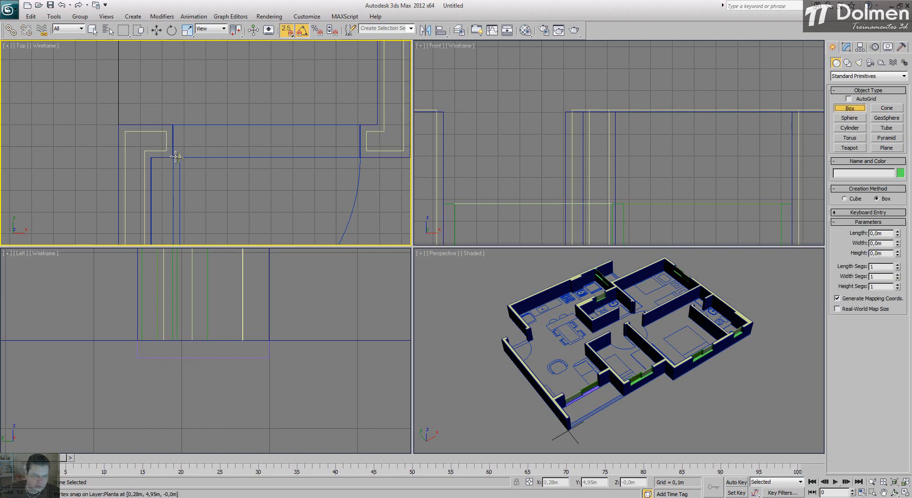
{"action": "left_click_drag", "start_coordinate": [172, 153], "coordinate": [358, 117]}
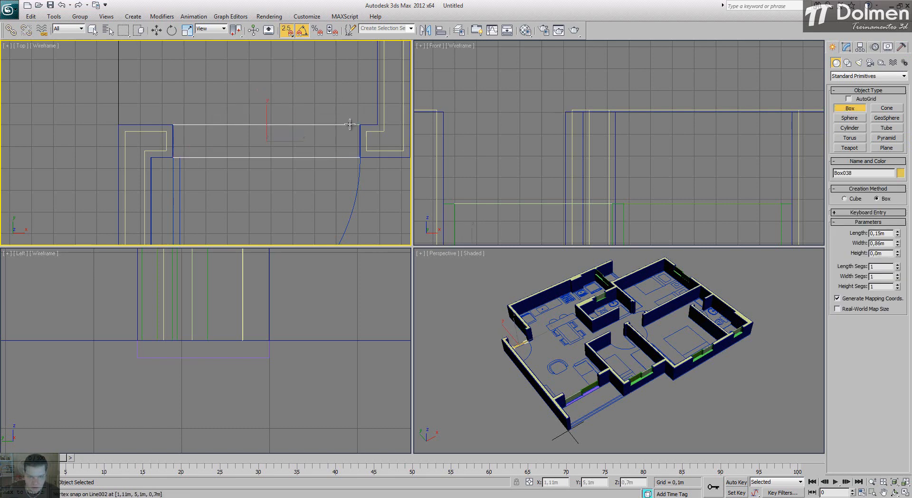
{"action": "left_click", "coordinate": [336, 145]}
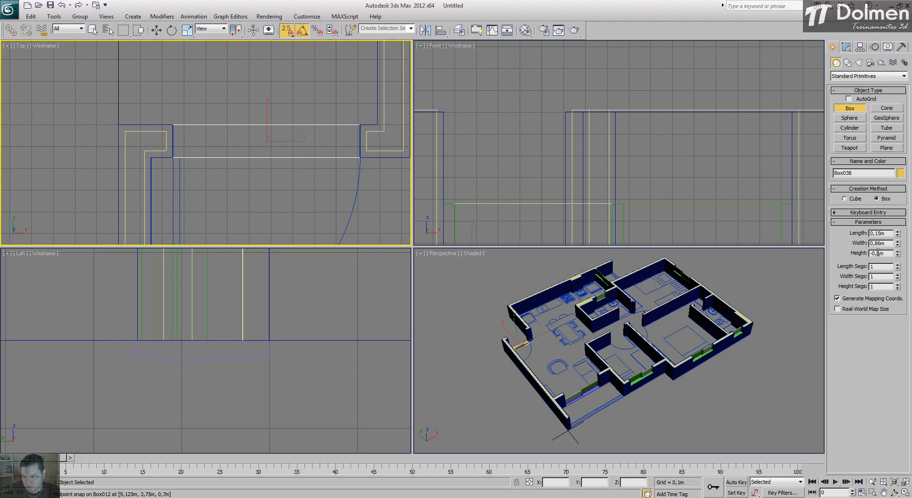
{"action": "key", "text": "Return"}
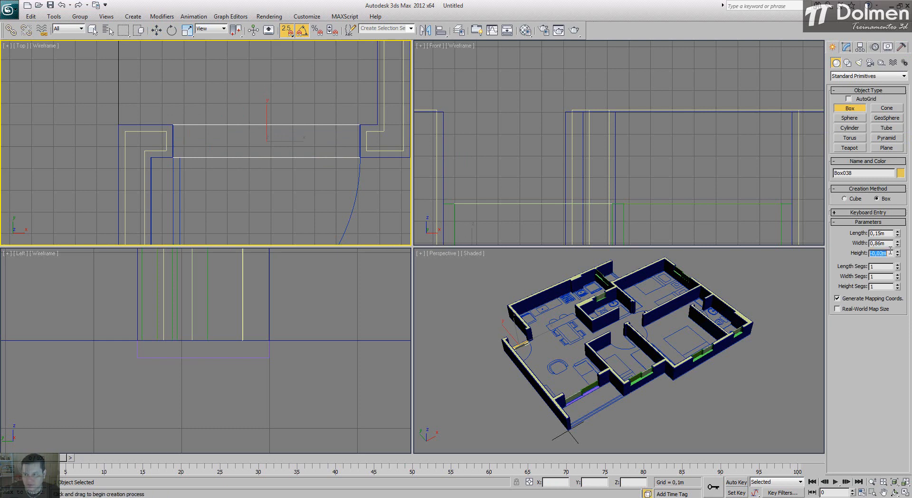
Add a matching box sill across the social bathroom's door opening, snapped to the wall corners
{"action": "scroll", "coordinate": [256, 93], "scroll_direction": "down", "scroll_amount": 4}
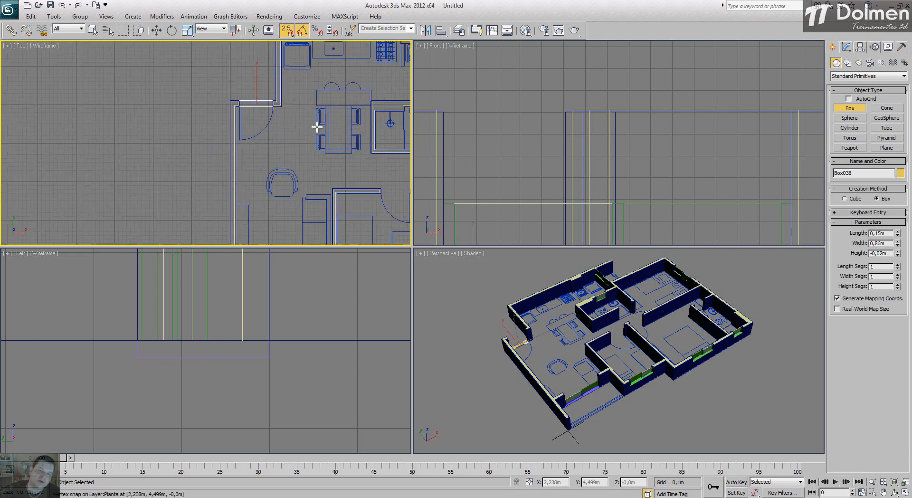
{"action": "middle_click_drag", "start_coordinate": [311, 129], "coordinate": [214, 130]}
{"action": "key", "text": "alt+w"}
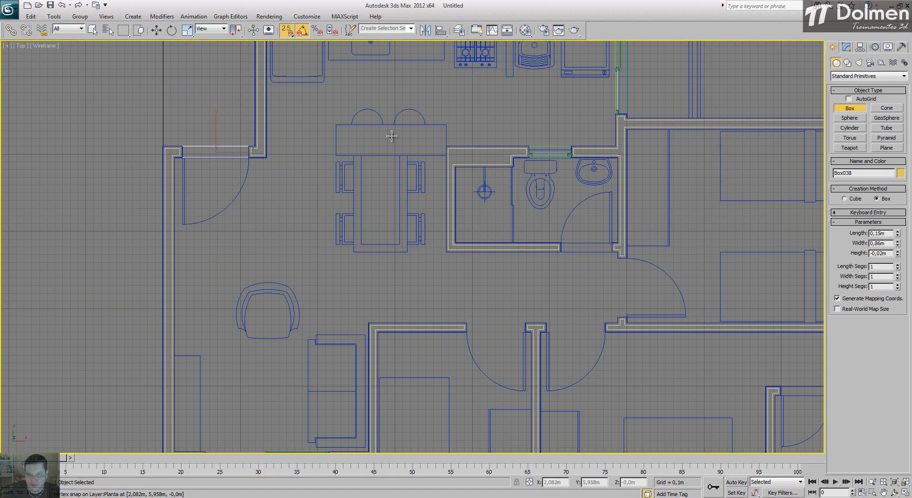
{"action": "middle_click_drag", "start_coordinate": [392, 136], "coordinate": [417, 183]}
{"action": "scroll", "coordinate": [417, 183], "scroll_direction": "up", "scroll_amount": 8}
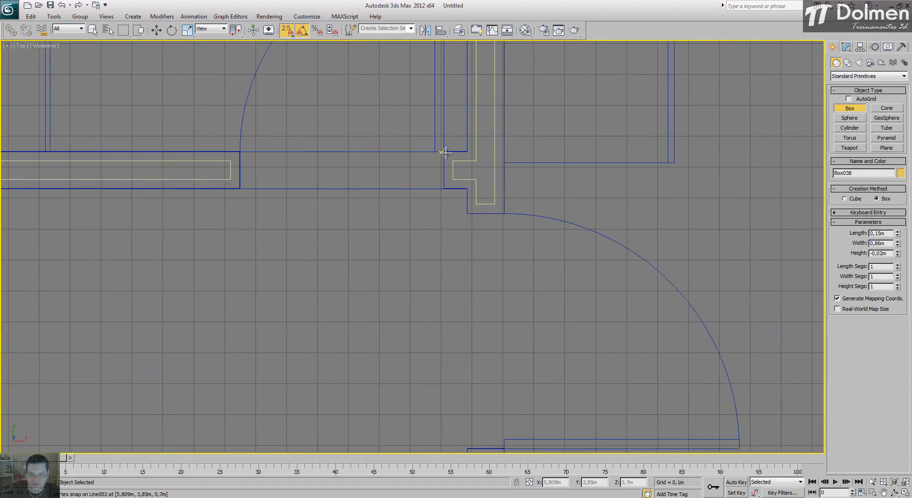
{"action": "left_click_drag", "start_coordinate": [446, 152], "coordinate": [240, 189]}
{"action": "left_click", "coordinate": [240, 189]}
{"action": "key", "text": "alt+w"}
{"action": "middle_click_drag", "start_coordinate": [515, 348], "coordinate": [623, 349], "text": "alt"}
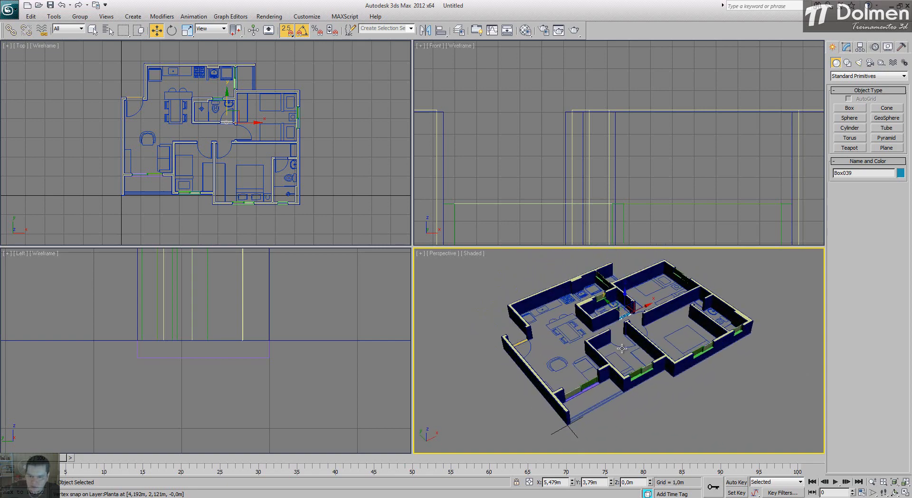
Create a layer named Porta holding the selected bathroom sill box and keep it as the current layer
{"action": "left_click", "coordinate": [459, 31]}
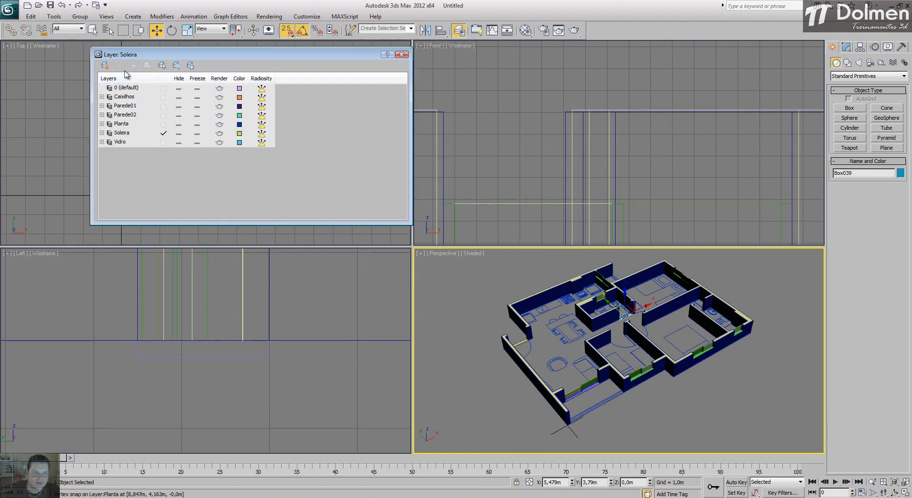
{"action": "left_click", "coordinate": [105, 65]}
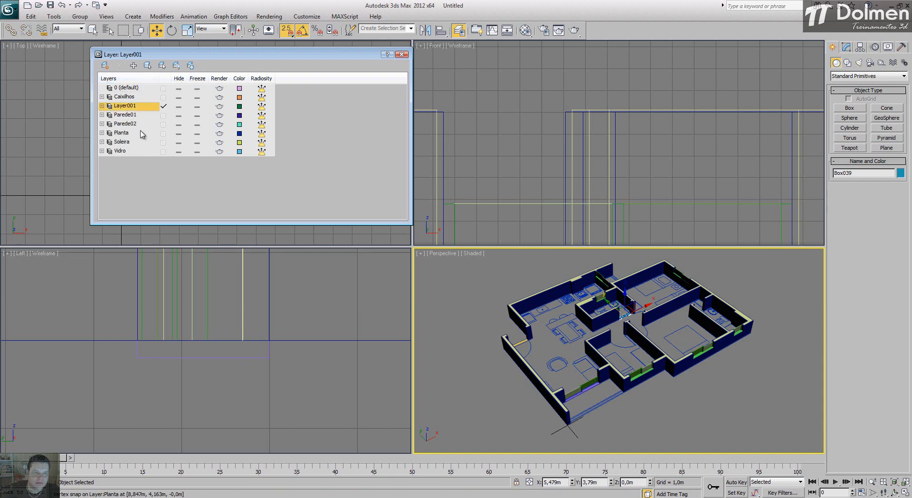
{"action": "left_click", "coordinate": [132, 107]}
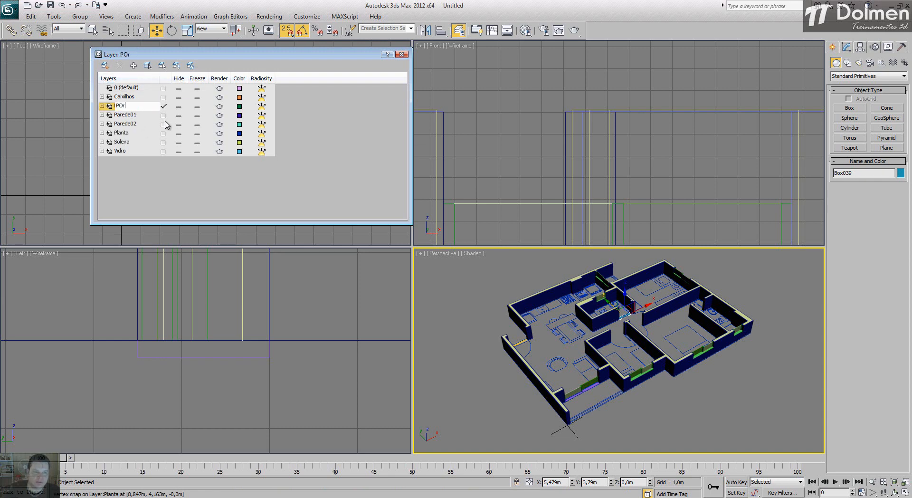
{"action": "type", "text": "POr"}
{"action": "key", "text": "BackSpace"}
{"action": "key", "text": "BackSpace"}
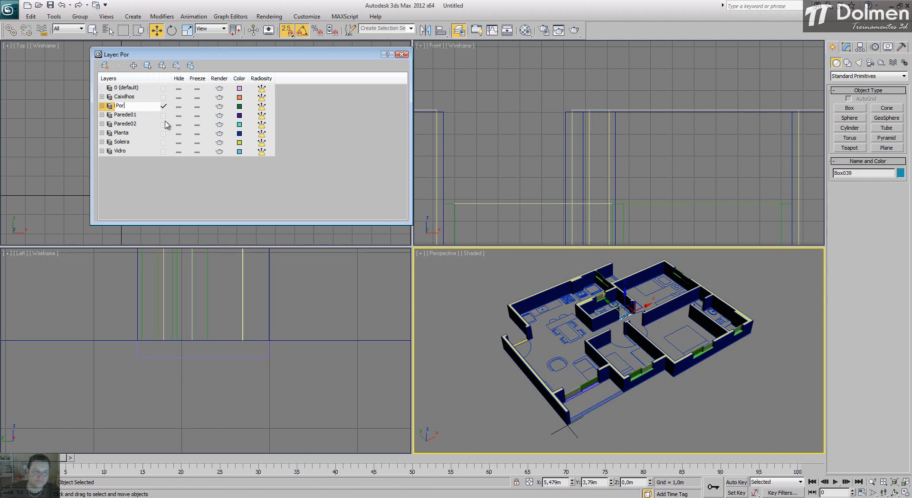
{"action": "key", "text": "Return"}
{"action": "left_click", "coordinate": [132, 107]}
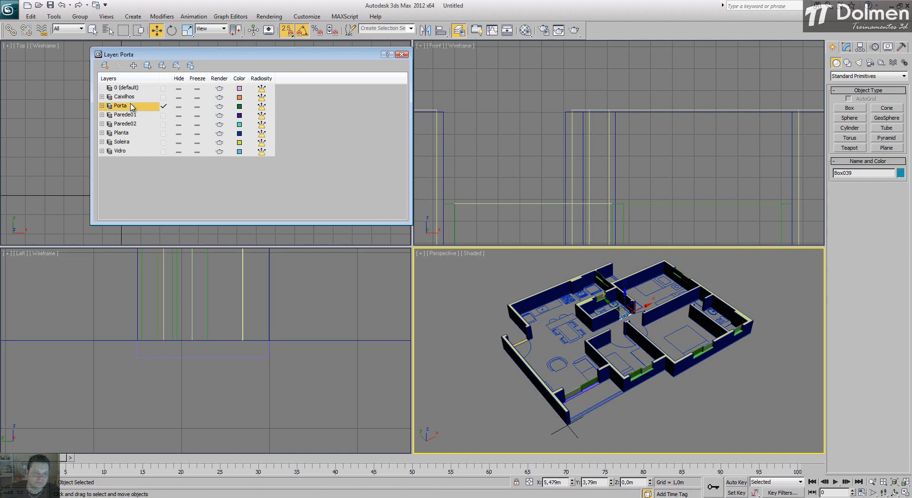
{"action": "left_click", "coordinate": [402, 54]}
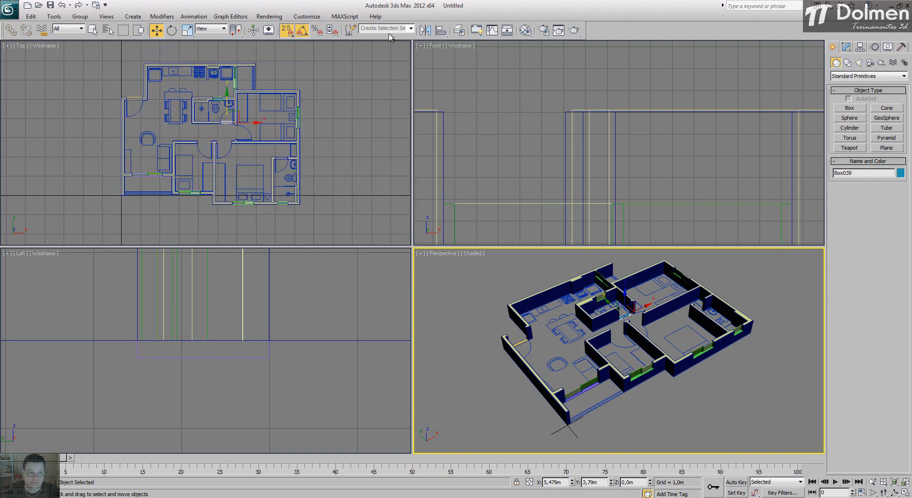
Draw a 0.12 by 0.03 m box jamb, 0.7 m high, on the T-shaped wall end beside the smaller bedroom's door
{"action": "left_click", "coordinate": [271, 127]}
{"action": "key", "text": "alt+w"}
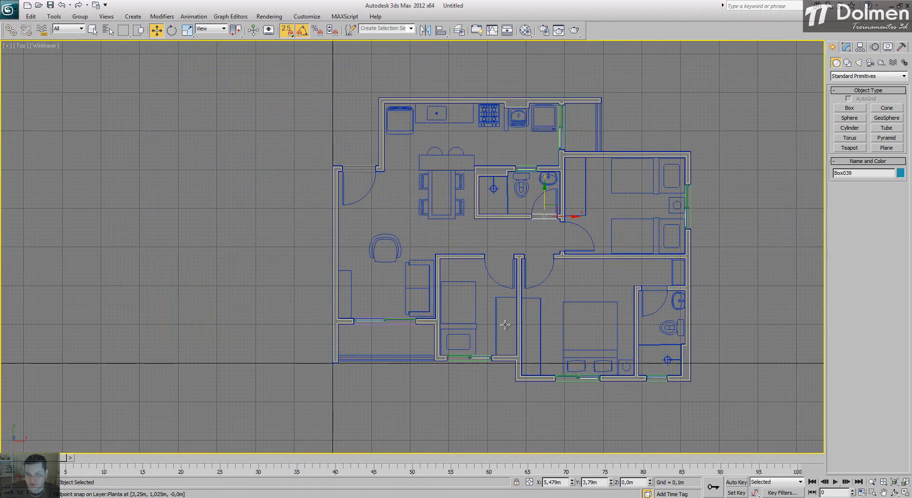
{"action": "scroll", "coordinate": [383, 263], "scroll_direction": "up", "scroll_amount": 6}
{"action": "scroll", "coordinate": [376, 249], "scroll_direction": "down", "scroll_amount": 3}
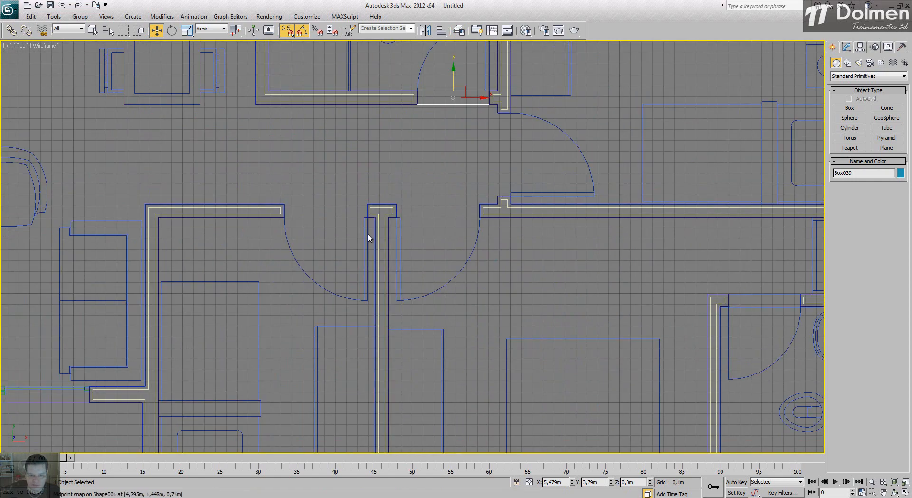
{"action": "scroll", "coordinate": [368, 209], "scroll_direction": "up", "scroll_amount": 5}
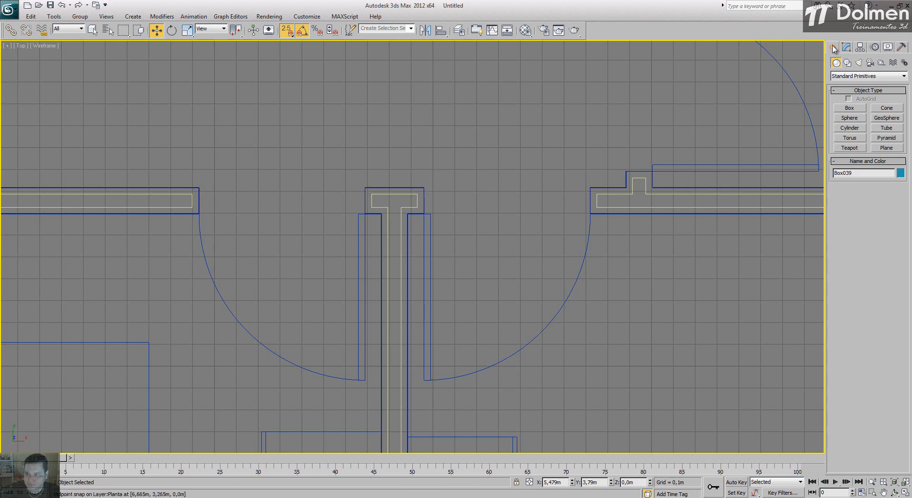
{"action": "left_click", "coordinate": [849, 110]}
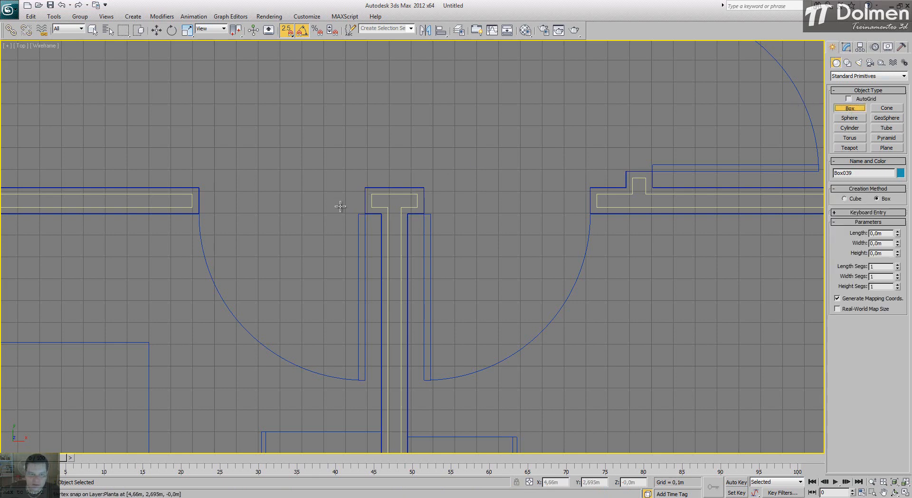
{"action": "scroll", "coordinate": [342, 207], "scroll_direction": "up", "scroll_amount": 5}
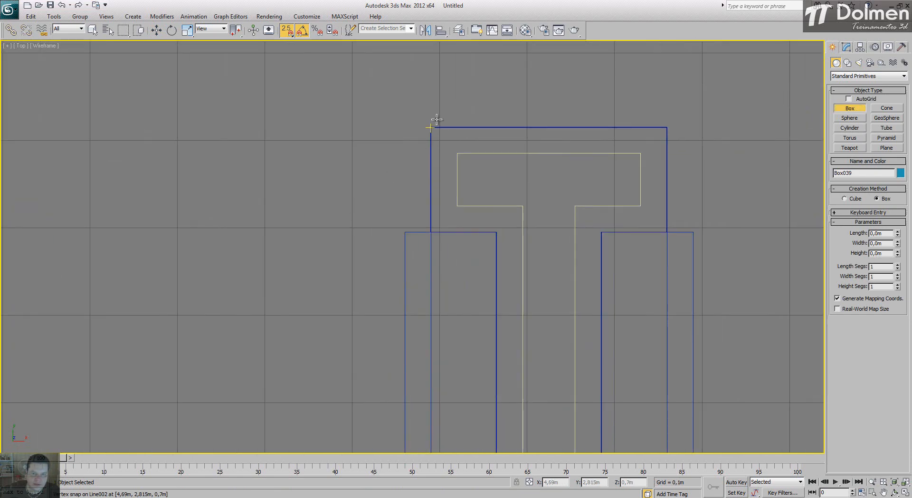
{"action": "left_click_drag", "start_coordinate": [430, 125], "coordinate": [404, 231]}
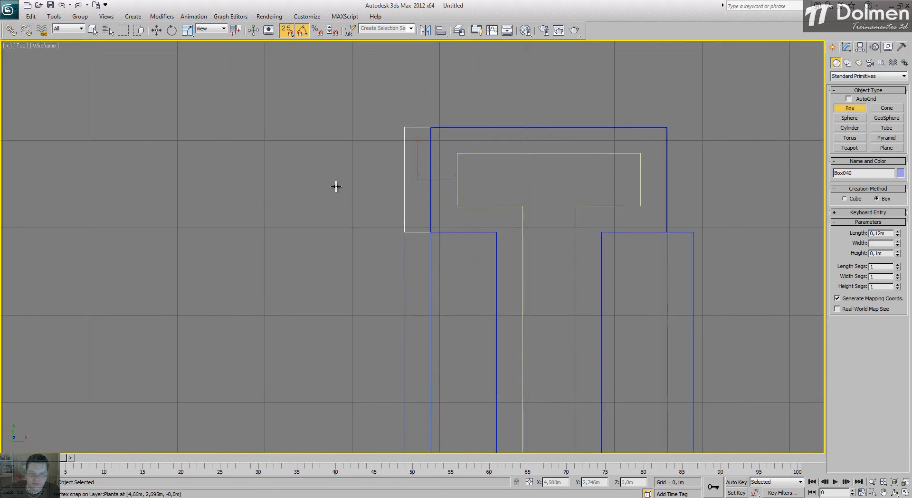
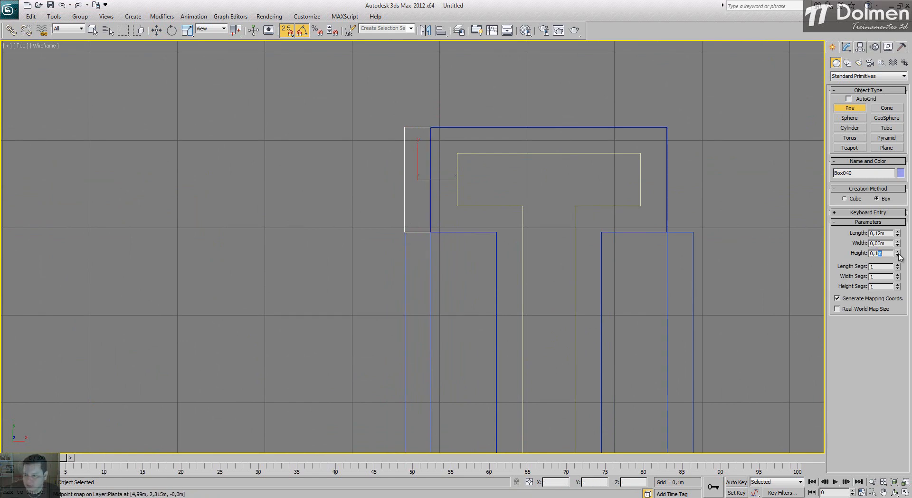
{"action": "key", "text": "BackSpace"}
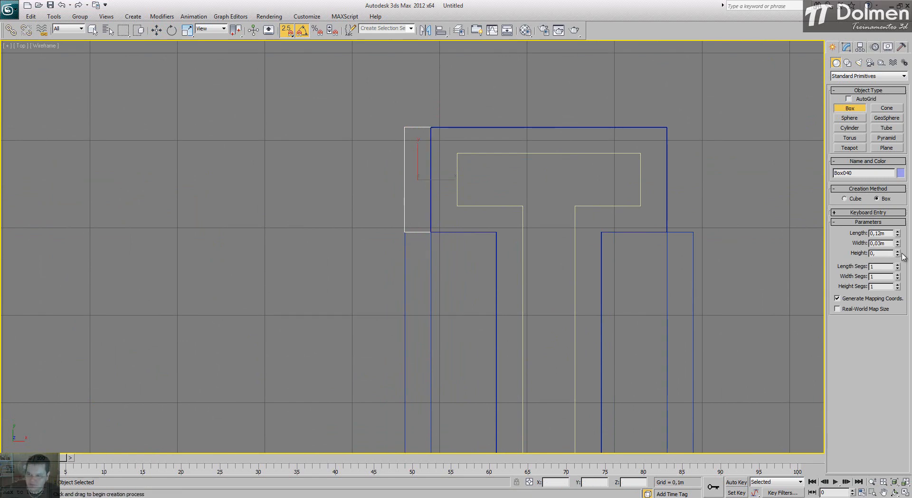
Copy the jamb across the smaller bedroom's door opening and snap it to the opposite wall end
{"action": "key", "text": "w"}
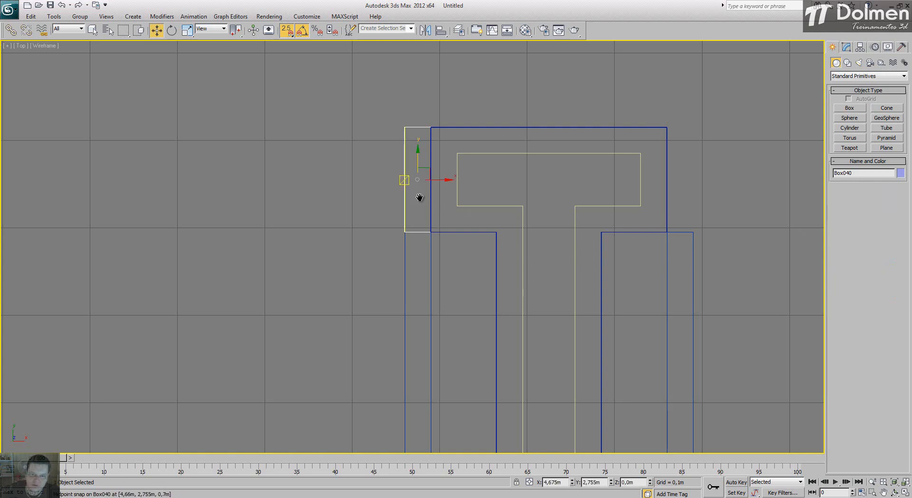
{"action": "middle_click_drag", "start_coordinate": [420, 197], "coordinate": [512, 213]}
{"action": "scroll", "coordinate": [511, 213], "scroll_direction": "down", "scroll_amount": 5}
{"action": "key", "text": "s"}
{"action": "left_click_drag", "start_coordinate": [533, 210], "coordinate": [449, 209], "text": "shift"}
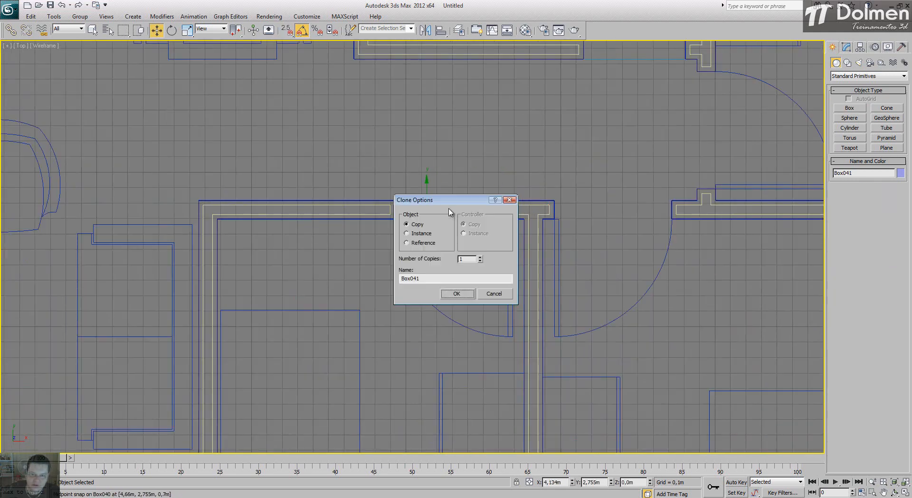
{"action": "left_click", "coordinate": [456, 294]}
{"action": "scroll", "coordinate": [402, 178], "scroll_direction": "up", "scroll_amount": 8}
{"action": "key", "text": "s"}
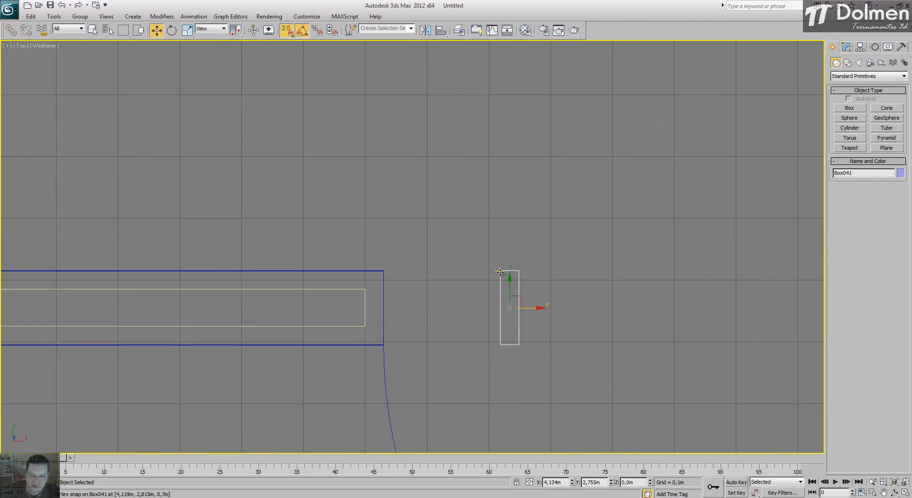
{"action": "left_click_drag", "start_coordinate": [498, 271], "coordinate": [388, 272]}
{"action": "key", "text": "s"}
Copy the jamb to the neighbouring double bedroom's door and snap it to the other side of the T-shaped wall end
{"action": "scroll", "coordinate": [421, 260], "scroll_direction": "down", "scroll_amount": 4}
{"action": "middle_click_drag", "start_coordinate": [407, 271], "coordinate": [292, 256]}
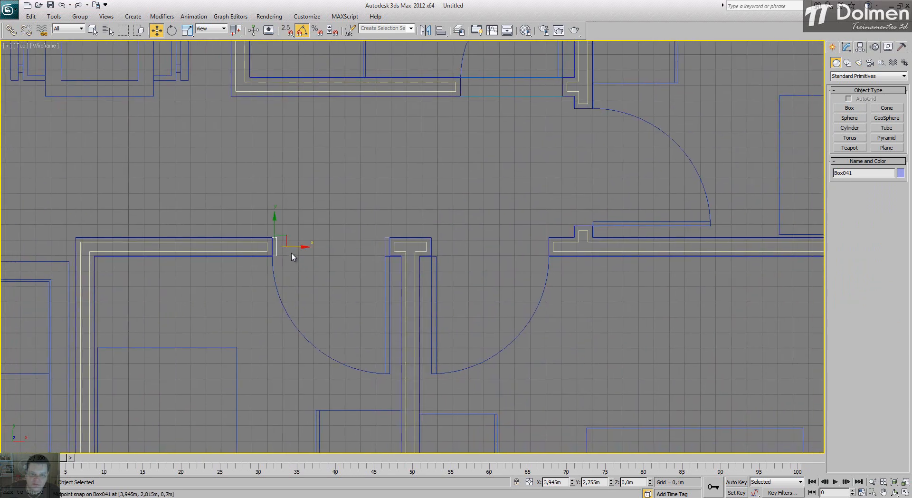
{"action": "left_click_drag", "start_coordinate": [297, 248], "coordinate": [492, 248], "text": "shift"}
{"action": "left_click", "coordinate": [464, 293]}
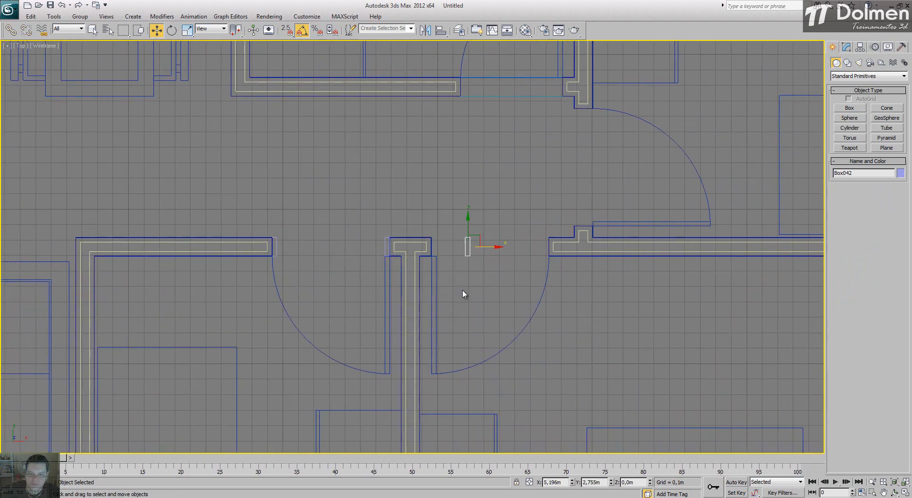
{"action": "scroll", "coordinate": [466, 252], "scroll_direction": "up", "scroll_amount": 6}
{"action": "key", "text": "s"}
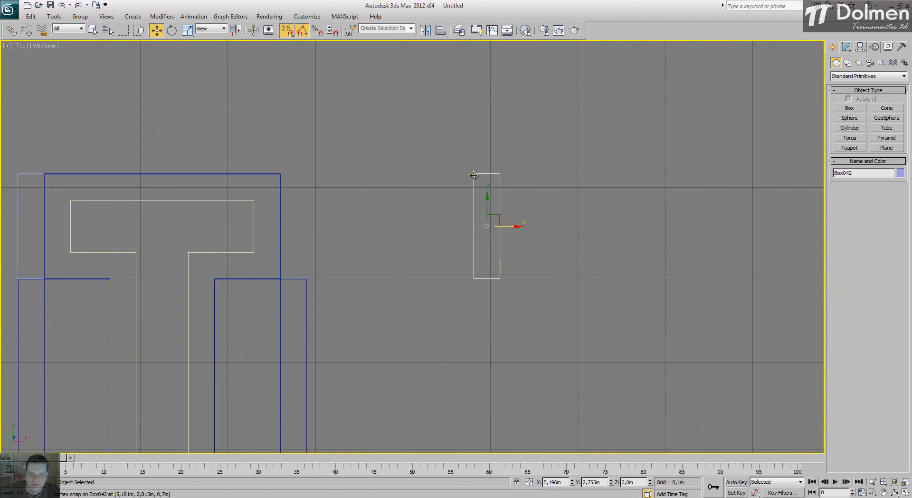
{"action": "left_click_drag", "start_coordinate": [474, 176], "coordinate": [281, 175]}
{"action": "key", "text": "s"}
Copy the jamb across the double bedroom's door opening and fit it against the opposite wall end
{"action": "scroll", "coordinate": [364, 204], "scroll_direction": "down", "scroll_amount": 5}
{"action": "mouse_move", "coordinate": [365, 212]}
{"action": "left_mouse_down", "text": "shift"}
{"action": "mouse_move", "coordinate": [554, 218]}
{"action": "mouse_move", "coordinate": [535, 234]}
{"action": "left_mouse_up", "text": "shift"}
{"action": "left_click", "coordinate": [451, 296]}
{"action": "scroll", "coordinate": [553, 209], "scroll_direction": "up", "scroll_amount": 5}
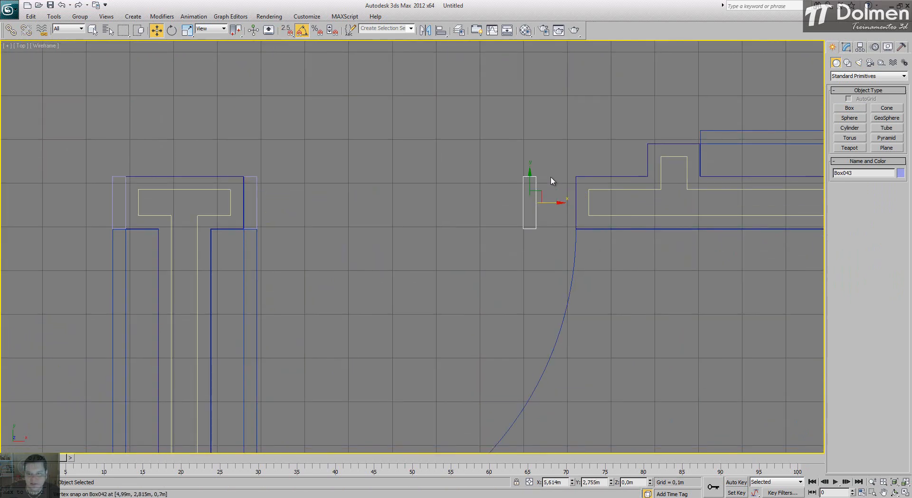
{"action": "key", "text": "s"}
{"action": "left_click_drag", "start_coordinate": [525, 177], "coordinate": [602, 175]}
{"action": "key", "text": "s"}
Copy the double bedroom's door jamb to the hallway bathroom's door and snap it to the wall end on the shower side
{"action": "scroll", "coordinate": [511, 247], "scroll_direction": "down", "scroll_amount": 6}
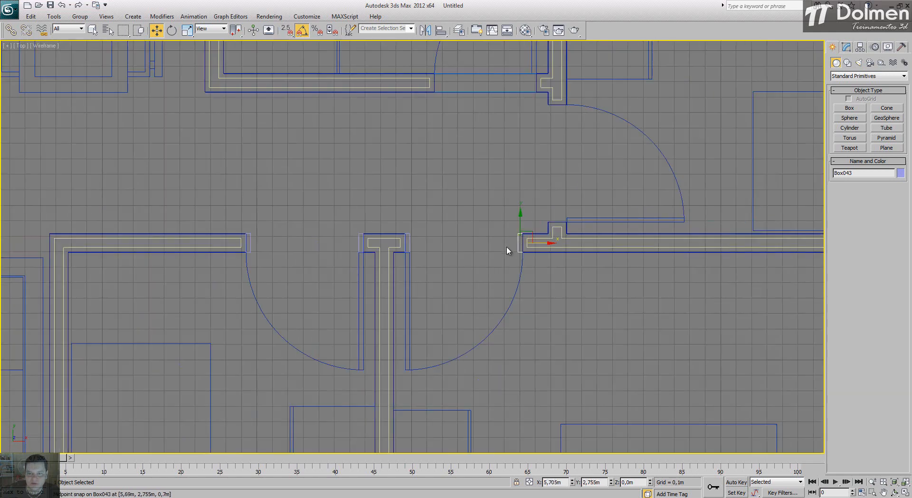
{"action": "left_click_drag", "start_coordinate": [521, 233], "coordinate": [503, 202], "text": "shift"}
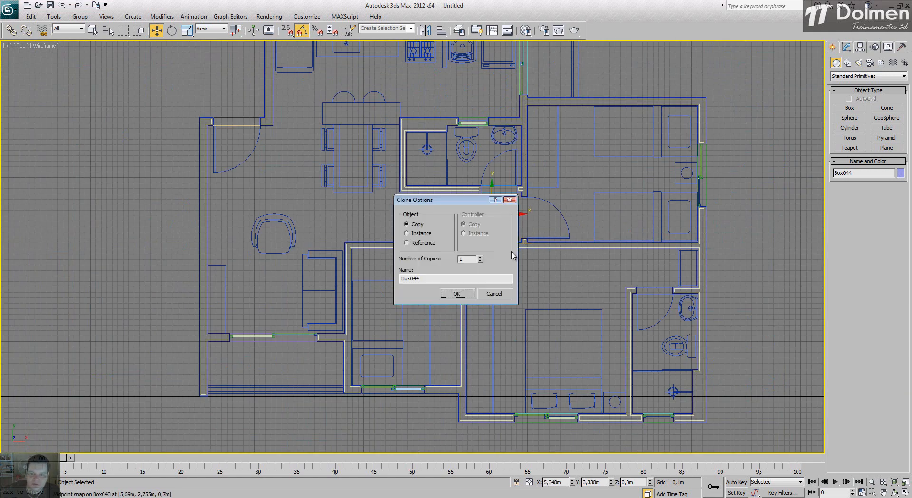
{"action": "left_click", "coordinate": [457, 293]}
{"action": "scroll", "coordinate": [487, 207], "scroll_direction": "up", "scroll_amount": 5}
{"action": "key", "text": "s"}
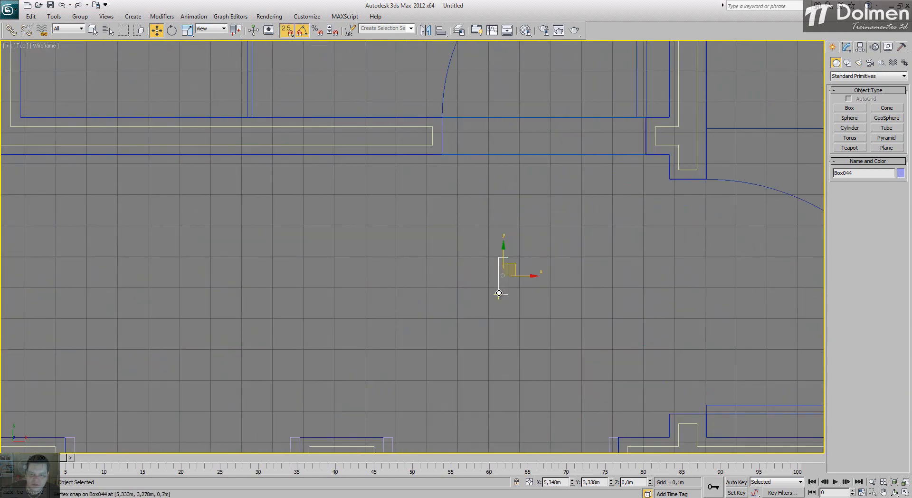
{"action": "left_click", "coordinate": [497, 294]}
{"action": "left_click", "coordinate": [498, 295]}
{"action": "mouse_move", "coordinate": [498, 294]}
{"action": "left_mouse_down"}
{"action": "mouse_move", "coordinate": [443, 154]}
{"action": "mouse_move", "coordinate": [624, 136]}
{"action": "left_mouse_up"}
Copy the jamb across the hallway bathroom's door opening and fit it against the opposite wall end
{"action": "key", "text": "s"}
{"action": "left_click", "coordinate": [473, 293]}
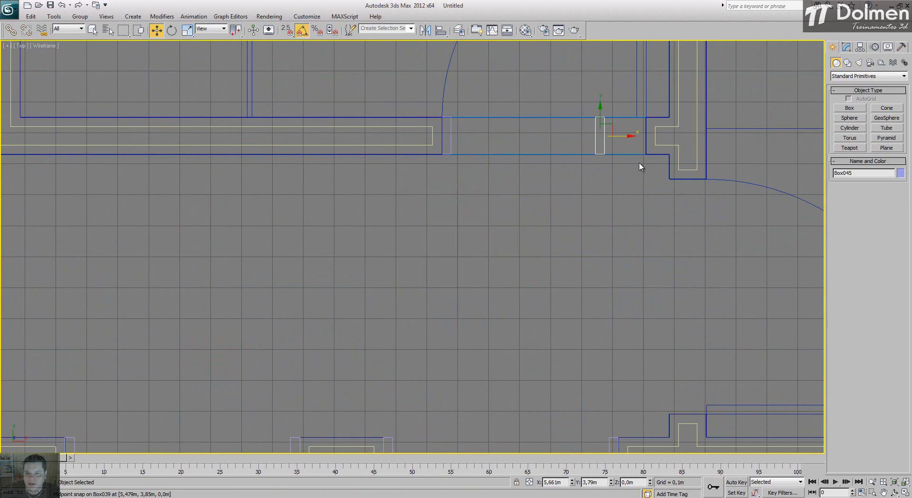
{"action": "scroll", "coordinate": [613, 150], "scroll_direction": "up", "scroll_amount": 3}
{"action": "key", "text": "s"}
{"action": "left_click_drag", "start_coordinate": [569, 185], "coordinate": [653, 185]}
Copy both hallway bathroom door jambs to the twin bedroom's door opening and rotate the copies by -90 degrees
{"action": "scroll", "coordinate": [551, 187], "scroll_direction": "down", "scroll_amount": 4}
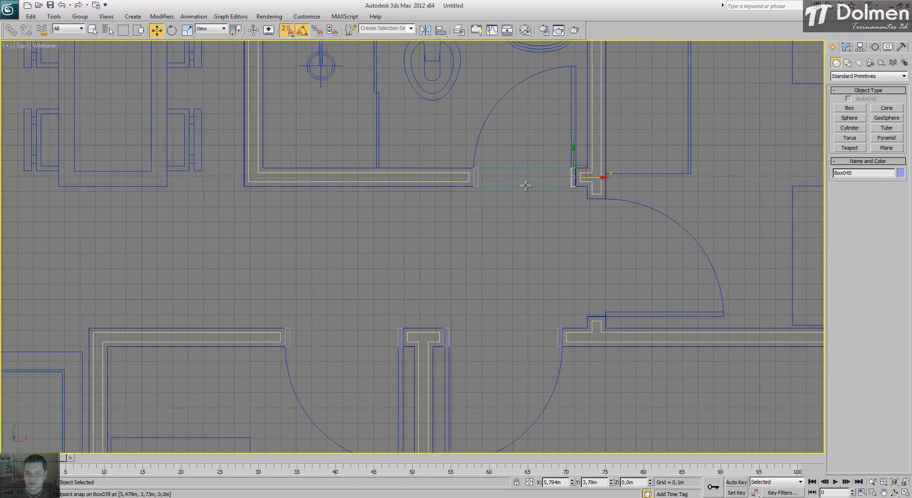
{"action": "left_click", "coordinate": [478, 177], "text": "ctrl"}
{"action": "scroll", "coordinate": [481, 183], "scroll_direction": "up", "scroll_amount": 4}
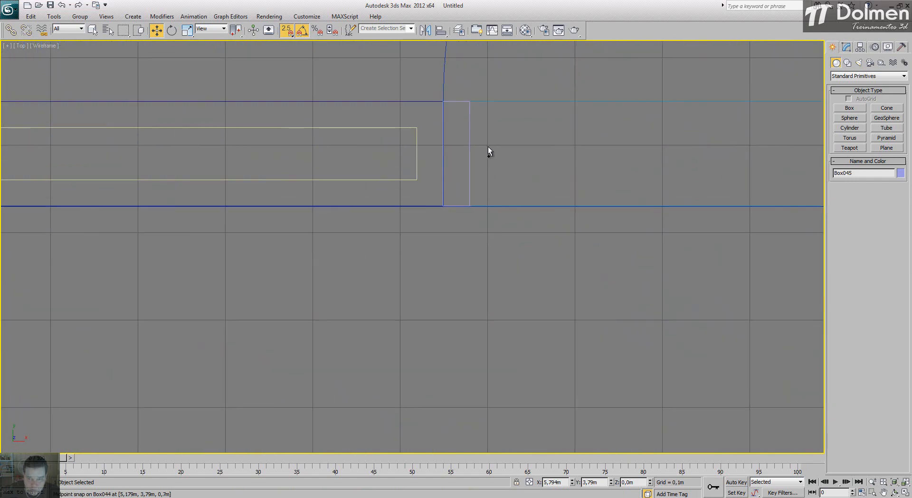
{"action": "scroll", "coordinate": [540, 171], "scroll_direction": "down", "scroll_amount": 4}
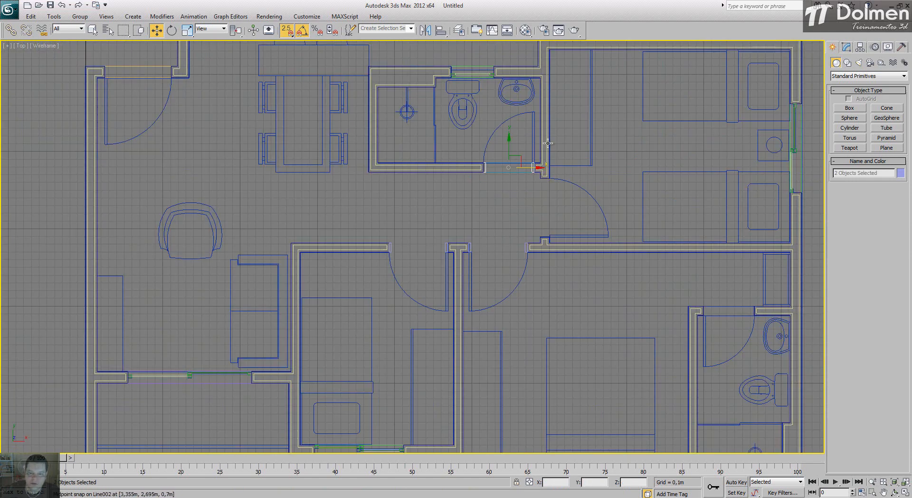
{"action": "mouse_move", "coordinate": [540, 149]}
{"action": "left_mouse_down", "text": "shift"}
{"action": "mouse_move", "coordinate": [565, 193]}
{"action": "mouse_move", "coordinate": [584, 186]}
{"action": "left_mouse_up", "text": "shift"}
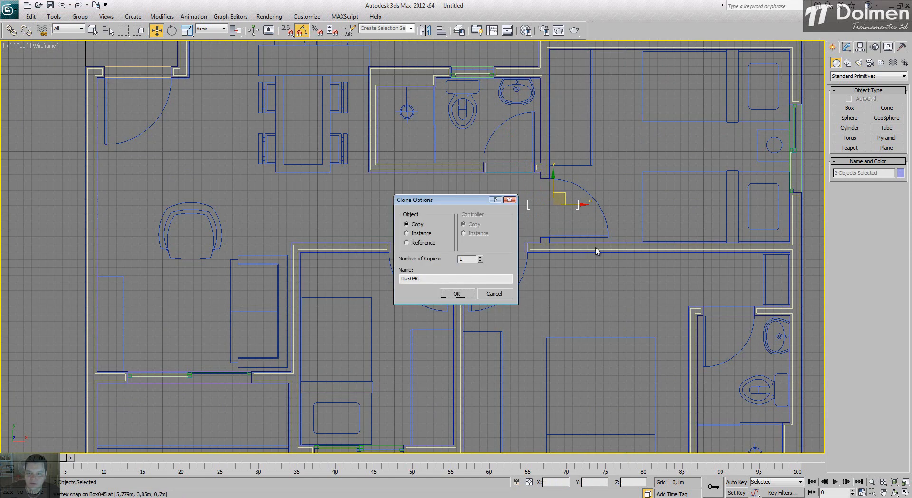
{"action": "left_click", "coordinate": [465, 294]}
{"action": "scroll", "coordinate": [544, 219], "scroll_direction": "up", "scroll_amount": 5}
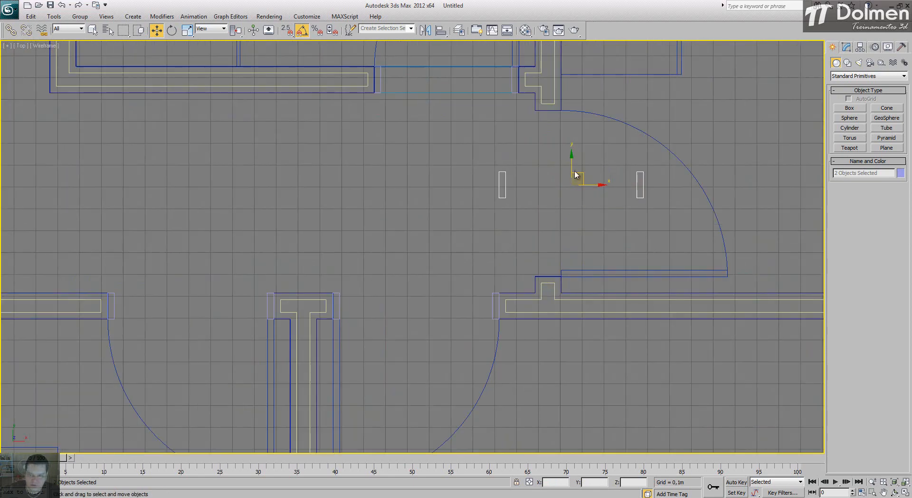
{"action": "key", "text": "e"}
{"action": "left_click_drag", "start_coordinate": [537, 170], "coordinate": [535, 129]}
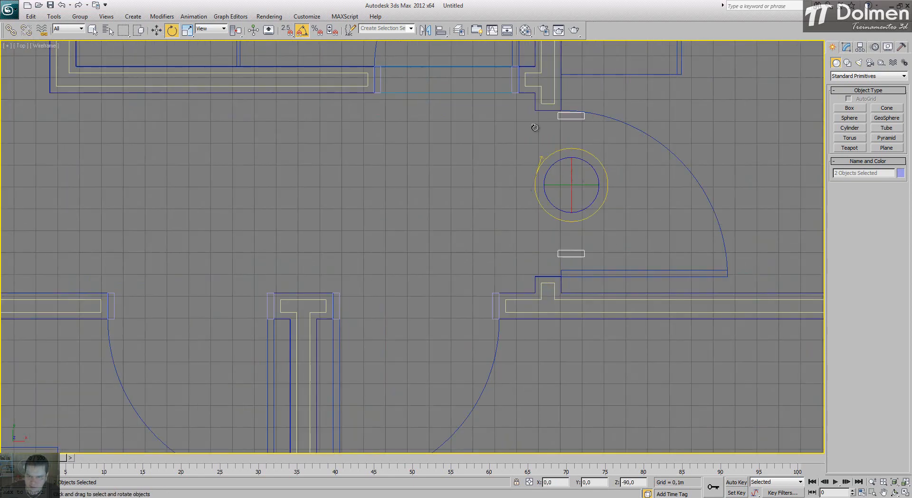
Snap the two rotated jambs to the wall ends on either side of the twin bedroom's door opening
{"action": "key", "text": "w"}
{"action": "scroll", "coordinate": [558, 221], "scroll_direction": "up", "scroll_amount": 4}
{"action": "key", "text": "s"}
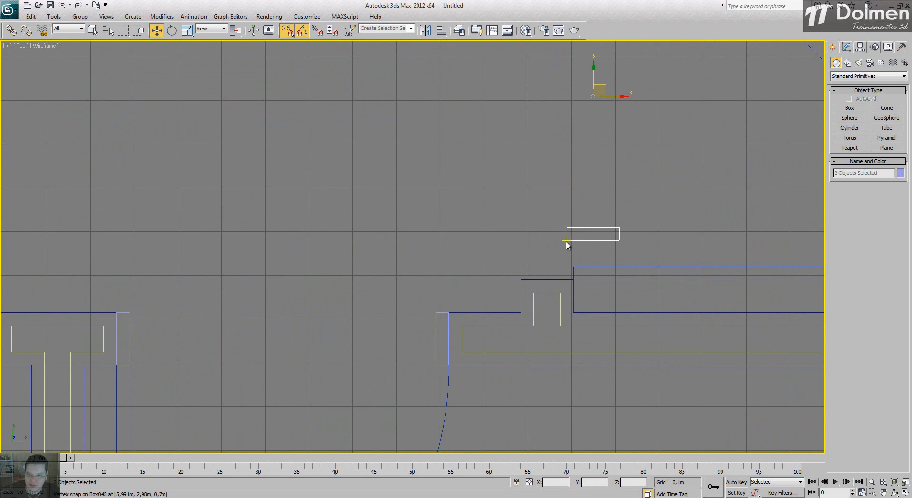
{"action": "left_click_drag", "start_coordinate": [568, 240], "coordinate": [521, 280]}
{"action": "middle_click_drag", "start_coordinate": [549, 185], "coordinate": [539, 364]}
{"action": "left_click", "coordinate": [523, 171]}
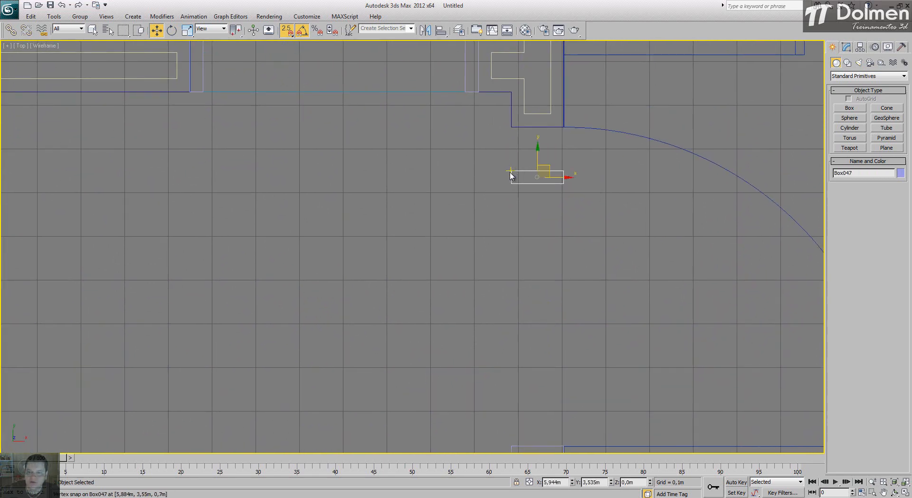
{"action": "left_click_drag", "start_coordinate": [510, 171], "coordinate": [511, 127]}
Copy both twin bedroom door jambs into the living room and rotate the copies a quarter turn for the entrance door
{"action": "scroll", "coordinate": [550, 230], "scroll_direction": "down", "scroll_amount": 4}
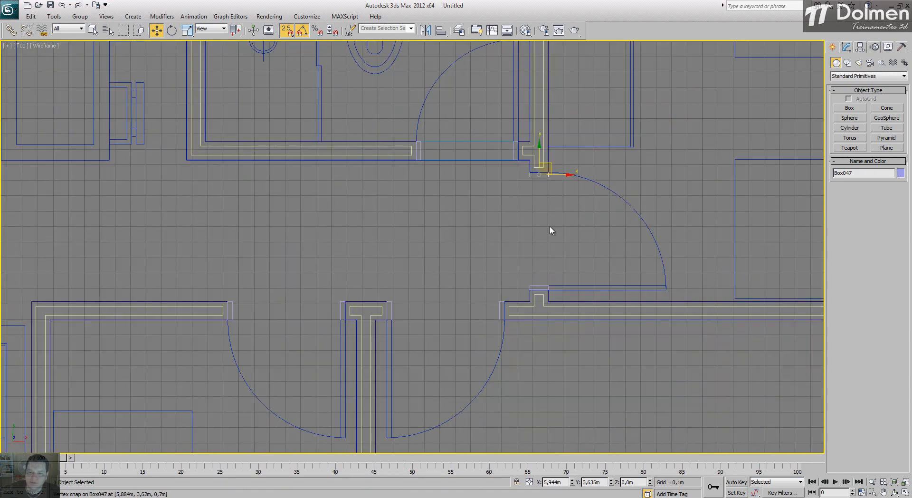
{"action": "scroll", "coordinate": [545, 285], "scroll_direction": "up", "scroll_amount": 6}
{"action": "left_click_drag", "start_coordinate": [498, 241], "coordinate": [497, 242], "text": "ctrl"}
{"action": "scroll", "coordinate": [537, 199], "scroll_direction": "down", "scroll_amount": 10}
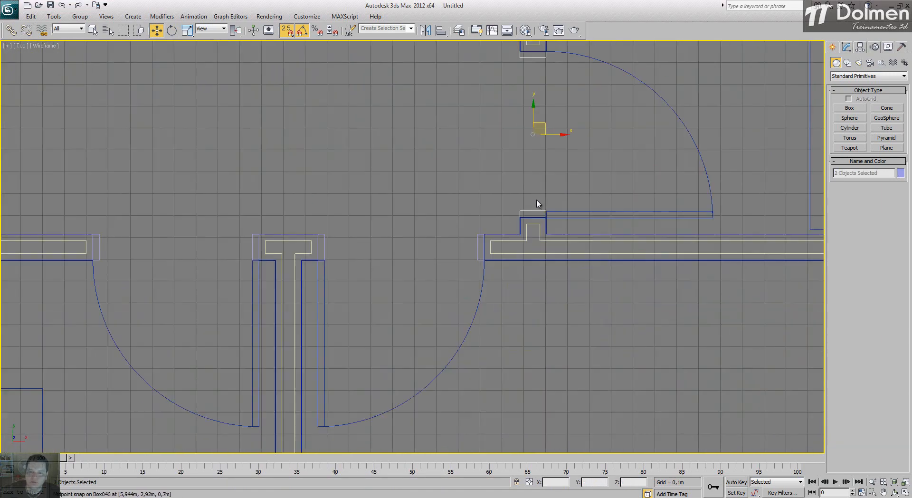
{"action": "key", "text": "s"}
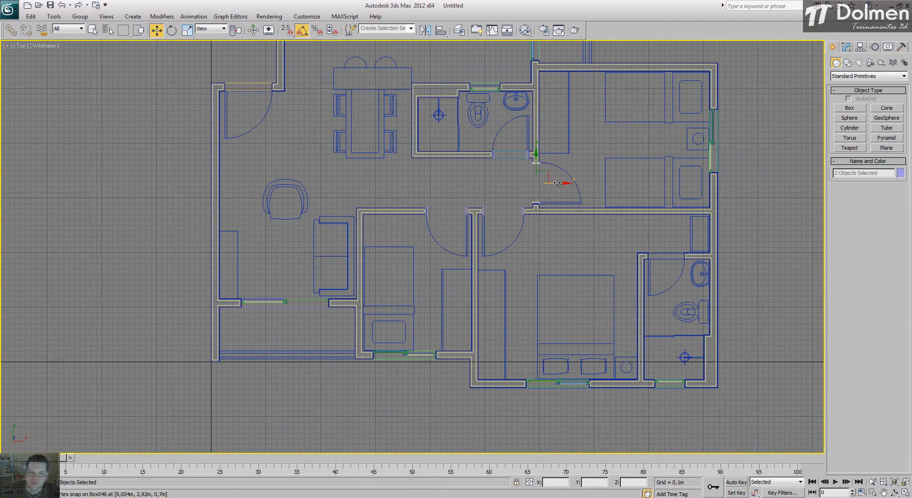
{"action": "left_click_drag", "start_coordinate": [557, 182], "coordinate": [327, 183], "text": "shift"}
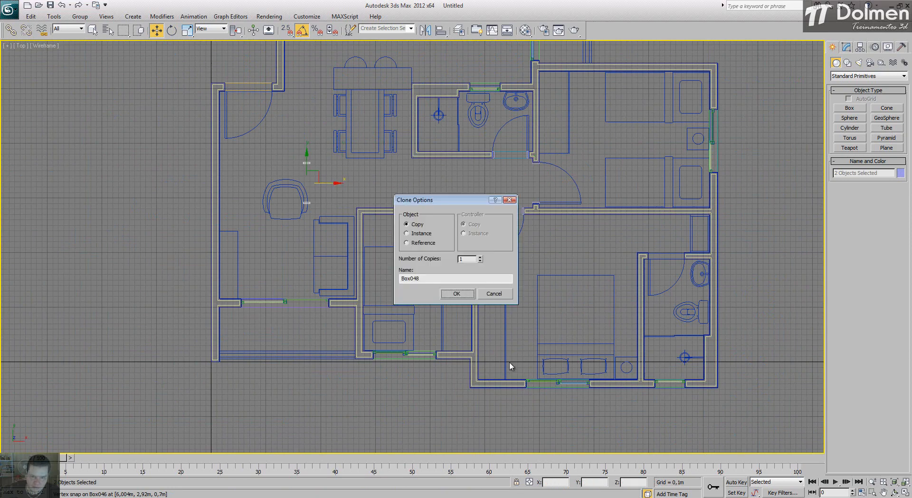
{"action": "left_click", "coordinate": [466, 294]}
{"action": "scroll", "coordinate": [328, 195], "scroll_direction": "up", "scroll_amount": 5}
{"action": "key", "text": "e"}
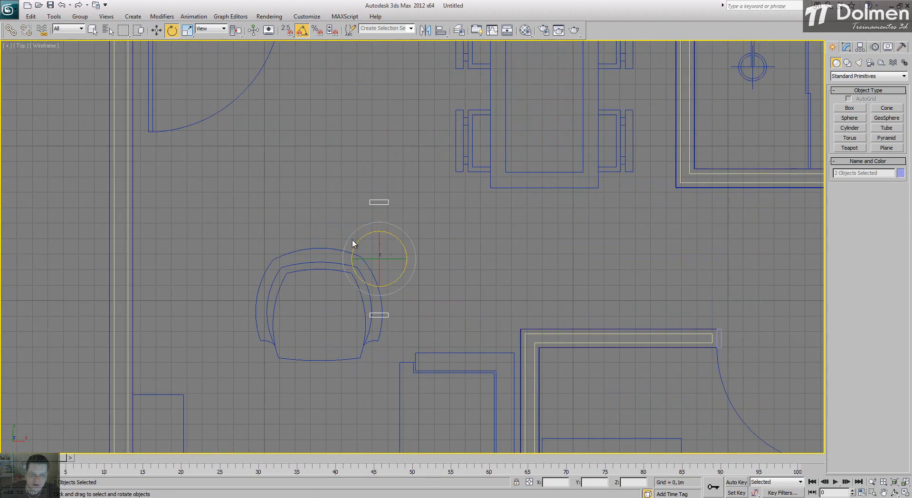
{"action": "mouse_move", "coordinate": [352, 243]}
{"action": "left_mouse_down"}
{"action": "mouse_move", "coordinate": [330, 288]}
{"action": "mouse_move", "coordinate": [341, 250]}
{"action": "left_mouse_up"}
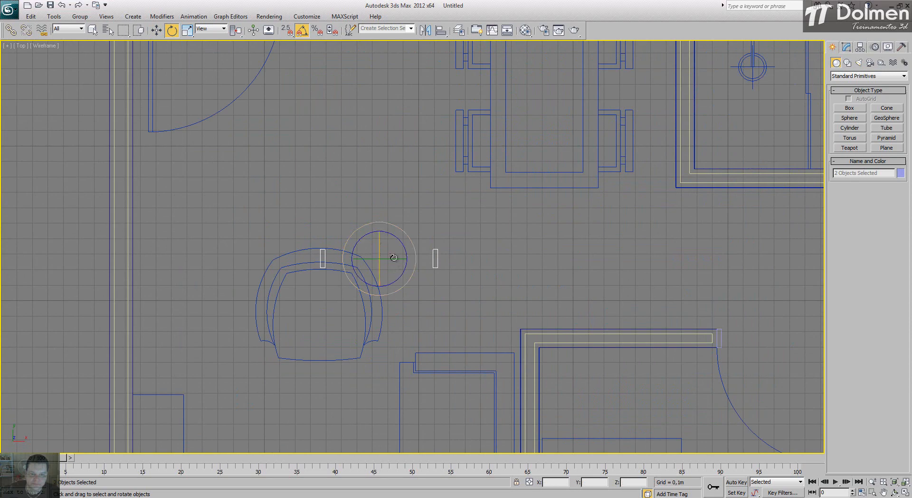
Move the jamb pair to the entrance door and snap it to the outer corner of the hinge-side wall end
{"action": "scroll", "coordinate": [394, 257], "scroll_direction": "down", "scroll_amount": 4}
{"action": "key", "text": "w"}
{"action": "left_click_drag", "start_coordinate": [449, 310], "coordinate": [387, 220]}
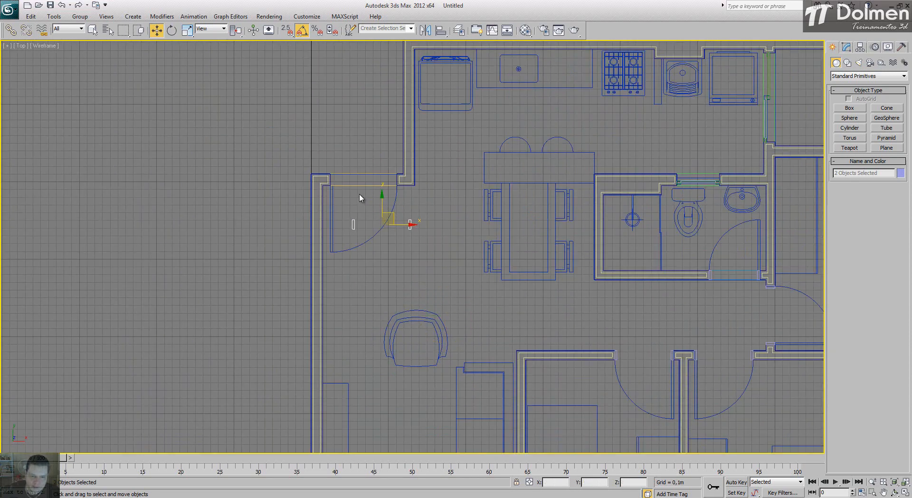
{"action": "scroll", "coordinate": [359, 194], "scroll_direction": "up", "scroll_amount": 5}
{"action": "key", "text": "s"}
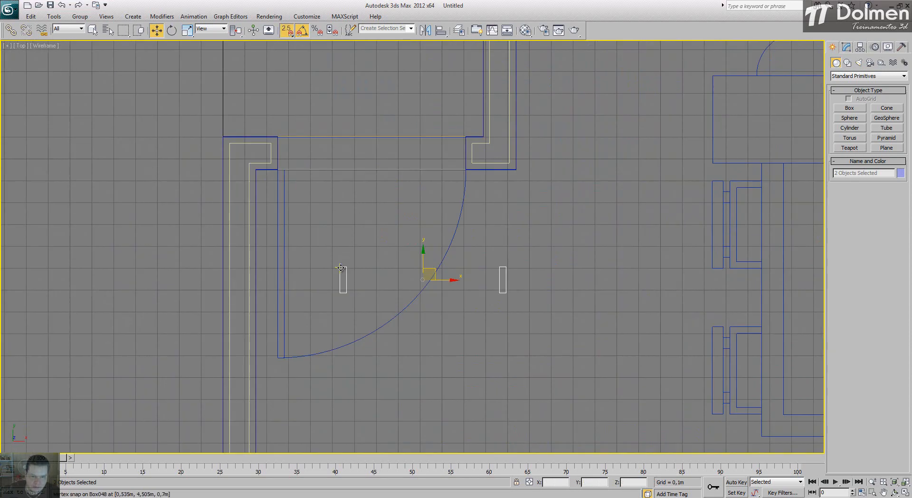
{"action": "left_click_drag", "start_coordinate": [340, 268], "coordinate": [278, 137]}
Delete the entrance door jamb that stands short of the wall end opposite the hinges
{"action": "scroll", "coordinate": [351, 141], "scroll_direction": "up", "scroll_amount": 4}
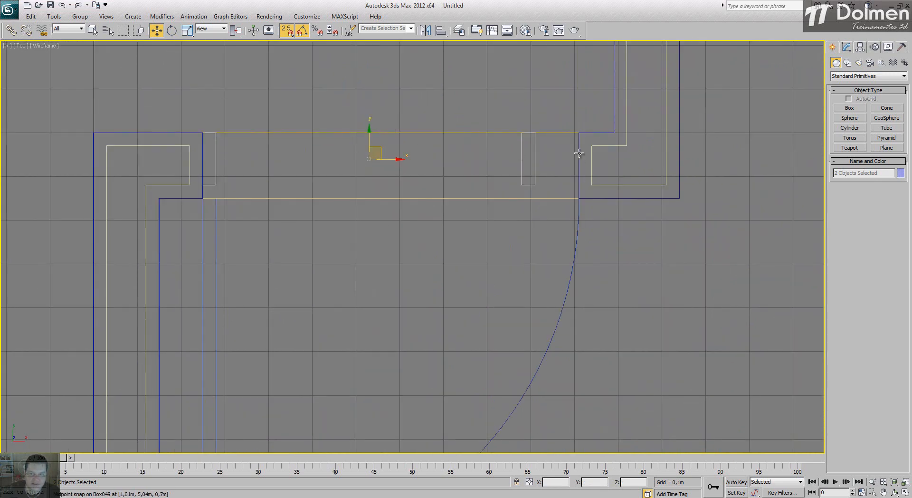
{"action": "left_click", "coordinate": [522, 164]}
{"action": "scroll", "coordinate": [522, 164], "scroll_direction": "up", "scroll_amount": 2}
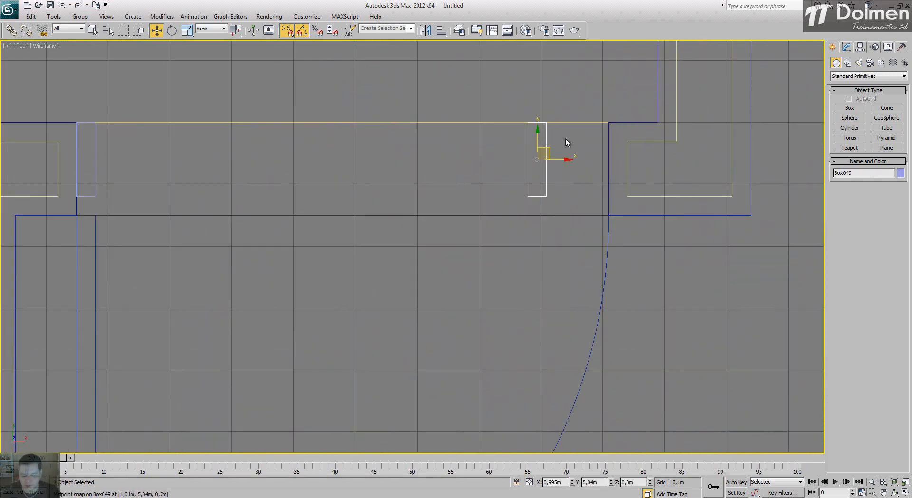
{"action": "key", "text": "Delete"}
Convert the remaining entrance door jamb to Editable Poly and move its inner-side vertices to the wall's inner face
{"action": "middle_click_drag", "start_coordinate": [190, 178], "coordinate": [435, 175]}
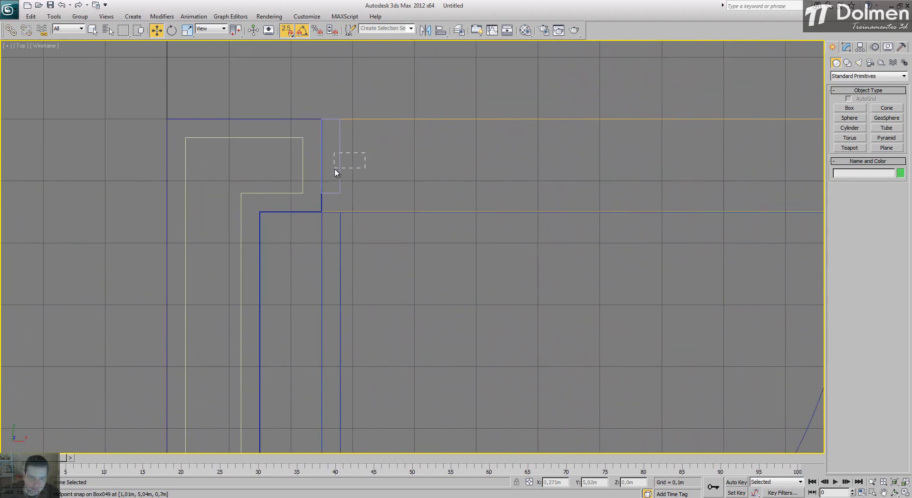
{"action": "left_click_drag", "start_coordinate": [335, 170], "coordinate": [335, 170]}
{"action": "right_click", "coordinate": [323, 174]}
{"action": "mouse_move", "coordinate": [343, 263]}
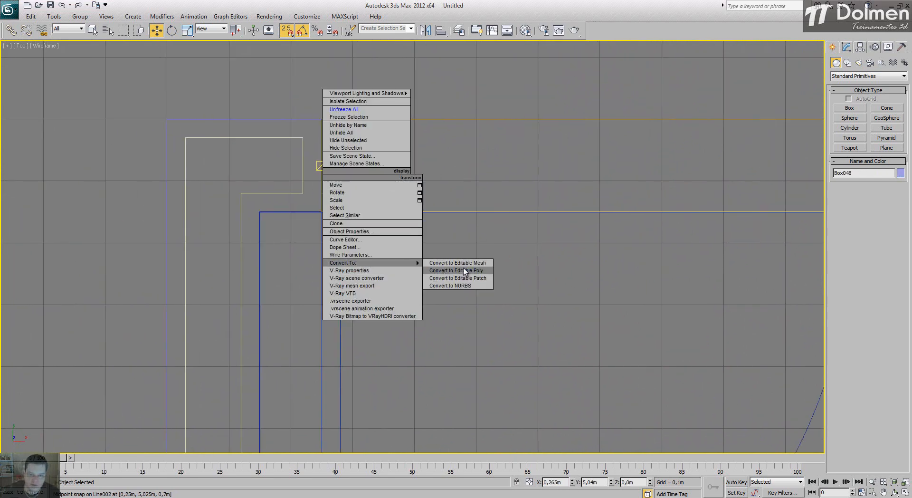
{"action": "left_click", "coordinate": [464, 271]}
{"action": "key", "text": "1"}
{"action": "left_click_drag", "start_coordinate": [295, 189], "coordinate": [352, 218]}
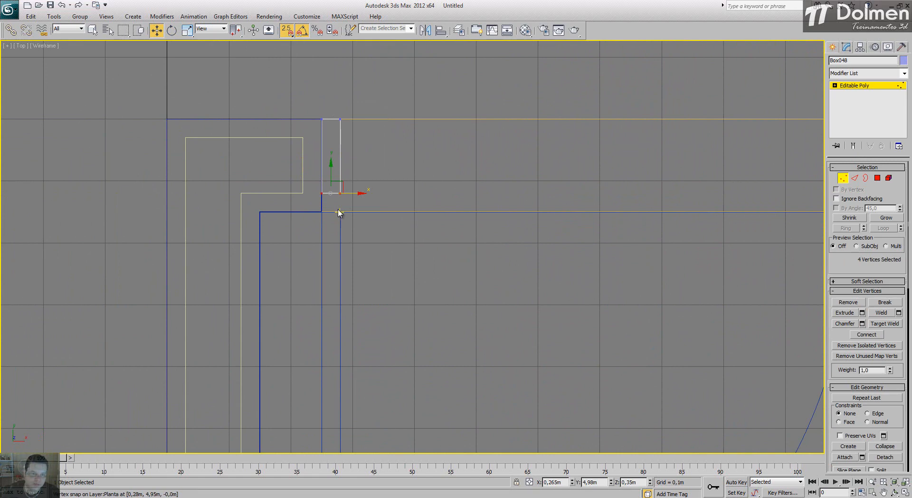
{"action": "scroll", "coordinate": [336, 209], "scroll_direction": "up", "scroll_amount": 3}
{"action": "left_click_drag", "start_coordinate": [298, 166], "coordinate": [298, 217]}
{"action": "key", "text": "s"}
{"action": "scroll", "coordinate": [342, 205], "scroll_direction": "down", "scroll_amount": 5}
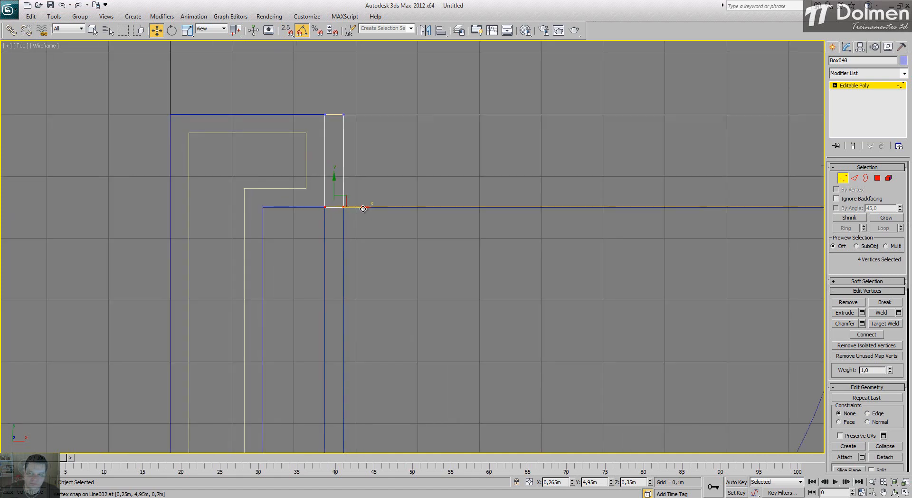
{"action": "key", "text": "1"}
Copy the widened jamb across the entrance door opening and fit it against the opposite wall end
{"action": "middle_click_drag", "start_coordinate": [331, 209], "coordinate": [233, 225]}
{"action": "left_click_drag", "start_coordinate": [265, 169], "coordinate": [698, 173], "text": "shift"}
{"action": "left_click", "coordinate": [466, 293]}
{"action": "middle_click_drag", "start_coordinate": [696, 140], "coordinate": [488, 167]}
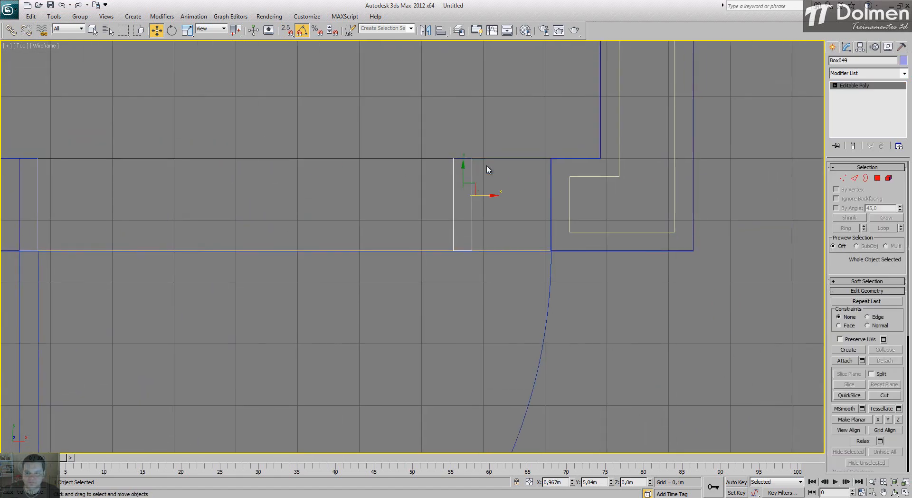
{"action": "scroll", "coordinate": [487, 166], "scroll_direction": "up", "scroll_amount": 3}
{"action": "key", "text": "s"}
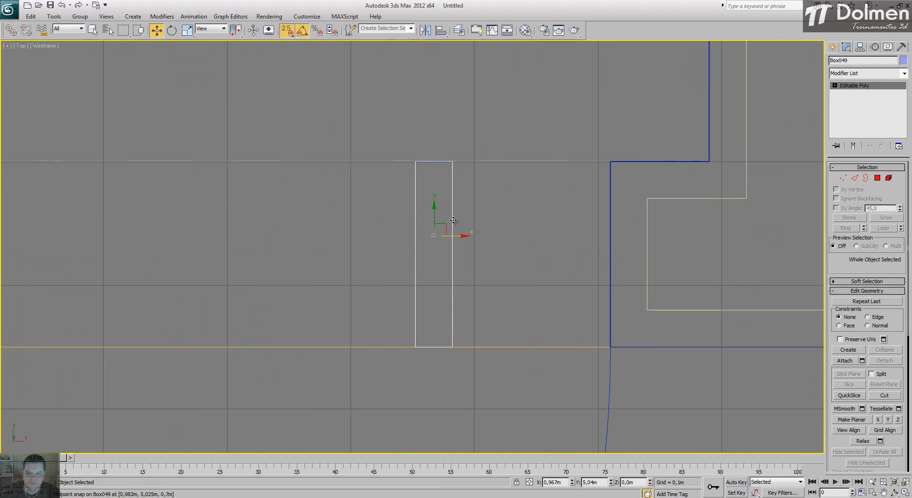
{"action": "left_click_drag", "start_coordinate": [451, 227], "coordinate": [604, 238]}
{"action": "scroll", "coordinate": [452, 199], "scroll_direction": "down", "scroll_amount": 5}
{"action": "scroll", "coordinate": [503, 247], "scroll_direction": "down", "scroll_amount": 6}
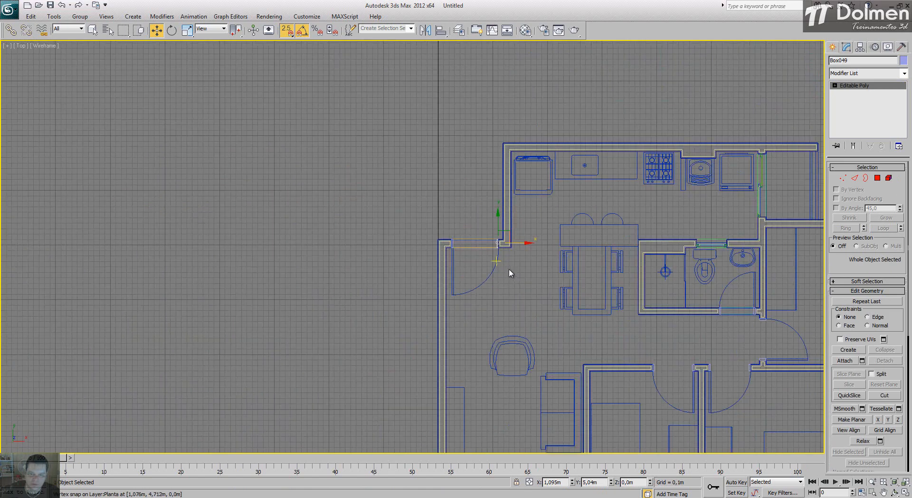
{"action": "key", "text": "s"}
{"action": "key", "text": "1"}
{"action": "key", "text": "1"}
Copy the hall bathroom door's two jambs to the area just above the ensuite bathroom door opening
{"action": "middle_click_drag", "start_coordinate": [517, 287], "coordinate": [360, 185]}
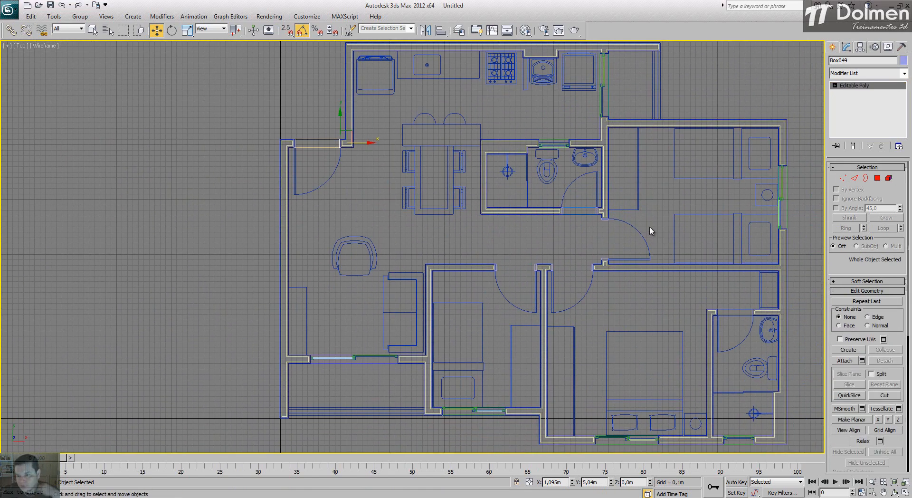
{"action": "middle_click_drag", "start_coordinate": [714, 321], "coordinate": [467, 191]}
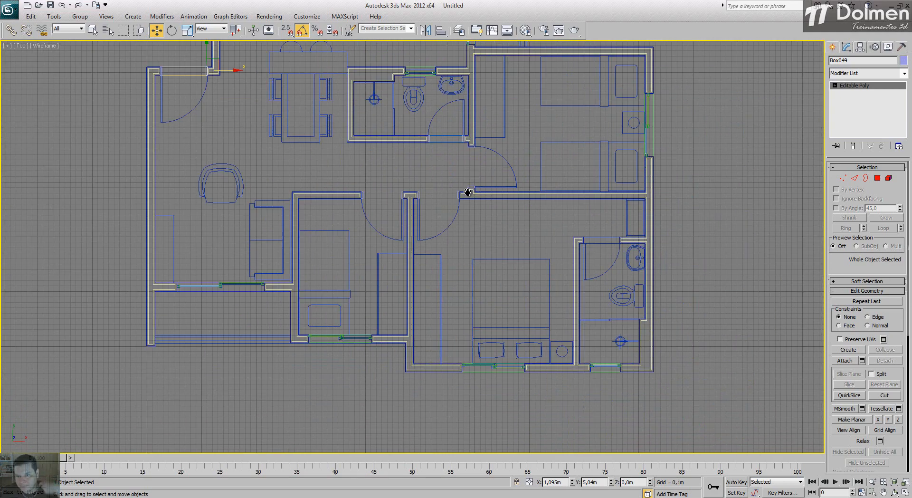
{"action": "scroll", "coordinate": [466, 192], "scroll_direction": "up", "scroll_amount": 8}
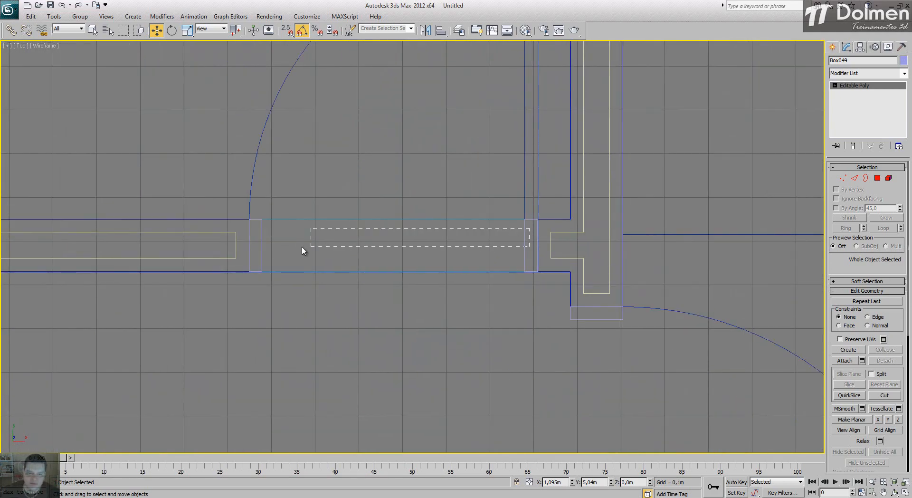
{"action": "left_click_drag", "start_coordinate": [277, 247], "coordinate": [279, 248]}
{"action": "scroll", "coordinate": [395, 154], "scroll_direction": "down", "scroll_amount": 10}
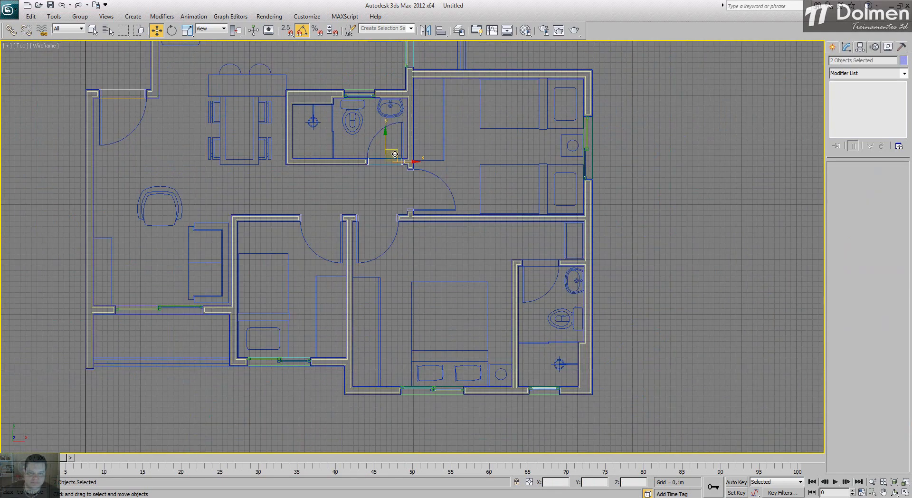
{"action": "left_click_drag", "start_coordinate": [398, 152], "coordinate": [547, 241], "text": "shift"}
{"action": "left_click", "coordinate": [457, 296]}
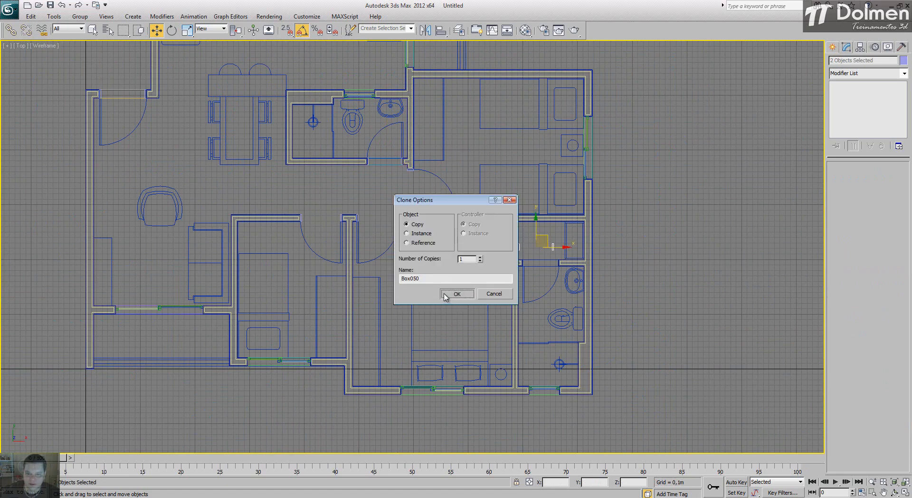
Move the copied jamb pair into the ensuite bathroom opening, snapping its outer corner to the wall end's upper corner
{"action": "scroll", "coordinate": [560, 264], "scroll_direction": "up", "scroll_amount": 8}
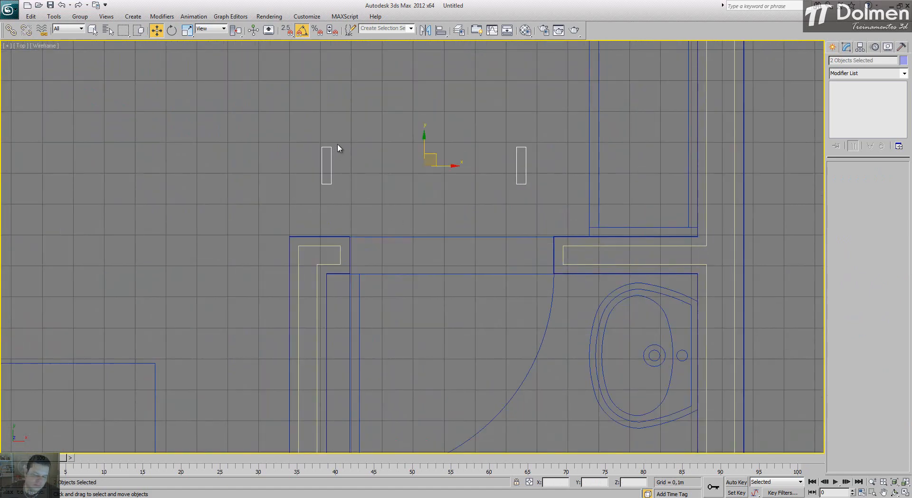
{"action": "key", "text": "s"}
{"action": "left_click_drag", "start_coordinate": [324, 154], "coordinate": [351, 237]}
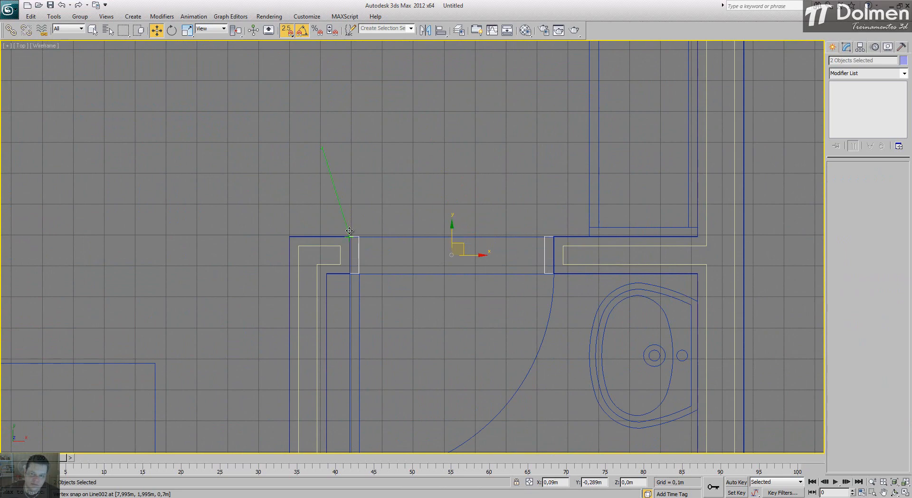
{"action": "scroll", "coordinate": [412, 198], "scroll_direction": "down", "scroll_amount": 8}
Draw a door leaf box between the entrance door jambs, 0,8m wide, 0,075m long and 0,2m high
{"action": "middle_click_drag", "start_coordinate": [412, 198], "coordinate": [504, 181]}
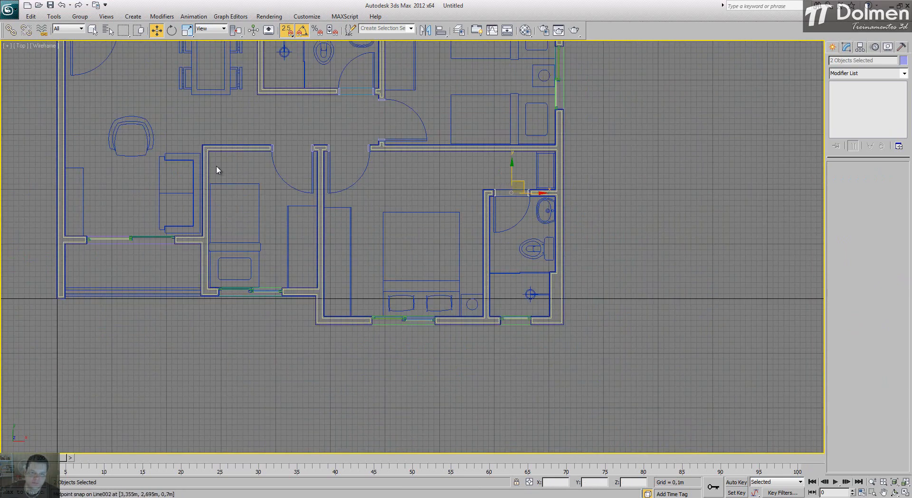
{"action": "middle_click_drag", "start_coordinate": [216, 170], "coordinate": [324, 247]}
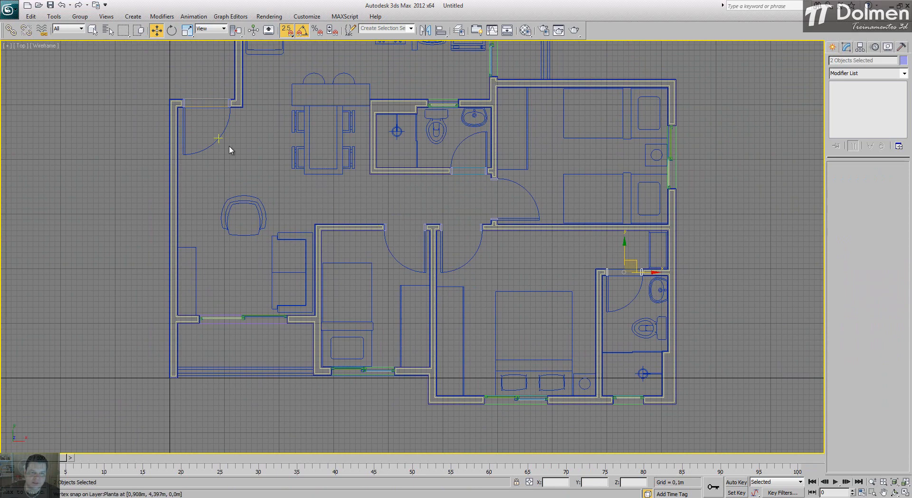
{"action": "middle_click_drag", "start_coordinate": [299, 199], "coordinate": [362, 232]}
{"action": "scroll", "coordinate": [285, 166], "scroll_direction": "up", "scroll_amount": 6}
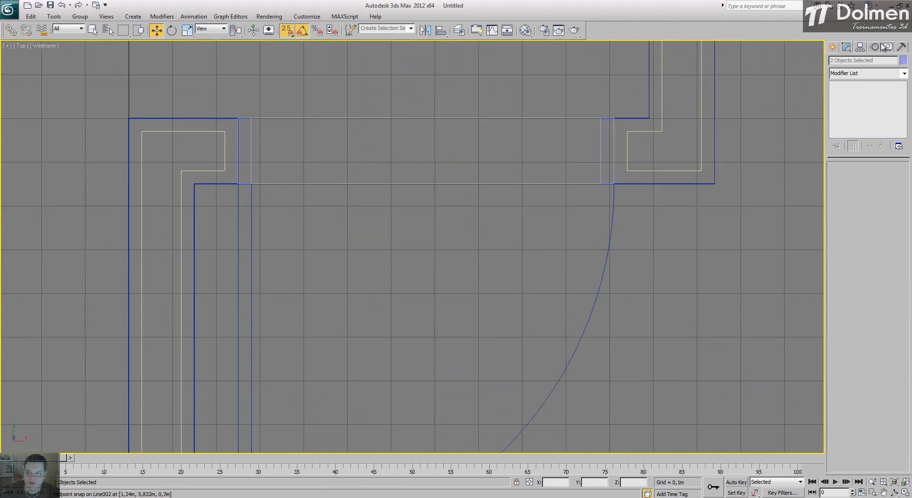
{"action": "left_click", "coordinate": [833, 47]}
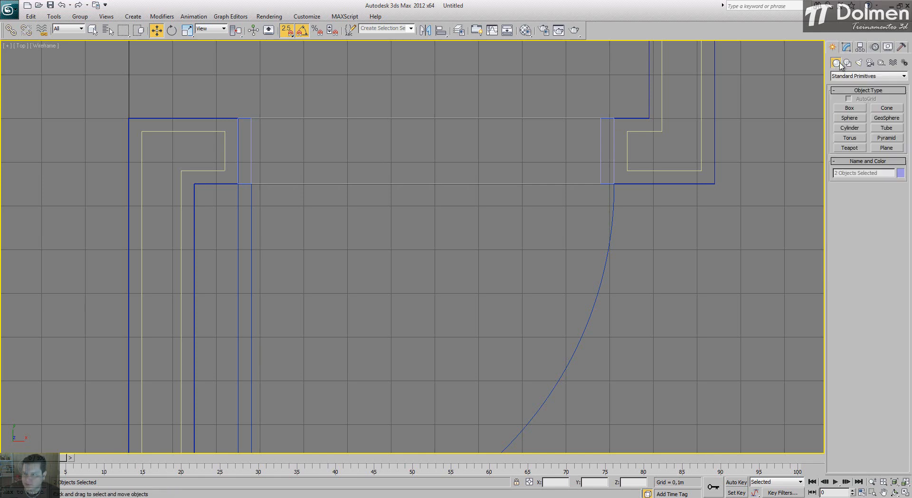
{"action": "left_click", "coordinate": [850, 109]}
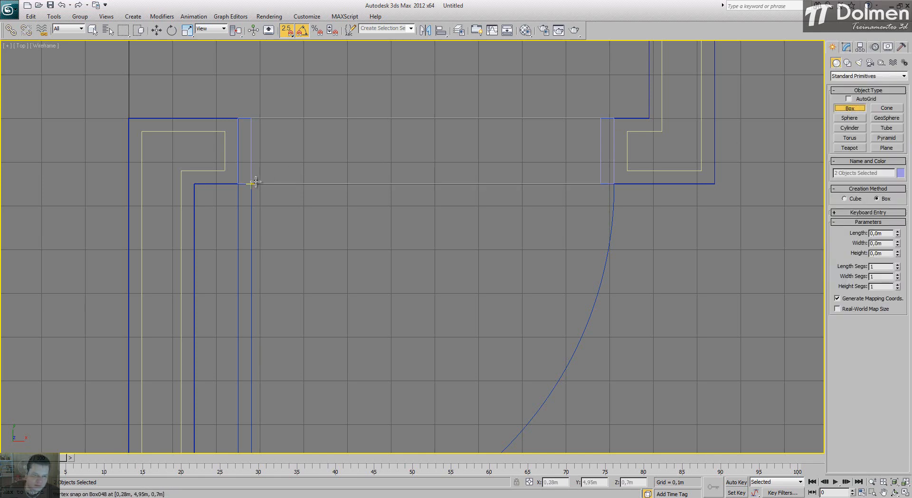
{"action": "left_click_drag", "start_coordinate": [251, 184], "coordinate": [597, 150]}
{"action": "left_click", "coordinate": [569, 95]}
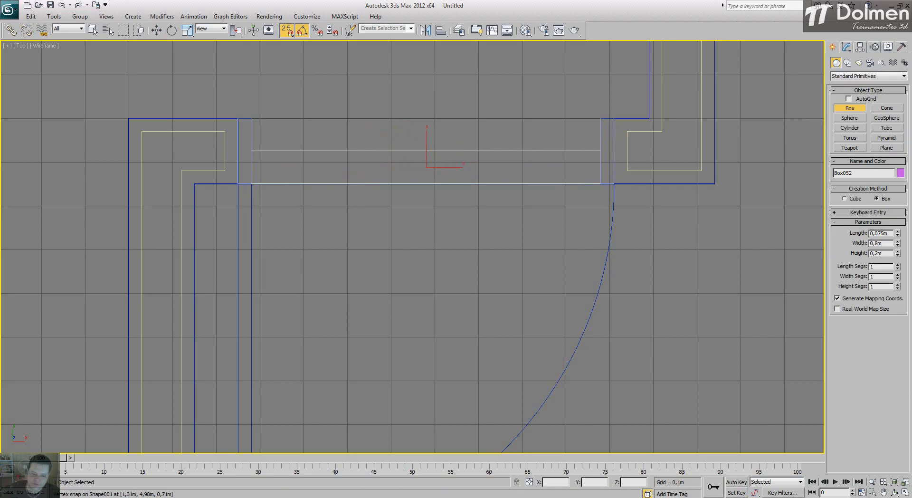
Check the door leaf height in the heights list in Windows Photo Gallery and set the entrance door leaf's length to 0,03m
{"action": "key", "text": "alt+Tab"}
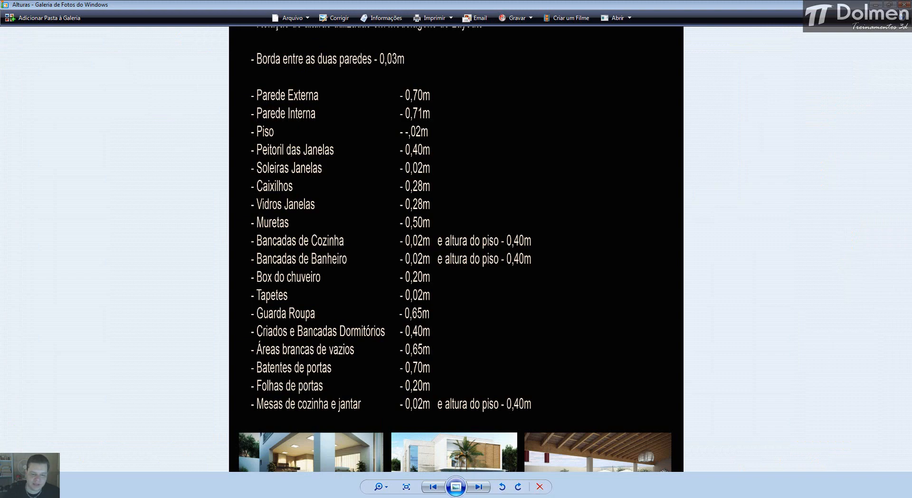
{"action": "key", "text": "alt+Tab"}
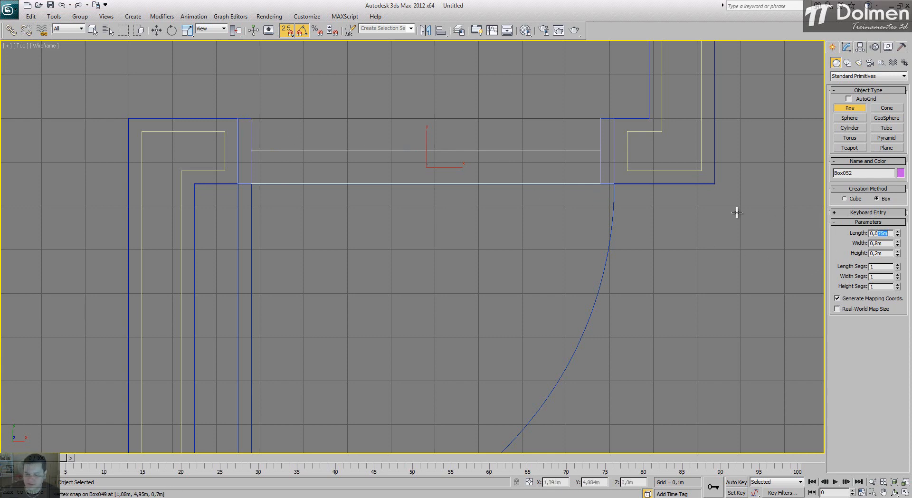
{"action": "type", "text": "3"}
{"action": "key", "text": "Return"}
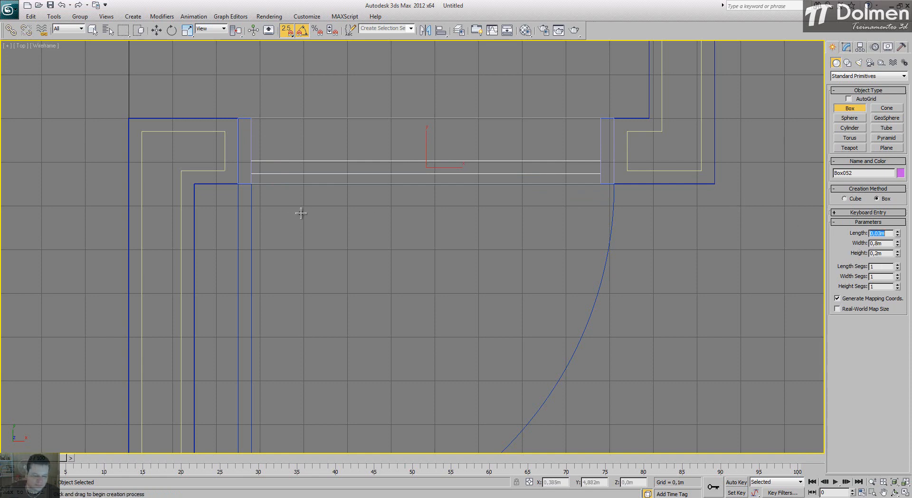
Rotate the entrance door leaf by -90° and snap its upper end to the inner corner of the hinge-side jamb
{"action": "key", "text": "w"}
{"action": "key", "text": "e"}
{"action": "left_click_drag", "start_coordinate": [359, 177], "coordinate": [408, 116]}
{"action": "scroll", "coordinate": [420, 108], "scroll_direction": "down", "scroll_amount": 2}
{"action": "key", "text": "s"}
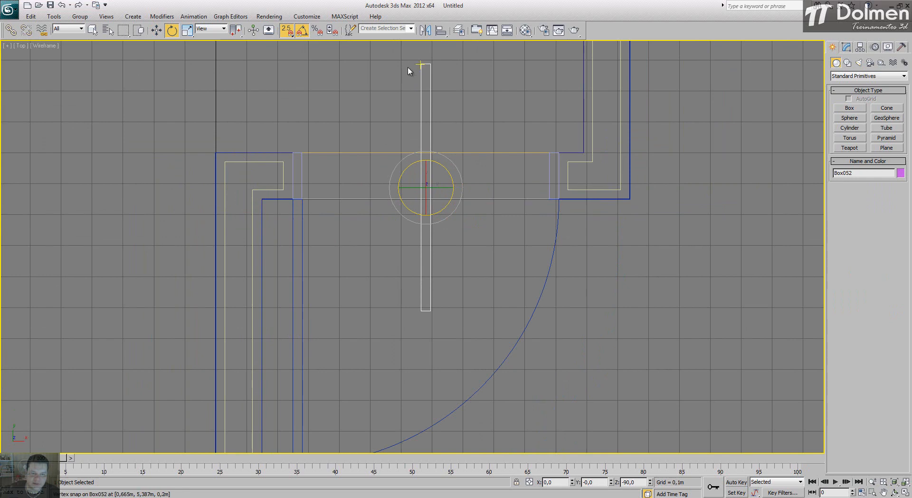
{"action": "key", "text": "w"}
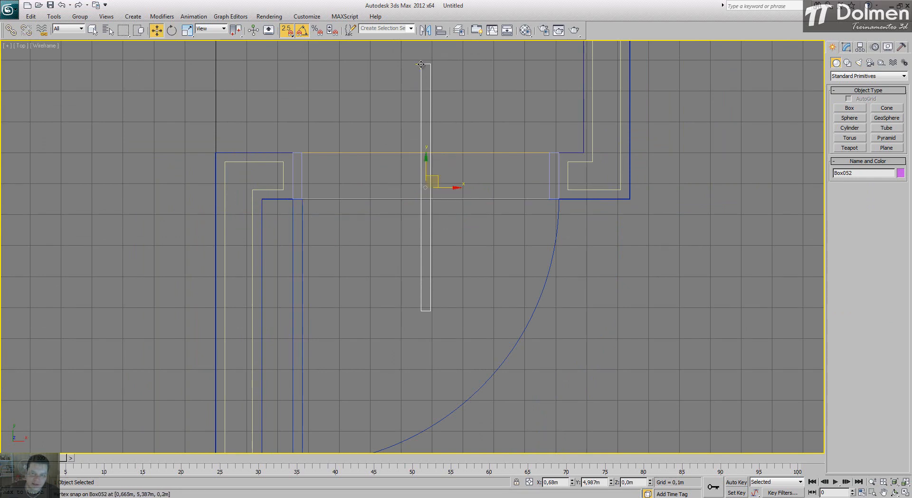
{"action": "left_click_drag", "start_coordinate": [422, 67], "coordinate": [305, 199]}
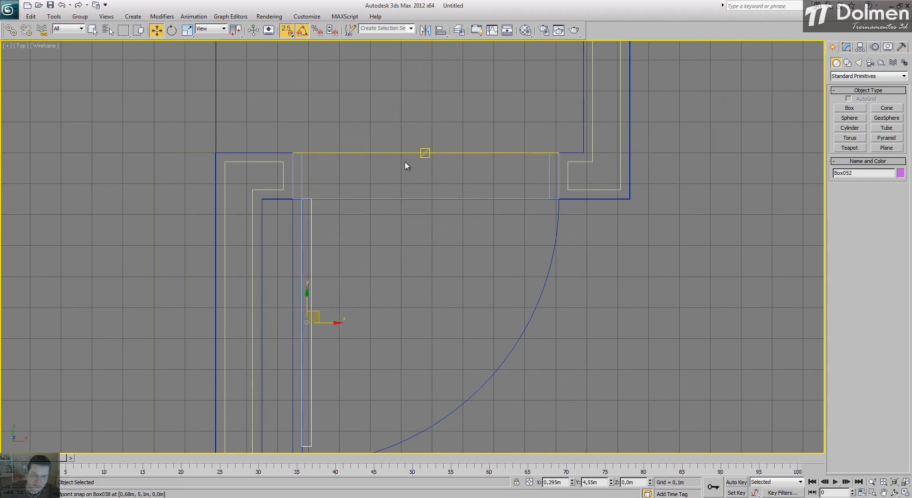
Compare the entrance door leaf's placement with the open doors and jambs in the rendered floor plan in Windows Photo Gallery
{"action": "scroll", "coordinate": [405, 161], "scroll_direction": "down", "scroll_amount": 3}
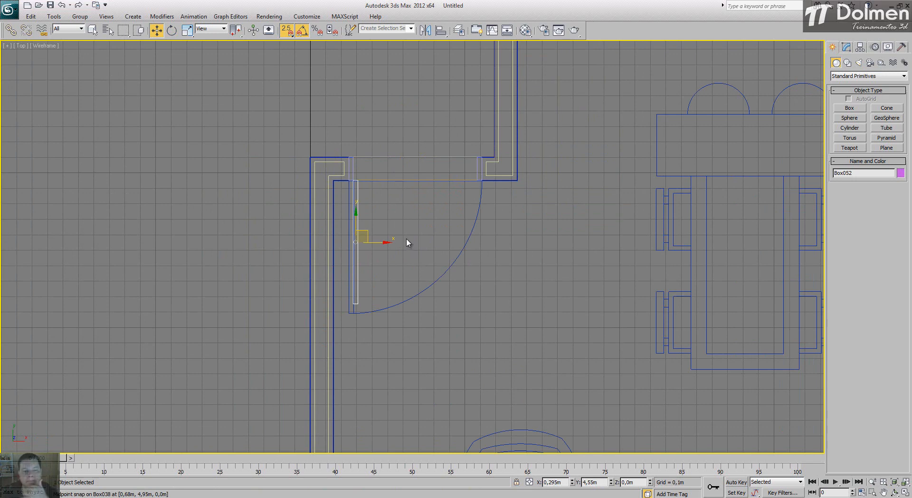
{"action": "middle_click_drag", "start_coordinate": [400, 233], "coordinate": [337, 268]}
{"action": "scroll", "coordinate": [337, 268], "scroll_direction": "up", "scroll_amount": 3}
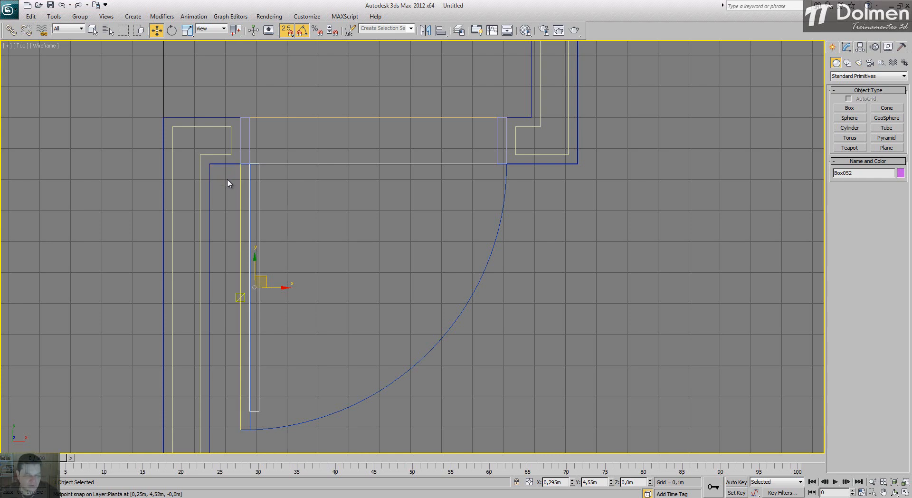
{"action": "key", "text": "s"}
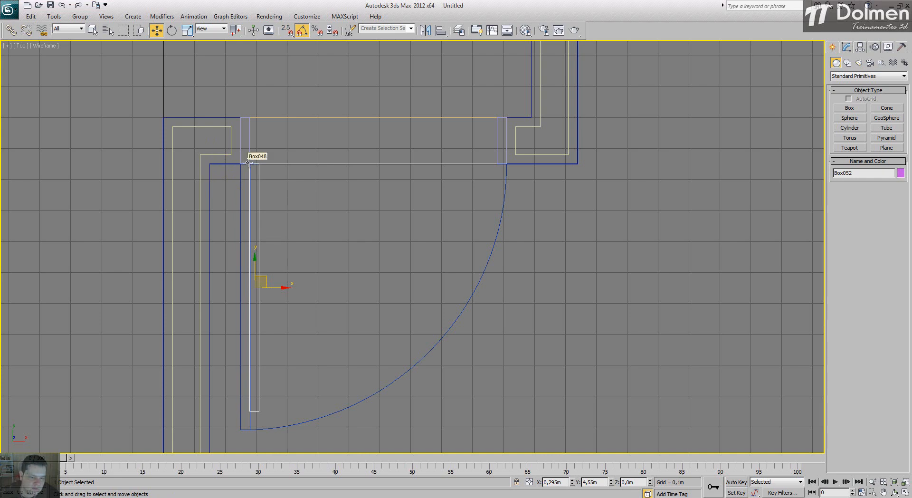
{"action": "key", "text": "alt+Tab"}
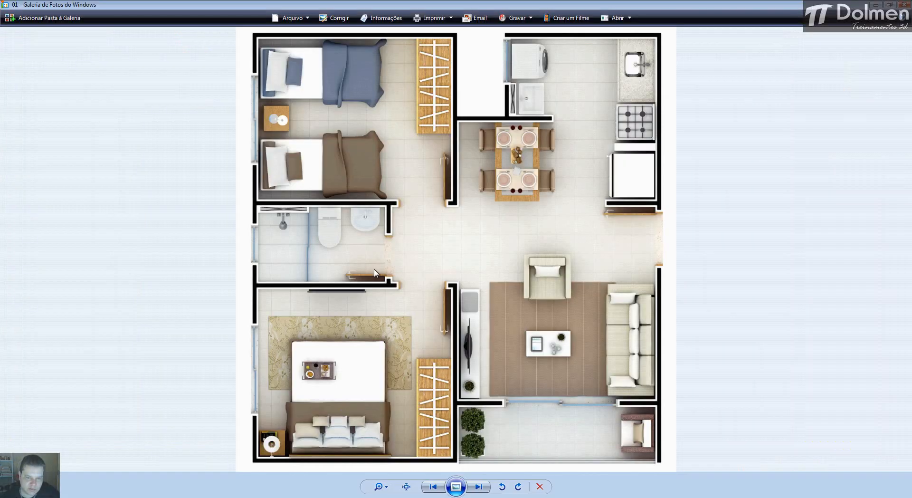
{"action": "scroll", "coordinate": [352, 270], "scroll_direction": "up", "scroll_amount": 3}
{"action": "scroll", "coordinate": [350, 269], "scroll_direction": "up", "scroll_amount": 5}
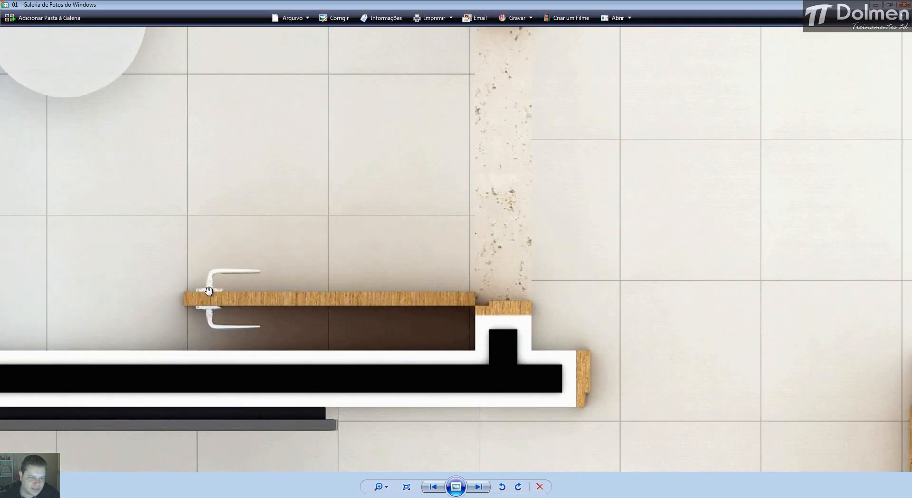
{"action": "scroll", "coordinate": [221, 270], "scroll_direction": "down", "scroll_amount": 6}
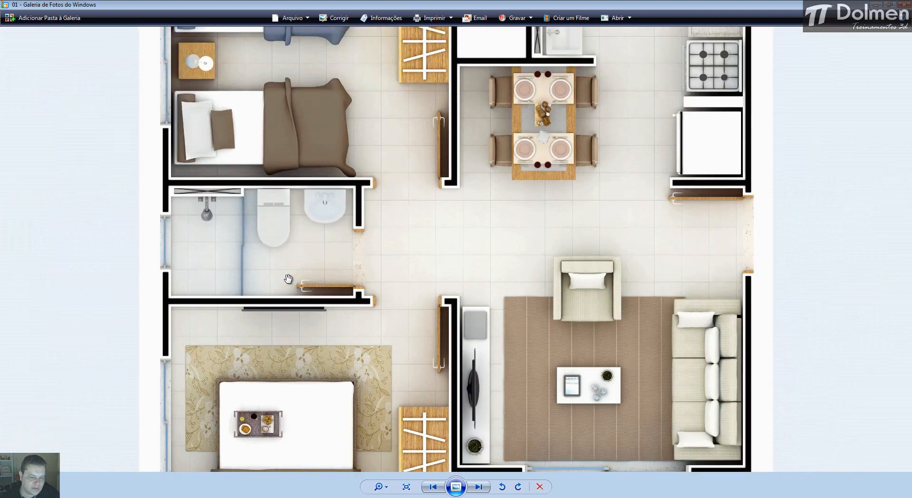
{"action": "key", "text": "alt+Tab"}
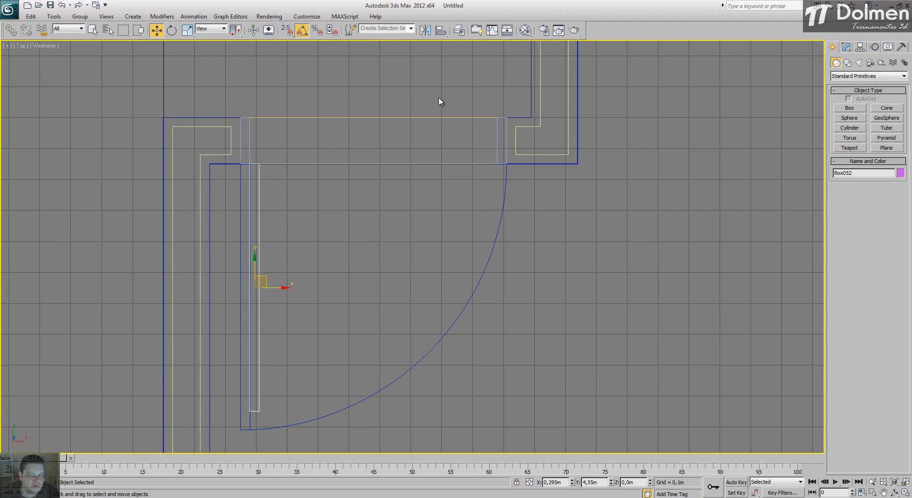
Draw a door leaf box between the jambs of the single-bed bedroom's door, 0,7m wide, 0,06m long and 0,2m high
{"action": "scroll", "coordinate": [373, 159], "scroll_direction": "down", "scroll_amount": 5}
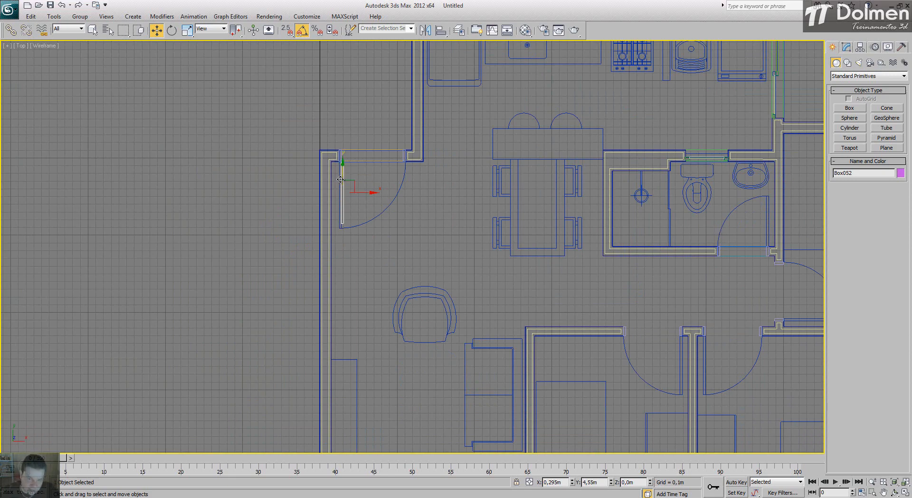
{"action": "scroll", "coordinate": [340, 183], "scroll_direction": "up", "scroll_amount": 3}
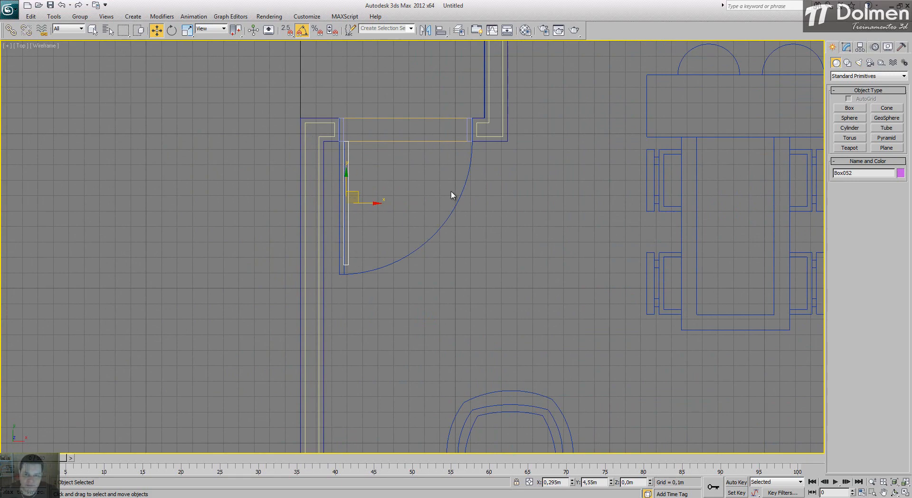
{"action": "scroll", "coordinate": [411, 190], "scroll_direction": "down", "scroll_amount": 6}
{"action": "middle_click_drag", "start_coordinate": [412, 191], "coordinate": [303, 177]}
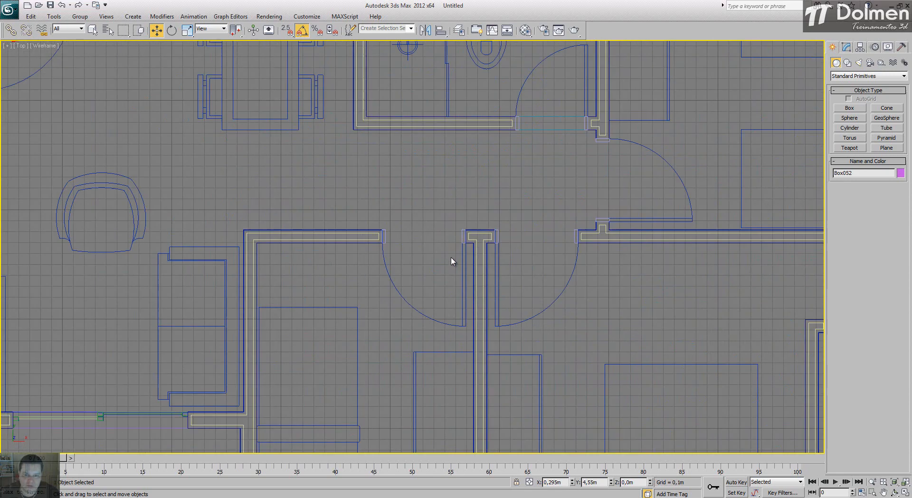
{"action": "scroll", "coordinate": [454, 262], "scroll_direction": "up", "scroll_amount": 7}
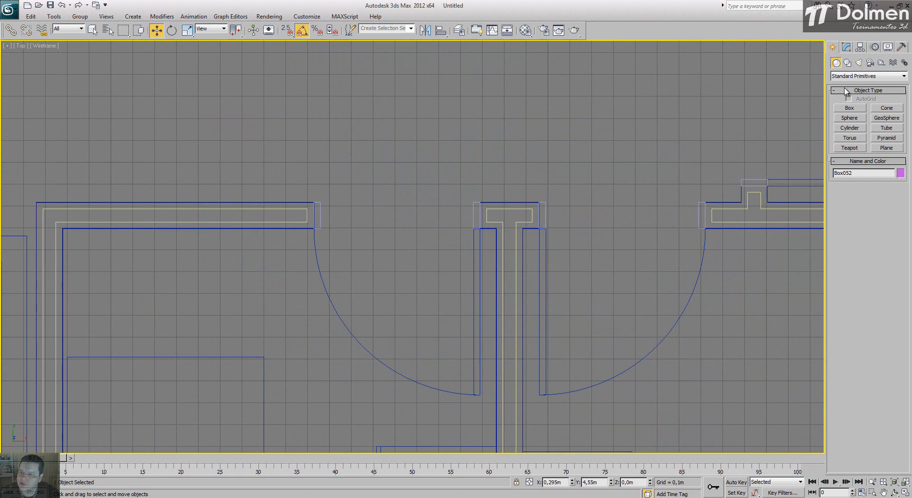
{"action": "left_click", "coordinate": [851, 108]}
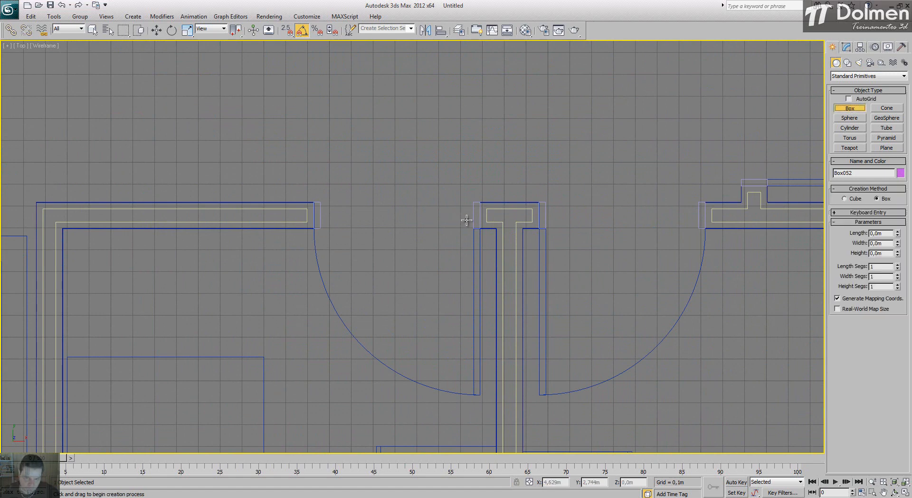
{"action": "key", "text": "s"}
{"action": "left_click_drag", "start_coordinate": [475, 228], "coordinate": [322, 213]}
{"action": "left_click", "coordinate": [328, 175]}
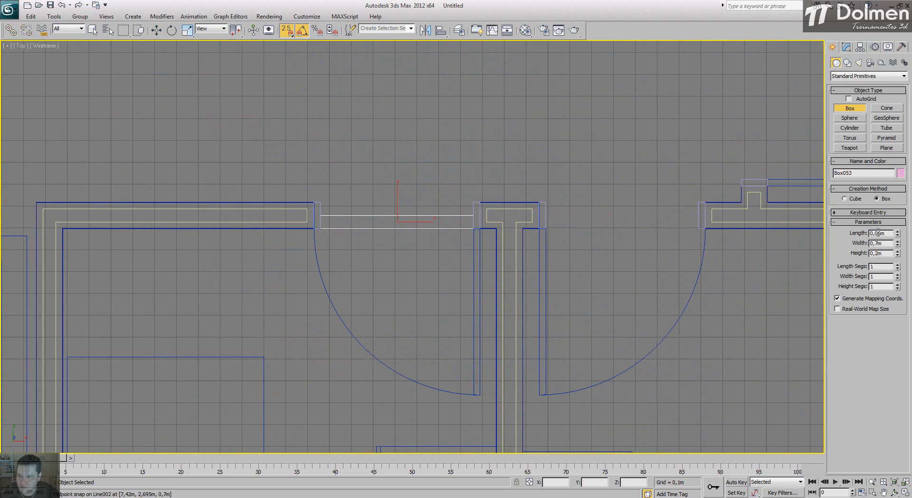
Set the length of the single-bed bedroom's door leaf to 0,03m
{"action": "left_click_drag", "start_coordinate": [879, 233], "coordinate": [901, 236]}
{"action": "type", "text": "3"}
{"action": "key", "text": "Return"}
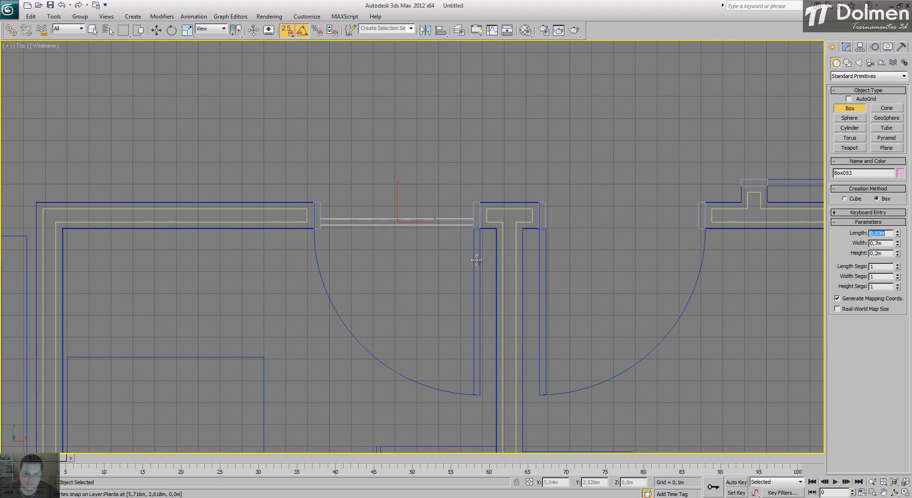
Rotate the single-bed bedroom's door leaf 90° so that it stands perpendicular to the wall opening
{"action": "right_click", "coordinate": [477, 260]}
{"action": "key", "text": "e"}
{"action": "key", "text": "s"}
{"action": "left_click_drag", "start_coordinate": [364, 208], "coordinate": [363, 243]}
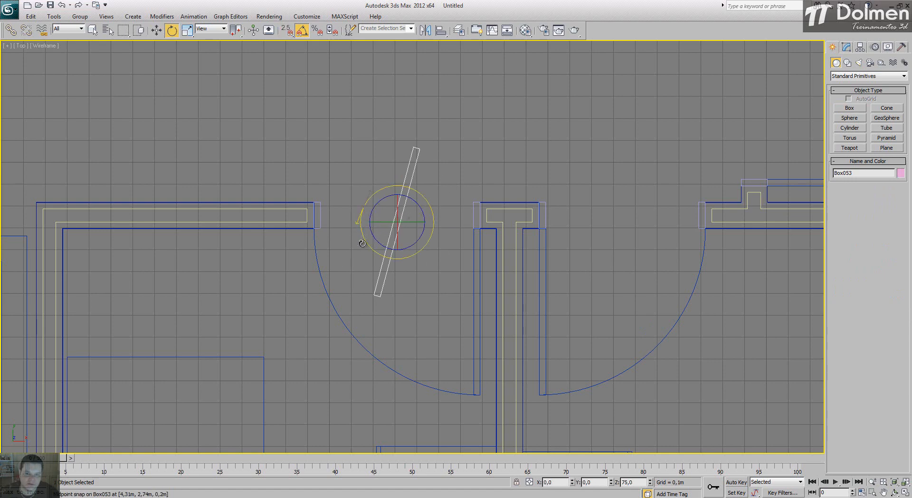
{"action": "right_click", "coordinate": [363, 244]}
{"action": "key", "text": "s"}
{"action": "key", "text": "w"}
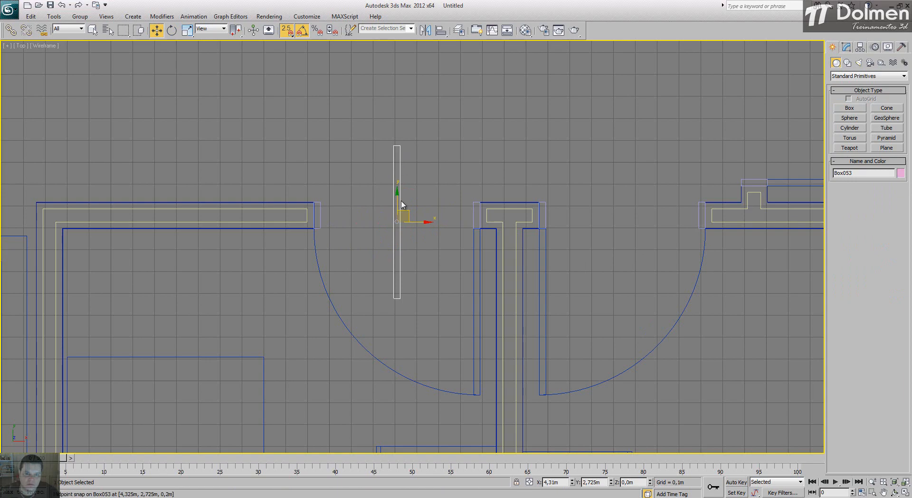
Move the single-bed bedroom's door leaf so its top corner snaps to the lower inner corner of the hinge-side jamb
{"action": "left_click_drag", "start_coordinate": [409, 212], "coordinate": [453, 269]}
{"action": "scroll", "coordinate": [456, 209], "scroll_direction": "up", "scroll_amount": 5}
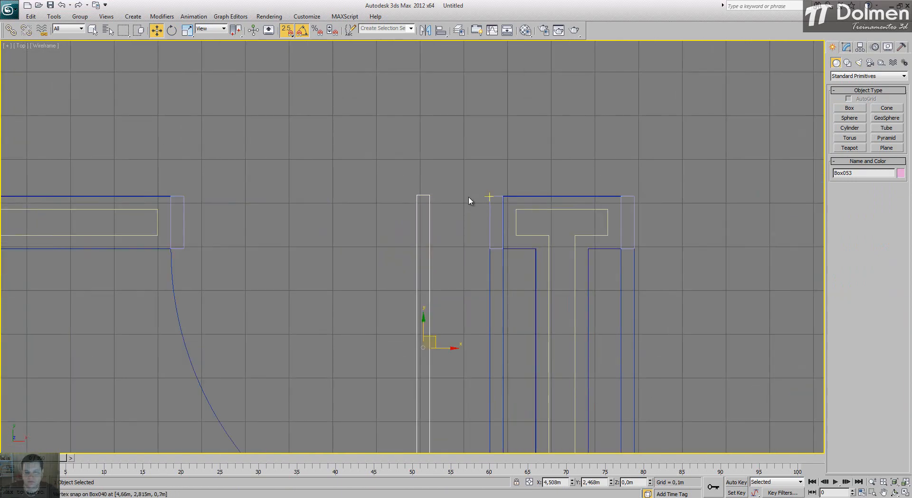
{"action": "left_click_drag", "start_coordinate": [430, 195], "coordinate": [490, 247]}
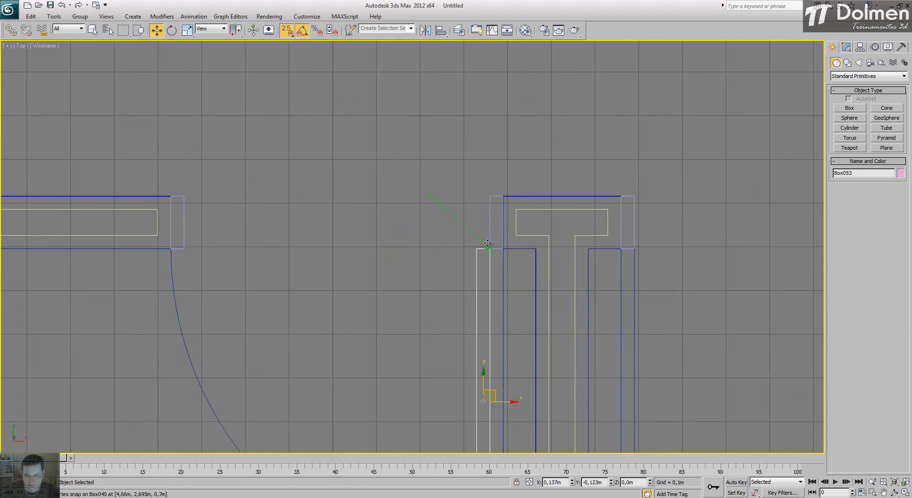
{"action": "scroll", "coordinate": [398, 155], "scroll_direction": "down", "scroll_amount": 8}
{"action": "scroll", "coordinate": [493, 164], "scroll_direction": "up", "scroll_amount": 5}
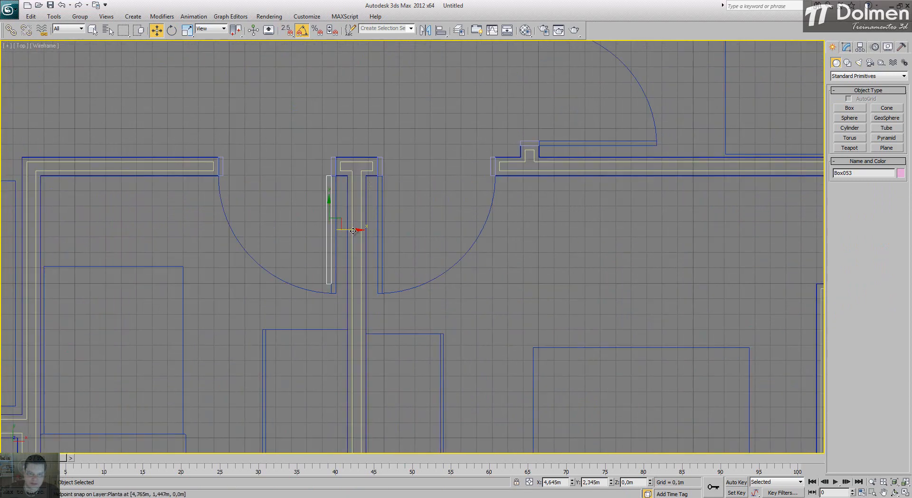
Copy the single-bed bedroom's leaf to the double-bed bedroom's door and snap it to the inner corner of the hinge-side jamb
{"action": "left_click_drag", "start_coordinate": [355, 230], "coordinate": [428, 230], "text": "shift"}
{"action": "left_click", "coordinate": [447, 293]}
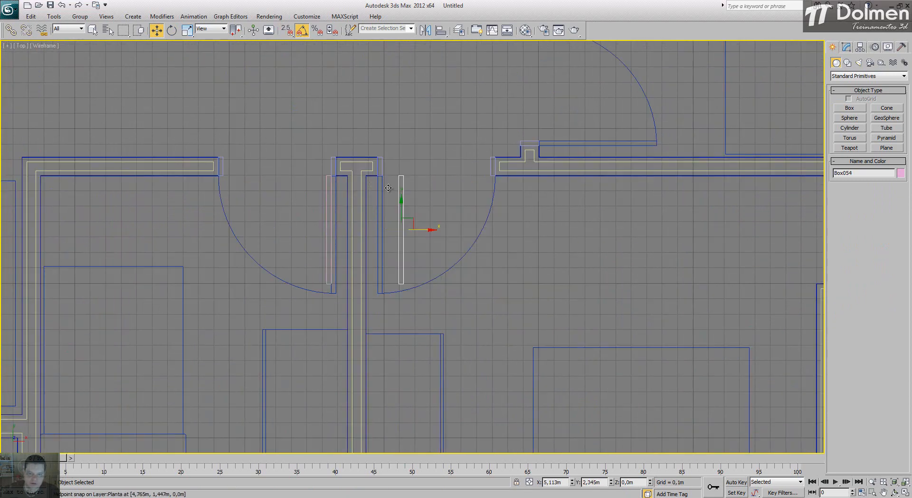
{"action": "scroll", "coordinate": [405, 176], "scroll_direction": "up", "scroll_amount": 6}
{"action": "key", "text": "s"}
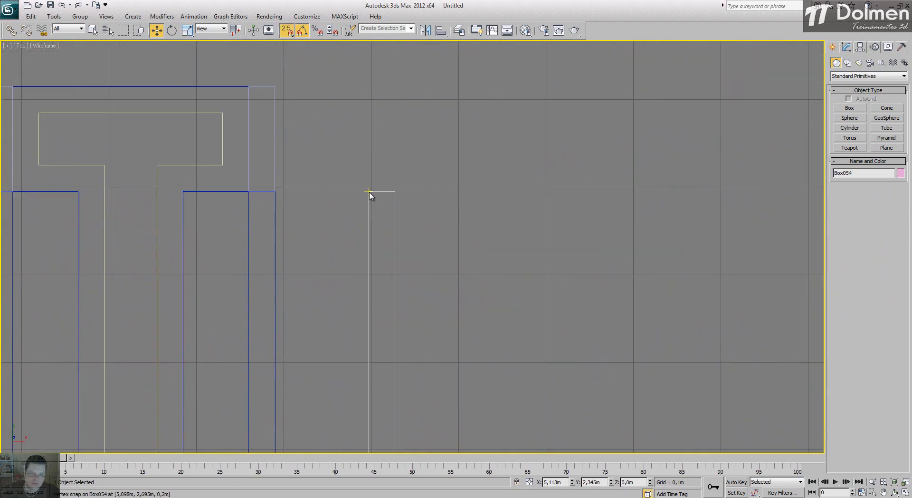
{"action": "left_click_drag", "start_coordinate": [368, 193], "coordinate": [275, 193]}
{"action": "scroll", "coordinate": [422, 142], "scroll_direction": "down", "scroll_amount": 9}
{"action": "key", "text": "s"}
Copy the double-bed bedroom's door leaf to the twin-bed bedroom's doorway and rotate the copy 90° so it lies horizontally
{"action": "middle_click_drag", "start_coordinate": [430, 174], "coordinate": [348, 261]}
{"action": "left_click_drag", "start_coordinate": [334, 270], "coordinate": [465, 172], "text": "shift"}
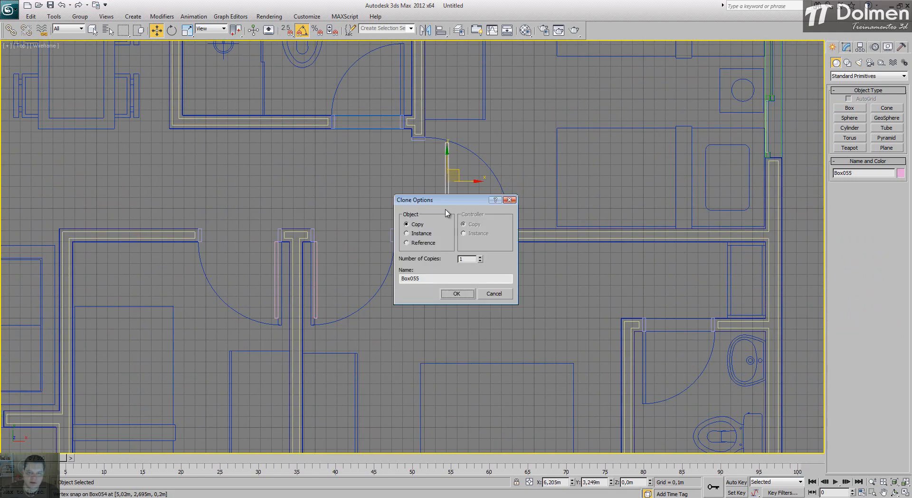
{"action": "left_click", "coordinate": [456, 293]}
{"action": "scroll", "coordinate": [380, 176], "scroll_direction": "up", "scroll_amount": 6}
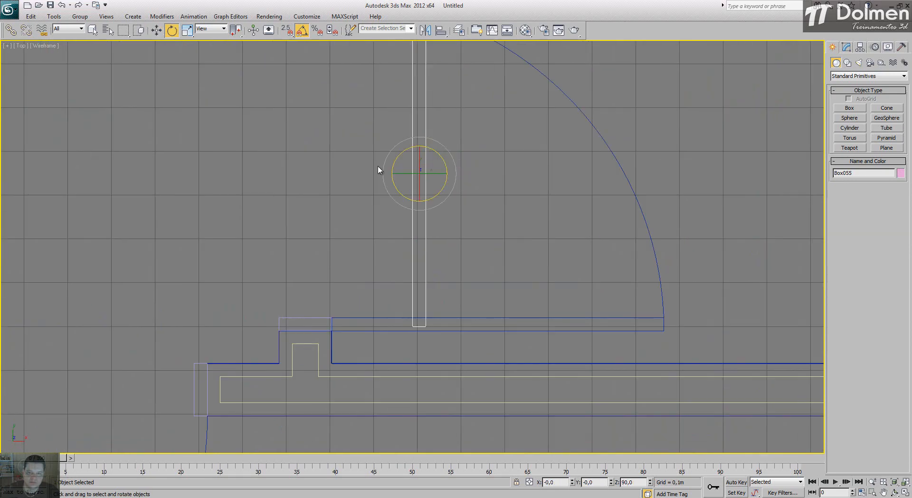
{"action": "key", "text": "e"}
{"action": "left_click_drag", "start_coordinate": [386, 155], "coordinate": [378, 197]}
{"action": "key", "text": "w"}
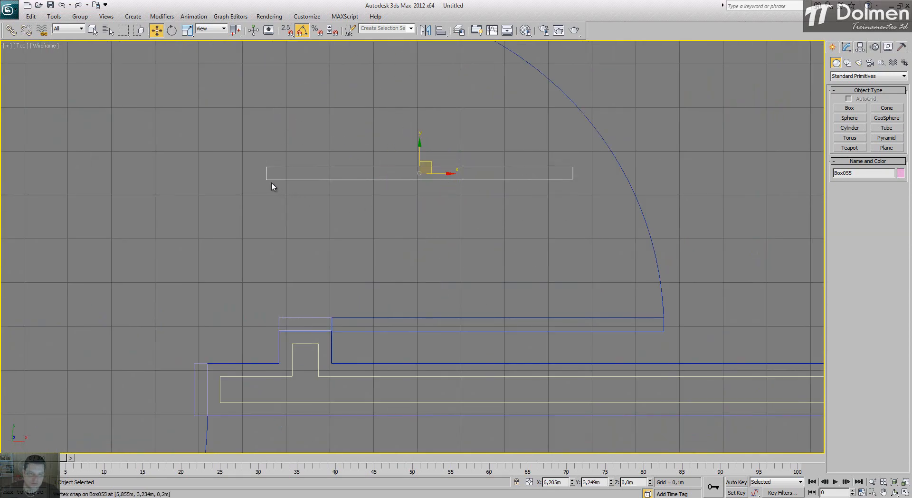
Snap the twin-bed bedroom's door leaf by its corner to the inner corner of the lower, hinge-side jamb
{"action": "key", "text": "s"}
{"action": "left_click_drag", "start_coordinate": [266, 179], "coordinate": [334, 313]}
{"action": "middle_click_drag", "start_coordinate": [513, 246], "coordinate": [519, 268]}
{"action": "scroll", "coordinate": [521, 264], "scroll_direction": "down", "scroll_amount": 6}
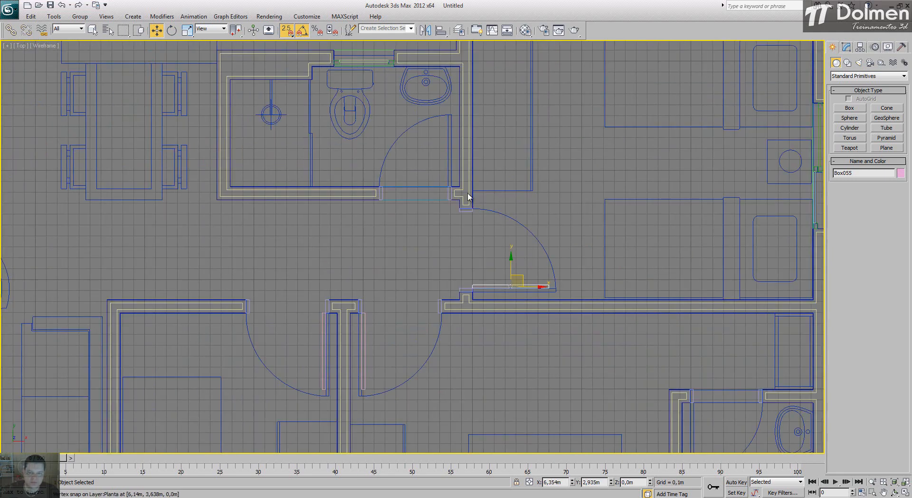
{"action": "middle_click_drag", "start_coordinate": [508, 236], "coordinate": [542, 156]}
{"action": "scroll", "coordinate": [542, 159], "scroll_direction": "down", "scroll_amount": 2}
{"action": "middle_click_drag", "start_coordinate": [426, 197], "coordinate": [424, 342]}
{"action": "scroll", "coordinate": [418, 290], "scroll_direction": "up", "scroll_amount": 1}
{"action": "scroll", "coordinate": [456, 242], "scroll_direction": "up", "scroll_amount": 3}
{"action": "scroll", "coordinate": [549, 179], "scroll_direction": "up", "scroll_amount": 3}
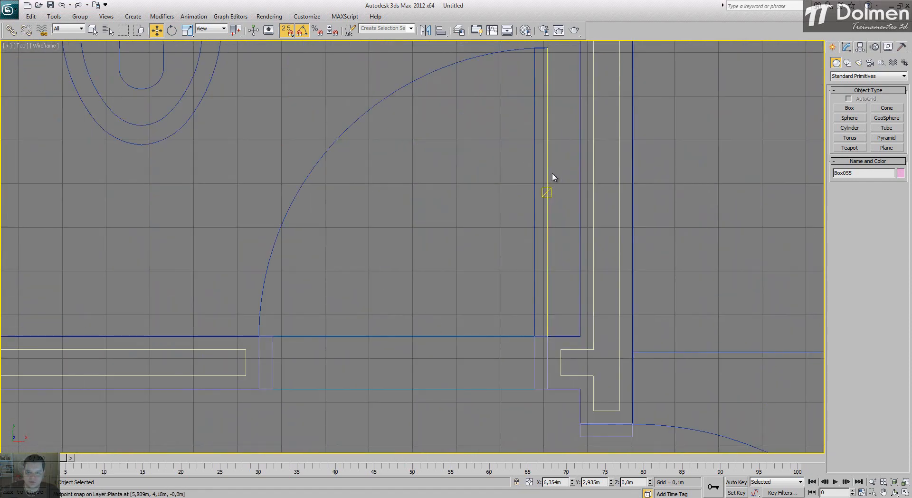
{"action": "scroll", "coordinate": [526, 176], "scroll_direction": "up", "scroll_amount": 1}
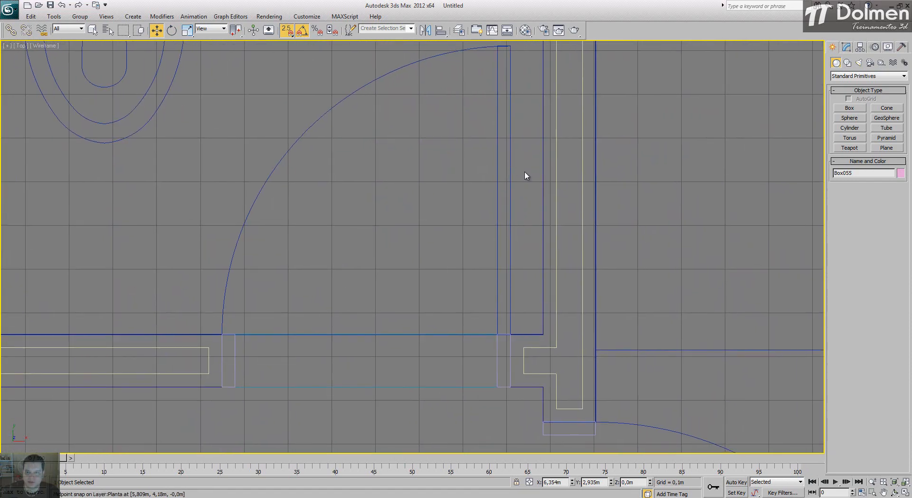
{"action": "left_click", "coordinate": [849, 108]}
{"action": "scroll", "coordinate": [492, 349], "scroll_direction": "down", "scroll_amount": 5}
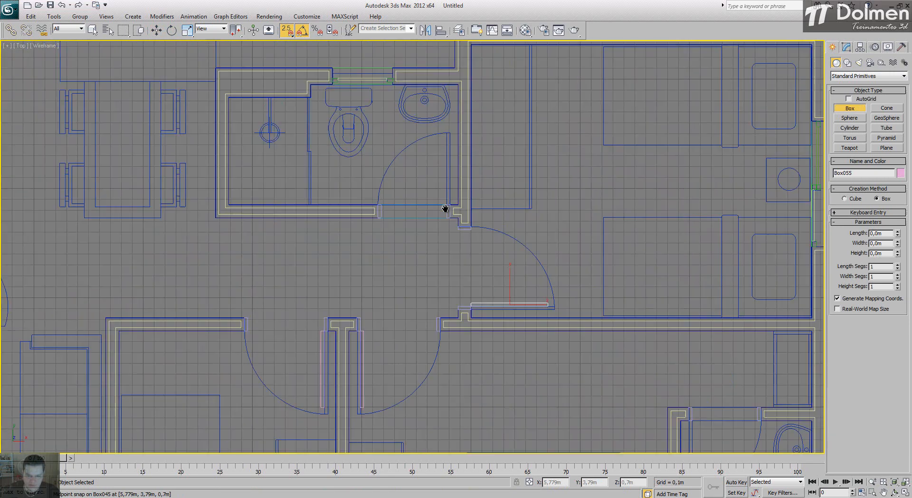
Copy the twin-bed bedroom's leaf to the hall bathroom's doorway and snap its right end to the upper inner corner of the right jamb
{"action": "key", "text": "s"}
{"action": "scroll", "coordinate": [512, 302], "scroll_direction": "up", "scroll_amount": 3}
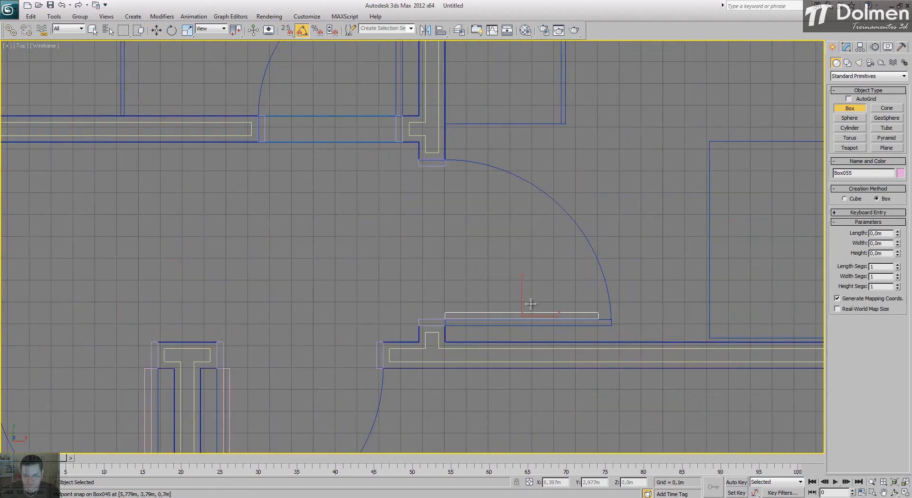
{"action": "key", "text": "w"}
{"action": "left_click_drag", "start_coordinate": [532, 304], "coordinate": [341, 173], "text": "shift"}
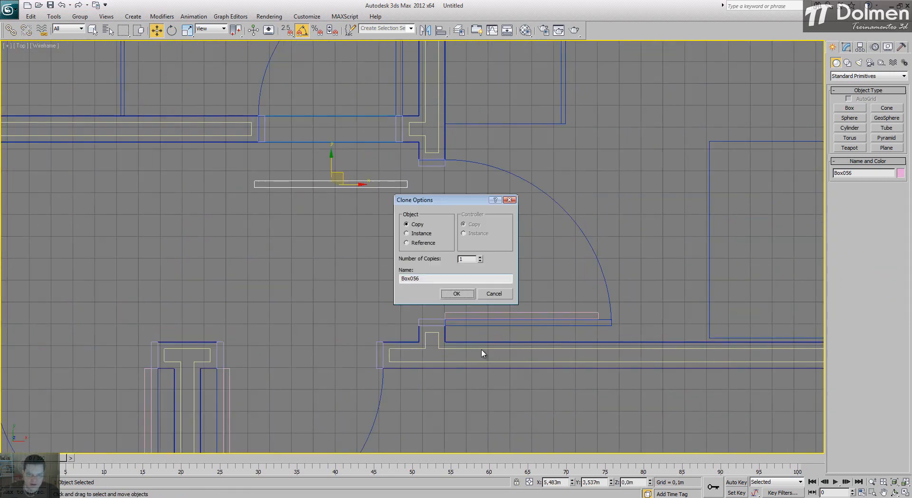
{"action": "left_click", "coordinate": [460, 293]}
{"action": "scroll", "coordinate": [419, 285], "scroll_direction": "up", "scroll_amount": 5}
{"action": "key", "text": "s"}
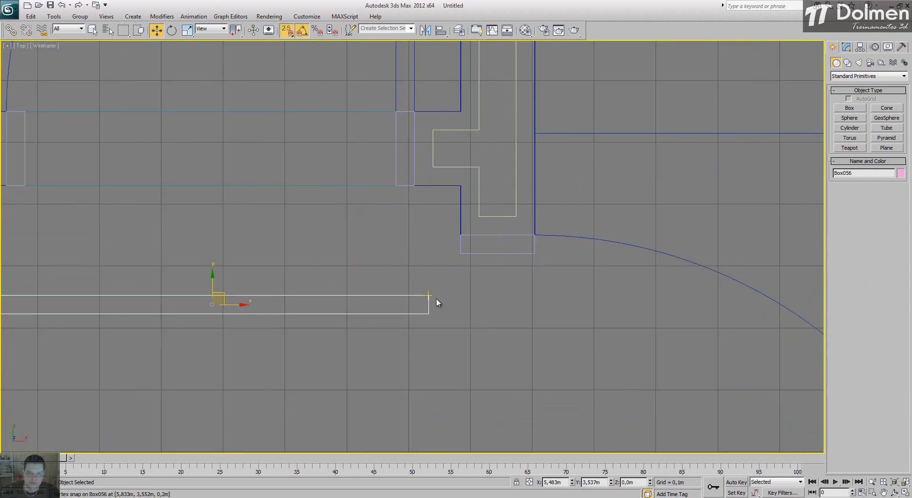
{"action": "left_click_drag", "start_coordinate": [429, 296], "coordinate": [396, 111]}
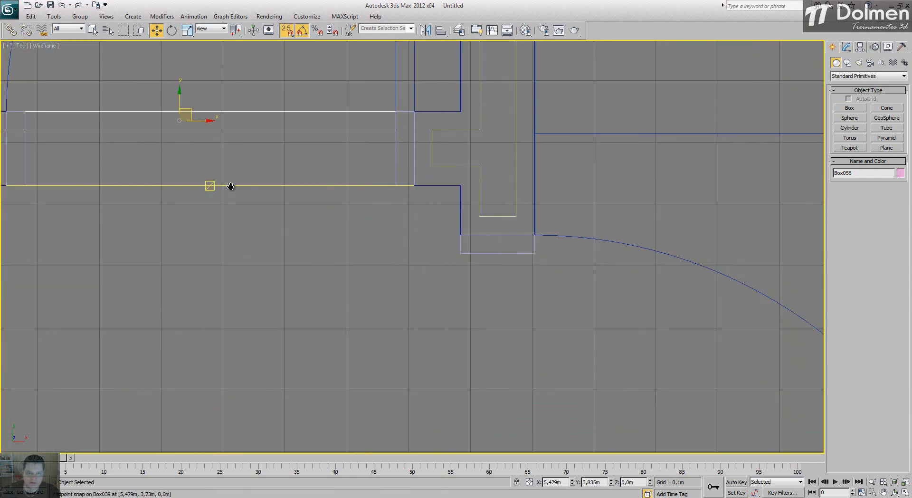
Convert the hall bathroom's door leaf to an Editable Poly and start editing its vertices
{"action": "middle_click_drag", "start_coordinate": [230, 187], "coordinate": [495, 248]}
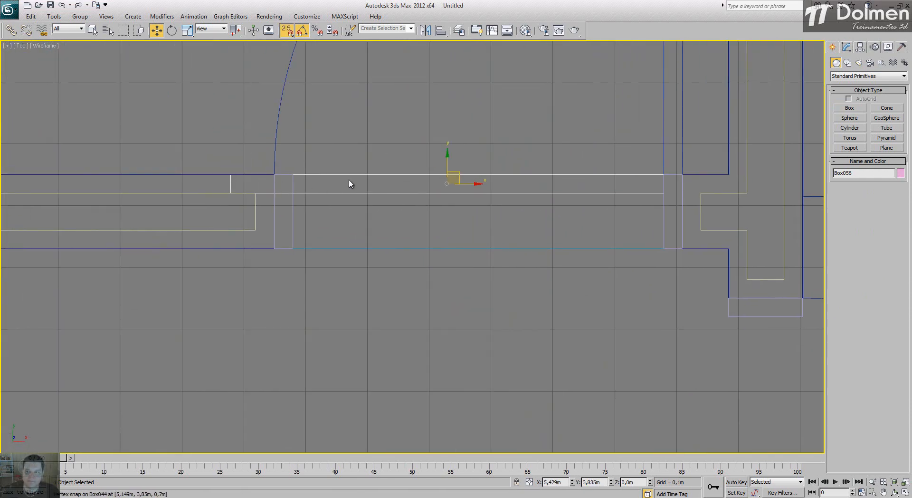
{"action": "right_click", "coordinate": [378, 183]}
{"action": "mouse_move", "coordinate": [394, 266]}
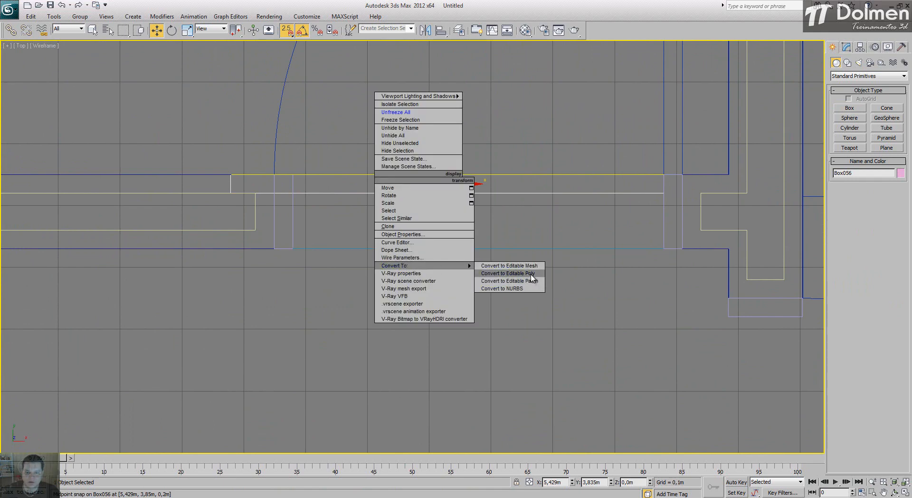
{"action": "left_click", "coordinate": [504, 279]}
{"action": "key", "text": "1"}
Shorten the hall bathroom's door leaf by snapping its left end vertices to the inner edge of the left jamb
{"action": "left_click_drag", "start_coordinate": [216, 200], "coordinate": [397, 191]}
{"action": "scroll", "coordinate": [256, 180], "scroll_direction": "up", "scroll_amount": 3}
{"action": "scroll", "coordinate": [396, 190], "scroll_direction": "up", "scroll_amount": 5}
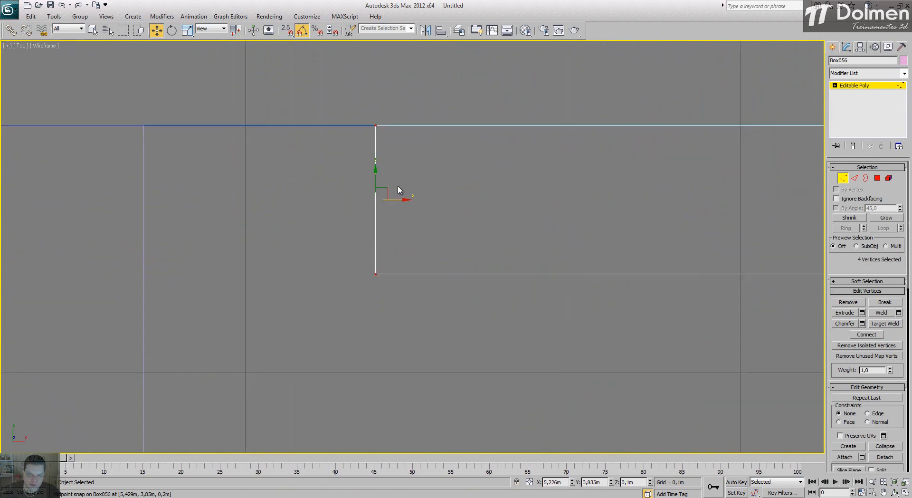
{"action": "key", "text": "s"}
{"action": "left_click_drag", "start_coordinate": [375, 127], "coordinate": [144, 126]}
{"action": "scroll", "coordinate": [337, 214], "scroll_direction": "down", "scroll_amount": 8}
{"action": "key", "text": "s"}
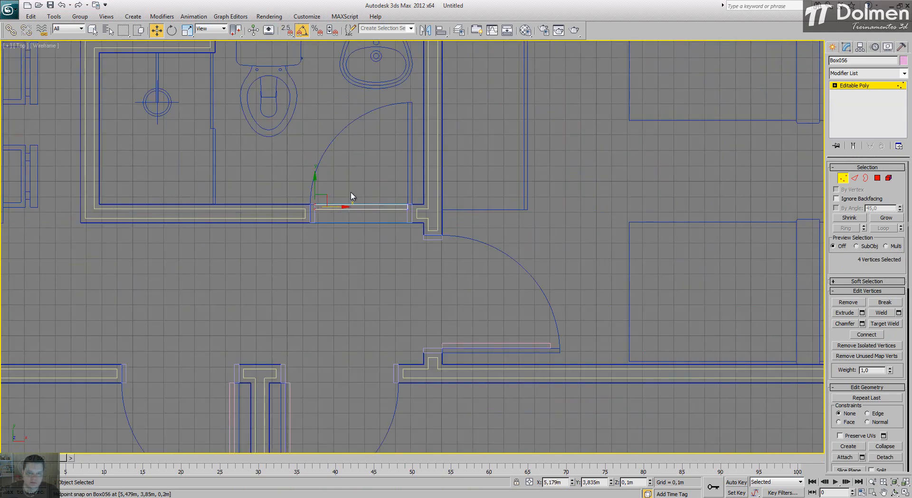
{"action": "key", "text": "1"}
Rotate the hall bathroom's door leaf 90° and snap its lower corner to the upper inner corner of the right jamb
{"action": "key", "text": "e"}
{"action": "left_click_drag", "start_coordinate": [375, 189], "coordinate": [409, 233]}
{"action": "scroll", "coordinate": [361, 255], "scroll_direction": "up", "scroll_amount": 2}
{"action": "key", "text": "s"}
{"action": "key", "text": "w"}
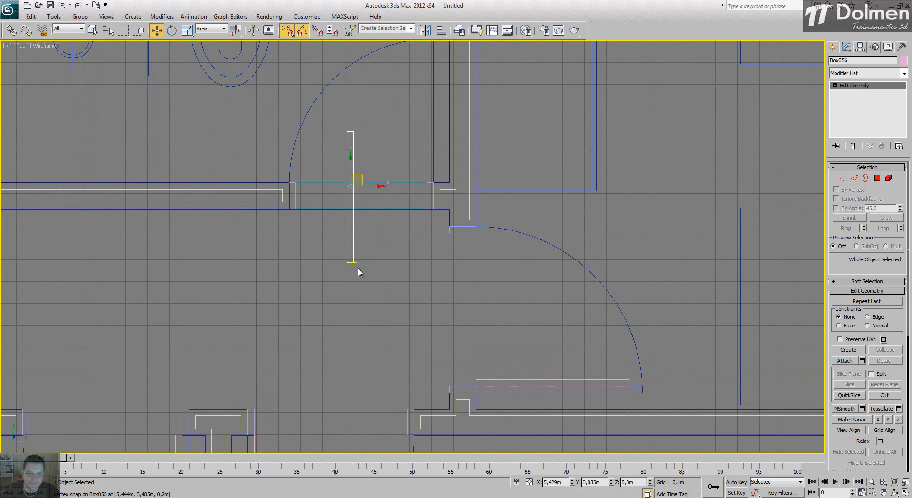
{"action": "left_click_drag", "start_coordinate": [354, 262], "coordinate": [421, 190]}
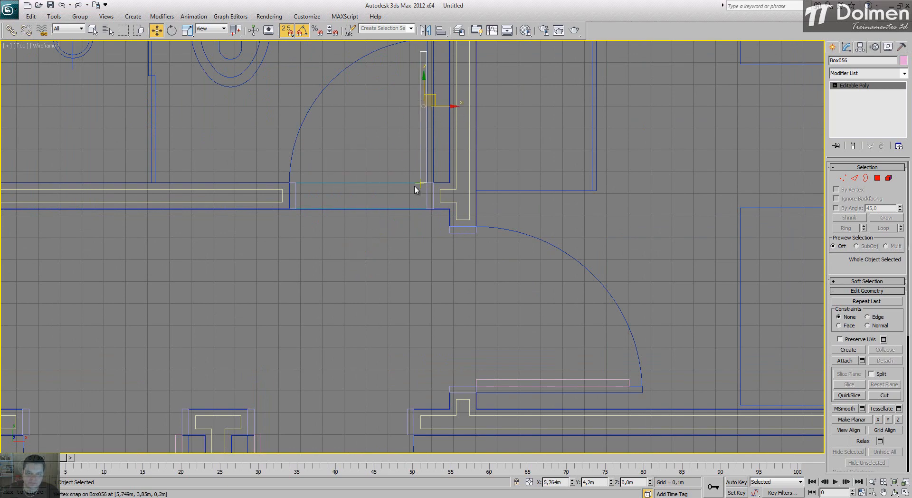
{"action": "scroll", "coordinate": [428, 190], "scroll_direction": "down", "scroll_amount": 5}
Copy the hall bathroom's leaf to the en-suite bathroom's door and snap it to the lower inner corner of the left jamb
{"action": "key", "text": "s"}
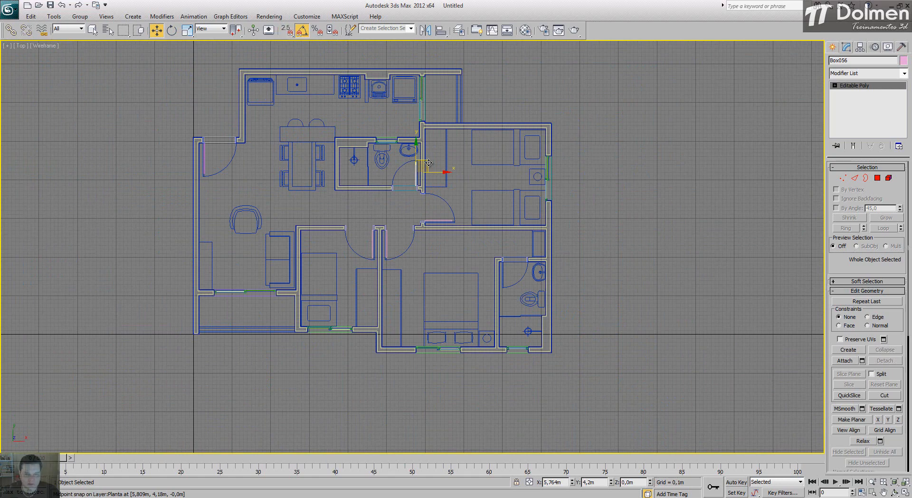
{"action": "mouse_move", "coordinate": [429, 163]}
{"action": "left_mouse_down", "text": "shift"}
{"action": "mouse_move", "coordinate": [485, 202]}
{"action": "mouse_move", "coordinate": [522, 264]}
{"action": "left_mouse_up", "text": "shift"}
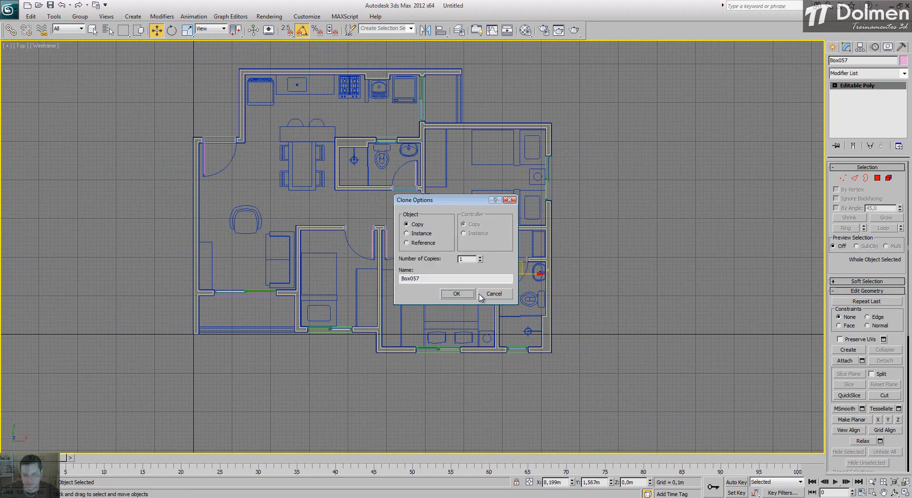
{"action": "left_click", "coordinate": [455, 293]}
{"action": "scroll", "coordinate": [514, 224], "scroll_direction": "up", "scroll_amount": 8}
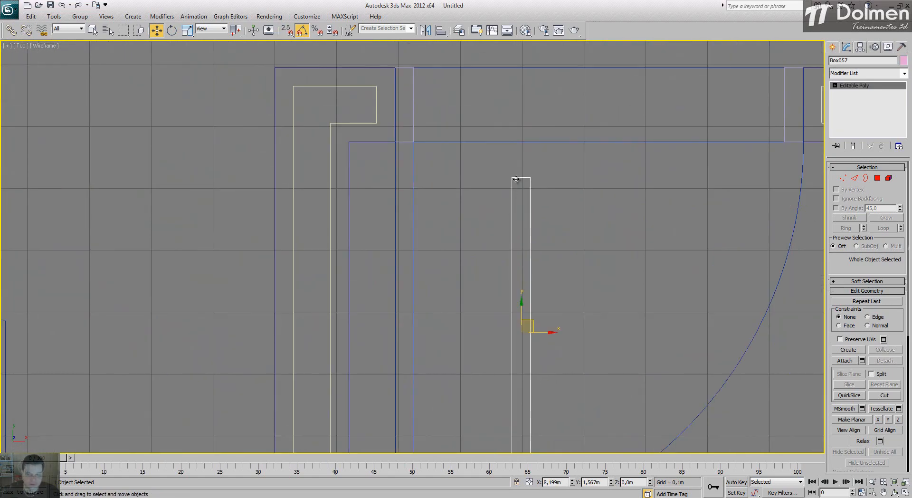
{"action": "key", "text": "s"}
{"action": "left_click_drag", "start_coordinate": [512, 177], "coordinate": [414, 141]}
{"action": "scroll", "coordinate": [553, 192], "scroll_direction": "down", "scroll_amount": 8}
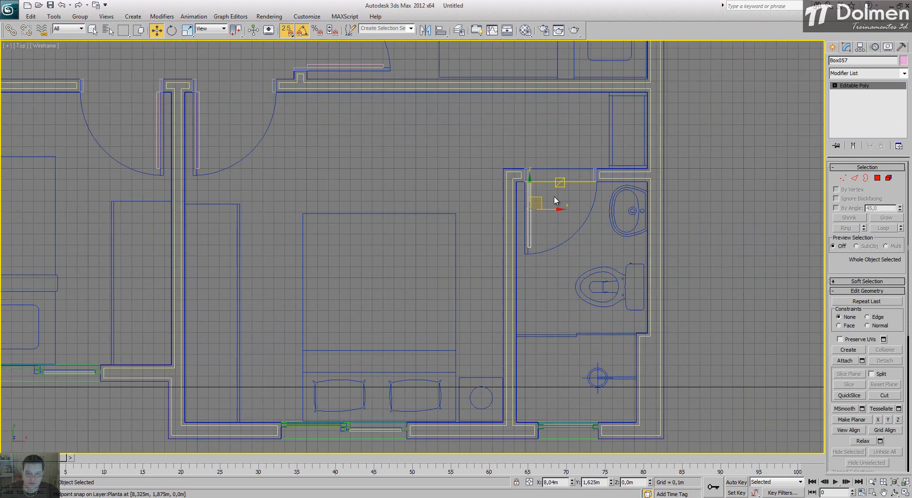
{"action": "key", "text": "s"}
Examine the door leaves across the whole apartment in the Perspective view and in the Top view
{"action": "scroll", "coordinate": [556, 204], "scroll_direction": "down", "scroll_amount": 5}
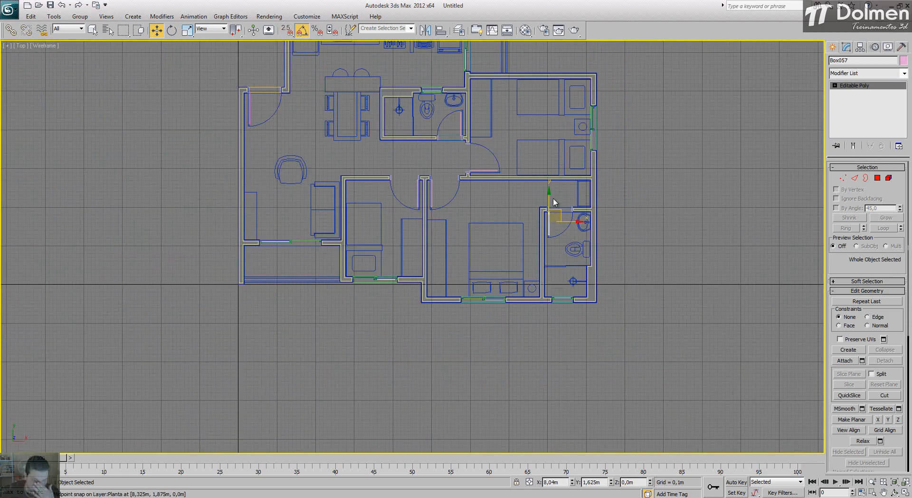
{"action": "left_click", "coordinate": [905, 492]}
{"action": "right_click", "coordinate": [743, 393]}
{"action": "left_click", "coordinate": [905, 493]}
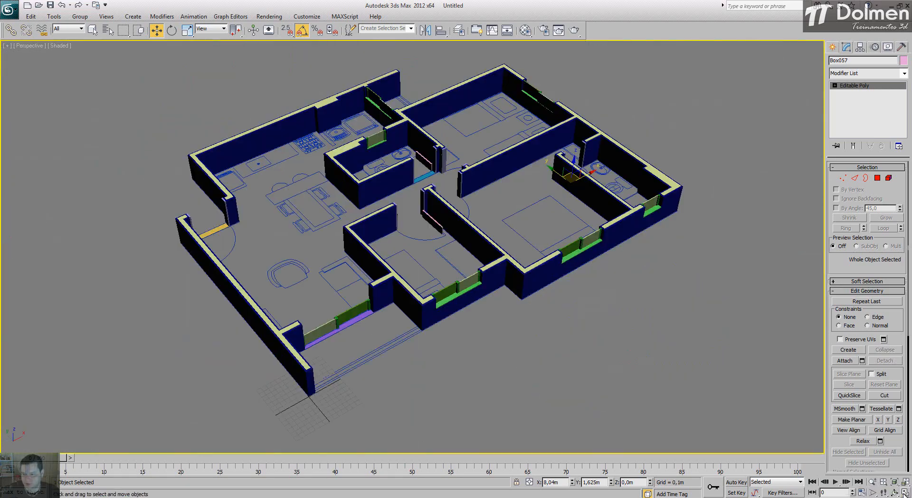
{"action": "middle_click_drag", "start_coordinate": [399, 281], "coordinate": [433, 322], "text": "alt"}
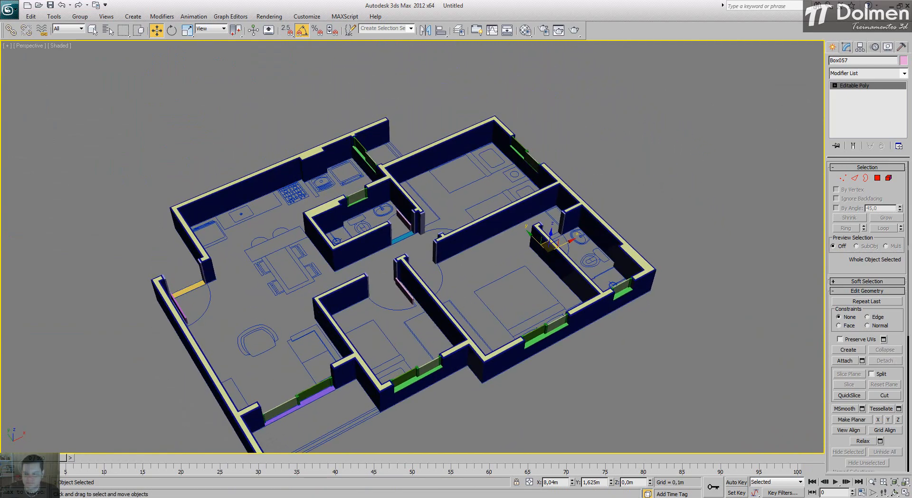
{"action": "left_click", "coordinate": [905, 493]}
{"action": "middle_click_drag", "start_coordinate": [357, 167], "coordinate": [355, 186]}
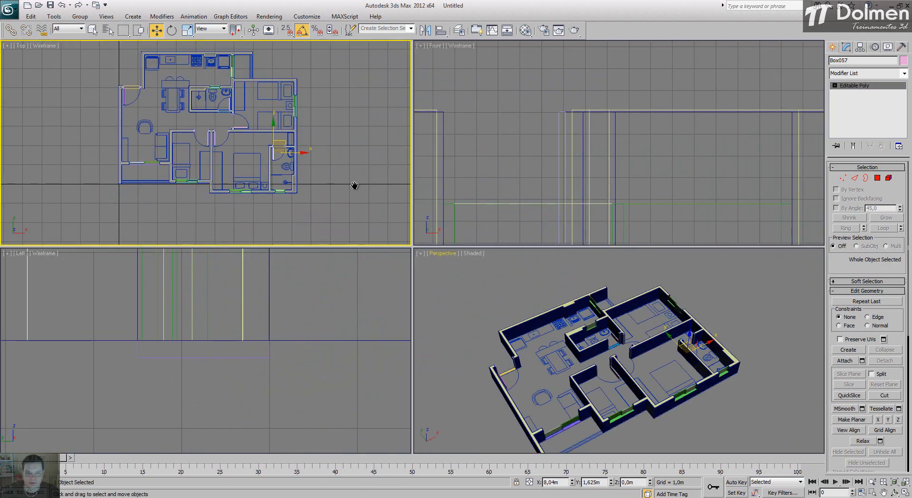
{"action": "left_click", "coordinate": [905, 493]}
{"action": "middle_click_drag", "start_coordinate": [466, 273], "coordinate": [441, 289]}
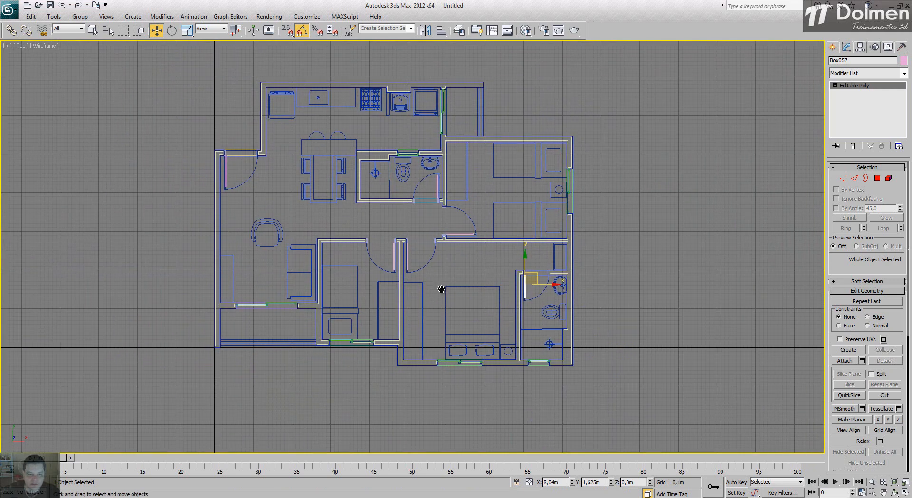
Clear the selection, inspect the balcony's low wall in plan, and switch to Windows Photo Gallery to consult the heights list
{"action": "left_click", "coordinate": [647, 295]}
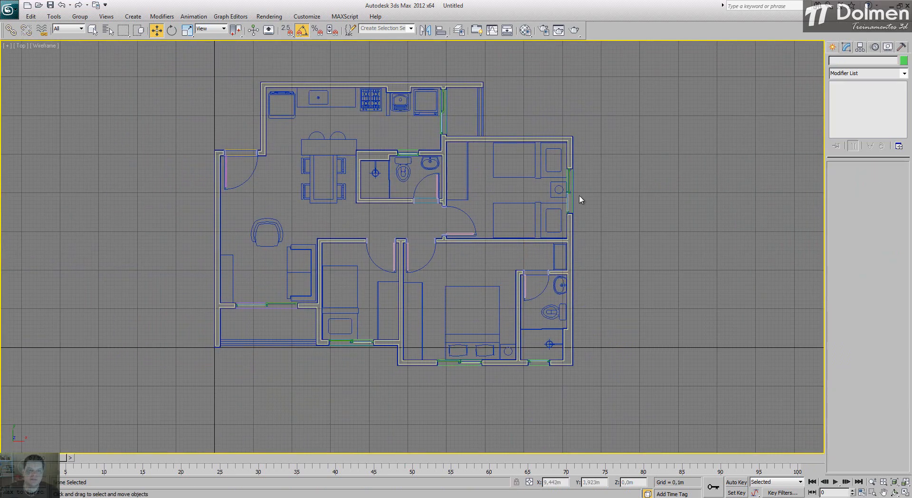
{"action": "scroll", "coordinate": [313, 257], "scroll_direction": "up", "scroll_amount": 5}
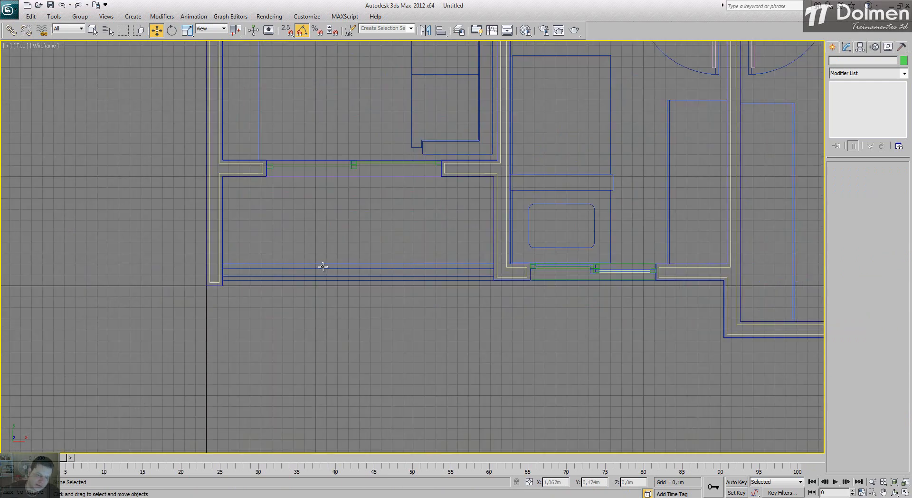
{"action": "scroll", "coordinate": [322, 266], "scroll_direction": "up", "scroll_amount": 2}
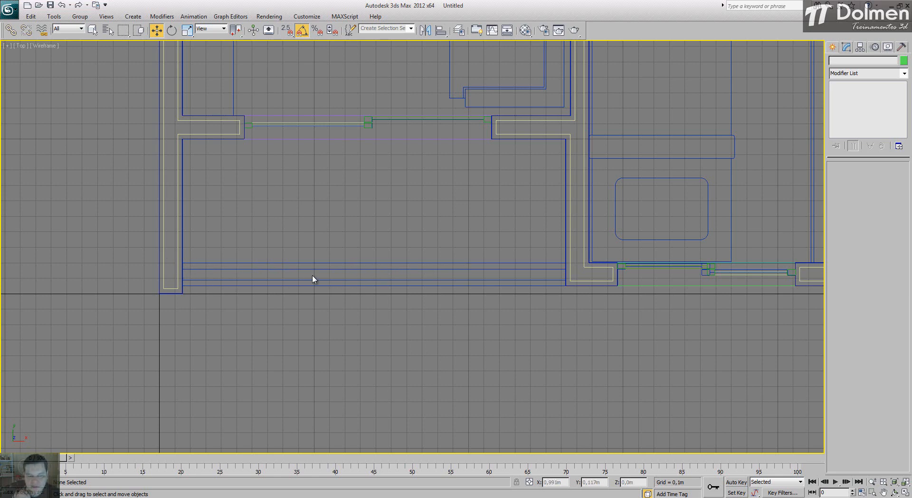
{"action": "left_click", "coordinate": [415, 497]}
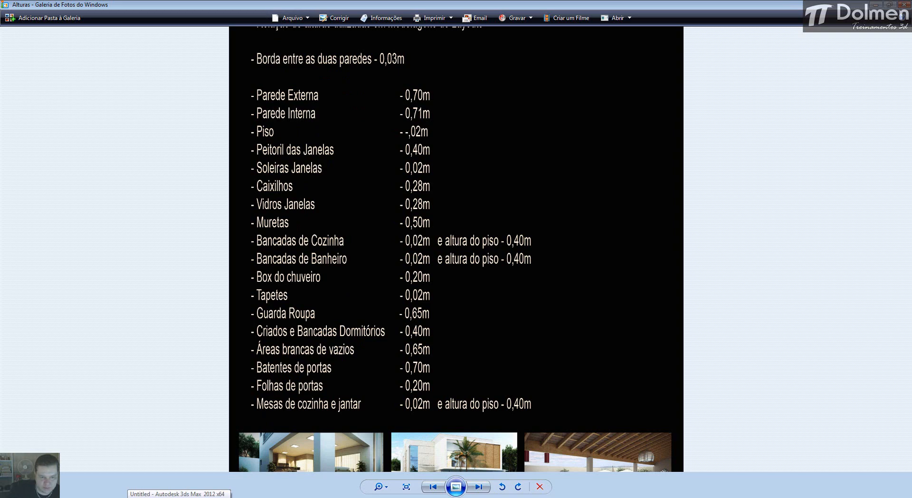
Switch to 3ds Max and examine the balcony's open edge in the Top and Perspective views
{"action": "left_click", "coordinate": [143, 495]}
{"action": "middle_click_drag", "start_coordinate": [430, 237], "coordinate": [432, 294]}
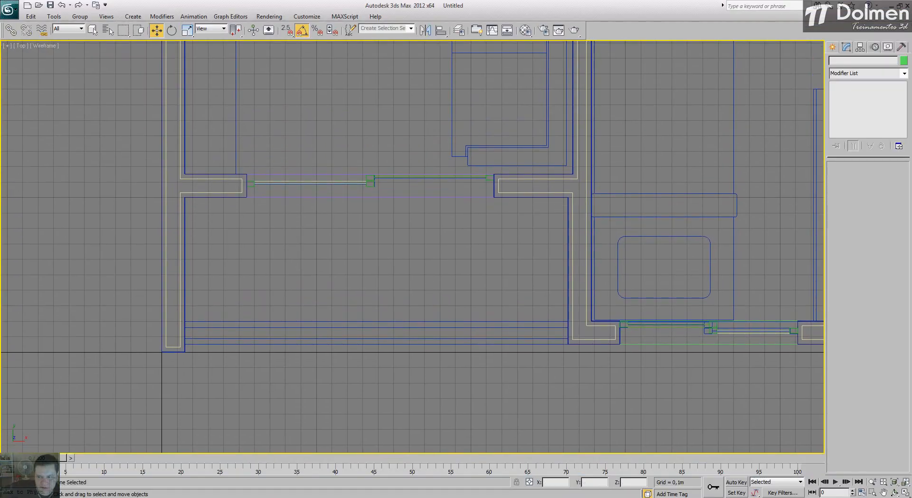
{"action": "left_click", "coordinate": [905, 494]}
{"action": "left_click", "coordinate": [578, 402]}
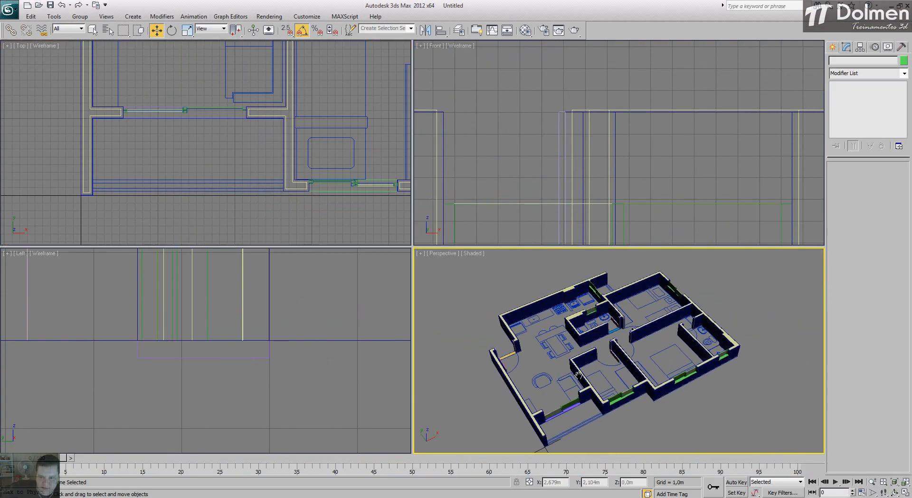
{"action": "left_click", "coordinate": [906, 494]}
{"action": "left_click", "coordinate": [894, 492]}
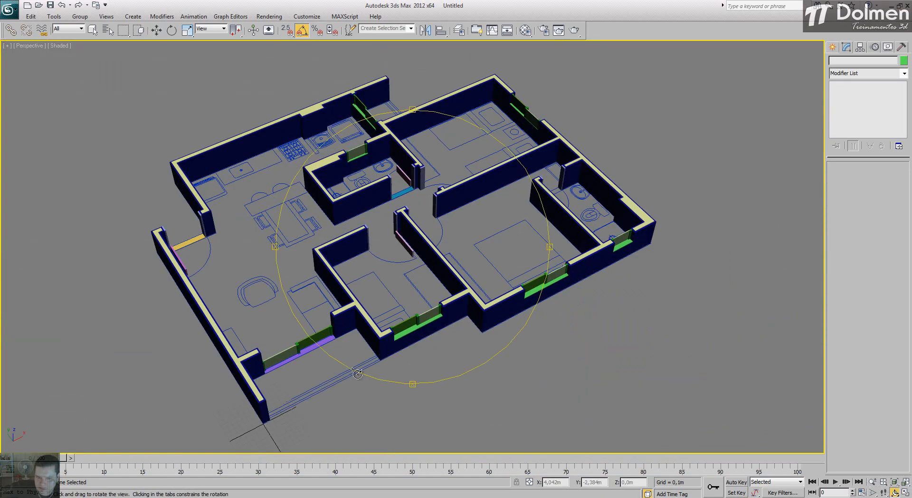
{"action": "left_click_drag", "start_coordinate": [394, 347], "coordinate": [345, 368]}
{"action": "key", "text": "w"}
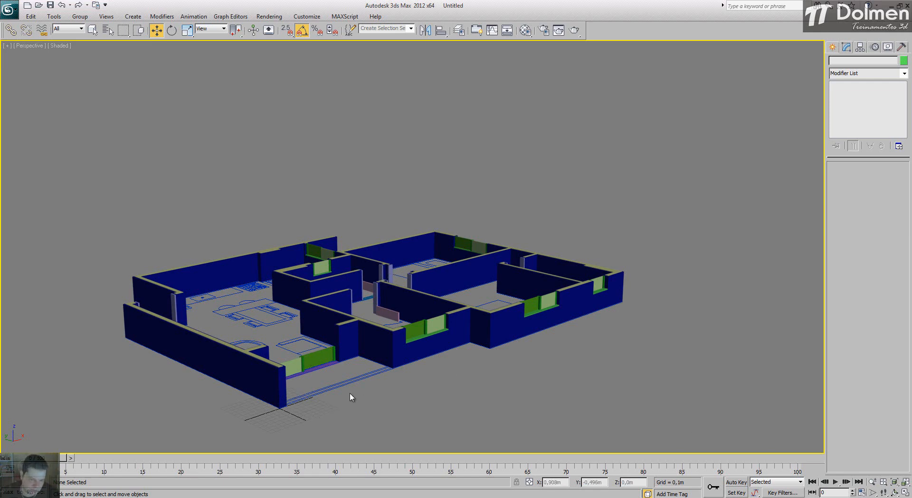
{"action": "middle_click_drag", "start_coordinate": [350, 398], "coordinate": [298, 390], "text": "alt"}
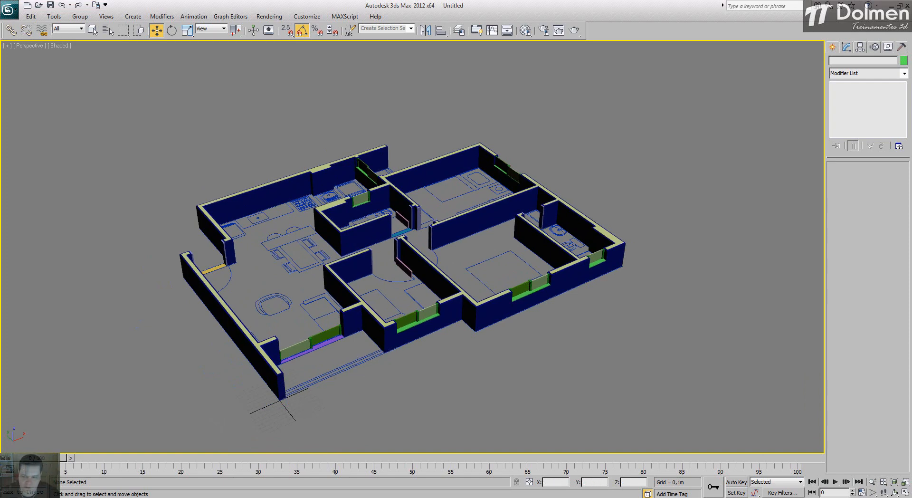
{"action": "left_click", "coordinate": [906, 493]}
{"action": "middle_click_drag", "start_coordinate": [251, 155], "coordinate": [261, 156]}
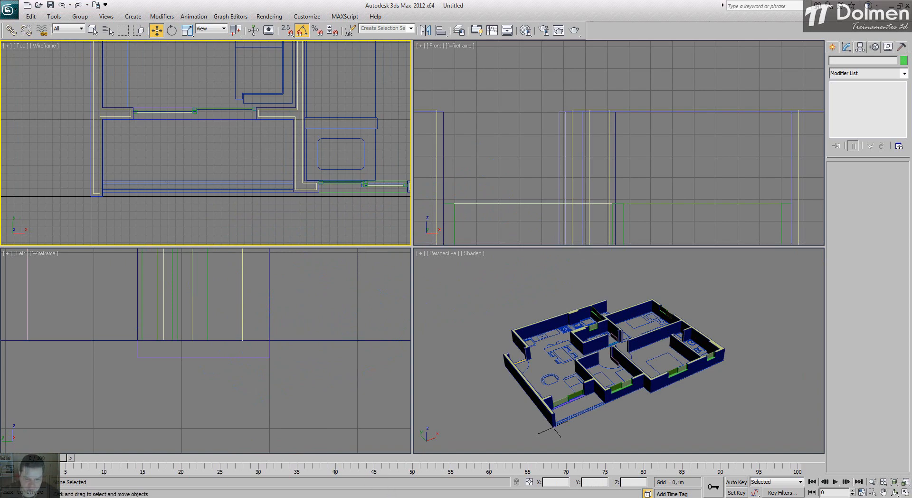
Switch to Windows Photo Gallery, examine the balcony's outer edge in the rendered floor plan, and return to 3ds Max
{"action": "left_click", "coordinate": [446, 497]}
{"action": "left_click", "coordinate": [435, 497]}
{"action": "left_click_drag", "start_coordinate": [472, 382], "coordinate": [439, 150]}
{"action": "scroll", "coordinate": [566, 423], "scroll_direction": "up", "scroll_amount": 3}
{"action": "left_click_drag", "start_coordinate": [571, 422], "coordinate": [453, 87]}
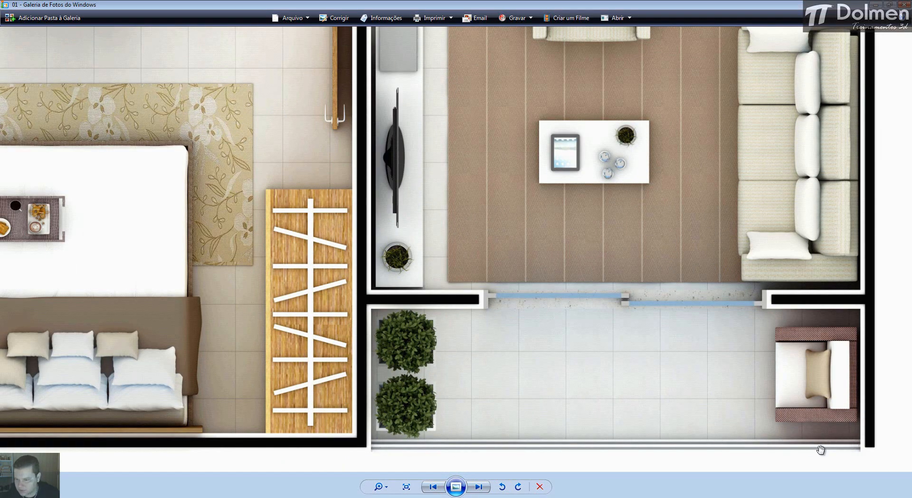
{"action": "scroll", "coordinate": [532, 327], "scroll_direction": "down", "scroll_amount": 6}
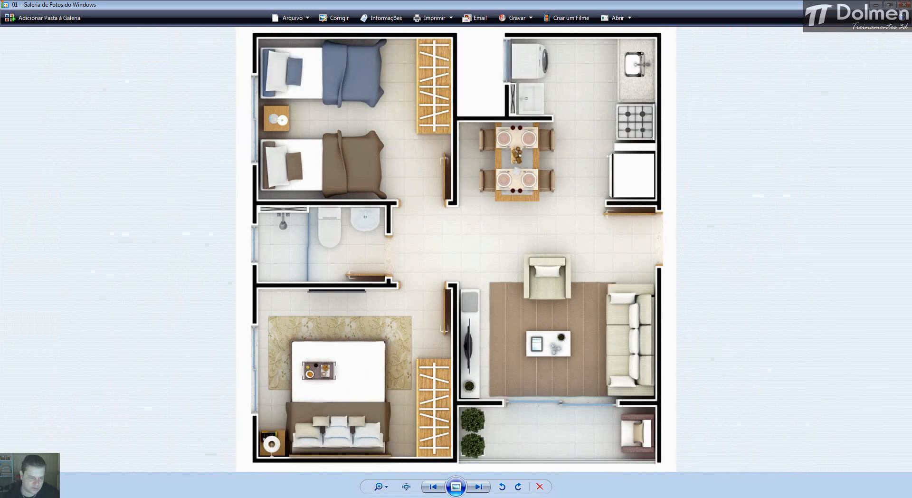
{"action": "key", "text": "alt+Tab"}
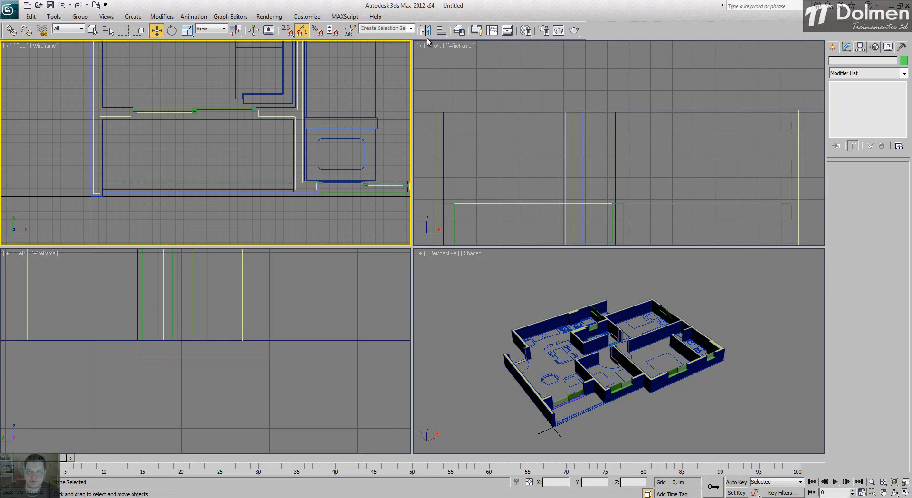
Create a new layer named Sacada01
{"action": "left_click", "coordinate": [459, 30]}
{"action": "left_click", "coordinate": [104, 65]}
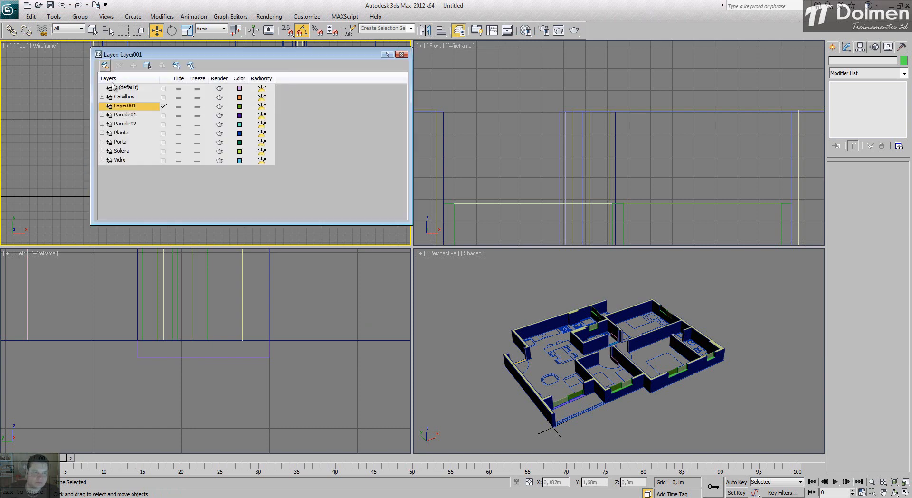
{"action": "left_click", "coordinate": [139, 106]}
{"action": "type", "text": "Sacada01"}
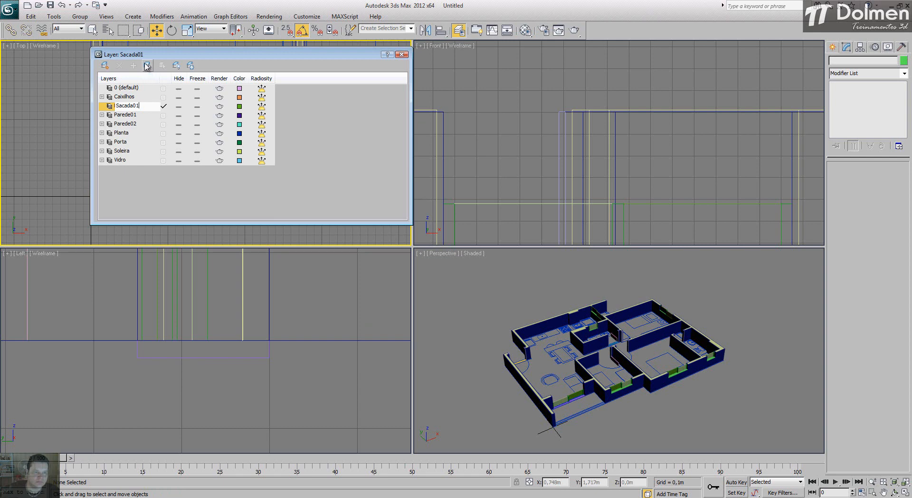
Create a second layer named Sacada02 and make Sacada01 the current layer
{"action": "left_click", "coordinate": [105, 65]}
{"action": "left_click", "coordinate": [137, 107]}
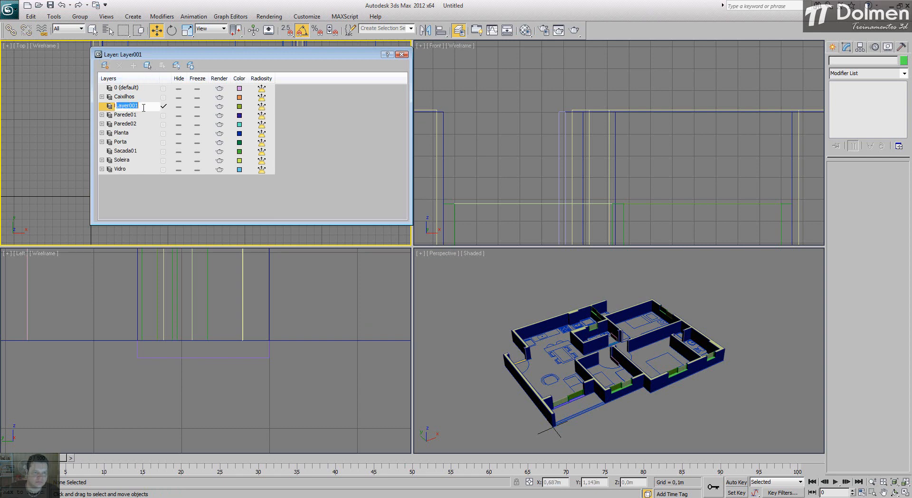
{"action": "type", "text": "Sacada02"}
{"action": "left_click", "coordinate": [128, 151]}
{"action": "left_click", "coordinate": [166, 151]}
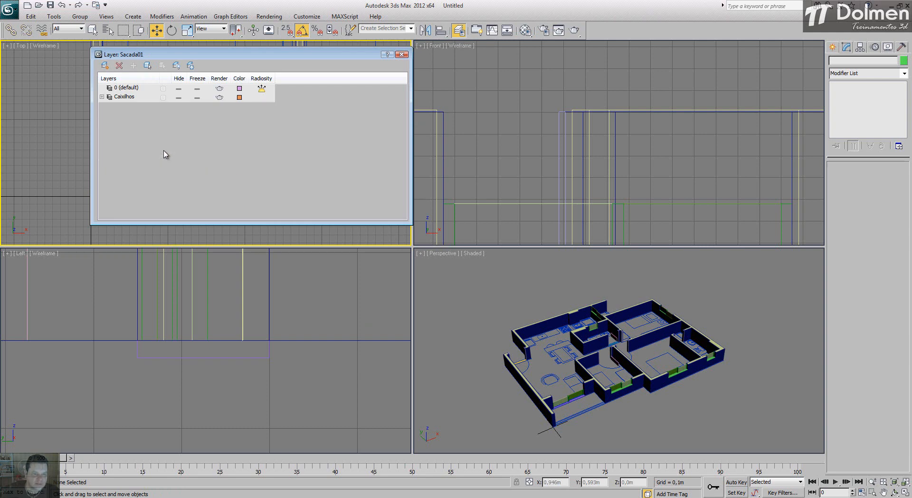
{"action": "left_click", "coordinate": [402, 54]}
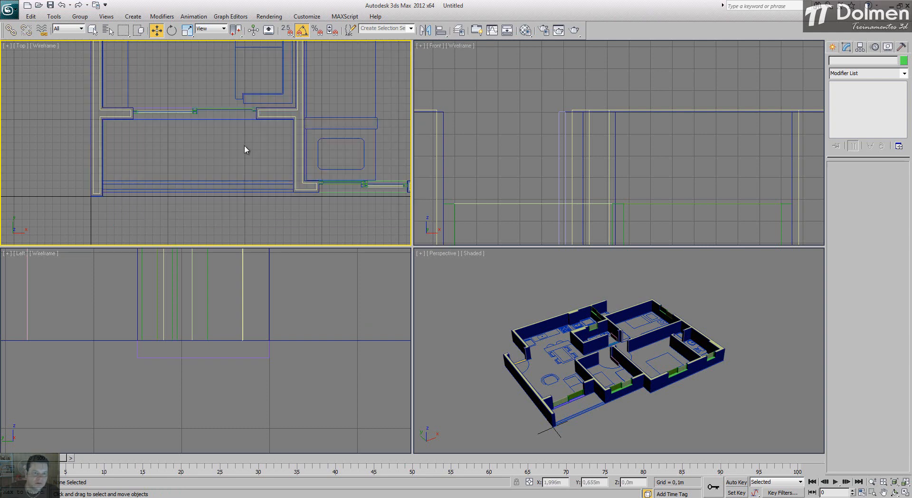
Draw two snapped boxes over the balcony low wall's inner and outer strips, 2.48 m long, 0.041 m and 0.039 m wide, 0.2 m high
{"action": "middle_click_drag", "start_coordinate": [244, 148], "coordinate": [244, 127]}
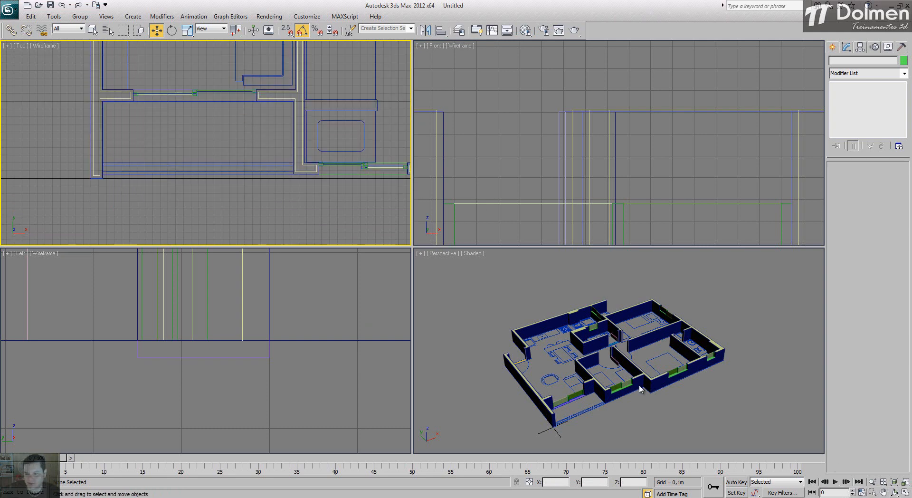
{"action": "left_click", "coordinate": [905, 493]}
{"action": "middle_click_drag", "start_coordinate": [335, 252], "coordinate": [332, 219]}
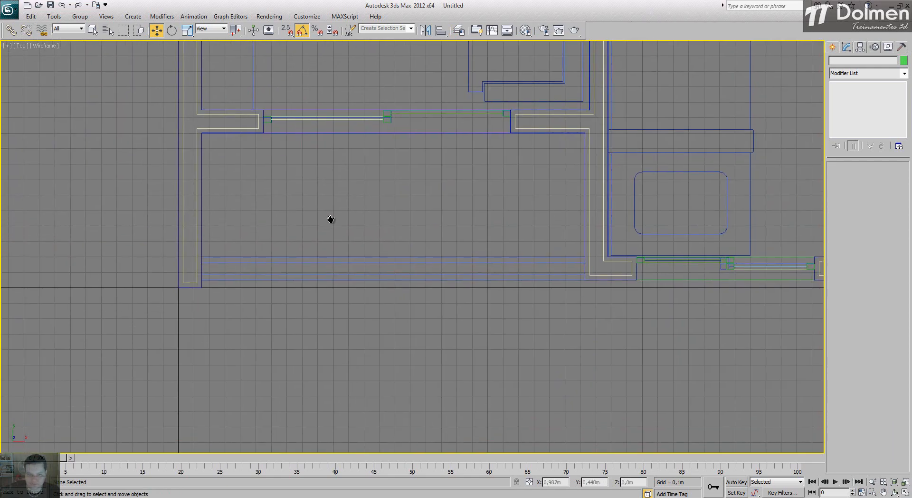
{"action": "left_click", "coordinate": [833, 47]}
{"action": "left_click", "coordinate": [851, 108]}
{"action": "key", "text": "s"}
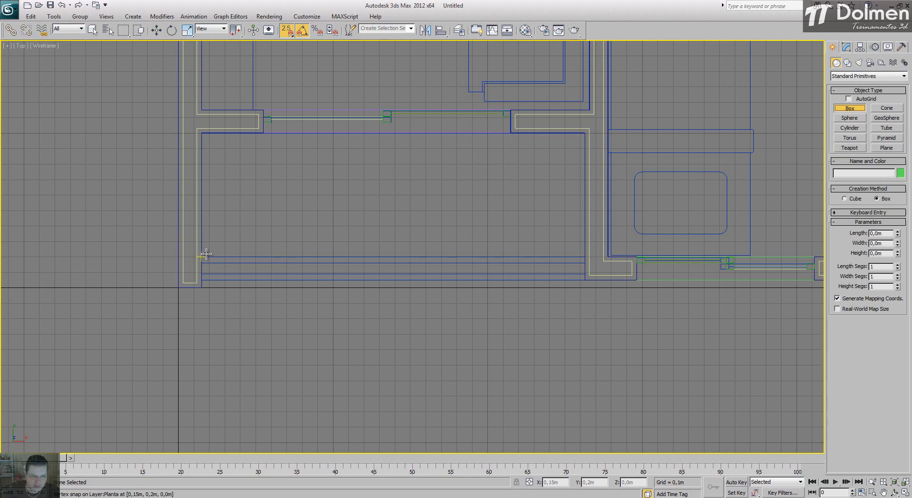
{"action": "left_click_drag", "start_coordinate": [205, 254], "coordinate": [585, 263]}
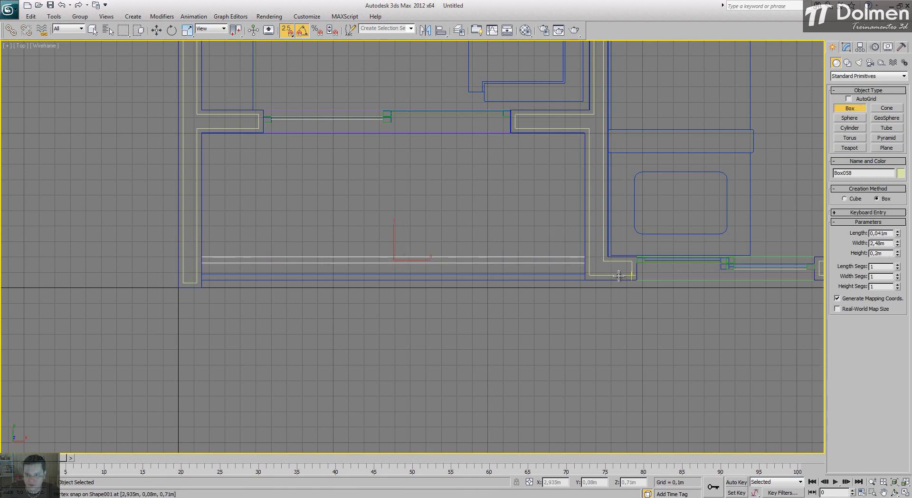
{"action": "left_click_drag", "start_coordinate": [586, 278], "coordinate": [198, 271]}
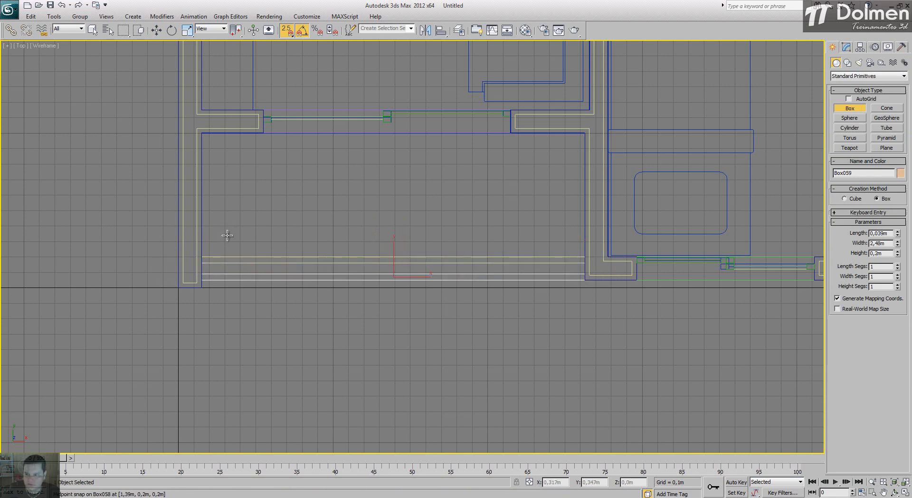
{"action": "key", "text": "w"}
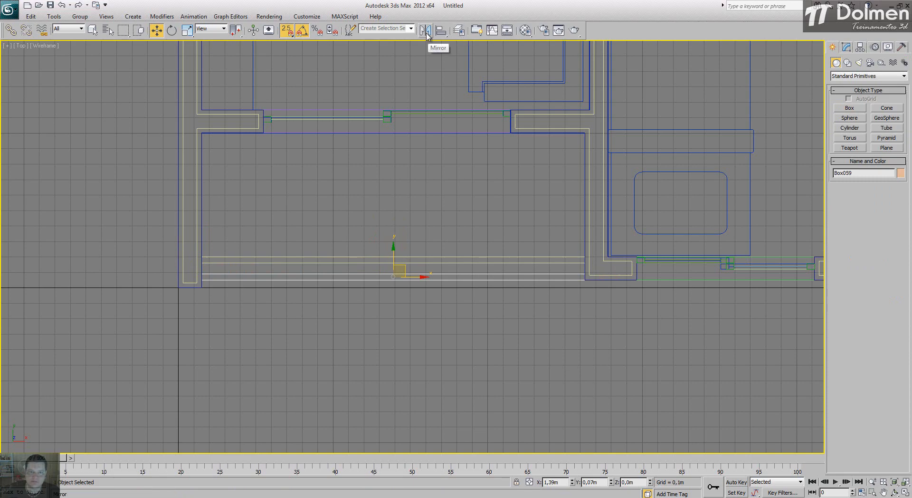
Draw two snapped boxes over the service area low wall's inner and outer strips, 1.25 m long, 0.041 m and 0.039 m wide, 0.2 m high
{"action": "scroll", "coordinate": [513, 244], "scroll_direction": "down", "scroll_amount": 6}
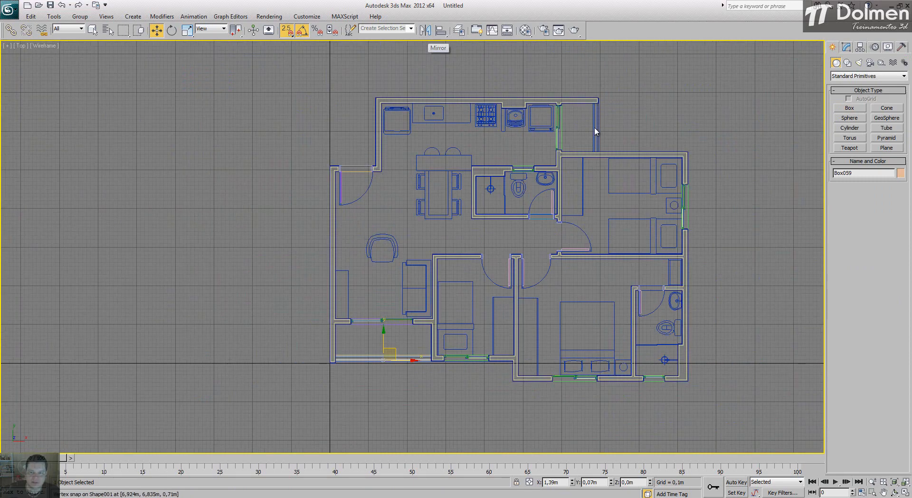
{"action": "scroll", "coordinate": [496, 151], "scroll_direction": "up", "scroll_amount": 8}
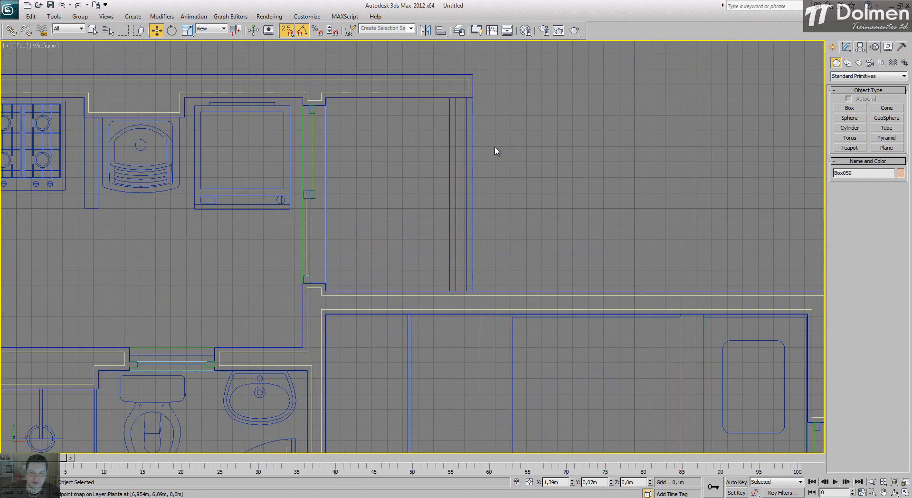
{"action": "left_click", "coordinate": [850, 109]}
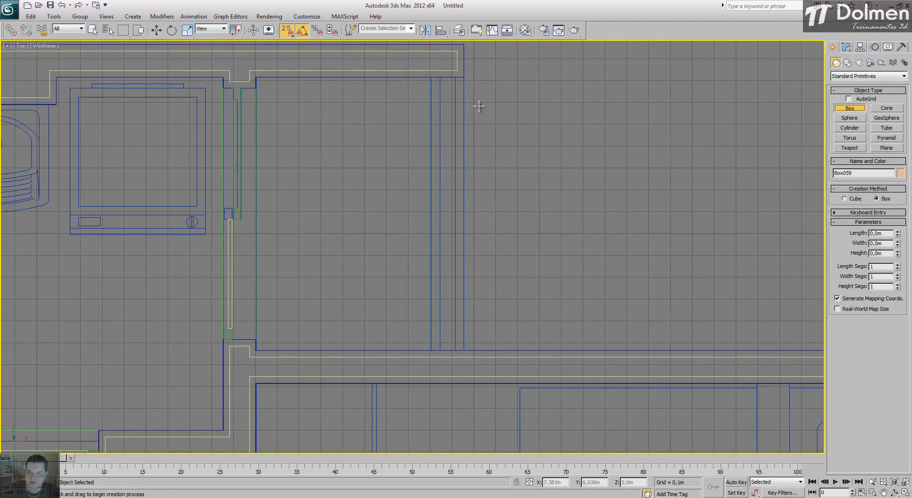
{"action": "left_click_drag", "start_coordinate": [431, 77], "coordinate": [439, 350]}
{"action": "left_click", "coordinate": [511, 279]}
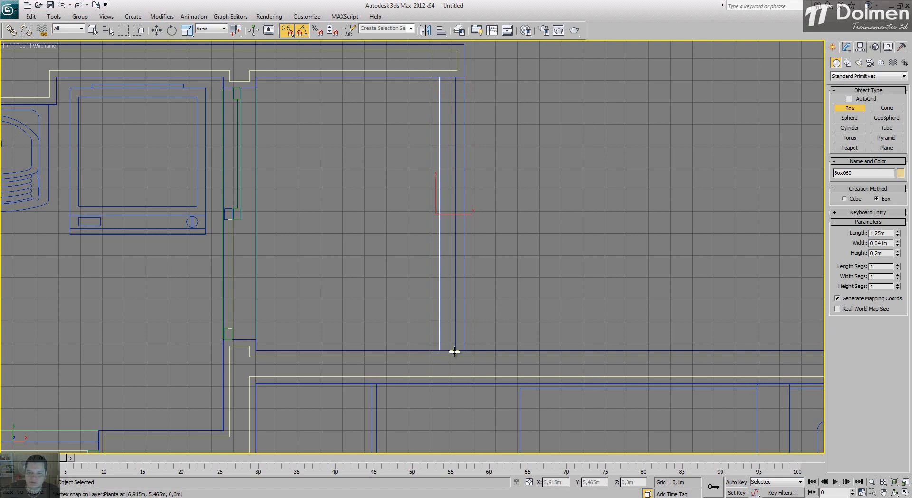
{"action": "left_click_drag", "start_coordinate": [456, 350], "coordinate": [464, 77]}
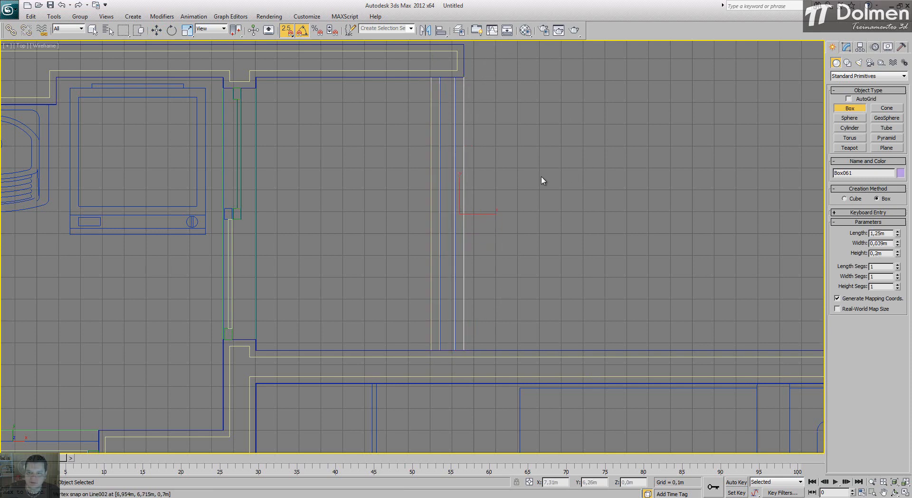
{"action": "key", "text": "w"}
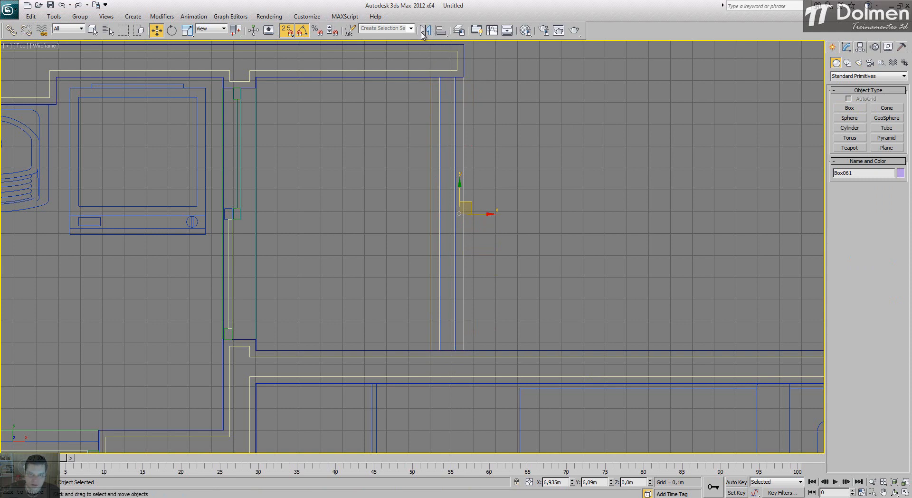
Make Sacada02 the current layer
{"action": "left_click", "coordinate": [460, 32]}
{"action": "left_click", "coordinate": [134, 152]}
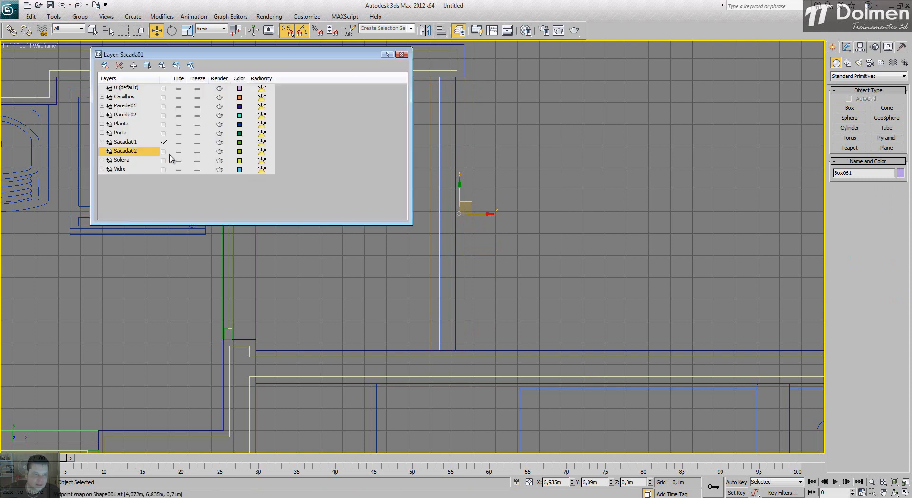
{"action": "left_click", "coordinate": [163, 152]}
{"action": "left_click", "coordinate": [402, 54]}
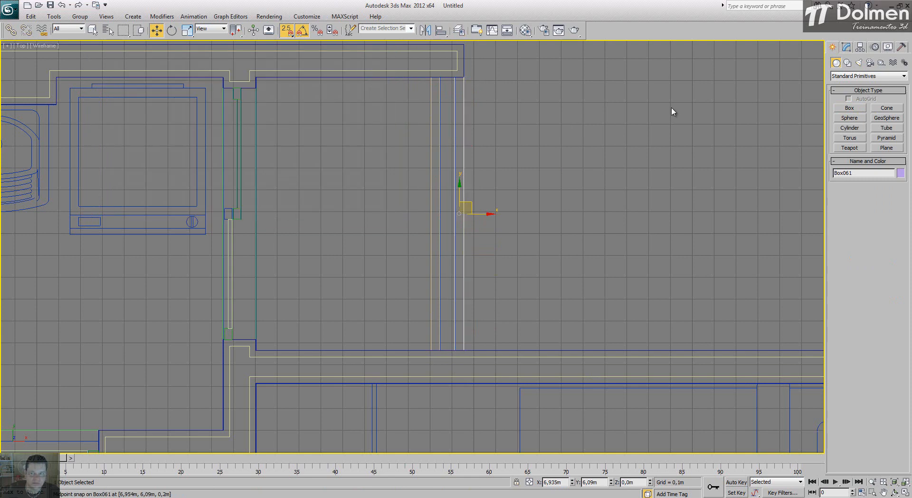
Draw a 1.25 by 0.07 m box between the service area low wall's two strips and set its height to 0.21 m
{"action": "left_click", "coordinate": [850, 108]}
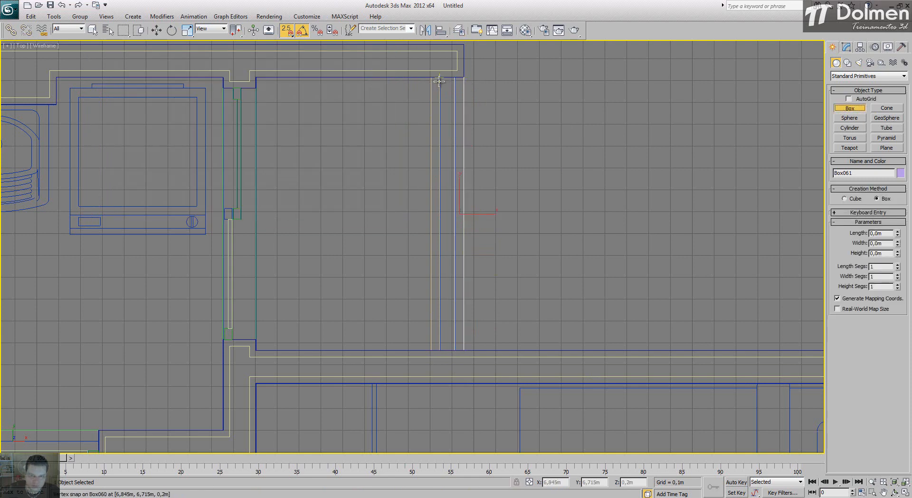
{"action": "left_click_drag", "start_coordinate": [440, 78], "coordinate": [455, 350]}
{"action": "left_click", "coordinate": [457, 345]}
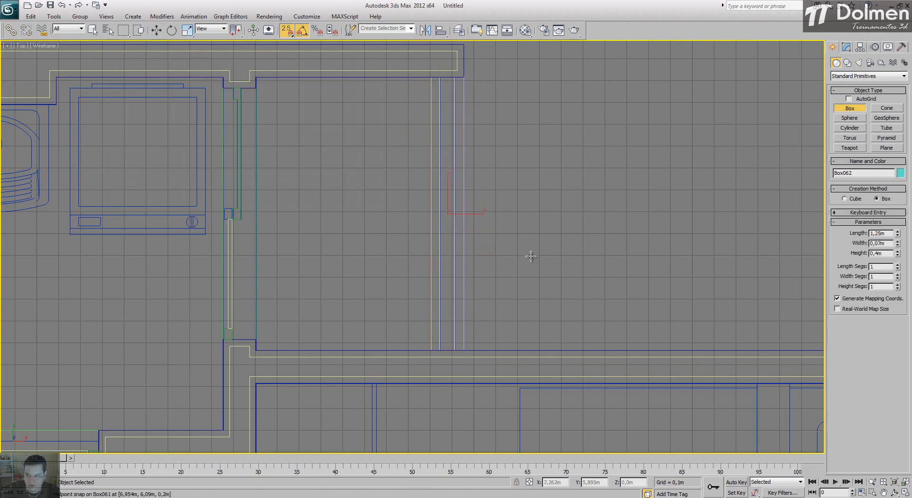
{"action": "double_click", "coordinate": [878, 253]}
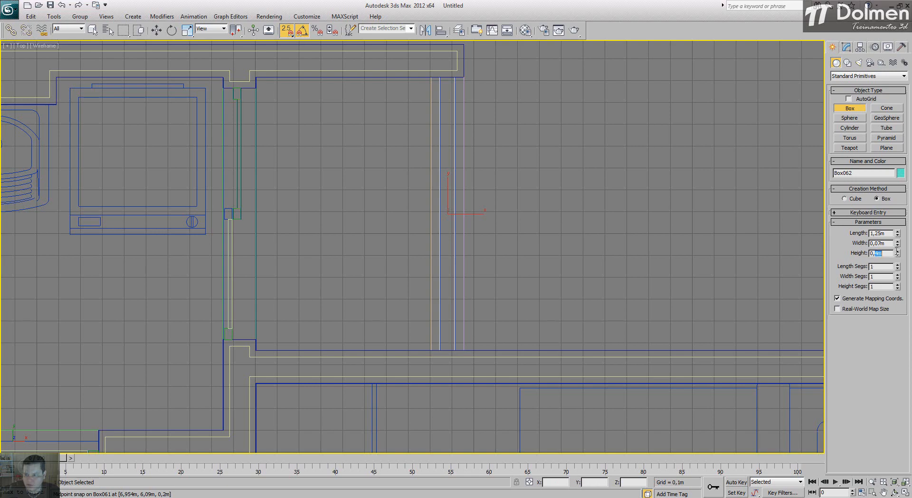
{"action": "type", "text": "21"}
{"action": "key", "text": "Return"}
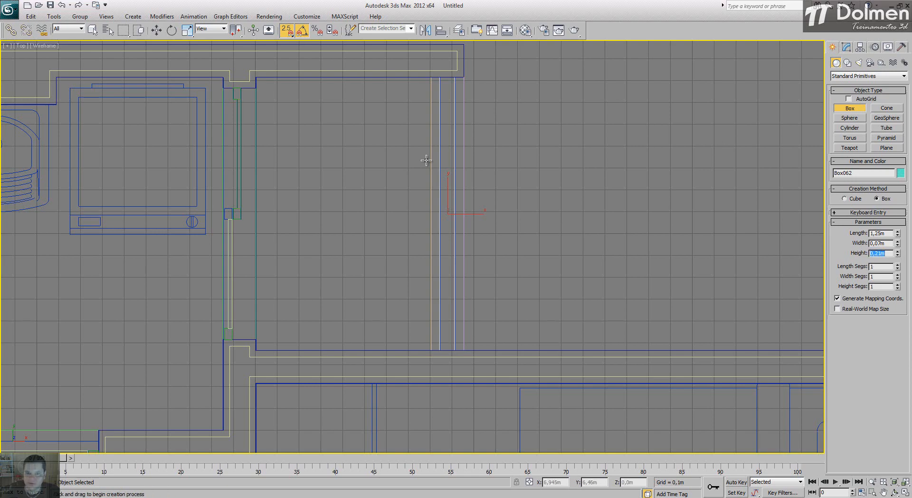
Draw a snapped 2.48 by 0.07 m box between the balcony low wall's two strips and set its height to 0.21 m
{"action": "scroll", "coordinate": [425, 160], "scroll_direction": "down", "scroll_amount": 1}
{"action": "middle_click_drag", "start_coordinate": [425, 160], "coordinate": [504, 132]}
{"action": "scroll", "coordinate": [504, 132], "scroll_direction": "down", "scroll_amount": 3}
{"action": "middle_click_drag", "start_coordinate": [348, 271], "coordinate": [517, 81]}
{"action": "scroll", "coordinate": [377, 268], "scroll_direction": "up", "scroll_amount": 3}
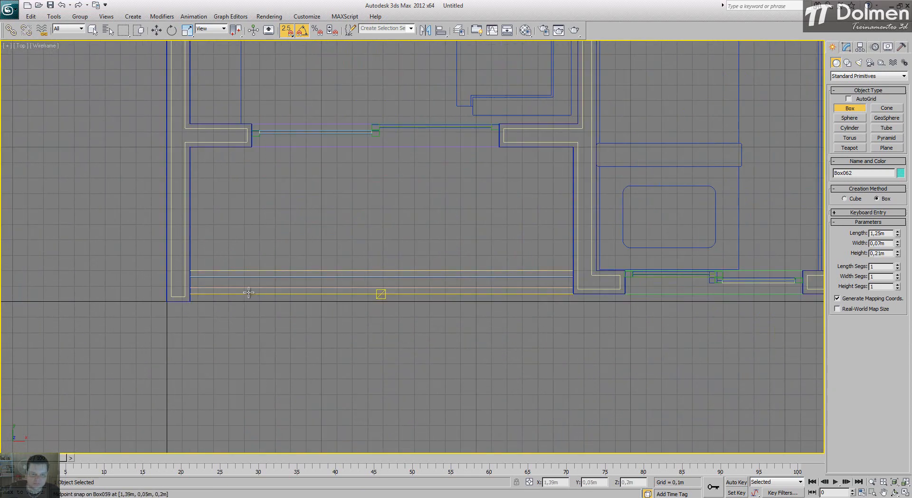
{"action": "scroll", "coordinate": [254, 289], "scroll_direction": "up", "scroll_amount": 2}
{"action": "scroll", "coordinate": [120, 254], "scroll_direction": "down", "scroll_amount": 2}
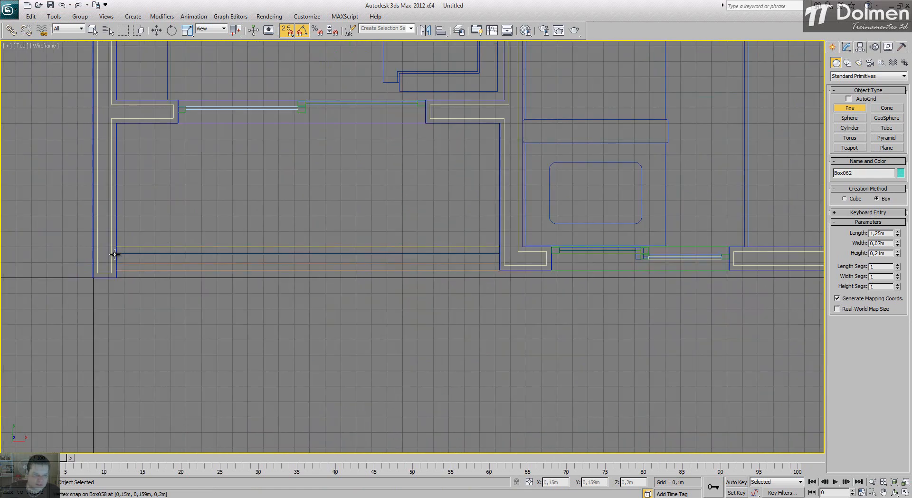
{"action": "left_click_drag", "start_coordinate": [120, 254], "coordinate": [500, 265]}
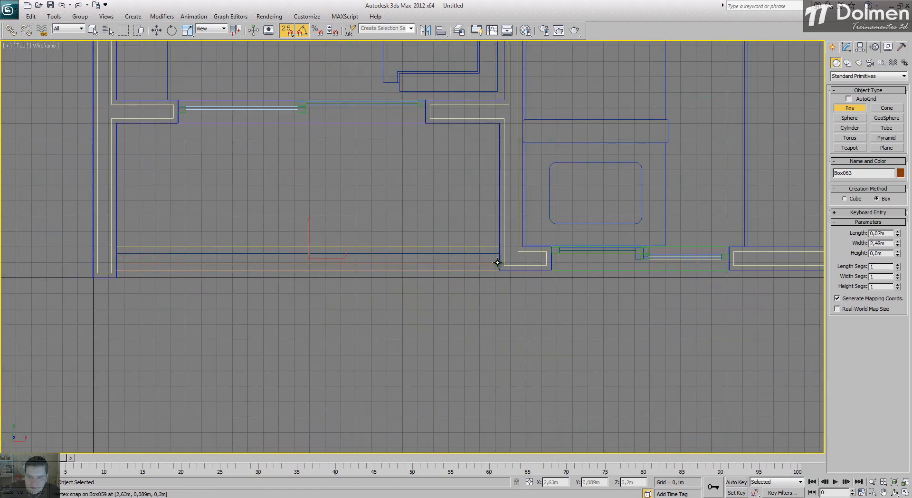
{"action": "double_click", "coordinate": [885, 253]}
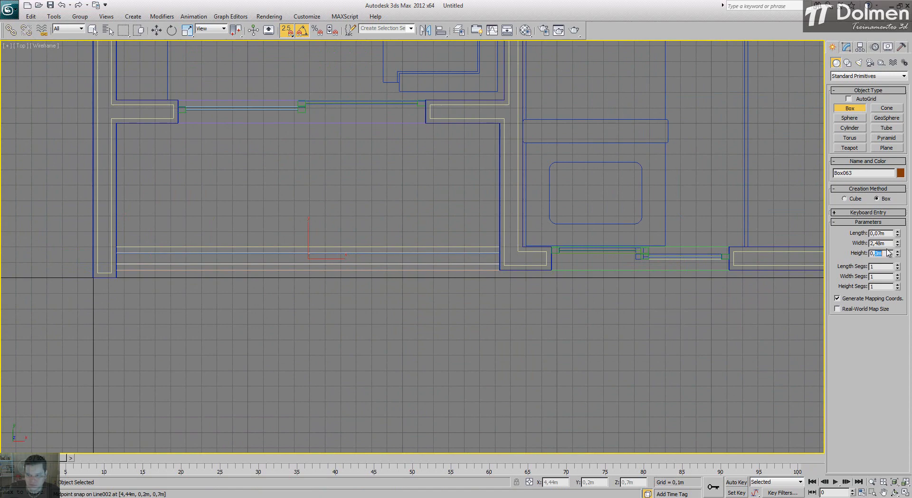
{"action": "type", "text": "21"}
Inspect the finished balcony low wall in the enlarged perspective view from several angles
{"action": "left_click", "coordinate": [905, 493]}
{"action": "right_click", "coordinate": [701, 412]}
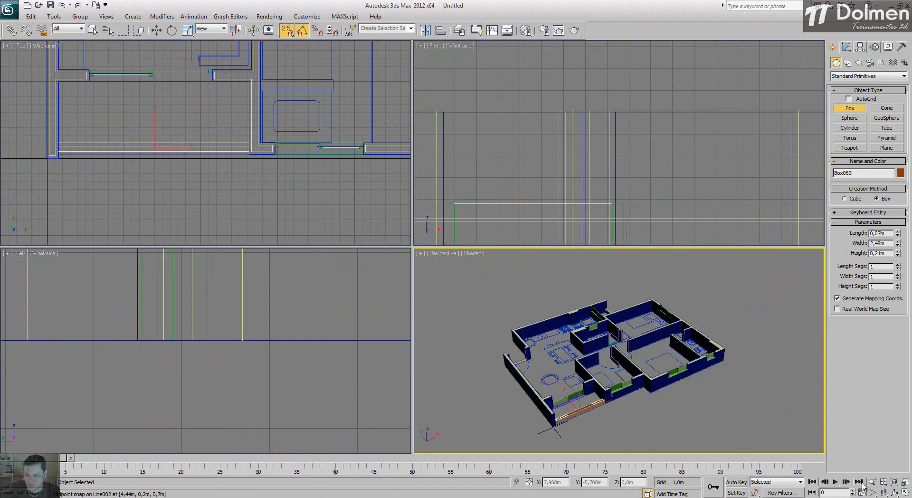
{"action": "left_click", "coordinate": [905, 492]}
{"action": "scroll", "coordinate": [489, 346], "scroll_direction": "up", "scroll_amount": 8}
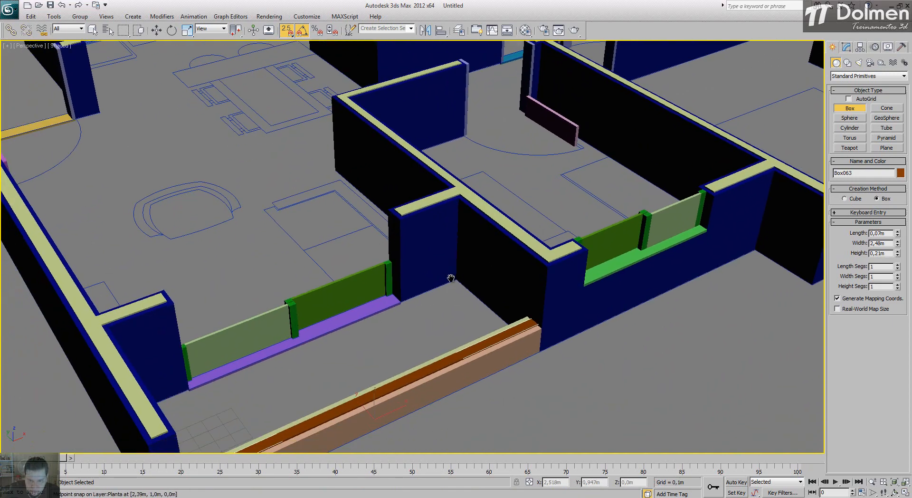
{"action": "key", "text": "w"}
{"action": "scroll", "coordinate": [432, 300], "scroll_direction": "down", "scroll_amount": 3}
{"action": "middle_click_drag", "start_coordinate": [432, 301], "coordinate": [442, 312], "text": "alt"}
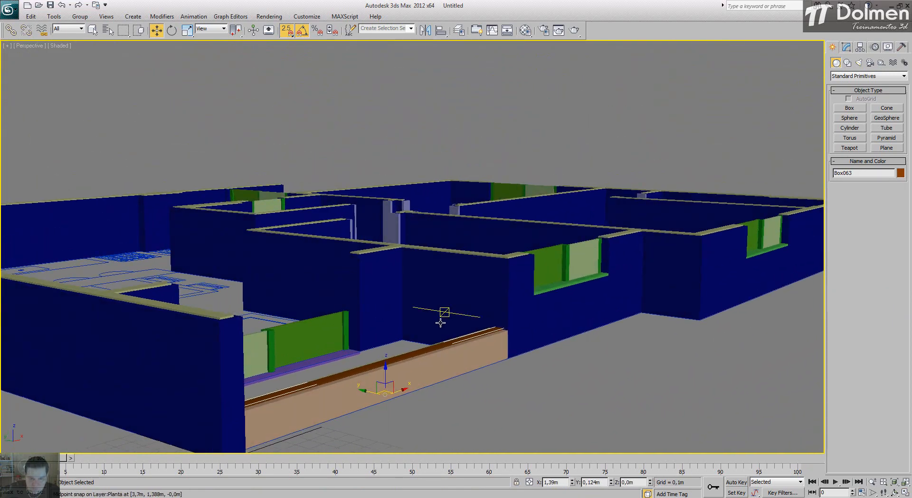
{"action": "left_click", "coordinate": [476, 414]}
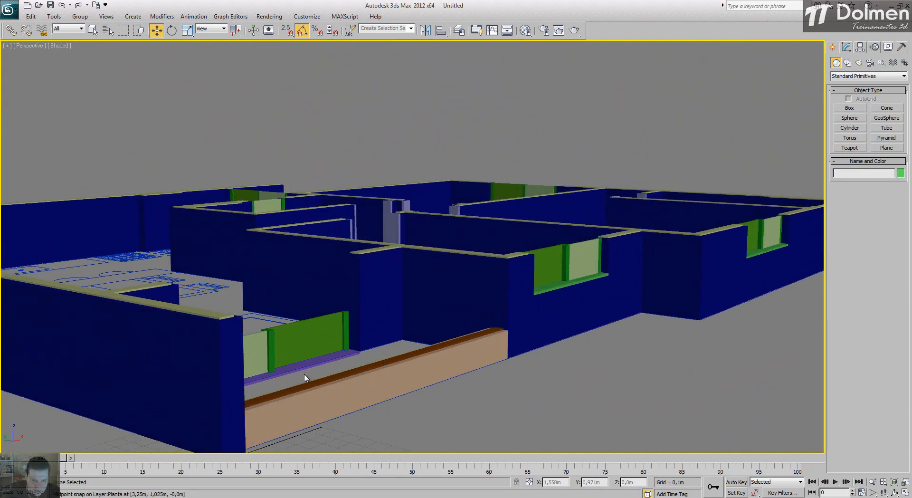
{"action": "middle_click_drag", "start_coordinate": [373, 366], "coordinate": [366, 394], "text": "alt"}
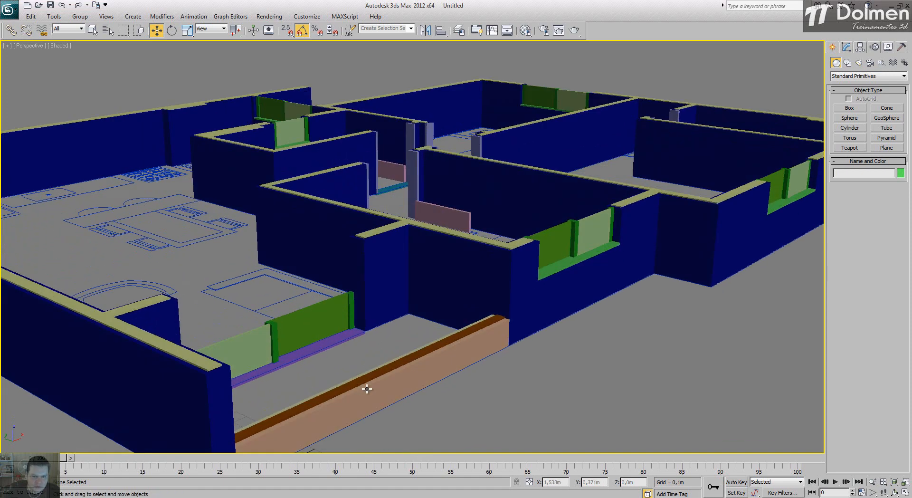
{"action": "scroll", "coordinate": [425, 337], "scroll_direction": "up", "scroll_amount": 3}
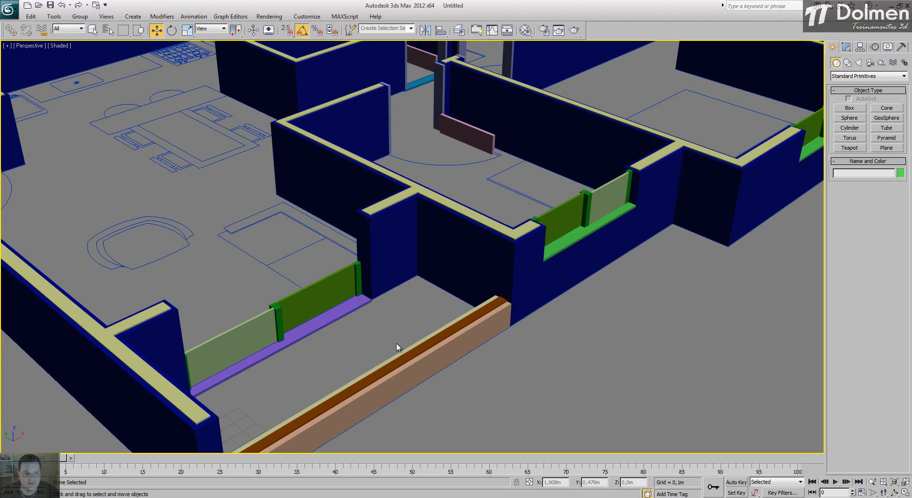
Examine the whole apartment model in perspective and compare it with the rendered floor plan image in Windows Photo Gallery
{"action": "scroll", "coordinate": [397, 344], "scroll_direction": "down", "scroll_amount": 5}
{"action": "middle_click_drag", "start_coordinate": [396, 344], "coordinate": [421, 356], "text": "alt"}
{"action": "middle_click_drag", "start_coordinate": [512, 142], "coordinate": [510, 185]}
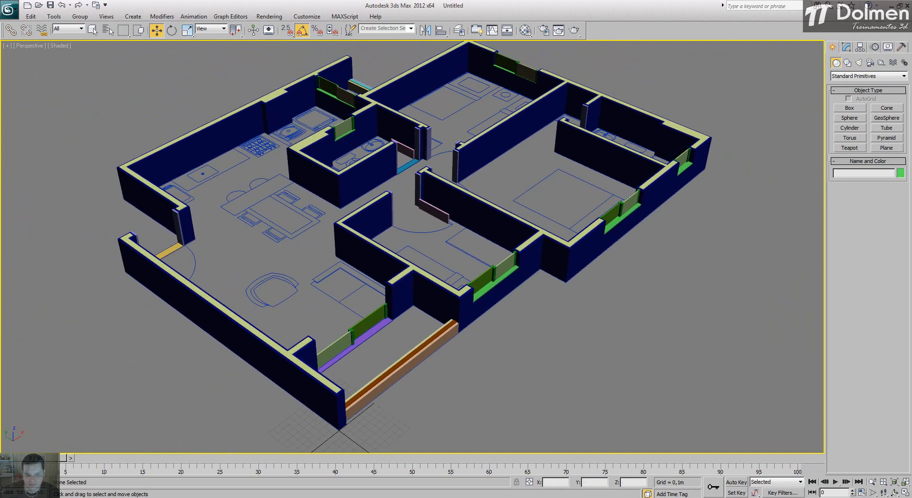
{"action": "left_click", "coordinate": [420, 497]}
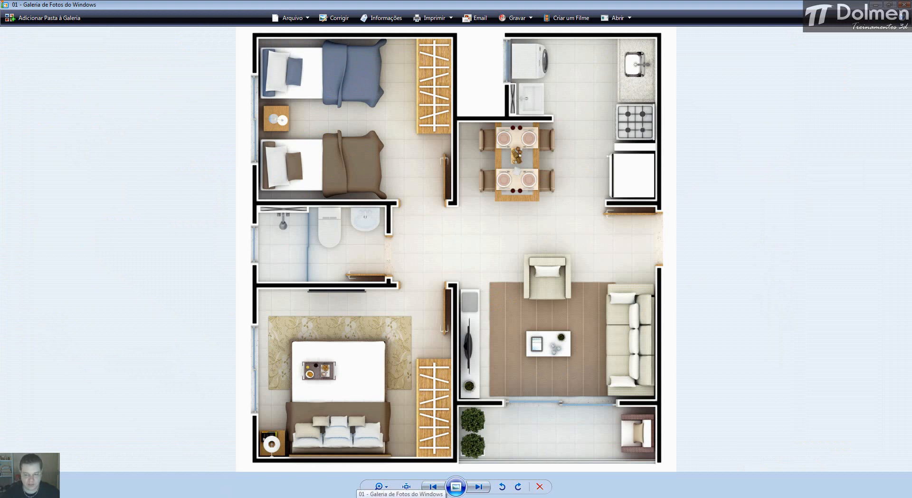
{"action": "left_click", "coordinate": [356, 497]}
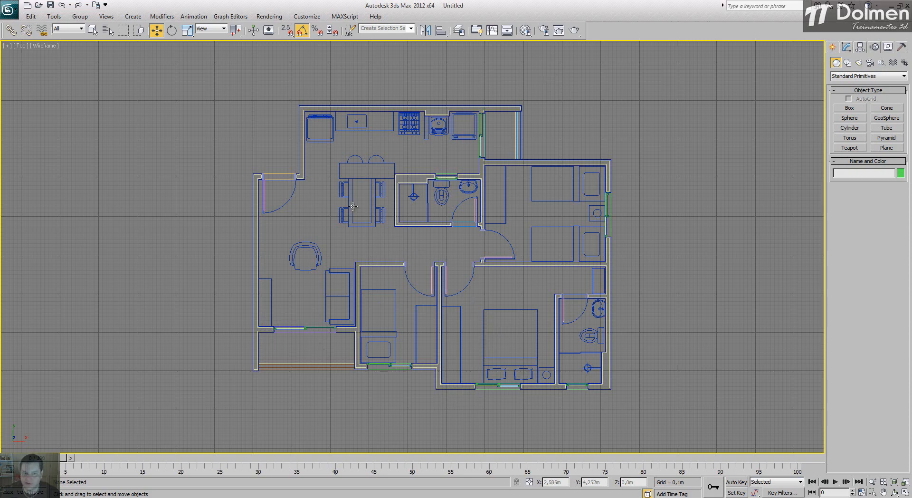
Hide the Planta floor plan drawing in the top view
{"action": "middle_click_drag", "start_coordinate": [526, 293], "coordinate": [514, 296]}
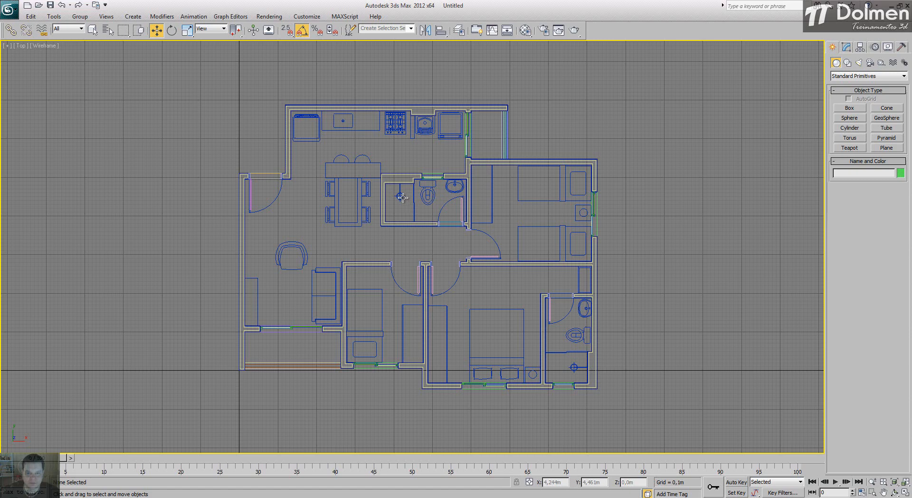
{"action": "left_click", "coordinate": [316, 140]}
{"action": "right_click", "coordinate": [316, 140]}
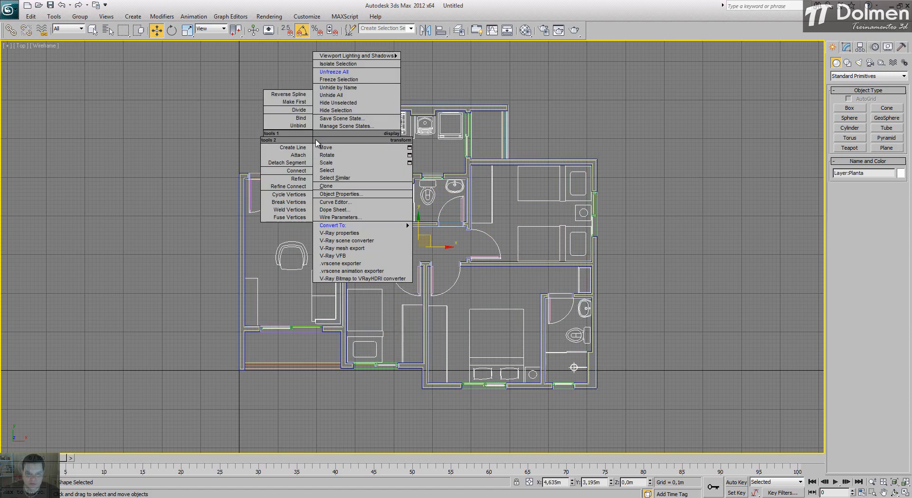
{"action": "left_click", "coordinate": [334, 112]}
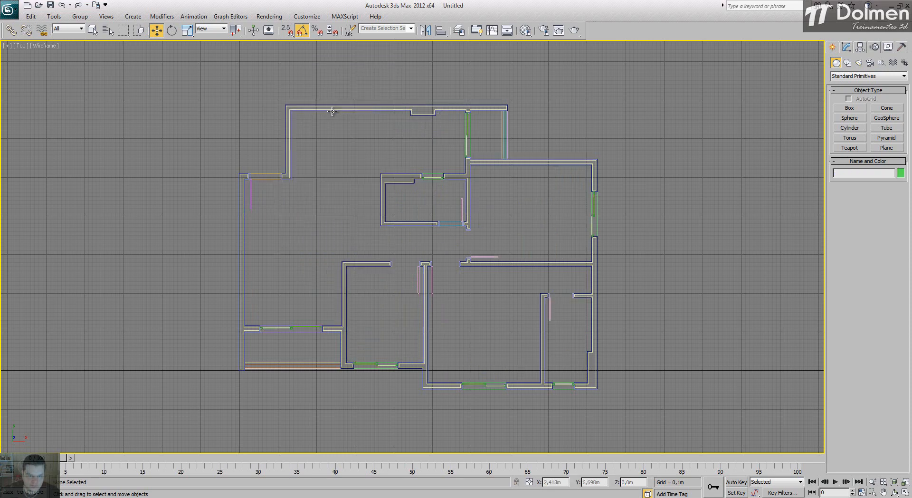
Examine the floors of the rooms in the rendered floor plan image in Windows Photo Gallery
{"action": "middle_click_drag", "start_coordinate": [345, 177], "coordinate": [318, 170]}
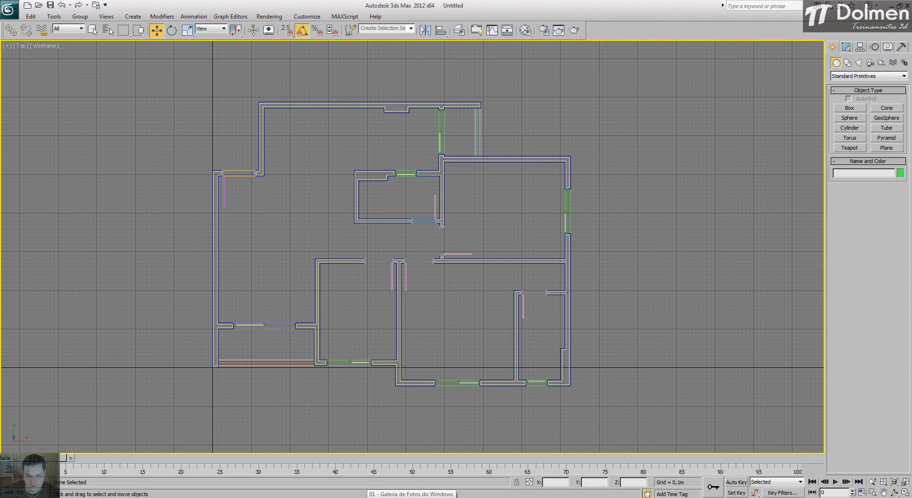
{"action": "left_click", "coordinate": [373, 480]}
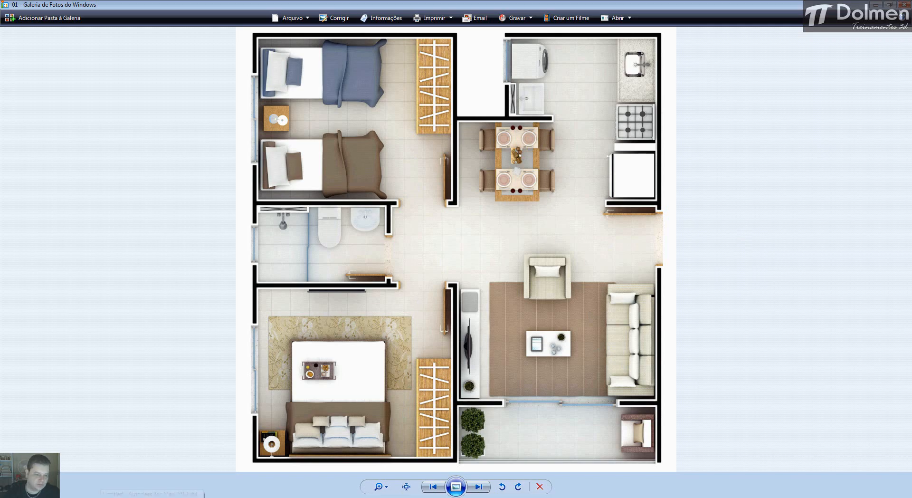
{"action": "key", "text": "alt+Tab"}
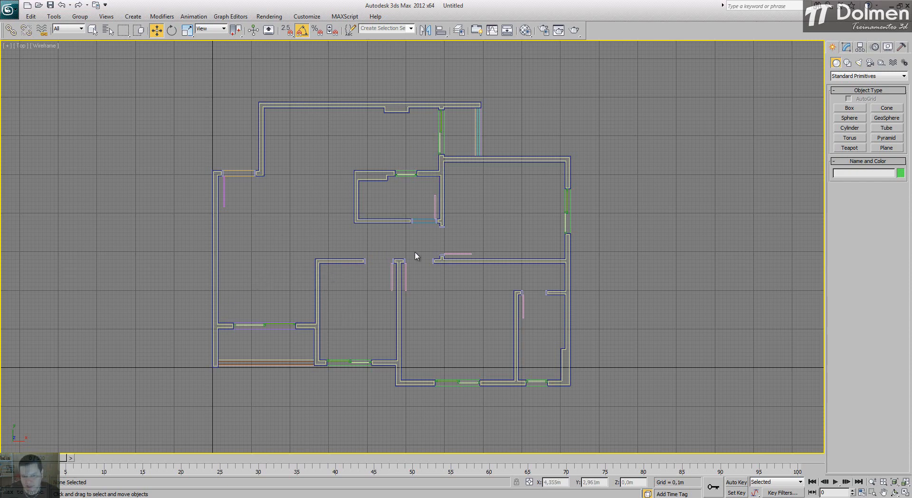
Show all hidden objects to check the door openings against the floor plan drawing, and hide the drawing again
{"action": "middle_click_drag", "start_coordinate": [445, 253], "coordinate": [340, 216]}
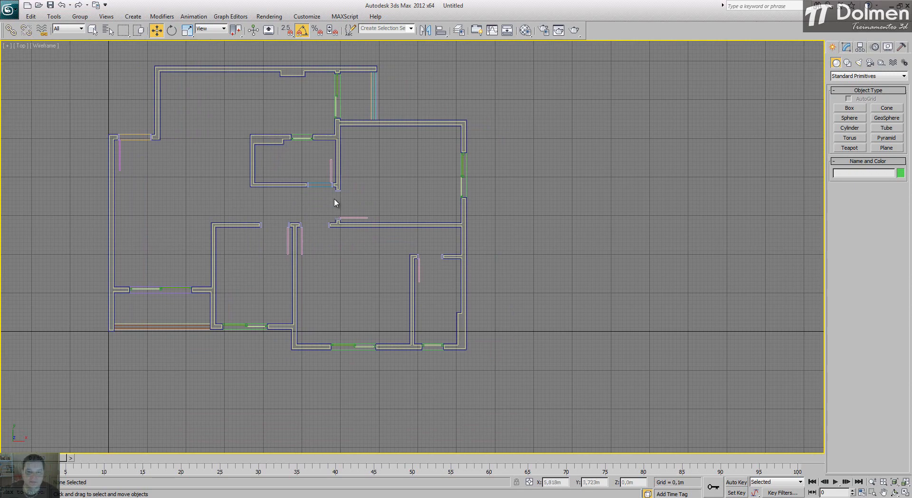
{"action": "scroll", "coordinate": [326, 185], "scroll_direction": "up", "scroll_amount": 3}
{"action": "scroll", "coordinate": [326, 185], "scroll_direction": "up", "scroll_amount": 1}
{"action": "scroll", "coordinate": [455, 305], "scroll_direction": "up", "scroll_amount": 2}
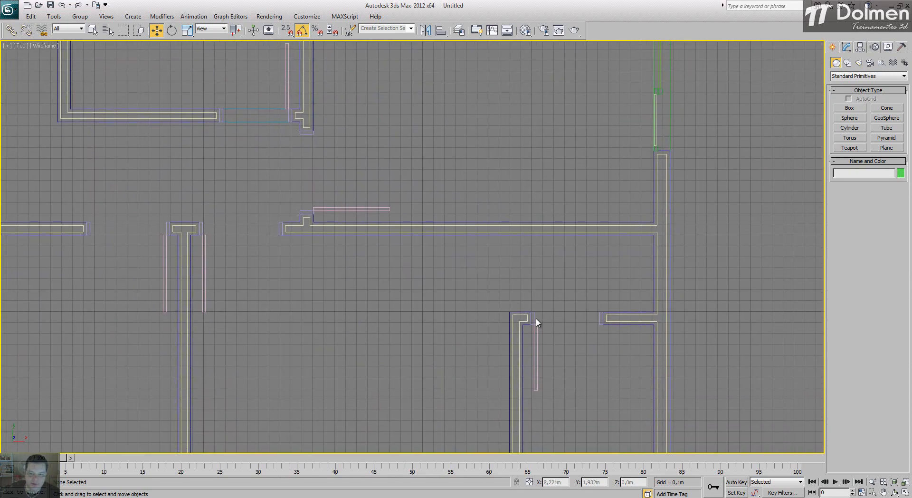
{"action": "right_click", "coordinate": [561, 290]}
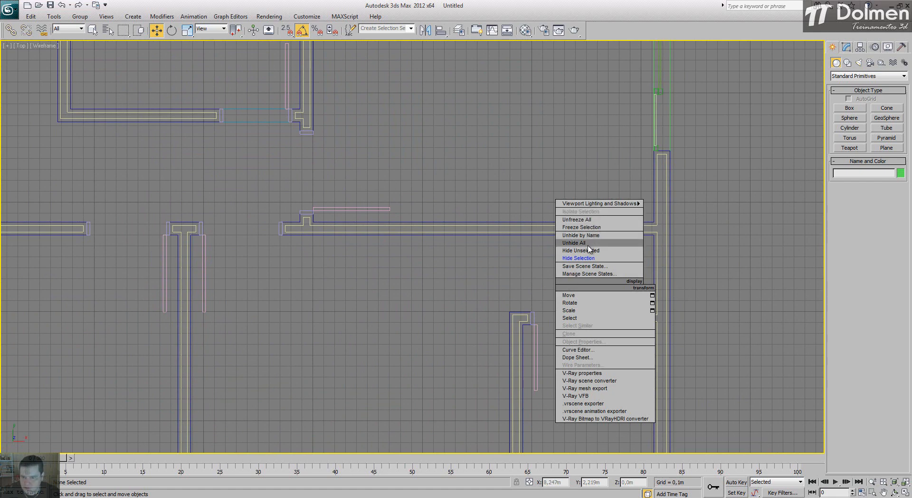
{"action": "left_click", "coordinate": [590, 243]}
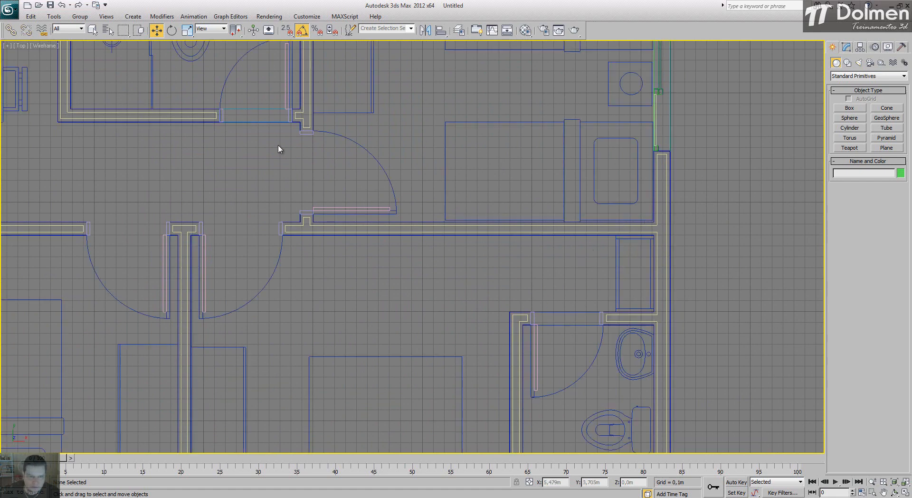
{"action": "right_click", "coordinate": [431, 358]}
{"action": "left_click", "coordinate": [457, 335]}
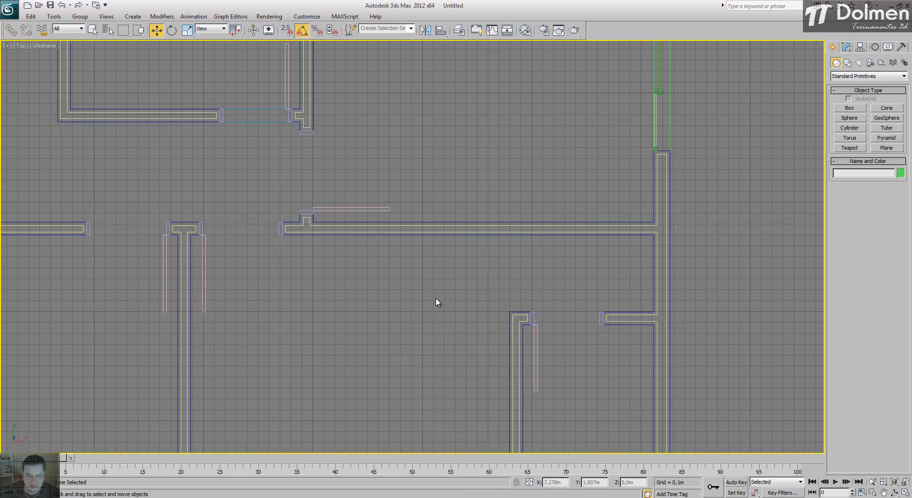
Make one independent copy of the upper bathroom's door threshold box near the lower bathroom's doorway
{"action": "left_click", "coordinate": [262, 111]}
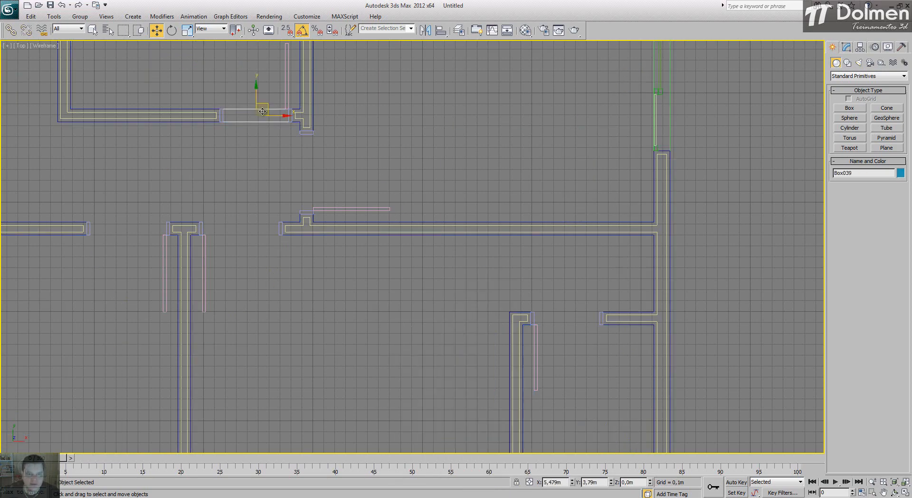
{"action": "mouse_move", "coordinate": [266, 104]}
{"action": "left_mouse_down", "text": "shift"}
{"action": "mouse_move", "coordinate": [601, 293]}
{"action": "mouse_move", "coordinate": [583, 272]}
{"action": "left_mouse_up", "text": "shift"}
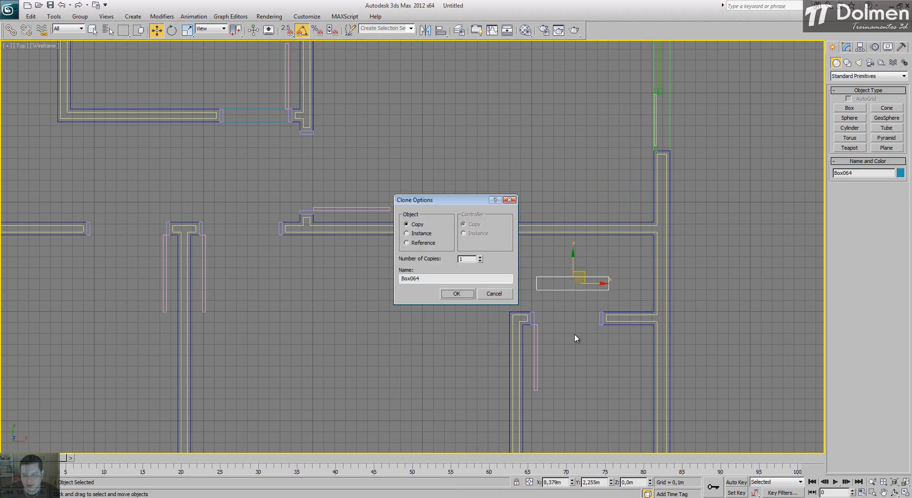
{"action": "left_click", "coordinate": [458, 297]}
Snap the copied threshold's upper-left corner to the outer corner of the left door jamb in the lower bathroom's doorway
{"action": "scroll", "coordinate": [596, 306], "scroll_direction": "up", "scroll_amount": 7}
{"action": "middle_click_drag", "start_coordinate": [474, 224], "coordinate": [410, 191]}
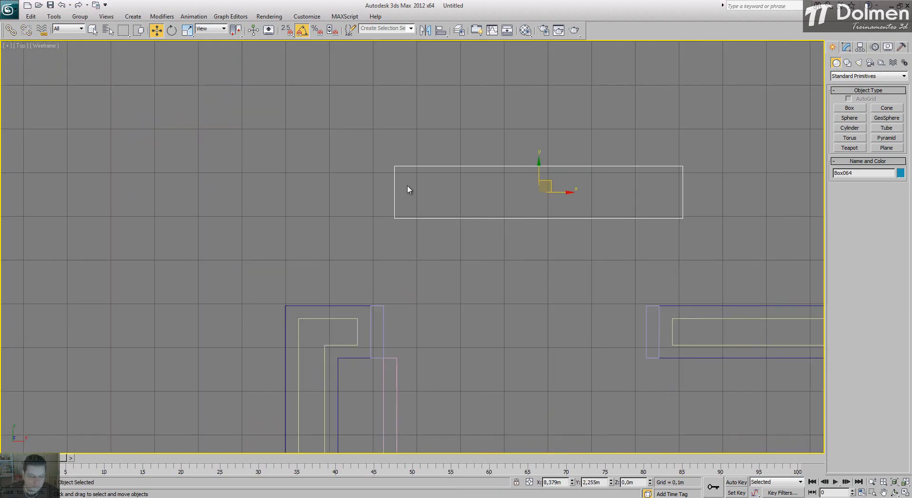
{"action": "key", "text": "s"}
{"action": "left_click_drag", "start_coordinate": [395, 166], "coordinate": [371, 302]}
{"action": "left_click", "coordinate": [547, 190]}
{"action": "key", "text": "s"}
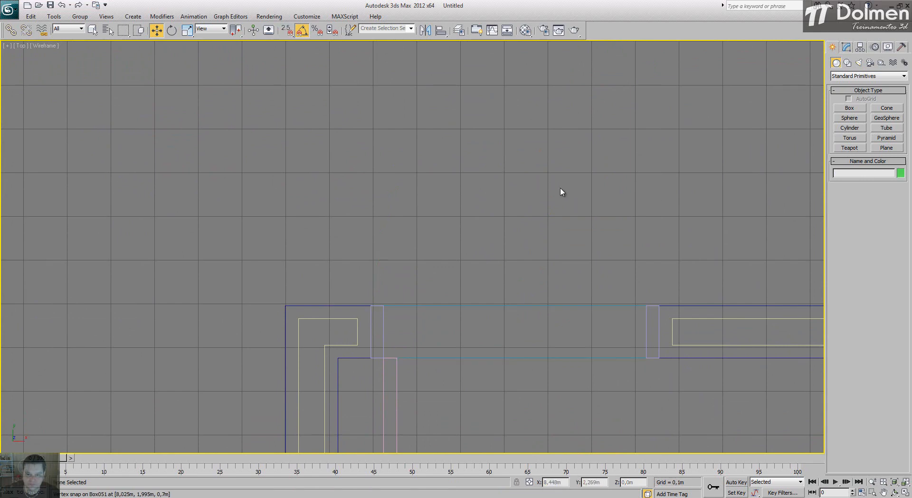
{"action": "scroll", "coordinate": [567, 207], "scroll_direction": "down", "scroll_amount": 7}
{"action": "middle_click_drag", "start_coordinate": [429, 200], "coordinate": [524, 235]}
{"action": "scroll", "coordinate": [523, 235], "scroll_direction": "down", "scroll_amount": 3}
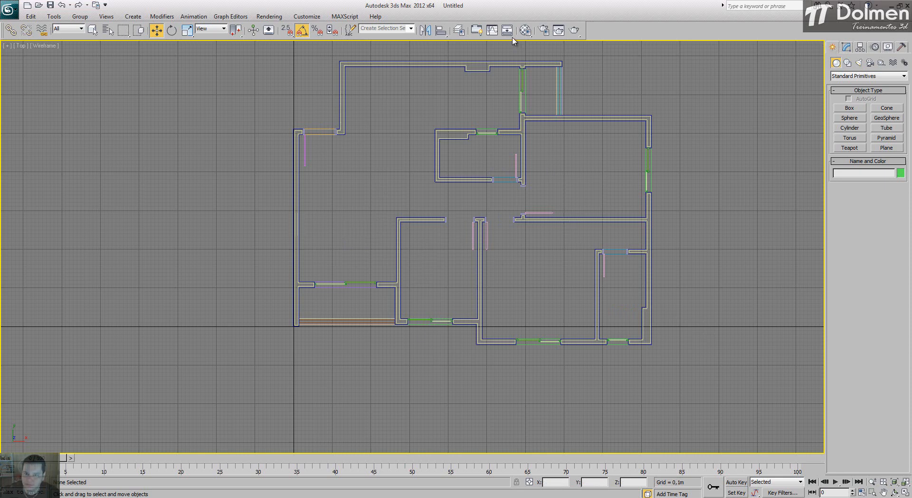
Create a new current layer named Piso01
{"action": "left_click", "coordinate": [463, 33]}
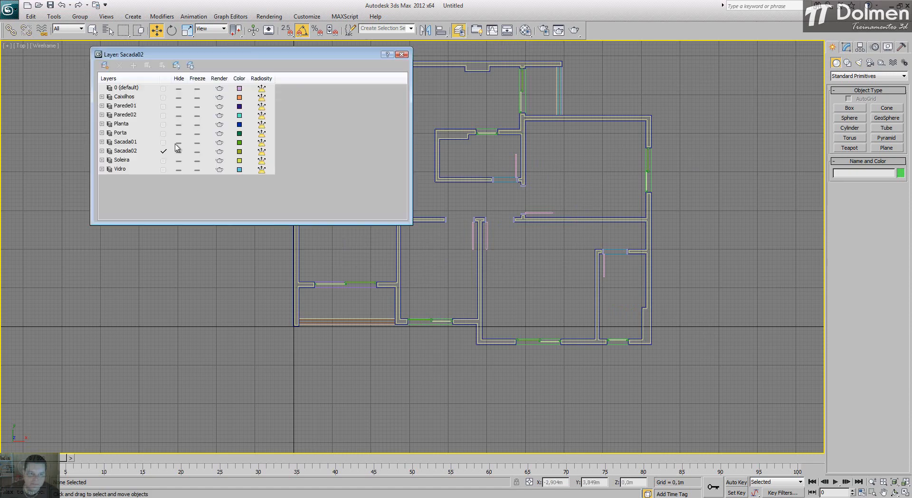
{"action": "left_click", "coordinate": [104, 65]}
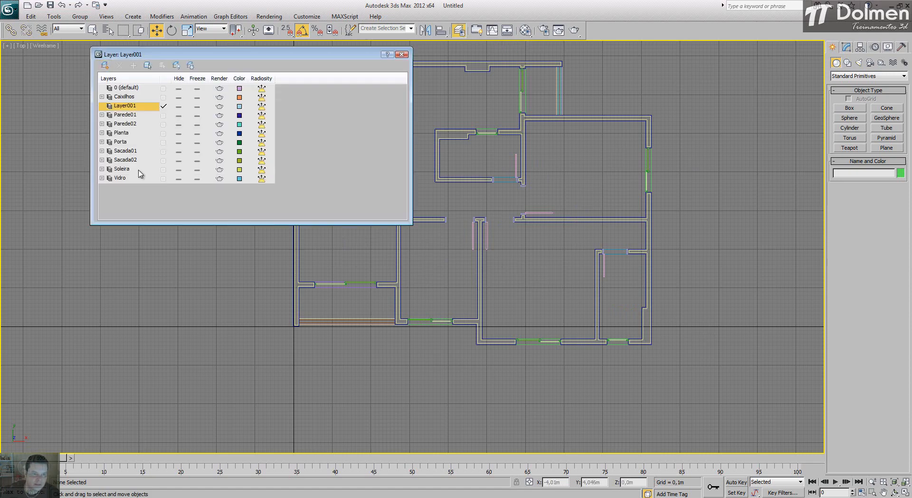
{"action": "left_click", "coordinate": [139, 105]}
{"action": "type", "text": "Pis"}
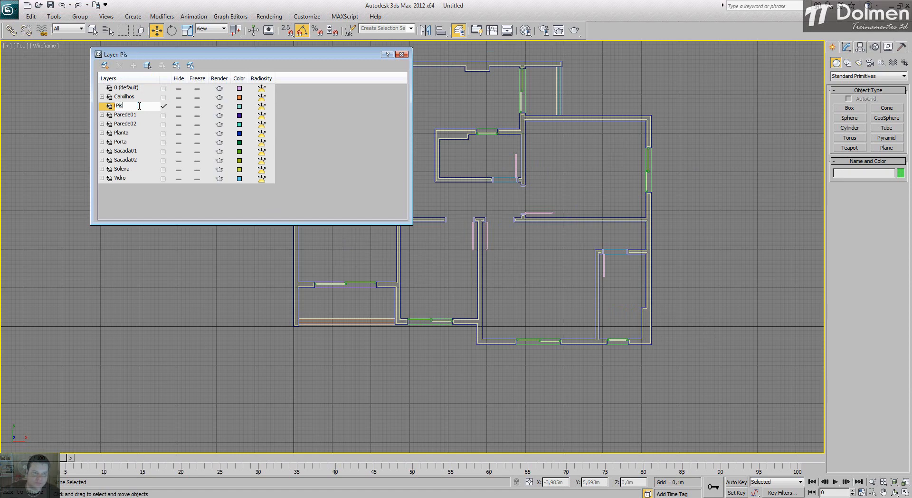
{"action": "type", "text": "o0"}
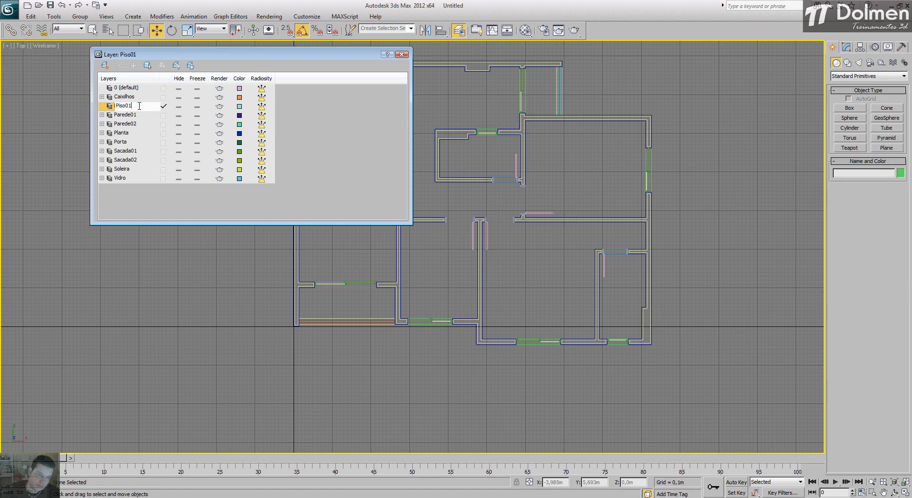
{"action": "type", "text": "1"}
{"action": "key", "text": "Return"}
{"action": "left_click", "coordinate": [126, 108]}
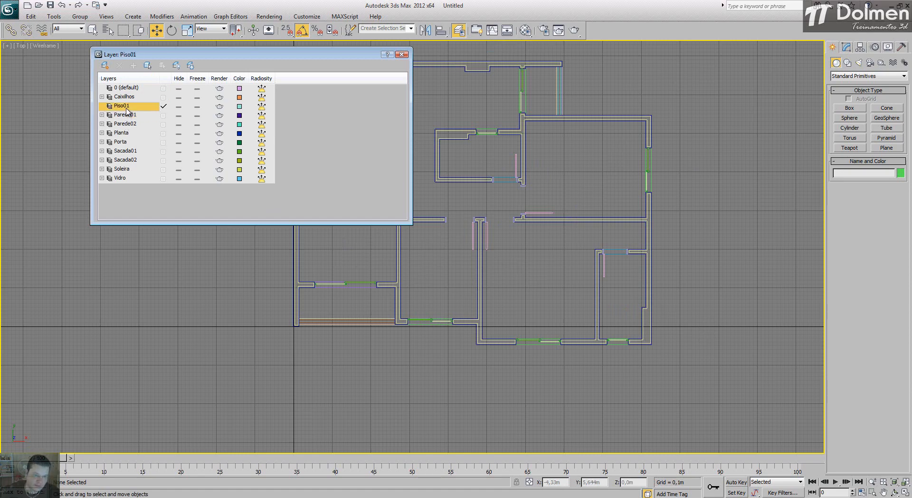
{"action": "left_click", "coordinate": [402, 54]}
{"action": "middle_click_drag", "start_coordinate": [432, 143], "coordinate": [371, 180]}
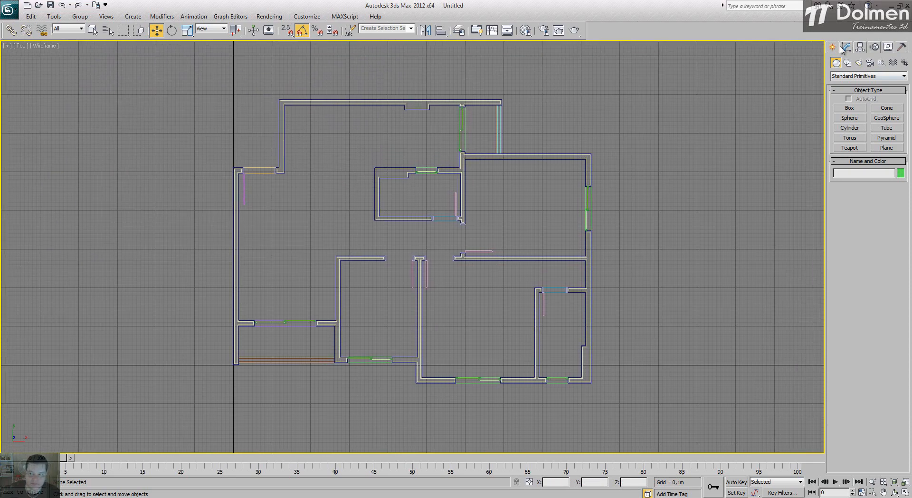
Start a vertex-snapped floor outline with the Line tool beside the far-left entrance door and trace the inner wall edge to the upper-left corner
{"action": "left_click", "coordinate": [847, 62]}
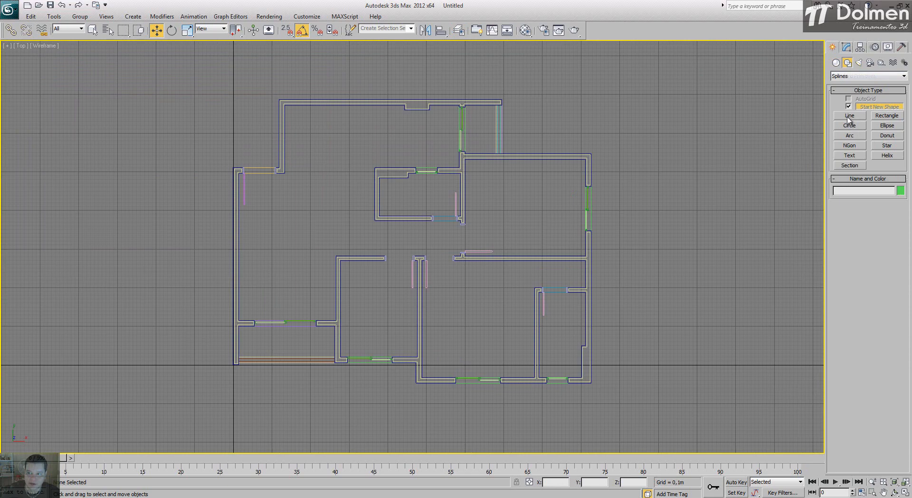
{"action": "left_click", "coordinate": [849, 116]}
{"action": "scroll", "coordinate": [251, 169], "scroll_direction": "up", "scroll_amount": 6}
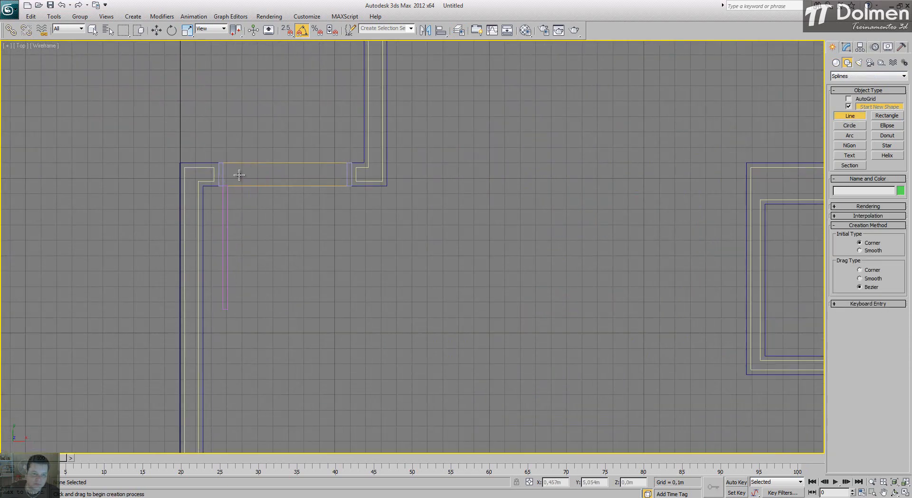
{"action": "key", "text": "s"}
{"action": "left_click", "coordinate": [203, 187]}
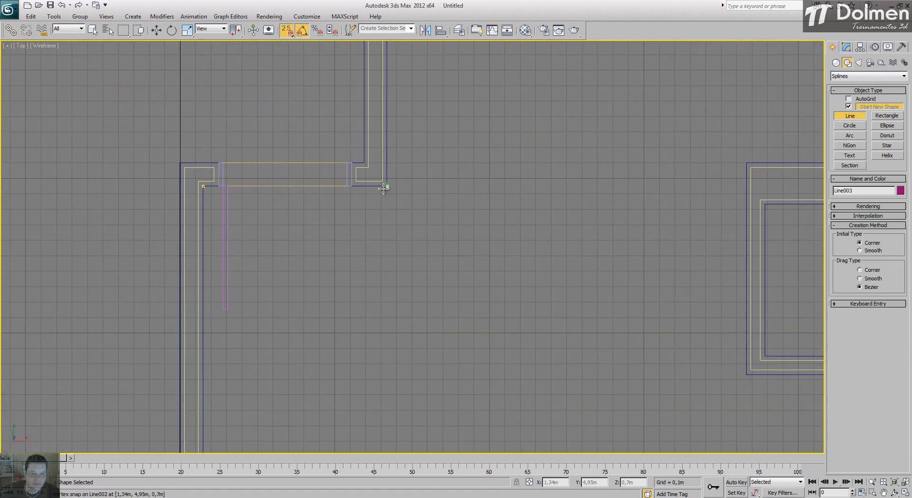
{"action": "left_click", "coordinate": [384, 186]}
{"action": "scroll", "coordinate": [388, 247], "scroll_direction": "down", "scroll_amount": 5}
{"action": "left_click", "coordinate": [392, 149]}
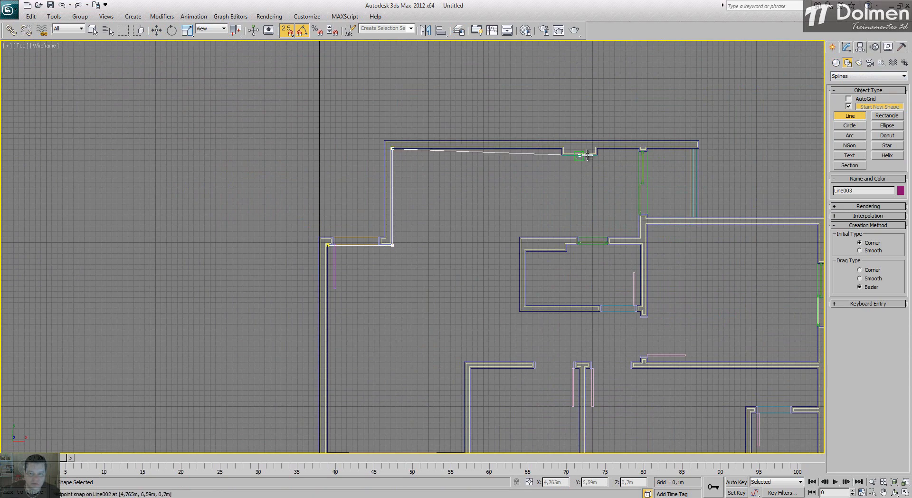
Continue the floor outline along the upper outer wall and around the four corners of its small rectangular pillar
{"action": "scroll", "coordinate": [588, 155], "scroll_direction": "up", "scroll_amount": 8}
{"action": "left_click", "coordinate": [385, 112]}
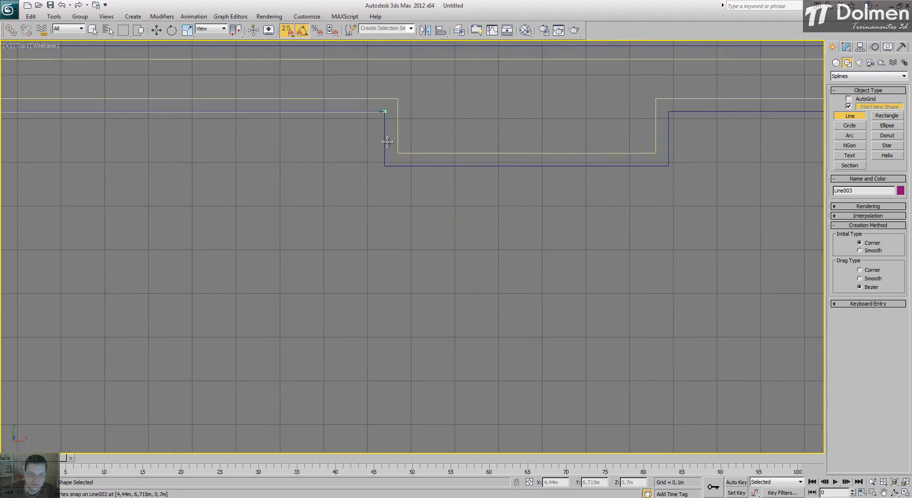
{"action": "left_click", "coordinate": [385, 166]}
{"action": "left_click", "coordinate": [670, 166]}
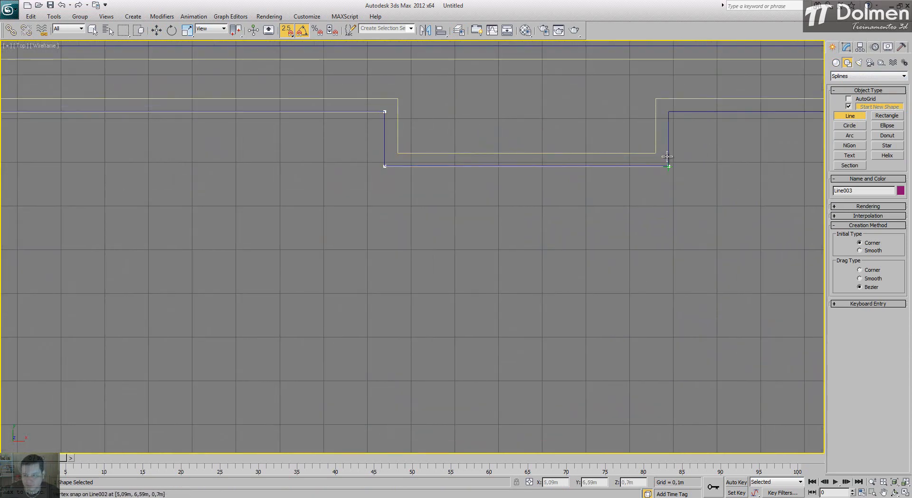
{"action": "left_click", "coordinate": [669, 112]}
Extend the floor outline past the balcony door wall and along the upper bathroom's top wall to that bathroom's outer upper-left corner
{"action": "scroll", "coordinate": [578, 200], "scroll_direction": "down", "scroll_amount": 4}
{"action": "scroll", "coordinate": [713, 166], "scroll_direction": "up", "scroll_amount": 1}
{"action": "left_click", "coordinate": [710, 155]}
{"action": "scroll", "coordinate": [694, 131], "scroll_direction": "down", "scroll_amount": 1}
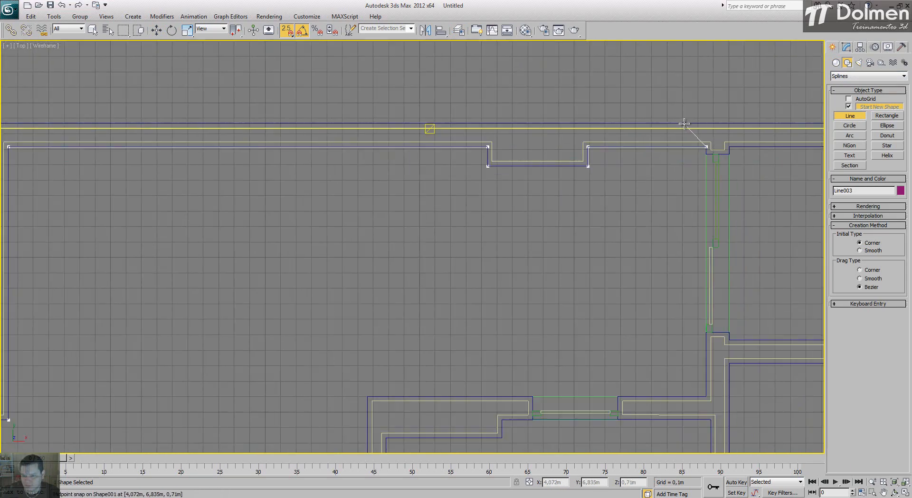
{"action": "scroll", "coordinate": [684, 124], "scroll_direction": "down", "scroll_amount": 2}
{"action": "scroll", "coordinate": [680, 200], "scroll_direction": "up", "scroll_amount": 2}
{"action": "left_click", "coordinate": [714, 259]}
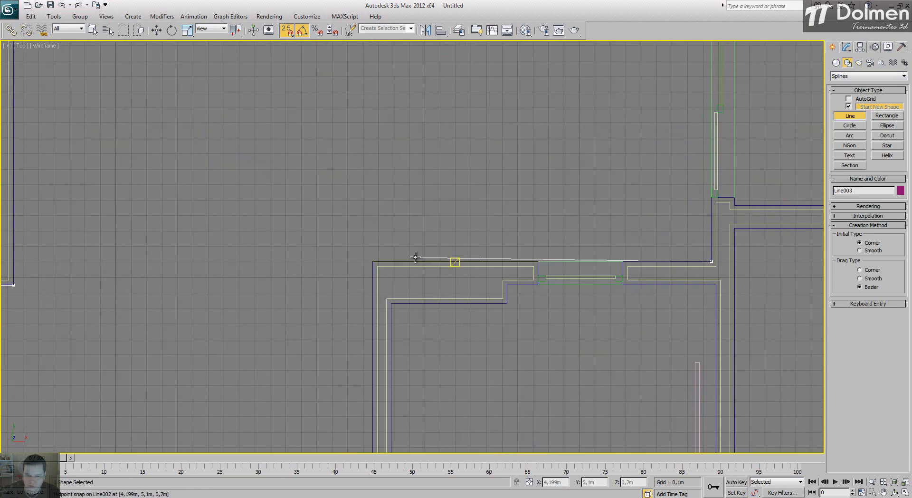
{"action": "left_click", "coordinate": [373, 261]}
Trace the floor outline down the upper bathroom's left side, along its lower wall past the door, and around the wall end
{"action": "scroll", "coordinate": [413, 209], "scroll_direction": "down", "scroll_amount": 3}
{"action": "scroll", "coordinate": [443, 247], "scroll_direction": "up", "scroll_amount": 2}
{"action": "left_click", "coordinate": [450, 221]}
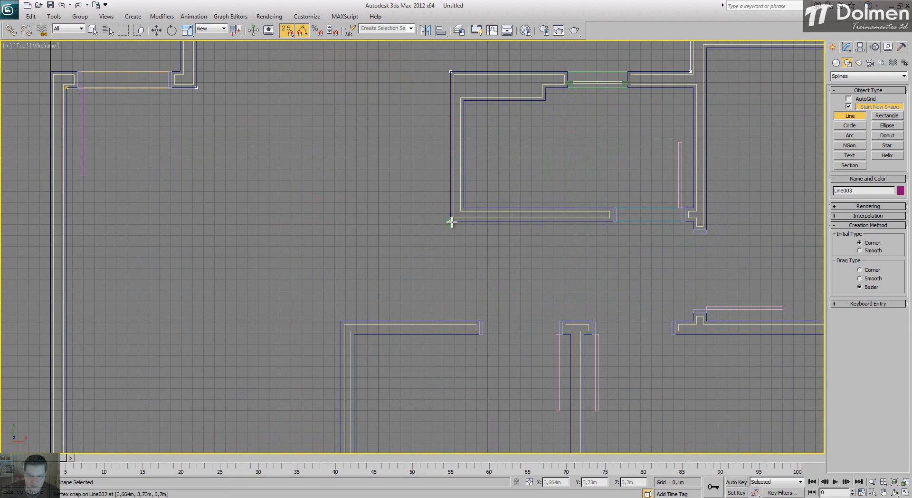
{"action": "scroll", "coordinate": [689, 222], "scroll_direction": "up", "scroll_amount": 2}
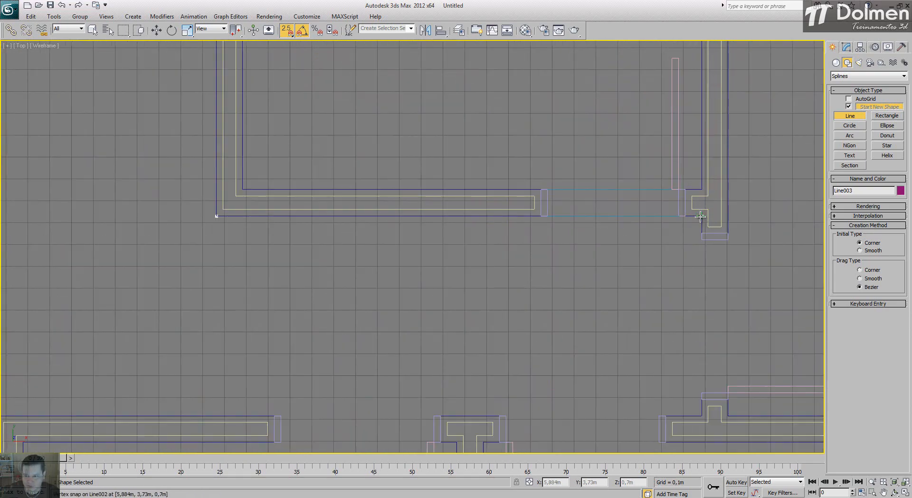
{"action": "left_click", "coordinate": [701, 217]}
{"action": "left_click", "coordinate": [701, 232]}
{"action": "left_click", "coordinate": [728, 232]}
Trace the floor outline along the left, top and right inner walls of the upper-right room to its lower-right corner
{"action": "scroll", "coordinate": [667, 271], "scroll_direction": "down", "scroll_amount": 3}
{"action": "left_click", "coordinate": [692, 130]}
{"action": "scroll", "coordinate": [695, 189], "scroll_direction": "down", "scroll_amount": 3}
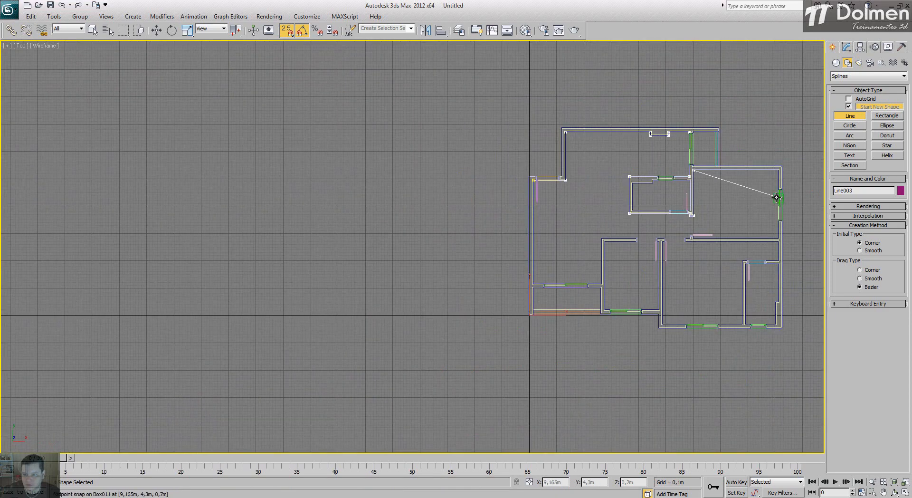
{"action": "scroll", "coordinate": [781, 176], "scroll_direction": "up", "scroll_amount": 3}
{"action": "left_click", "coordinate": [766, 156]}
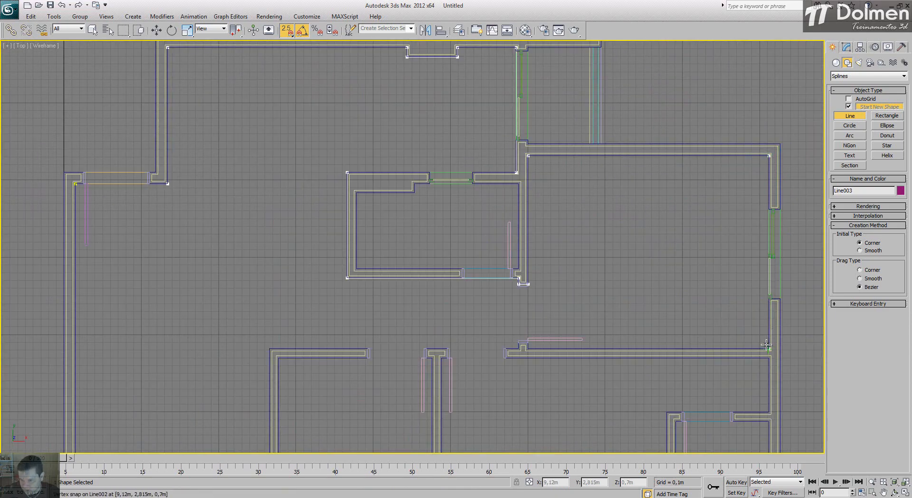
{"action": "left_click", "coordinate": [770, 352]}
Carry the floor outline along the upper-right room's lower wall, around the small door stub and around the wall's free end
{"action": "scroll", "coordinate": [518, 357], "scroll_direction": "up", "scroll_amount": 4}
{"action": "left_click", "coordinate": [511, 357]}
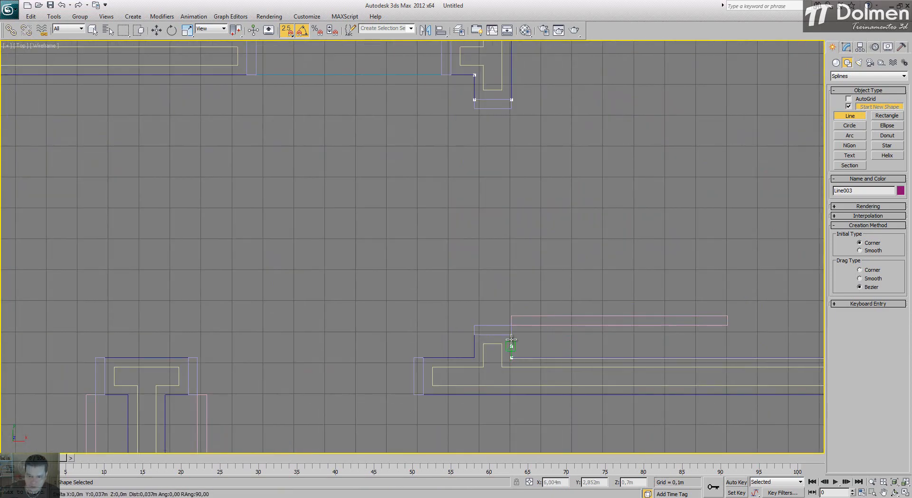
{"action": "left_click", "coordinate": [511, 335]}
{"action": "left_click", "coordinate": [474, 336]}
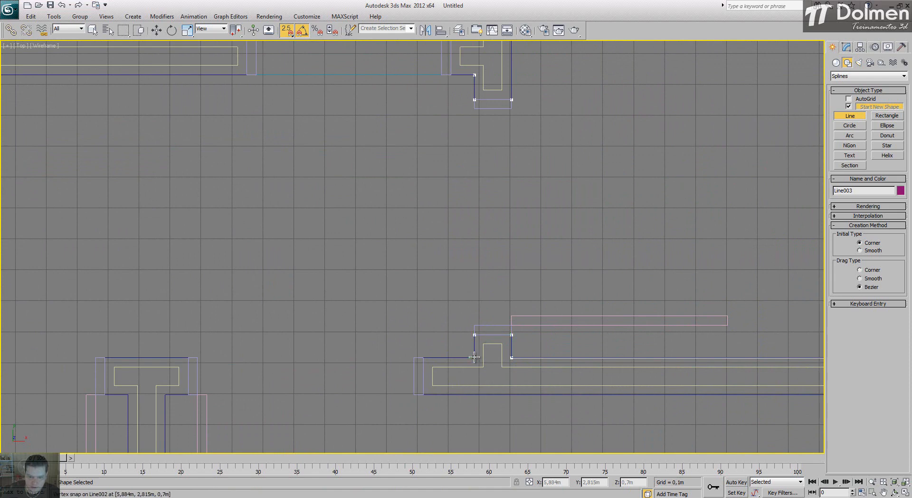
{"action": "left_click", "coordinate": [475, 357]}
{"action": "left_click", "coordinate": [424, 358]}
{"action": "left_click", "coordinate": [424, 394]}
Trace the floor outline below the dividing wall to the outer right wall, then along the lower bathroom's top wall to its outer upper-left corner
{"action": "scroll", "coordinate": [433, 293], "scroll_direction": "down", "scroll_amount": 4}
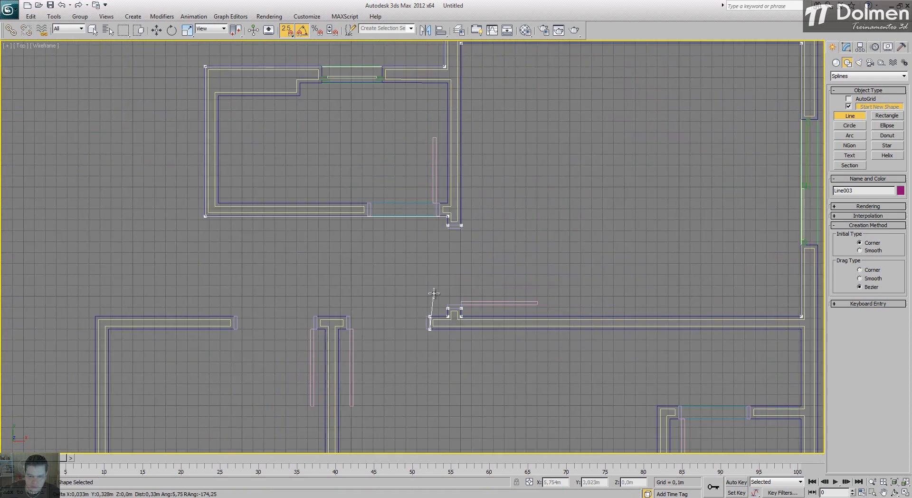
{"action": "left_click", "coordinate": [801, 329]}
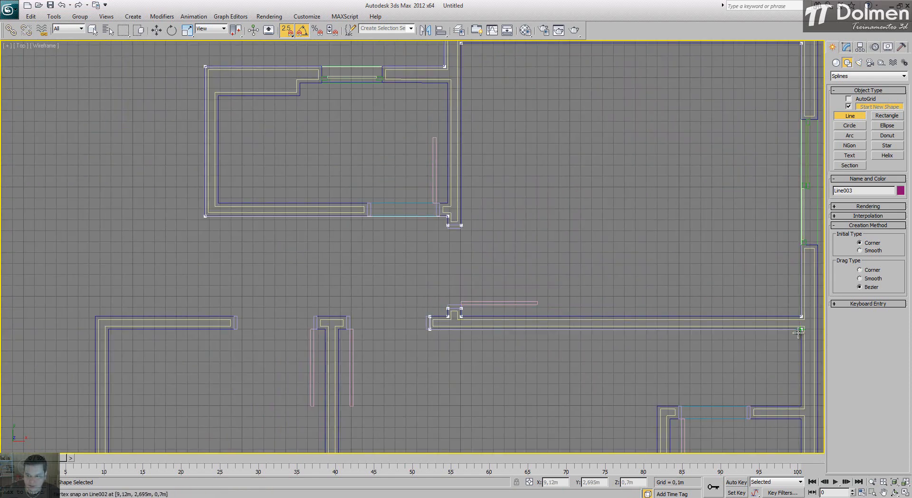
{"action": "left_click", "coordinate": [801, 406]}
{"action": "left_click", "coordinate": [658, 406]}
Trace the floor outline down the lower bathroom's left wall and along the lower-right bedroom's bottom wall to its lower-left corner
{"action": "scroll", "coordinate": [657, 406], "scroll_direction": "down", "scroll_amount": 5}
{"action": "scroll", "coordinate": [615, 304], "scroll_direction": "up", "scroll_amount": 4}
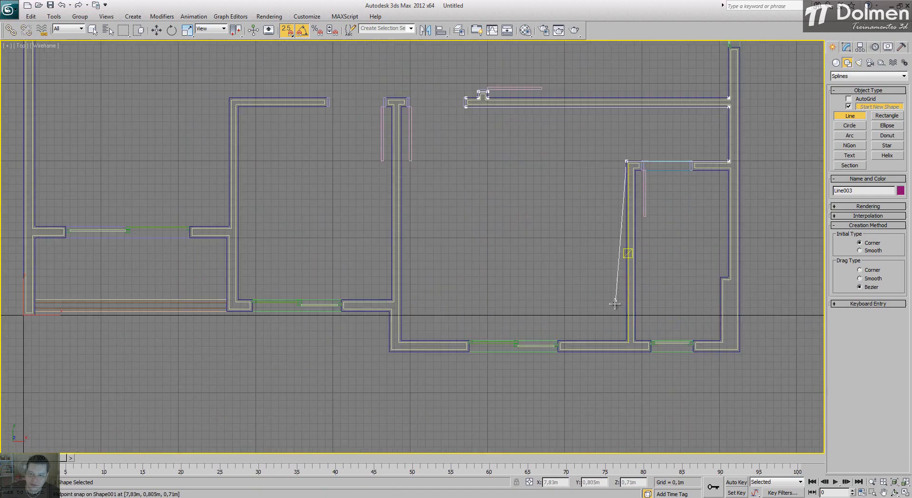
{"action": "scroll", "coordinate": [615, 304], "scroll_direction": "up", "scroll_amount": 4}
{"action": "left_click", "coordinate": [634, 357]}
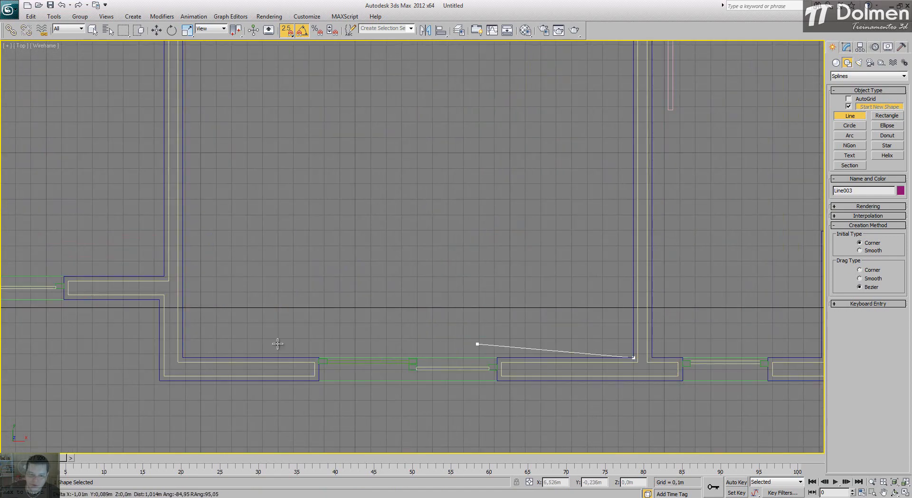
{"action": "left_click", "coordinate": [183, 356]}
Trace the floor outline up the wall between the two lower bedrooms and around its T-shaped upper end
{"action": "scroll", "coordinate": [183, 356], "scroll_direction": "down", "scroll_amount": 5}
{"action": "scroll", "coordinate": [285, 247], "scroll_direction": "up", "scroll_amount": 6}
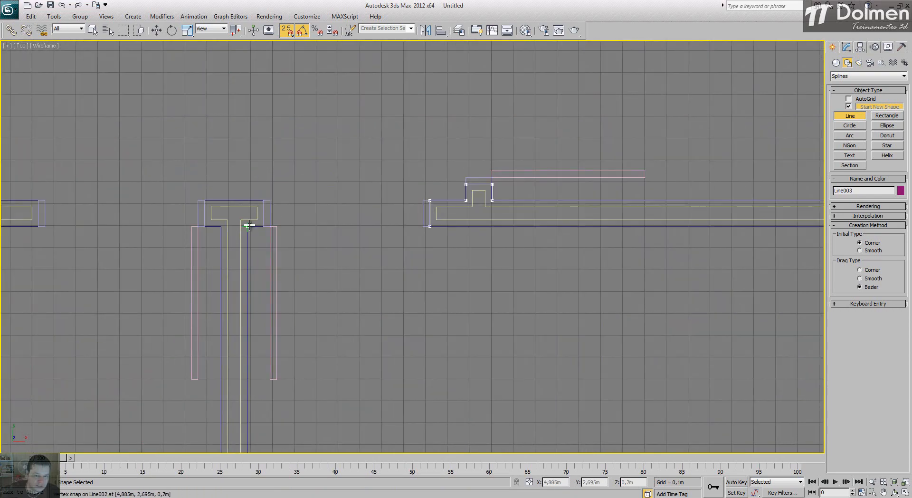
{"action": "left_click", "coordinate": [264, 226]}
{"action": "left_click", "coordinate": [263, 201]}
{"action": "left_click", "coordinate": [205, 200]}
{"action": "left_click", "coordinate": [205, 227]}
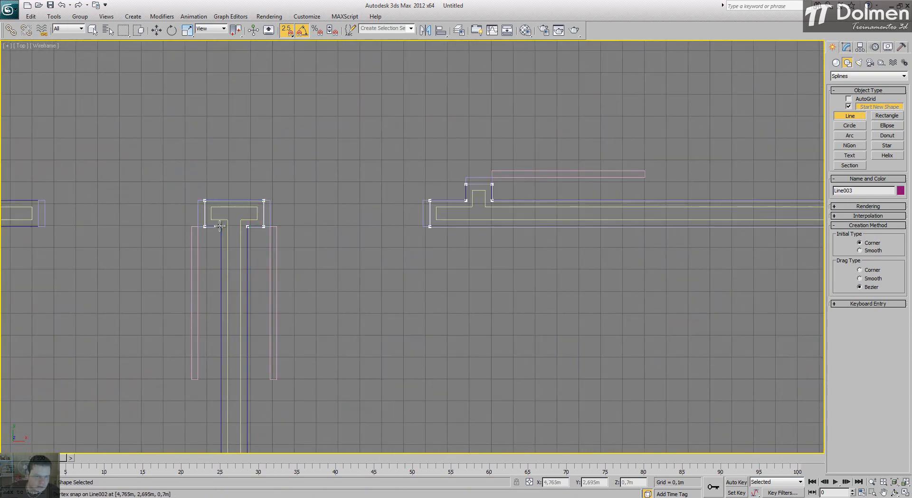
{"action": "left_click", "coordinate": [221, 227]}
Trace the floor outline down the lower-left bedroom's right wall and along its bottom wall to the lower-left corner
{"action": "scroll", "coordinate": [314, 134], "scroll_direction": "down", "scroll_amount": 3}
{"action": "scroll", "coordinate": [276, 337], "scroll_direction": "up", "scroll_amount": 2}
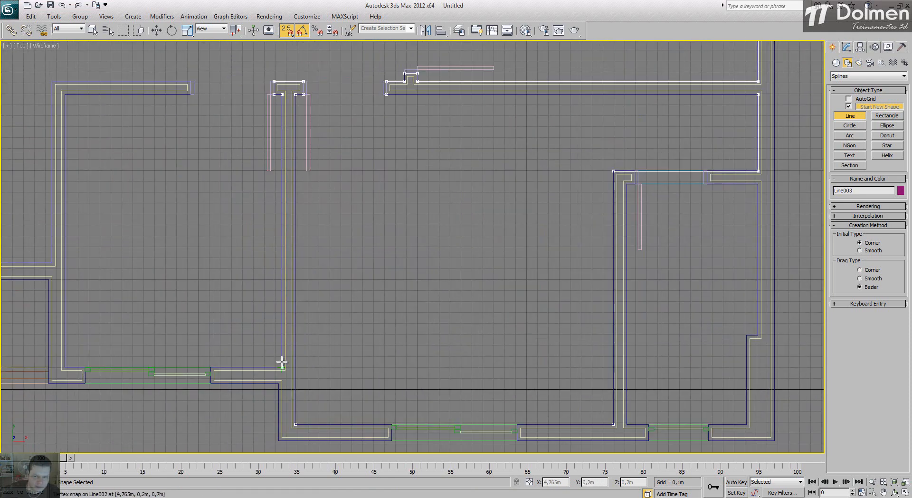
{"action": "left_click", "coordinate": [279, 358]}
{"action": "left_click", "coordinate": [64, 367]}
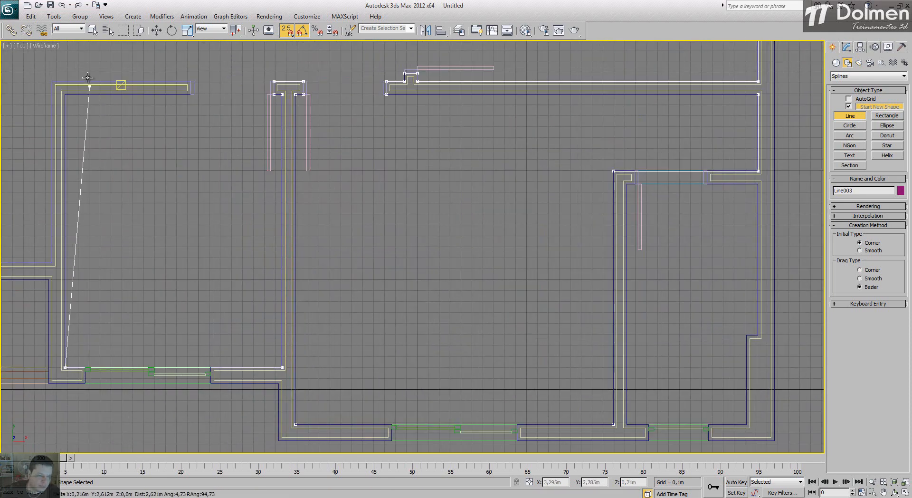
Continue the floor outline around the upper wall of the bedroom beside the balcony, snapping to the wall's corner vertices
{"action": "left_click", "coordinate": [67, 97]}
{"action": "scroll", "coordinate": [192, 76], "scroll_direction": "up", "scroll_amount": 4}
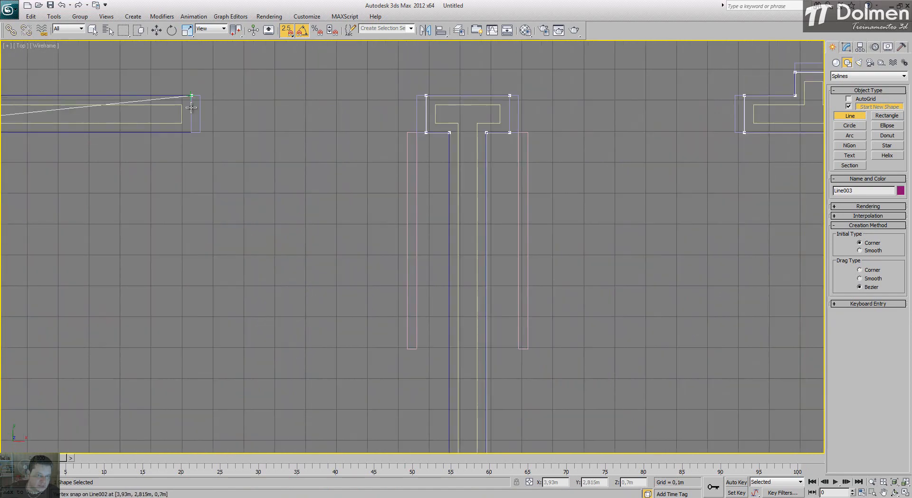
{"action": "left_click", "coordinate": [191, 98]}
{"action": "scroll", "coordinate": [191, 98], "scroll_direction": "down", "scroll_amount": 3}
{"action": "middle_click_drag", "start_coordinate": [191, 97], "coordinate": [332, 108]}
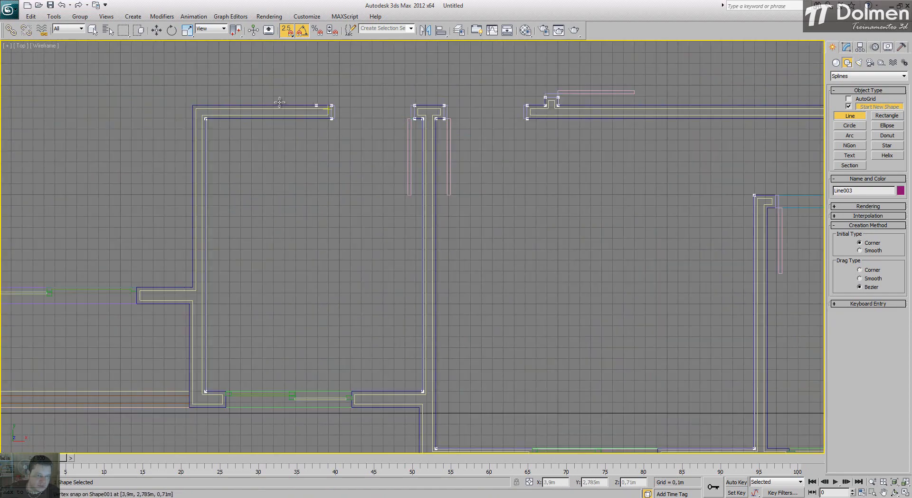
{"action": "left_click", "coordinate": [190, 105]}
Trace the floor outline along the sliding-door wall and up to the entrance door, closing the spline at its starting vertex
{"action": "scroll", "coordinate": [186, 351], "scroll_direction": "up", "scroll_amount": 1}
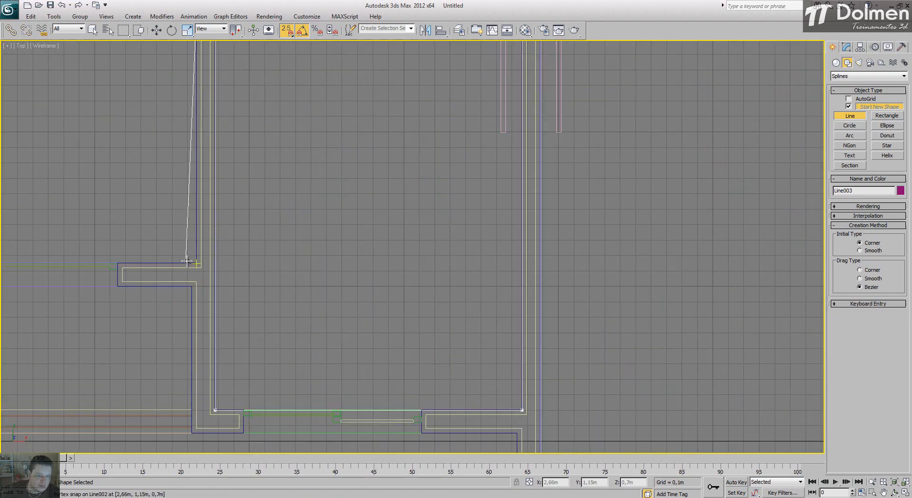
{"action": "scroll", "coordinate": [209, 253], "scroll_direction": "down", "scroll_amount": 3}
{"action": "scroll", "coordinate": [195, 247], "scroll_direction": "up", "scroll_amount": 3}
{"action": "left_click", "coordinate": [194, 248]}
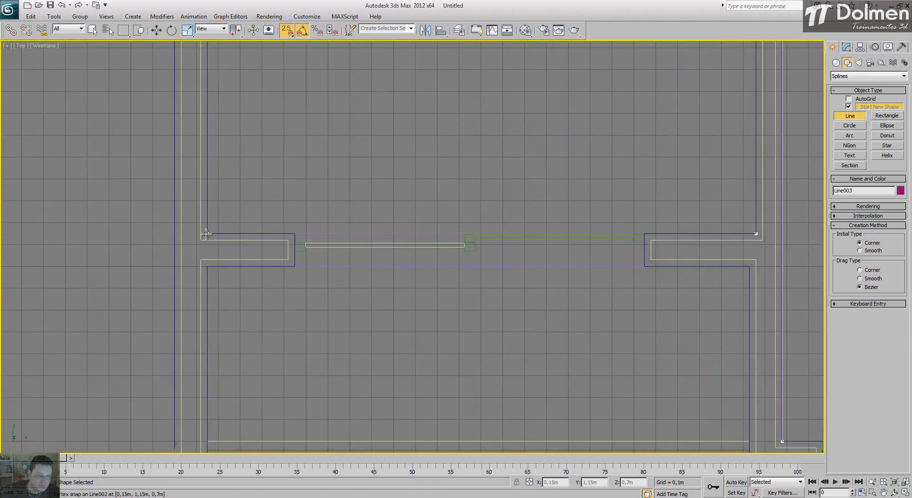
{"action": "scroll", "coordinate": [310, 310], "scroll_direction": "down", "scroll_amount": 4}
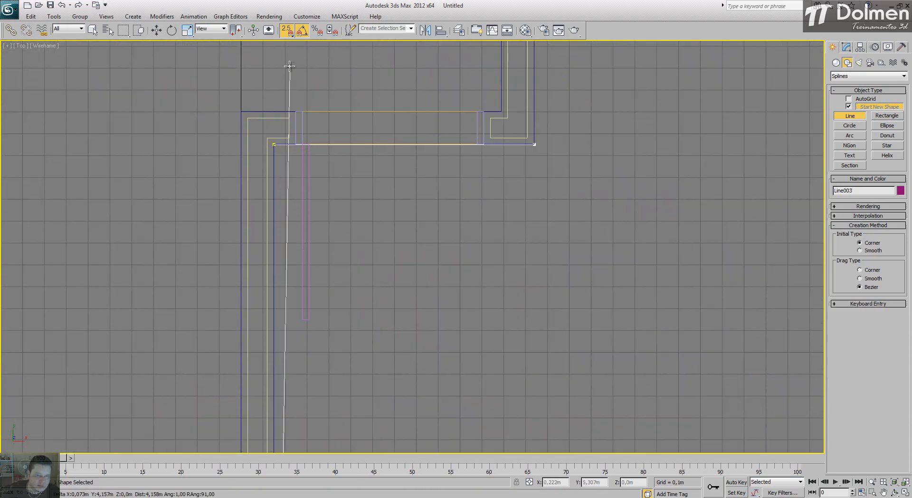
{"action": "right_click", "coordinate": [273, 141]}
{"action": "left_click", "coordinate": [273, 141]}
{"action": "left_click", "coordinate": [443, 280]}
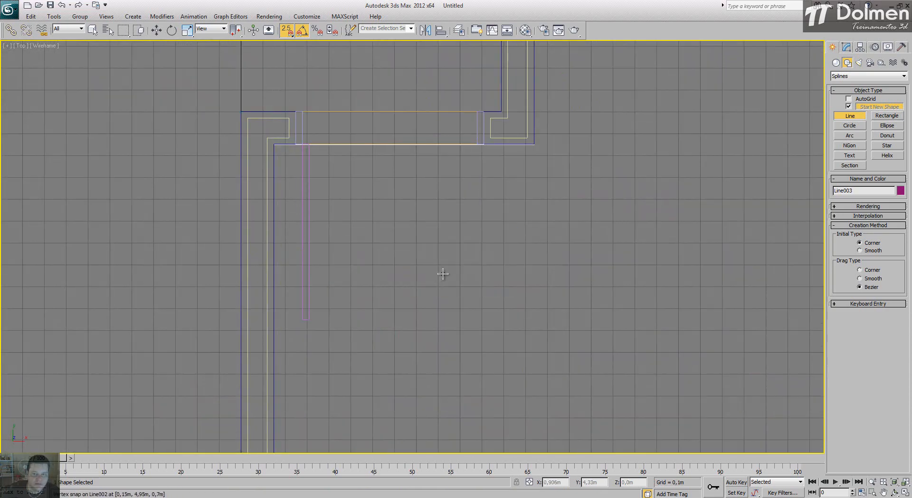
Extrude the closed floor outline by -0.02 m and show it in the four-viewport layout
{"action": "middle_click_drag", "start_coordinate": [533, 217], "coordinate": [235, 217]}
{"action": "scroll", "coordinate": [235, 218], "scroll_direction": "down", "scroll_amount": 4}
{"action": "middle_click_drag", "start_coordinate": [393, 210], "coordinate": [381, 152]}
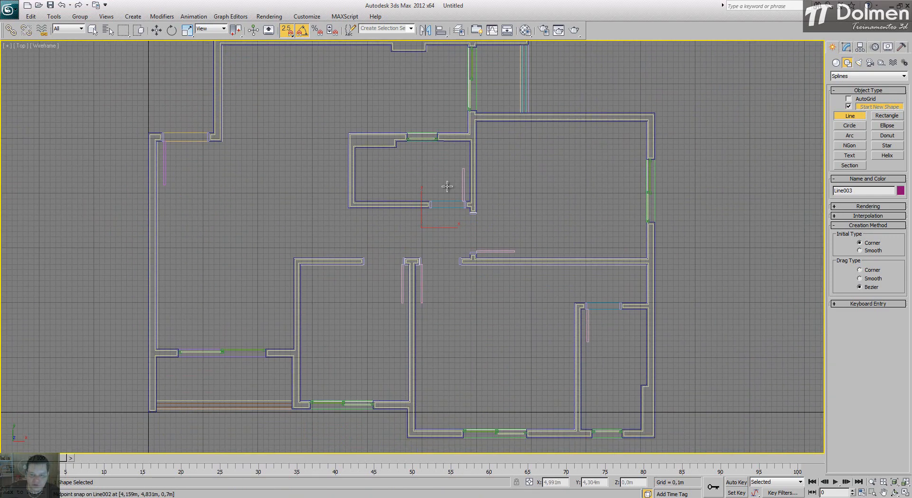
{"action": "left_click", "coordinate": [847, 47]}
{"action": "left_click", "coordinate": [864, 73]}
{"action": "key", "text": "e"}
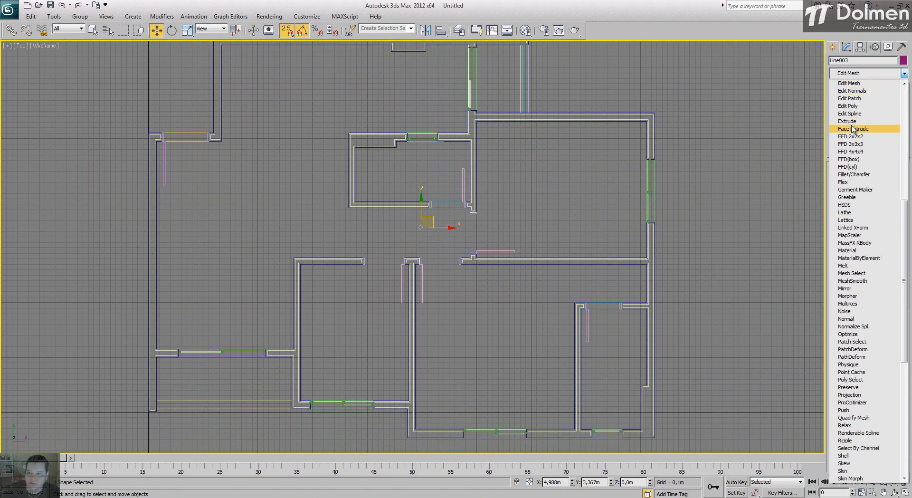
{"action": "left_click", "coordinate": [848, 121]}
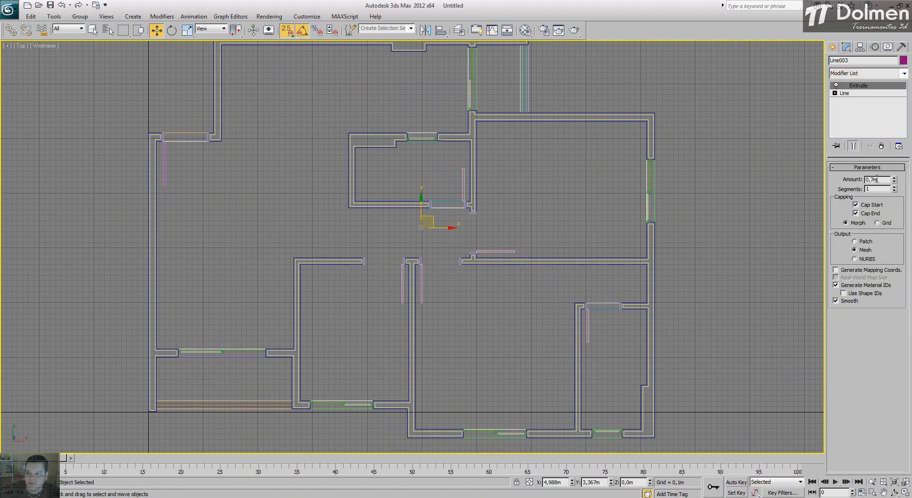
{"action": "key", "text": "BackSpace"}
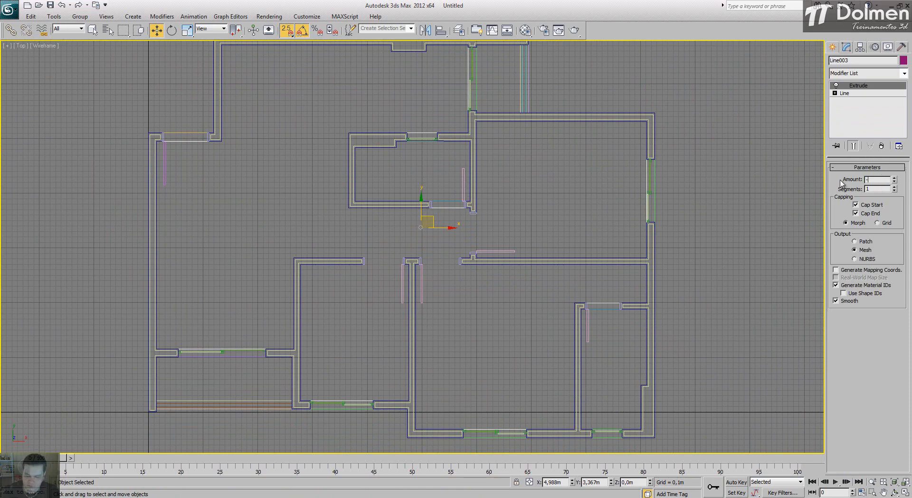
{"action": "key", "text": "Return"}
{"action": "left_click", "coordinate": [906, 492]}
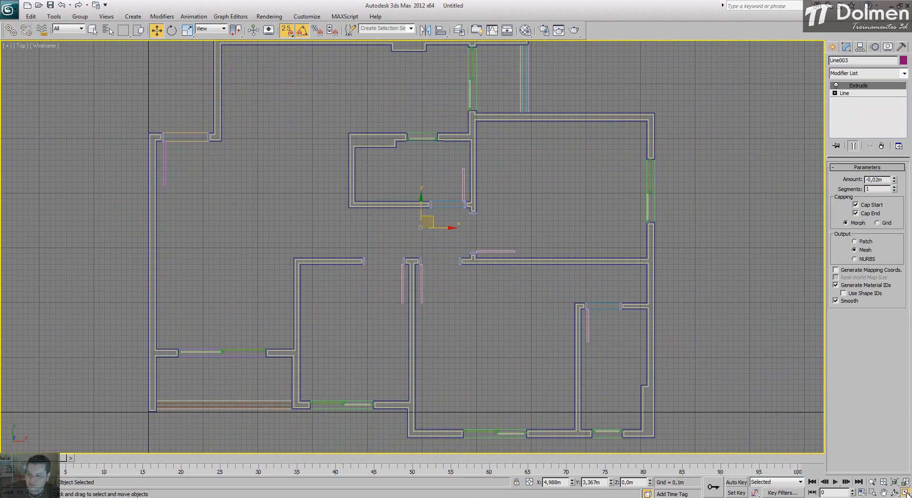
{"action": "middle_click_drag", "start_coordinate": [633, 389], "coordinate": [628, 391], "text": "alt"}
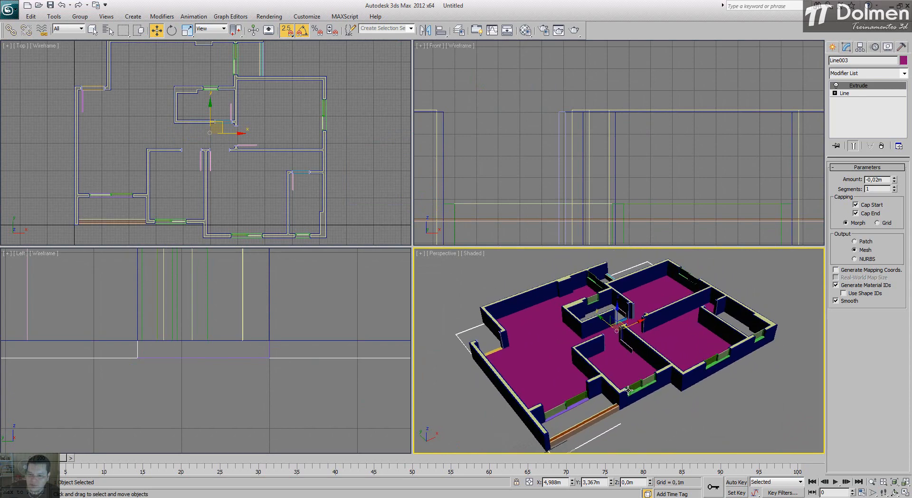
Create a box covering the balcony floor, about 0.8 m long and 2.48 m wide, with a height of -0.02 m
{"action": "scroll", "coordinate": [234, 136], "scroll_direction": "up", "scroll_amount": 6}
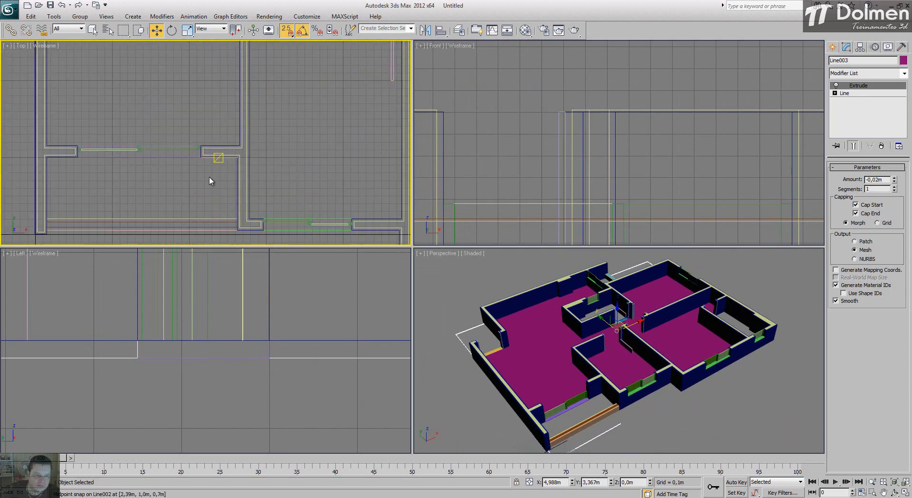
{"action": "left_click", "coordinate": [833, 47]}
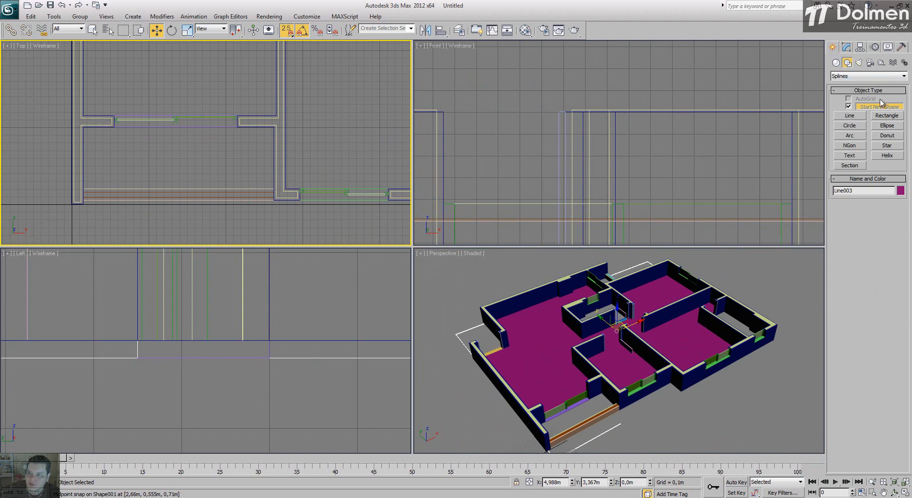
{"action": "left_click", "coordinate": [835, 63]}
{"action": "left_click", "coordinate": [850, 108]}
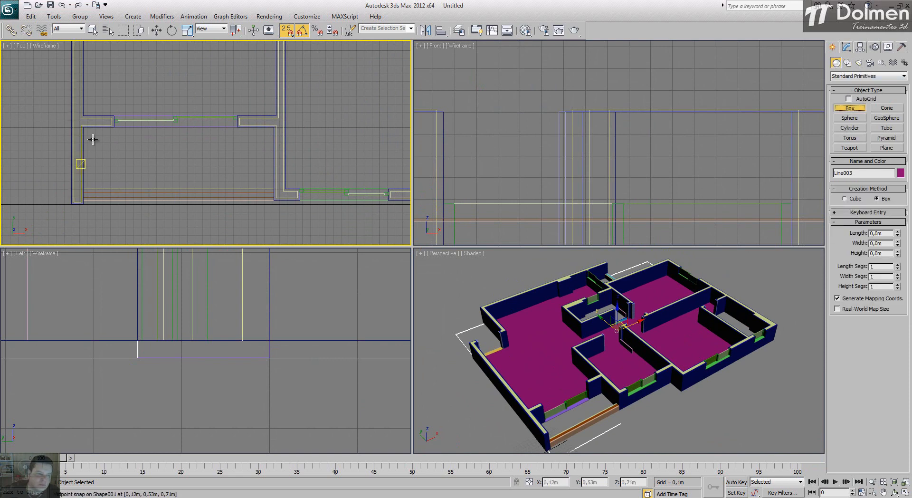
{"action": "left_click_drag", "start_coordinate": [86, 127], "coordinate": [274, 186]}
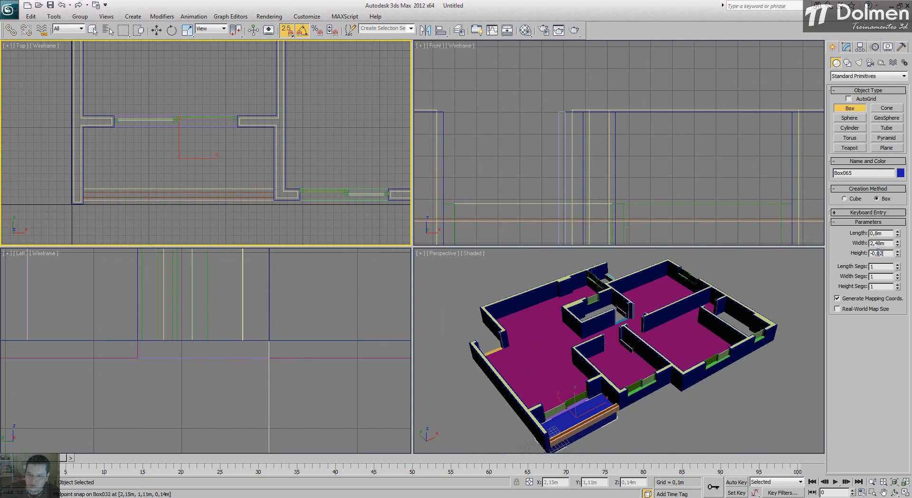
{"action": "key", "text": "Return"}
{"action": "right_click", "coordinate": [331, 101]}
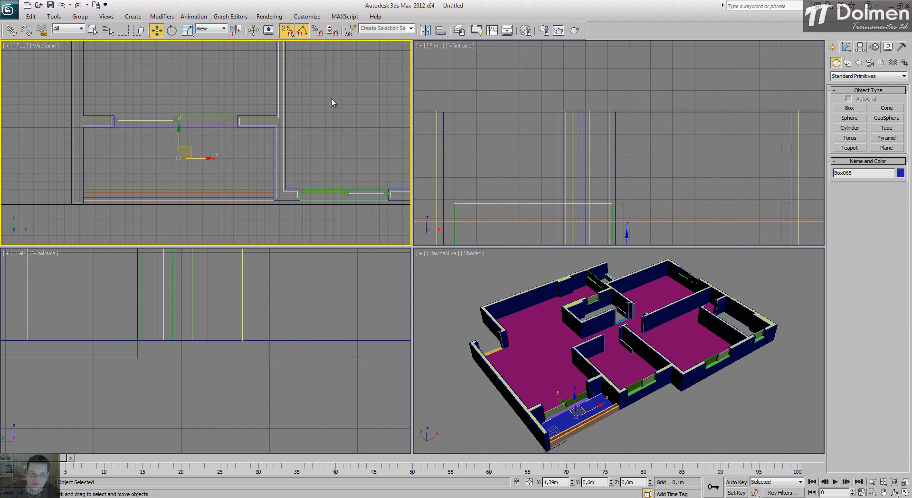
Examine the floor slabs from several angles in the maximized perspective view and turn snapping off
{"action": "scroll", "coordinate": [264, 152], "scroll_direction": "down", "scroll_amount": 8}
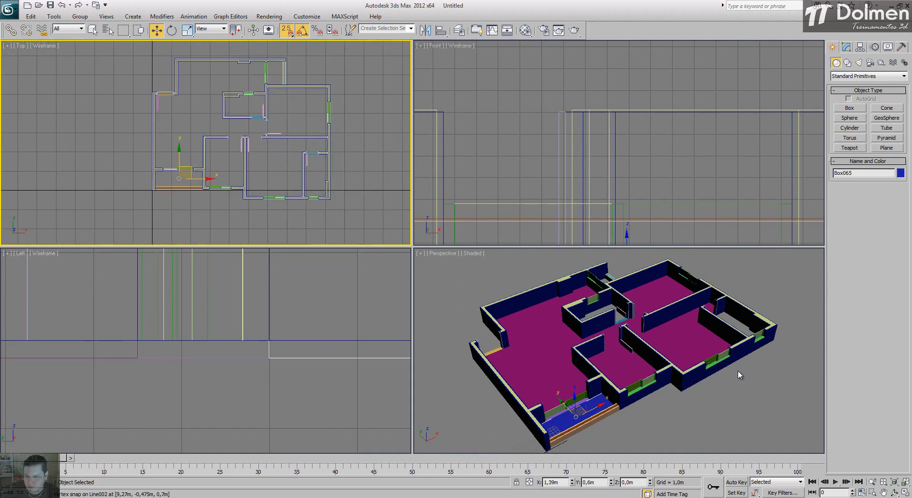
{"action": "scroll", "coordinate": [739, 375], "scroll_direction": "down", "scroll_amount": 2}
{"action": "mouse_move", "coordinate": [674, 346]}
{"action": "middle_mouse_down", "text": "alt"}
{"action": "mouse_move", "coordinate": [667, 375]}
{"action": "mouse_move", "coordinate": [665, 349]}
{"action": "middle_mouse_up", "text": "alt"}
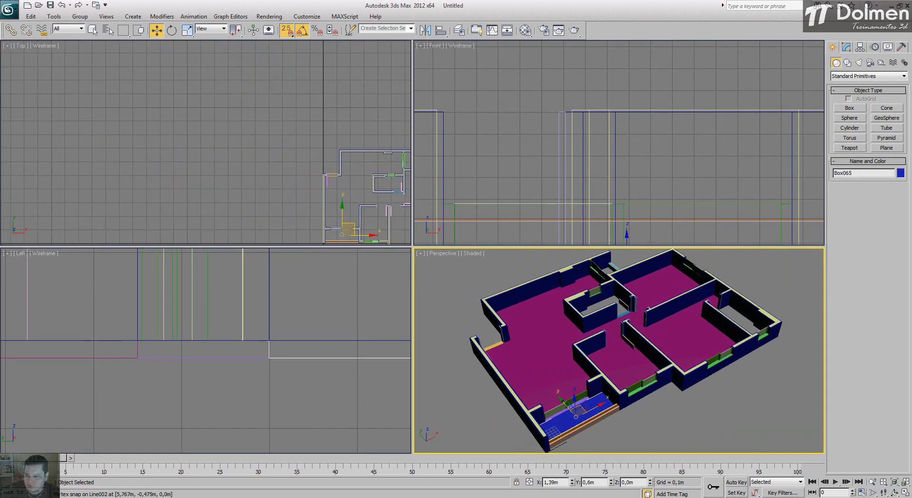
{"action": "key", "text": "alt+w"}
{"action": "middle_click_drag", "start_coordinate": [470, 204], "coordinate": [412, 245]}
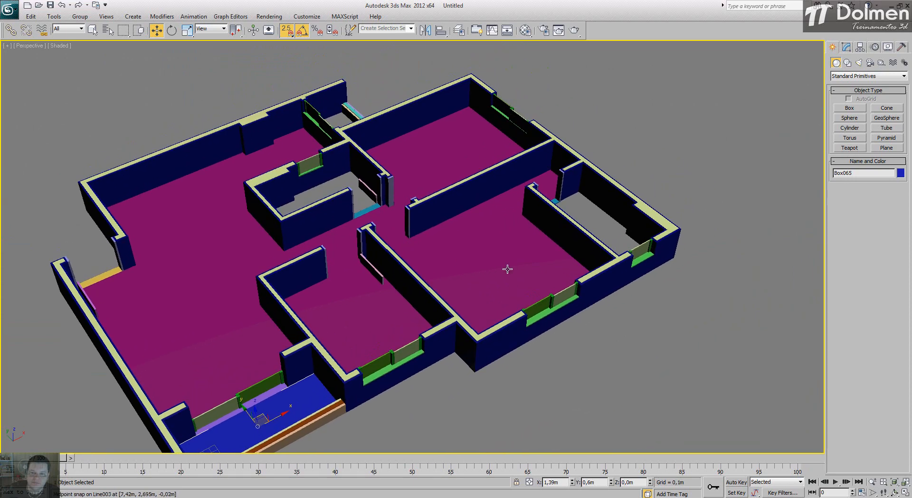
{"action": "middle_click_drag", "start_coordinate": [507, 269], "coordinate": [560, 174], "text": "alt"}
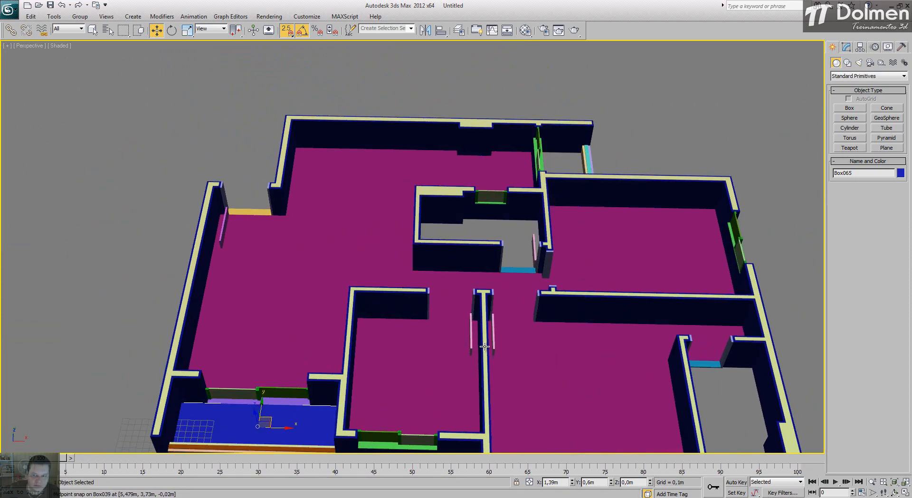
{"action": "middle_click_drag", "start_coordinate": [541, 304], "coordinate": [555, 223]}
{"action": "key", "text": "s"}
{"action": "key", "text": "alt+w"}
Create a new current layer named Piso02 in the layer manager
{"action": "right_click", "coordinate": [332, 167]}
{"action": "left_click", "coordinate": [459, 30]}
{"action": "left_click", "coordinate": [105, 66]}
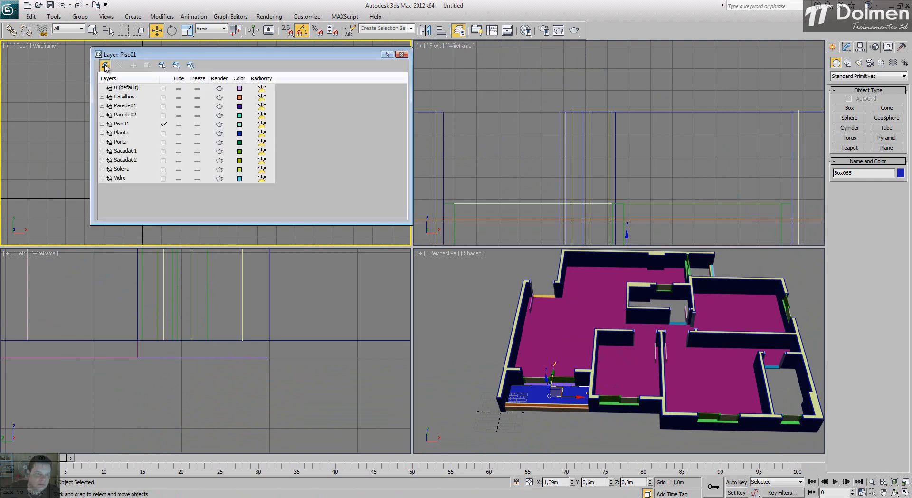
{"action": "left_click", "coordinate": [135, 106]}
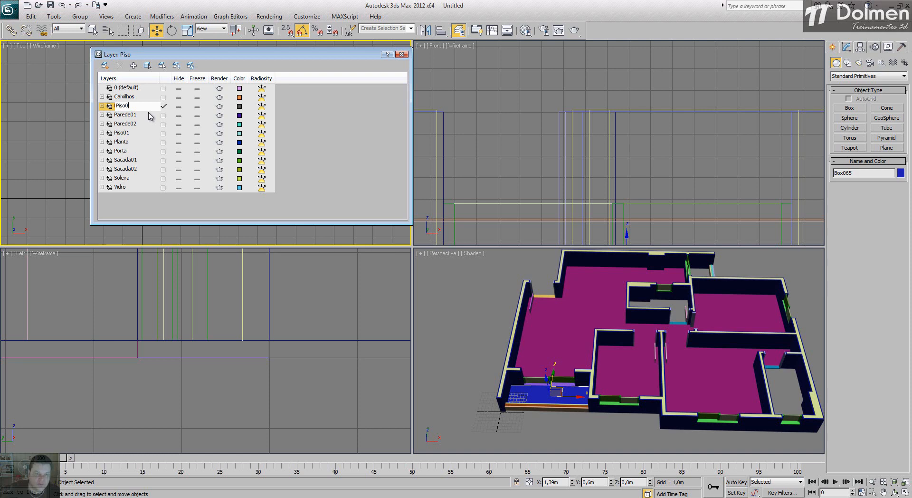
{"action": "key", "text": "Return"}
{"action": "left_click", "coordinate": [375, 86]}
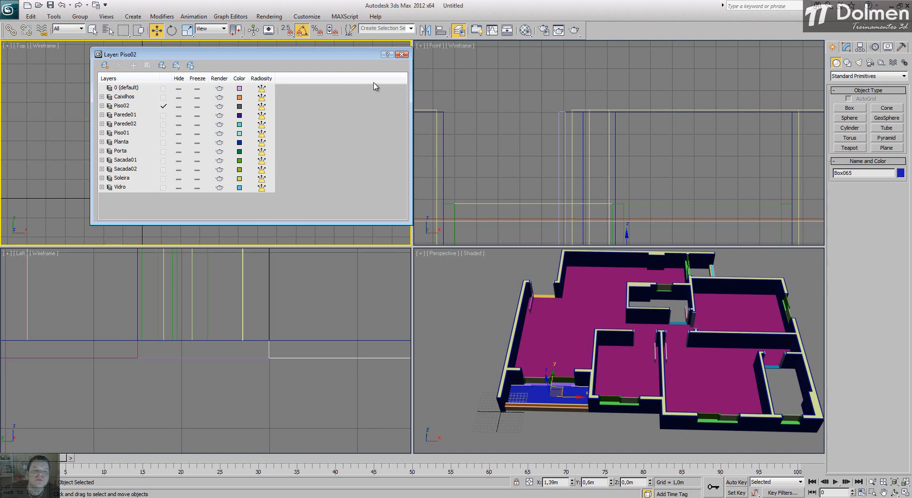
{"action": "left_click", "coordinate": [401, 55]}
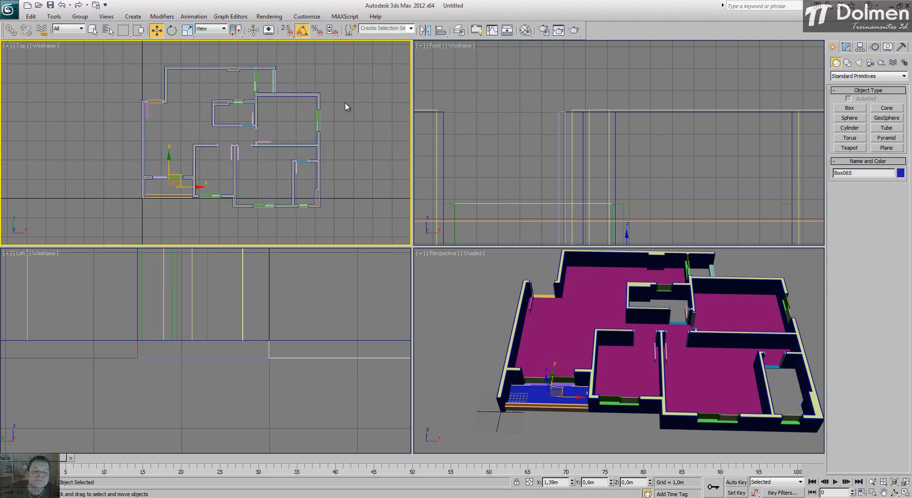
Trace a closed line with vertex snapping along the inner walls of the small lower-right room, following its wall jog
{"action": "scroll", "coordinate": [274, 152], "scroll_direction": "down", "scroll_amount": 2}
{"action": "left_click", "coordinate": [905, 493]}
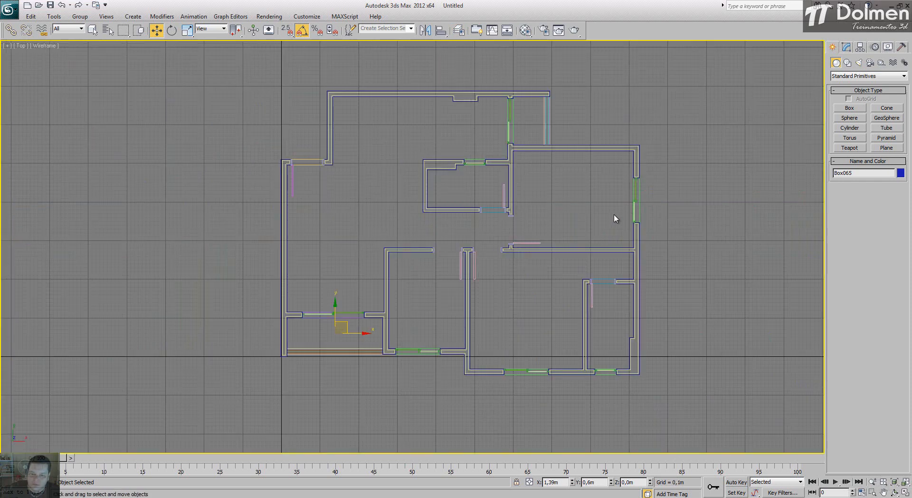
{"action": "scroll", "coordinate": [422, 177], "scroll_direction": "up", "scroll_amount": 8}
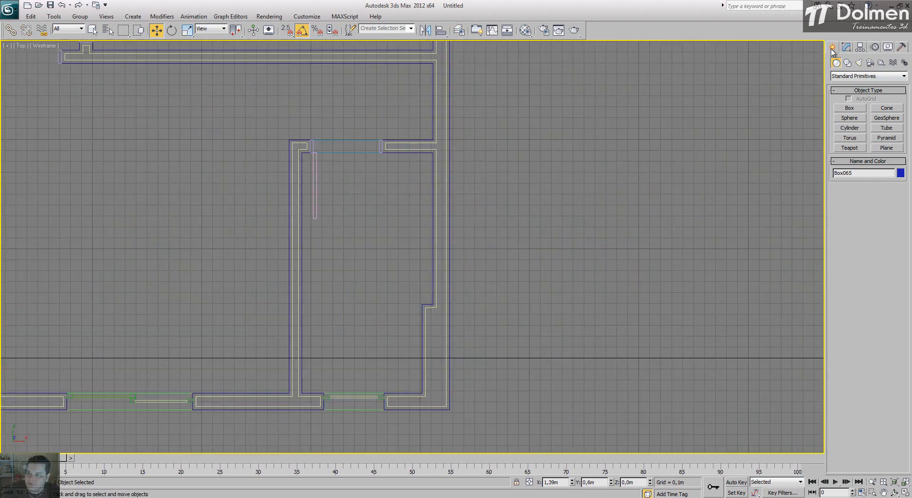
{"action": "left_click", "coordinate": [848, 62]}
{"action": "left_click", "coordinate": [850, 115]}
{"action": "key", "text": "s"}
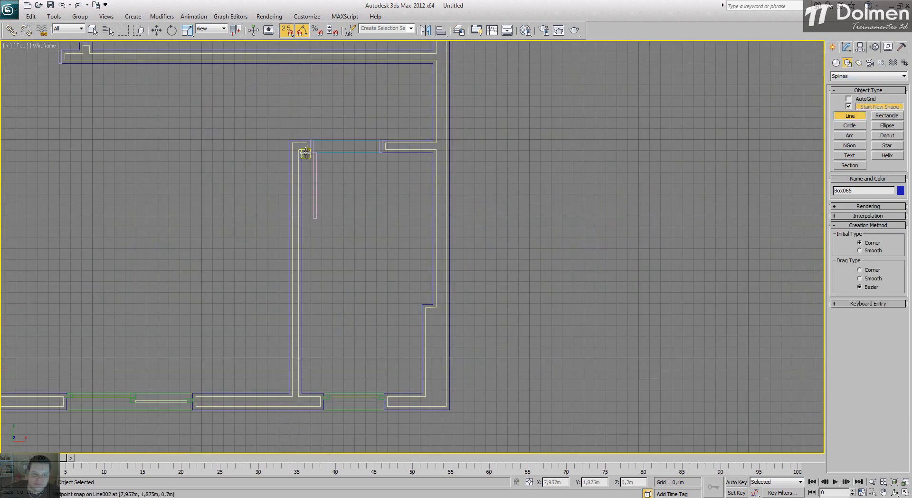
{"action": "left_click", "coordinate": [302, 152]}
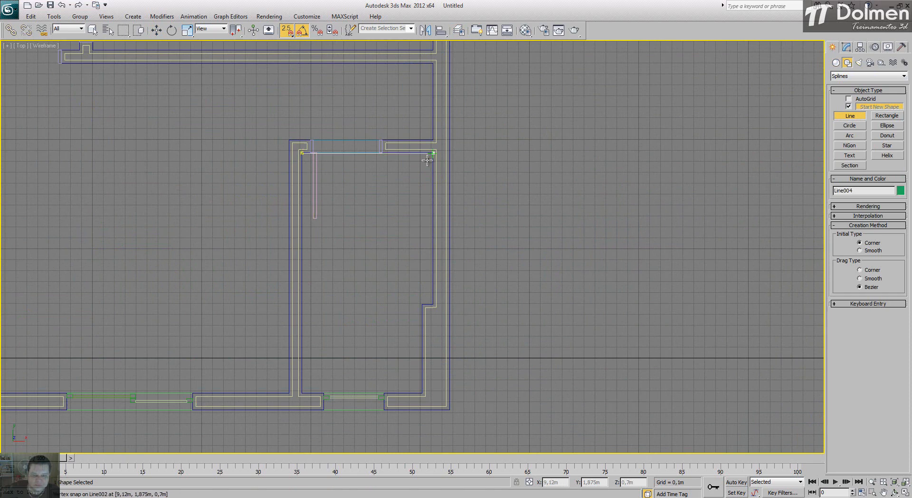
{"action": "left_click", "coordinate": [433, 152]}
{"action": "left_click", "coordinate": [433, 305]}
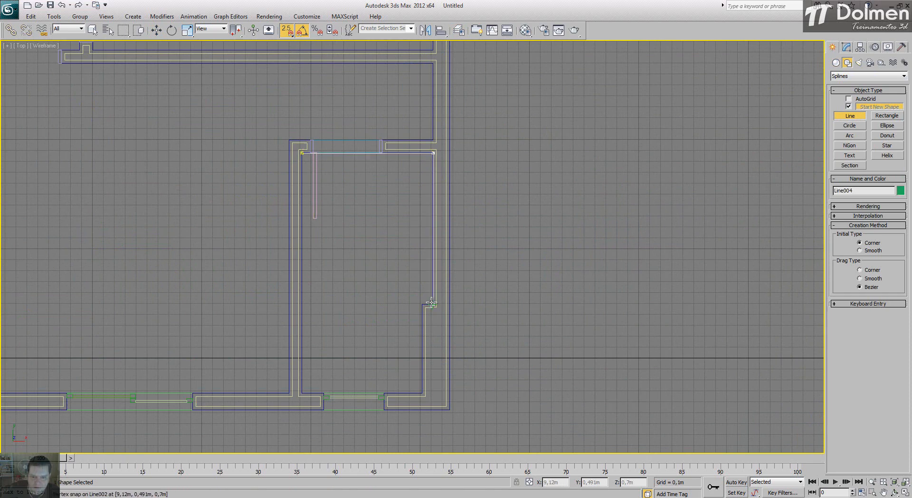
{"action": "left_click", "coordinate": [422, 304]}
{"action": "left_click", "coordinate": [423, 394]}
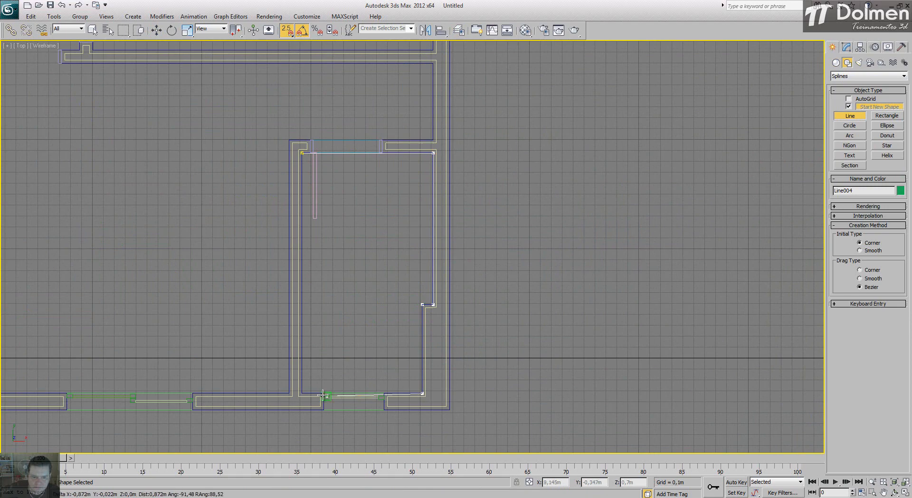
{"action": "left_click", "coordinate": [302, 393]}
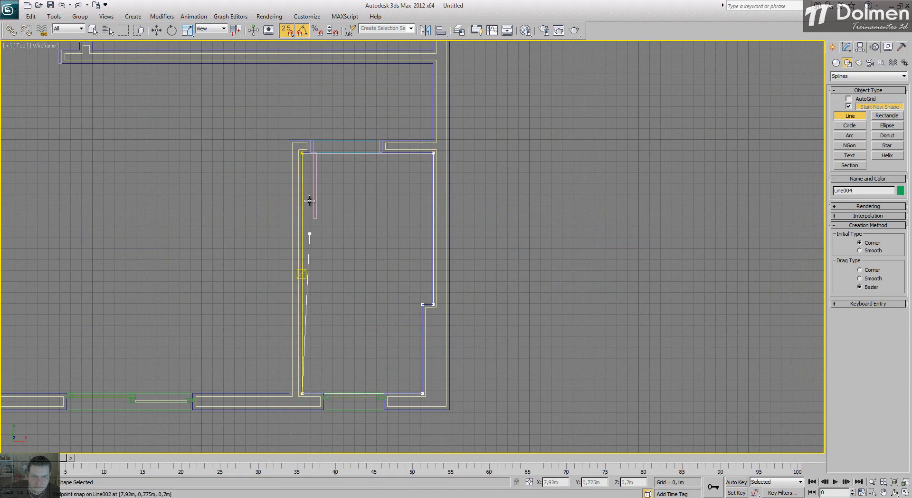
{"action": "left_click", "coordinate": [302, 153]}
{"action": "left_click", "coordinate": [440, 280]}
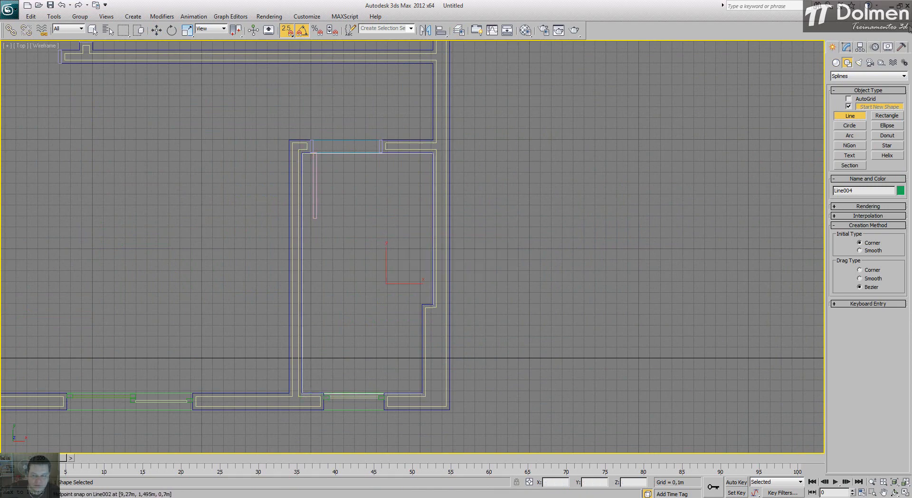
Apply an Extrude modifier to the closed outline of the small lower-right room
{"action": "left_click", "coordinate": [847, 46]}
{"action": "left_click", "coordinate": [863, 73]}
{"action": "key", "text": "e"}
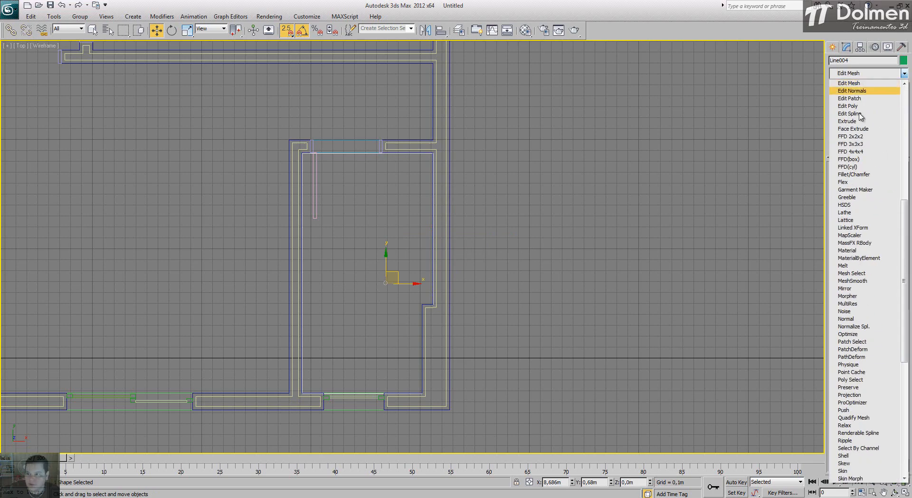
{"action": "left_click", "coordinate": [855, 121]}
Trace a closed line with vertex snapping along the inner walls of the small upper bathroom, following its wall jog
{"action": "middle_click_drag", "start_coordinate": [255, 188], "coordinate": [478, 340]}
{"action": "scroll", "coordinate": [478, 340], "scroll_direction": "down", "scroll_amount": 2}
{"action": "left_click", "coordinate": [832, 47]}
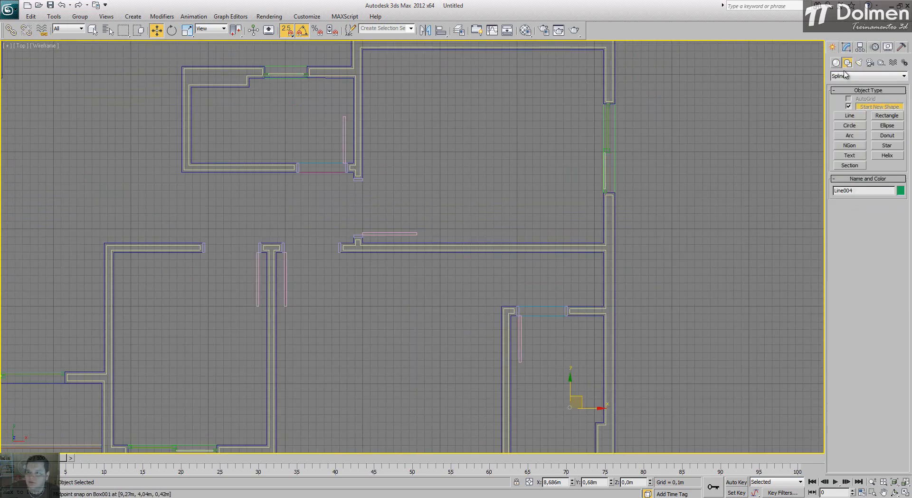
{"action": "left_click", "coordinate": [850, 115]}
{"action": "scroll", "coordinate": [252, 146], "scroll_direction": "up", "scroll_amount": 3}
{"action": "left_click", "coordinate": [198, 114]}
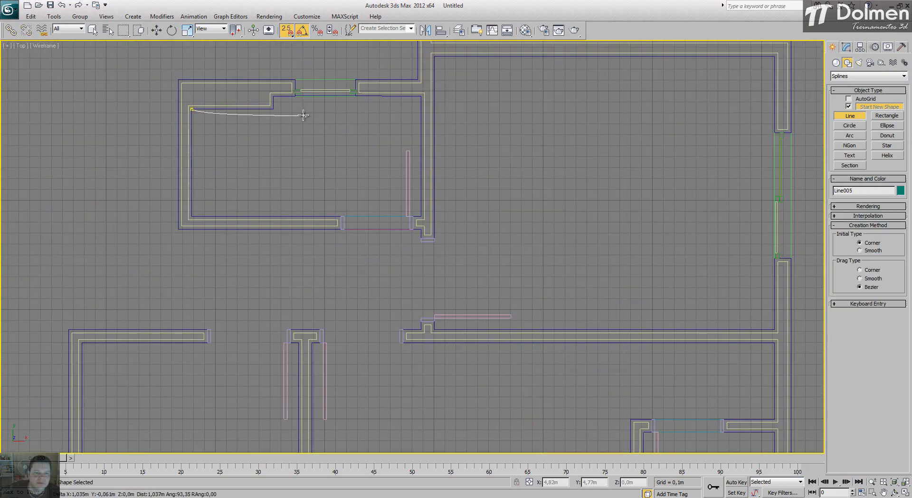
{"action": "right_click", "coordinate": [214, 129]}
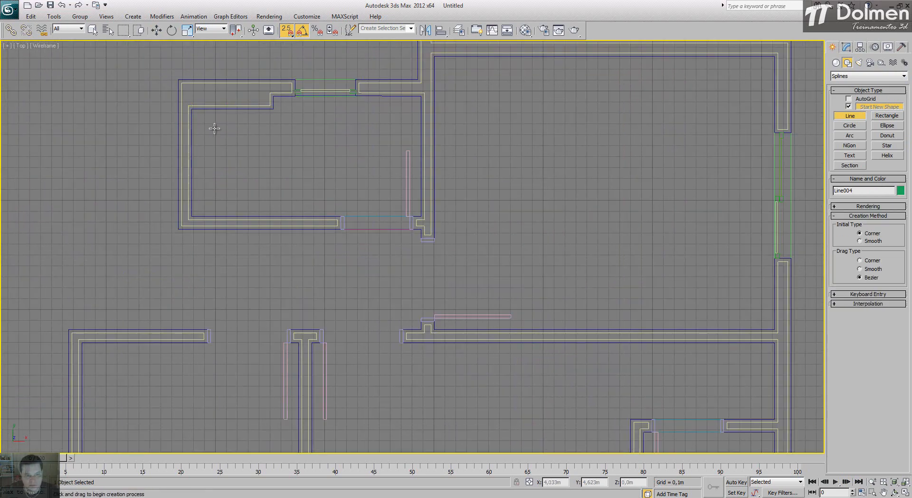
{"action": "left_click", "coordinate": [192, 110]}
{"action": "left_click", "coordinate": [274, 108]}
{"action": "left_click", "coordinate": [274, 96]}
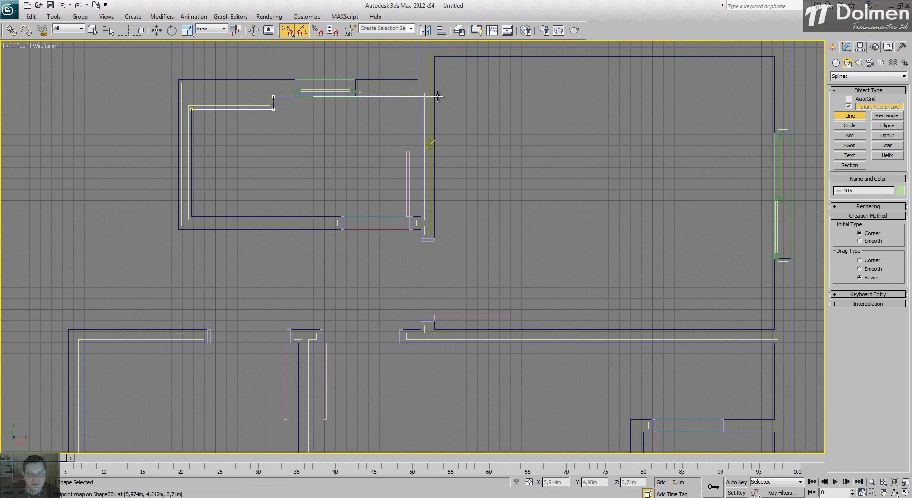
{"action": "left_click", "coordinate": [421, 217]}
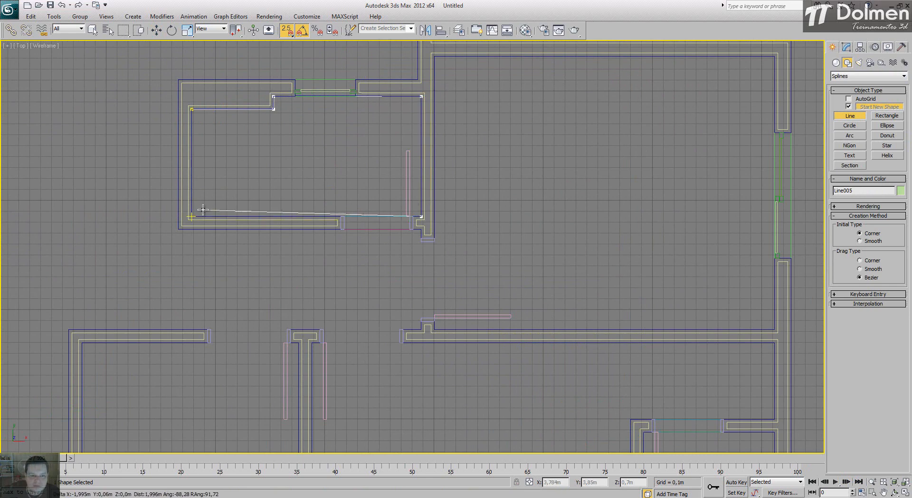
{"action": "left_click", "coordinate": [192, 217]}
{"action": "left_click", "coordinate": [191, 110]}
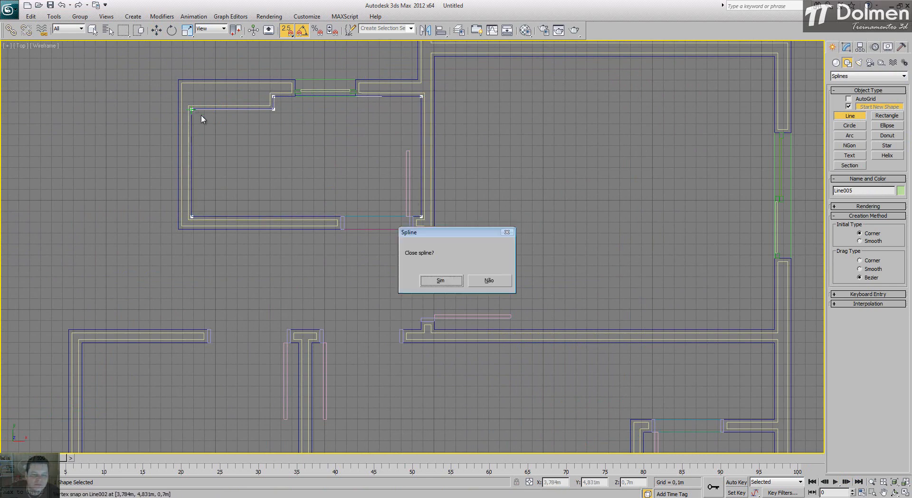
{"action": "left_click", "coordinate": [440, 281]}
Extrude the closed outline of the upper bathroom by -0.02 m and check the slab in the perspective view
{"action": "left_click", "coordinate": [847, 46]}
{"action": "left_click", "coordinate": [864, 74]}
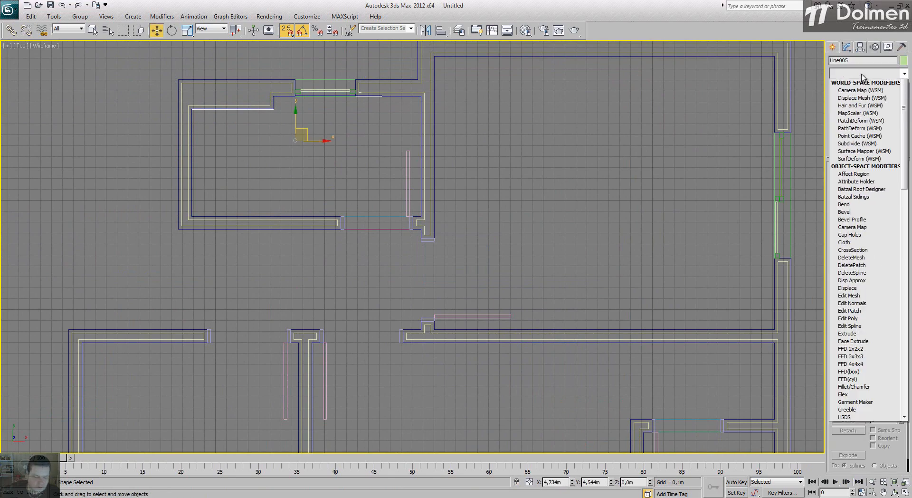
{"action": "key", "text": "e"}
{"action": "left_click", "coordinate": [854, 122]}
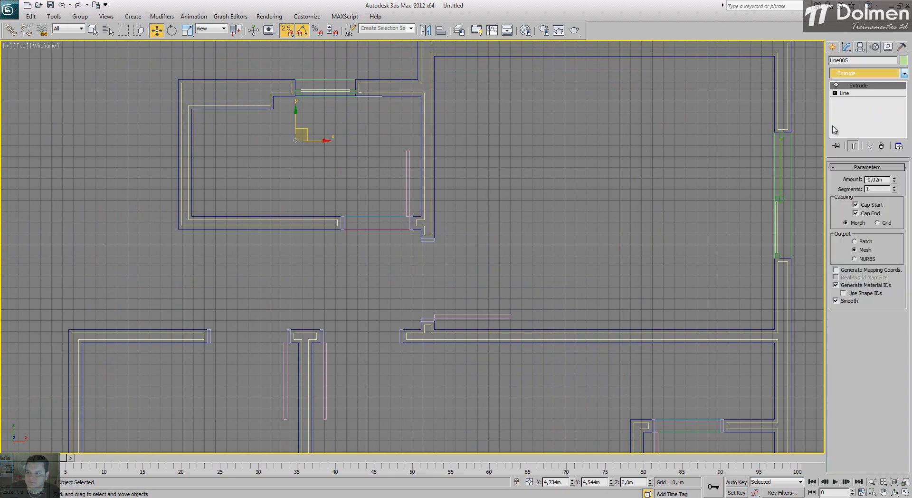
{"action": "left_click", "coordinate": [906, 493]}
{"action": "right_click", "coordinate": [651, 327]}
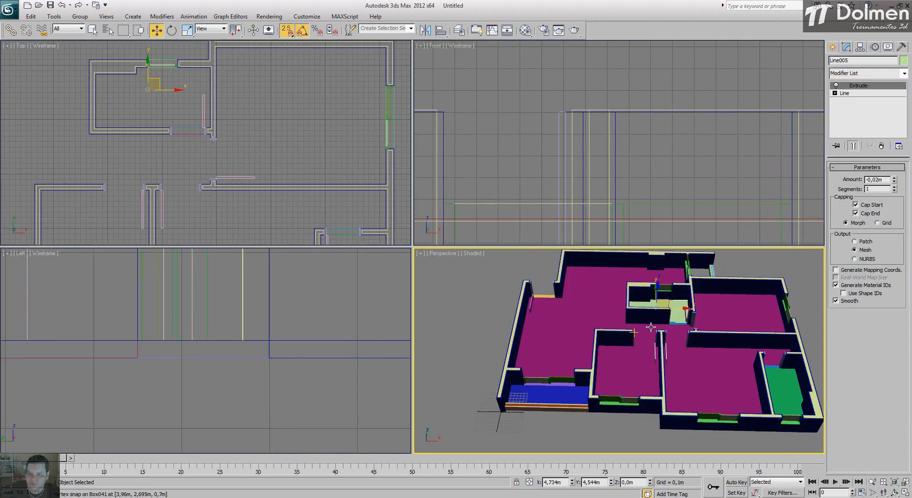
{"action": "middle_click_drag", "start_coordinate": [651, 327], "coordinate": [560, 341], "text": "alt"}
Create a new current layer named LajeTécnica in the layer manager
{"action": "scroll", "coordinate": [263, 213], "scroll_direction": "up", "scroll_amount": 5}
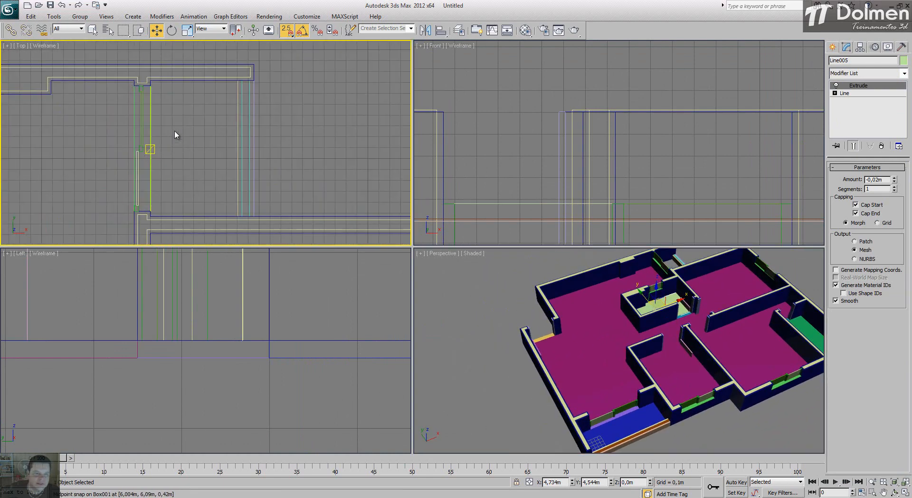
{"action": "middle_click_drag", "start_coordinate": [174, 130], "coordinate": [248, 126]}
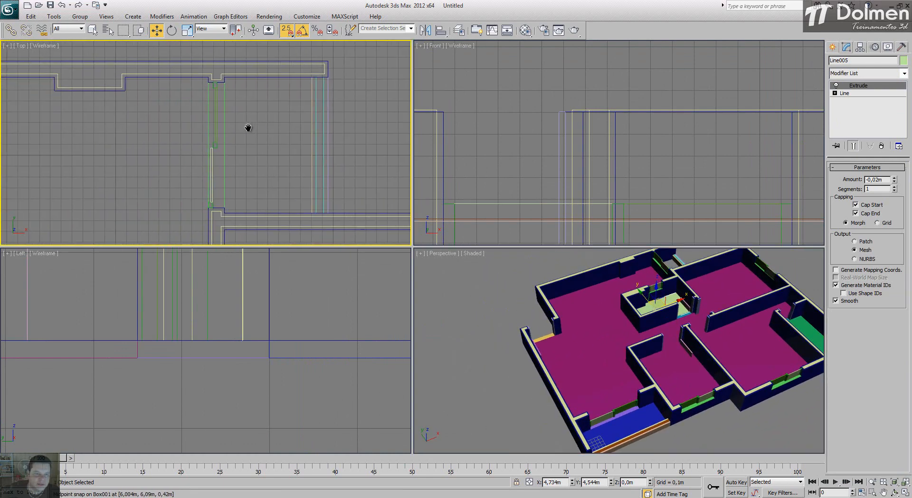
{"action": "left_click", "coordinate": [833, 46]}
{"action": "left_click", "coordinate": [458, 31]}
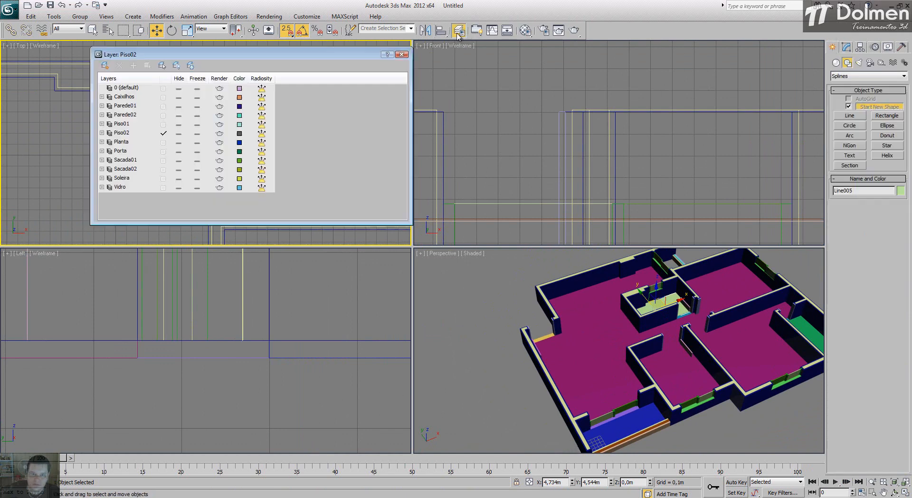
{"action": "left_click", "coordinate": [104, 65]}
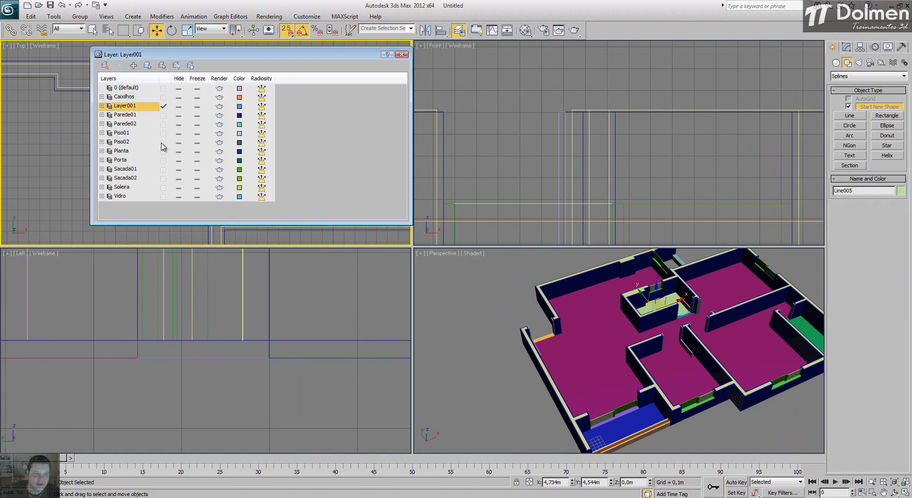
{"action": "left_click", "coordinate": [135, 107]}
{"action": "type", "text": "LajeTécnica"}
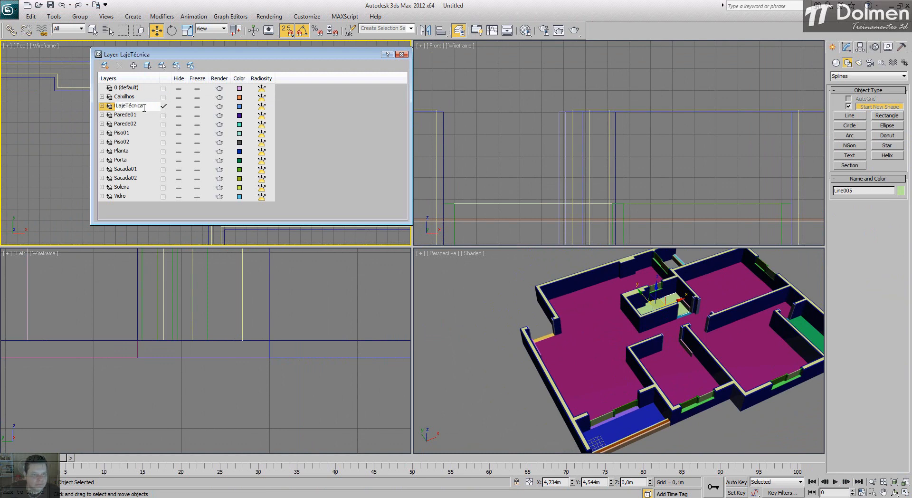
{"action": "left_click", "coordinate": [125, 125]}
{"action": "left_click", "coordinate": [129, 107]}
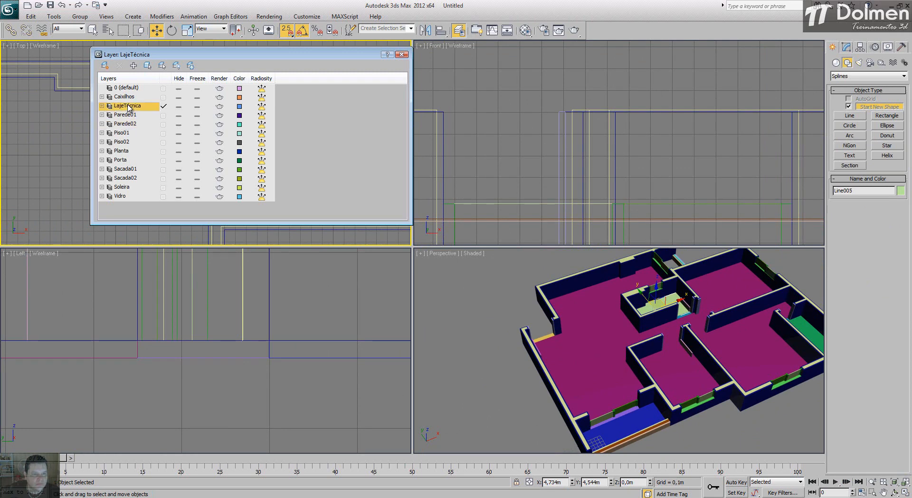
{"action": "left_click", "coordinate": [402, 54]}
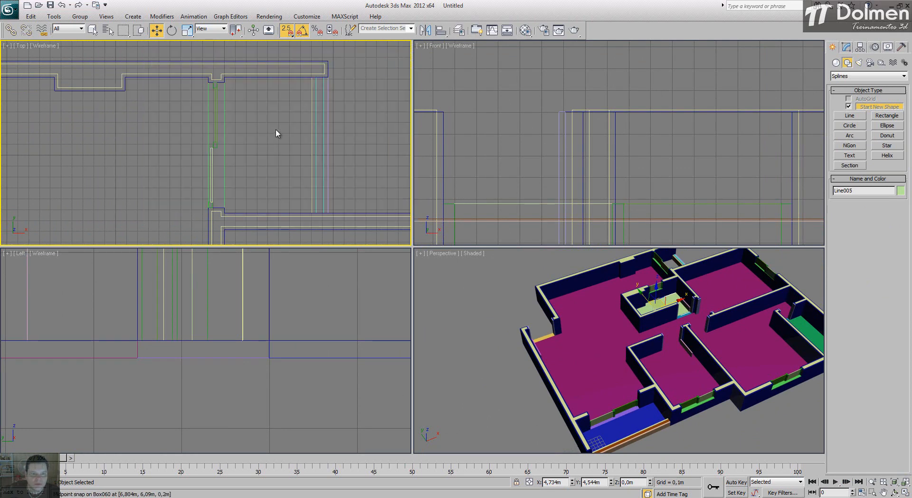
Draw a snapped box of 1.25 m by 0.8 m with a height of -0.02 m as the slab of the small area outside the kitchen window
{"action": "left_click", "coordinate": [836, 62]}
{"action": "left_click", "coordinate": [850, 108]}
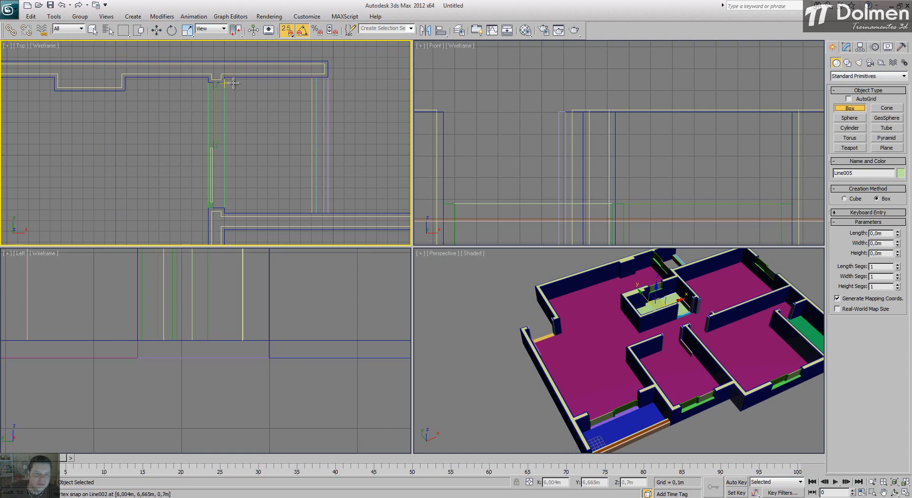
{"action": "left_click_drag", "start_coordinate": [225, 77], "coordinate": [312, 213]}
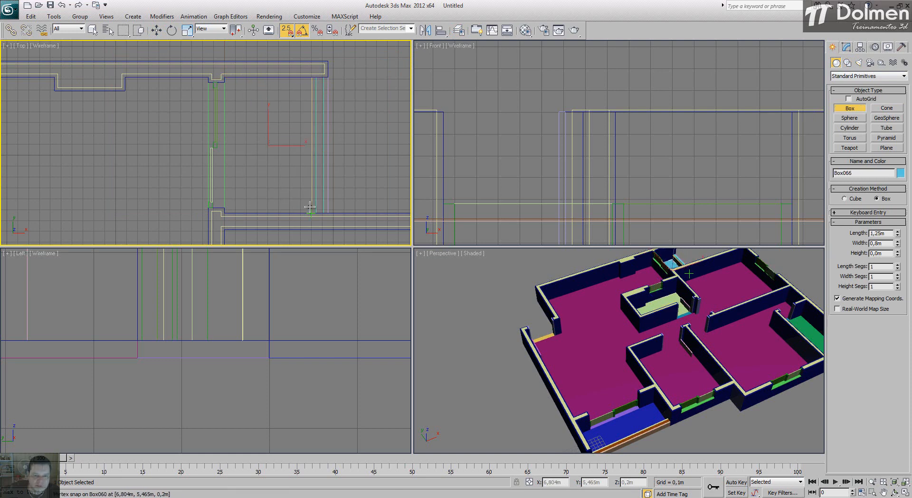
{"action": "left_click", "coordinate": [312, 212]}
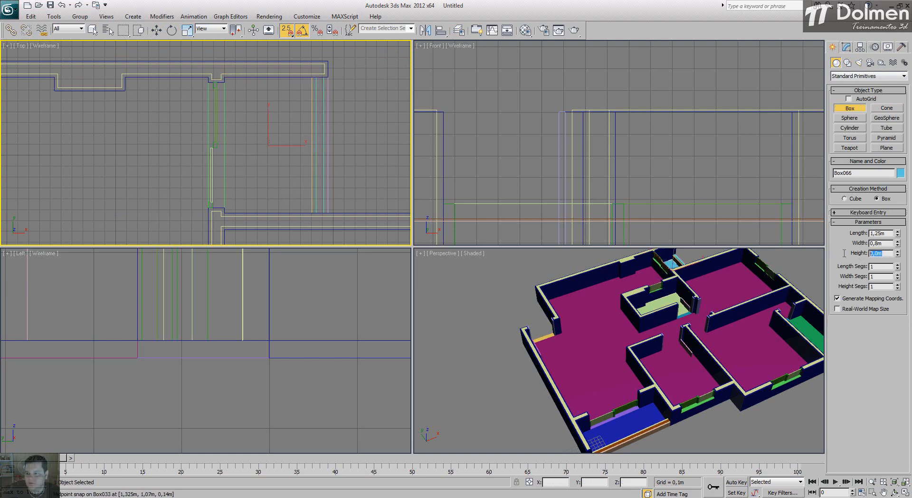
{"action": "key", "text": "Return"}
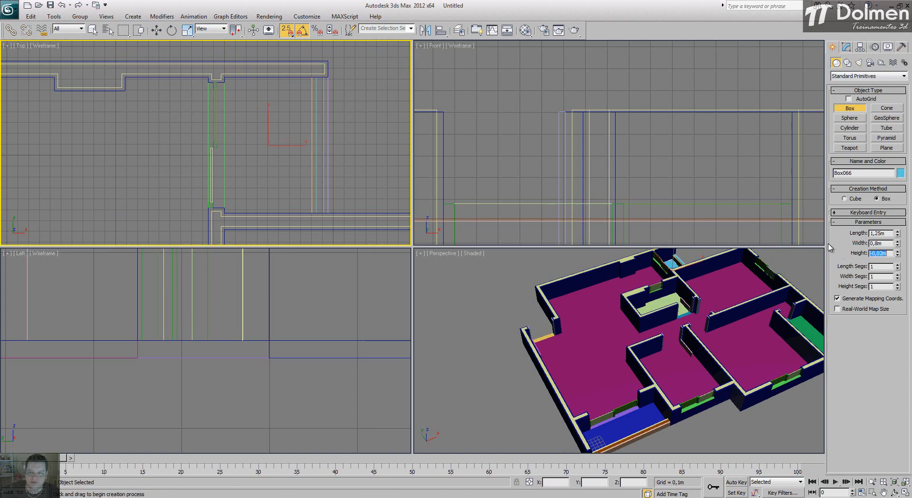
{"action": "right_click", "coordinate": [748, 295]}
{"action": "right_click", "coordinate": [737, 343]}
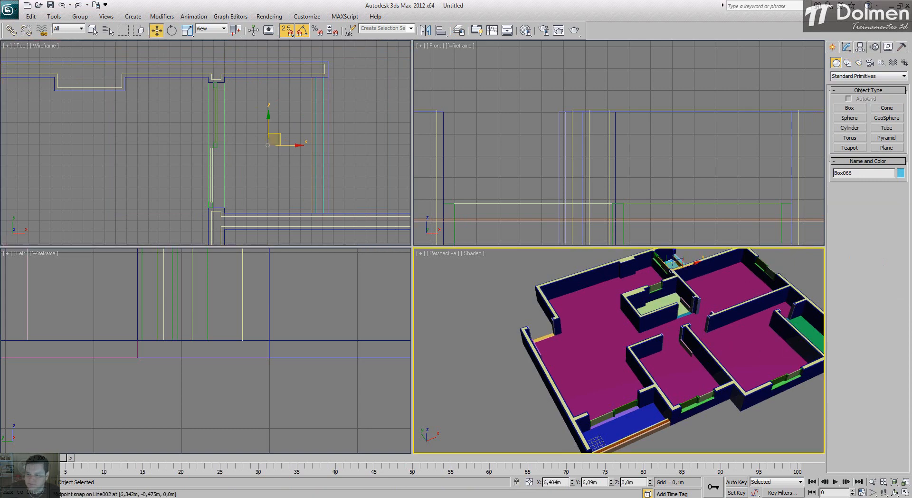
{"action": "left_click", "coordinate": [907, 493]}
{"action": "middle_click_drag", "start_coordinate": [532, 233], "coordinate": [483, 224], "text": "alt"}
{"action": "left_click", "coordinate": [905, 493]}
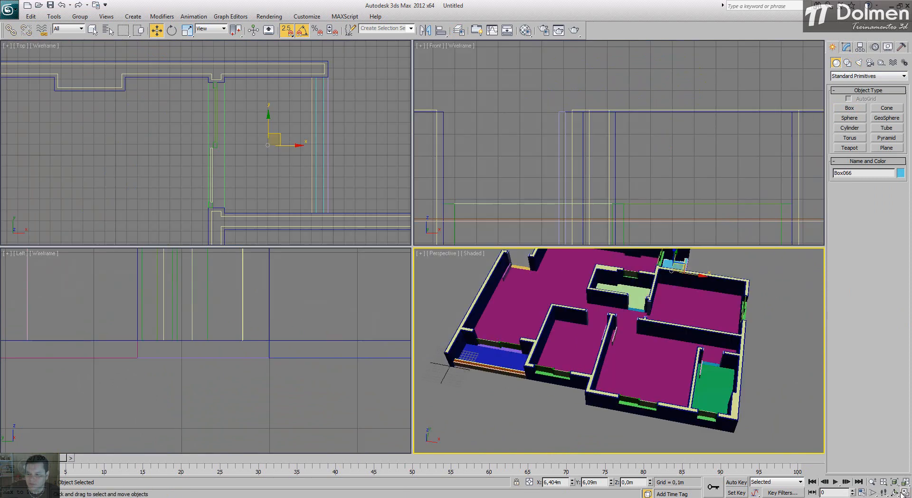
Unhide all objects to bring back the furnished floor plan and maximize the top view
{"action": "scroll", "coordinate": [367, 126], "scroll_direction": "down", "scroll_amount": 4}
{"action": "middle_click_drag", "start_coordinate": [369, 122], "coordinate": [241, 99]}
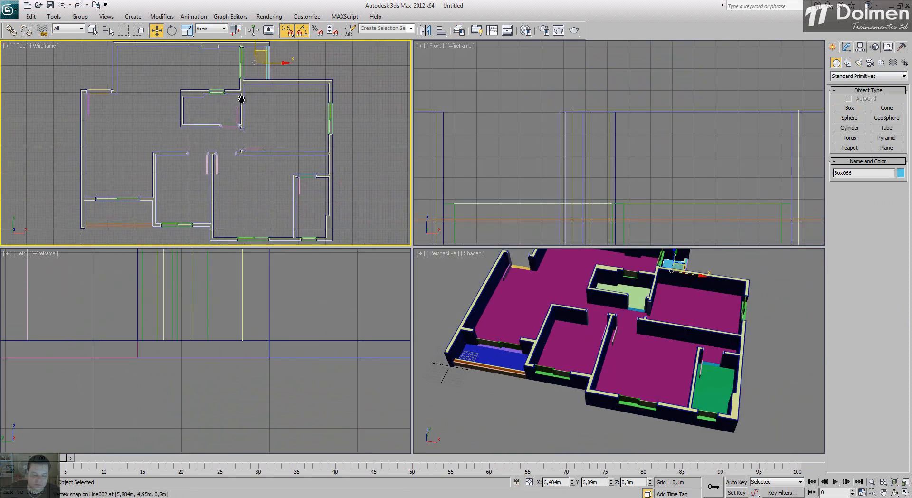
{"action": "right_click", "coordinate": [195, 110]}
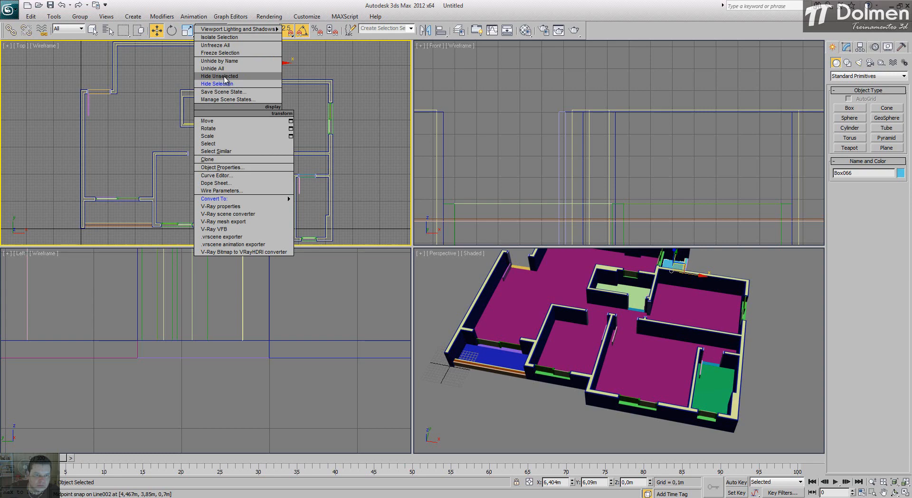
{"action": "left_click", "coordinate": [212, 68]}
{"action": "left_click", "coordinate": [906, 494]}
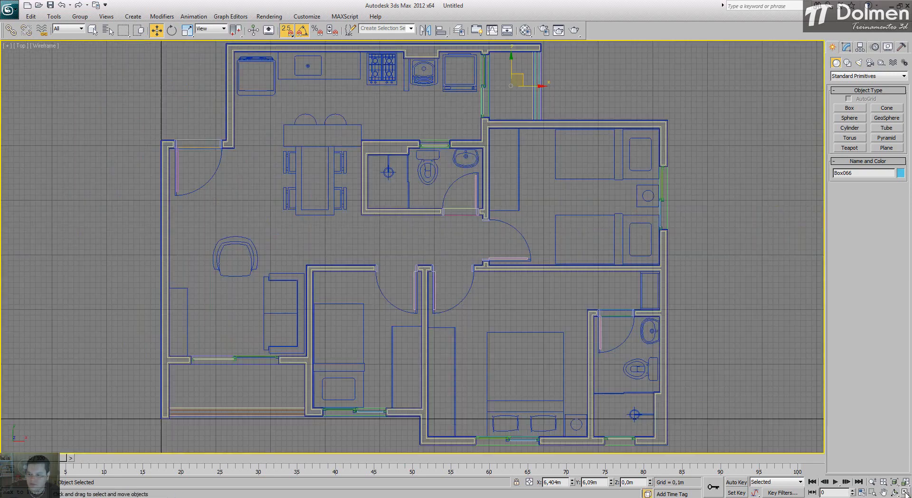
Examine the furnished floor plan across the kitchen, bathrooms, bedrooms and living room
{"action": "middle_click_drag", "start_coordinate": [369, 197], "coordinate": [368, 233]}
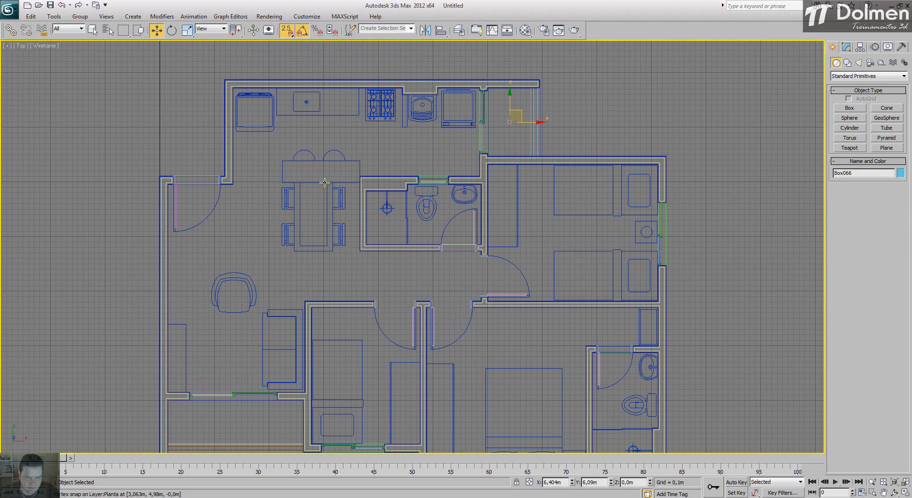
{"action": "scroll", "coordinate": [409, 171], "scroll_direction": "up", "scroll_amount": 3}
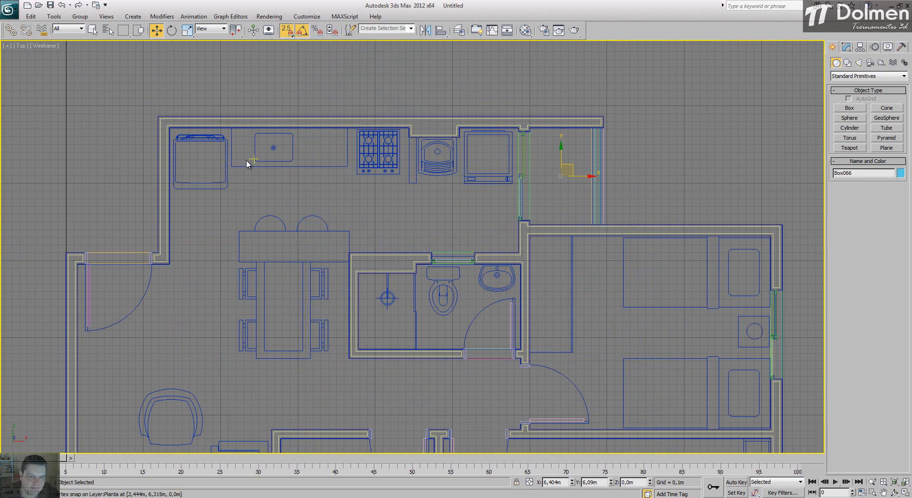
{"action": "middle_click_drag", "start_coordinate": [308, 274], "coordinate": [312, 200]}
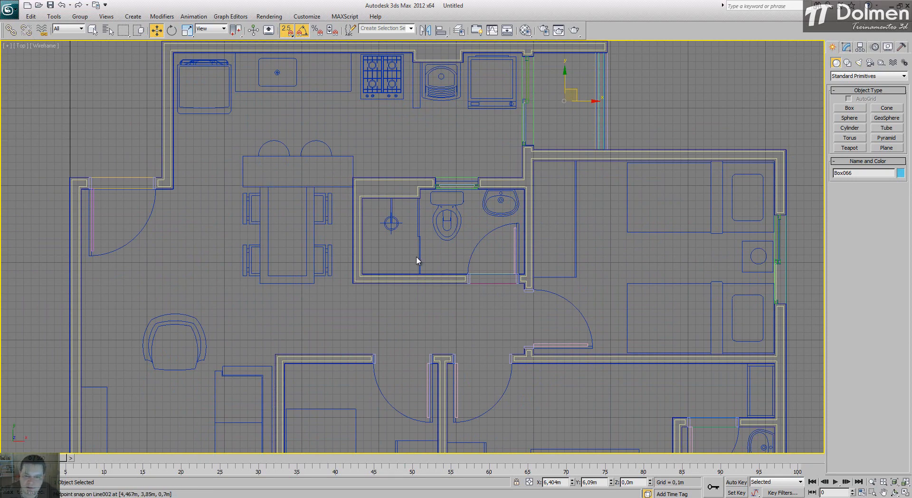
{"action": "middle_click_drag", "start_coordinate": [427, 321], "coordinate": [273, 291]}
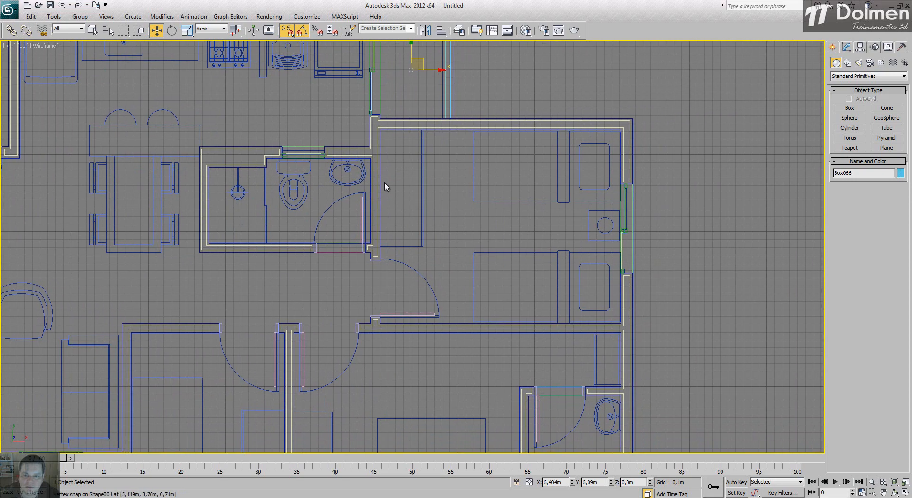
{"action": "middle_click_drag", "start_coordinate": [447, 281], "coordinate": [639, 121]}
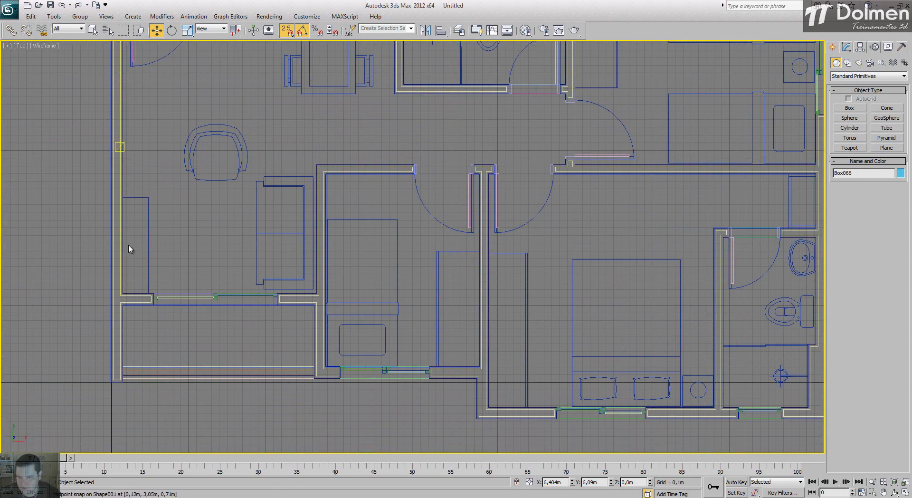
{"action": "middle_click_drag", "start_coordinate": [362, 201], "coordinate": [371, 363]}
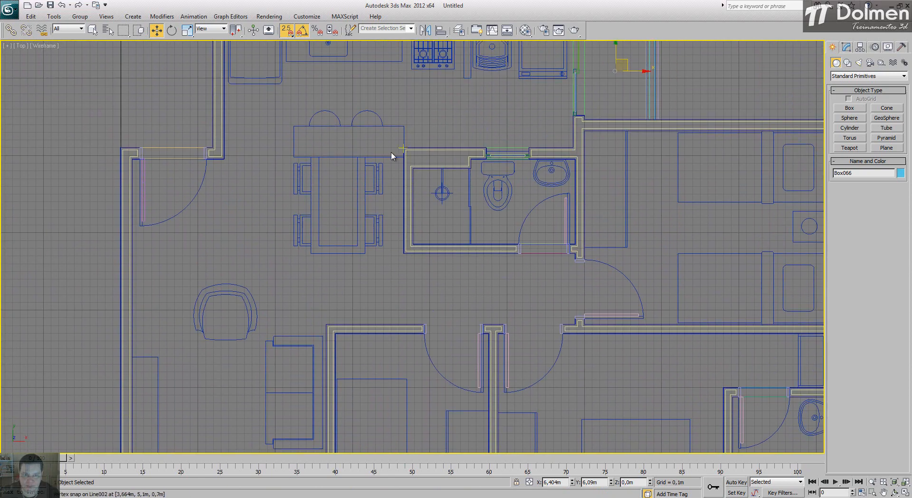
{"action": "middle_click_drag", "start_coordinate": [392, 156], "coordinate": [383, 222]}
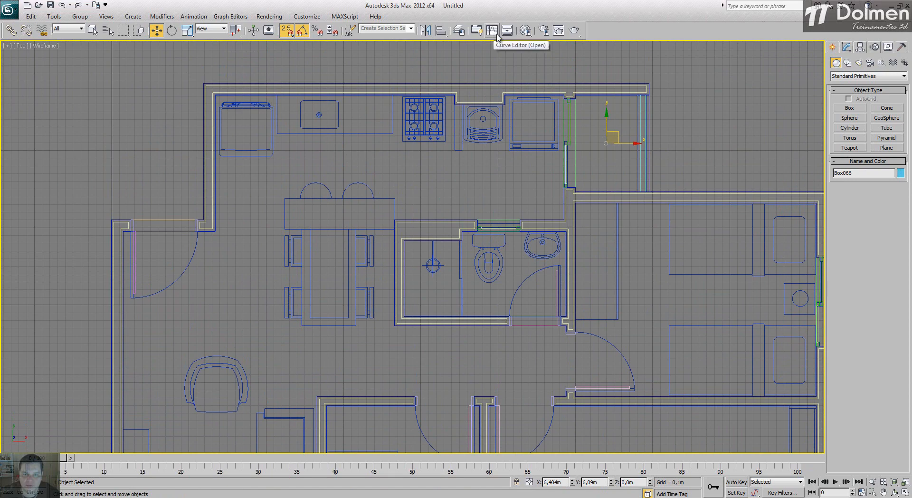
Create a new current layer named Mureta in the layer manager
{"action": "left_click", "coordinate": [459, 29]}
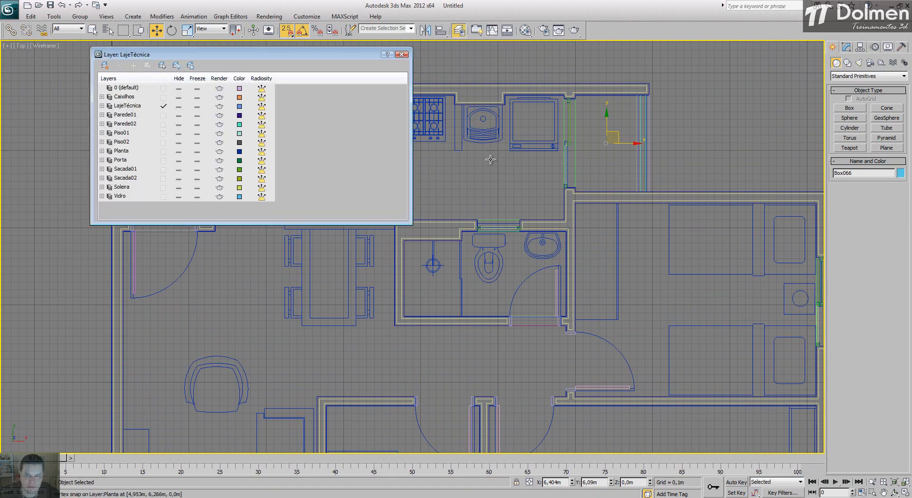
{"action": "middle_click_drag", "start_coordinate": [491, 159], "coordinate": [661, 174]}
{"action": "left_click_drag", "start_coordinate": [335, 55], "coordinate": [313, 56]}
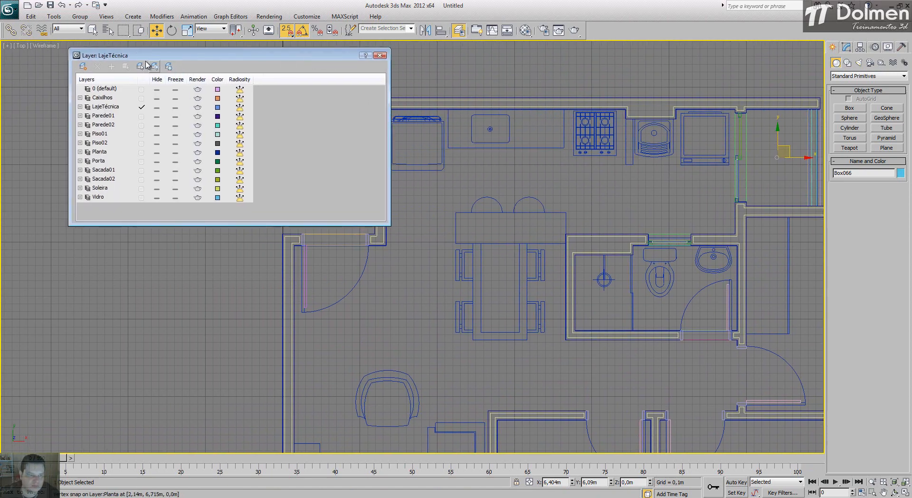
{"action": "left_click", "coordinate": [83, 66]}
{"action": "left_click", "coordinate": [105, 117]}
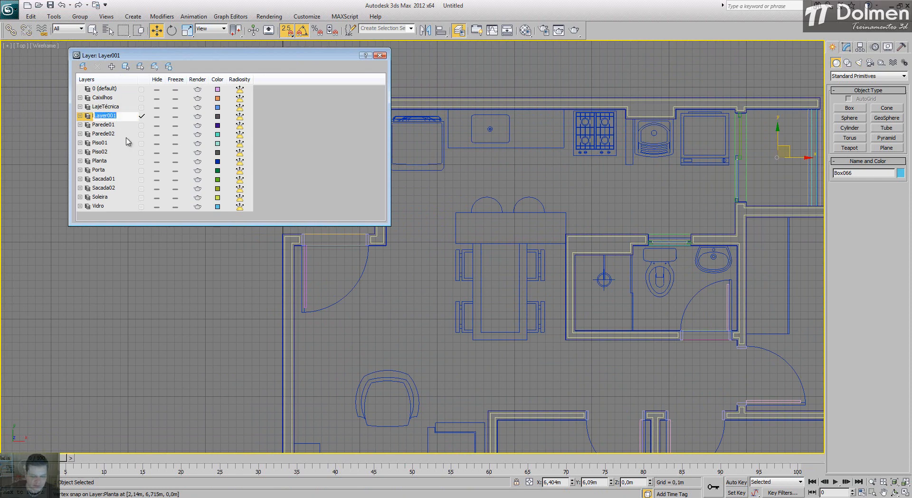
{"action": "type", "text": "Mureta"}
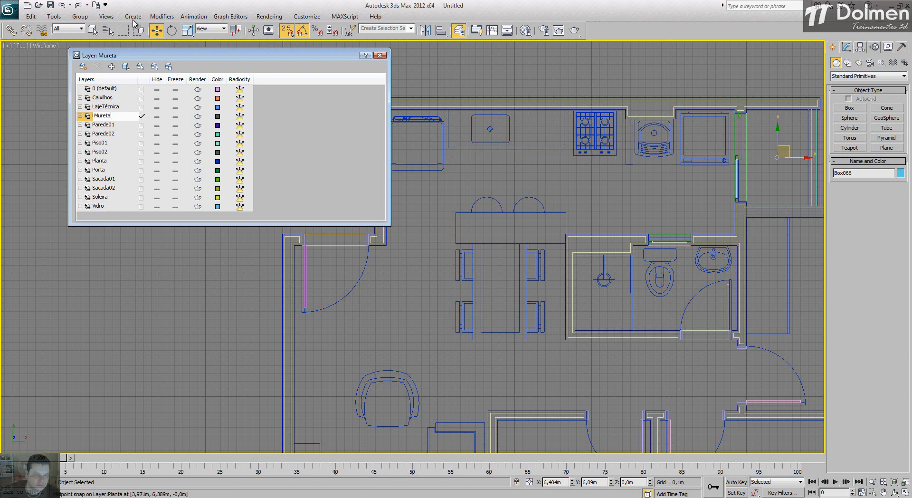
Create two more layers named BancadaCozinha and Bancada02 for the kitchen counters
{"action": "left_click", "coordinate": [83, 66]}
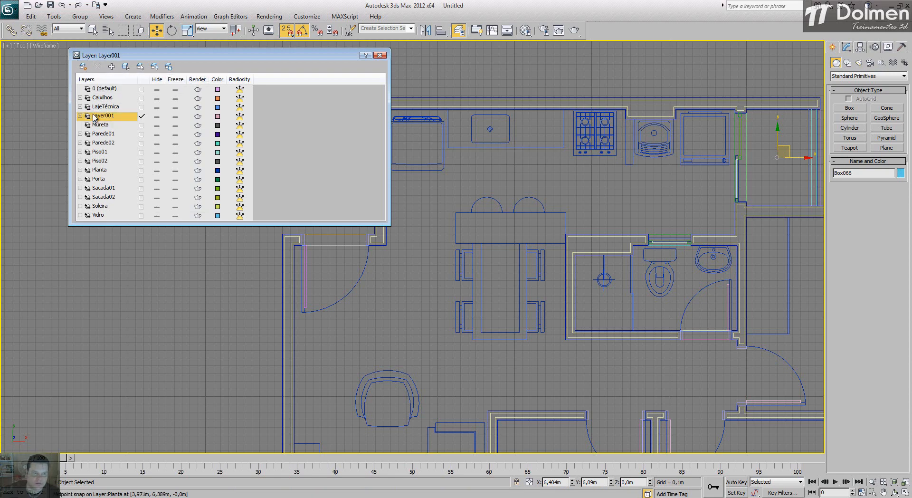
{"action": "left_click", "coordinate": [97, 116]}
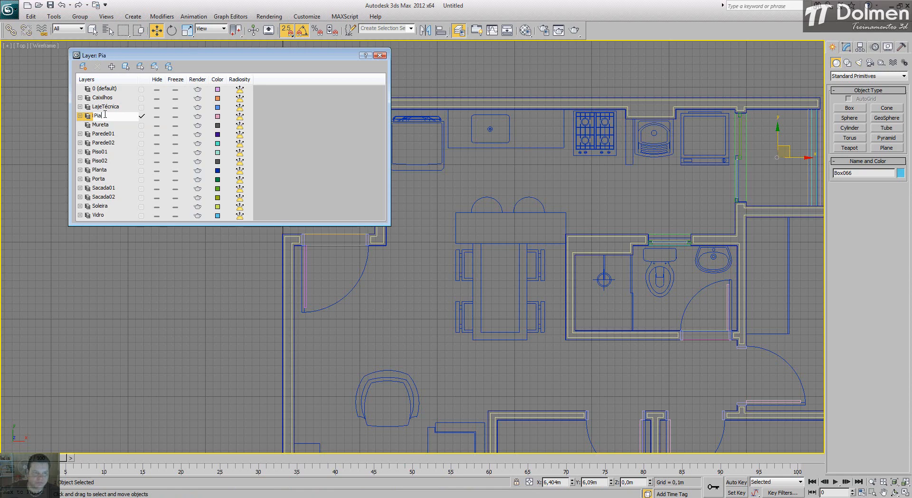
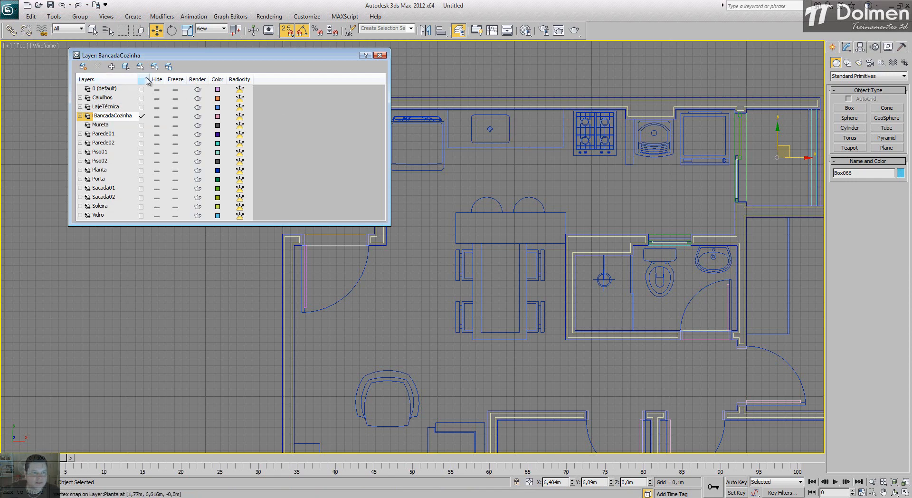
{"action": "left_click", "coordinate": [83, 66]}
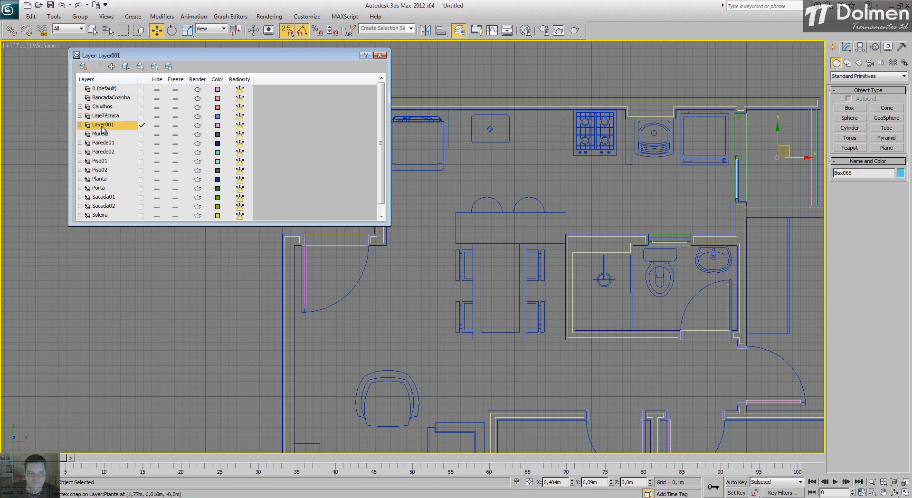
{"action": "left_click", "coordinate": [102, 126]}
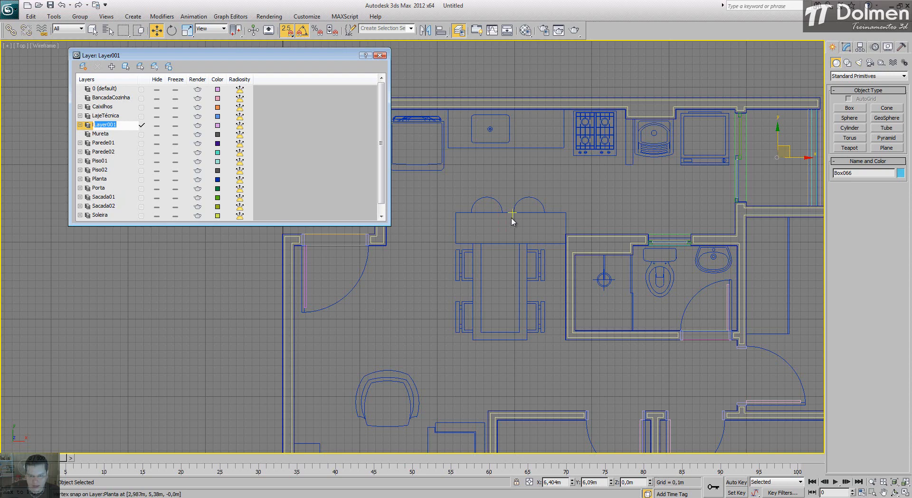
{"action": "type", "text": "Bancada02"}
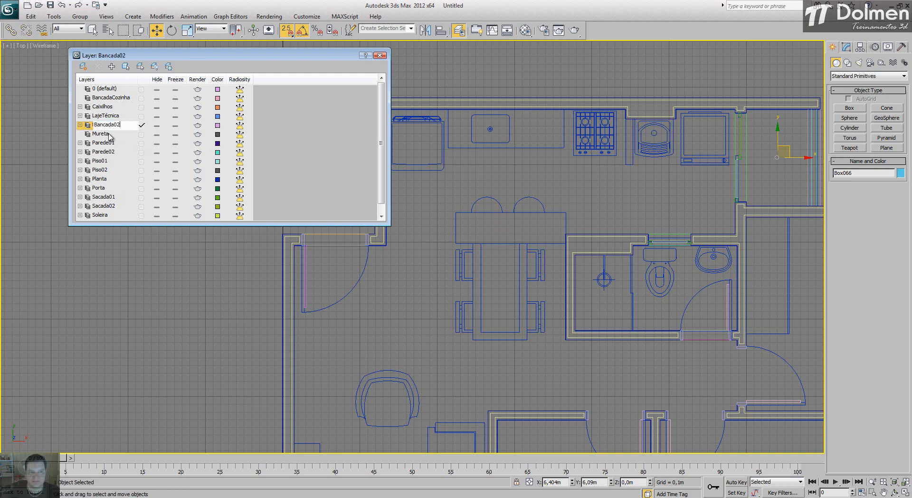
Create two layers named MesaJantar01 and MesaJantar02 for the dining table
{"action": "left_click", "coordinate": [83, 66]}
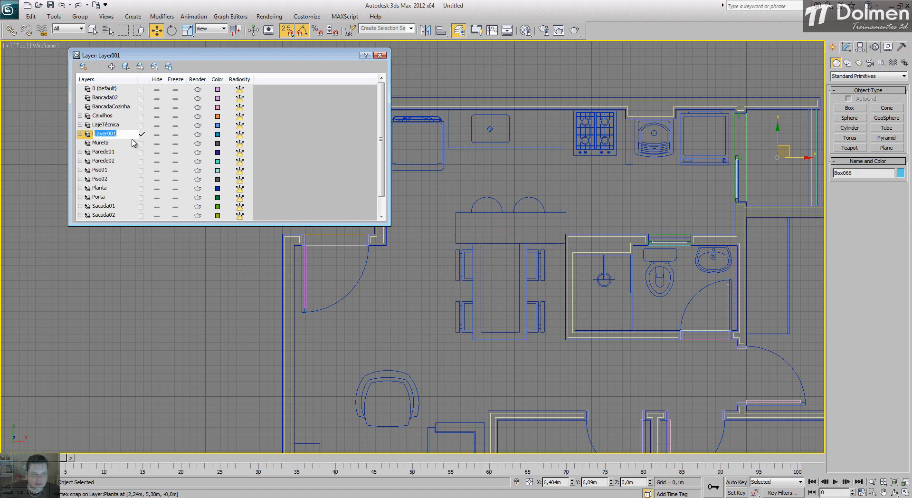
{"action": "type", "text": "MesaJanta"}
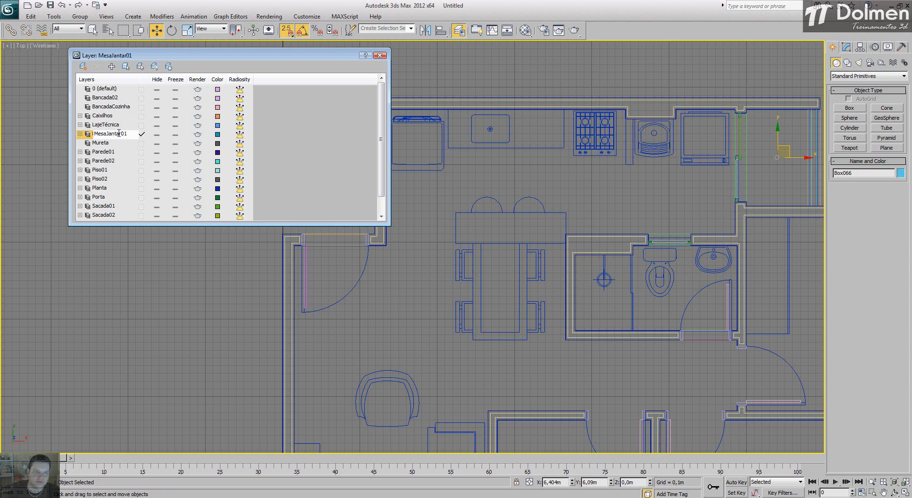
{"action": "left_click", "coordinate": [83, 66]}
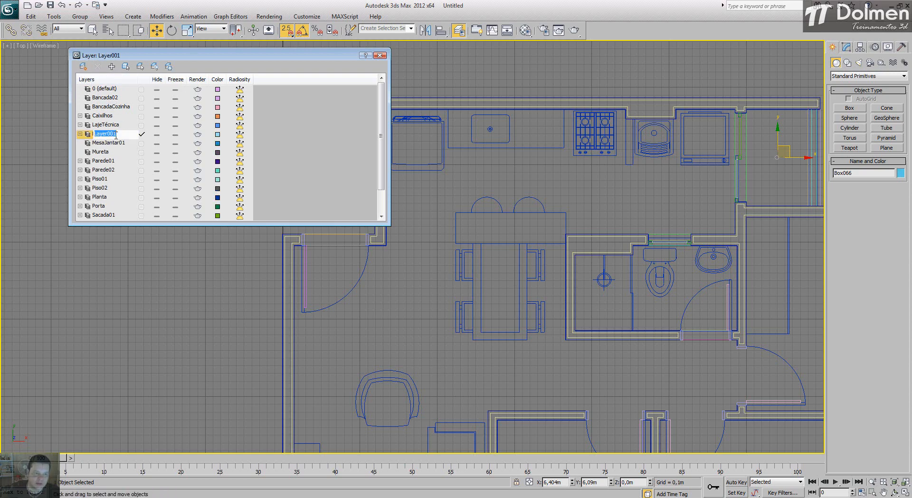
{"action": "type", "text": "MesaJantar02"}
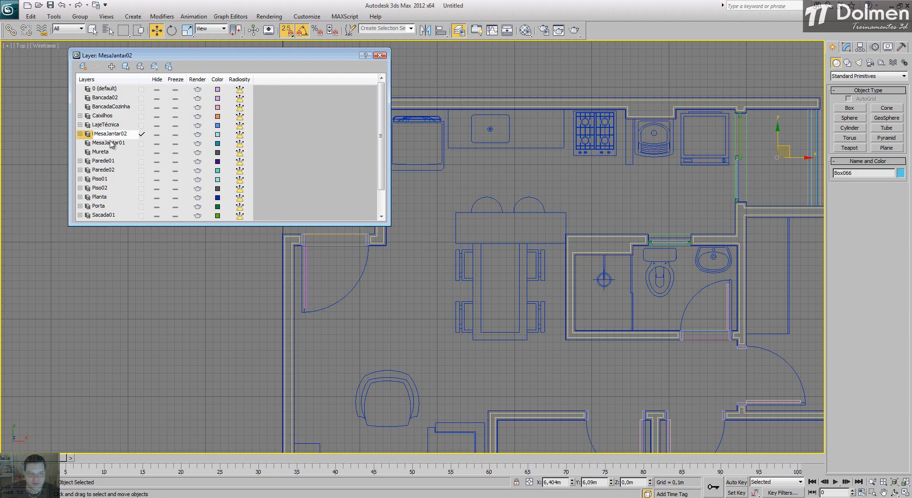
{"action": "left_click", "coordinate": [106, 152]}
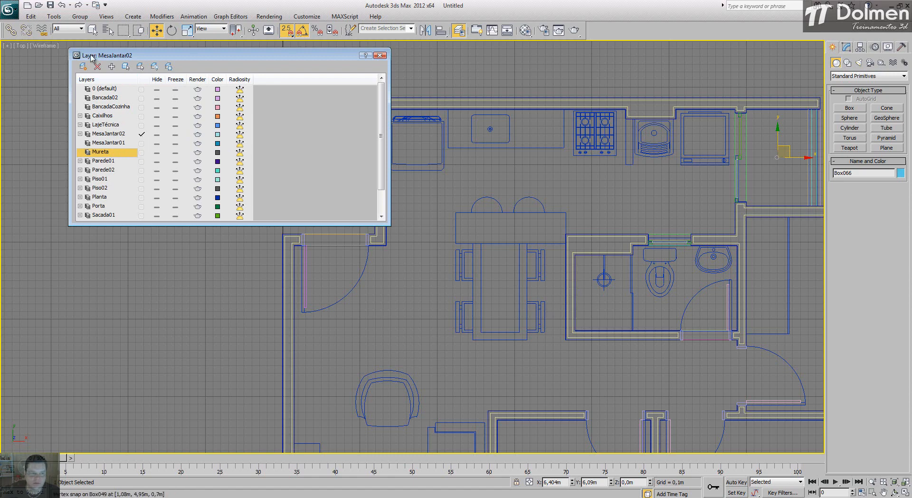
Create a layer named BoxBanheiro for the shower enclosure and one named RackTV for the living room
{"action": "left_click", "coordinate": [83, 66]}
{"action": "left_click", "coordinate": [103, 135]}
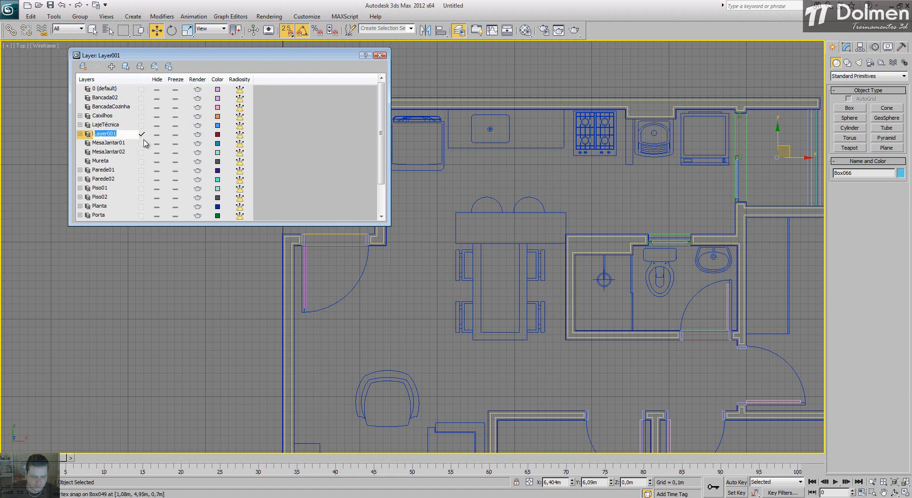
{"action": "type", "text": "BoxBanheiro"}
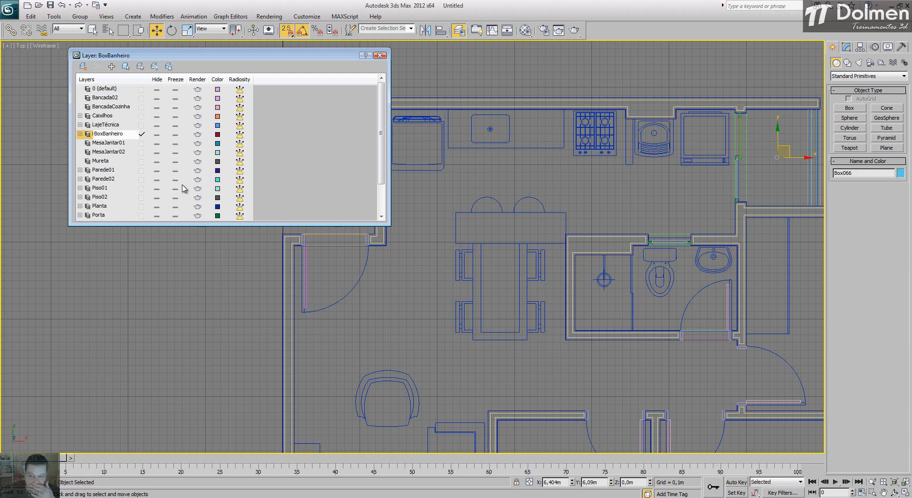
{"action": "middle_click_drag", "start_coordinate": [554, 260], "coordinate": [538, 134]}
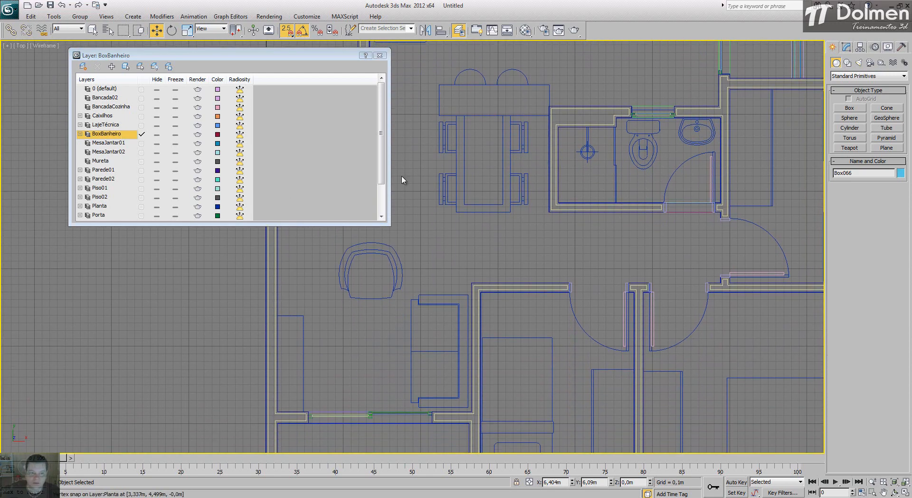
{"action": "left_click", "coordinate": [84, 66]}
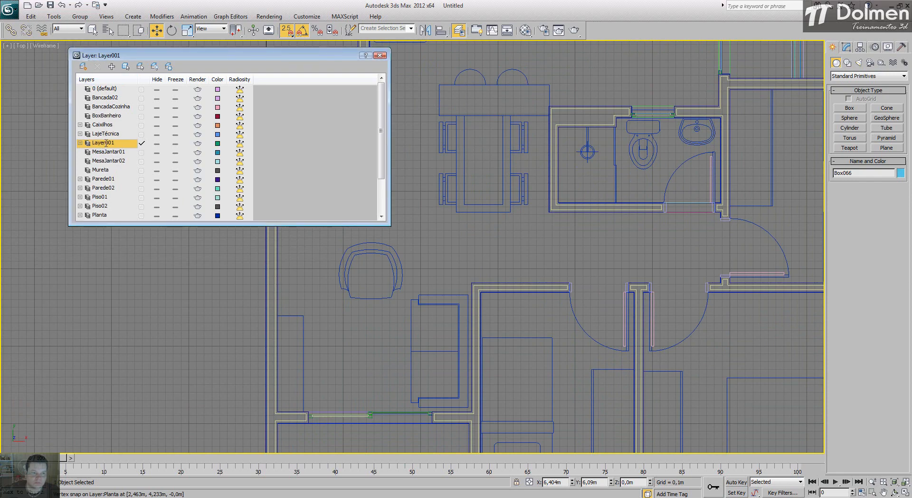
{"action": "left_click", "coordinate": [105, 143]}
{"action": "type", "text": "RackTV"}
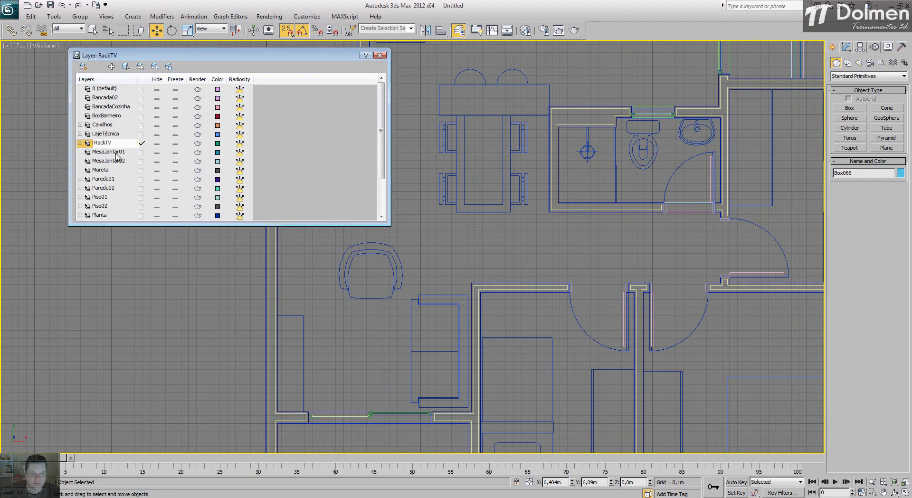
Add another new layer for the bedroom furniture, leaving its default name
{"action": "left_click", "coordinate": [83, 67]}
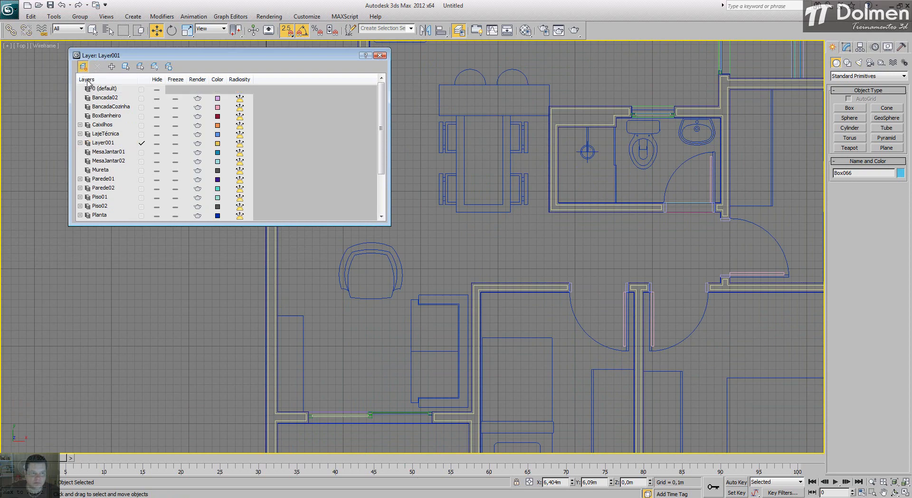
{"action": "left_click", "coordinate": [105, 143]}
{"action": "middle_click_drag", "start_coordinate": [539, 263], "coordinate": [483, 115]}
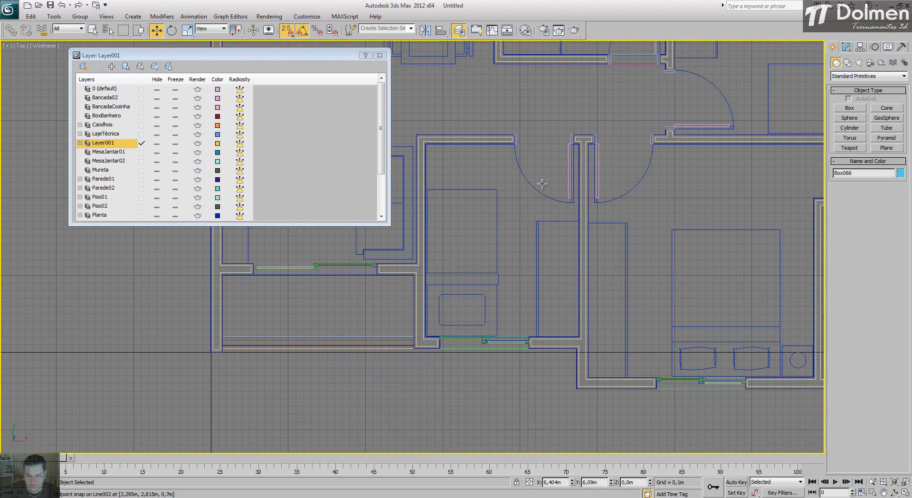
{"action": "left_click", "coordinate": [115, 143]}
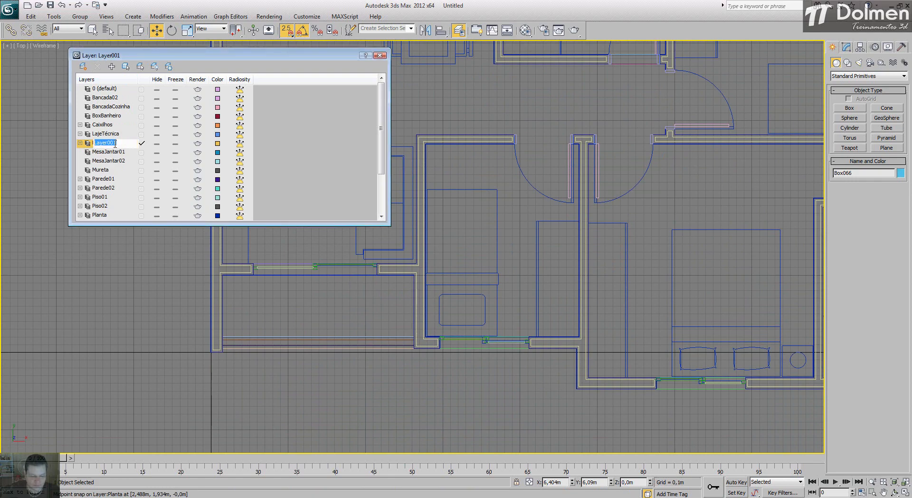
{"action": "key", "text": "shift+a"}
{"action": "key", "text": "r"}
{"action": "key", "text": "m"}
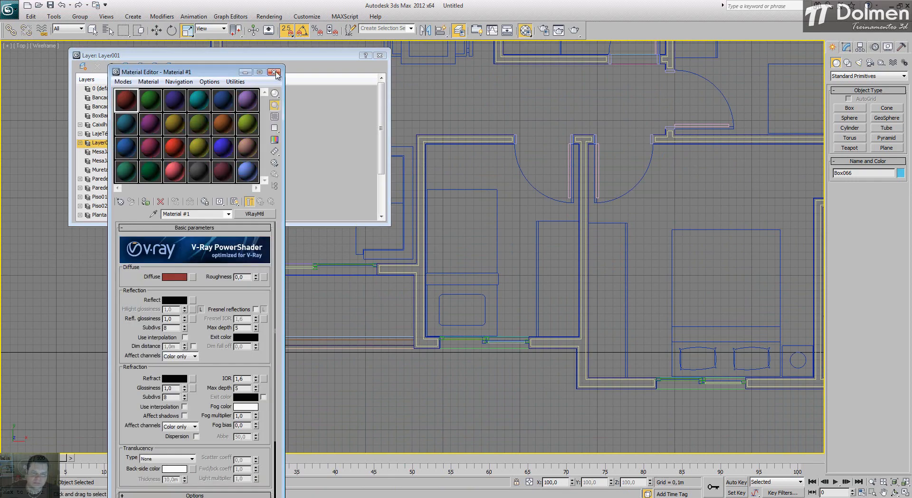
{"action": "left_click", "coordinate": [274, 72]}
{"action": "left_click", "coordinate": [115, 143]}
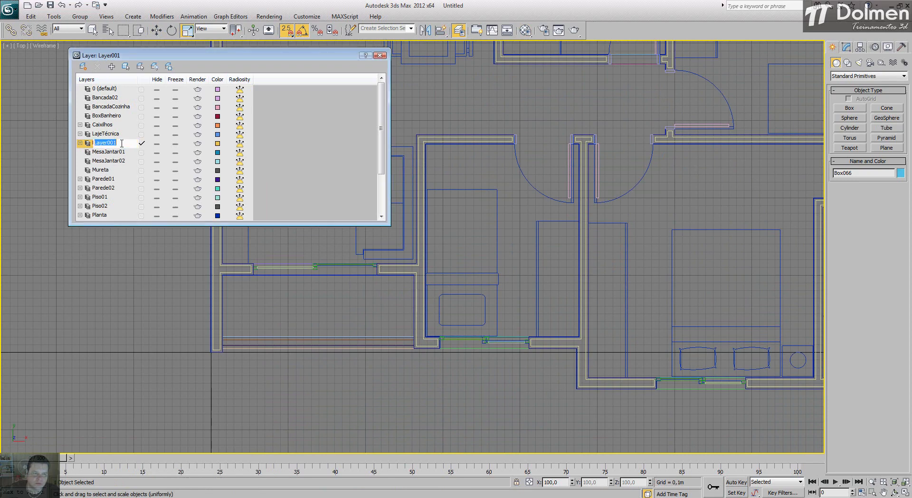
{"action": "key", "text": "m"}
{"action": "key", "text": "'"}
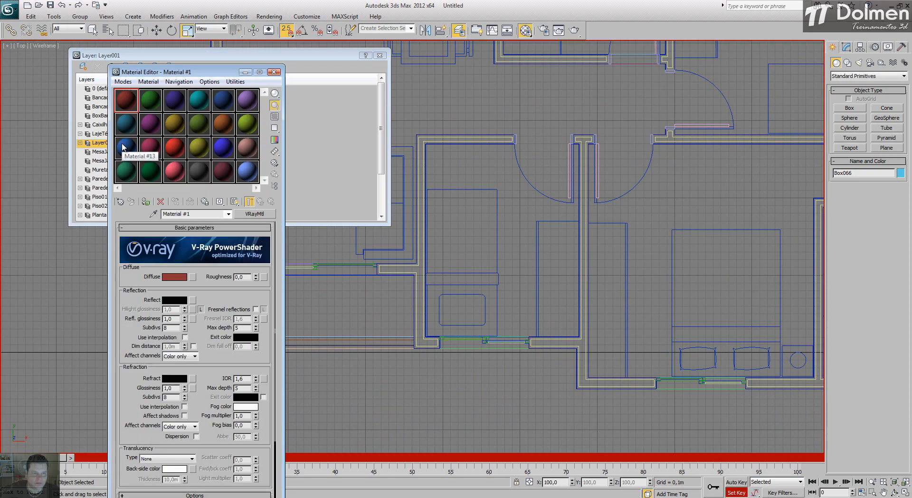
{"action": "left_click", "coordinate": [275, 72]}
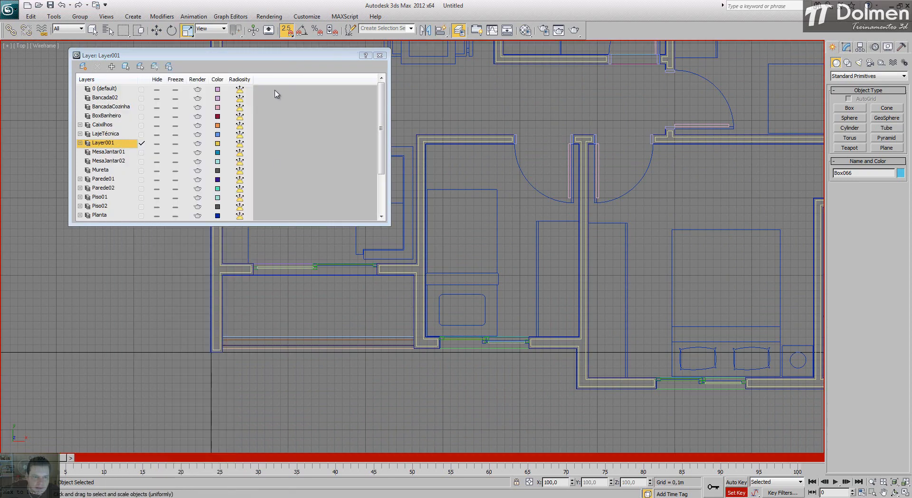
Make LajeTécnica the current layer, rename the newly added layer Armário, and leave nothing selected in the plan
{"action": "left_click", "coordinate": [112, 143]}
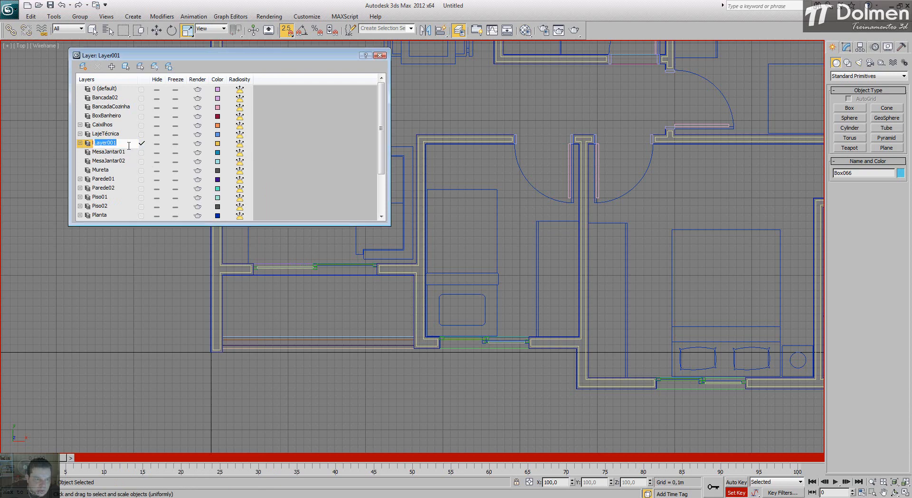
{"action": "left_click", "coordinate": [141, 134]}
{"action": "left_click", "coordinate": [105, 143]}
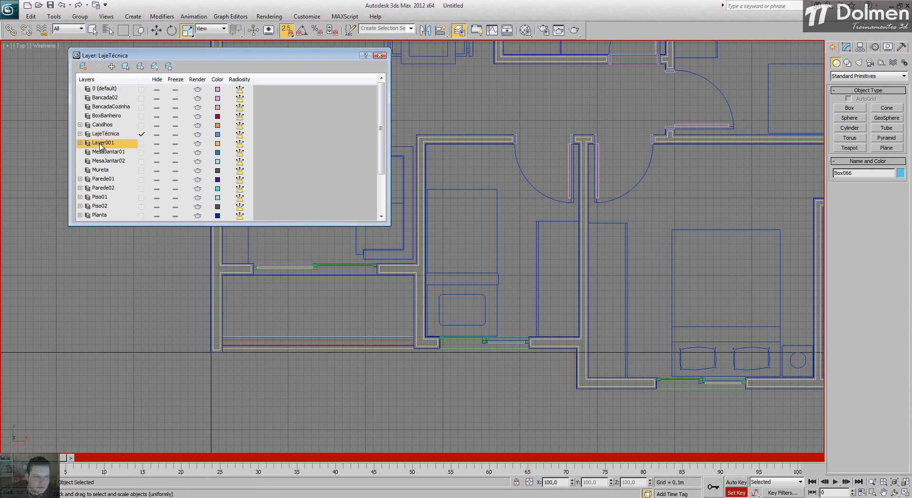
{"action": "type", "text": "Armário"}
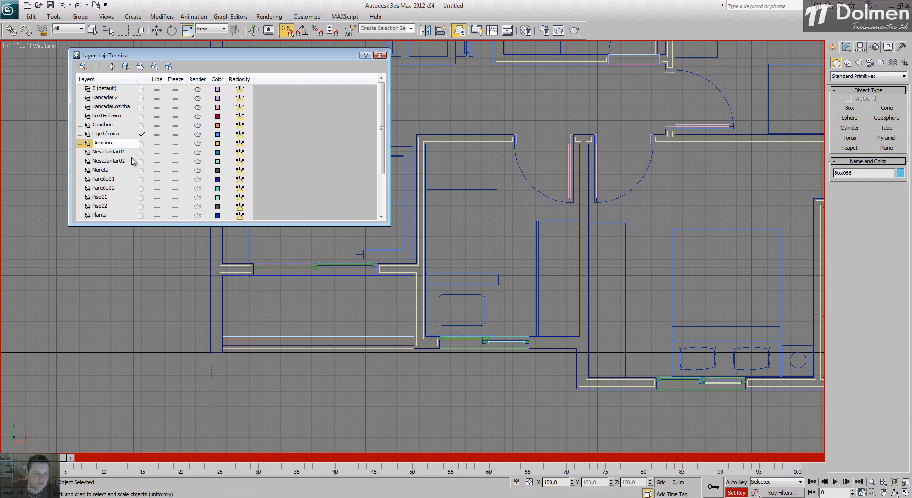
{"action": "left_click", "coordinate": [114, 153]}
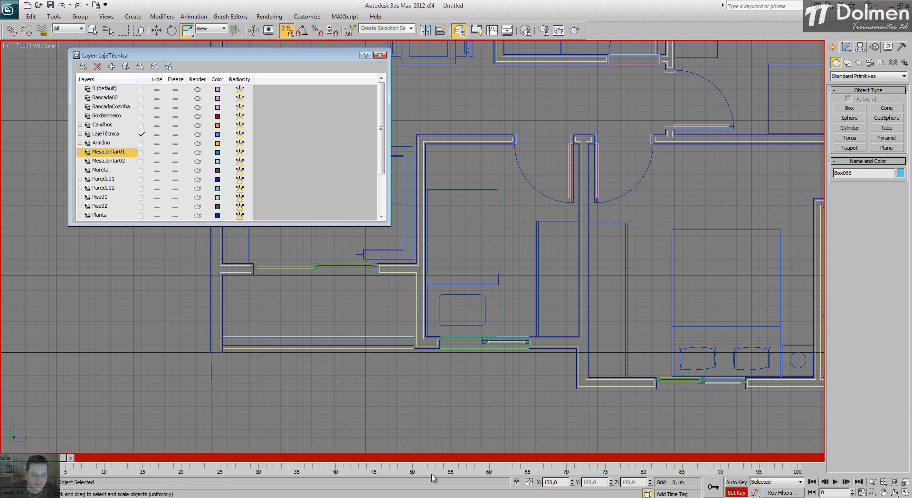
{"action": "left_click", "coordinate": [425, 321]}
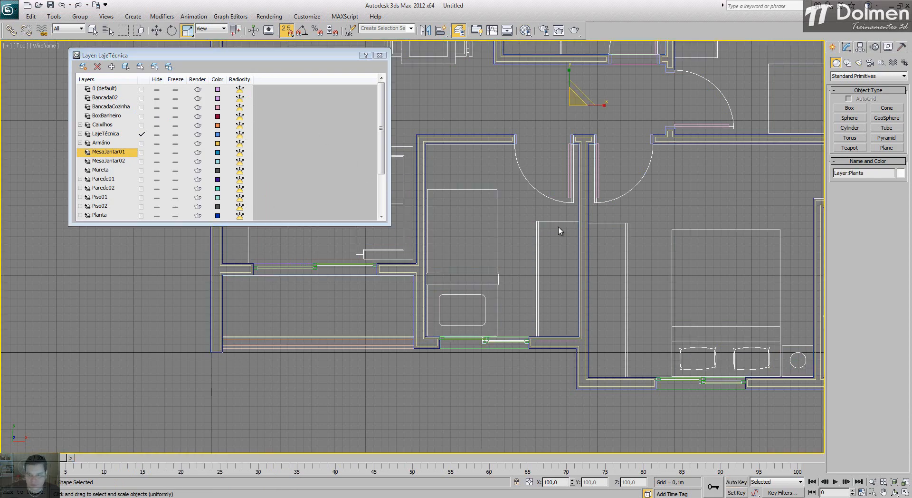
{"action": "left_click", "coordinate": [528, 200]}
Create a new current layer named Criado for the bedside tables
{"action": "middle_click_drag", "start_coordinate": [616, 237], "coordinate": [444, 261]}
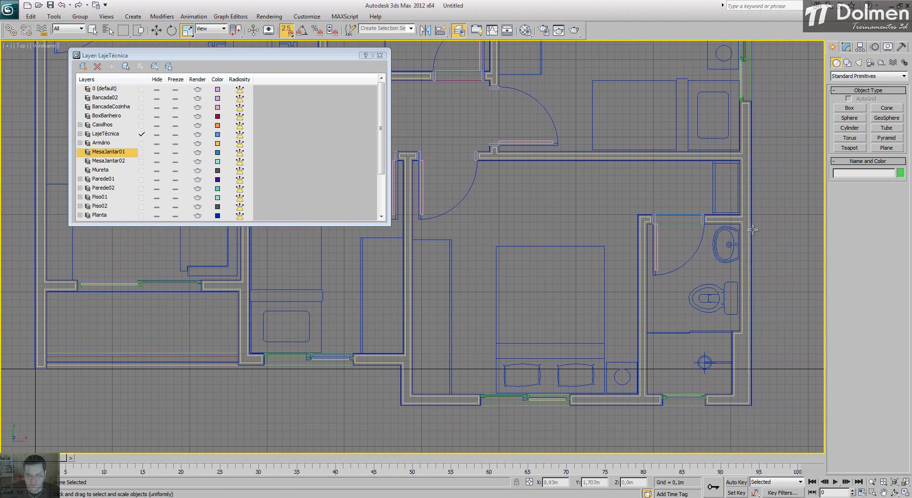
{"action": "left_click", "coordinate": [83, 66]}
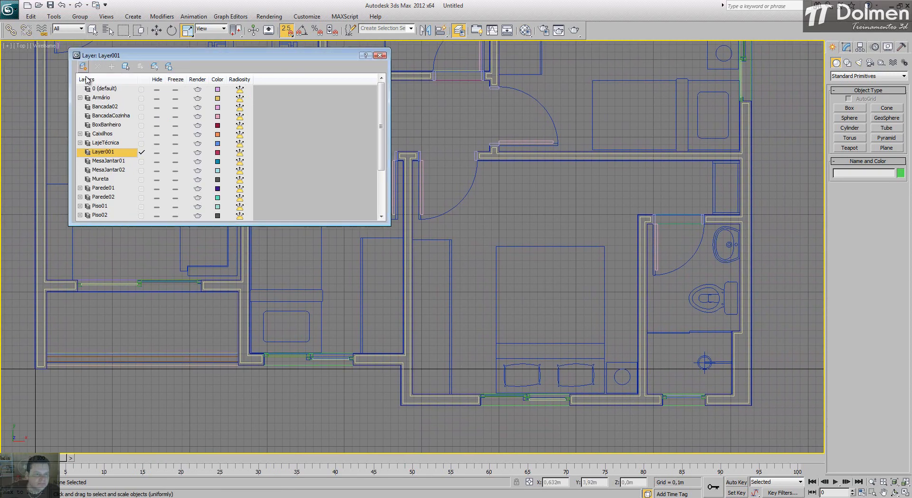
{"action": "left_click", "coordinate": [119, 152]}
{"action": "type", "text": "Criado"}
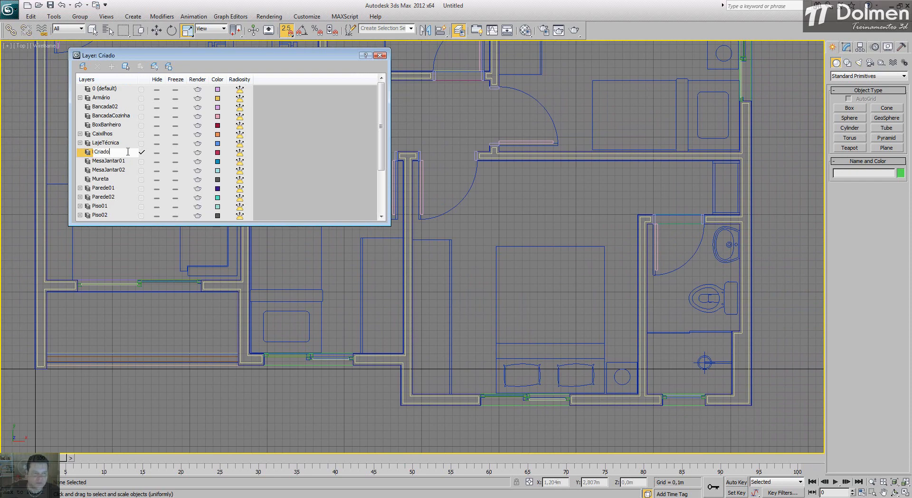
Make Mureta the current layer
{"action": "left_click", "coordinate": [123, 115]}
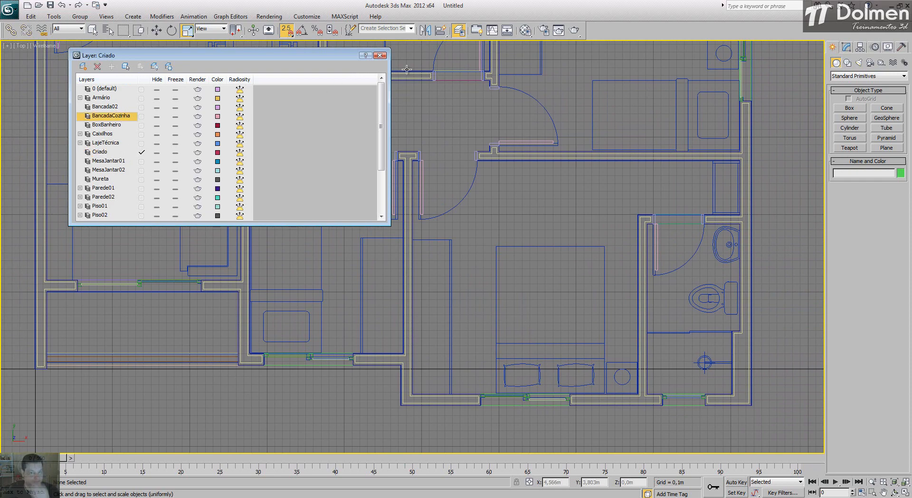
{"action": "scroll", "coordinate": [120, 155], "scroll_direction": "down", "scroll_amount": 2}
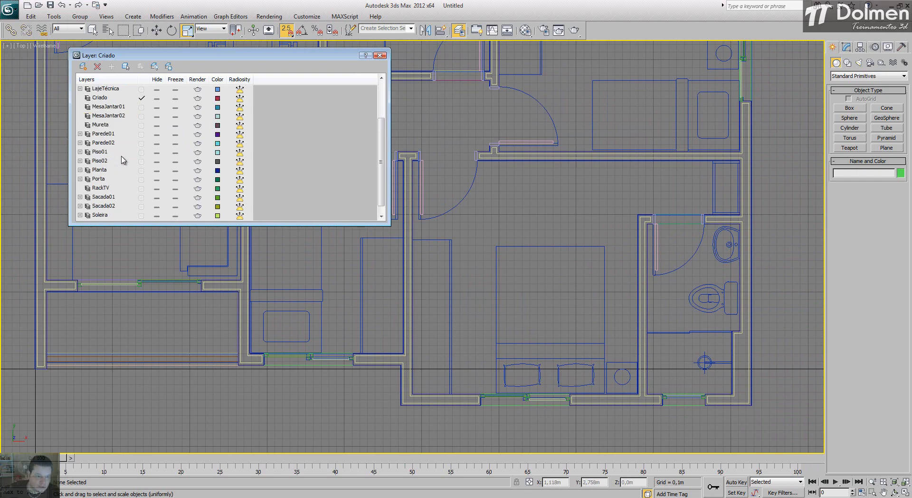
{"action": "left_click", "coordinate": [108, 125]}
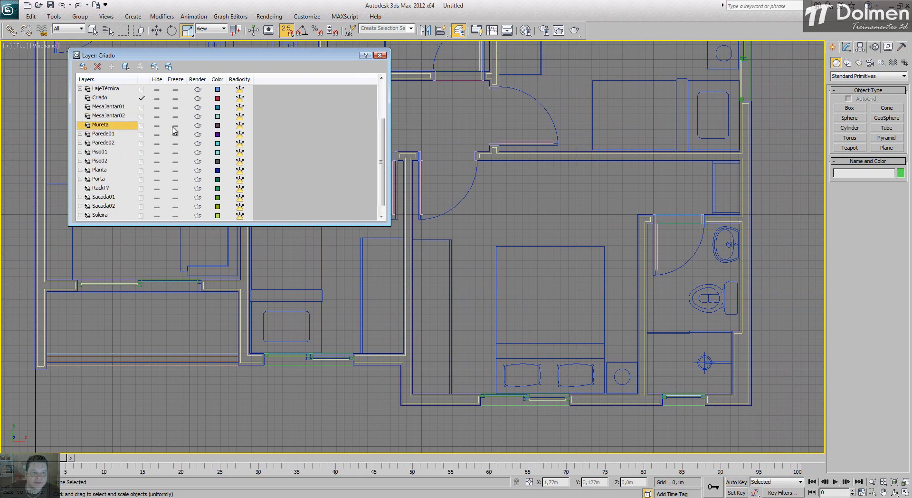
{"action": "left_click", "coordinate": [141, 125]}
{"action": "left_click", "coordinate": [380, 56]}
Create a box about 0.59 m by 0.09 m over the low wall between the stove and laundry sink, and set its height
{"action": "middle_click_drag", "start_coordinate": [430, 141], "coordinate": [462, 354]}
{"action": "middle_click_drag", "start_coordinate": [453, 169], "coordinate": [449, 266]}
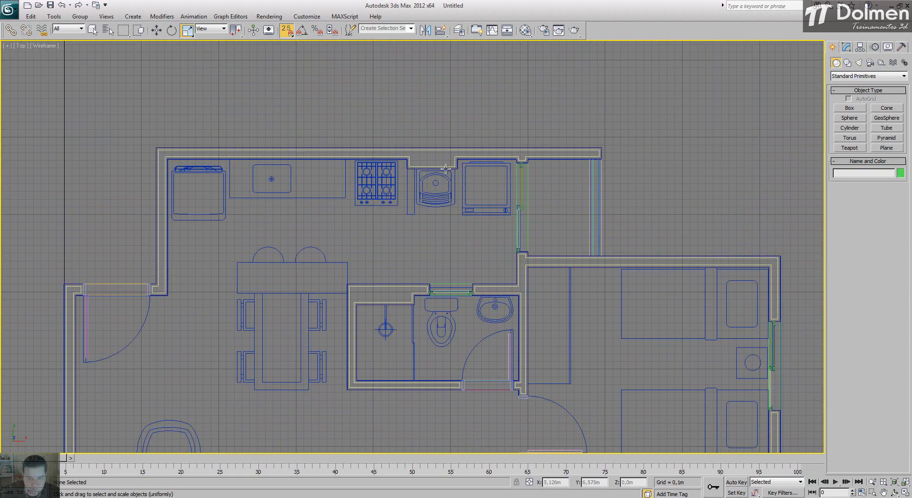
{"action": "scroll", "coordinate": [421, 180], "scroll_direction": "up", "scroll_amount": 4}
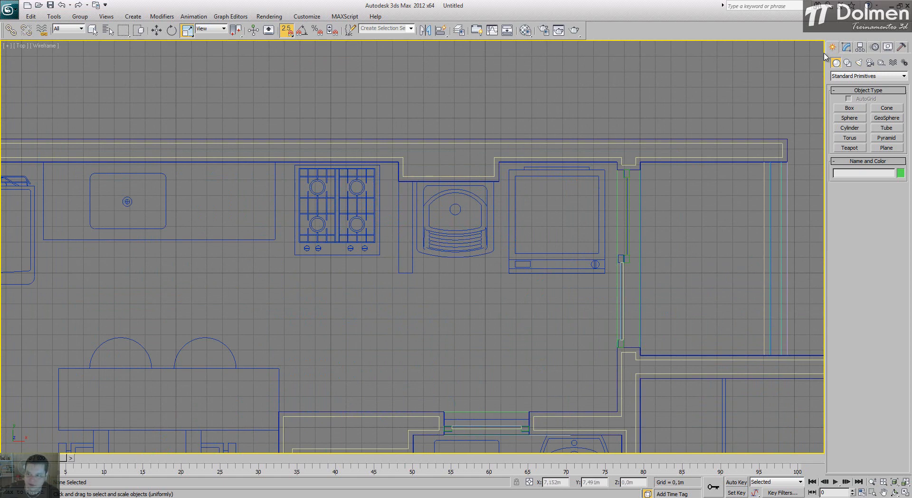
{"action": "left_click", "coordinate": [849, 108]}
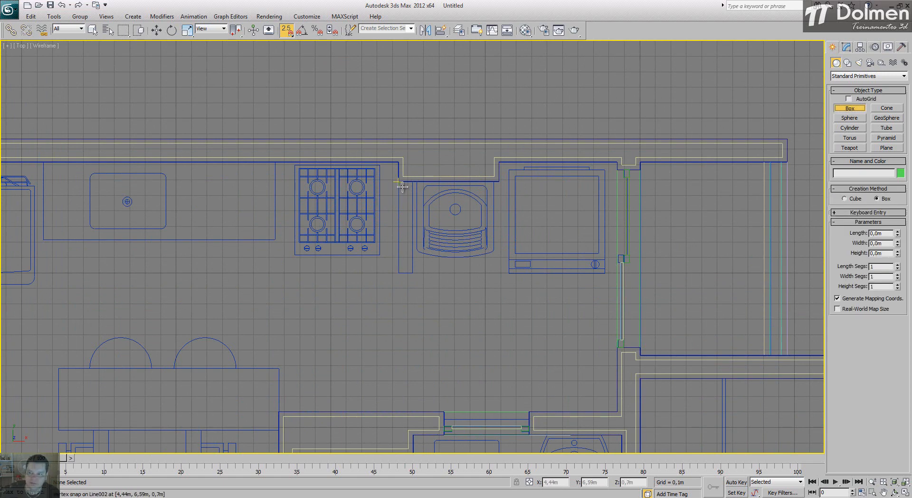
{"action": "left_click_drag", "start_coordinate": [401, 184], "coordinate": [413, 272]}
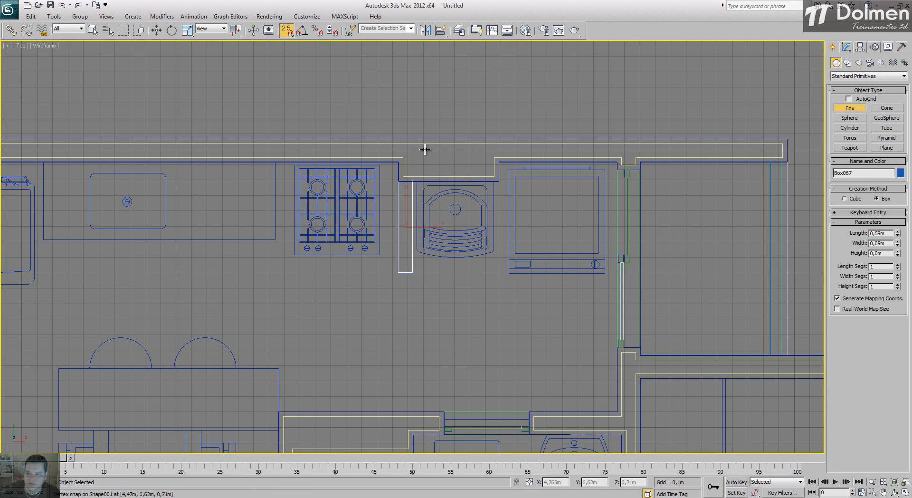
{"action": "left_click", "coordinate": [413, 105]}
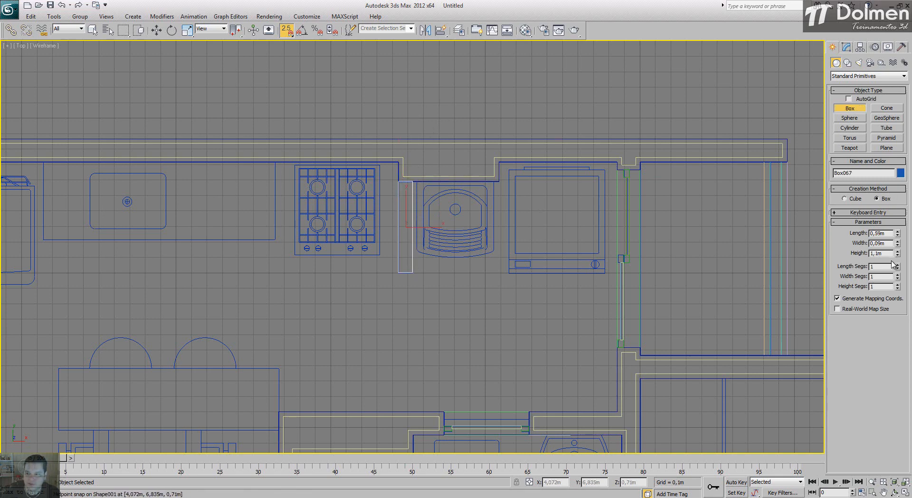
{"action": "double_click", "coordinate": [877, 253]}
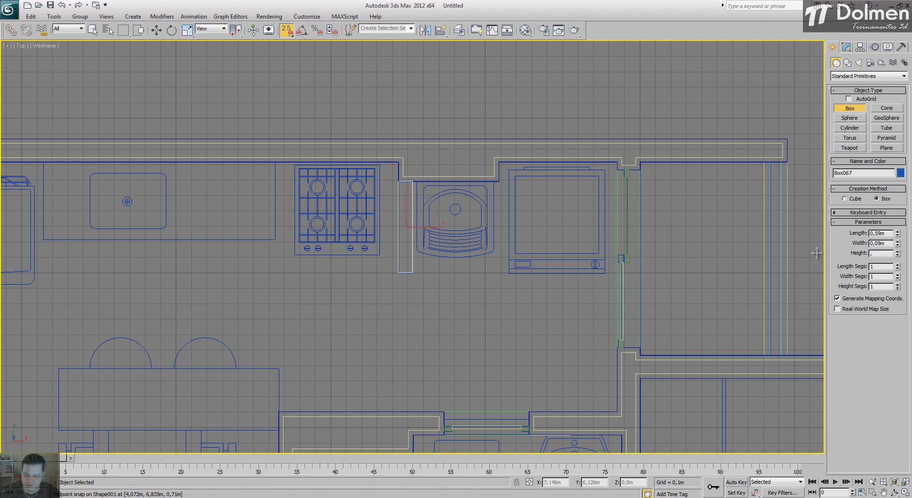
{"action": "key", "text": "r"}
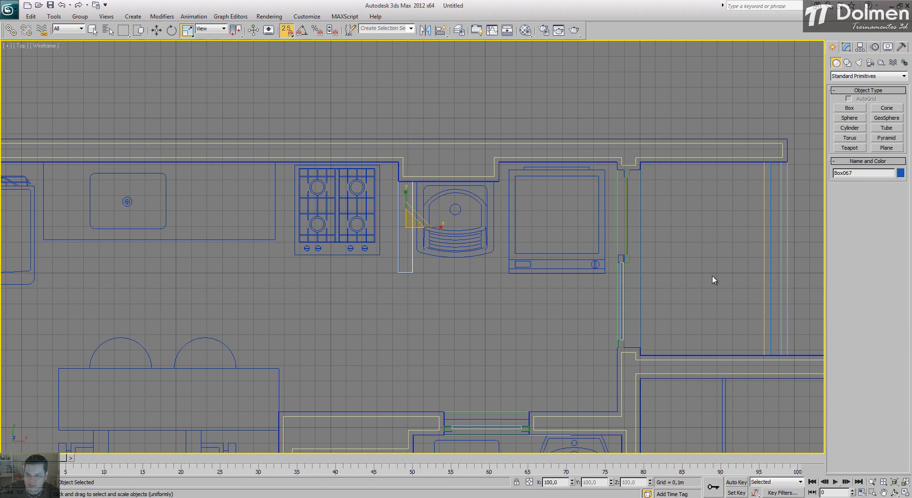
Examine the low wall's height against the surrounding walls in the perspective view, then turn snapping off in the plan
{"action": "left_click", "coordinate": [907, 493]}
{"action": "middle_click_drag", "start_coordinate": [619, 351], "coordinate": [661, 376], "text": "alt"}
{"action": "key", "text": "z"}
{"action": "scroll", "coordinate": [676, 315], "scroll_direction": "down", "scroll_amount": 8}
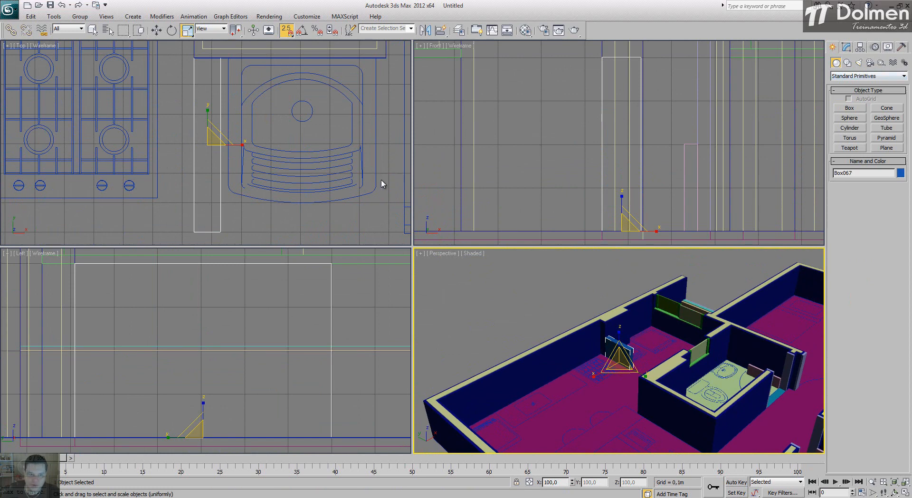
{"action": "key", "text": "w"}
{"action": "scroll", "coordinate": [308, 219], "scroll_direction": "down", "scroll_amount": 5}
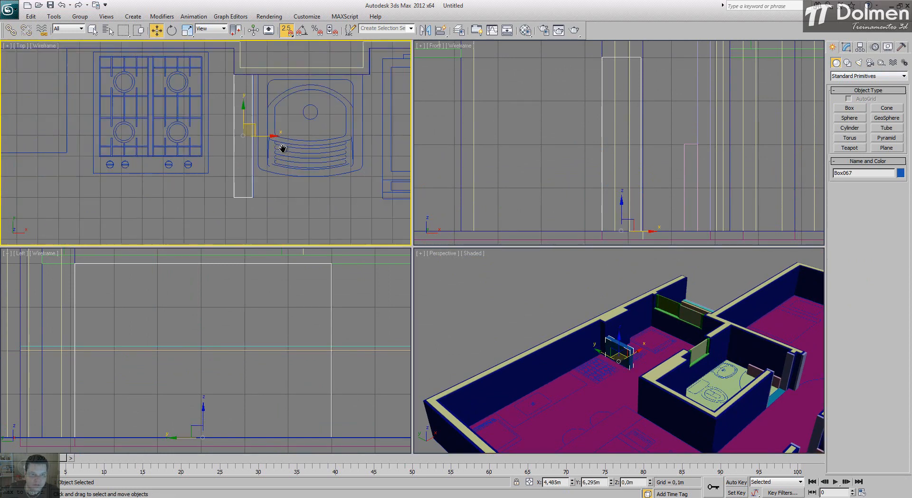
{"action": "scroll", "coordinate": [285, 162], "scroll_direction": "down", "scroll_amount": 3}
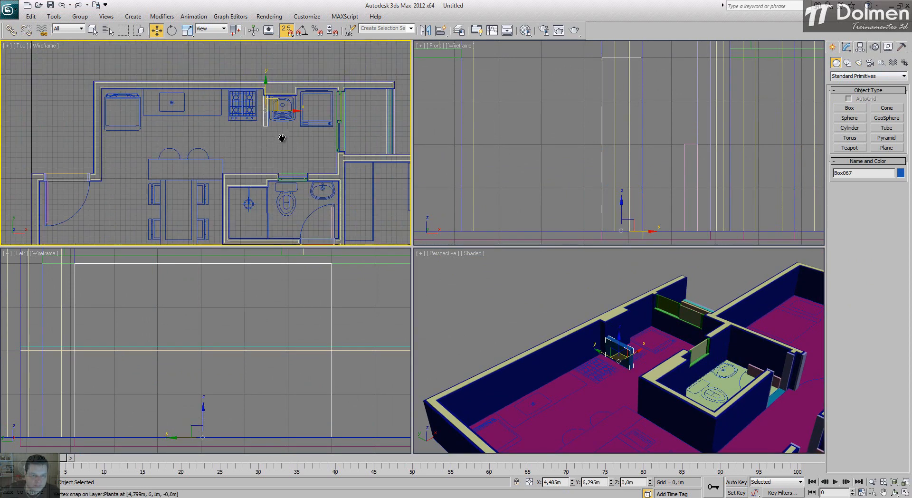
{"action": "key", "text": "s"}
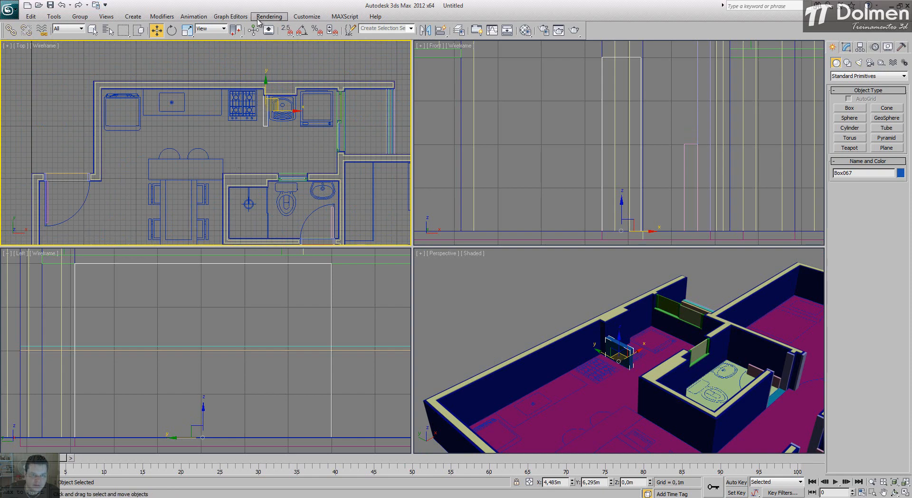
Check which objects the Armário layer contains and make it the current layer
{"action": "left_click", "coordinate": [459, 30]}
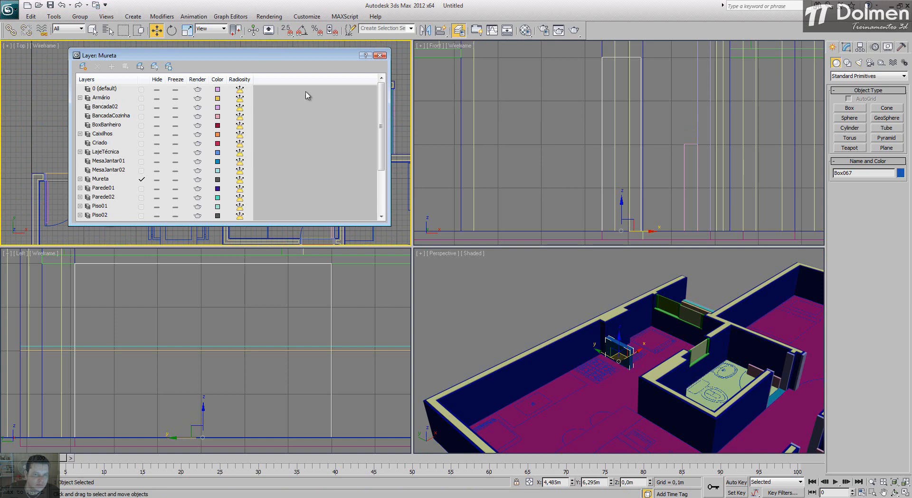
{"action": "left_click", "coordinate": [100, 98]}
{"action": "left_click", "coordinate": [81, 98]}
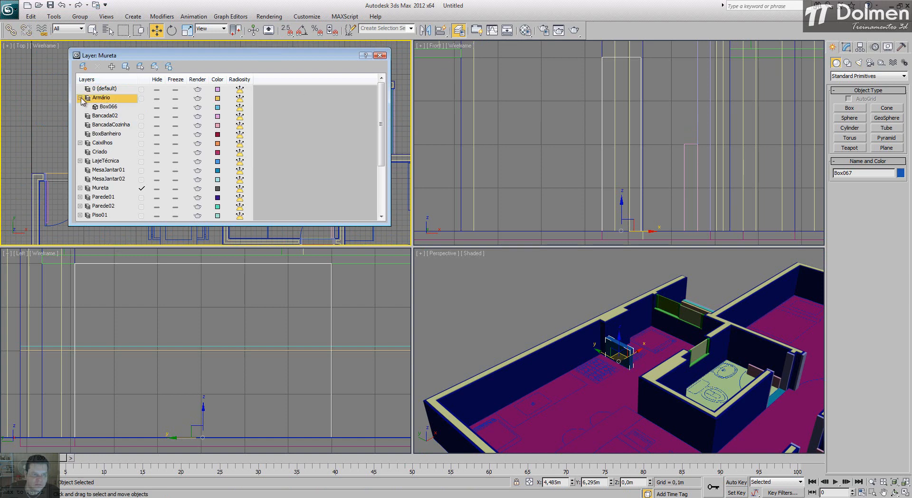
{"action": "left_click", "coordinate": [80, 98]}
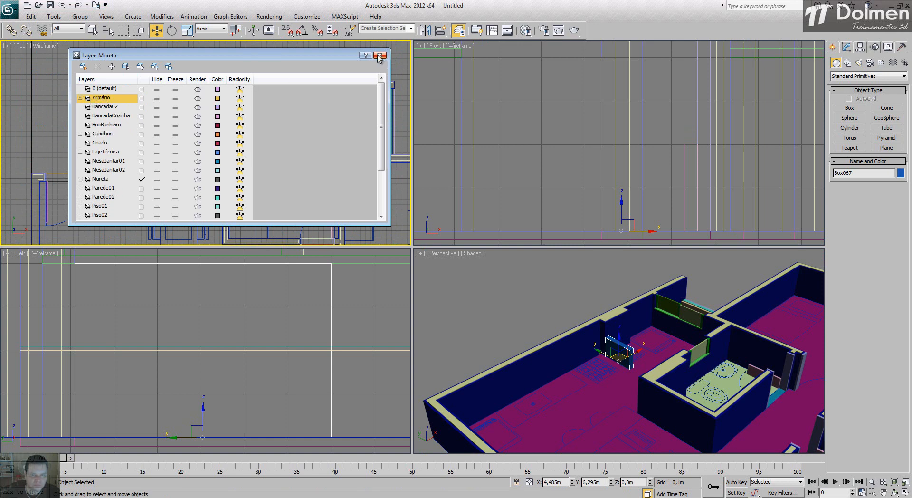
{"action": "left_click", "coordinate": [142, 98]}
{"action": "left_click", "coordinate": [380, 56]}
With snapping on, create a 1.5 m by 0.55 m box over the single bedroom's wardrobe and set its height
{"action": "middle_click_drag", "start_coordinate": [277, 135], "coordinate": [308, 55]}
{"action": "middle_click_drag", "start_coordinate": [281, 190], "coordinate": [267, 75]}
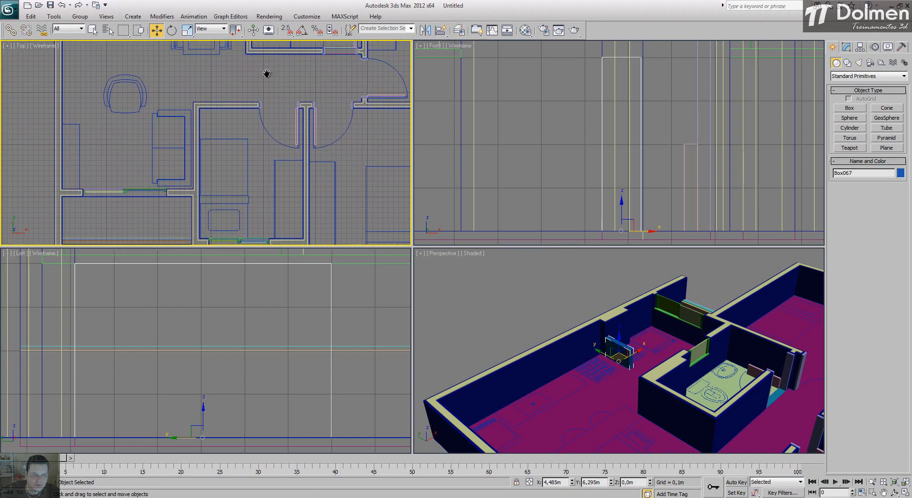
{"action": "scroll", "coordinate": [266, 89], "scroll_direction": "down", "scroll_amount": 2}
{"action": "scroll", "coordinate": [282, 139], "scroll_direction": "up", "scroll_amount": 2}
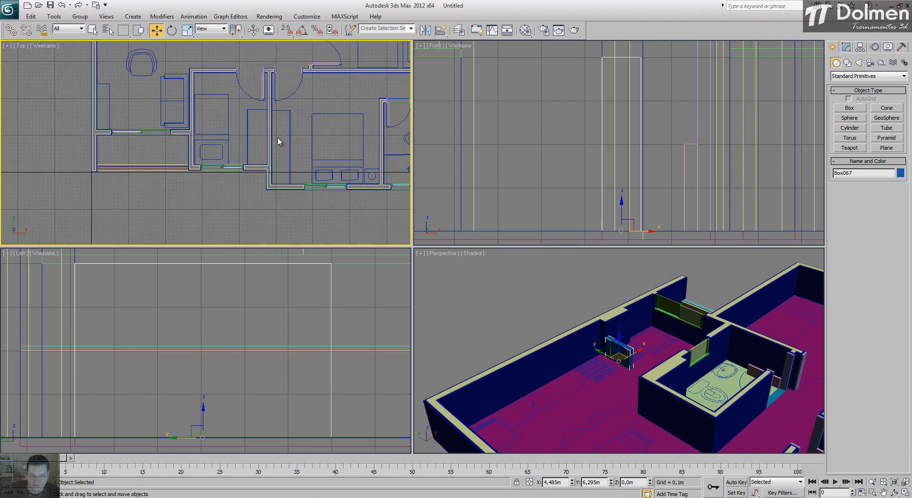
{"action": "left_click", "coordinate": [906, 493]}
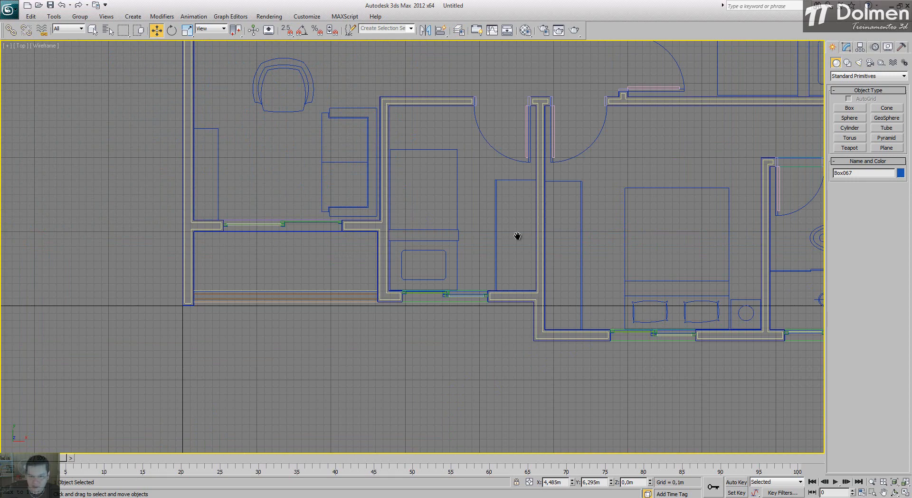
{"action": "scroll", "coordinate": [518, 234], "scroll_direction": "up", "scroll_amount": 2}
{"action": "middle_click_drag", "start_coordinate": [520, 235], "coordinate": [357, 228]}
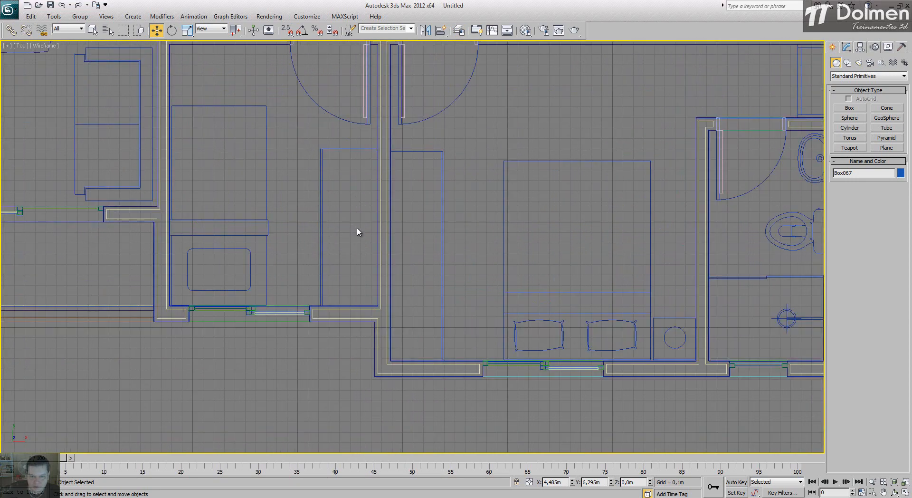
{"action": "left_click", "coordinate": [850, 109]}
{"action": "key", "text": "s"}
{"action": "left_click_drag", "start_coordinate": [320, 149], "coordinate": [378, 306]}
{"action": "left_click", "coordinate": [306, 217]}
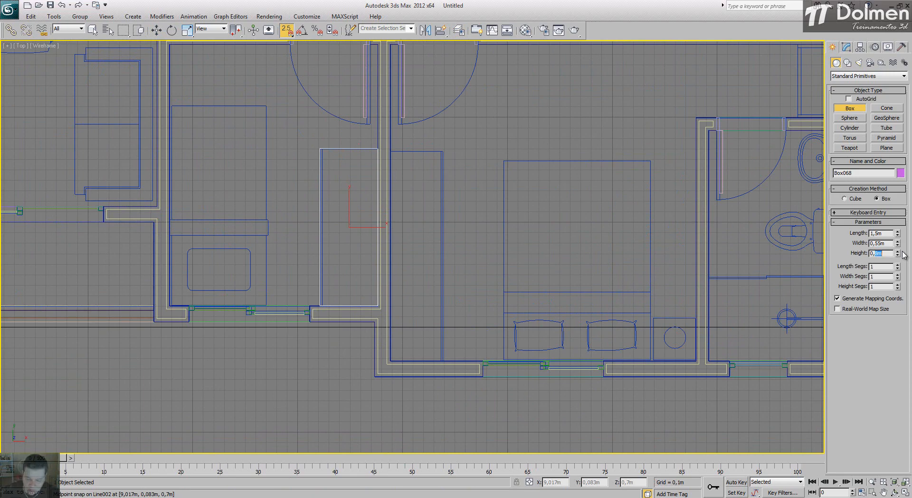
{"action": "key", "text": "Return"}
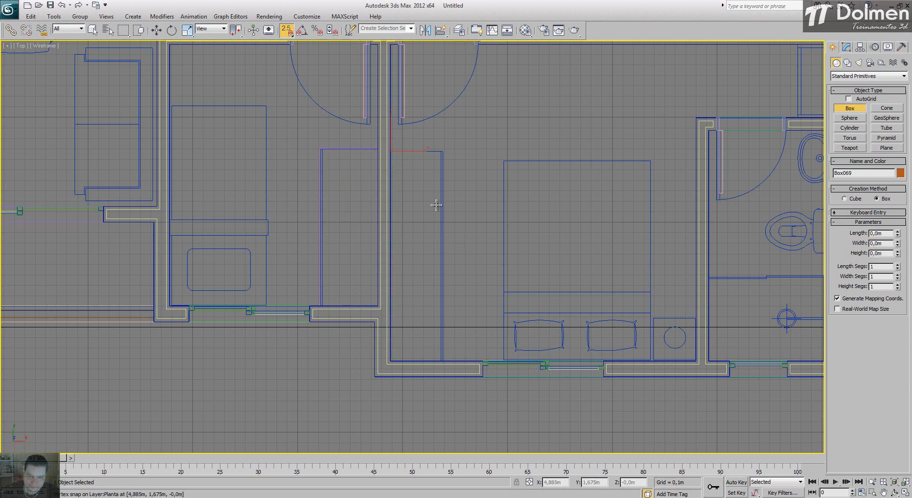
Create 0.6 m high boxes over the wardrobes in the double bedroom (2 by 0.5 m) and the twin bedroom (1.5 by 0.55 m)
{"action": "left_click_drag", "start_coordinate": [391, 151], "coordinate": [443, 357]}
{"action": "left_click", "coordinate": [468, 297]}
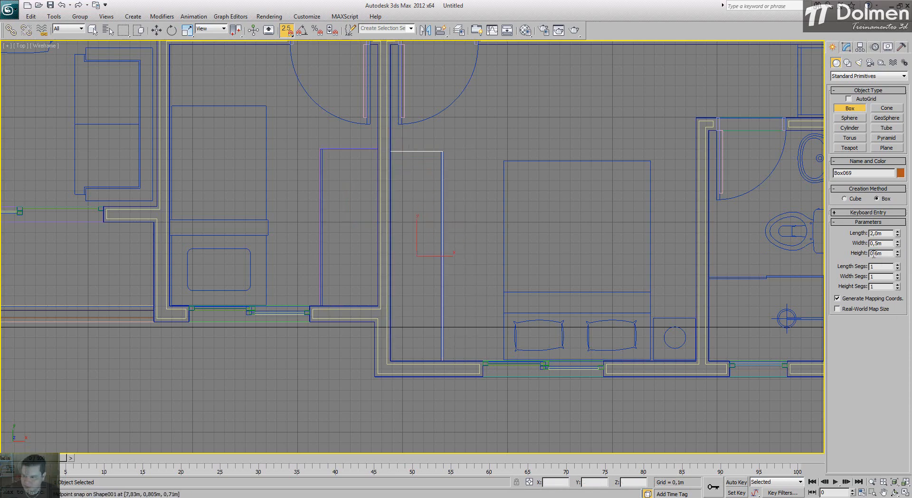
{"action": "scroll", "coordinate": [527, 287], "scroll_direction": "down", "scroll_amount": 6}
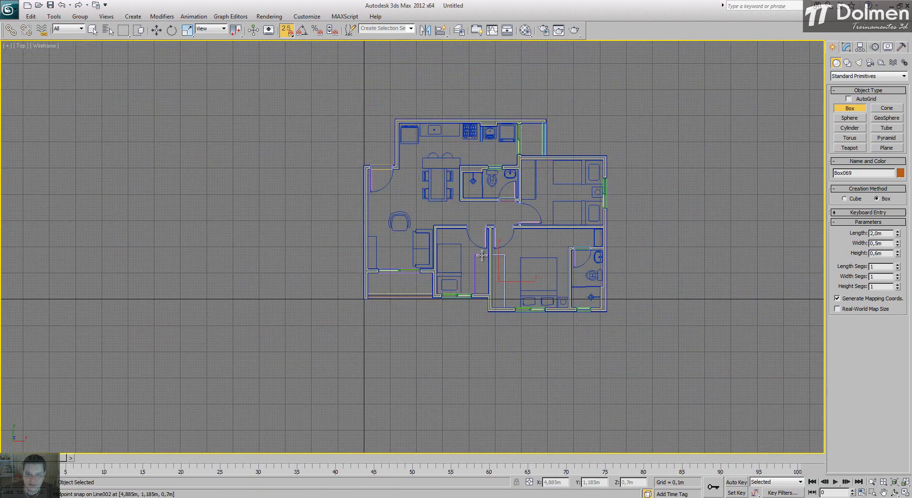
{"action": "scroll", "coordinate": [534, 195], "scroll_direction": "up", "scroll_amount": 6}
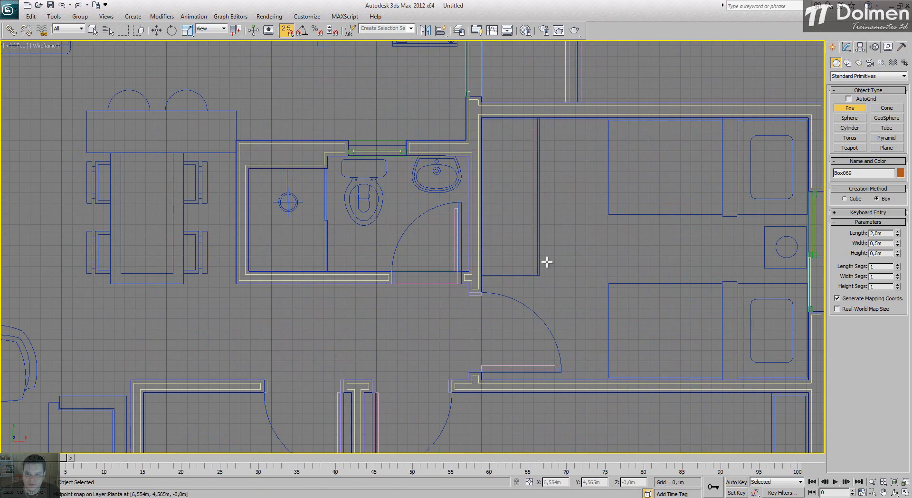
{"action": "left_click_drag", "start_coordinate": [541, 271], "coordinate": [482, 118]}
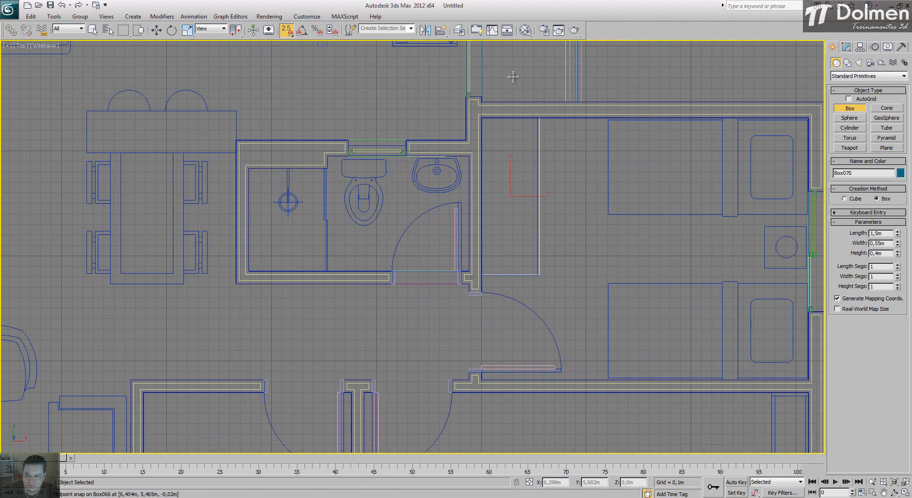
{"action": "left_click", "coordinate": [522, 55]}
Examine the wardrobe boxes in the perspective view from several angles, then end box creation and turn snapping off
{"action": "left_click", "coordinate": [906, 494]}
{"action": "right_click", "coordinate": [719, 364]}
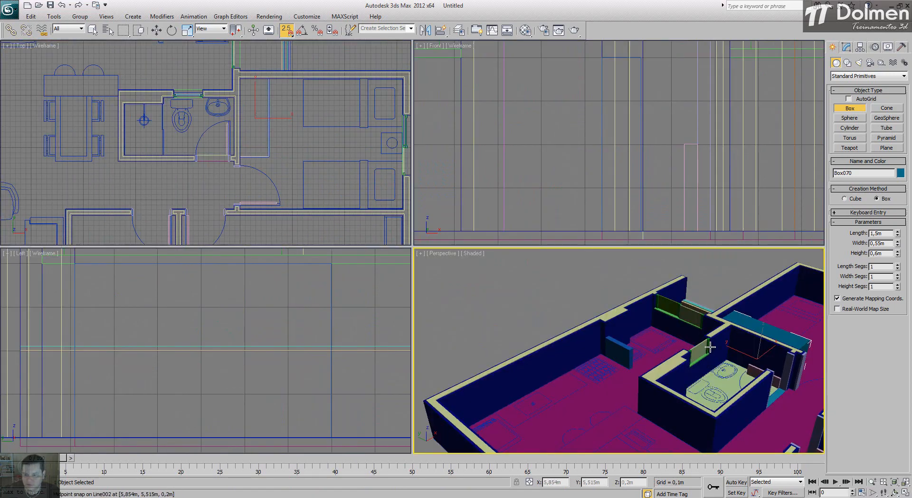
{"action": "key", "text": "z"}
{"action": "scroll", "coordinate": [651, 362], "scroll_direction": "down", "scroll_amount": 5}
{"action": "middle_click_drag", "start_coordinate": [647, 379], "coordinate": [692, 362], "text": "alt"}
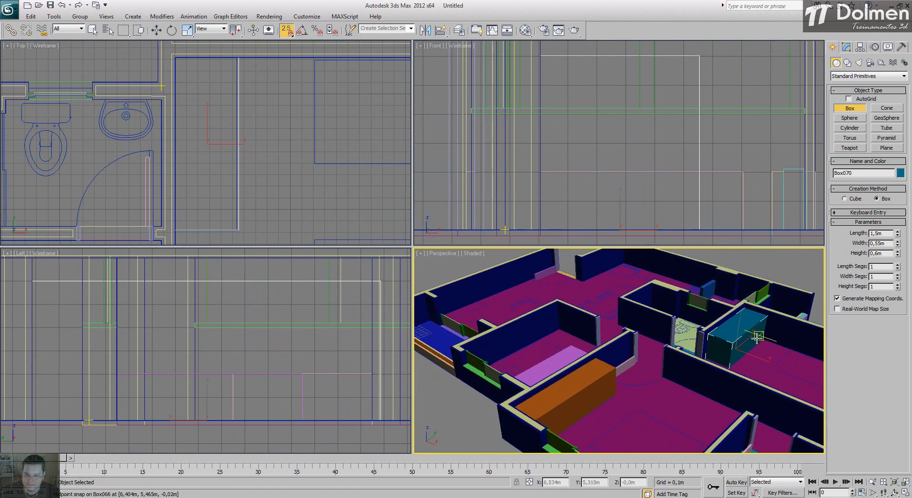
{"action": "middle_click_drag", "start_coordinate": [634, 360], "coordinate": [689, 357], "text": "alt"}
{"action": "right_click", "coordinate": [216, 90]}
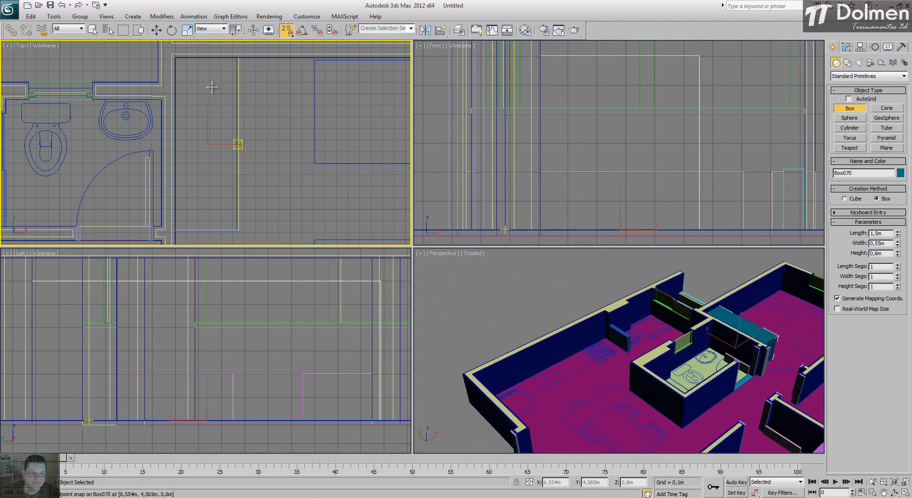
{"action": "key", "text": "w"}
{"action": "scroll", "coordinate": [243, 108], "scroll_direction": "down", "scroll_amount": 8}
{"action": "key", "text": "s"}
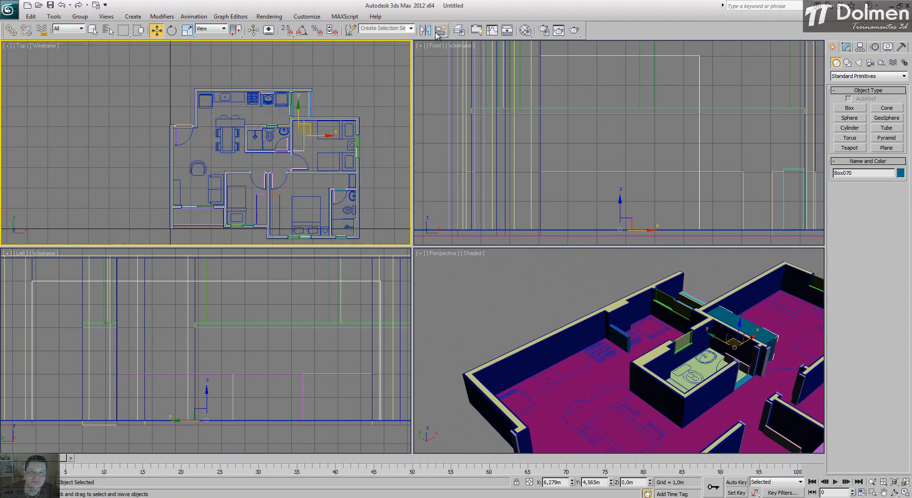
Make Bancada02 the current layer
{"action": "left_click", "coordinate": [459, 30]}
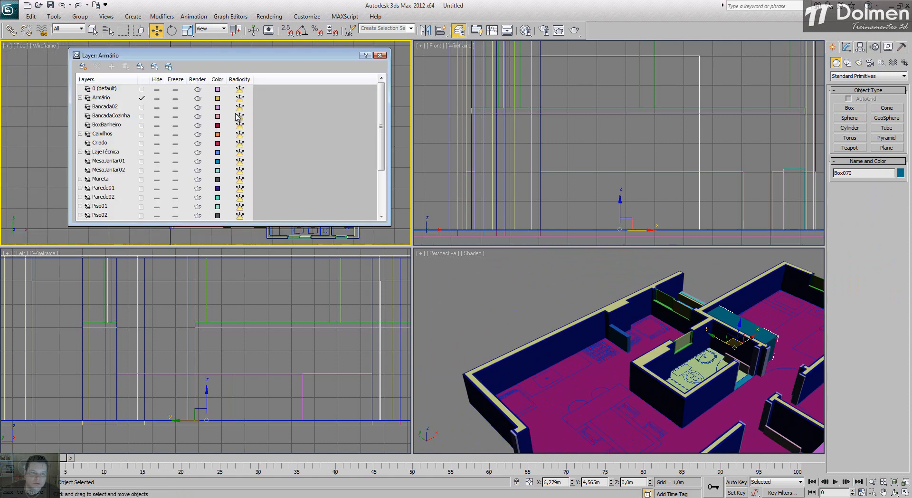
{"action": "left_click", "coordinate": [105, 109]}
{"action": "left_click", "coordinate": [141, 107]}
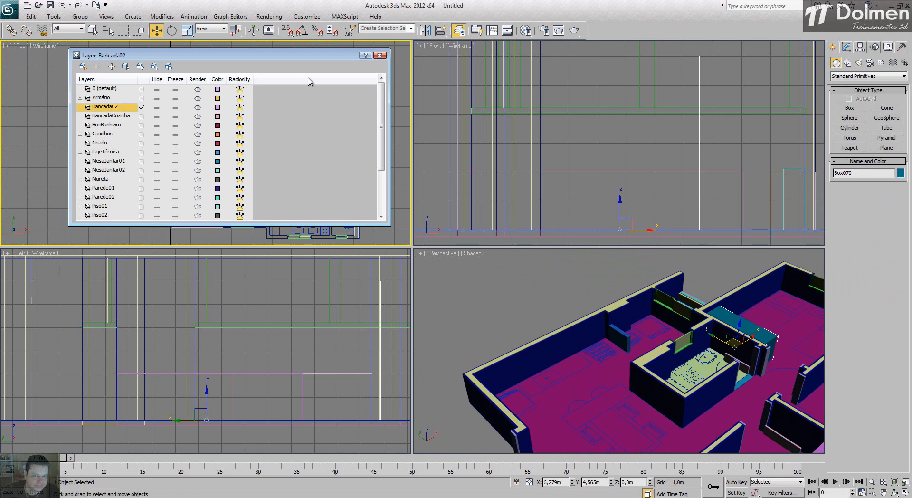
{"action": "left_click", "coordinate": [379, 55]}
With snapping on, create a 1.424 m by 0.4 m box over the bar counter between the kitchen and the dining table
{"action": "scroll", "coordinate": [232, 115], "scroll_direction": "up", "scroll_amount": 5}
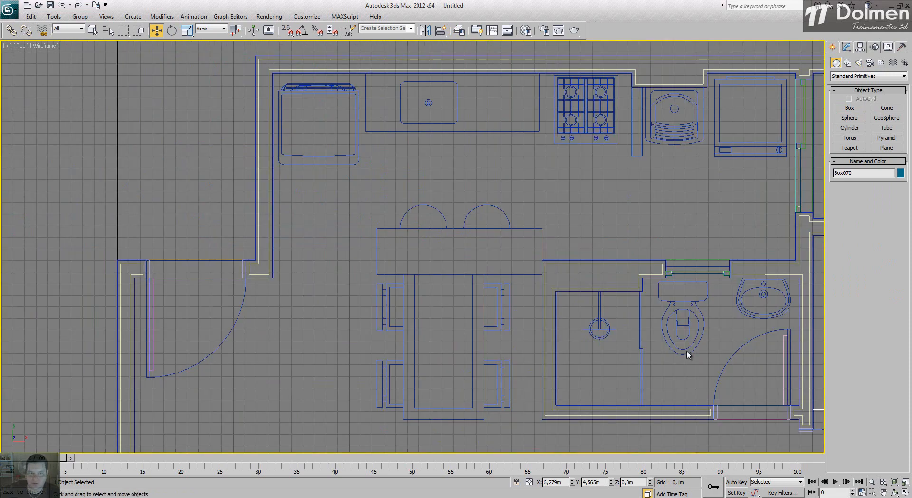
{"action": "left_click", "coordinate": [905, 492]}
{"action": "scroll", "coordinate": [466, 246], "scroll_direction": "up", "scroll_amount": 5}
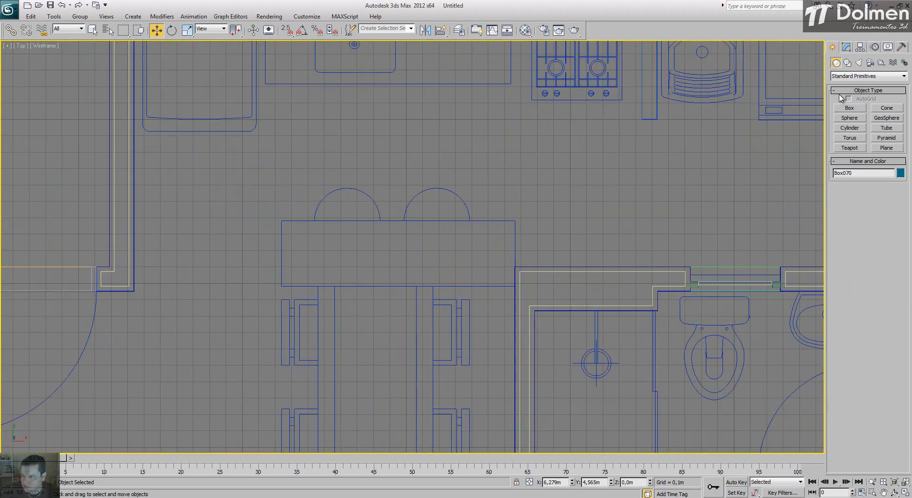
{"action": "left_click", "coordinate": [848, 109]}
{"action": "key", "text": "s"}
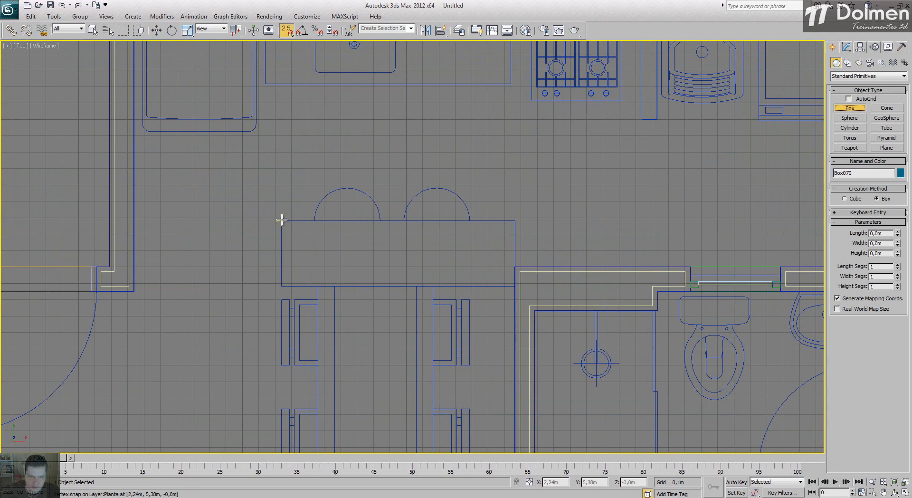
{"action": "left_click_drag", "start_coordinate": [281, 220], "coordinate": [516, 286]}
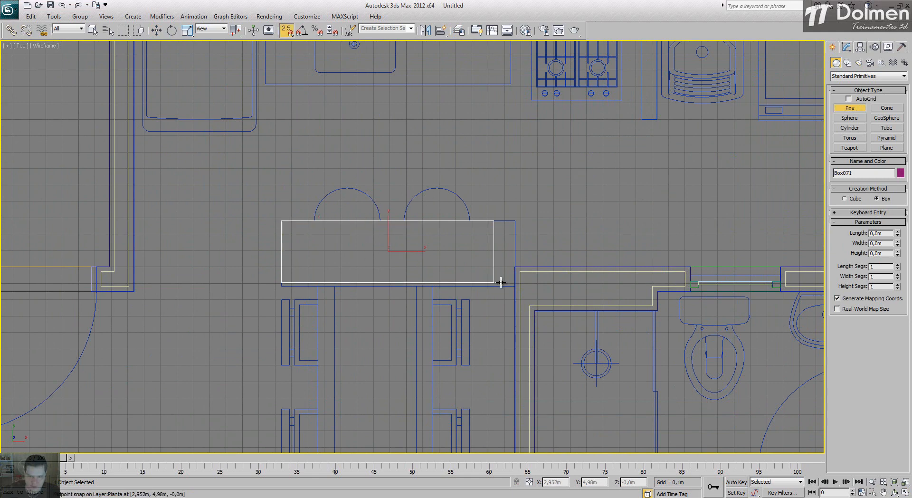
{"action": "left_click", "coordinate": [605, 256]}
Check the counter heights in the reference image, then set the bar counter box's height to 0.02 m
{"action": "key", "text": "alt+Tab"}
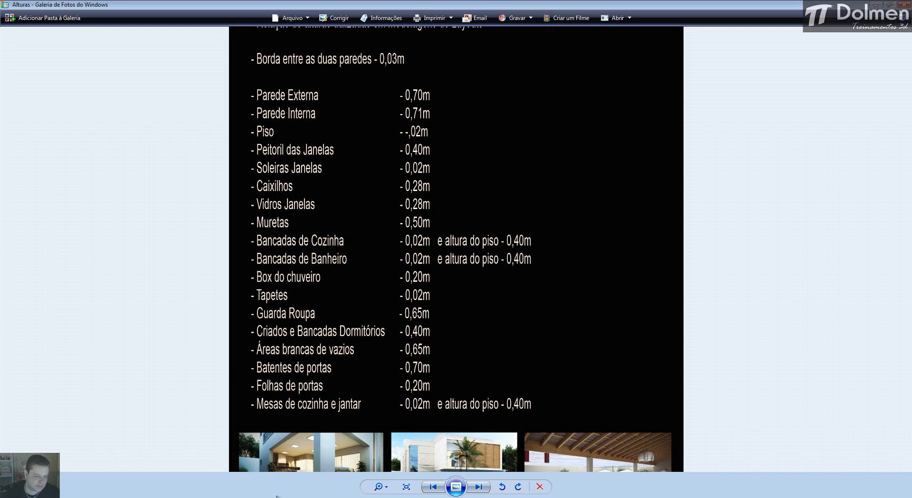
{"action": "key", "text": "alt+Tab"}
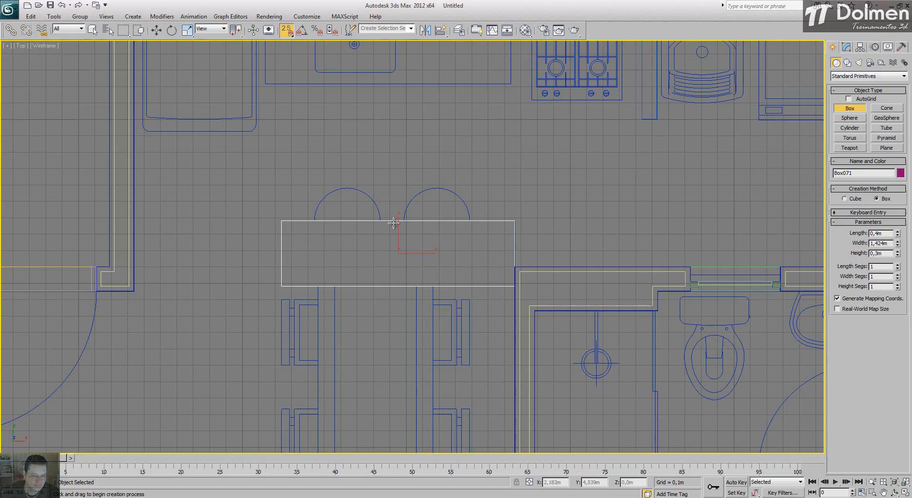
{"action": "left_click", "coordinate": [906, 493]}
{"action": "right_click", "coordinate": [578, 386]}
{"action": "scroll", "coordinate": [603, 375], "scroll_direction": "up", "scroll_amount": 3}
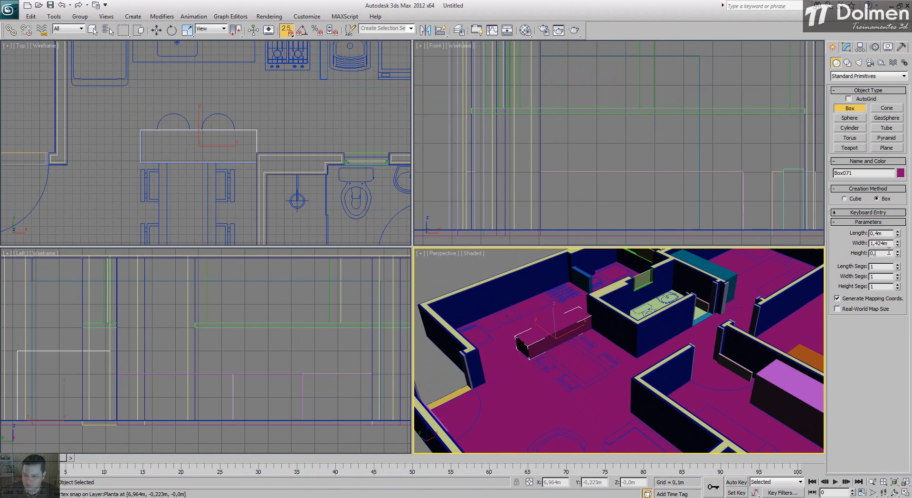
{"action": "type", "text": "02"}
{"action": "key", "text": "Return"}
Raise the bar countertop 0.4 m above the floor with a relative move
{"action": "key", "text": "w"}
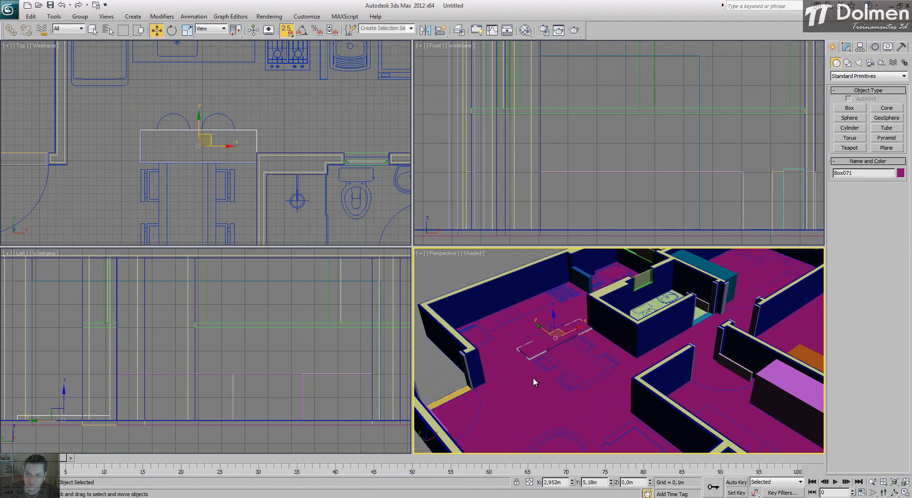
{"action": "left_click", "coordinate": [529, 482]}
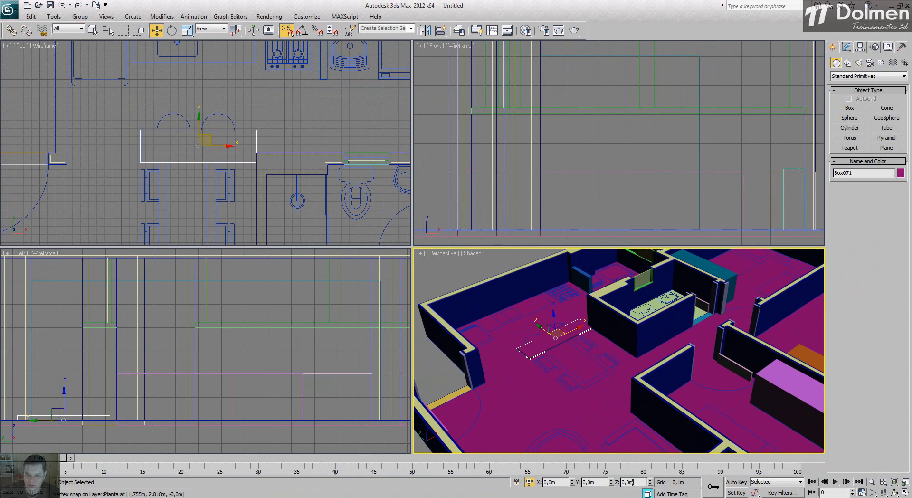
{"action": "key", "text": "Return"}
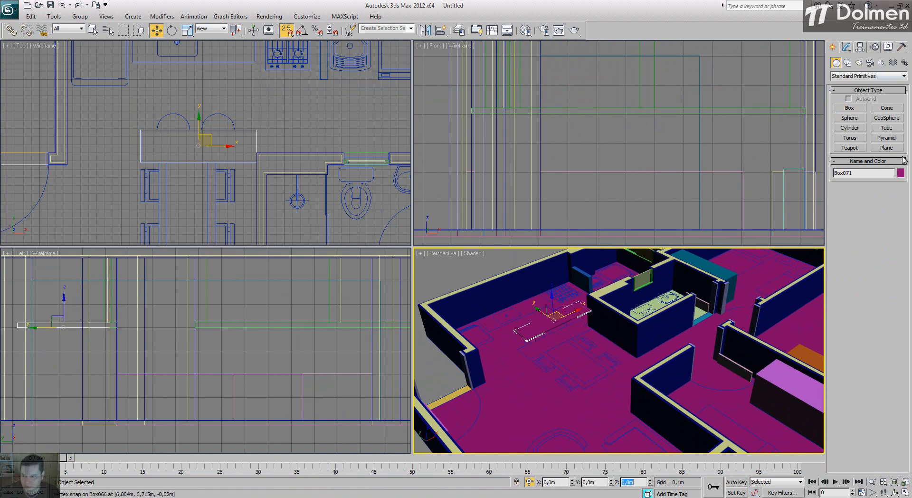
Change the bar countertop's colour to light beige, inspect it in the perspective view and clear the selection
{"action": "left_click", "coordinate": [901, 174]}
{"action": "left_click", "coordinate": [404, 215]}
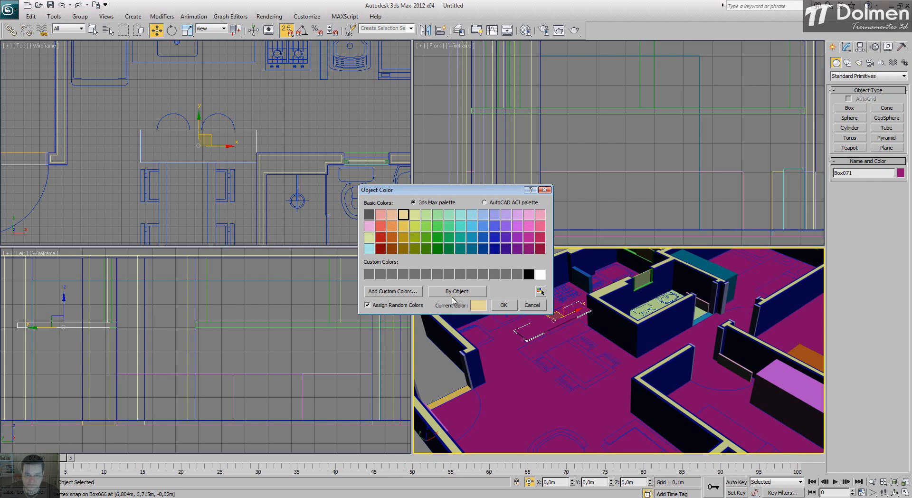
{"action": "left_click", "coordinate": [497, 306]}
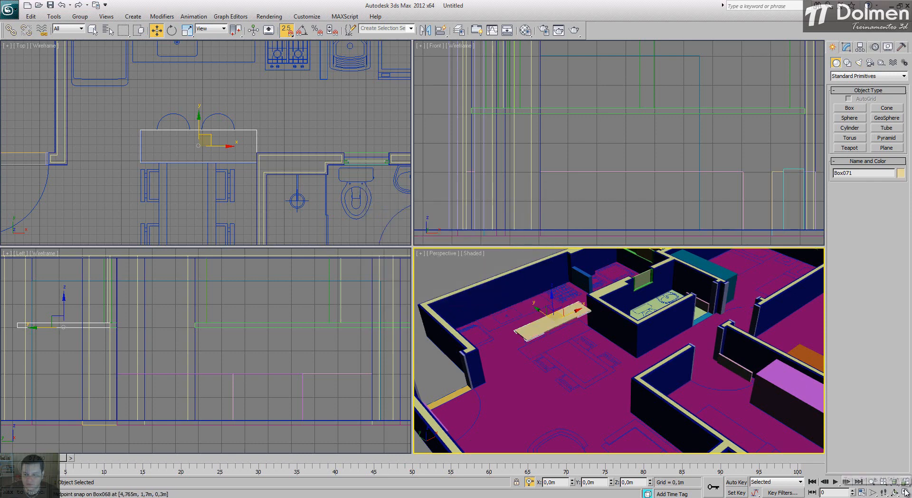
{"action": "left_click", "coordinate": [905, 492]}
{"action": "middle_click_drag", "start_coordinate": [351, 304], "coordinate": [320, 259], "text": "alt"}
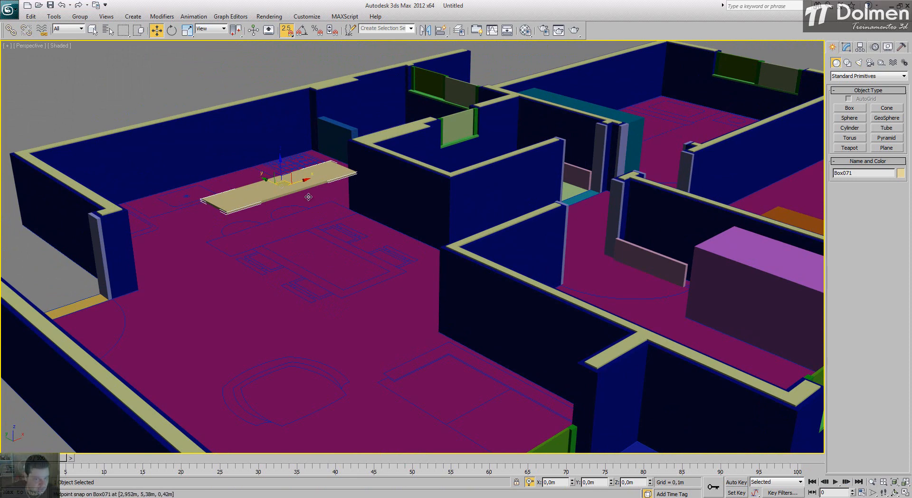
{"action": "middle_click_drag", "start_coordinate": [305, 196], "coordinate": [366, 215]}
{"action": "left_click", "coordinate": [249, 85]}
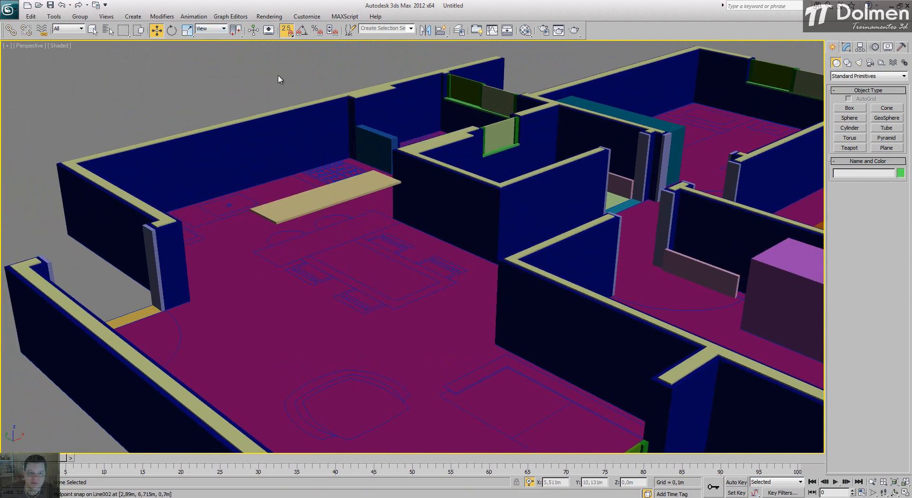
Make BancadaCozinha the current layer
{"action": "left_click", "coordinate": [459, 31]}
{"action": "left_click", "coordinate": [120, 117]}
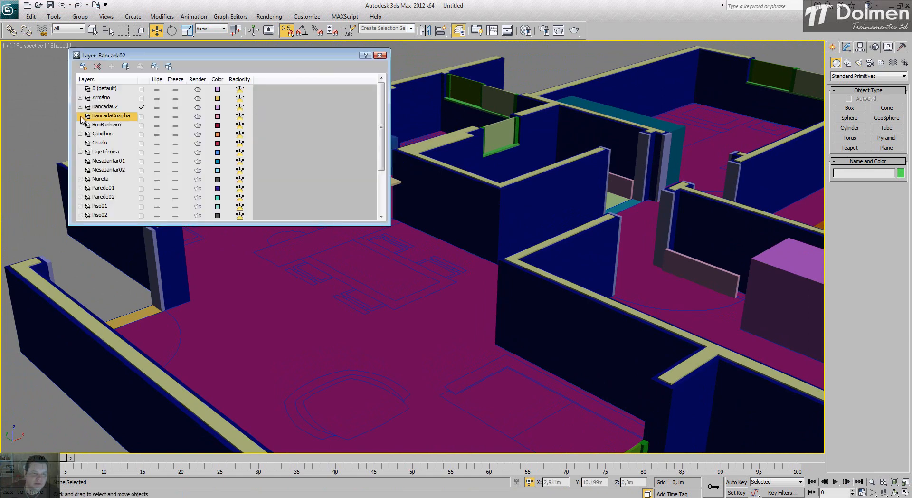
{"action": "left_click", "coordinate": [142, 115]}
{"action": "left_click", "coordinate": [380, 56]}
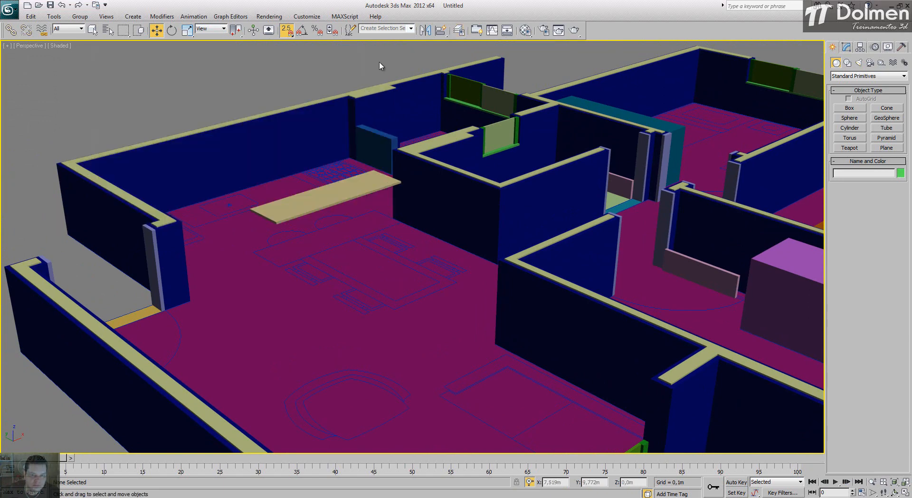
Draw a 1.5 m by 0.5 m rectangle spline over the kitchen counter with the sink, snapping to the plan's corners
{"action": "key", "text": "alt+w"}
{"action": "middle_click_drag", "start_coordinate": [241, 143], "coordinate": [271, 204]}
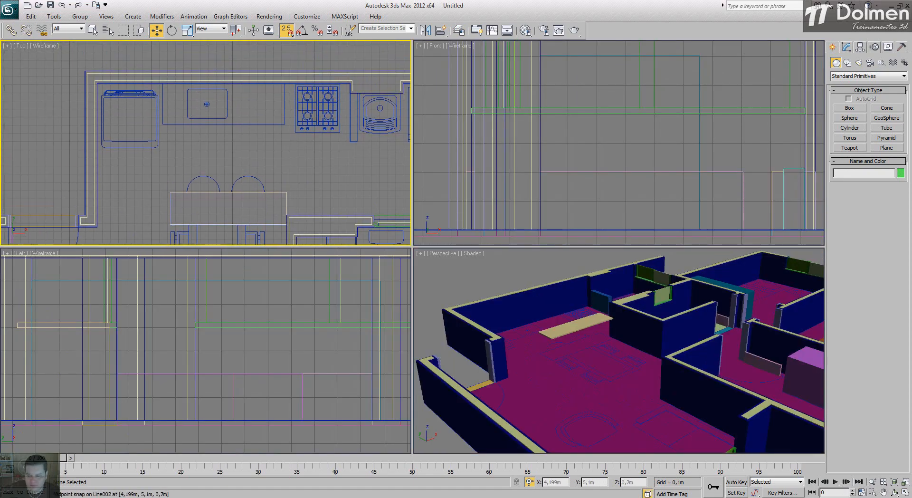
{"action": "left_click", "coordinate": [907, 494]}
{"action": "scroll", "coordinate": [474, 284], "scroll_direction": "up", "scroll_amount": 5}
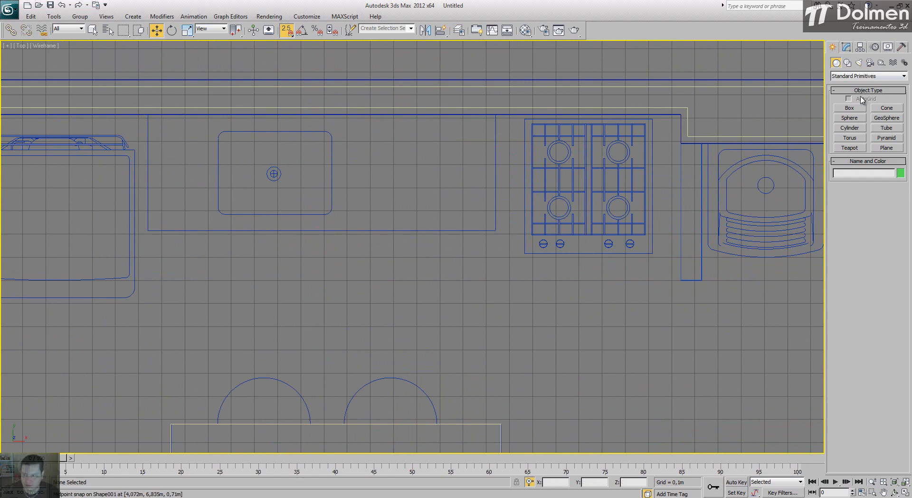
{"action": "left_click", "coordinate": [849, 62]}
{"action": "left_click", "coordinate": [887, 115]}
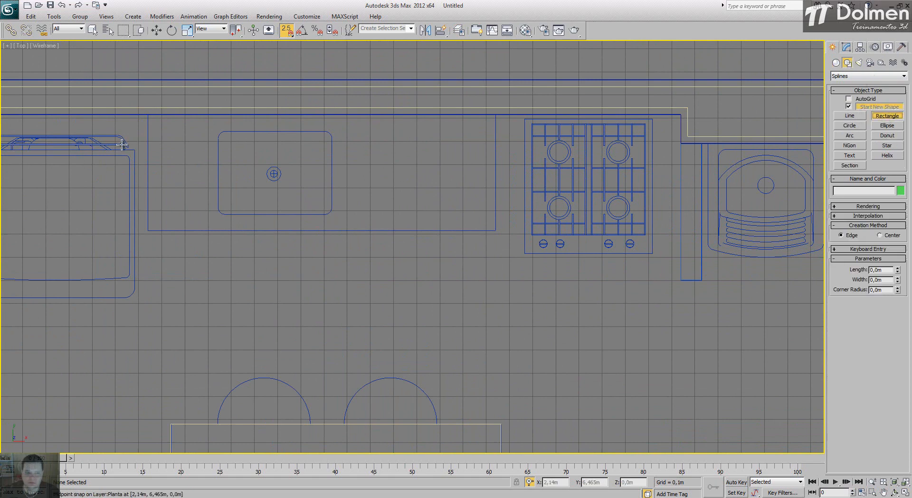
{"action": "left_click_drag", "start_coordinate": [147, 114], "coordinate": [315, 210]}
{"action": "left_click_drag", "start_coordinate": [495, 260], "coordinate": [496, 230]}
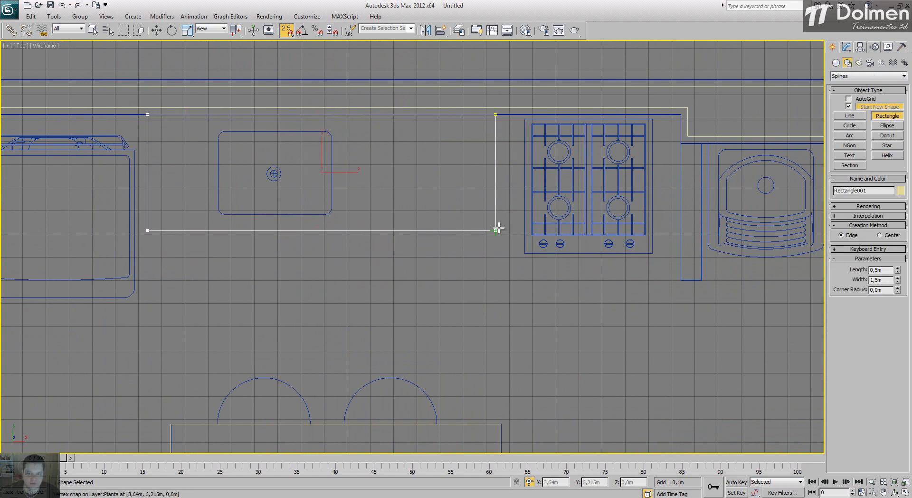
Within the same shape, add a rounded rectangle 0.491 m wide and 0.361 m long that matches the sink outline
{"action": "left_click", "coordinate": [849, 106]}
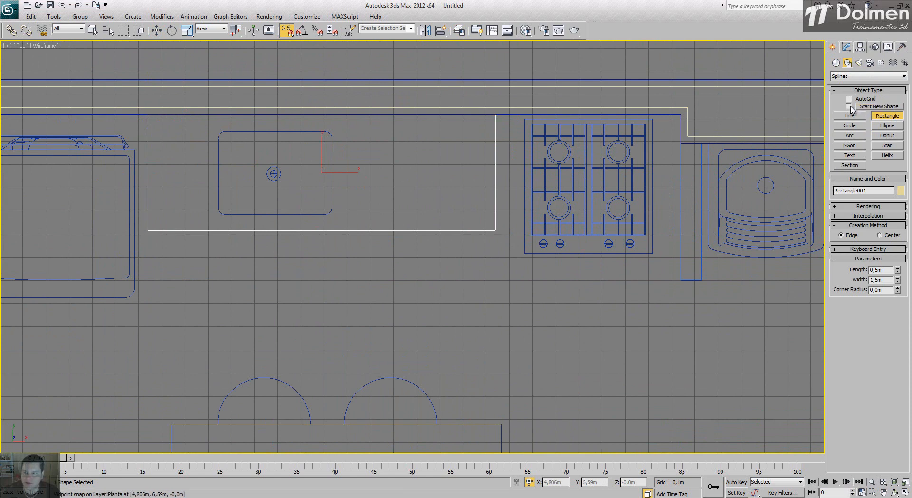
{"action": "left_click_drag", "start_coordinate": [225, 131], "coordinate": [324, 213]}
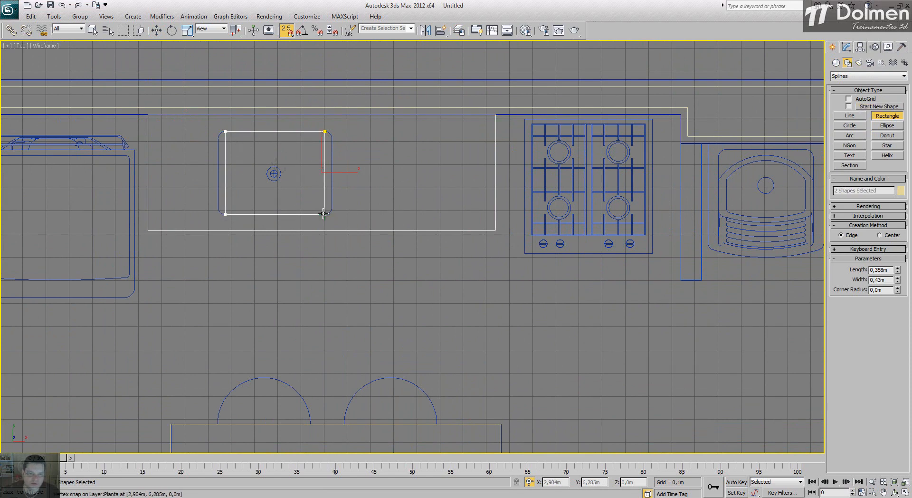
{"action": "left_click", "coordinate": [897, 269]}
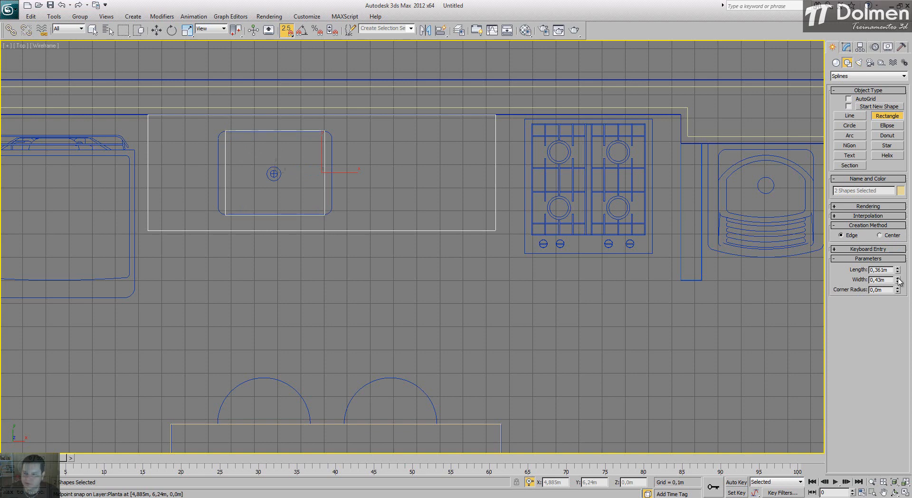
{"action": "left_click_drag", "start_coordinate": [899, 282], "coordinate": [899, 271]}
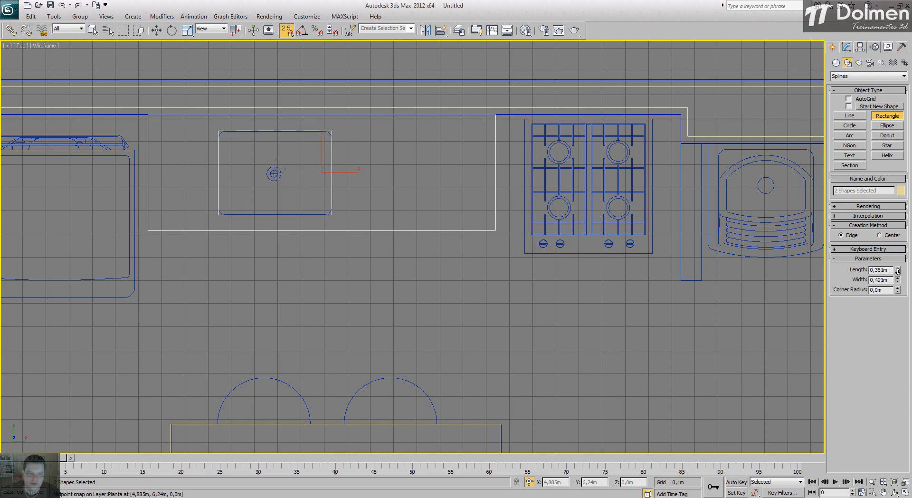
{"action": "scroll", "coordinate": [303, 176], "scroll_direction": "up", "scroll_amount": 2}
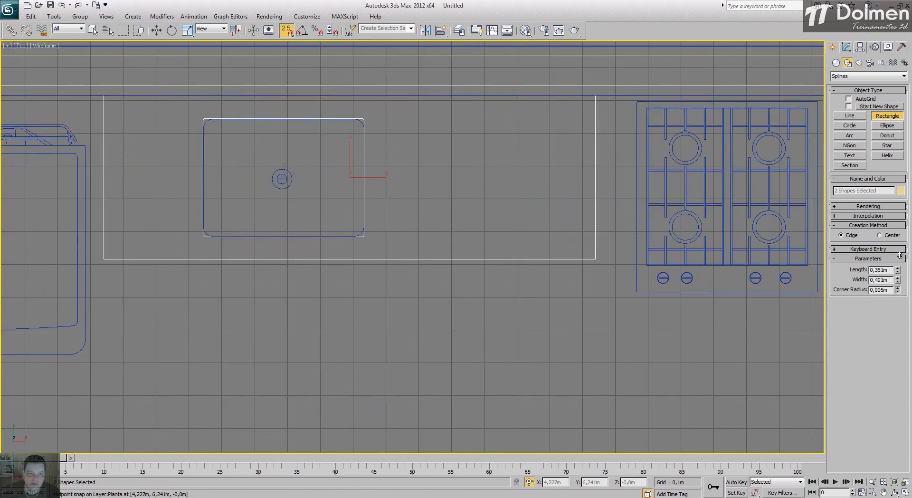
{"action": "left_click_drag", "start_coordinate": [900, 255], "coordinate": [892, 128]}
{"action": "key", "text": "w"}
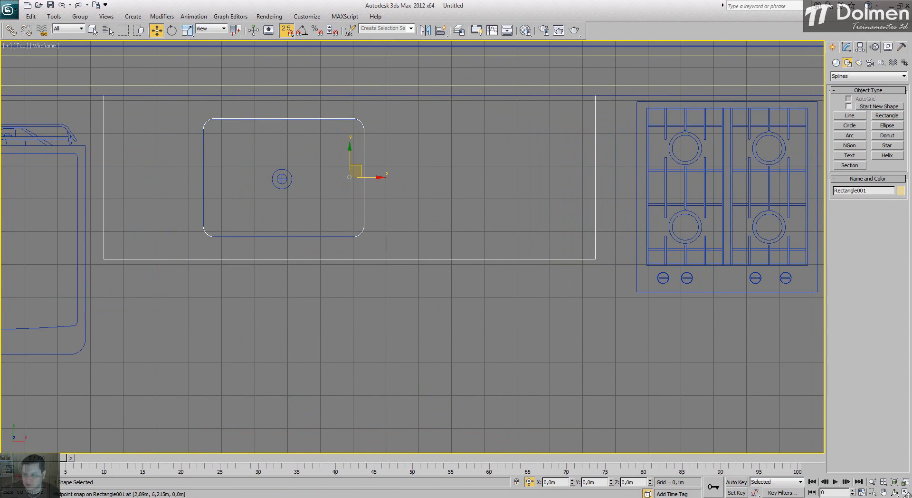
Extrude the kitchen countertop shape with its sink opening by 0.02 m and raise it above the floor to counter height
{"action": "left_click", "coordinate": [906, 493]}
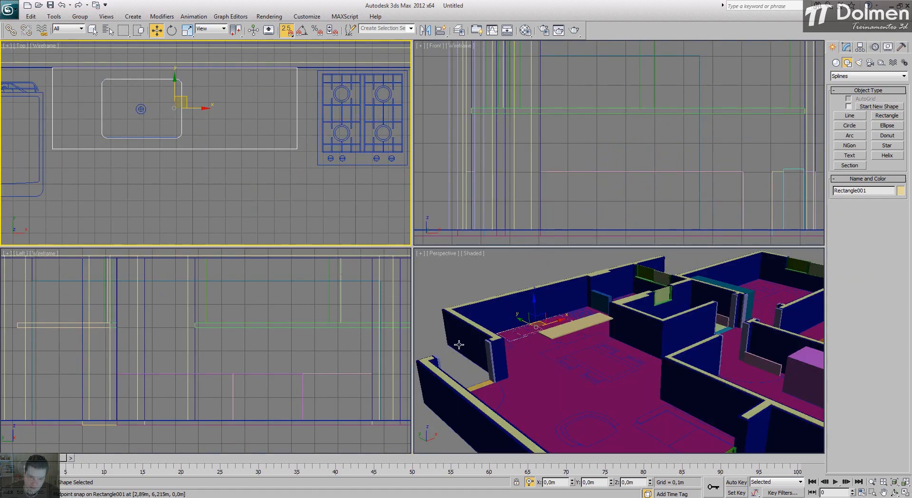
{"action": "right_click", "coordinate": [551, 351]}
{"action": "left_click", "coordinate": [907, 493]}
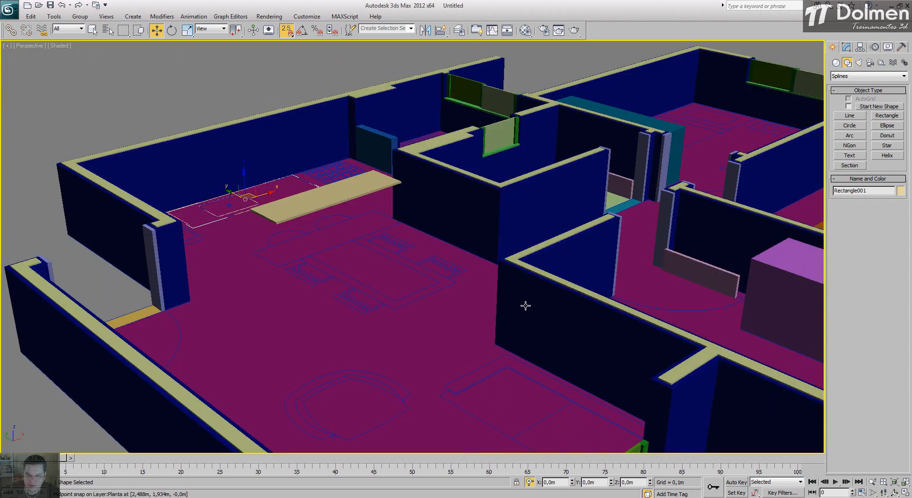
{"action": "middle_click_drag", "start_coordinate": [526, 307], "coordinate": [639, 434]}
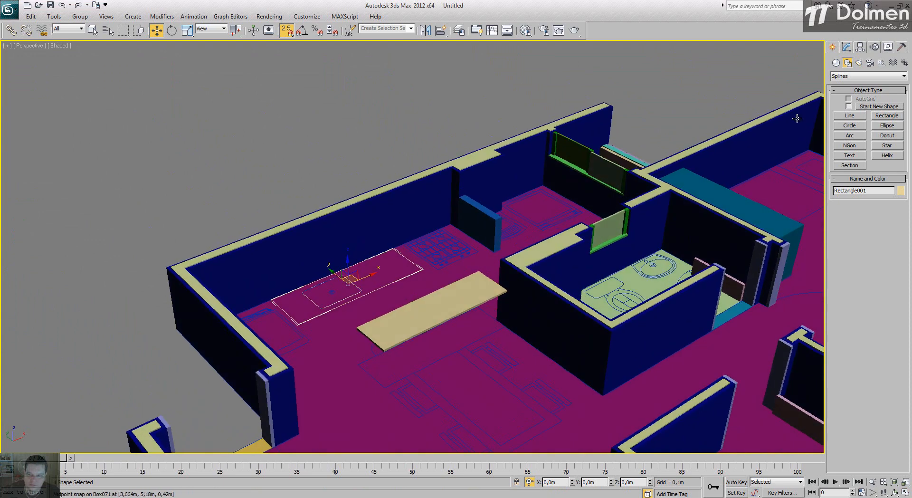
{"action": "left_click", "coordinate": [847, 48]}
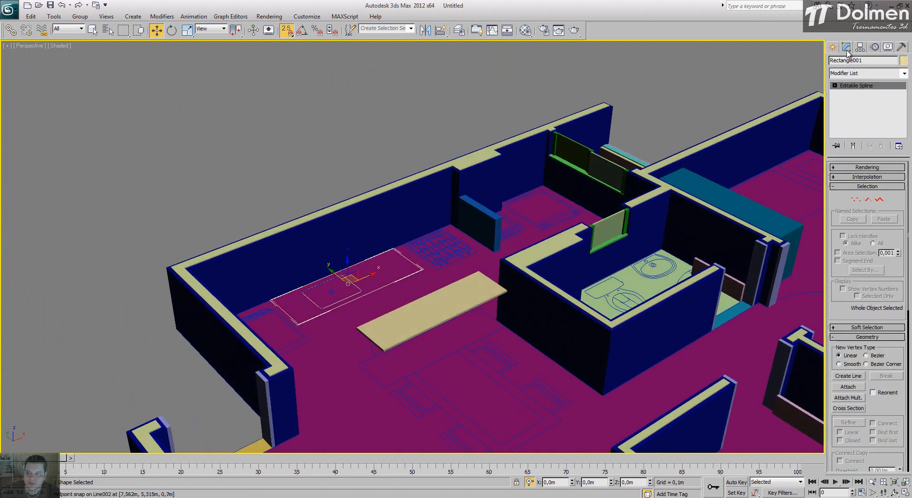
{"action": "left_click", "coordinate": [863, 74]}
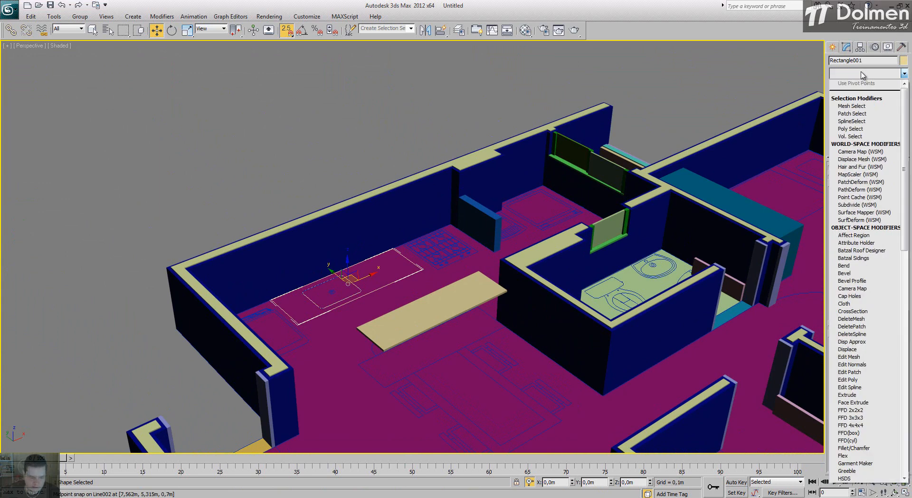
{"action": "key", "text": "e"}
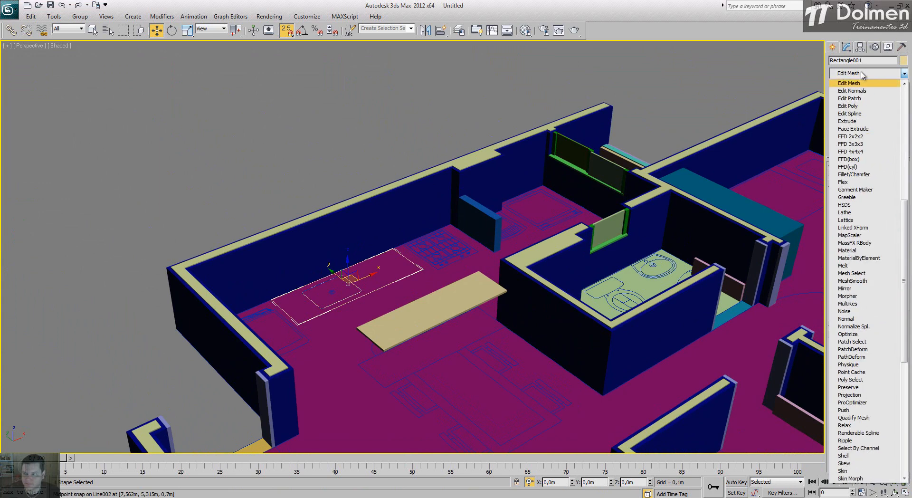
{"action": "left_click", "coordinate": [844, 122]}
{"action": "key", "text": "Return"}
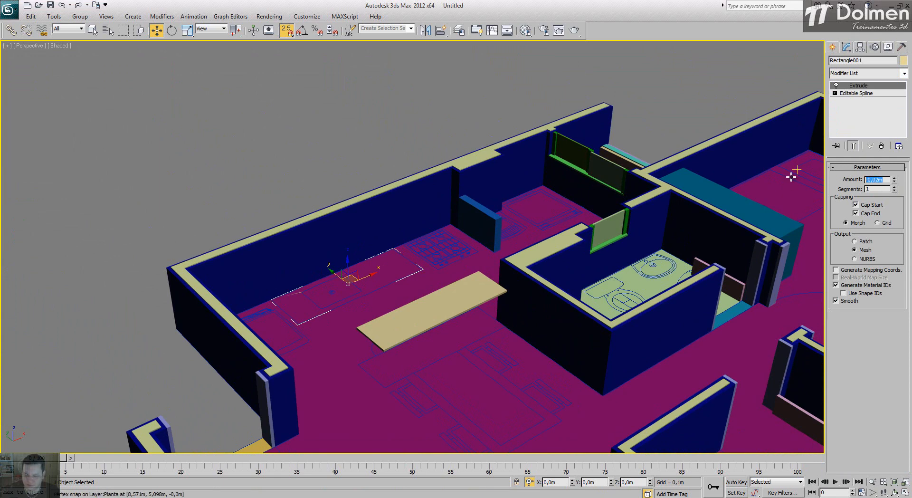
{"action": "type", "text": ",02"}
{"action": "key", "text": "Return"}
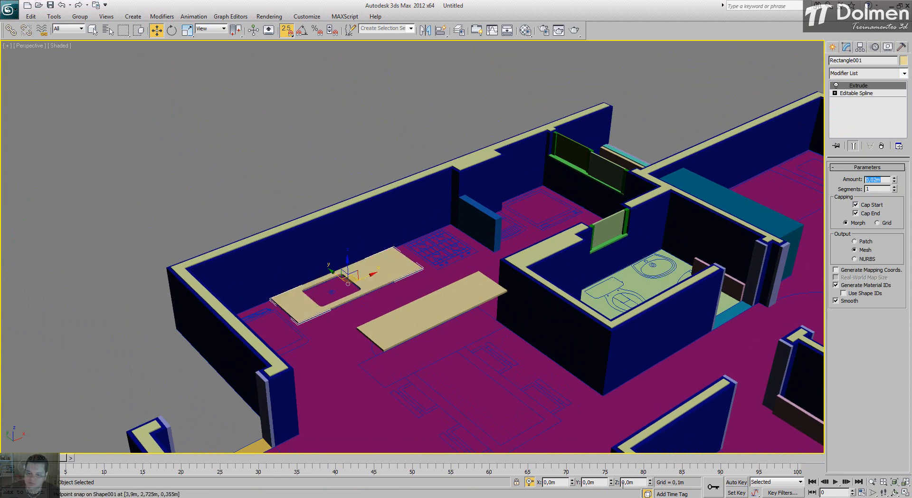
{"action": "type", "text": ",5"}
{"action": "key", "text": "Return"}
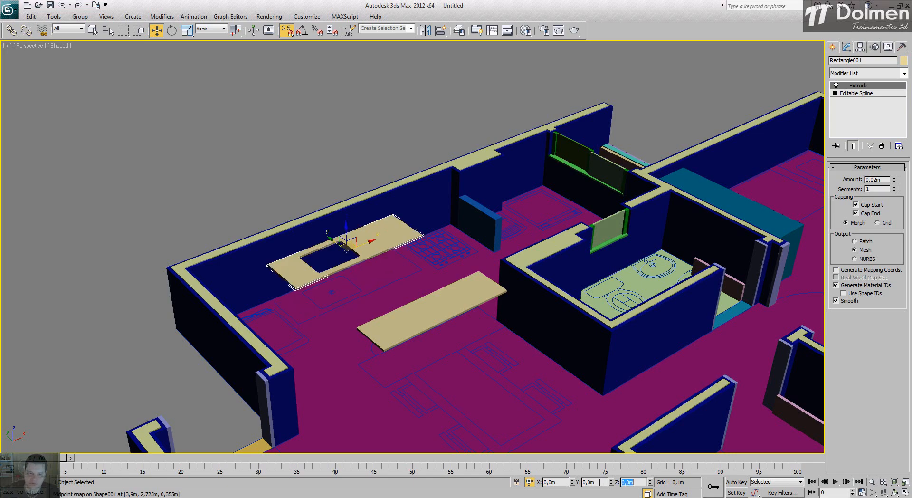
Switch to the rendered floor plan image in Windows Photo Gallery and compare the kitchen and bathroom with the model
{"action": "left_click", "coordinate": [832, 47]}
{"action": "left_click", "coordinate": [264, 126]}
{"action": "middle_click_drag", "start_coordinate": [341, 262], "coordinate": [309, 266], "text": "alt"}
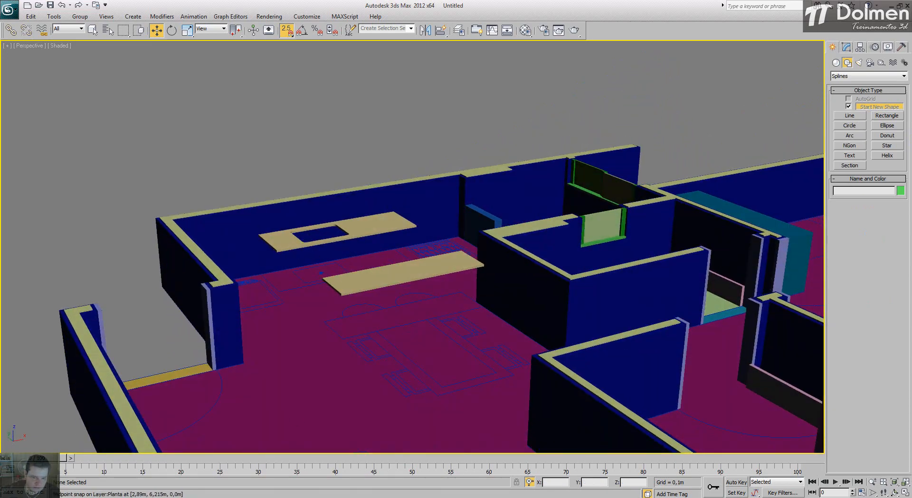
{"action": "key", "text": "alt+Tab"}
{"action": "scroll", "coordinate": [642, 93], "scroll_direction": "up", "scroll_amount": 3}
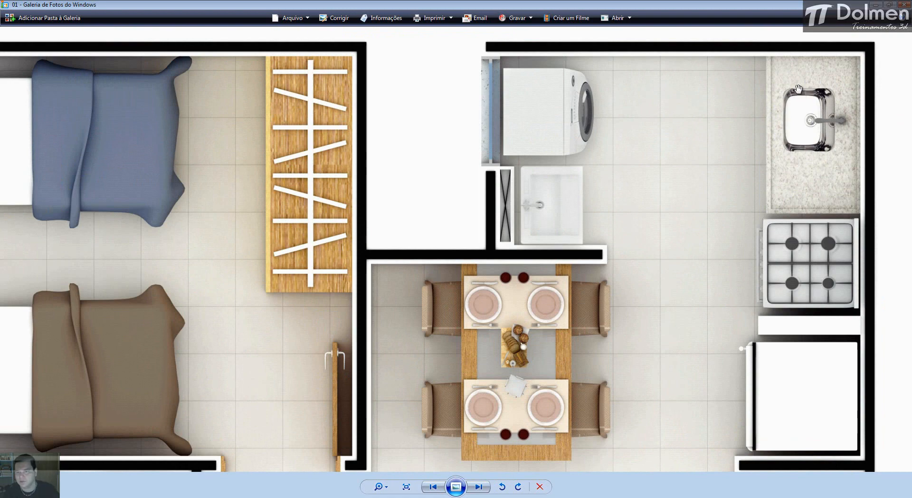
{"action": "scroll", "coordinate": [729, 98], "scroll_direction": "down", "scroll_amount": 2}
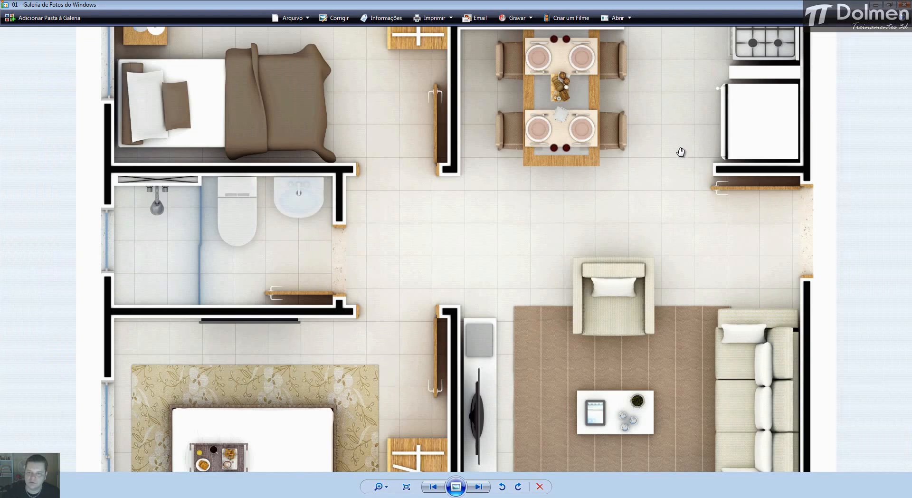
{"action": "key", "text": "alt+Tab"}
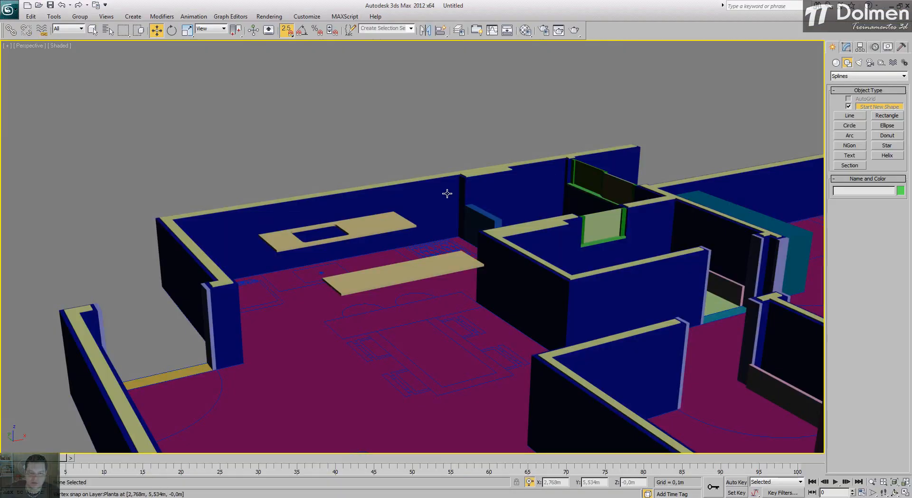
{"action": "middle_click_drag", "start_coordinate": [397, 147], "coordinate": [454, 110]}
{"action": "scroll", "coordinate": [454, 110], "scroll_direction": "down", "scroll_amount": 4}
{"action": "middle_click_drag", "start_coordinate": [463, 222], "coordinate": [465, 235], "text": "alt"}
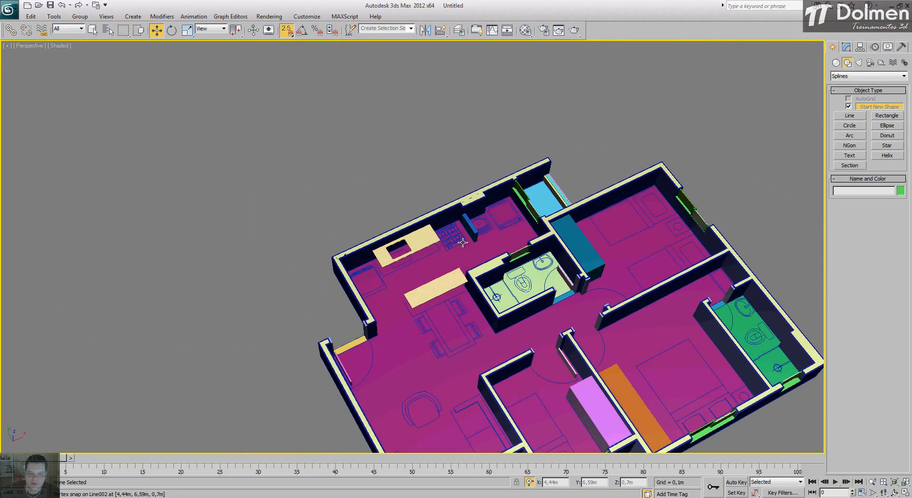
Make BoxBanheiro the current layer
{"action": "left_click", "coordinate": [459, 30]}
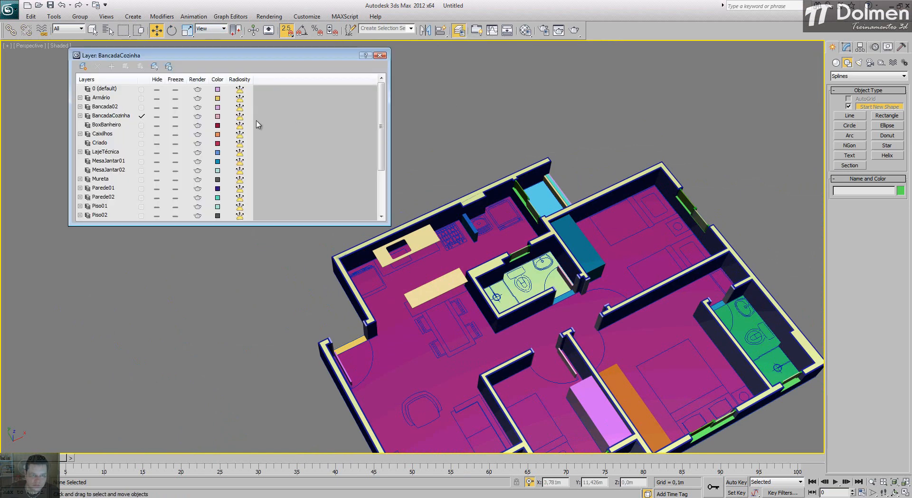
{"action": "left_click", "coordinate": [108, 125]}
{"action": "left_click", "coordinate": [142, 125]}
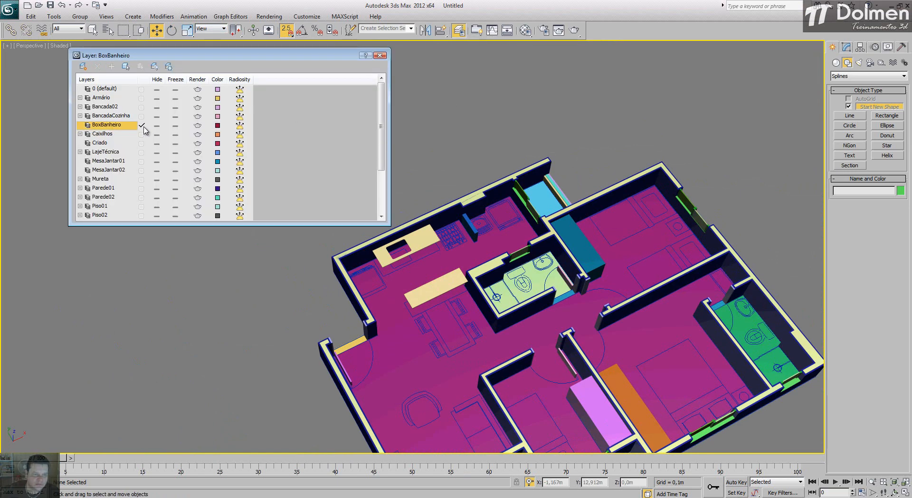
{"action": "left_click", "coordinate": [381, 56]}
Draw two shower screen boxes, each 0.491 m long, 0.015 m wide and 0.2 m high, over the plan lines in the bathroom beside the dining table
{"action": "left_click", "coordinate": [906, 492]}
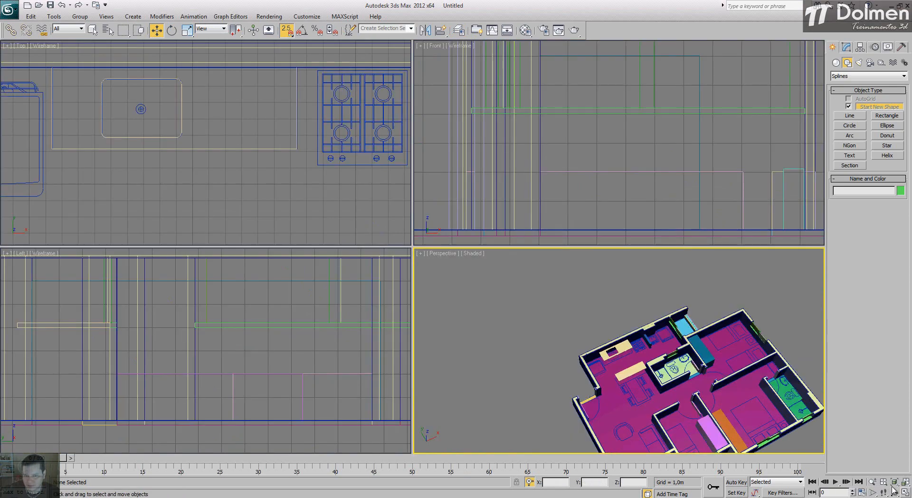
{"action": "right_click", "coordinate": [176, 83]}
{"action": "scroll", "coordinate": [302, 80], "scroll_direction": "down", "scroll_amount": 4}
{"action": "scroll", "coordinate": [291, 129], "scroll_direction": "up", "scroll_amount": 3}
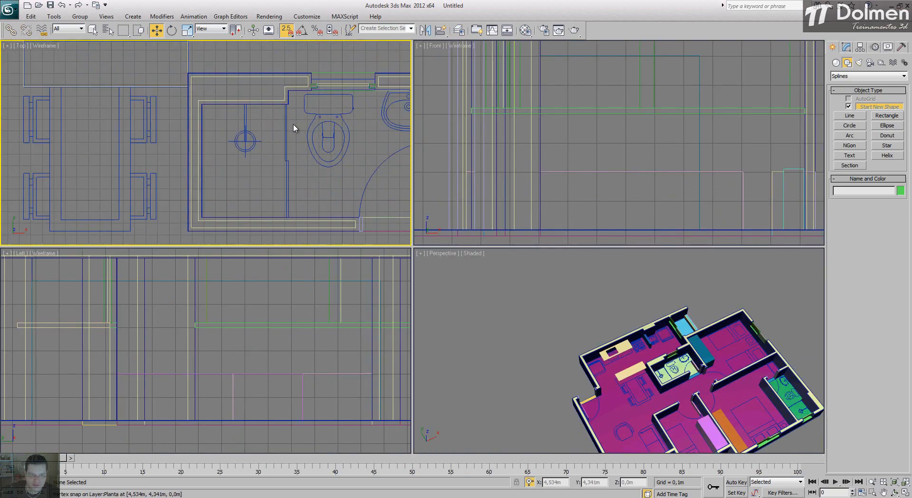
{"action": "left_click", "coordinate": [905, 493]}
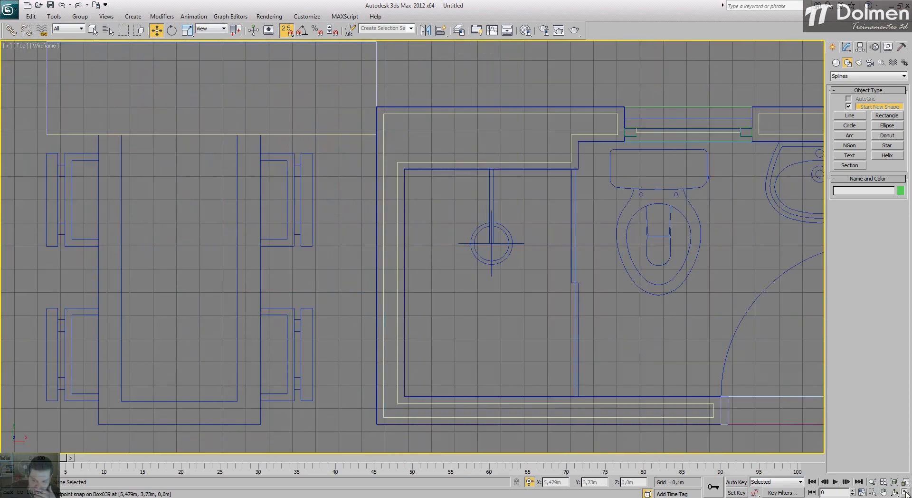
{"action": "middle_click_drag", "start_coordinate": [583, 281], "coordinate": [450, 250]}
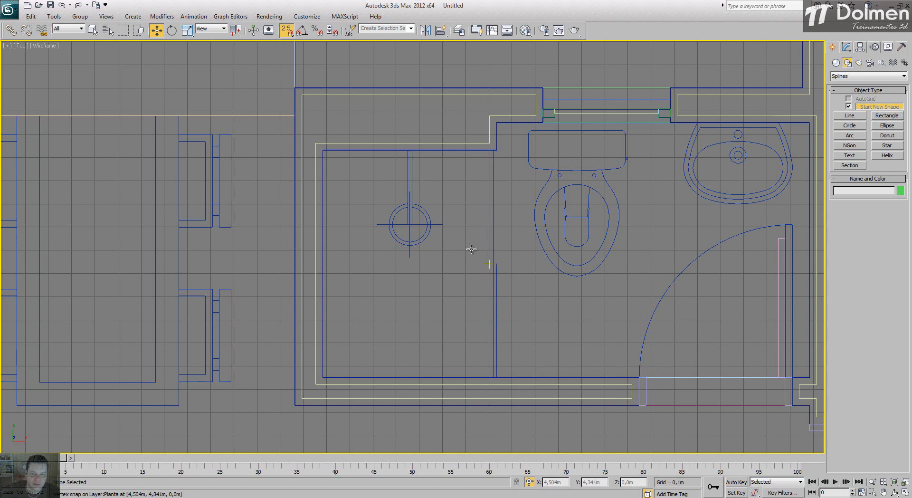
{"action": "scroll", "coordinate": [492, 254], "scroll_direction": "up", "scroll_amount": 2}
{"action": "mouse_move", "coordinate": [489, 254]}
{"action": "middle_mouse_down"}
{"action": "mouse_move", "coordinate": [436, 249]}
{"action": "mouse_move", "coordinate": [451, 219]}
{"action": "middle_mouse_up"}
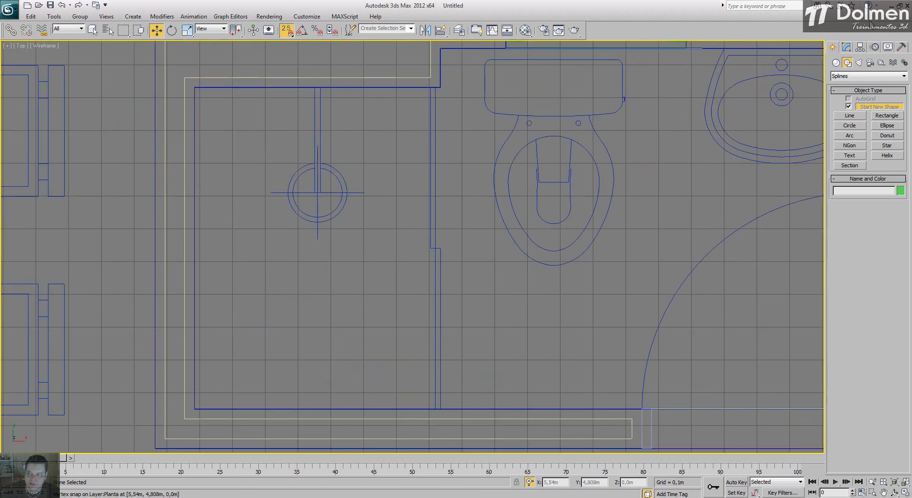
{"action": "left_click", "coordinate": [836, 63]}
{"action": "left_click", "coordinate": [851, 108]}
{"action": "key", "text": "s"}
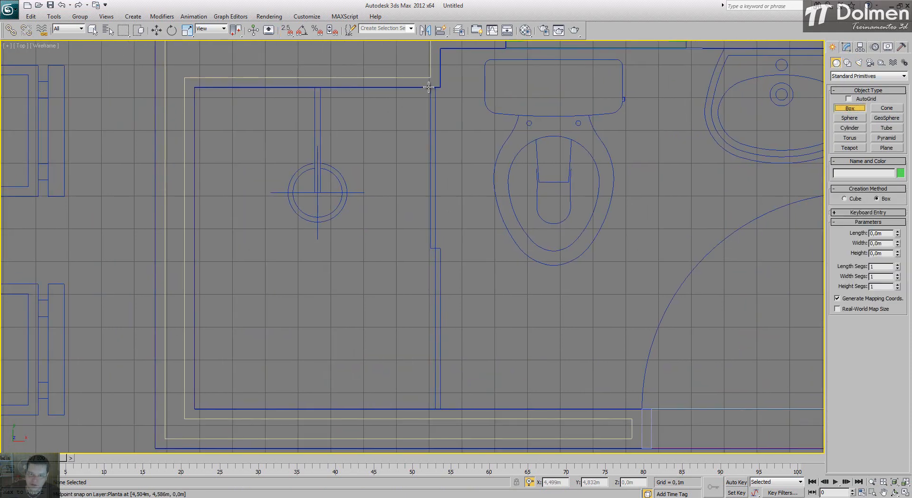
{"action": "key", "text": "s"}
{"action": "left_click_drag", "start_coordinate": [431, 87], "coordinate": [436, 248]}
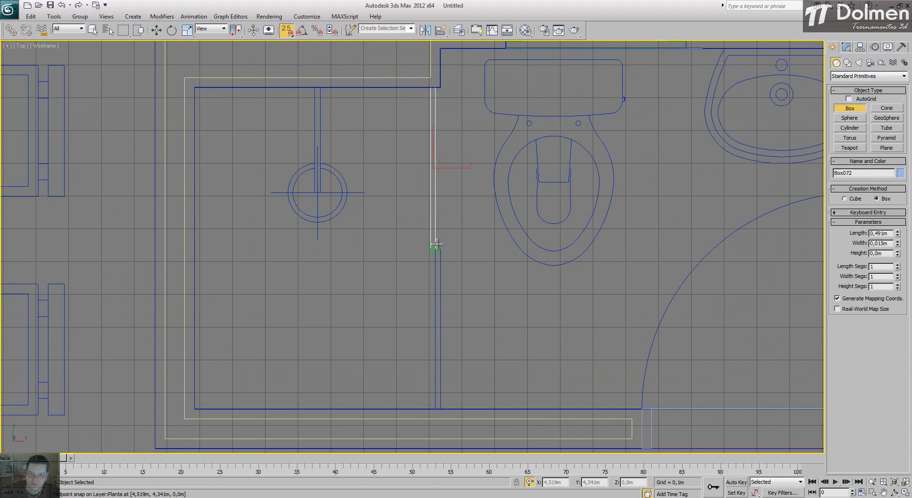
{"action": "left_click", "coordinate": [458, 206]}
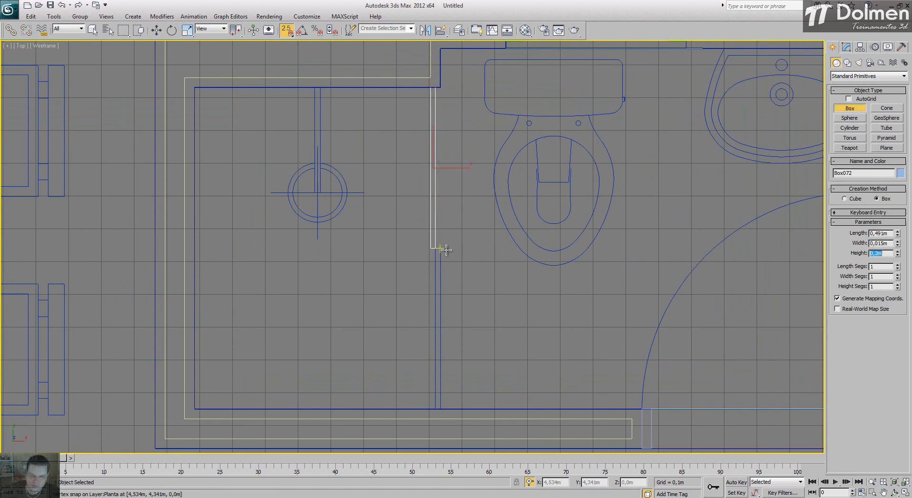
{"action": "left_click_drag", "start_coordinate": [436, 247], "coordinate": [439, 409]}
{"action": "left_click", "coordinate": [500, 323]}
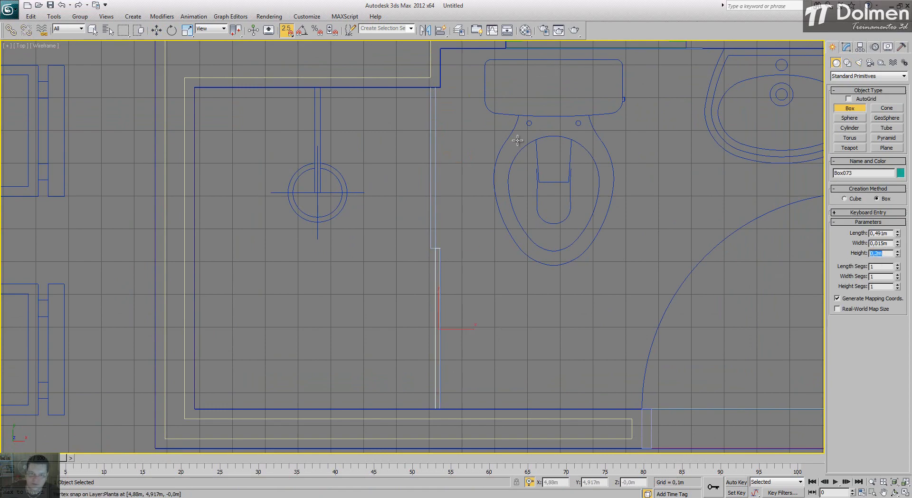
Draw two shower screen boxes, each 0.548 m wide and 0.015 m long, over the plan lines in the double bedroom's bathroom
{"action": "scroll", "coordinate": [407, 167], "scroll_direction": "down", "scroll_amount": 5}
{"action": "scroll", "coordinate": [503, 253], "scroll_direction": "up", "scroll_amount": 5}
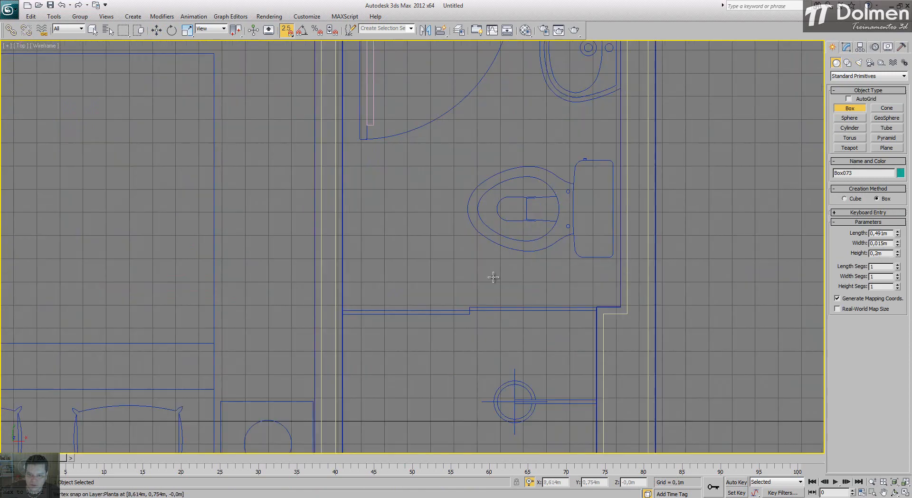
{"action": "left_click_drag", "start_coordinate": [463, 310], "coordinate": [283, 305]}
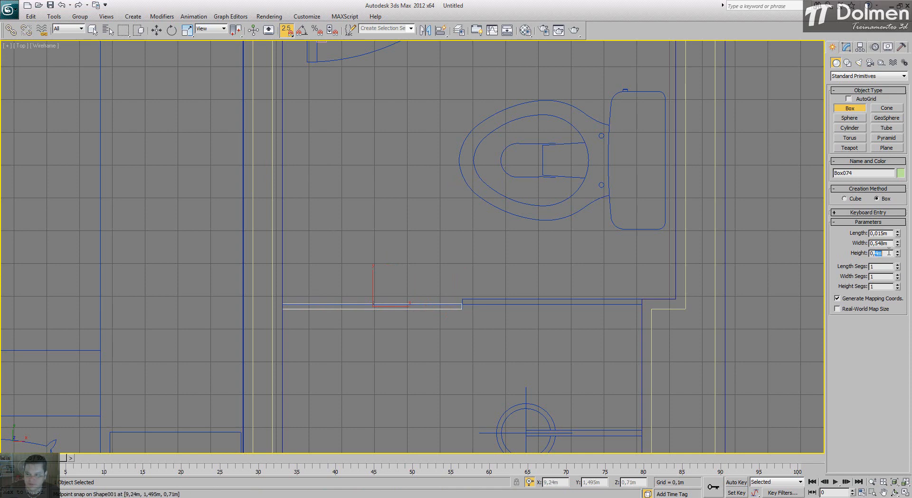
{"action": "left_click_drag", "start_coordinate": [462, 304], "coordinate": [642, 276]}
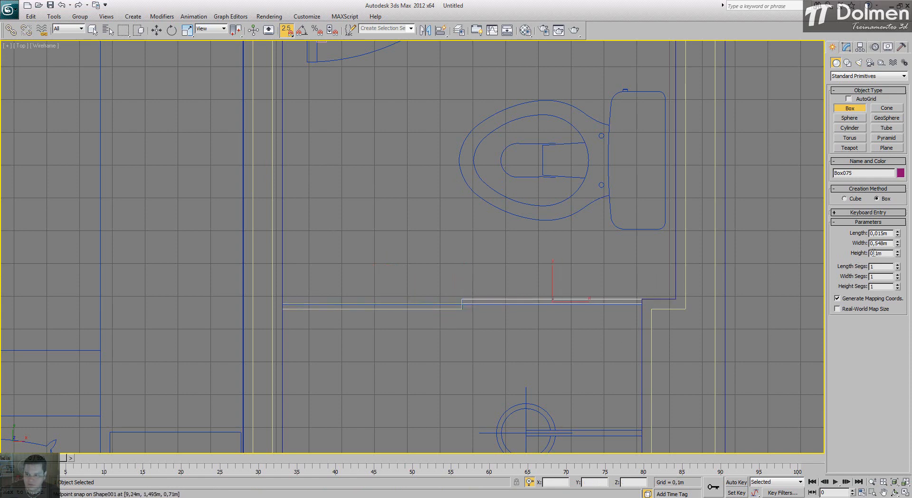
{"action": "right_click", "coordinate": [637, 271]}
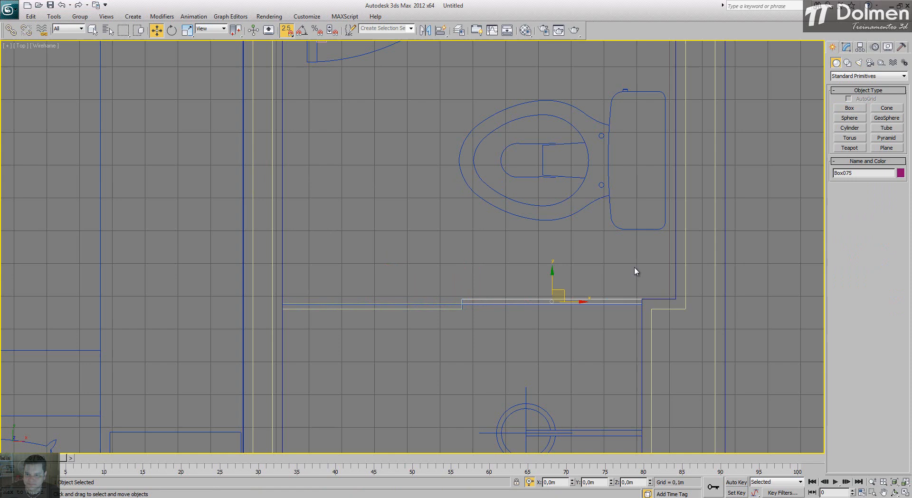
{"action": "left_click", "coordinate": [906, 493]}
{"action": "key", "text": "z"}
{"action": "scroll", "coordinate": [703, 350], "scroll_direction": "up", "scroll_amount": 5}
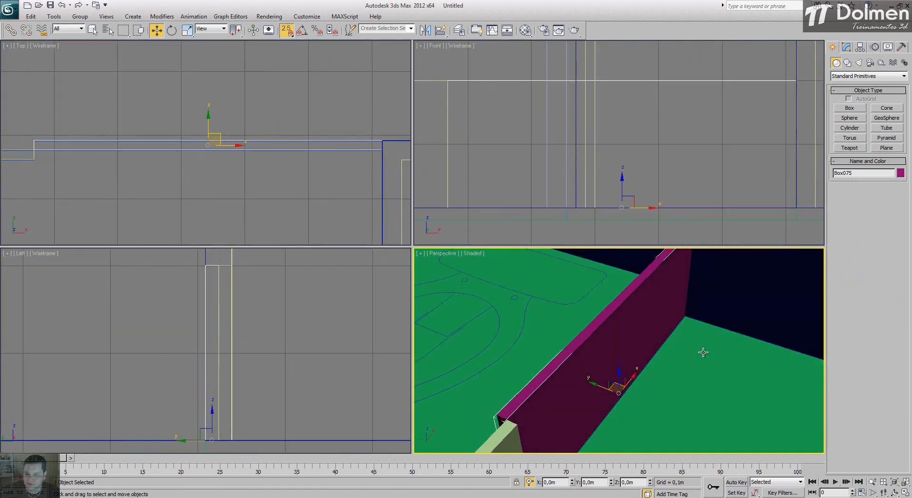
{"action": "middle_click_drag", "start_coordinate": [694, 348], "coordinate": [674, 389], "text": "alt"}
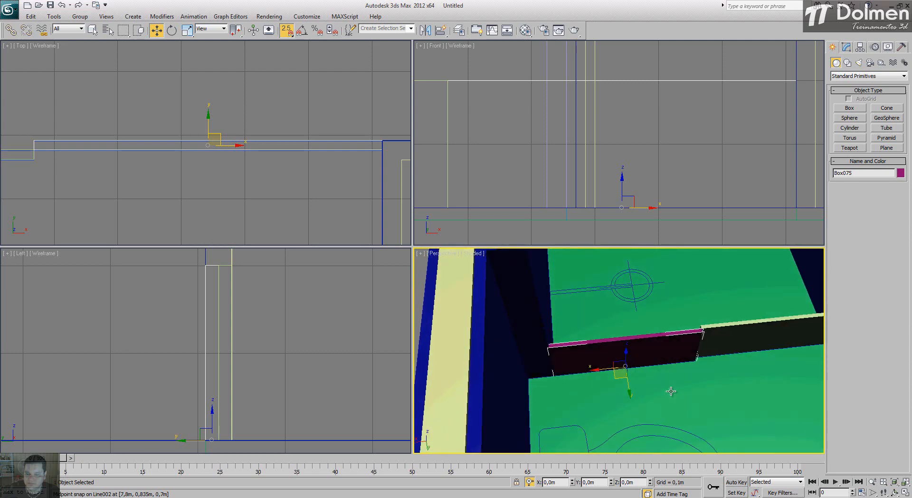
{"action": "scroll", "coordinate": [302, 129], "scroll_direction": "down", "scroll_amount": 5}
{"action": "scroll", "coordinate": [618, 361], "scroll_direction": "down", "scroll_amount": 10}
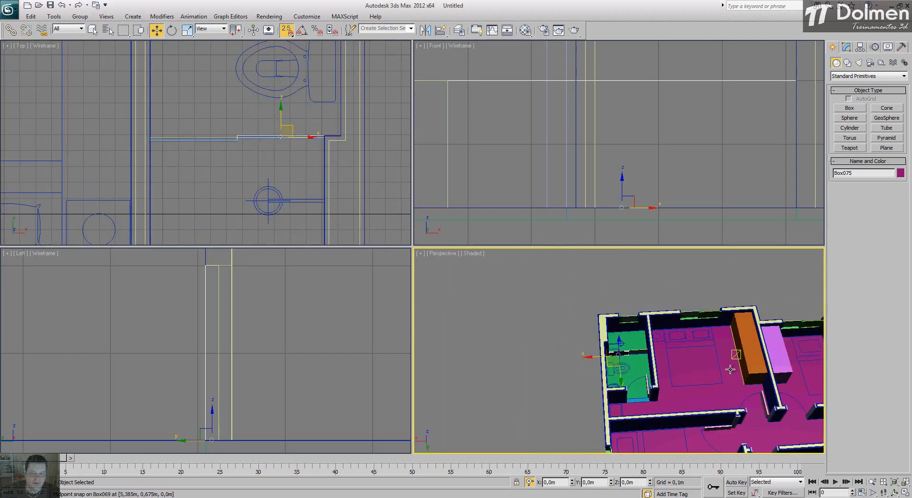
Make Criado the current layer
{"action": "left_click", "coordinate": [459, 30]}
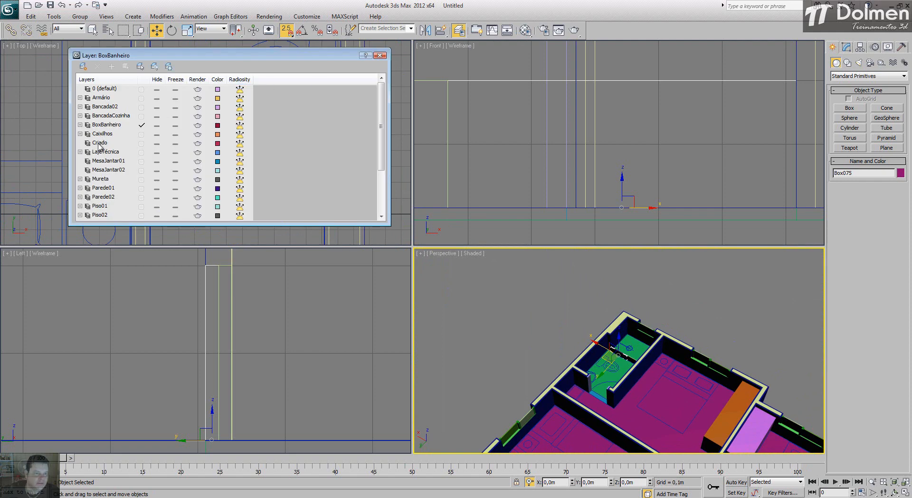
{"action": "left_click", "coordinate": [142, 143]}
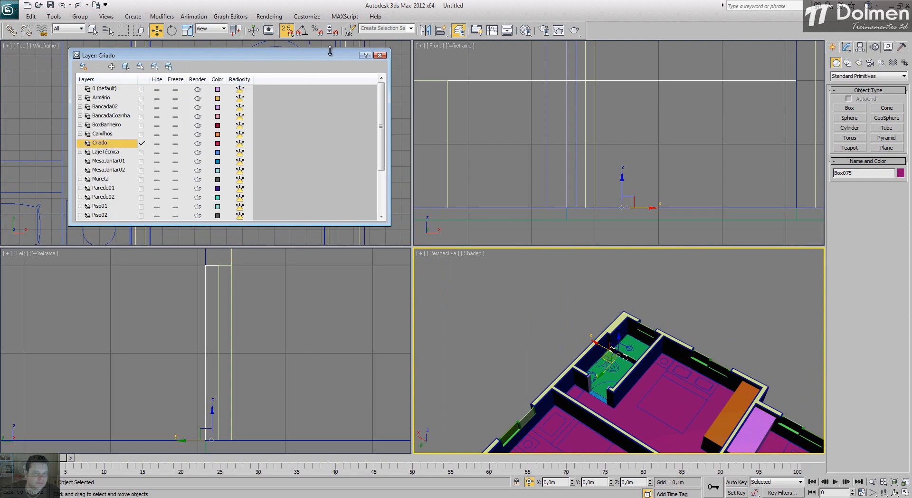
{"action": "left_click", "coordinate": [380, 56]}
Draw a nightstand box 0.4 m long, 0.4 m wide and 0.4 m high over its outline between the two single beds
{"action": "scroll", "coordinate": [304, 143], "scroll_direction": "down", "scroll_amount": 6}
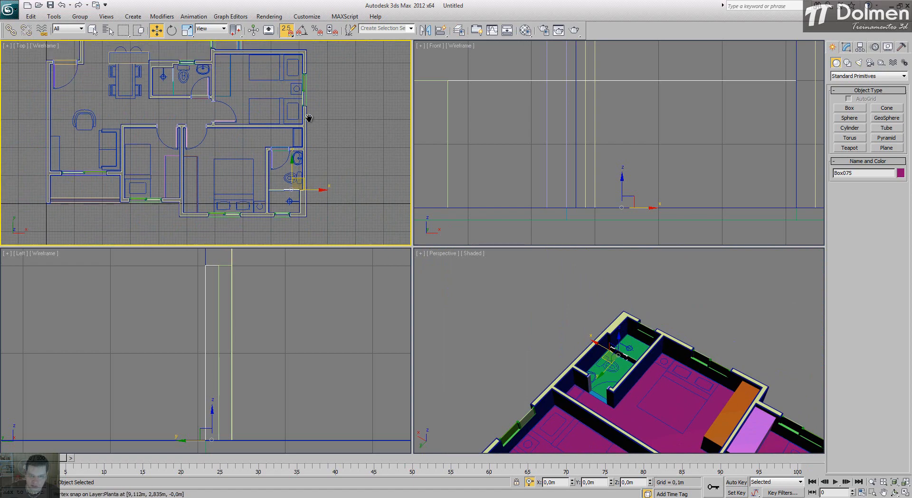
{"action": "left_click", "coordinate": [905, 492]}
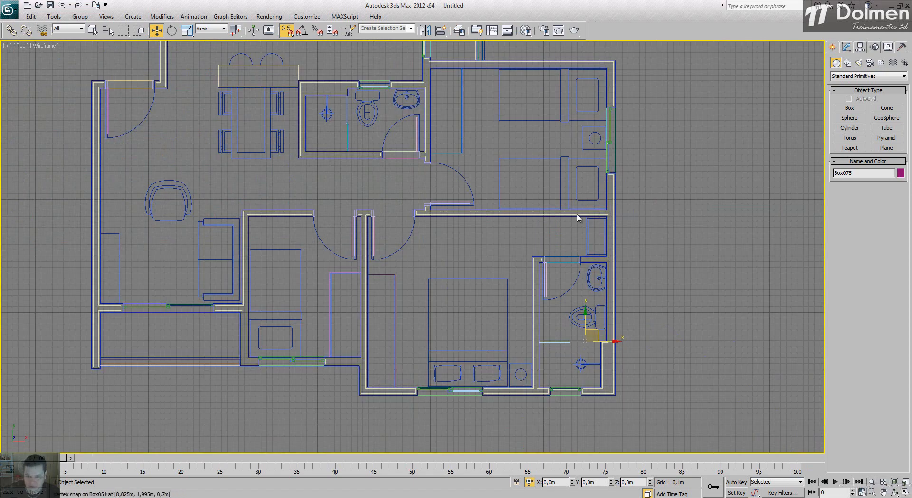
{"action": "middle_click_drag", "start_coordinate": [575, 224], "coordinate": [528, 283]}
{"action": "scroll", "coordinate": [557, 211], "scroll_direction": "up", "scroll_amount": 6}
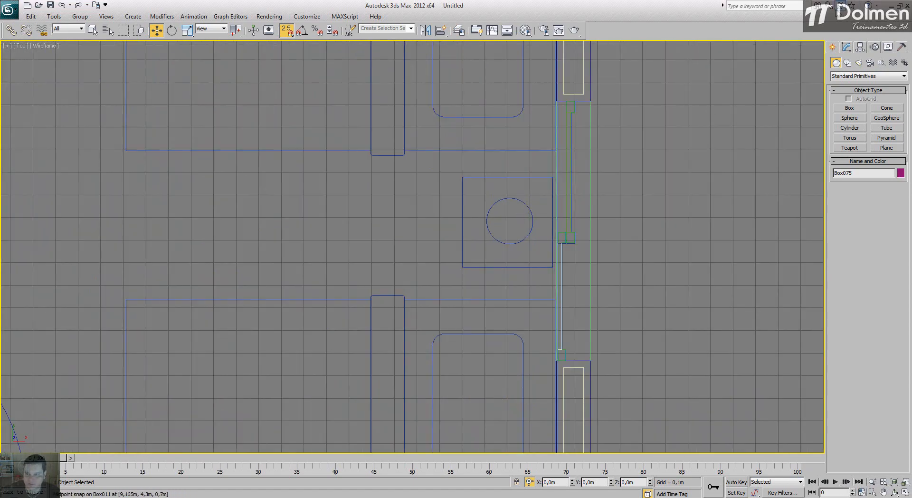
{"action": "left_click", "coordinate": [855, 109]}
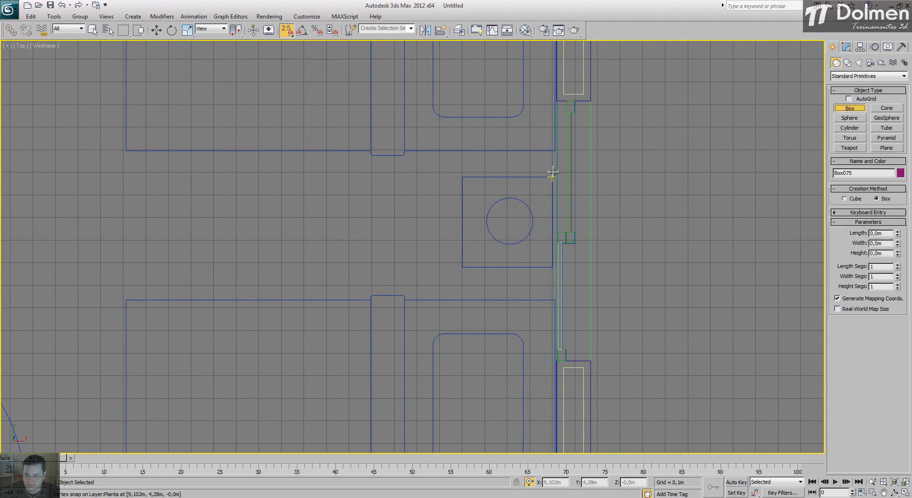
{"action": "left_click_drag", "start_coordinate": [552, 177], "coordinate": [461, 272]}
{"action": "left_click", "coordinate": [394, 199]}
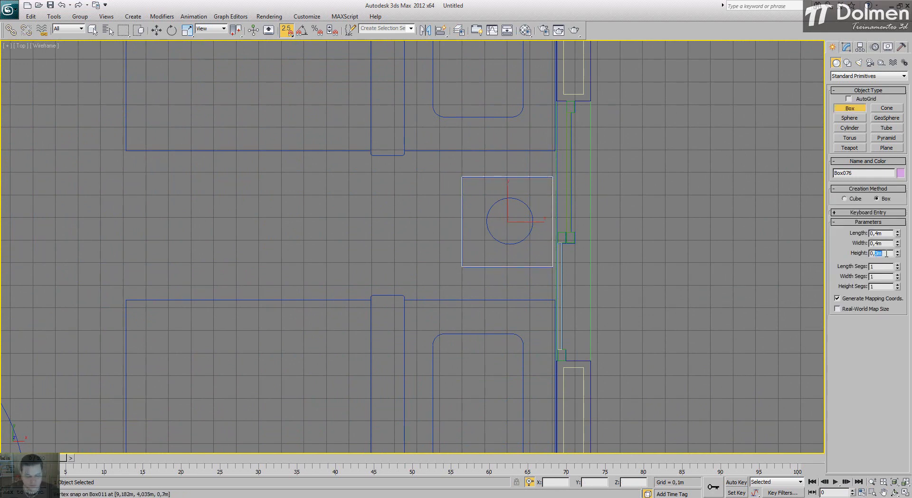
{"action": "type", "text": "4"}
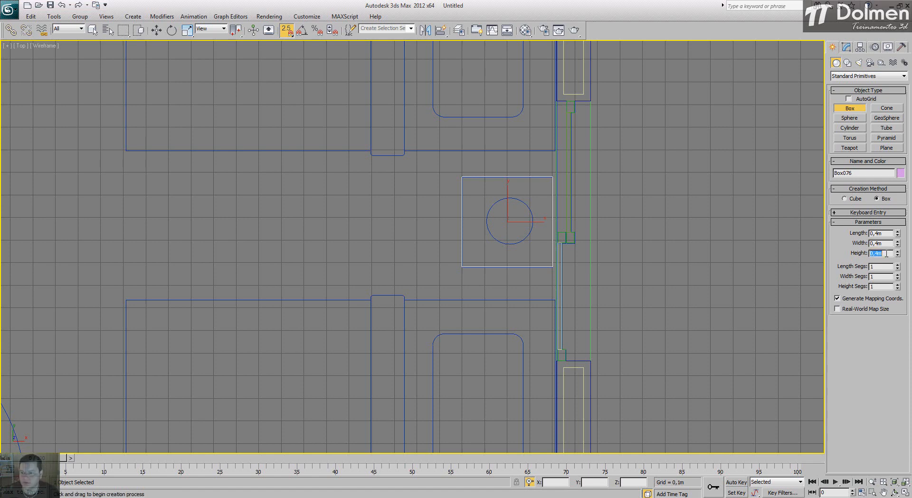
{"action": "scroll", "coordinate": [504, 188], "scroll_direction": "down", "scroll_amount": 5}
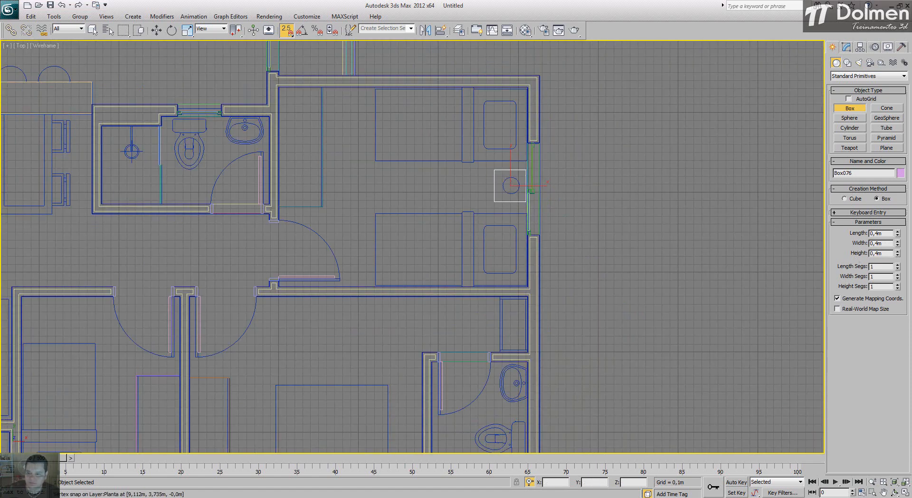
{"action": "left_click", "coordinate": [905, 494]}
{"action": "right_click", "coordinate": [719, 381]}
{"action": "key", "text": "z"}
{"action": "scroll", "coordinate": [694, 375], "scroll_direction": "down", "scroll_amount": 4}
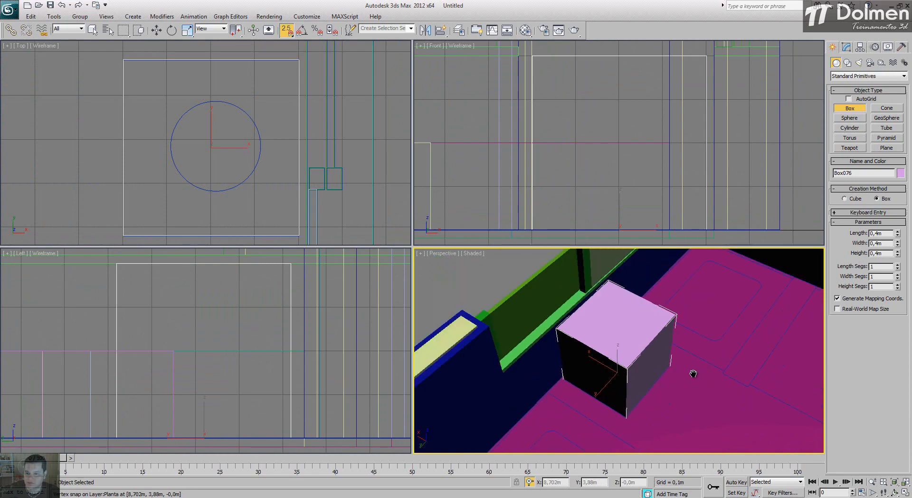
{"action": "middle_click_drag", "start_coordinate": [662, 381], "coordinate": [600, 350], "text": "alt"}
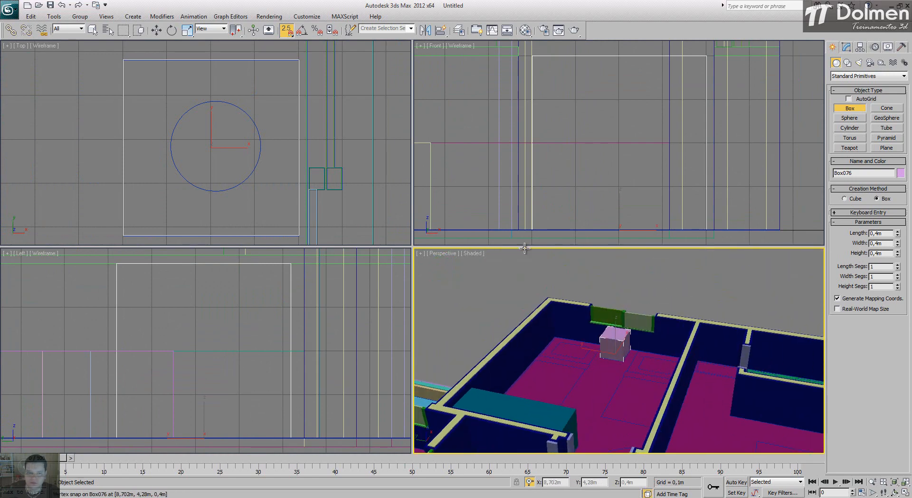
Draw a nightstand box 0.4 m long and 0.4 m wide over its outline beside the double bed, 0.4 m high
{"action": "scroll", "coordinate": [215, 135], "scroll_direction": "down", "scroll_amount": 5}
{"action": "middle_click_drag", "start_coordinate": [215, 135], "coordinate": [277, 104]}
{"action": "scroll", "coordinate": [277, 104], "scroll_direction": "down", "scroll_amount": 3}
{"action": "scroll", "coordinate": [218, 86], "scroll_direction": "up", "scroll_amount": 3}
{"action": "scroll", "coordinate": [251, 183], "scroll_direction": "up", "scroll_amount": 4}
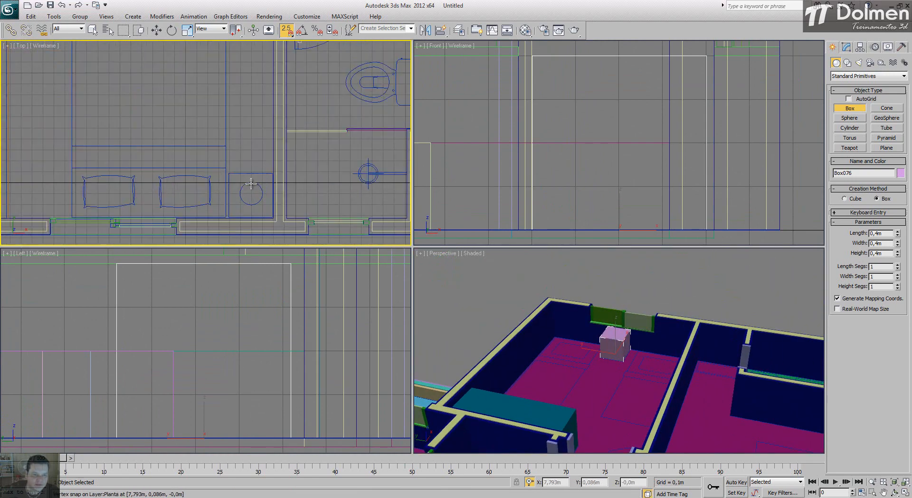
{"action": "left_click_drag", "start_coordinate": [227, 172], "coordinate": [273, 218]}
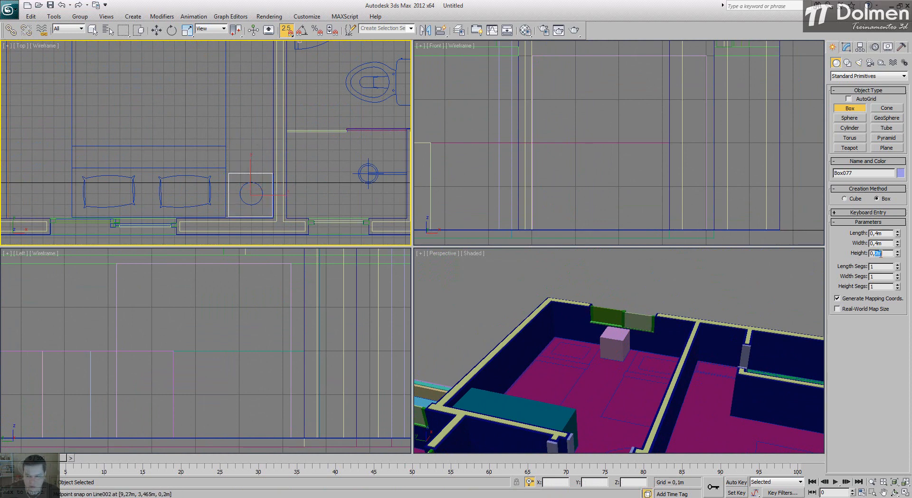
{"action": "key", "text": "w"}
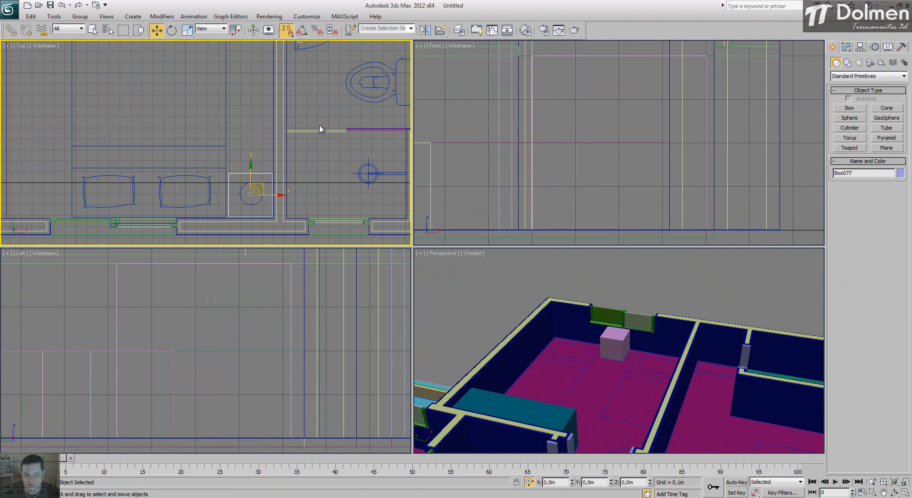
Examine the double bedroom's nightstand in the shaded view, clear the selection and look over the whole apartment
{"action": "scroll", "coordinate": [317, 134], "scroll_direction": "down", "scroll_amount": 6}
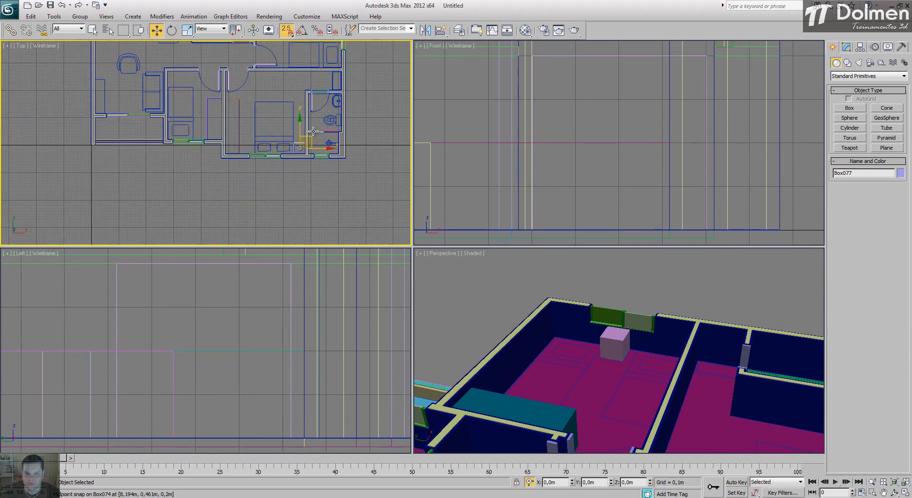
{"action": "scroll", "coordinate": [317, 134], "scroll_direction": "up", "scroll_amount": 2}
{"action": "right_click", "coordinate": [646, 406]}
{"action": "scroll", "coordinate": [646, 407], "scroll_direction": "down", "scroll_amount": 5}
{"action": "middle_click_drag", "start_coordinate": [647, 406], "coordinate": [722, 428]}
{"action": "middle_click_drag", "start_coordinate": [179, 118], "coordinate": [208, 167]}
{"action": "scroll", "coordinate": [208, 167], "scroll_direction": "down", "scroll_amount": 6}
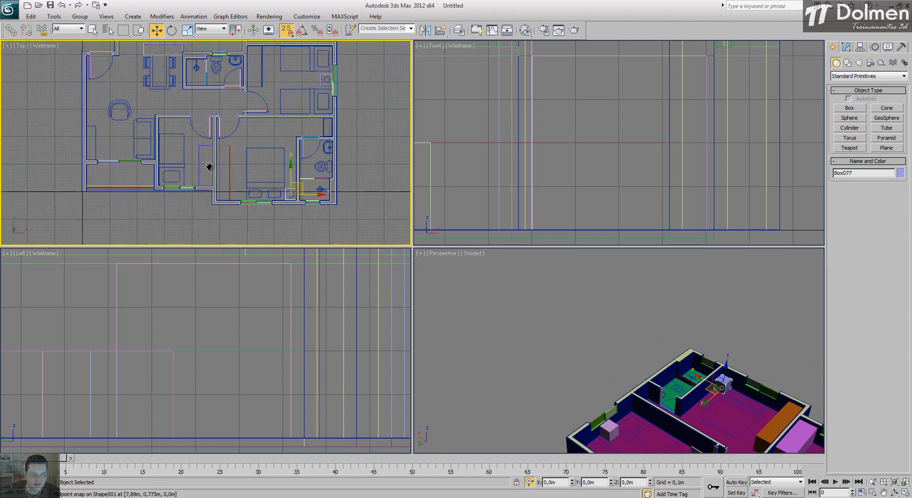
{"action": "right_click", "coordinate": [544, 398]}
{"action": "key", "text": "z"}
{"action": "scroll", "coordinate": [580, 367], "scroll_direction": "down", "scroll_amount": 6}
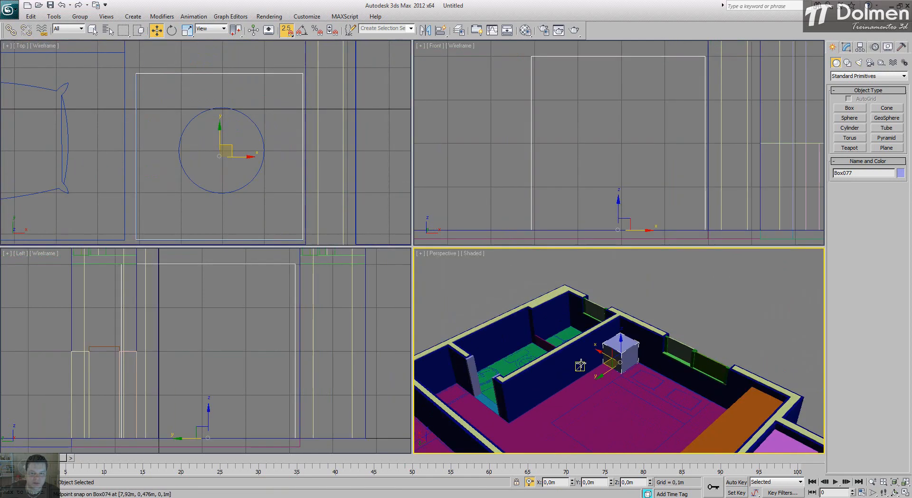
{"action": "scroll", "coordinate": [580, 366], "scroll_direction": "up", "scroll_amount": 2}
{"action": "left_click", "coordinate": [729, 305]}
{"action": "key", "text": "z"}
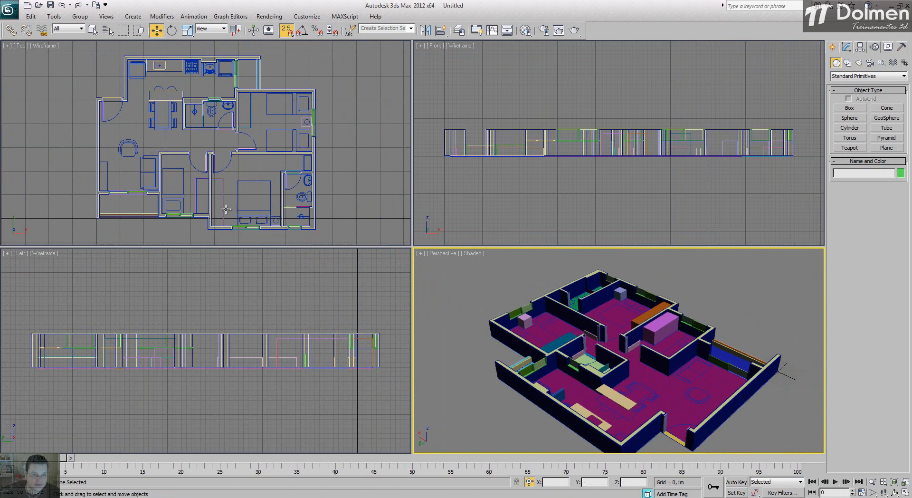
Make MesaJantar01 the current layer
{"action": "left_click", "coordinate": [458, 30]}
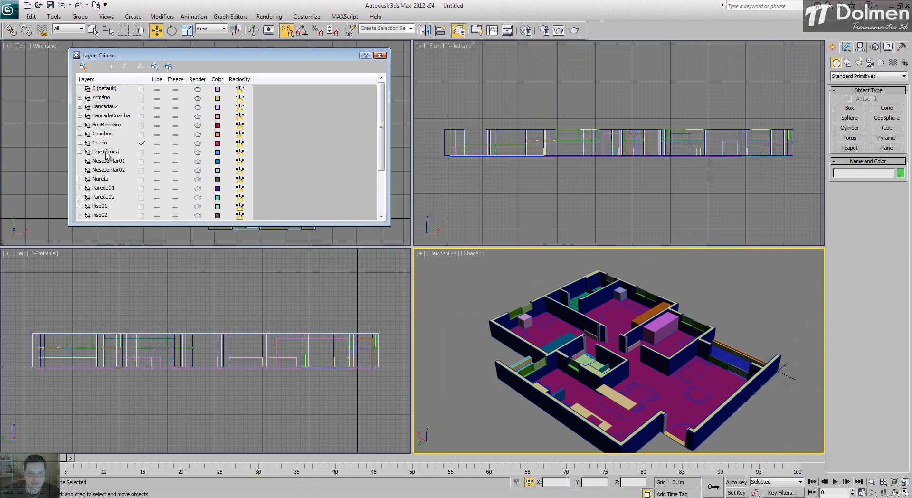
{"action": "left_click", "coordinate": [138, 161]}
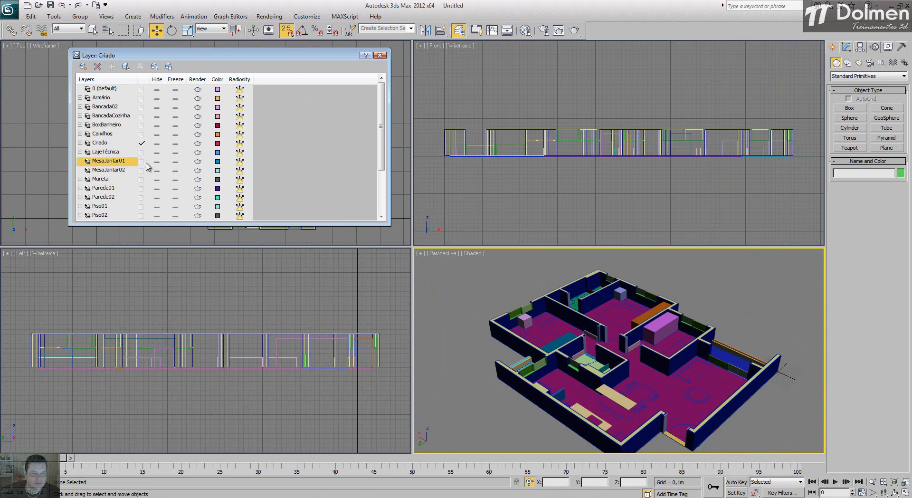
{"action": "left_click", "coordinate": [141, 162]}
{"action": "left_click", "coordinate": [380, 56]}
Trace the dining table's U-shaped border with a closed line, snapping to the outer and inner corners on the plan
{"action": "scroll", "coordinate": [122, 84], "scroll_direction": "up", "scroll_amount": 8}
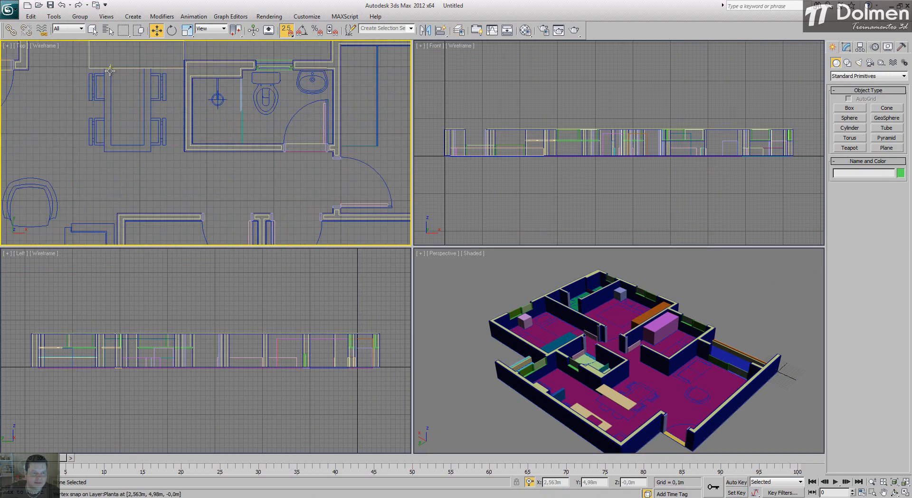
{"action": "left_click", "coordinate": [905, 493]}
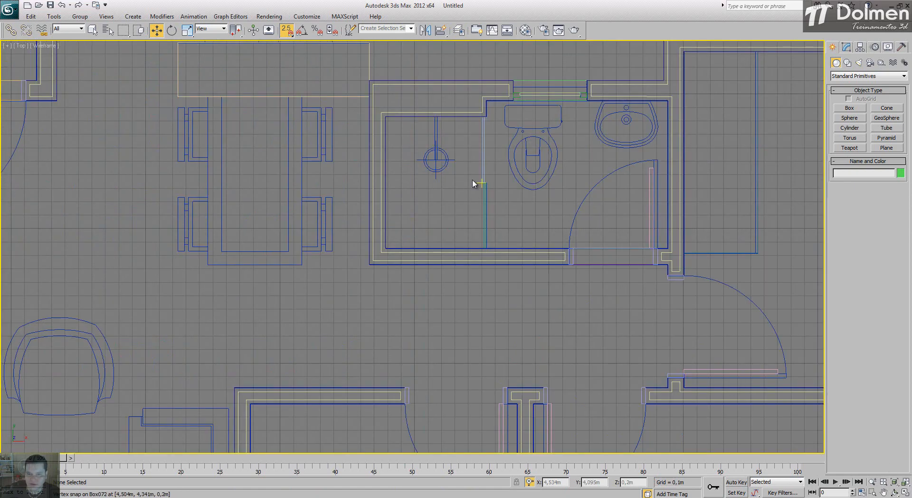
{"action": "scroll", "coordinate": [475, 185], "scroll_direction": "up", "scroll_amount": 5}
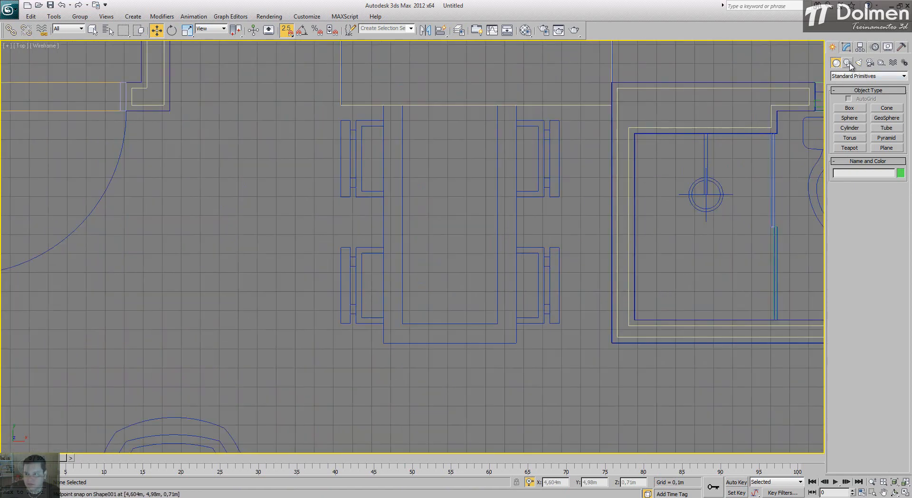
{"action": "left_click", "coordinate": [848, 62]}
{"action": "left_click", "coordinate": [850, 116]}
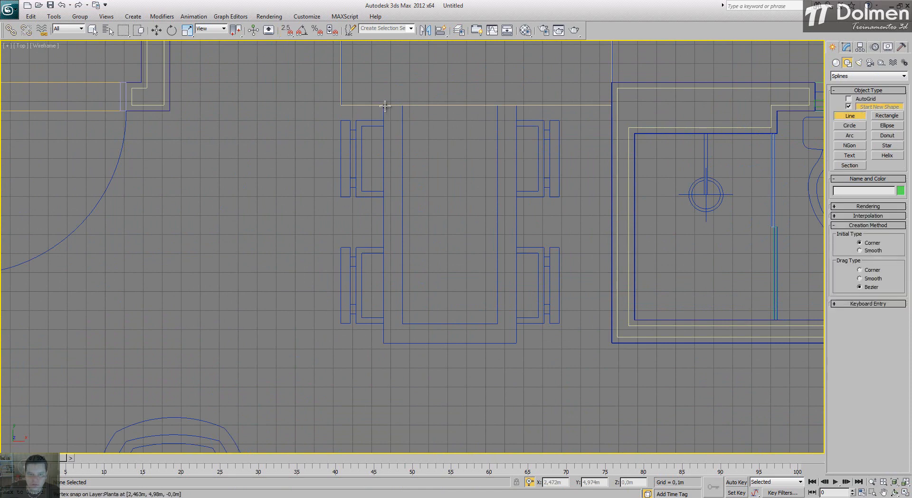
{"action": "left_click", "coordinate": [384, 105]}
{"action": "left_click", "coordinate": [384, 343]}
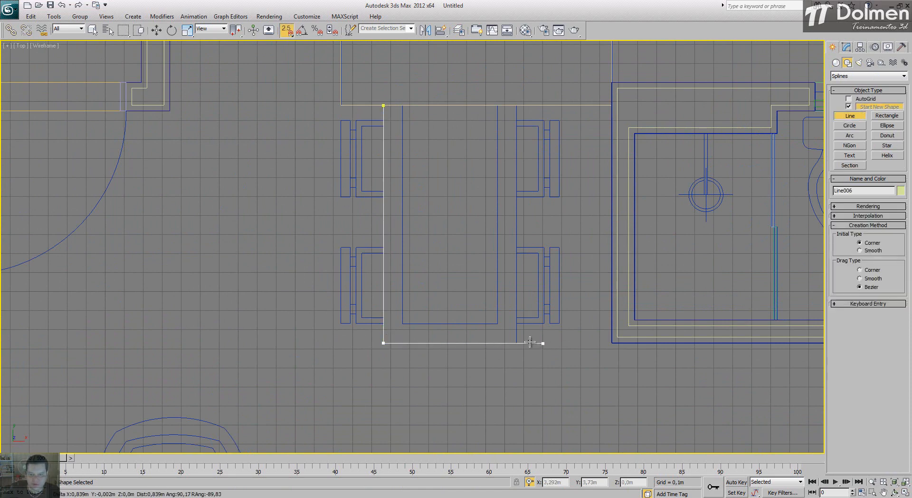
{"action": "left_click", "coordinate": [517, 343]}
{"action": "left_click", "coordinate": [517, 106]}
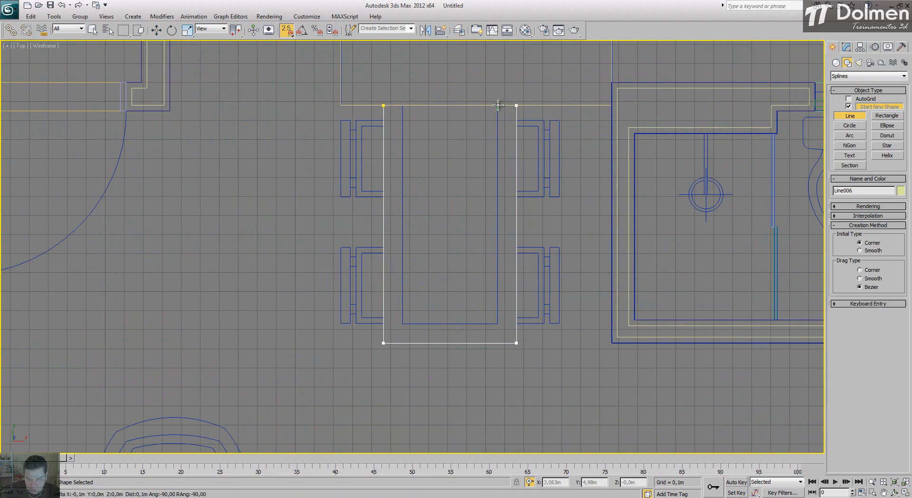
{"action": "left_click", "coordinate": [497, 105]}
{"action": "left_click", "coordinate": [498, 324]}
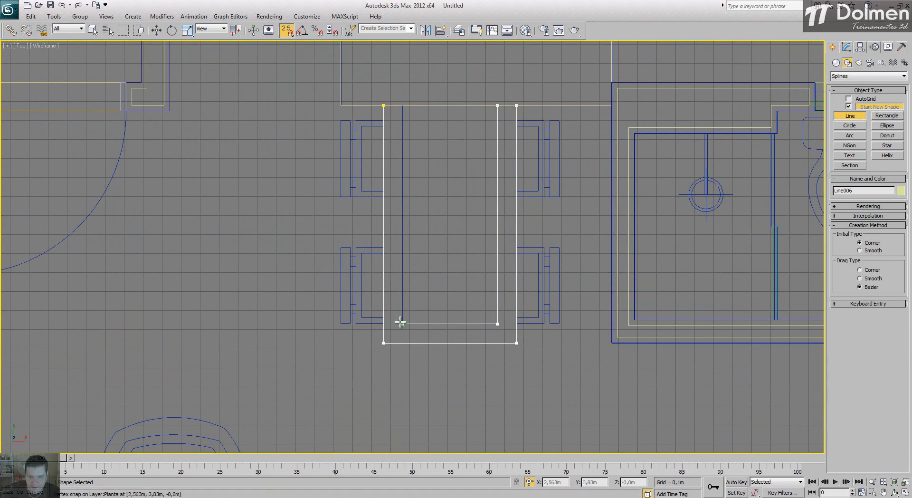
{"action": "left_click", "coordinate": [403, 324]}
{"action": "left_click", "coordinate": [403, 105]}
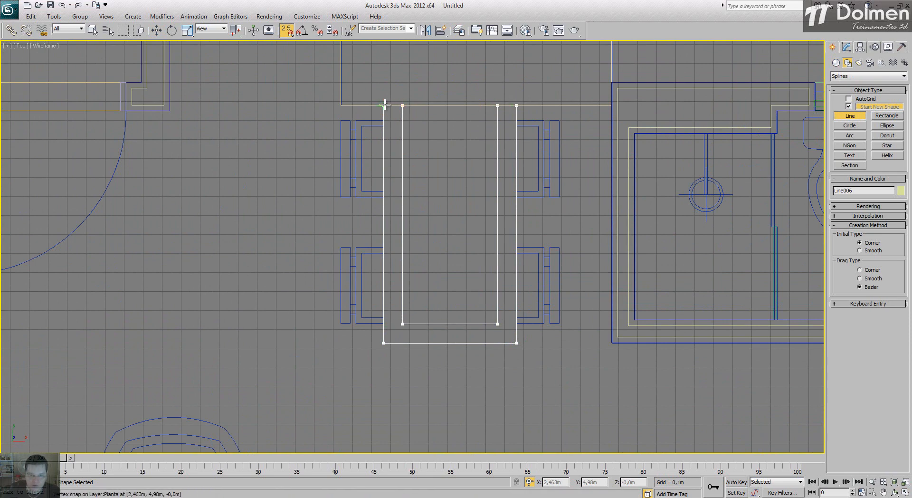
{"action": "left_click", "coordinate": [384, 105]}
{"action": "left_click", "coordinate": [441, 281]}
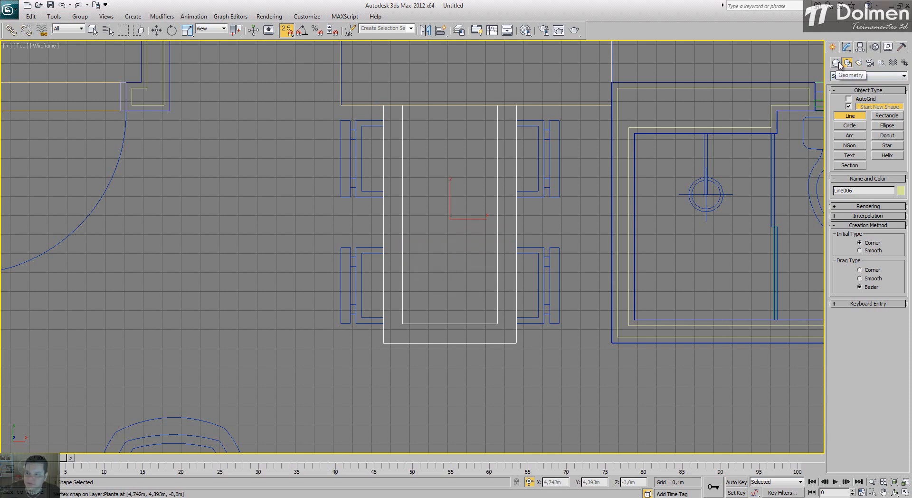
Extrude the dining table's border shape by 0.02 m
{"action": "left_click", "coordinate": [848, 47]}
{"action": "left_click", "coordinate": [861, 74]}
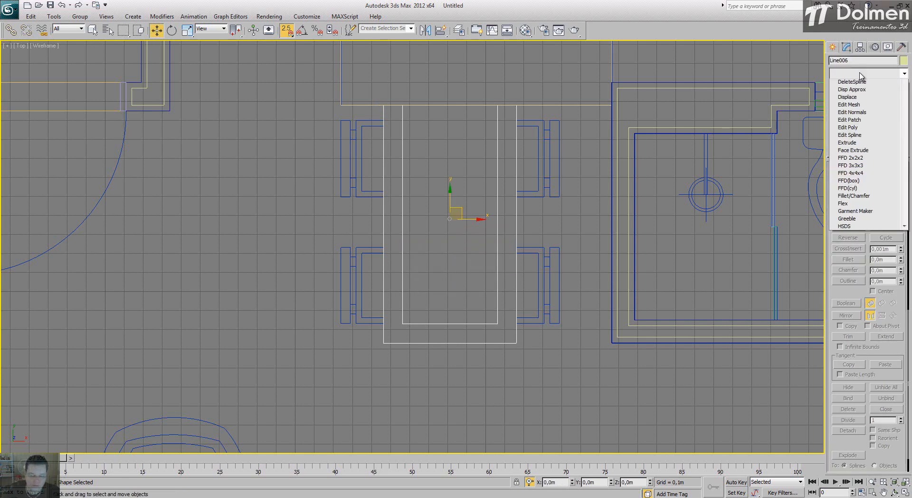
{"action": "key", "text": "w"}
{"action": "key", "text": "w"}
{"action": "scroll", "coordinate": [863, 128], "scroll_direction": "up", "scroll_amount": 5}
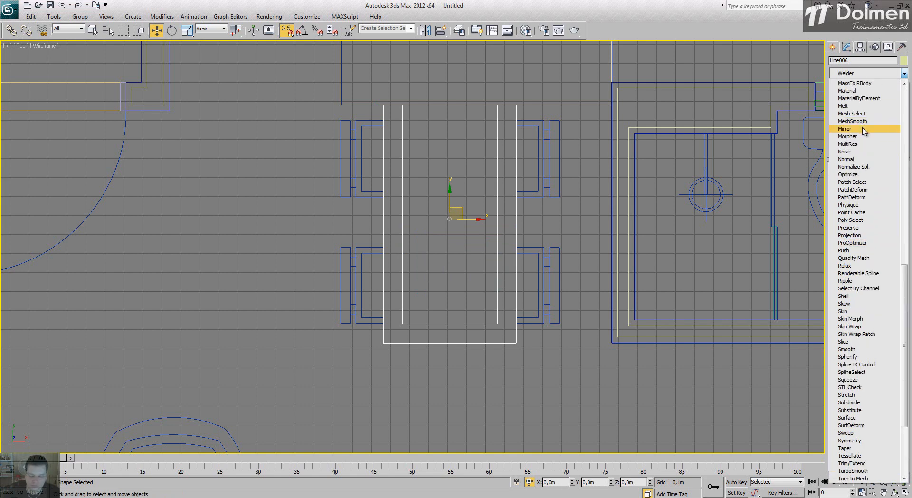
{"action": "scroll", "coordinate": [865, 132], "scroll_direction": "up", "scroll_amount": 10}
{"action": "left_click", "coordinate": [856, 258]}
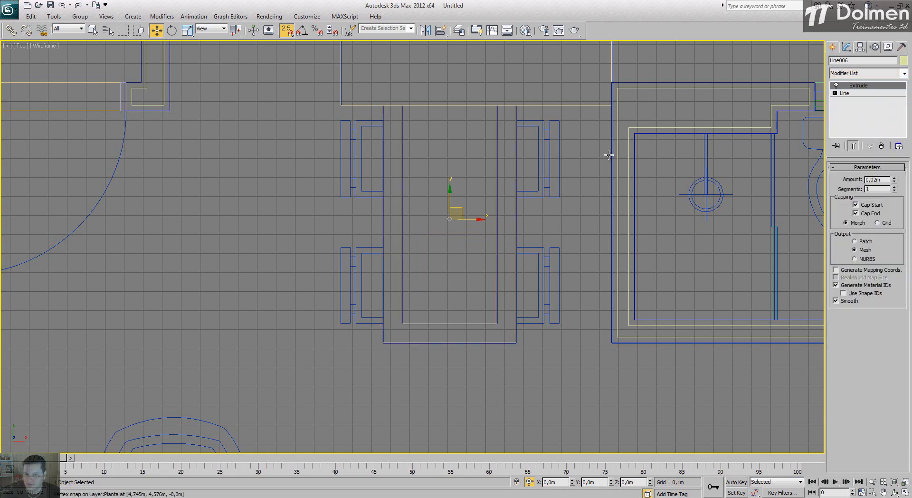
{"action": "right_click", "coordinate": [563, 85]}
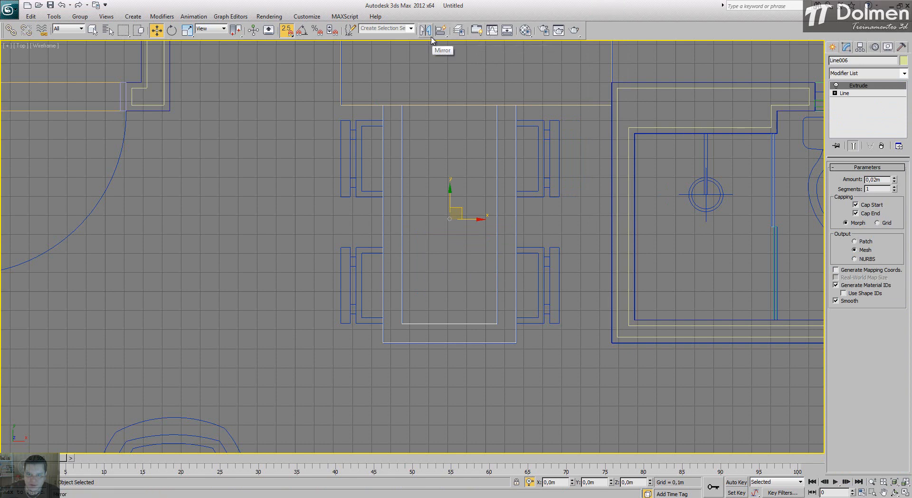
Make MesaJantar02 the current layer
{"action": "left_click", "coordinate": [459, 31]}
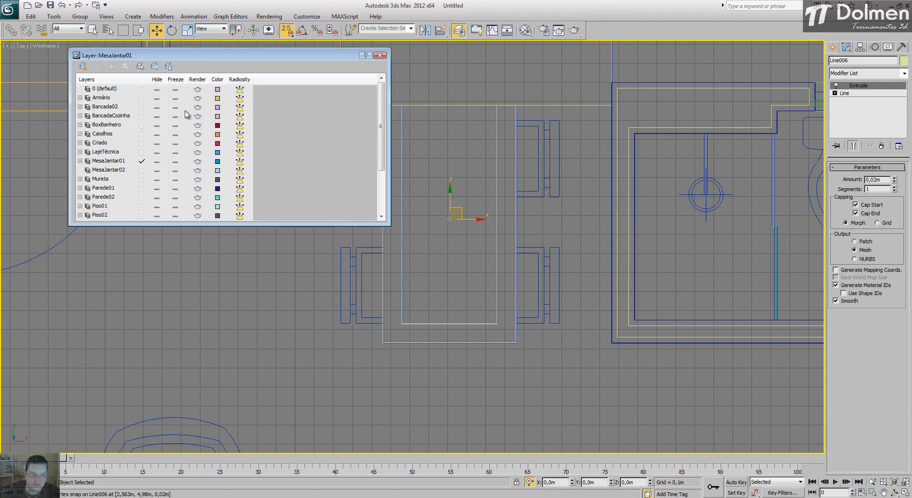
{"action": "left_click", "coordinate": [141, 170]}
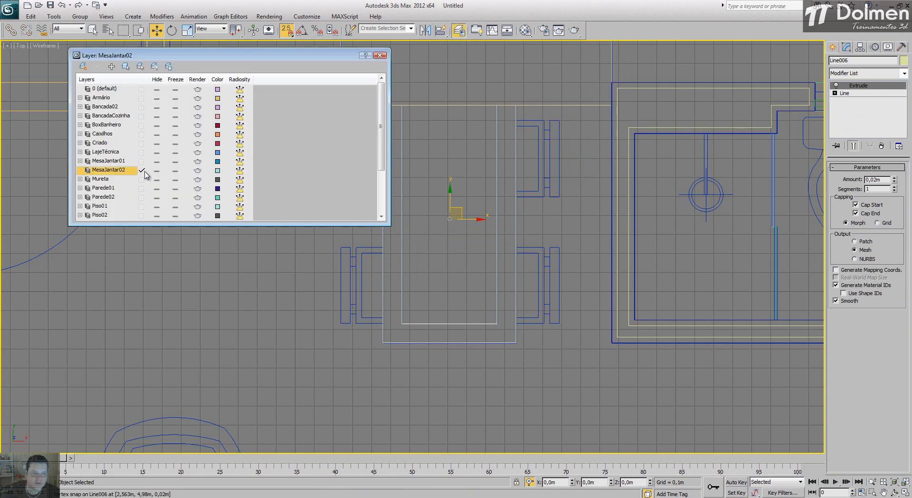
{"action": "left_click", "coordinate": [379, 55]}
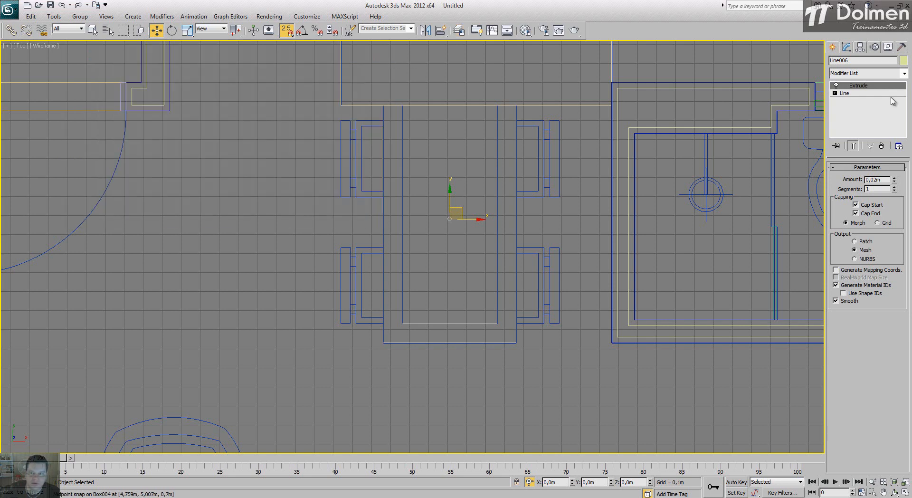
Draw a thin box 1.15 m long and 0.5 m wide filling the inside of the dining table's border
{"action": "left_click", "coordinate": [833, 48]}
{"action": "left_click", "coordinate": [836, 62]}
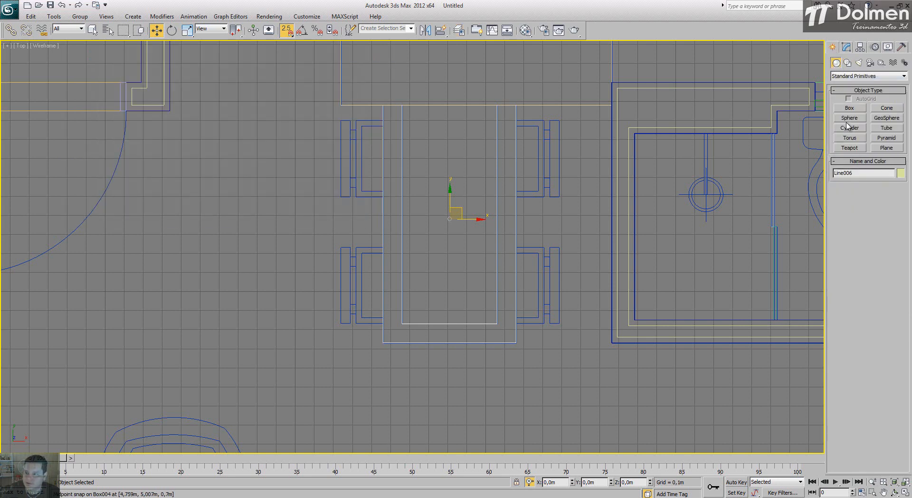
{"action": "left_click", "coordinate": [850, 108]}
{"action": "left_click_drag", "start_coordinate": [402, 106], "coordinate": [493, 317]}
{"action": "left_click", "coordinate": [480, 300]}
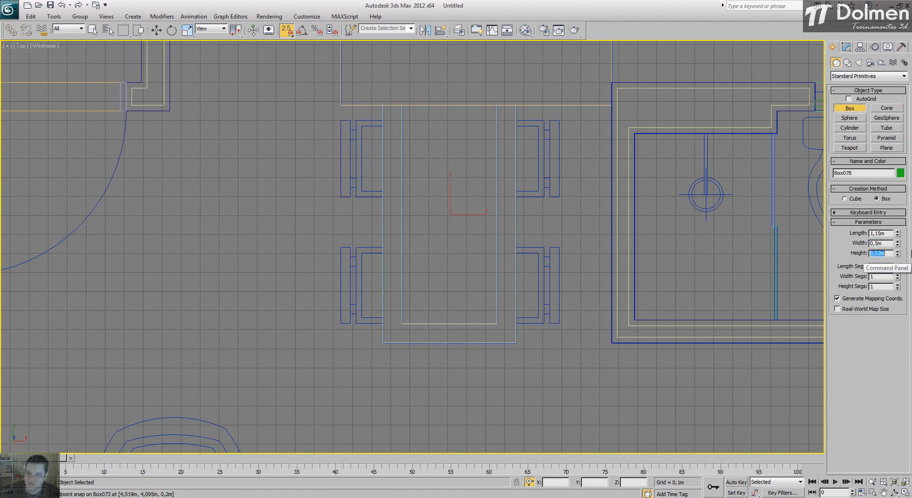
{"action": "key", "text": "w"}
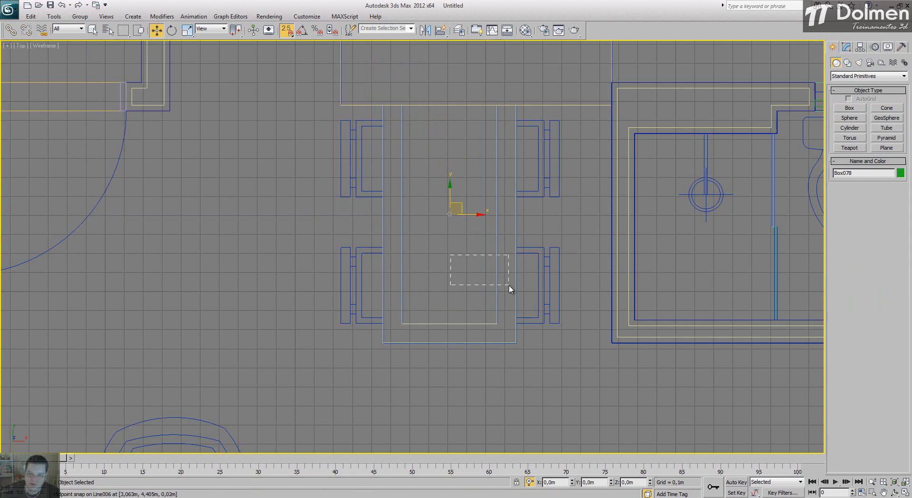
Select the table border and its inner panel, and raise both together to about the height of the adjoining counter top
{"action": "left_click_drag", "start_coordinate": [509, 288], "coordinate": [548, 299]}
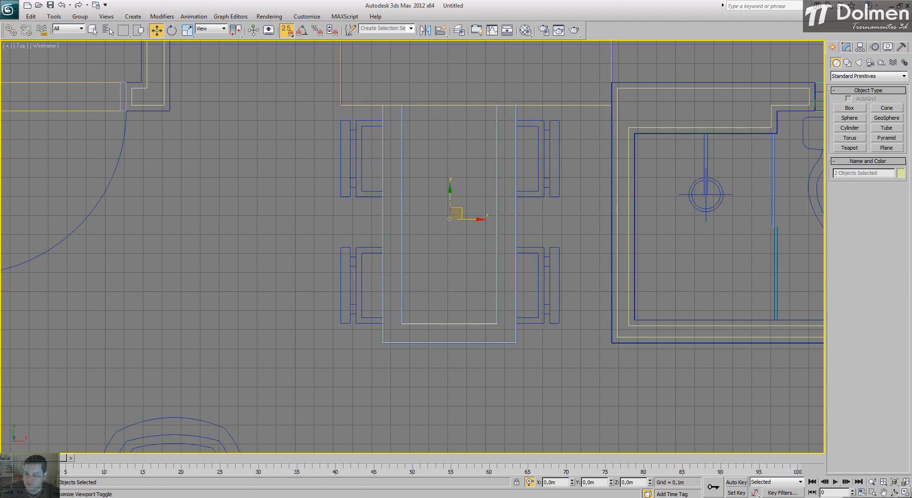
{"action": "key", "text": "alt+w"}
{"action": "right_click", "coordinate": [688, 371]}
{"action": "key", "text": "z"}
{"action": "middle_click_drag", "start_coordinate": [612, 352], "coordinate": [567, 343], "text": "alt"}
{"action": "scroll", "coordinate": [567, 342], "scroll_direction": "down", "scroll_amount": 5}
{"action": "key", "text": "s"}
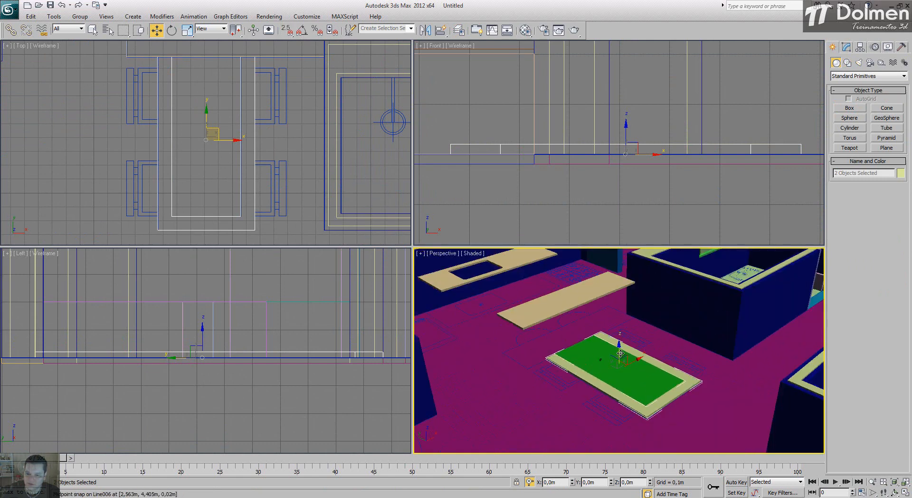
{"action": "left_click_drag", "start_coordinate": [620, 351], "coordinate": [623, 316]}
{"action": "right_click", "coordinate": [623, 316]}
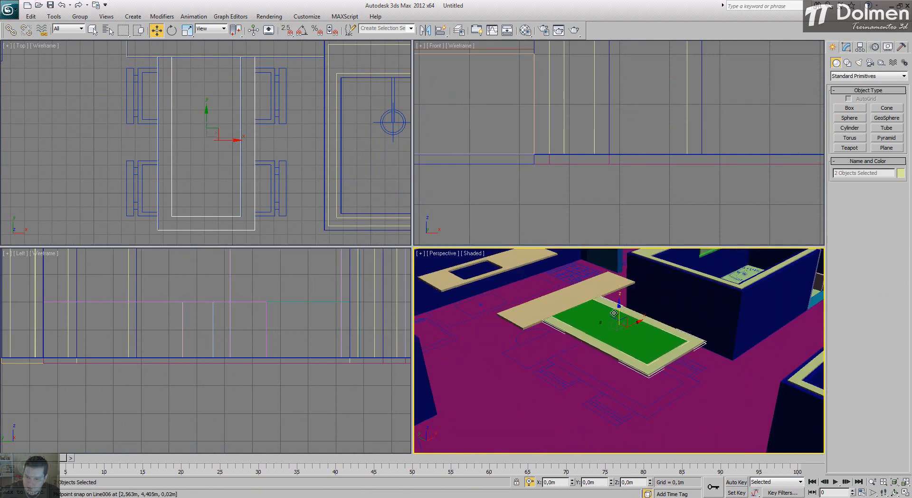
{"action": "scroll", "coordinate": [590, 302], "scroll_direction": "up", "scroll_amount": 3}
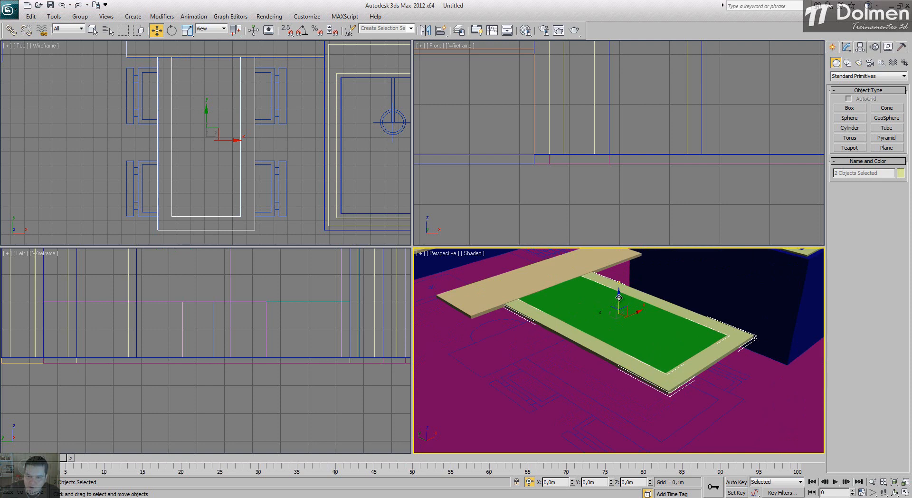
{"action": "left_click_drag", "start_coordinate": [619, 297], "coordinate": [618, 299]}
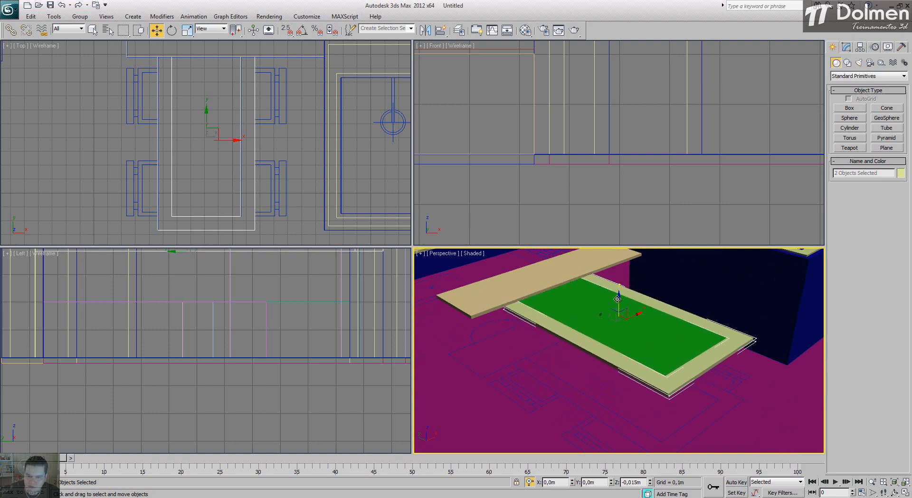
Try lowering the table border and inner panel further below the counter top, and undo the move
{"action": "middle_click_drag", "start_coordinate": [616, 345], "coordinate": [593, 340], "text": "alt"}
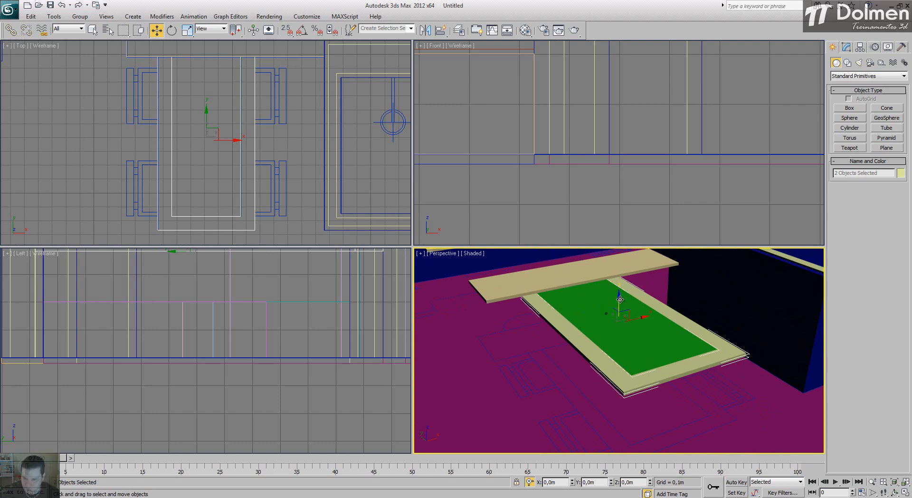
{"action": "left_click_drag", "start_coordinate": [622, 299], "coordinate": [620, 313]}
{"action": "key", "text": "ctrl+z"}
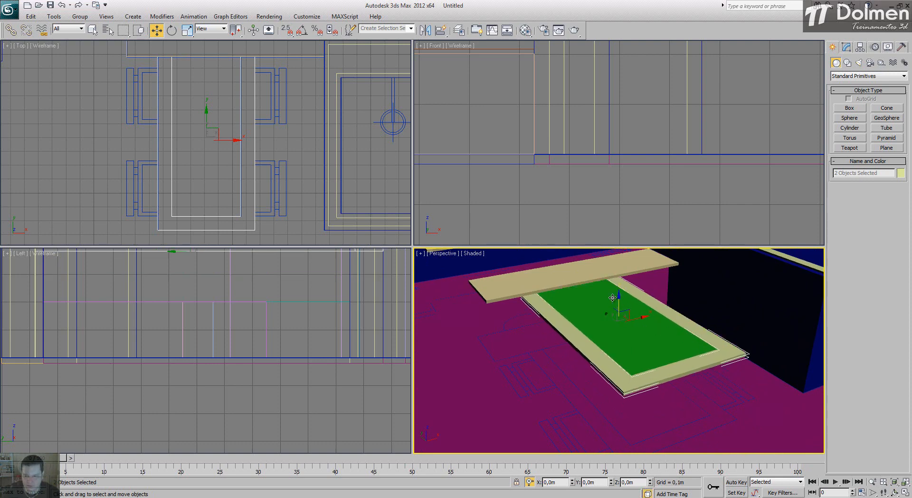
Clear the selection and make RackTV the current layer
{"action": "left_click", "coordinate": [298, 135]}
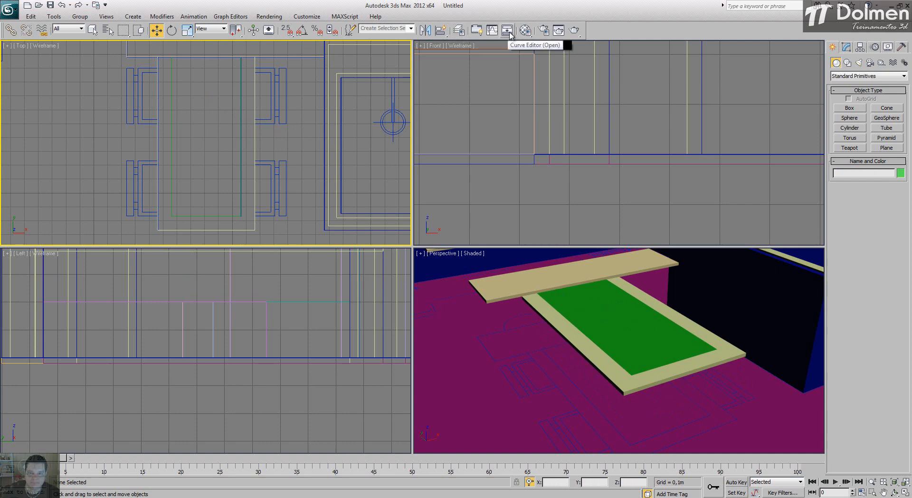
{"action": "left_click", "coordinate": [458, 31]}
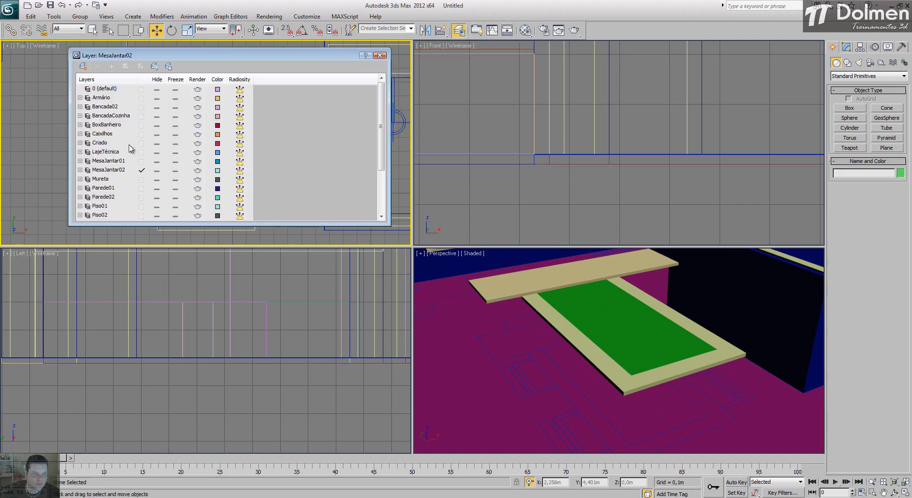
{"action": "scroll", "coordinate": [119, 193], "scroll_direction": "down", "scroll_amount": 1}
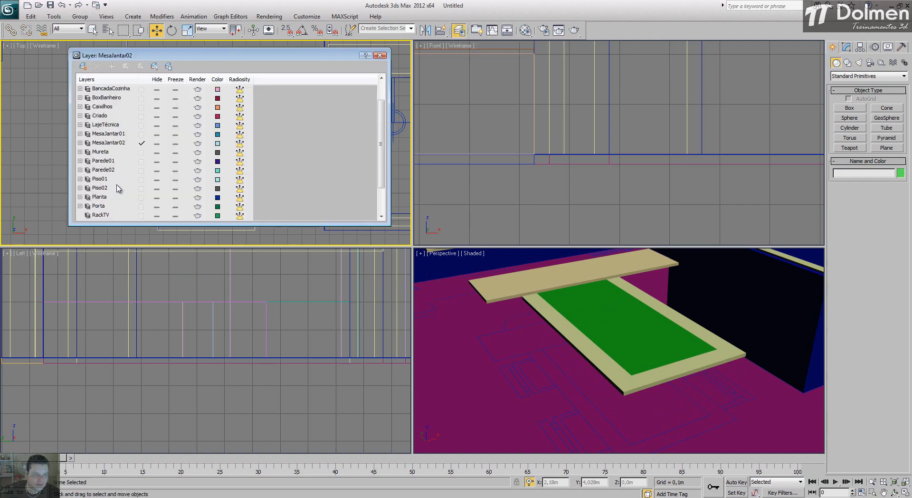
{"action": "scroll", "coordinate": [106, 198], "scroll_direction": "down", "scroll_amount": 1}
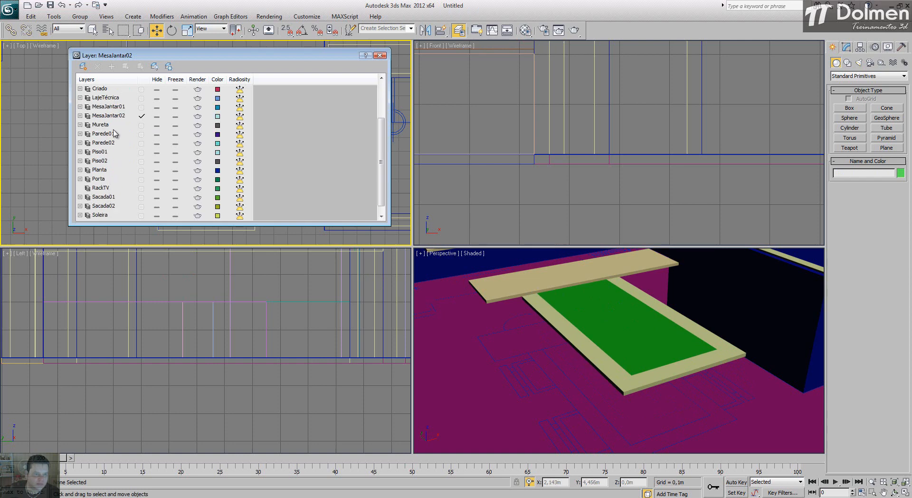
{"action": "left_click", "coordinate": [142, 190]}
{"action": "left_click", "coordinate": [380, 55]}
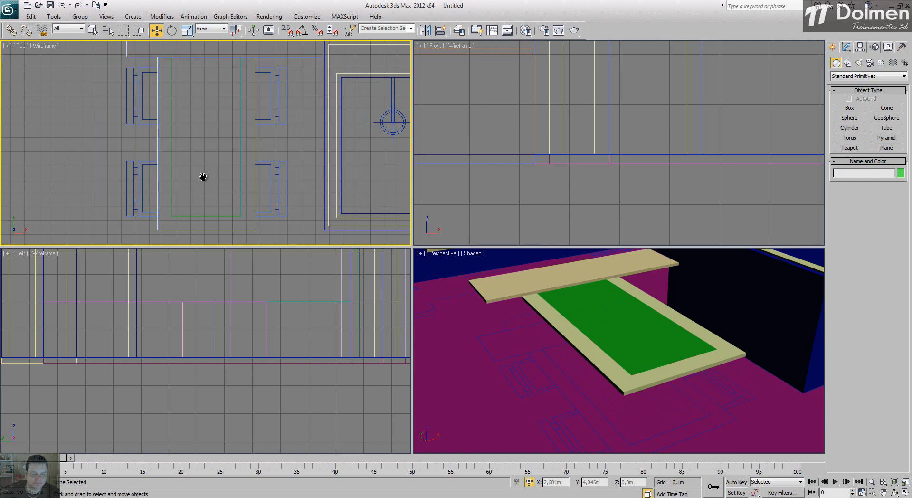
Draw the TV rack against the living room wall as a snapped box 1.242 m long, 0.33 m wide and 0.4 m high
{"action": "scroll", "coordinate": [266, 142], "scroll_direction": "up", "scroll_amount": 8}
{"action": "middle_click_drag", "start_coordinate": [275, 64], "coordinate": [276, 96]}
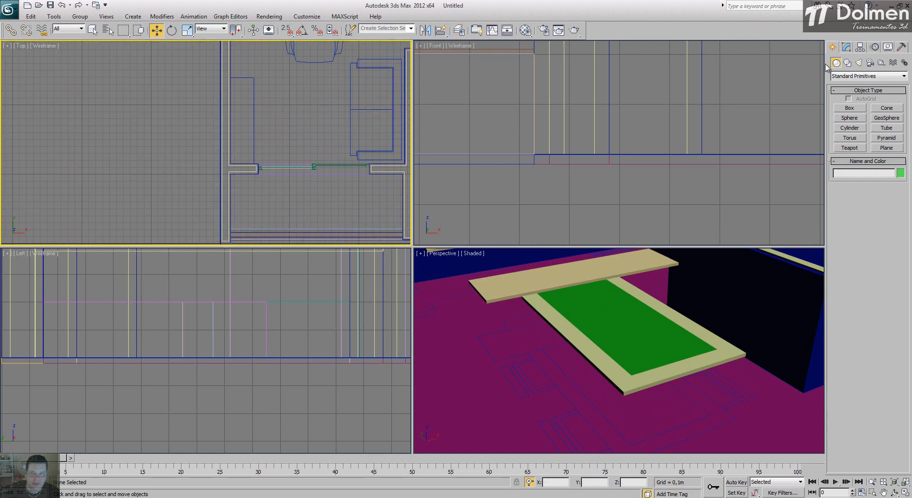
{"action": "left_click", "coordinate": [850, 108]}
{"action": "key", "text": "s"}
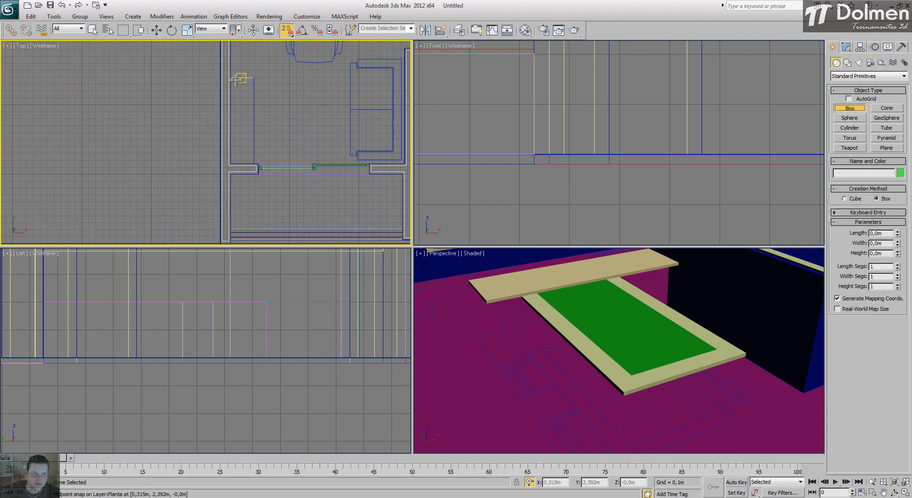
{"action": "left_click_drag", "start_coordinate": [237, 83], "coordinate": [256, 164]}
{"action": "left_click", "coordinate": [260, 143]}
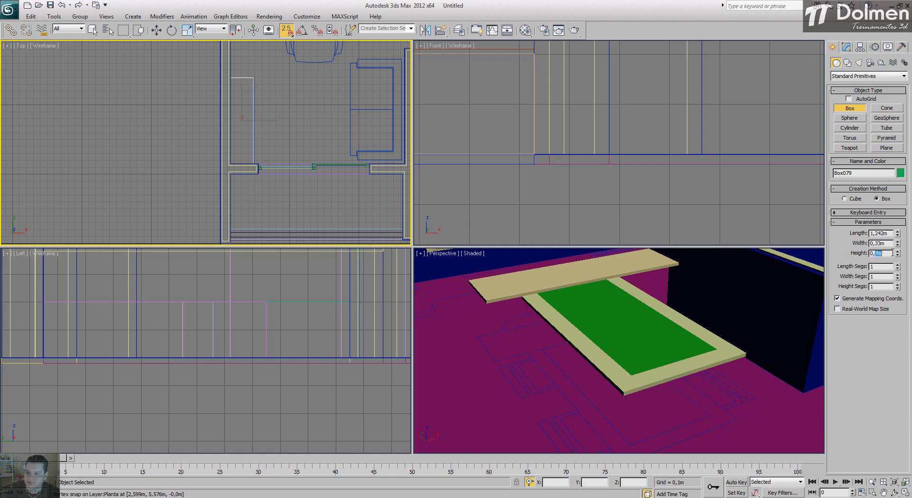
{"action": "middle_click", "coordinate": [742, 299]}
{"action": "key", "text": "z"}
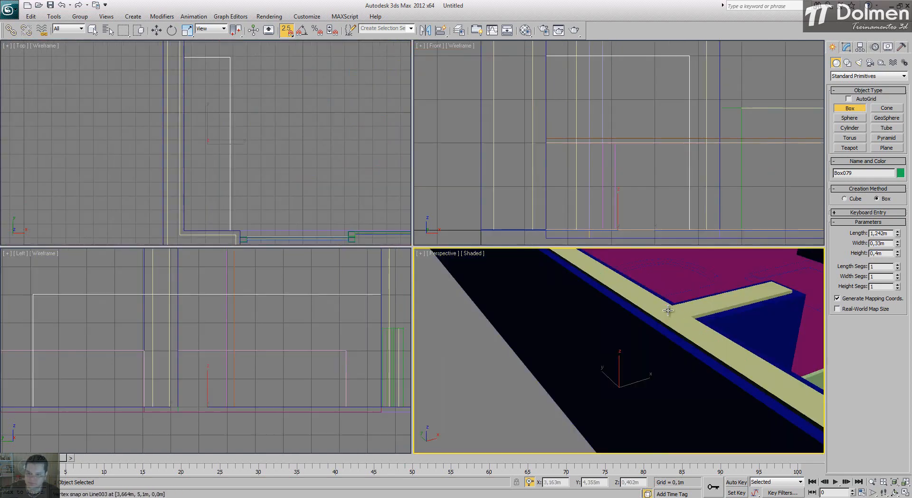
{"action": "scroll", "coordinate": [704, 342], "scroll_direction": "down", "scroll_amount": 5}
{"action": "middle_click_drag", "start_coordinate": [700, 346], "coordinate": [557, 369], "text": "alt"}
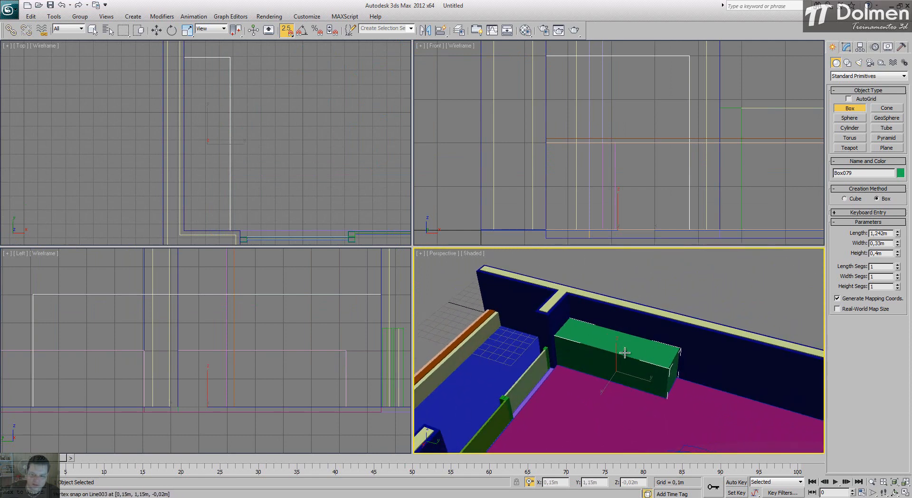
Look over the whole floor plan and review the layer list
{"action": "middle_click", "coordinate": [282, 116]}
{"action": "scroll", "coordinate": [285, 118], "scroll_direction": "down", "scroll_amount": 6}
{"action": "scroll", "coordinate": [350, 113], "scroll_direction": "up", "scroll_amount": 2}
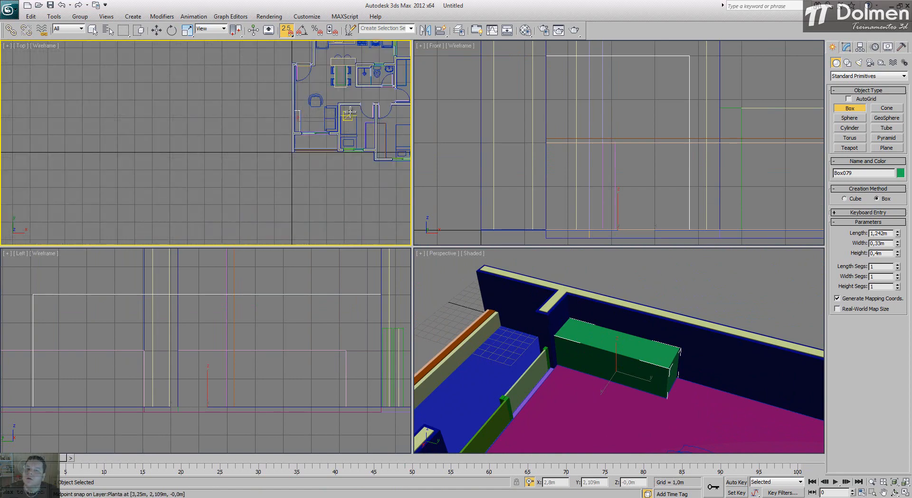
{"action": "middle_click_drag", "start_coordinate": [350, 113], "coordinate": [292, 143]}
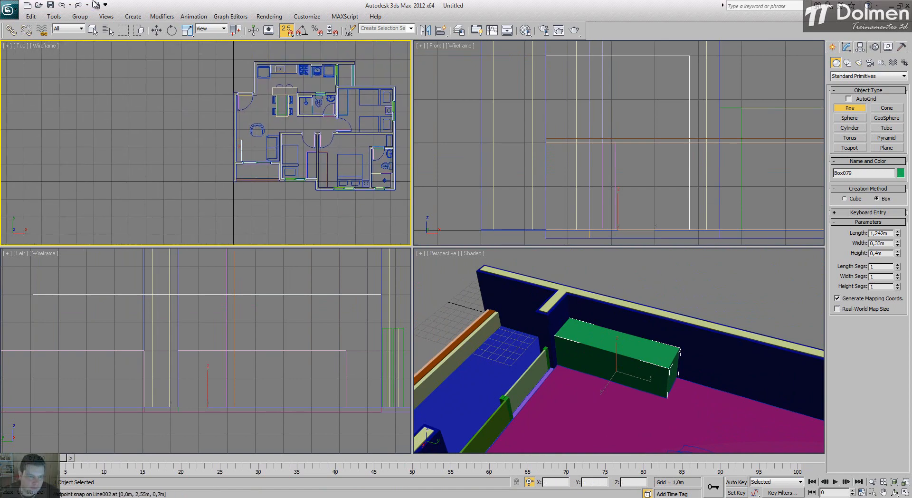
{"action": "left_click", "coordinate": [459, 30]}
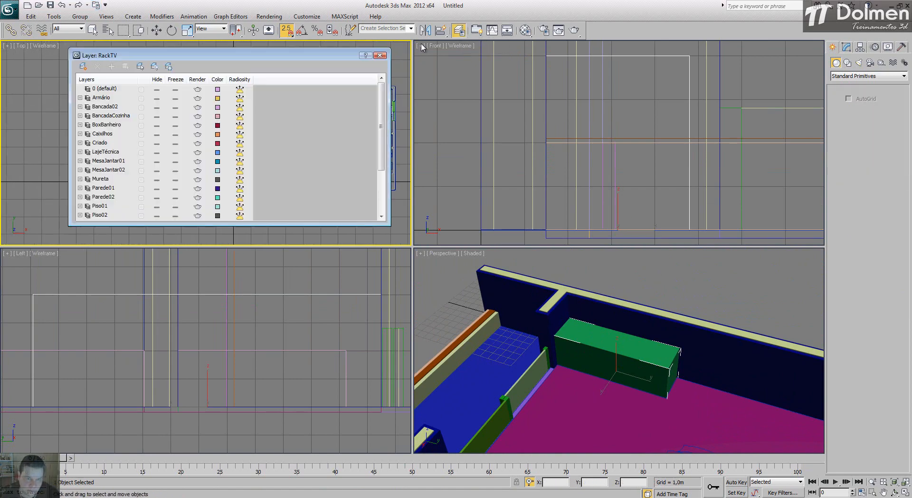
{"action": "scroll", "coordinate": [151, 166], "scroll_direction": "down", "scroll_amount": 2}
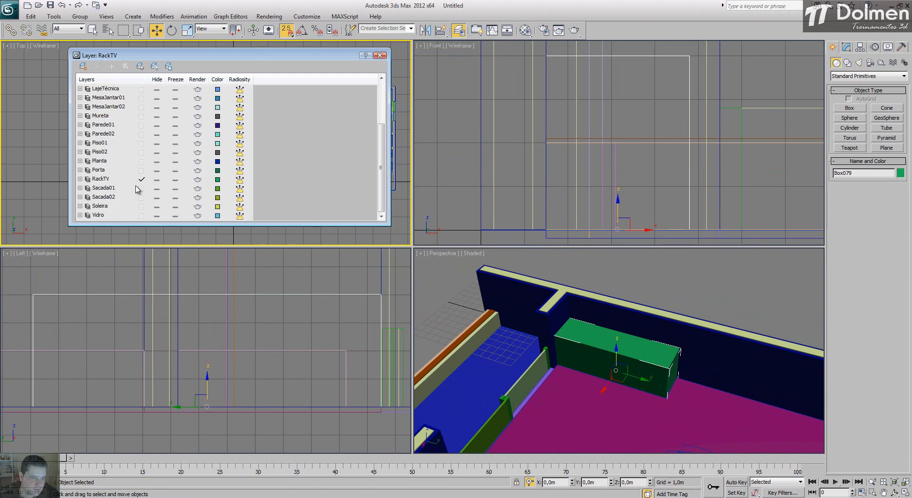
{"action": "left_click", "coordinate": [379, 55]}
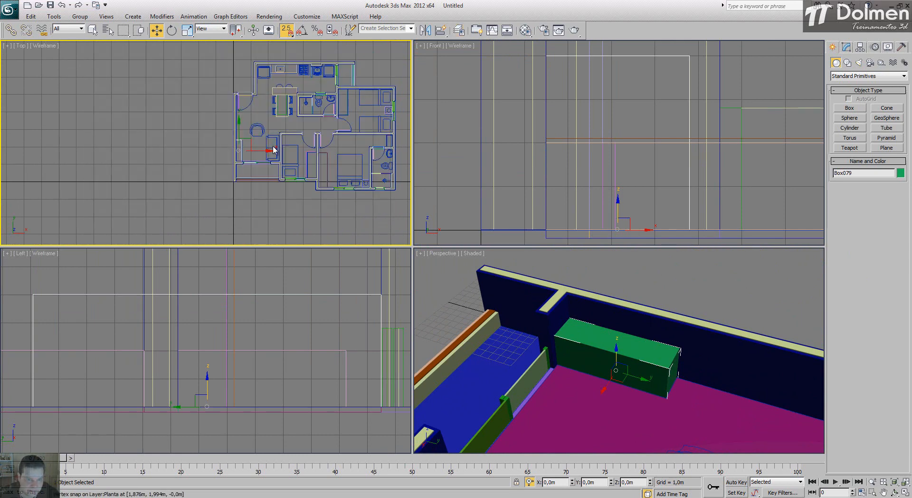
Select the imported floor plan drawing and hide it
{"action": "middle_click_drag", "start_coordinate": [272, 147], "coordinate": [232, 145]}
{"action": "middle_click_drag", "start_coordinate": [296, 131], "coordinate": [275, 141]}
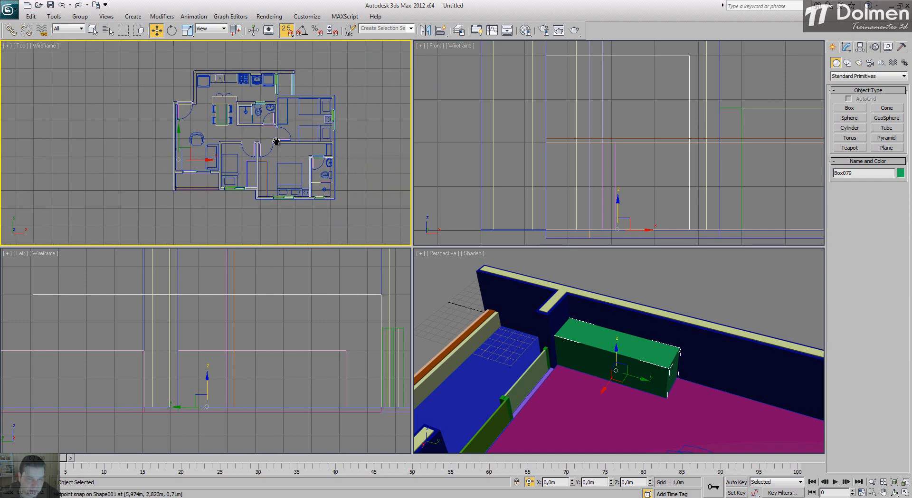
{"action": "left_click", "coordinate": [310, 115]}
{"action": "right_click", "coordinate": [308, 114]}
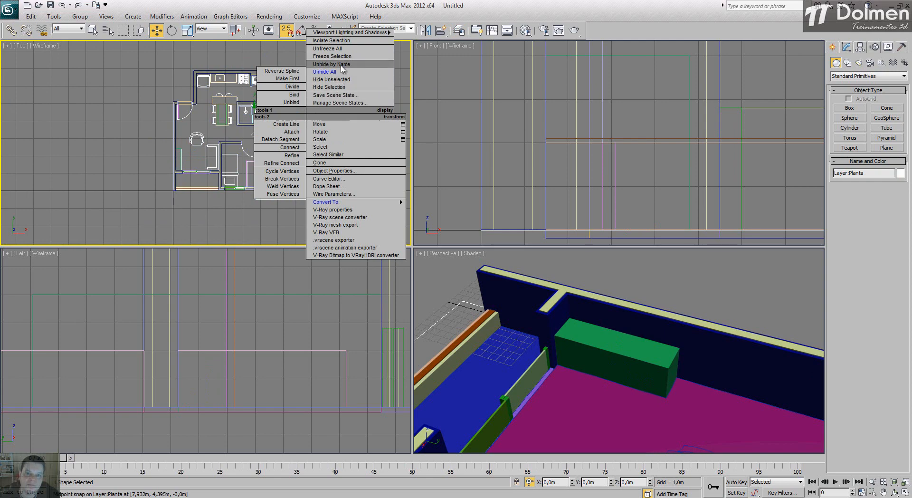
{"action": "left_click", "coordinate": [329, 87]}
Inspect the whole modelled apartment in an enlarged perspective view
{"action": "right_click", "coordinate": [640, 344]}
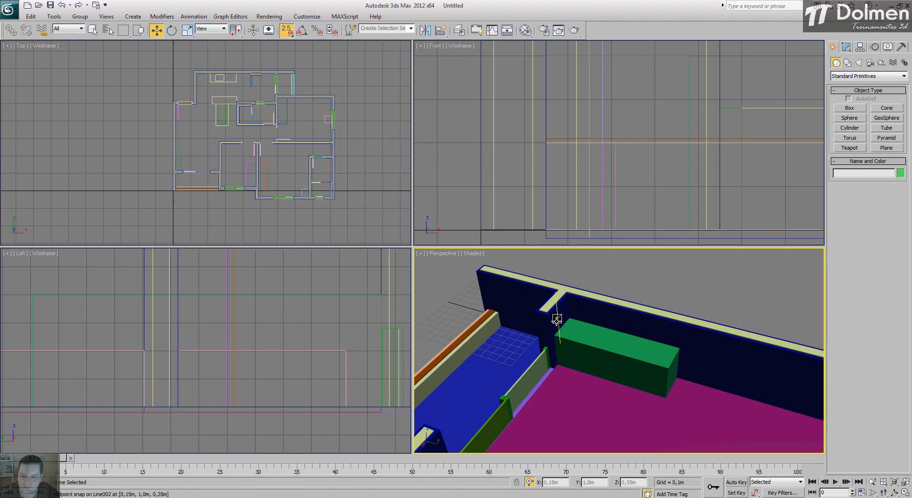
{"action": "scroll", "coordinate": [557, 320], "scroll_direction": "down", "scroll_amount": 5}
{"action": "left_click", "coordinate": [905, 493]}
{"action": "scroll", "coordinate": [478, 354], "scroll_direction": "down", "scroll_amount": 8}
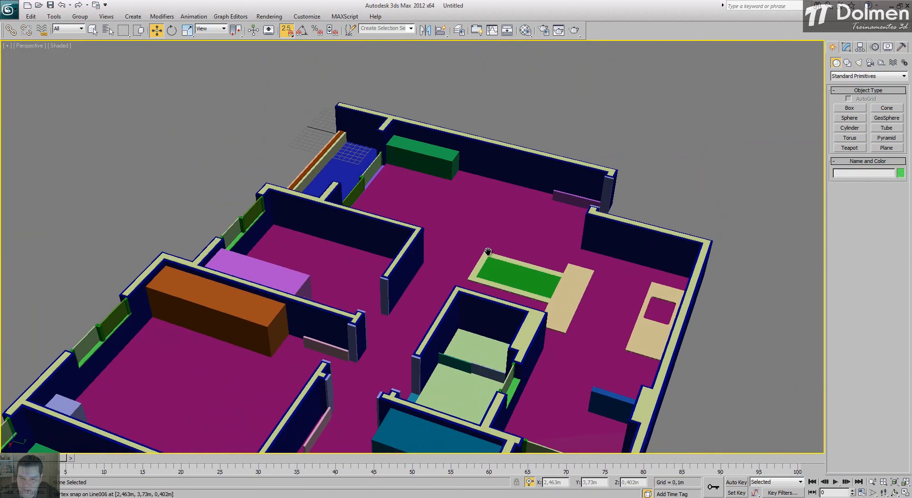
{"action": "scroll", "coordinate": [478, 354], "scroll_direction": "up", "scroll_amount": 4}
{"action": "middle_click_drag", "start_coordinate": [478, 354], "coordinate": [509, 326], "text": "alt"}
{"action": "scroll", "coordinate": [516, 273], "scroll_direction": "up", "scroll_amount": 4}
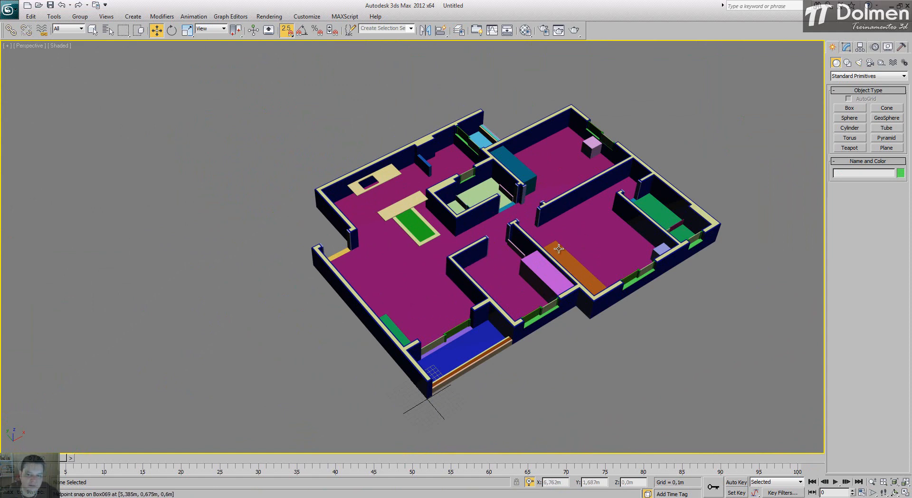
Create a new current layer named Cabides, with the bedroom wardrobes shown in an enlarged top view
{"action": "left_click", "coordinate": [905, 493]}
{"action": "left_click", "coordinate": [315, 98]}
{"action": "scroll", "coordinate": [315, 98], "scroll_direction": "up", "scroll_amount": 3}
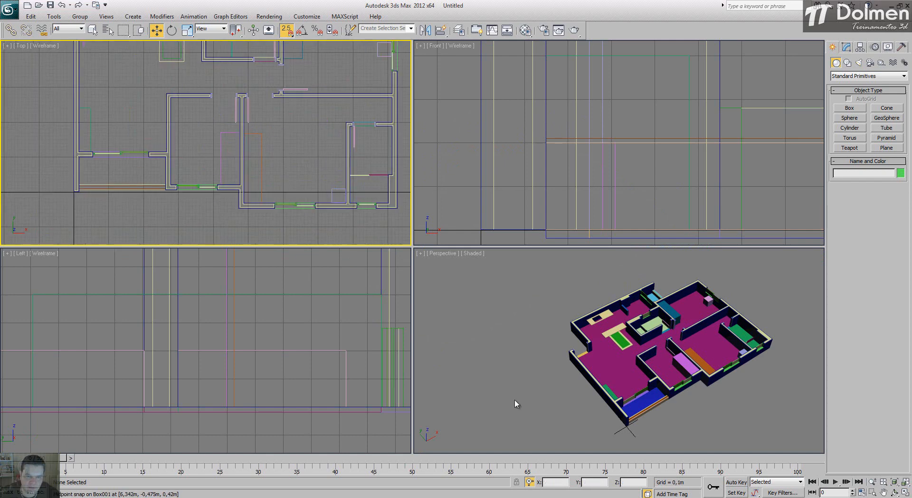
{"action": "left_click", "coordinate": [905, 493]}
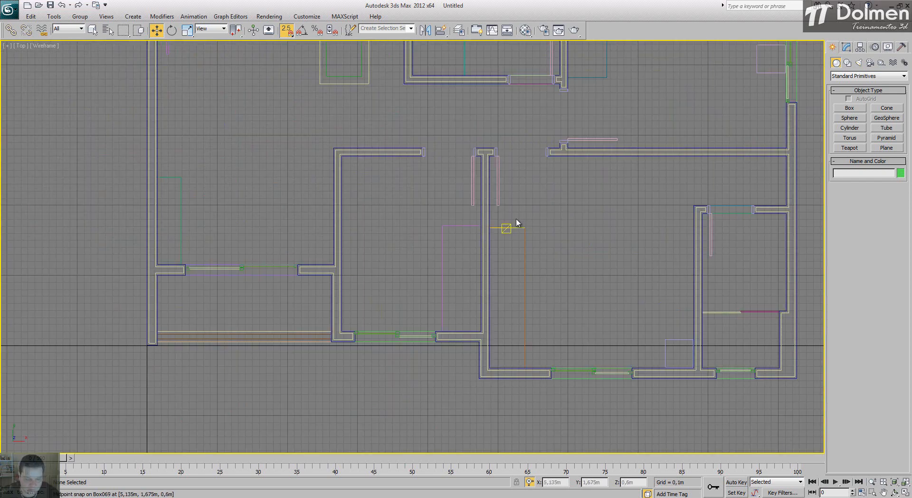
{"action": "scroll", "coordinate": [509, 224], "scroll_direction": "up", "scroll_amount": 2}
{"action": "scroll", "coordinate": [442, 210], "scroll_direction": "up", "scroll_amount": 2}
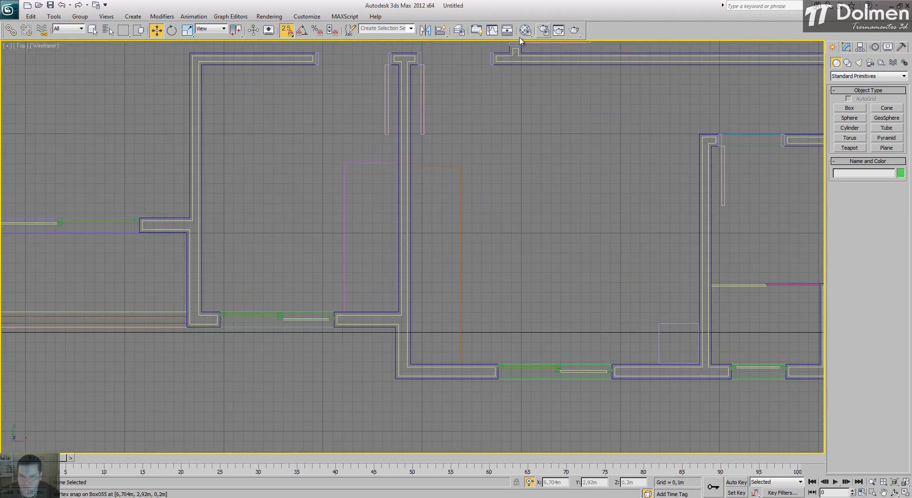
{"action": "left_click", "coordinate": [459, 30]}
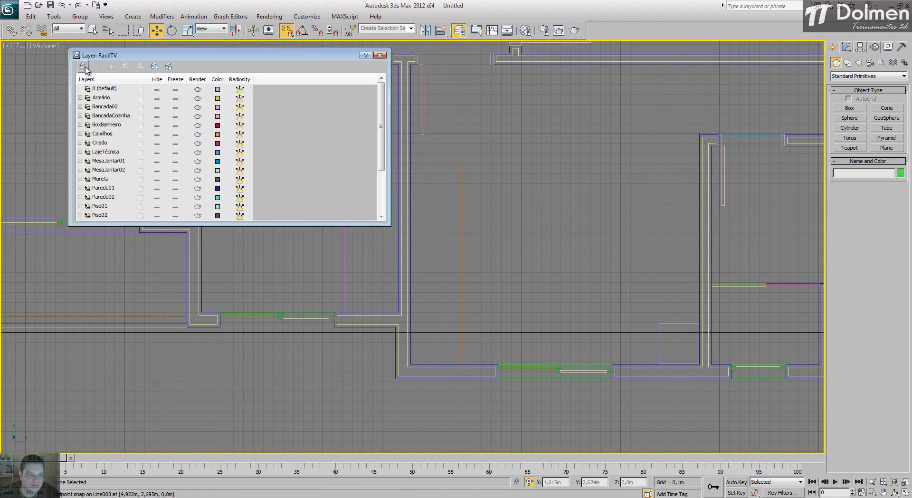
{"action": "left_click", "coordinate": [107, 162]}
{"action": "type", "text": "C"}
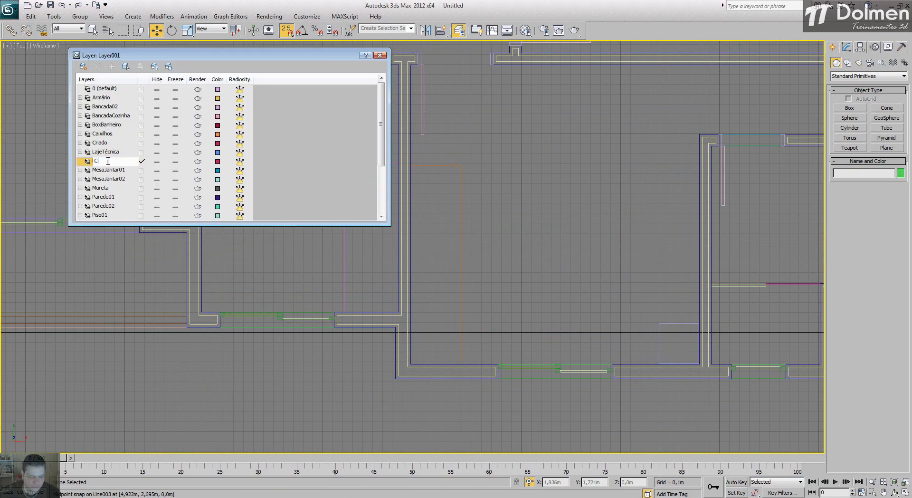
{"action": "type", "text": "abides"}
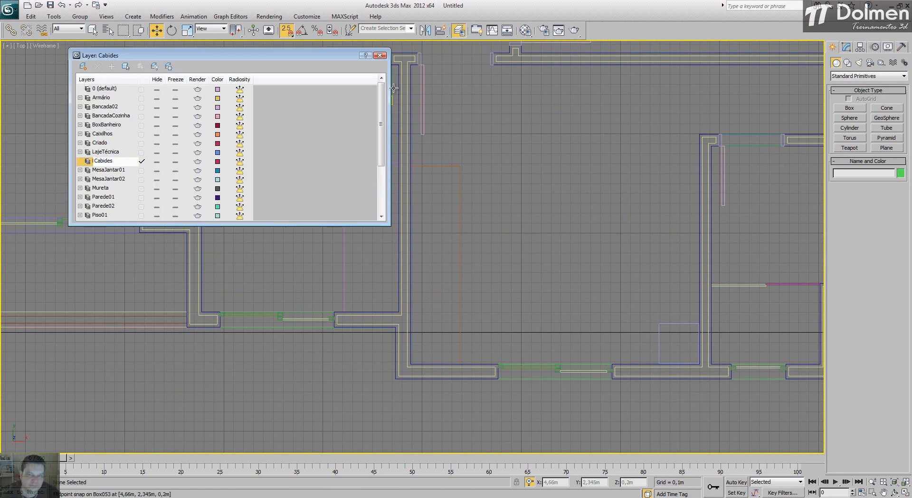
{"action": "left_click", "coordinate": [381, 56]}
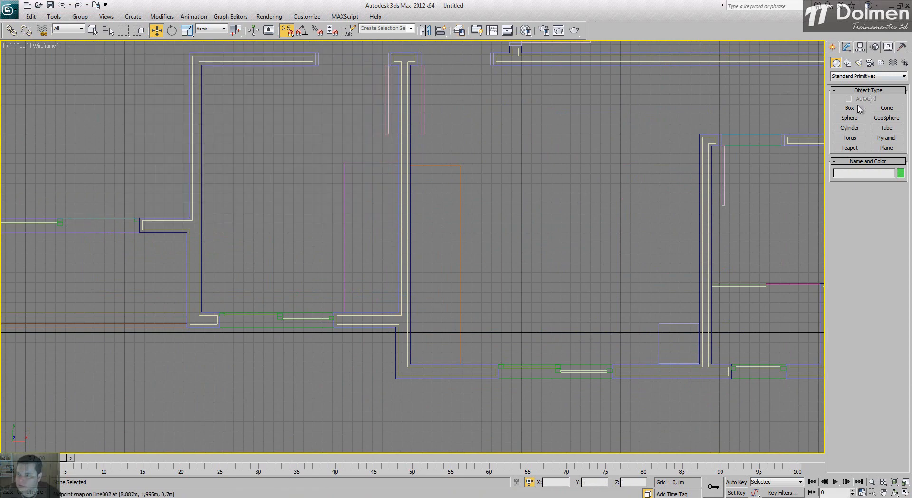
Turn off snapping for a new box, and check the wardrobe hangers on the rendered floor plan in Windows Photo Gallery
{"action": "left_click", "coordinate": [850, 108]}
{"action": "key", "text": "s"}
{"action": "key", "text": "alt+Tab"}
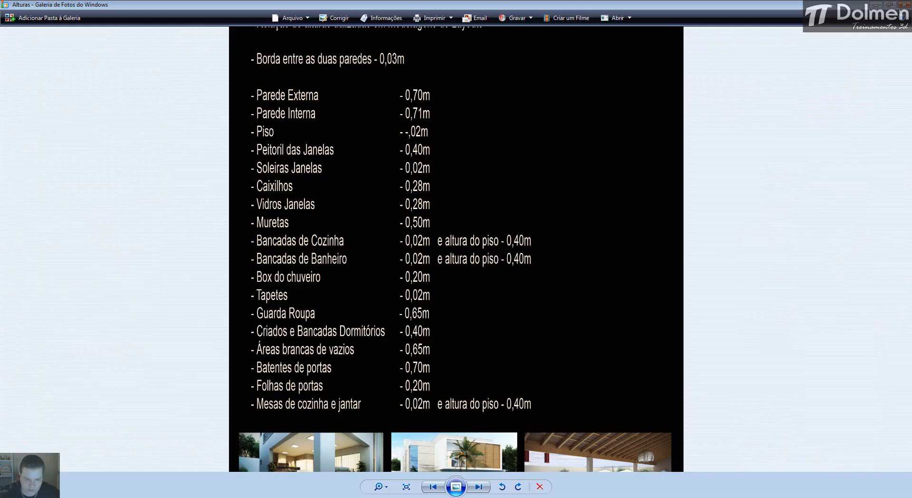
{"action": "key", "text": "alt+Tab"}
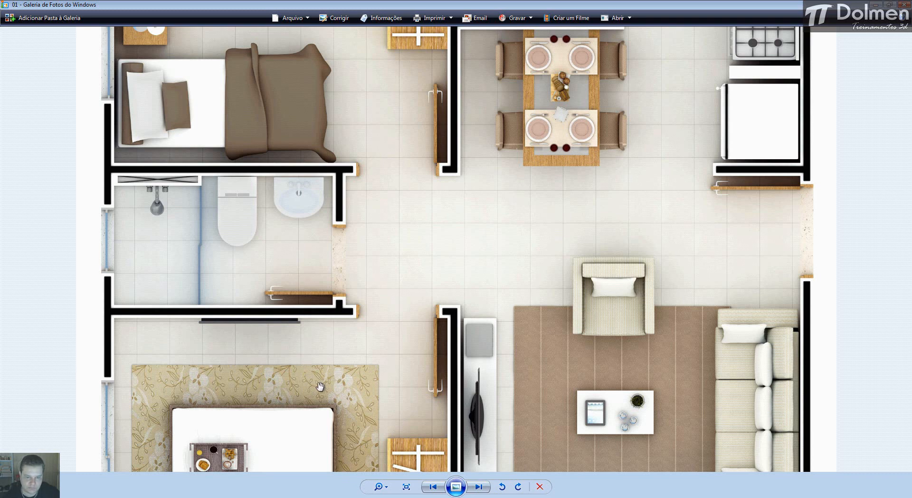
{"action": "left_click_drag", "start_coordinate": [321, 387], "coordinate": [321, 224]}
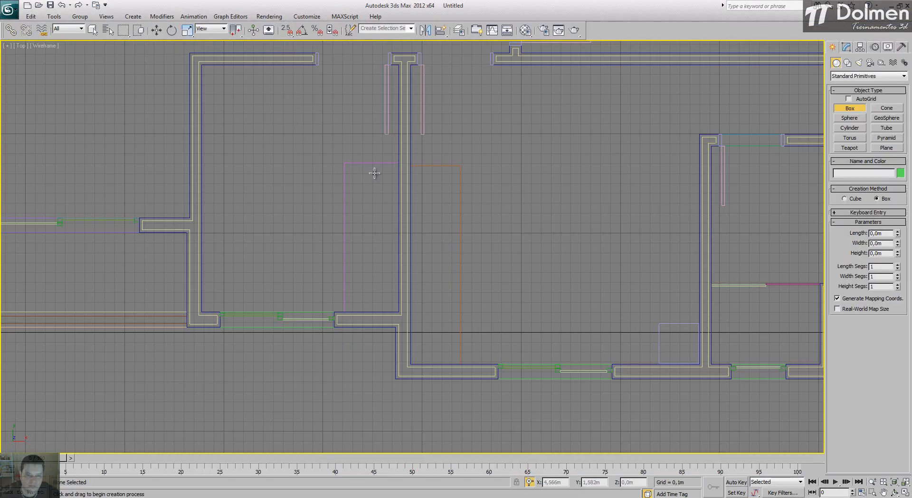
Draw the hanger rail along the middle of the smaller bedroom's wardrobe as a box about 1.447 m long and 0.043 m wide, 0.02 m high
{"action": "scroll", "coordinate": [374, 179], "scroll_direction": "up", "scroll_amount": 4}
{"action": "middle_click_drag", "start_coordinate": [373, 179], "coordinate": [372, 98]}
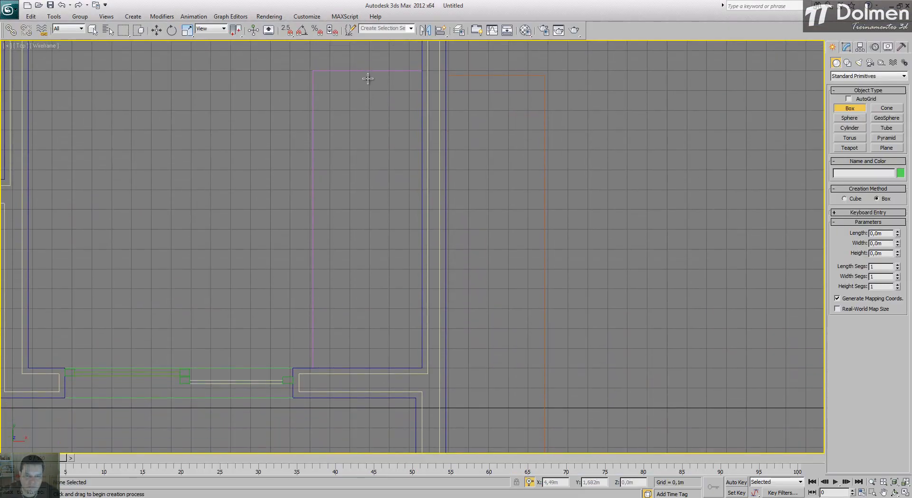
{"action": "left_click_drag", "start_coordinate": [364, 77], "coordinate": [372, 360]}
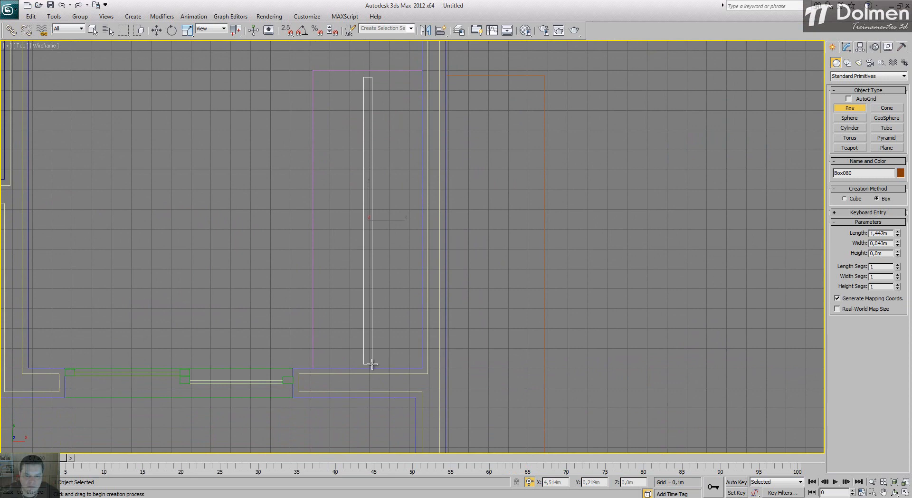
{"action": "left_click", "coordinate": [374, 360]}
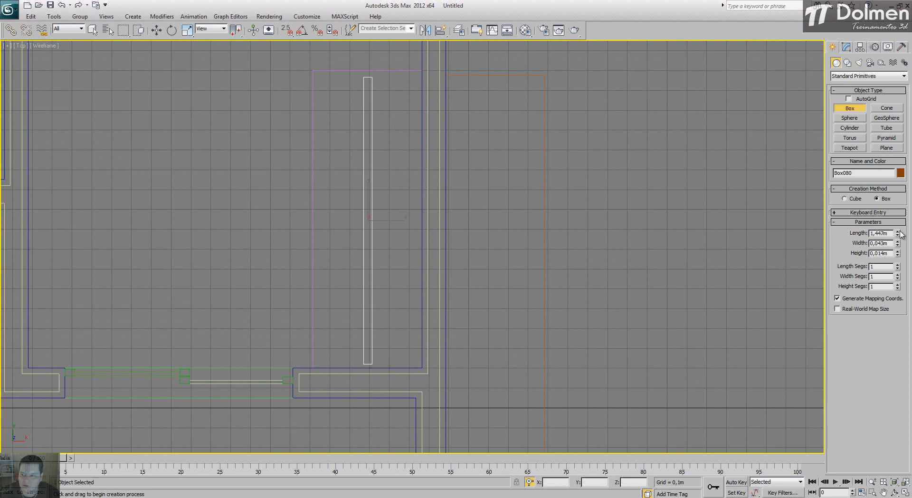
{"action": "double_click", "coordinate": [881, 254]}
{"action": "type", "text": "0,02"}
{"action": "key", "text": "Return"}
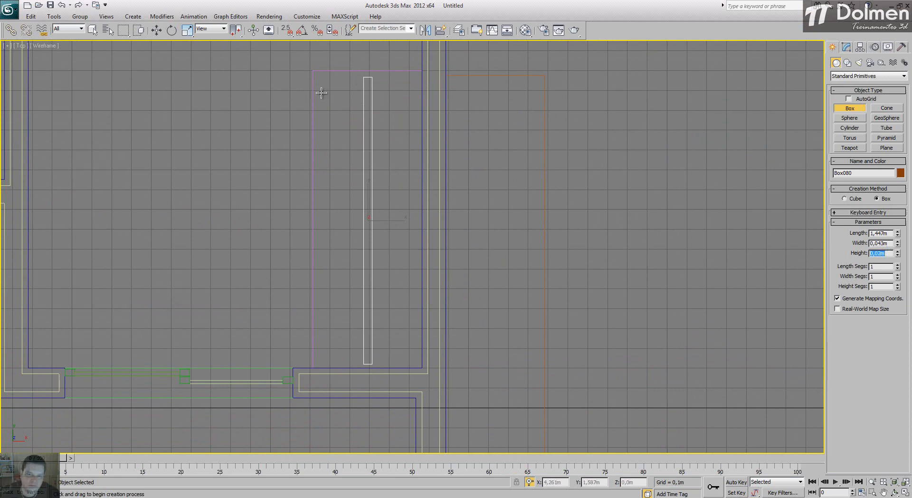
Draw a hanger across the rail's upper end as a box about 0.462 m wide and 0.026 m long, 0.015 m high, centred on the rail
{"action": "left_click_drag", "start_coordinate": [325, 93], "coordinate": [415, 99]}
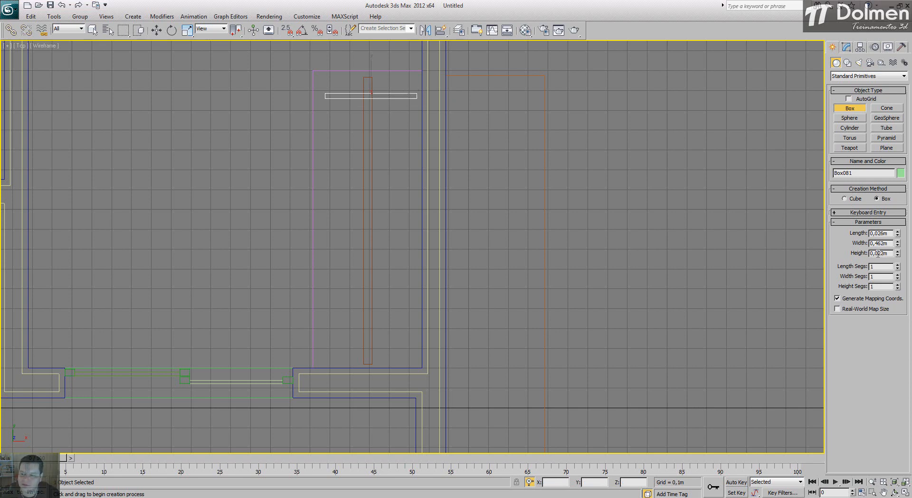
{"action": "left_click_drag", "start_coordinate": [880, 253], "coordinate": [889, 252]}
{"action": "key", "text": "w"}
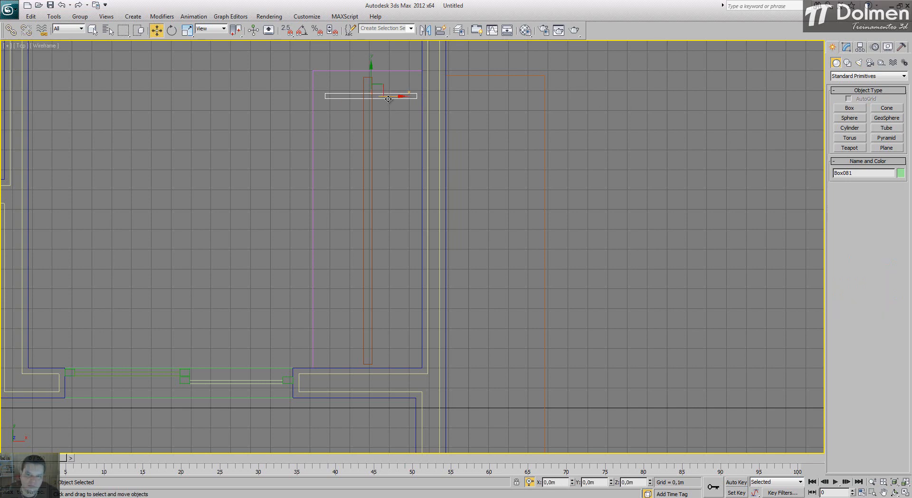
{"action": "left_click_drag", "start_coordinate": [396, 97], "coordinate": [393, 98]}
{"action": "left_click", "coordinate": [372, 108]}
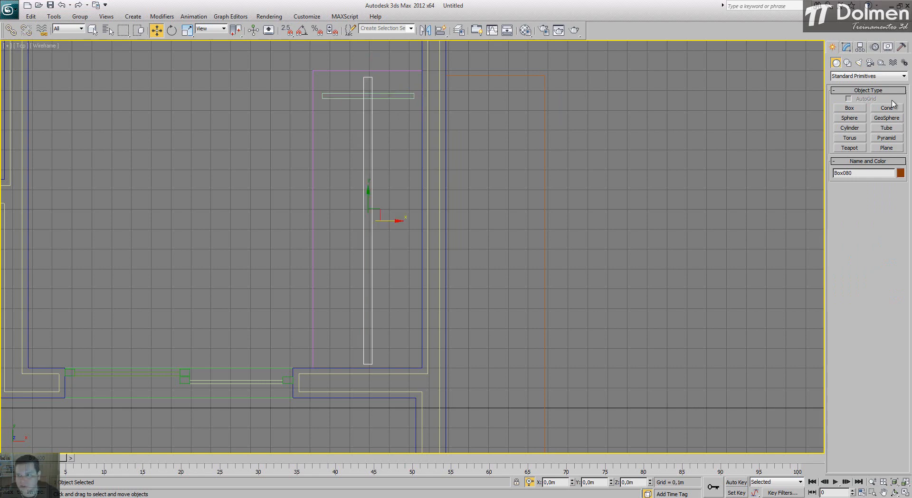
{"action": "left_click", "coordinate": [847, 46]}
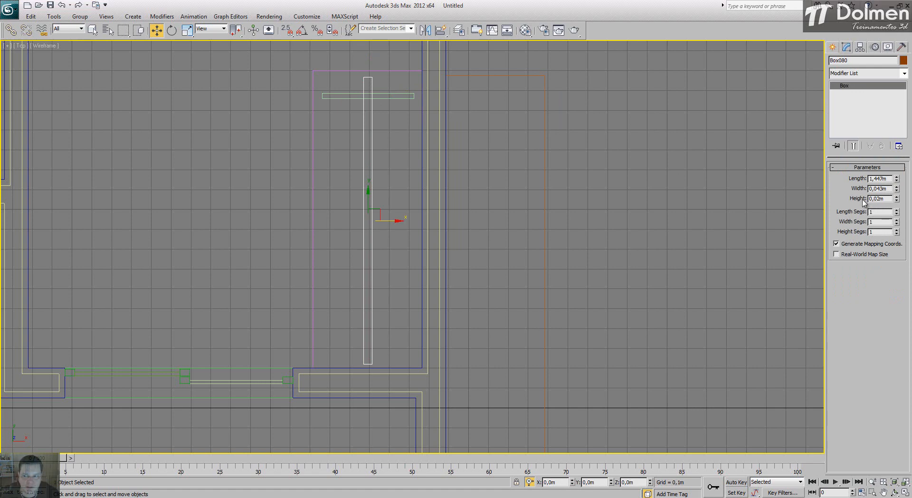
{"action": "left_click", "coordinate": [396, 97]}
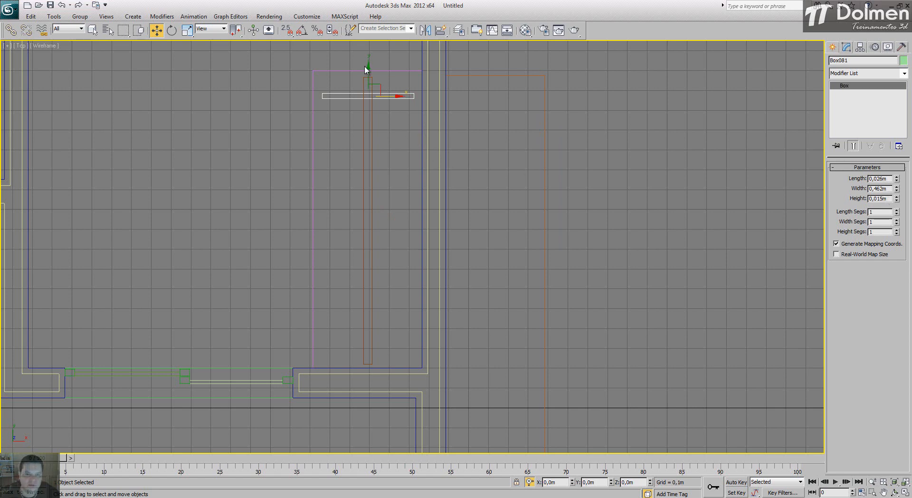
Copy the hanger down the rail to make one copy tilted with angle snap and one straight copy below it
{"action": "mouse_move", "coordinate": [368, 71]}
{"action": "left_mouse_down", "text": "shift"}
{"action": "mouse_move", "coordinate": [368, 101]}
{"action": "mouse_move", "coordinate": [406, 113]}
{"action": "mouse_move", "coordinate": [386, 95]}
{"action": "mouse_move", "coordinate": [386, 152]}
{"action": "left_mouse_up", "text": "shift"}
{"action": "left_click", "coordinate": [465, 295]}
{"action": "key", "text": "e"}
{"action": "key", "text": "a"}
{"action": "key", "text": "w"}
{"action": "left_click", "coordinate": [455, 294]}
{"action": "left_click", "coordinate": [394, 136]}
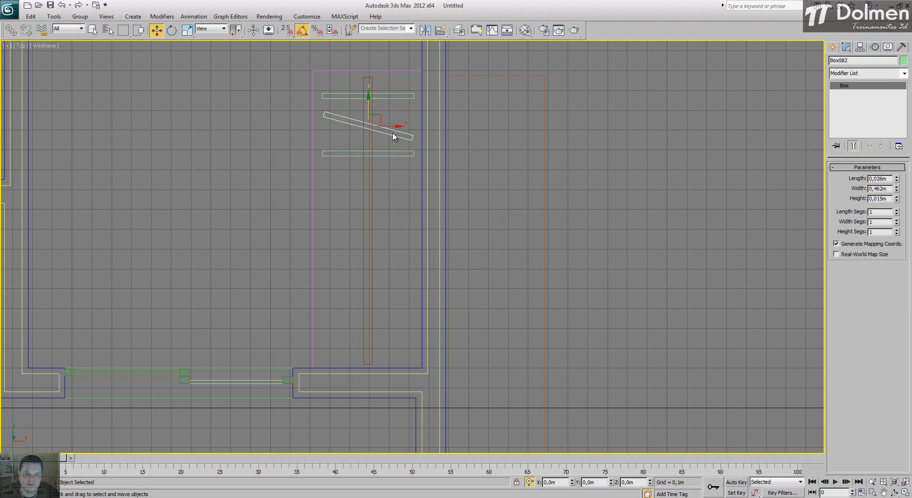
Copy the tilted hanger below the second straight one and rotate the copy to tilt the opposite way
{"action": "left_click_drag", "start_coordinate": [366, 104], "coordinate": [368, 157], "text": "shift"}
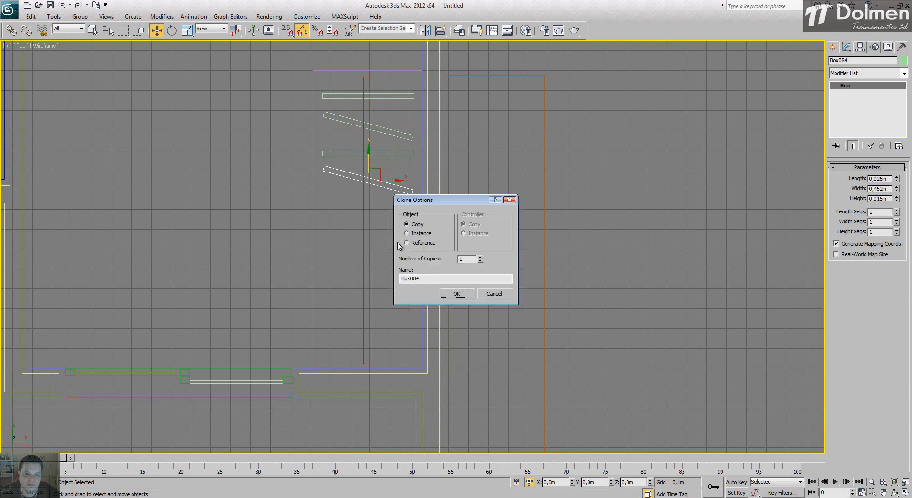
{"action": "left_click", "coordinate": [457, 297]}
{"action": "key", "text": "e"}
{"action": "left_click_drag", "start_coordinate": [330, 186], "coordinate": [333, 199]}
{"action": "key", "text": "w"}
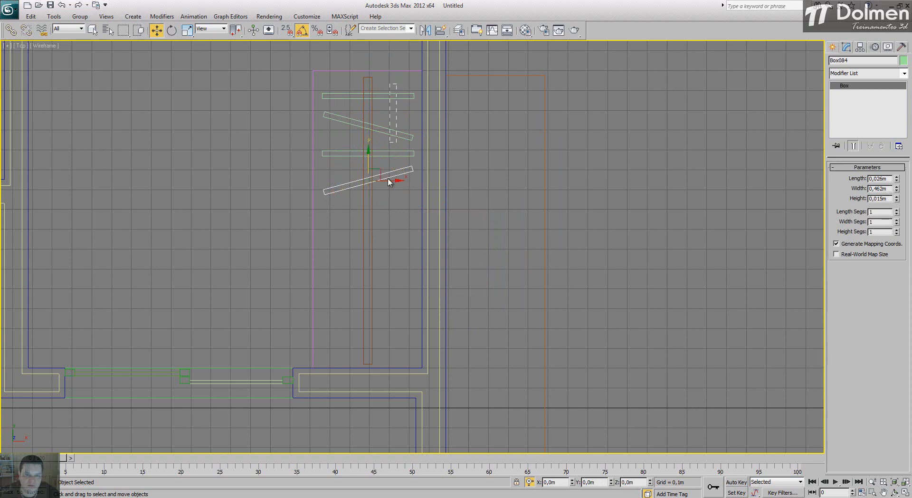
Fill the rest of the rail with copies of all four hangers and then of two, and nudge all ten slightly up the rail
{"action": "left_click_drag", "start_coordinate": [388, 180], "coordinate": [387, 204]}
{"action": "left_click_drag", "start_coordinate": [365, 96], "coordinate": [366, 208], "text": "shift"}
{"action": "left_click", "coordinate": [453, 294]}
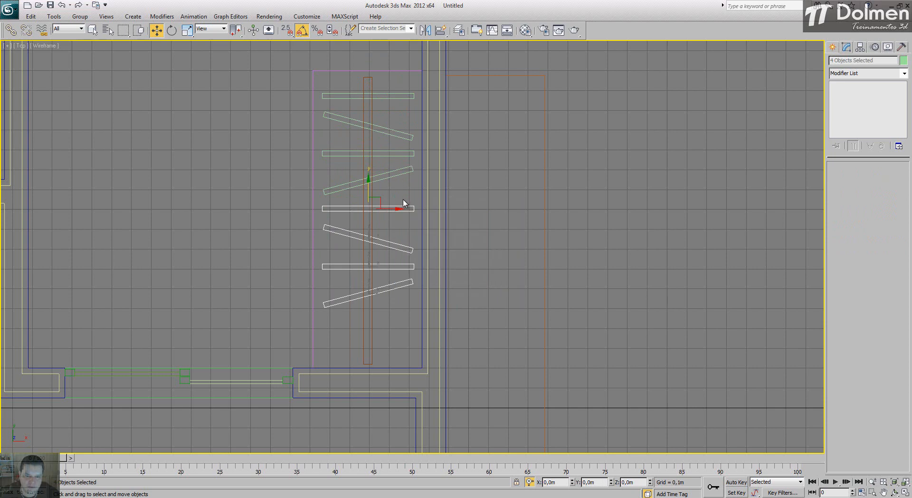
{"action": "left_click_drag", "start_coordinate": [392, 248], "coordinate": [393, 248]}
{"action": "left_click_drag", "start_coordinate": [370, 197], "coordinate": [376, 305], "text": "shift"}
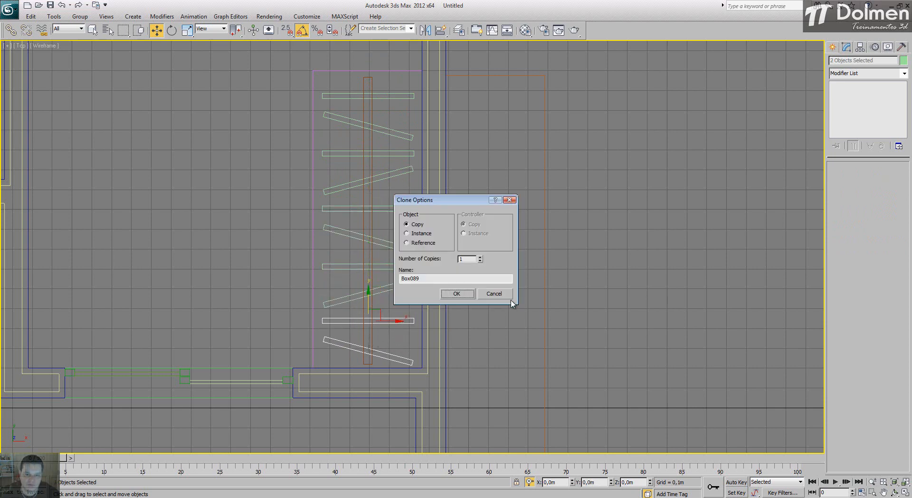
{"action": "left_click", "coordinate": [457, 295]}
{"action": "left_click", "coordinate": [507, 236]}
{"action": "left_click_drag", "start_coordinate": [411, 66], "coordinate": [393, 366]}
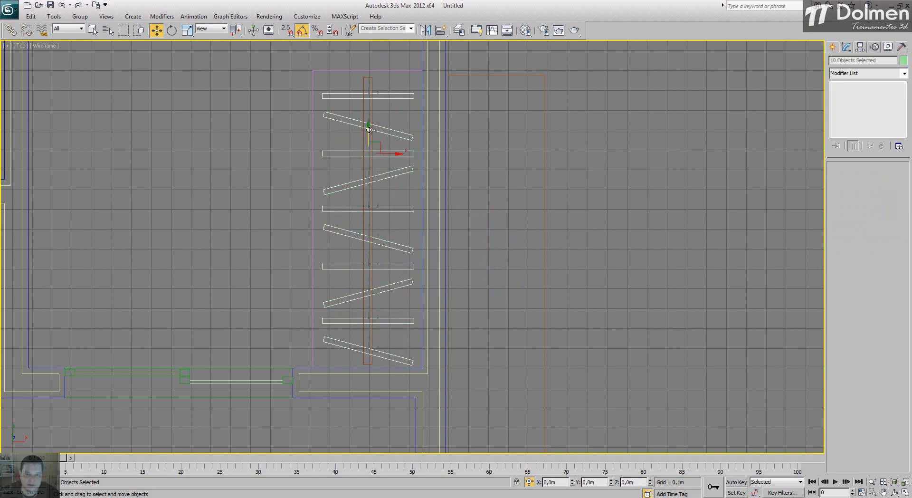
{"action": "left_click_drag", "start_coordinate": [369, 129], "coordinate": [369, 128]}
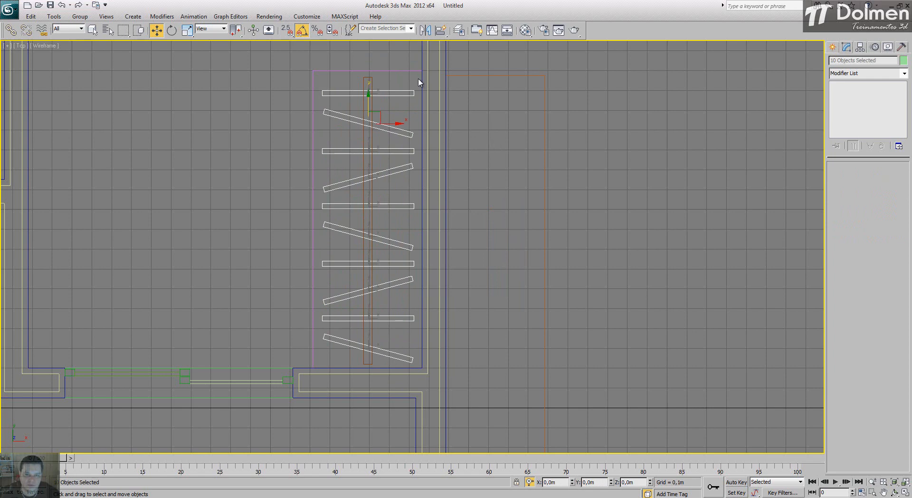
Raise the rail together with its ten hangers in the front view until they rest on the wardrobe's top face
{"action": "left_click", "coordinate": [367, 362], "text": "ctrl"}
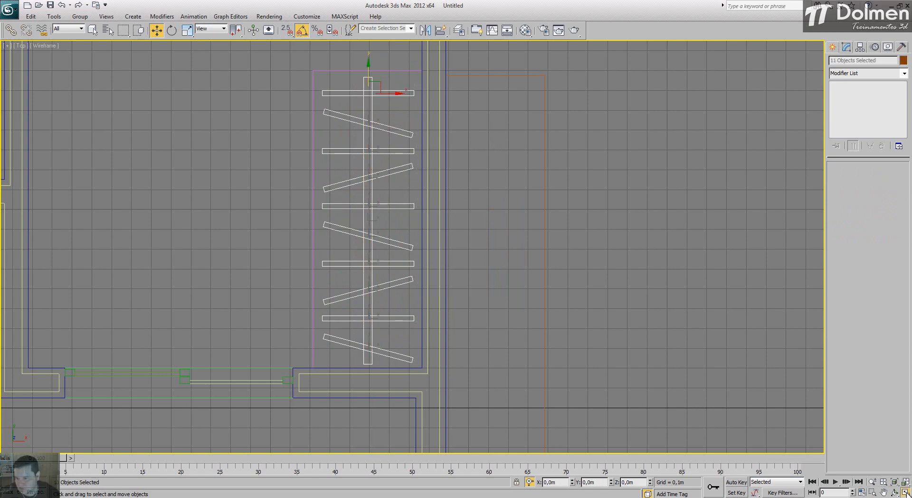
{"action": "key", "text": "alt+w"}
{"action": "right_click", "coordinate": [648, 87]}
{"action": "key", "text": "z"}
{"action": "scroll", "coordinate": [643, 207], "scroll_direction": "down", "scroll_amount": 7}
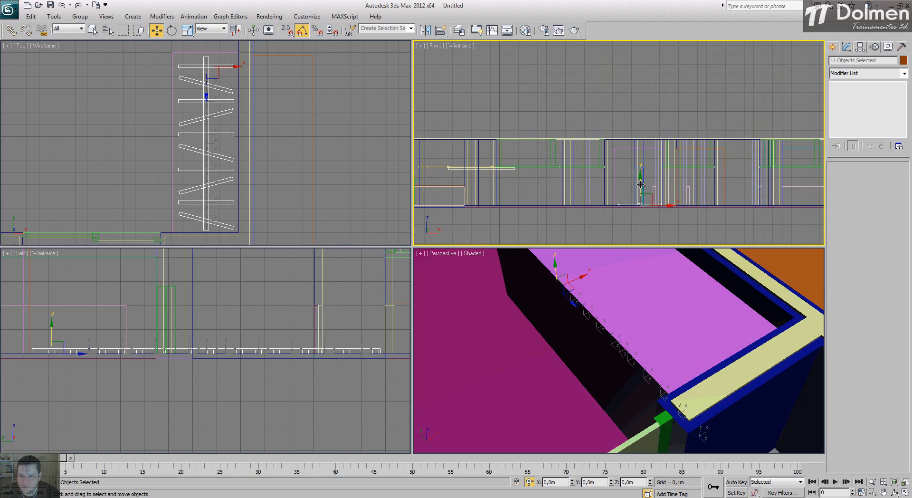
{"action": "left_click_drag", "start_coordinate": [641, 185], "coordinate": [612, 100]}
{"action": "scroll", "coordinate": [638, 185], "scroll_direction": "up", "scroll_amount": 5}
{"action": "scroll", "coordinate": [639, 184], "scroll_direction": "up", "scroll_amount": 3}
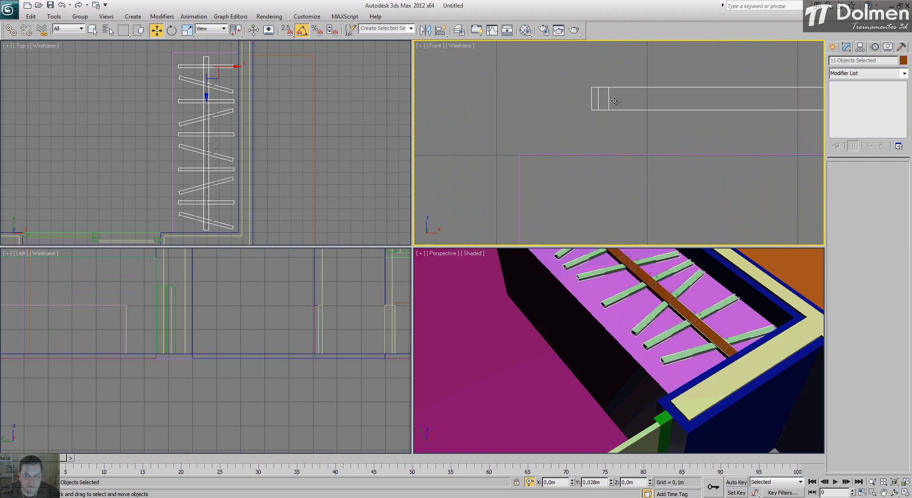
{"action": "scroll", "coordinate": [613, 129], "scroll_direction": "up", "scroll_amount": 5}
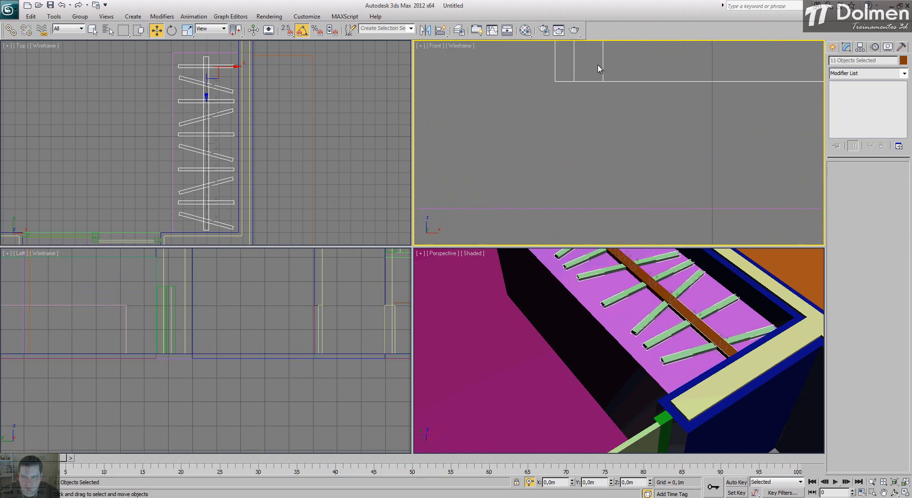
{"action": "left_click_drag", "start_coordinate": [604, 67], "coordinate": [607, 189]}
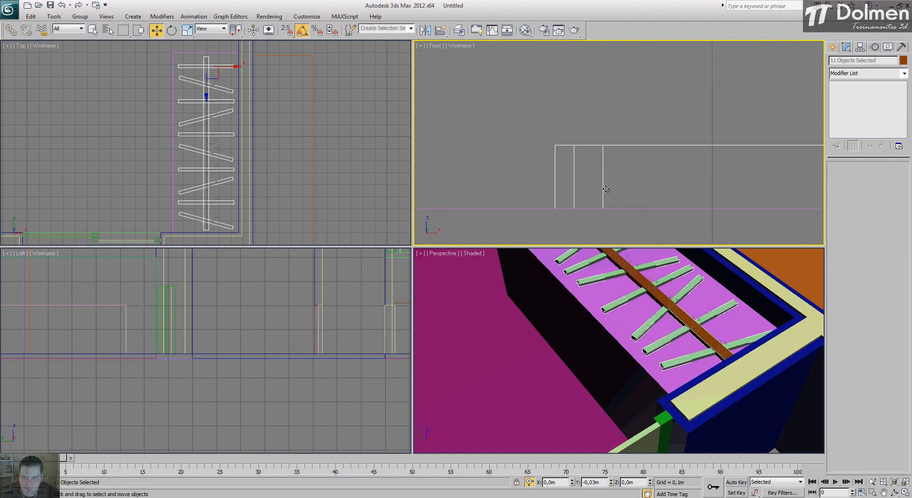
Copy the rail and its ten hangers from the smaller bedroom onto the orange wardrobe on the other side of the wall
{"action": "scroll", "coordinate": [623, 338], "scroll_direction": "down", "scroll_amount": 7}
{"action": "middle_click_drag", "start_coordinate": [623, 338], "coordinate": [518, 318], "text": "alt"}
{"action": "scroll", "coordinate": [260, 143], "scroll_direction": "down", "scroll_amount": 3}
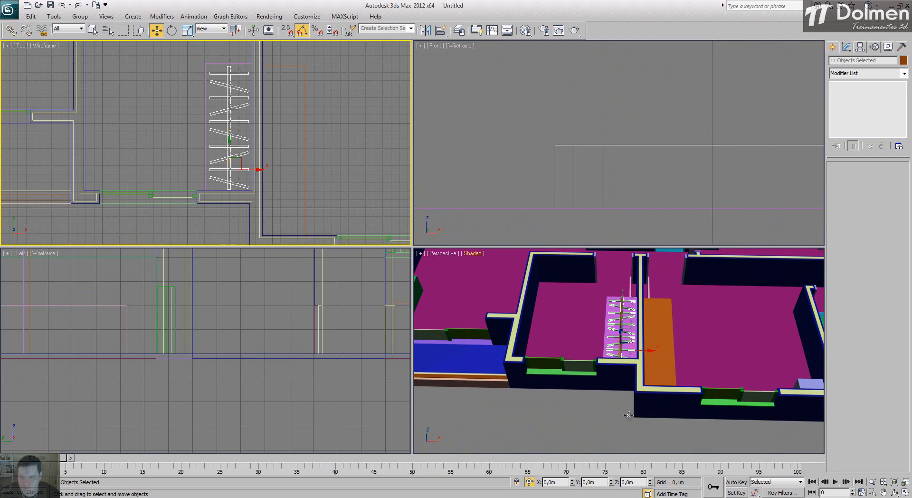
{"action": "left_click", "coordinate": [905, 492]}
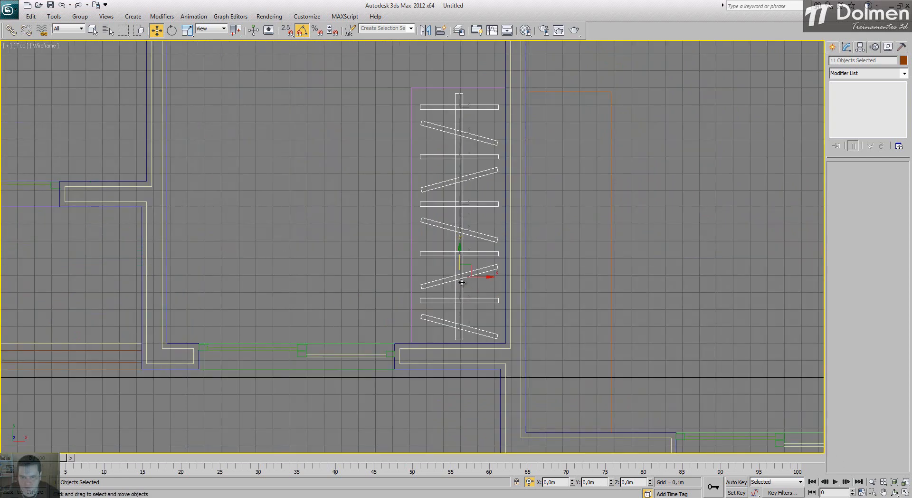
{"action": "left_click_drag", "start_coordinate": [471, 287], "coordinate": [581, 269], "text": "shift"}
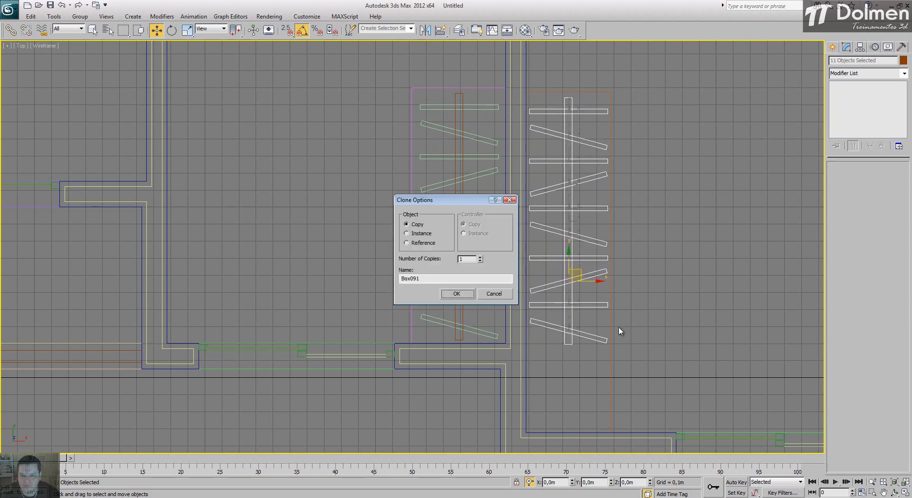
{"action": "left_click", "coordinate": [462, 293]}
{"action": "left_click", "coordinate": [578, 353]}
Convert the copied rail to an editable poly and stretch its lower end vertices almost to the end of the longer wardrobe
{"action": "left_click", "coordinate": [568, 342]}
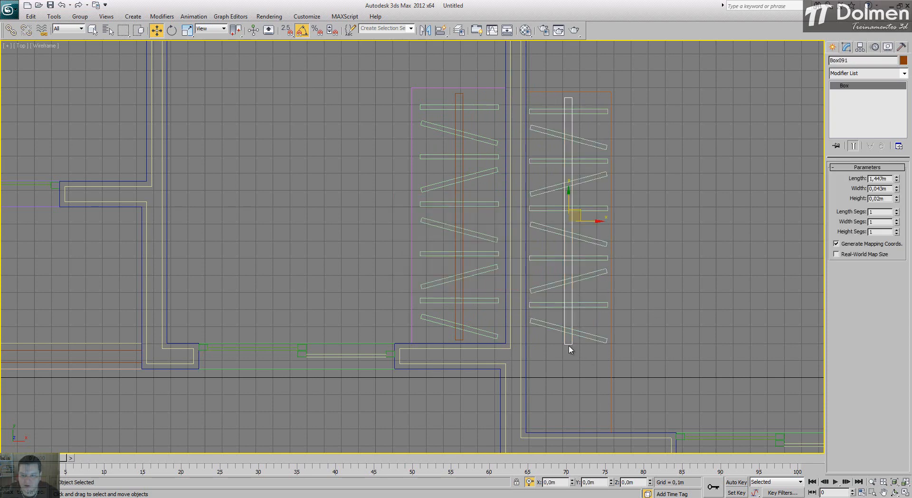
{"action": "right_click", "coordinate": [577, 256]}
{"action": "mouse_move", "coordinate": [630, 338]}
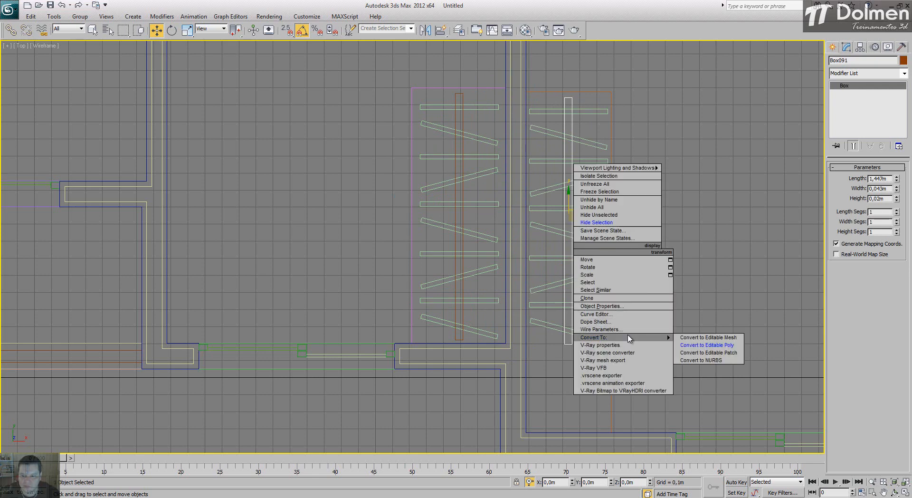
{"action": "left_click", "coordinate": [718, 346]}
{"action": "key", "text": "1"}
{"action": "left_click_drag", "start_coordinate": [514, 334], "coordinate": [622, 361]}
{"action": "middle_click_drag", "start_coordinate": [622, 359], "coordinate": [533, 259]}
{"action": "left_click_drag", "start_coordinate": [474, 220], "coordinate": [493, 304]}
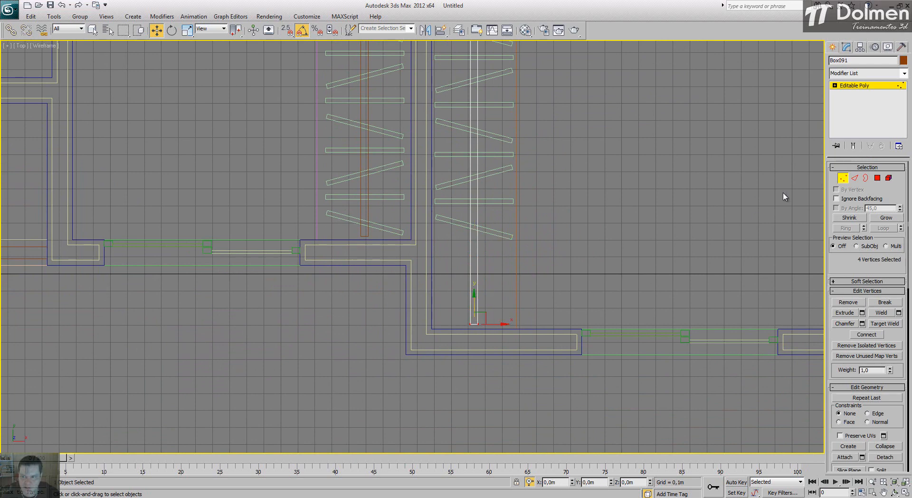
{"action": "left_click", "coordinate": [844, 180]}
{"action": "left_click", "coordinate": [612, 140]}
Add three more hangers on the extended rail by copying a straight and tilted pair, followed by one straight hanger
{"action": "middle_click_drag", "start_coordinate": [577, 181], "coordinate": [583, 212]}
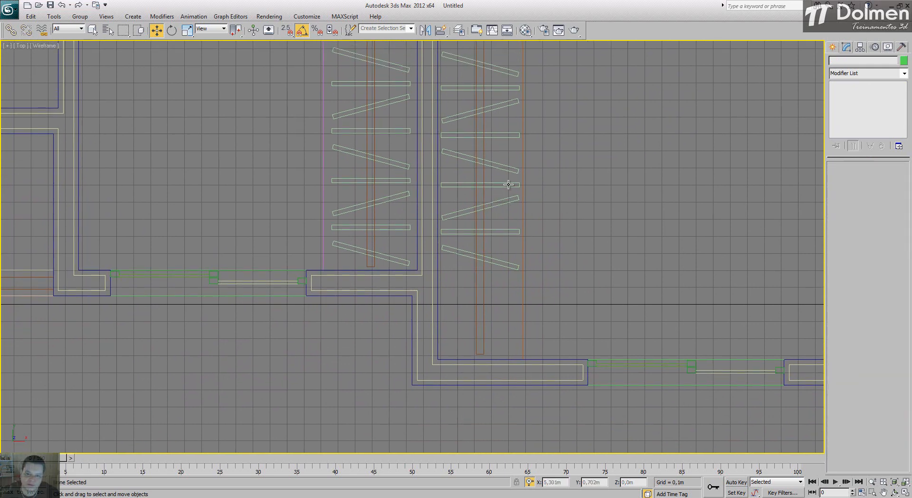
{"action": "mouse_move", "coordinate": [505, 182]}
{"action": "left_mouse_down"}
{"action": "mouse_move", "coordinate": [509, 204]}
{"action": "mouse_move", "coordinate": [491, 268]}
{"action": "left_mouse_up"}
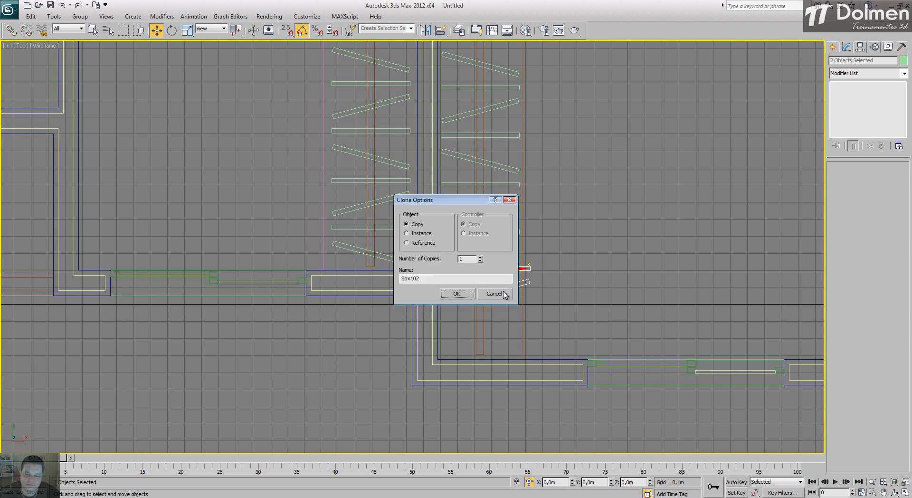
{"action": "left_click", "coordinate": [505, 294]}
{"action": "mouse_move", "coordinate": [481, 163]}
{"action": "left_mouse_down", "text": "shift"}
{"action": "mouse_move", "coordinate": [492, 244]}
{"action": "mouse_move", "coordinate": [520, 274]}
{"action": "left_mouse_up", "text": "shift"}
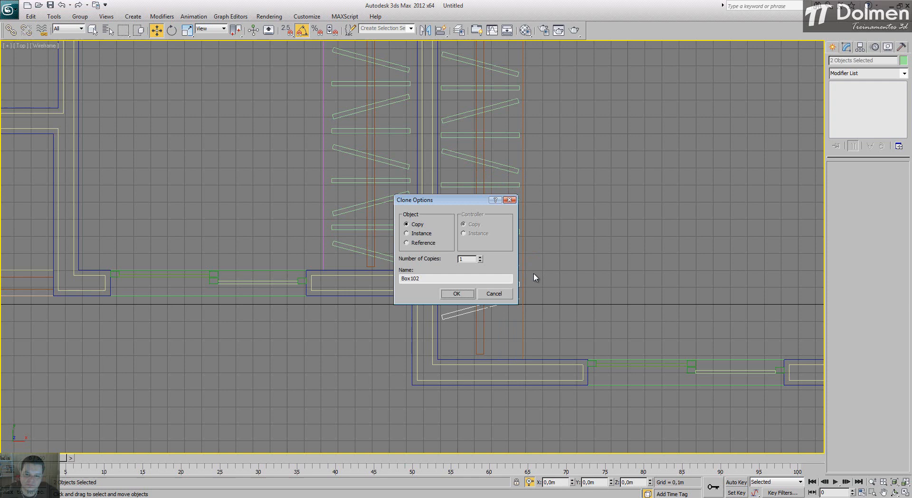
{"action": "left_click", "coordinate": [456, 295]}
{"action": "left_click", "coordinate": [464, 284]}
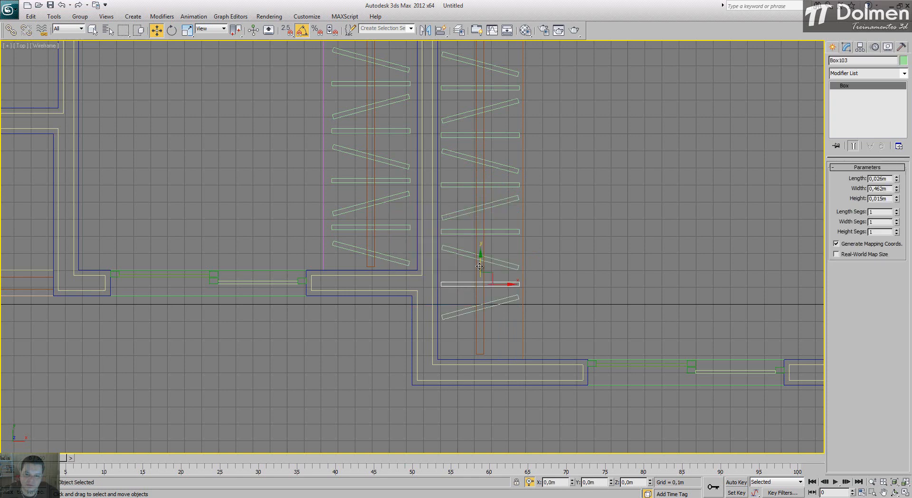
{"action": "left_click_drag", "start_coordinate": [480, 267], "coordinate": [480, 317], "text": "shift"}
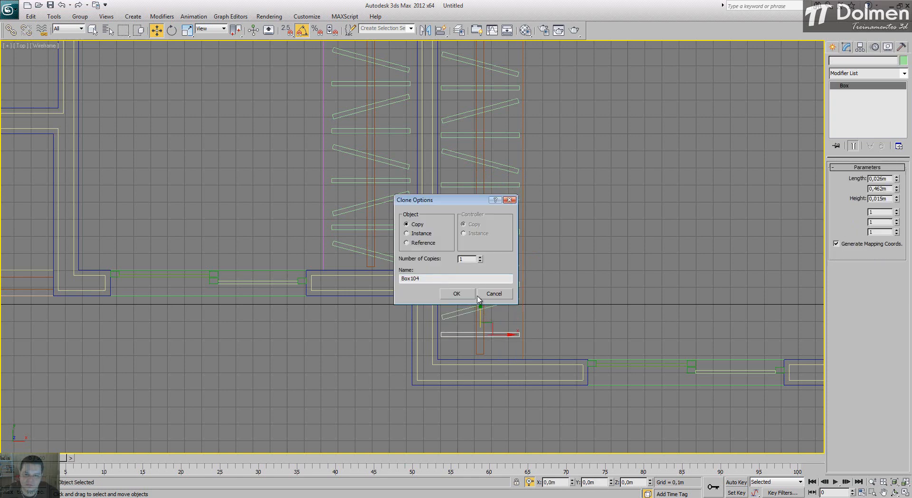
{"action": "left_click", "coordinate": [465, 295]}
{"action": "left_click", "coordinate": [580, 258]}
Copy the smaller bedroom's rail with its ten hangers into the upper bedroom's wardrobe and adjust it to fit inside the outline
{"action": "scroll", "coordinate": [584, 252], "scroll_direction": "down", "scroll_amount": 5}
{"action": "middle_click_drag", "start_coordinate": [594, 234], "coordinate": [517, 268]}
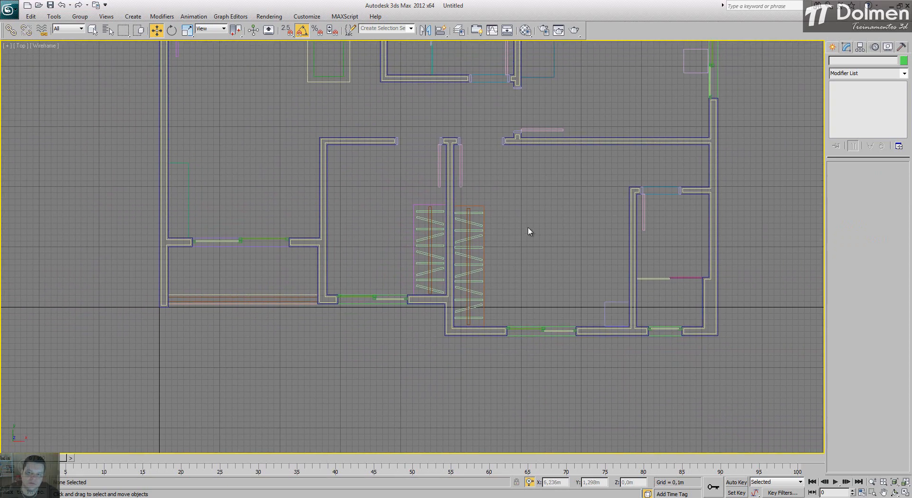
{"action": "middle_click_drag", "start_coordinate": [518, 235], "coordinate": [443, 294]}
{"action": "scroll", "coordinate": [374, 294], "scroll_direction": "up", "scroll_amount": 2}
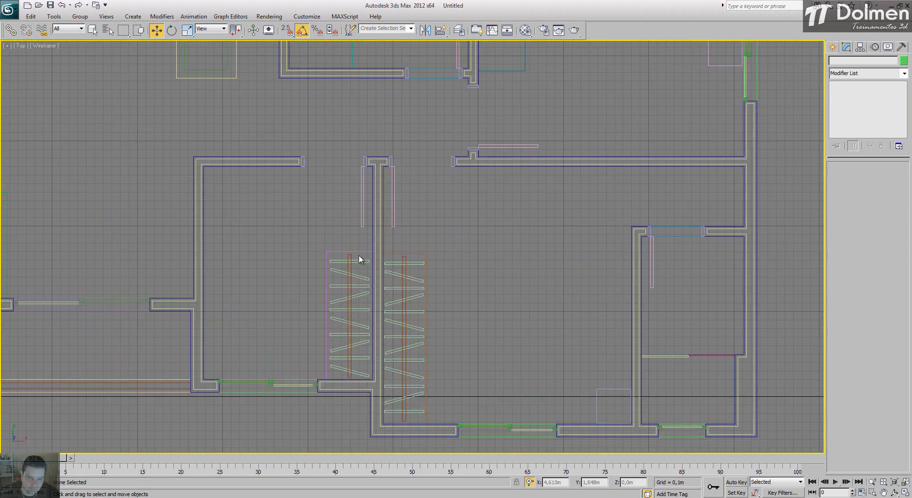
{"action": "mouse_move", "coordinate": [359, 259]}
{"action": "left_mouse_down"}
{"action": "mouse_move", "coordinate": [346, 372]}
{"action": "mouse_move", "coordinate": [373, 365]}
{"action": "mouse_move", "coordinate": [476, 153]}
{"action": "left_mouse_up"}
{"action": "scroll", "coordinate": [371, 375], "scroll_direction": "down", "scroll_amount": 2}
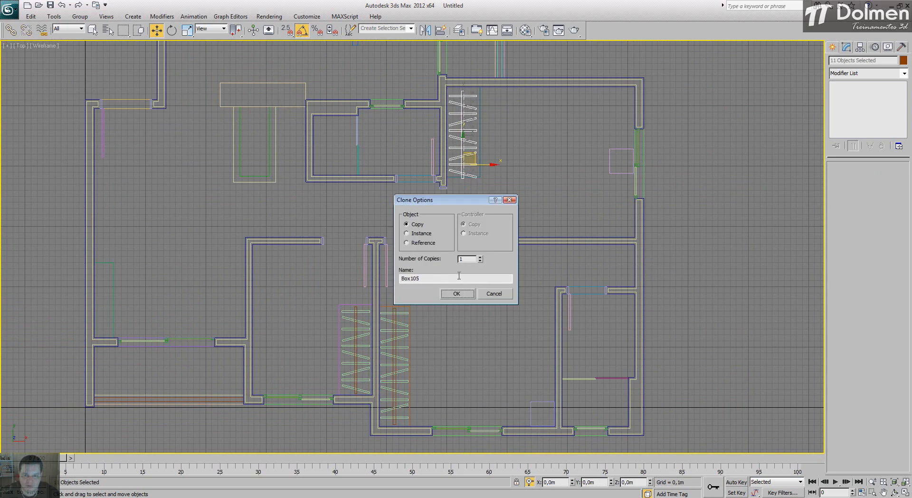
{"action": "left_click", "coordinate": [458, 294]}
{"action": "scroll", "coordinate": [464, 246], "scroll_direction": "up", "scroll_amount": 3}
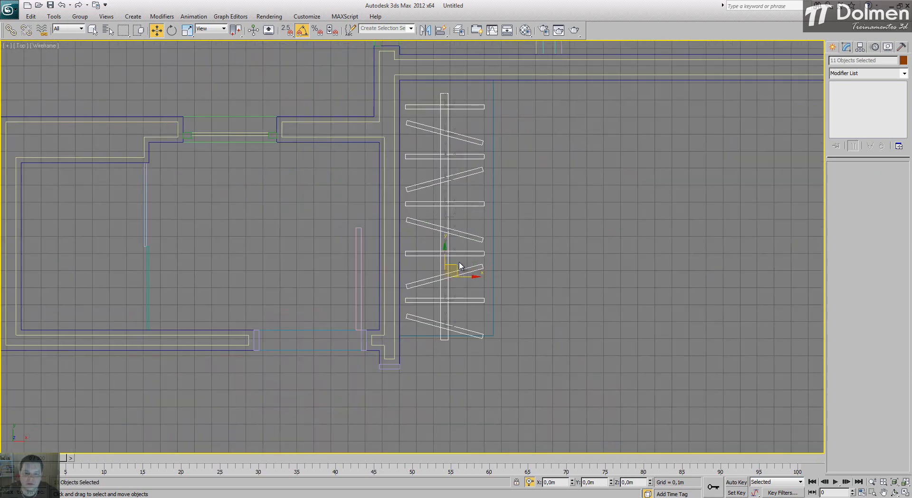
{"action": "left_click_drag", "start_coordinate": [454, 265], "coordinate": [454, 255]}
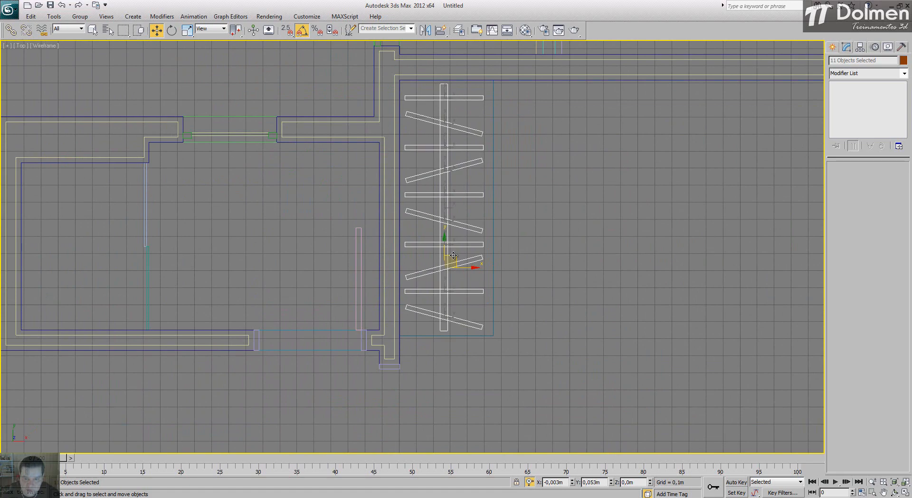
Check the hangers in all three wardrobes in a shaded top view of the whole apartment
{"action": "left_click", "coordinate": [552, 220]}
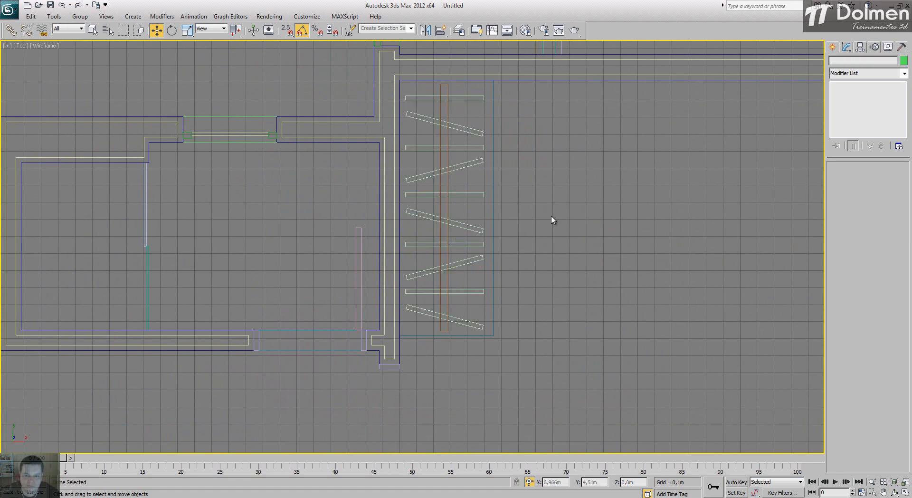
{"action": "key", "text": "F3"}
{"action": "scroll", "coordinate": [539, 212], "scroll_direction": "down", "scroll_amount": 8}
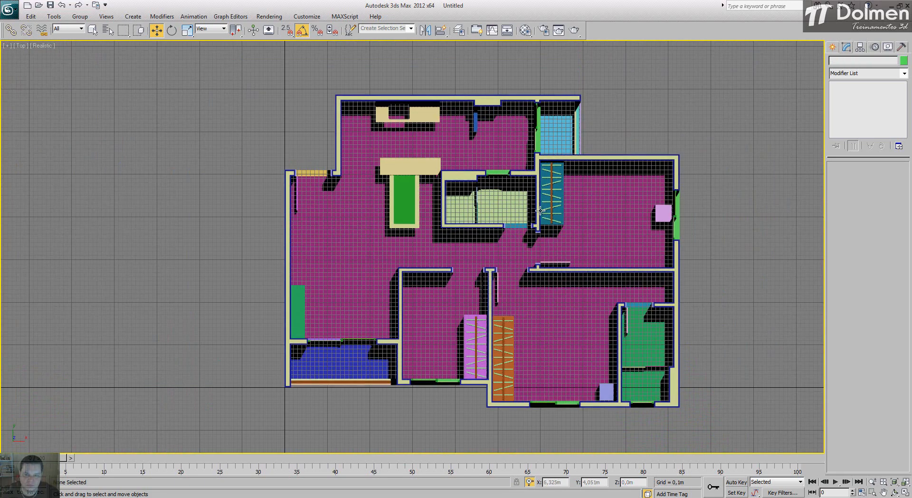
Hide the grid in the top view and change its display mode from Realistic to Shaded
{"action": "key", "text": "g"}
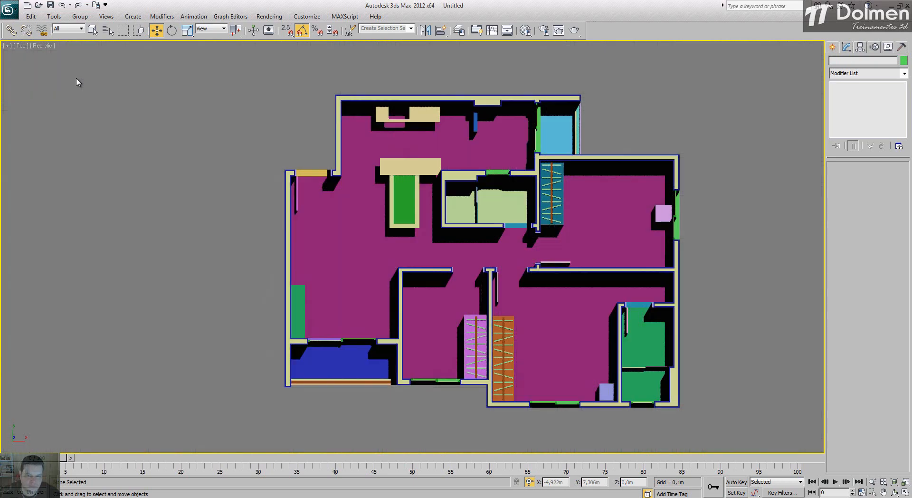
{"action": "middle_click_drag", "start_coordinate": [422, 199], "coordinate": [405, 204]}
{"action": "left_click", "coordinate": [42, 46]}
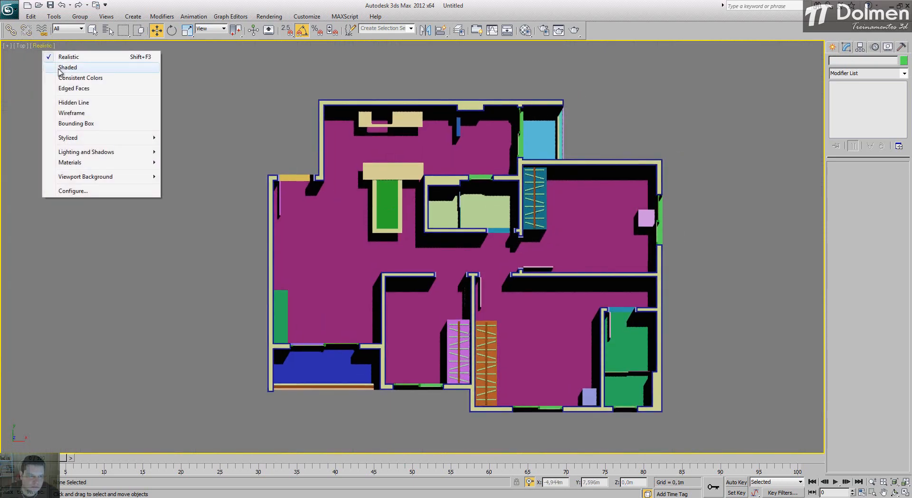
{"action": "left_click", "coordinate": [62, 69]}
{"action": "middle_click_drag", "start_coordinate": [487, 196], "coordinate": [436, 178]}
{"action": "scroll", "coordinate": [436, 179], "scroll_direction": "up", "scroll_amount": 3}
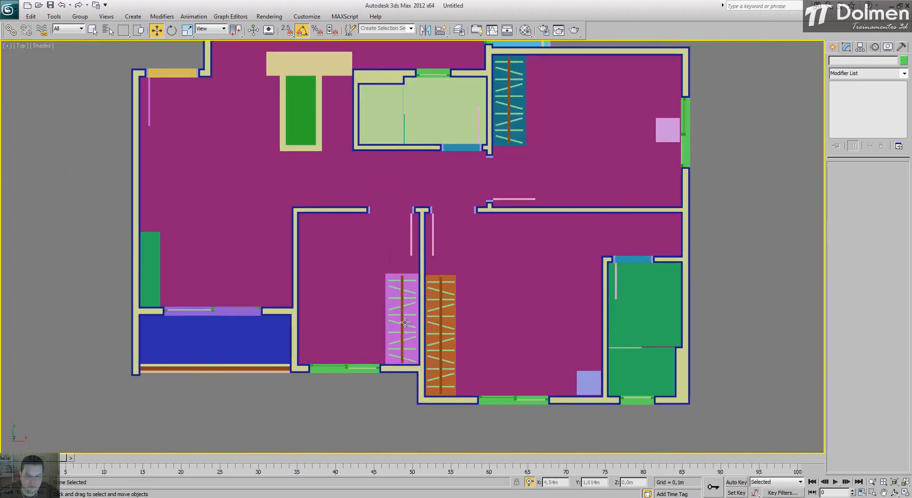
{"action": "middle_click_drag", "start_coordinate": [455, 181], "coordinate": [454, 217]}
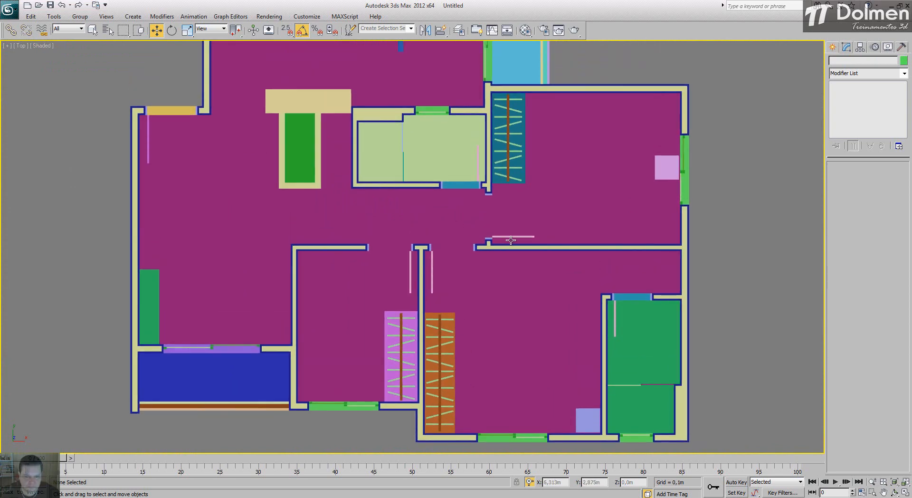
Return to the four-view layout with the top view in wireframe and unhide all objects
{"action": "key", "text": "F3"}
{"action": "left_click", "coordinate": [904, 493]}
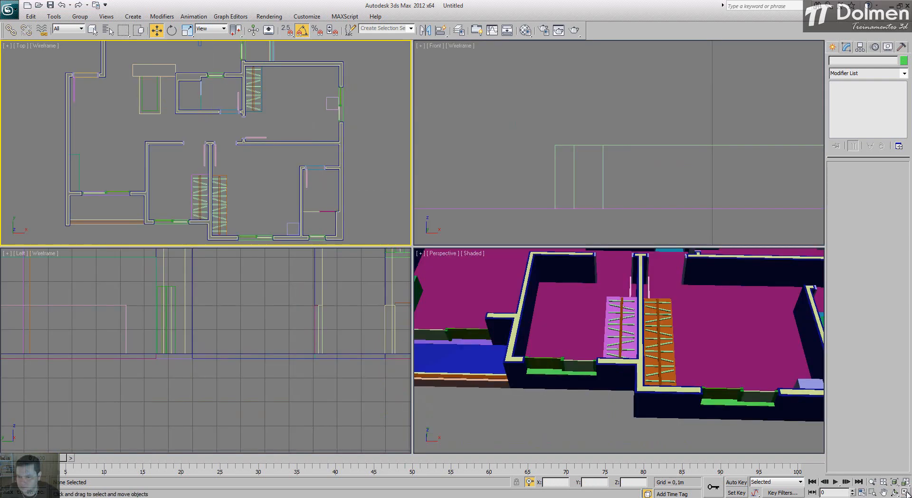
{"action": "scroll", "coordinate": [627, 344], "scroll_direction": "down", "scroll_amount": 5}
{"action": "middle_click_drag", "start_coordinate": [626, 344], "coordinate": [643, 348], "text": "alt"}
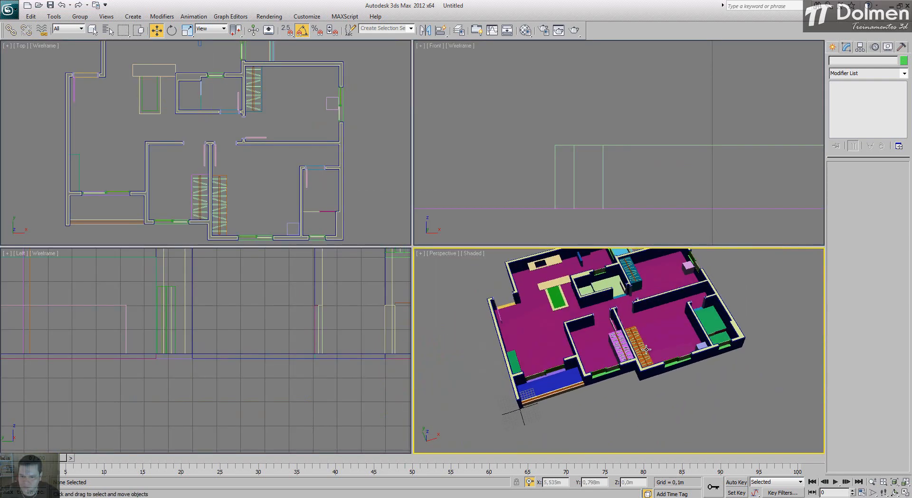
{"action": "scroll", "coordinate": [643, 348], "scroll_direction": "down", "scroll_amount": 3}
{"action": "right_click", "coordinate": [134, 71]}
{"action": "right_click", "coordinate": [135, 71]}
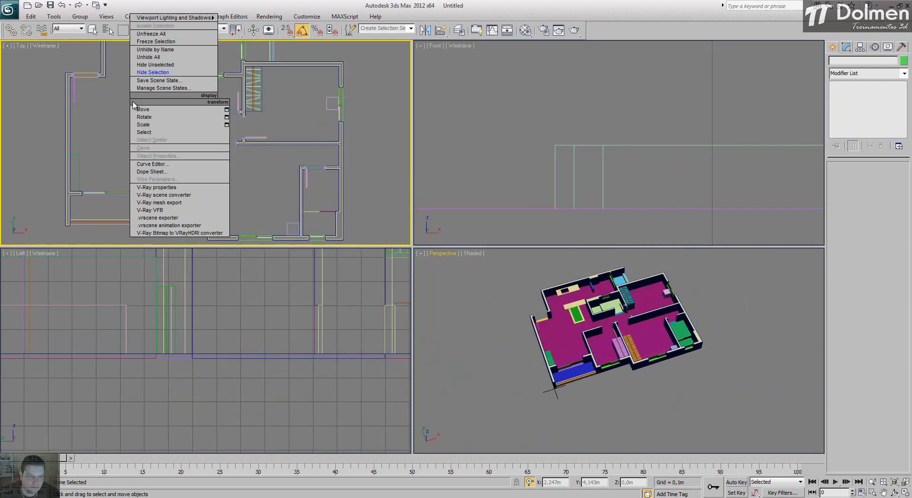
{"action": "left_click", "coordinate": [164, 57]}
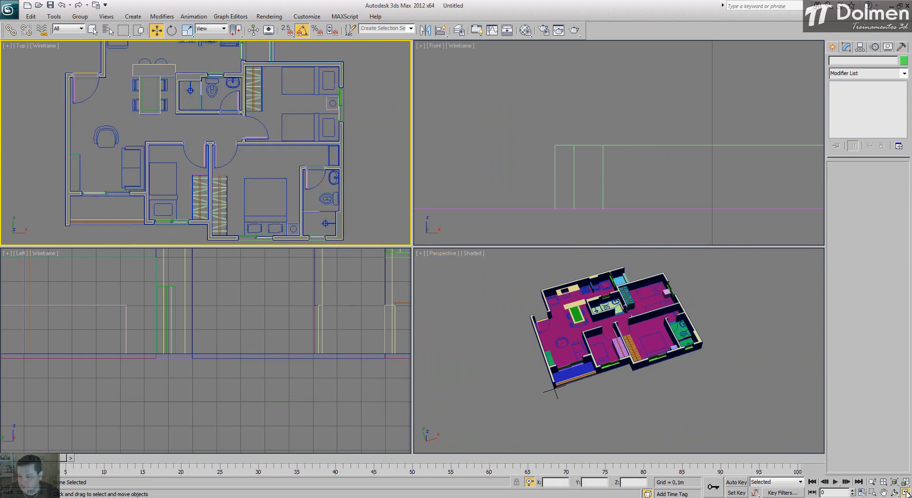
Inspect the whole apartment with the floor plan in a maximized top view, shaded with edged faces
{"action": "key", "text": "alt+w"}
{"action": "scroll", "coordinate": [346, 236], "scroll_direction": "down", "scroll_amount": 5}
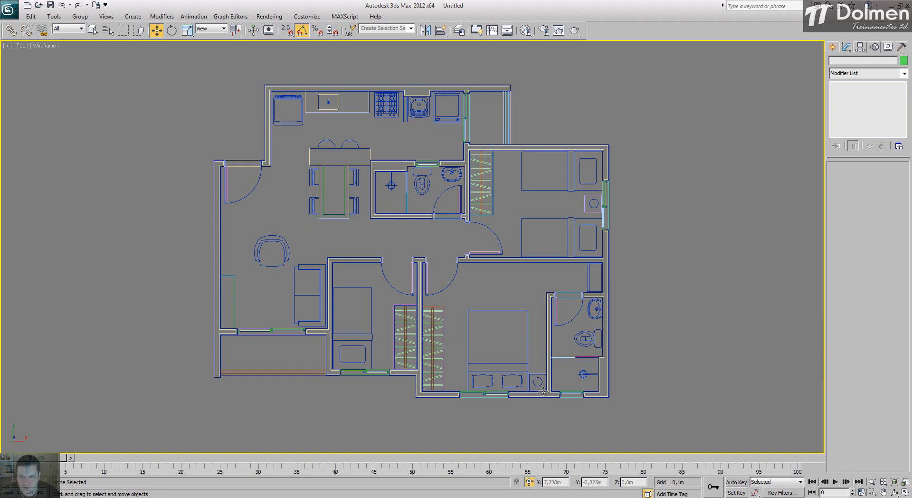
{"action": "key", "text": "F3"}
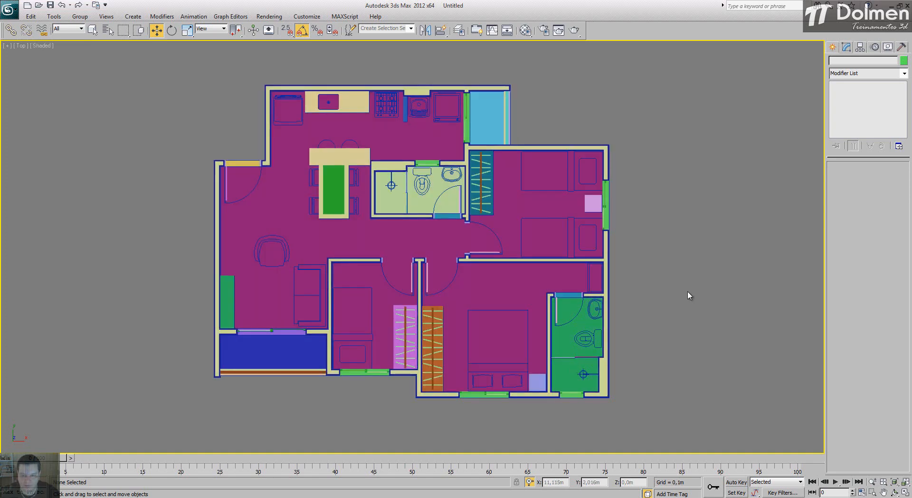
{"action": "key", "text": "F4"}
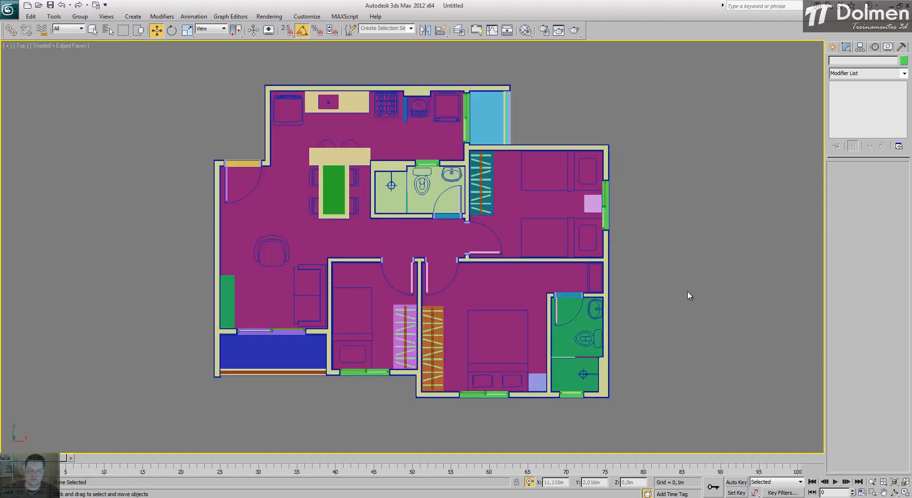
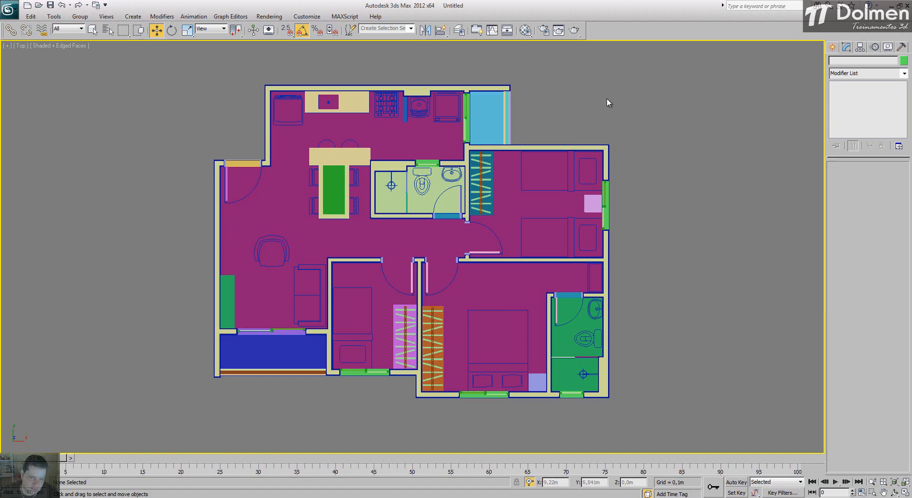
Switch the top view to wireframe and isolate the Layer:Planta floor plan spline
{"action": "key", "text": "F3"}
{"action": "left_click", "coordinate": [498, 211]}
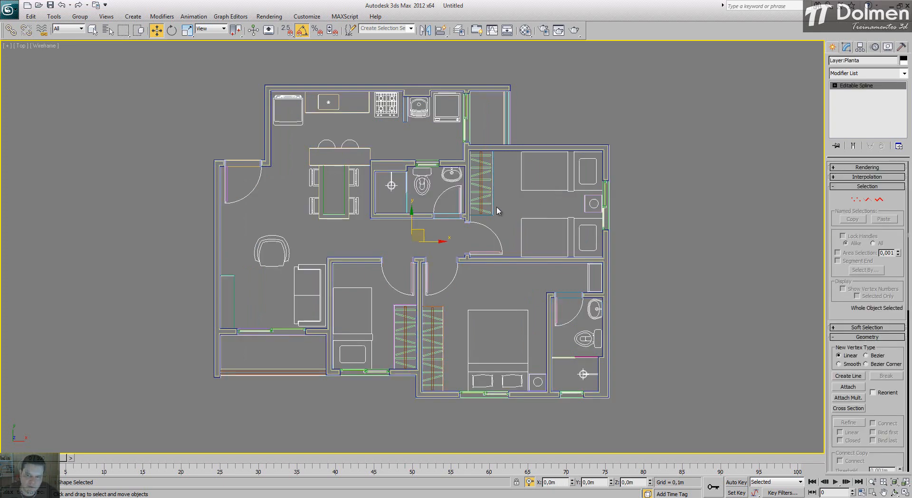
{"action": "right_click", "coordinate": [454, 212]}
{"action": "left_click", "coordinate": [478, 136]}
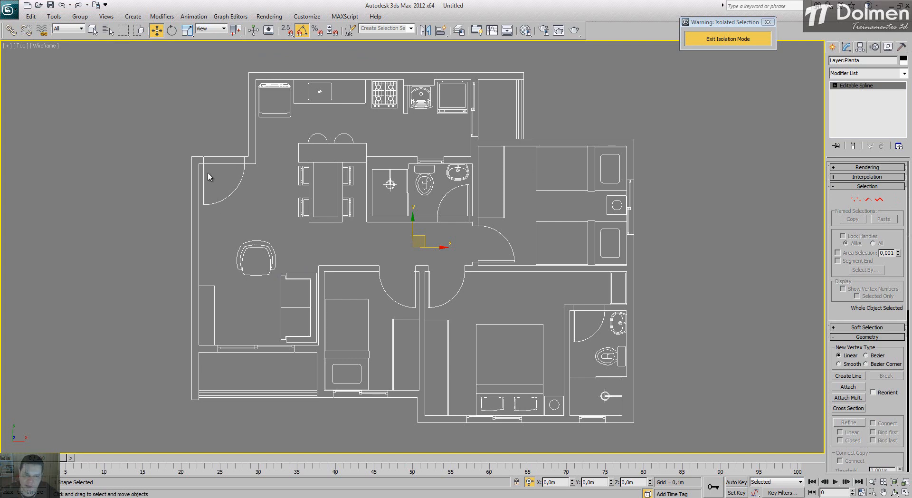
{"action": "scroll", "coordinate": [548, 254], "scroll_direction": "up", "scroll_amount": 2}
{"action": "mouse_move", "coordinate": [539, 254]}
{"action": "middle_mouse_down"}
{"action": "mouse_move", "coordinate": [372, 239]}
{"action": "mouse_move", "coordinate": [540, 243]}
{"action": "middle_mouse_up"}
{"action": "scroll", "coordinate": [371, 238], "scroll_direction": "down", "scroll_amount": 2}
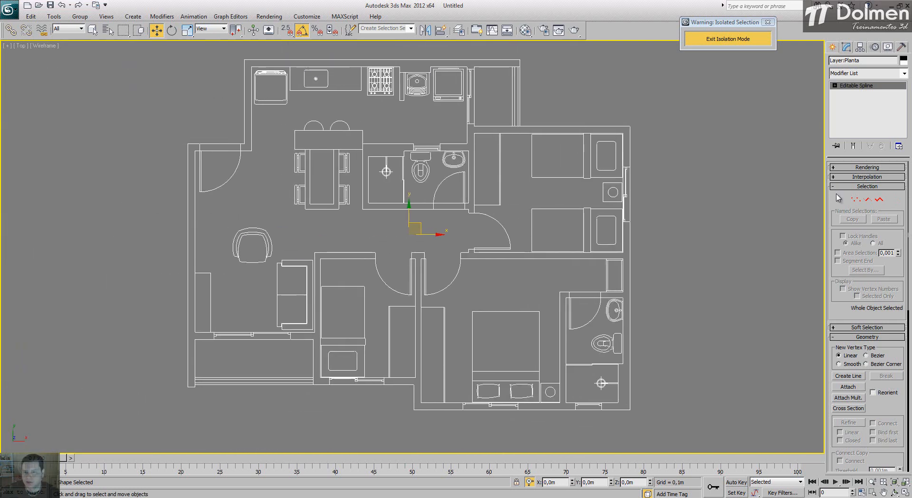
At spline level, delete the service balcony lines, the upper bedroom's wardrobe outline and the adjacent bathroom's door lines from the plan
{"action": "left_click", "coordinate": [879, 199]}
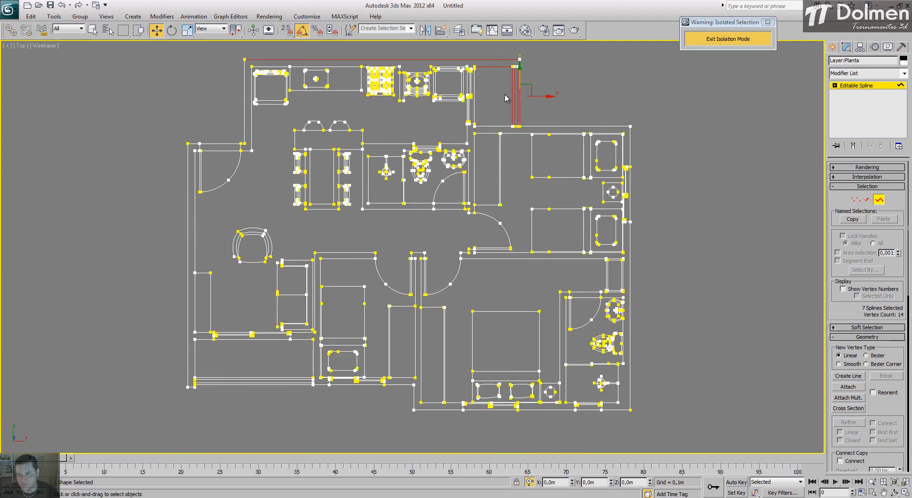
{"action": "scroll", "coordinate": [461, 72], "scroll_direction": "up", "scroll_amount": 2}
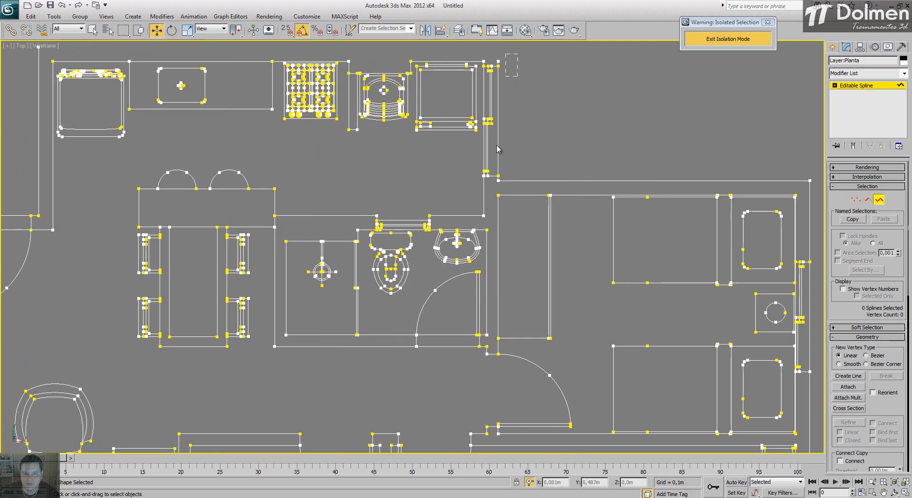
{"action": "left_click", "coordinate": [484, 198]}
{"action": "key", "text": "Delete"}
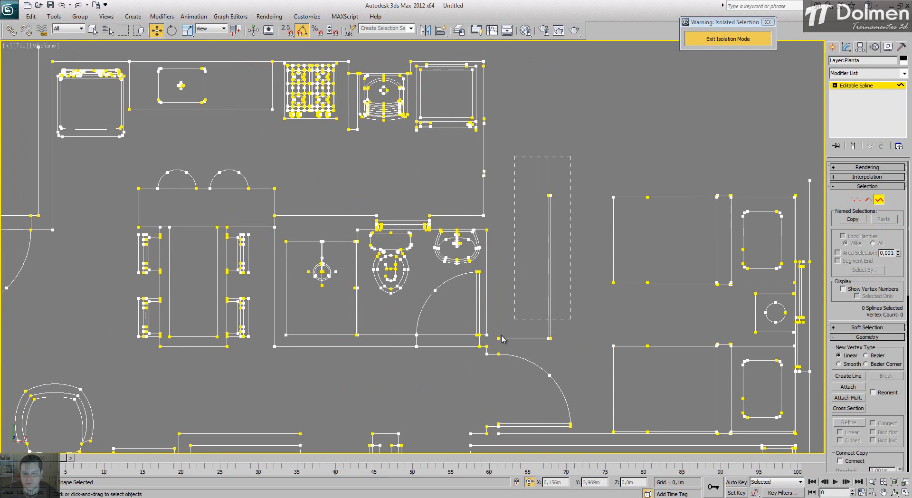
{"action": "left_click", "coordinate": [502, 338]}
{"action": "key", "text": "Delete"}
{"action": "left_click", "coordinate": [441, 315]}
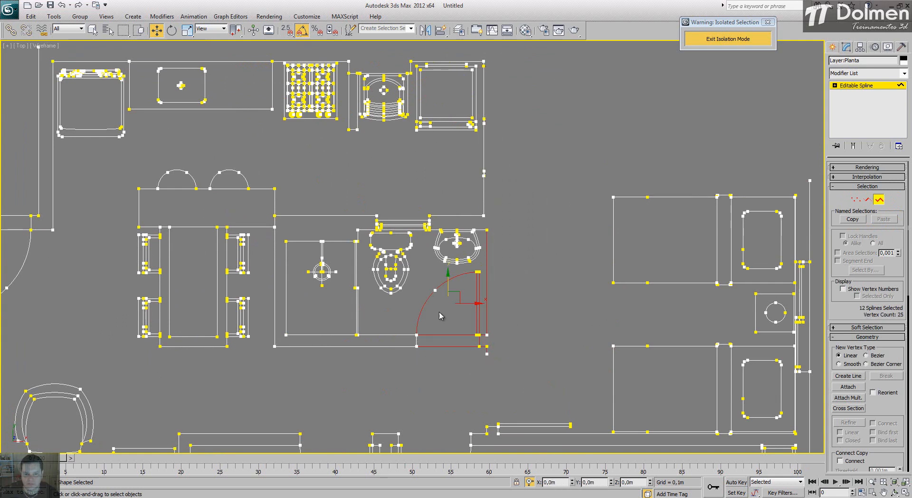
{"action": "key", "text": "Delete"}
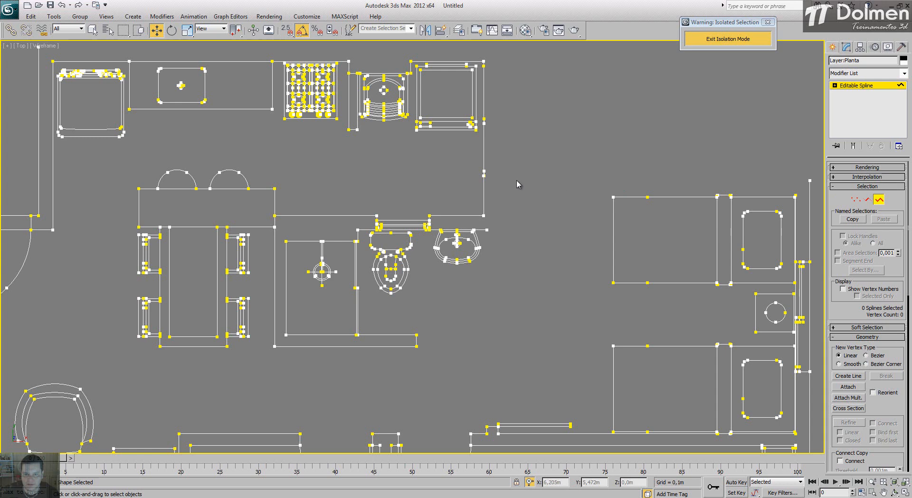
Delete the window, upper wall and shower partition splines around the upper bathroom, keeping its fixtures
{"action": "scroll", "coordinate": [480, 229], "scroll_direction": "up", "scroll_amount": 3}
{"action": "left_click", "coordinate": [487, 205]}
{"action": "key", "text": "Delete"}
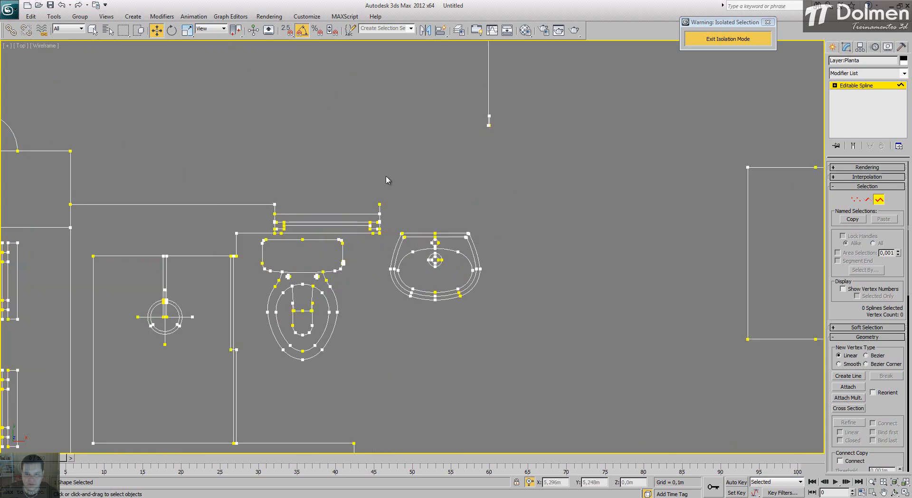
{"action": "left_click", "coordinate": [202, 236]}
{"action": "key", "text": "Delete"}
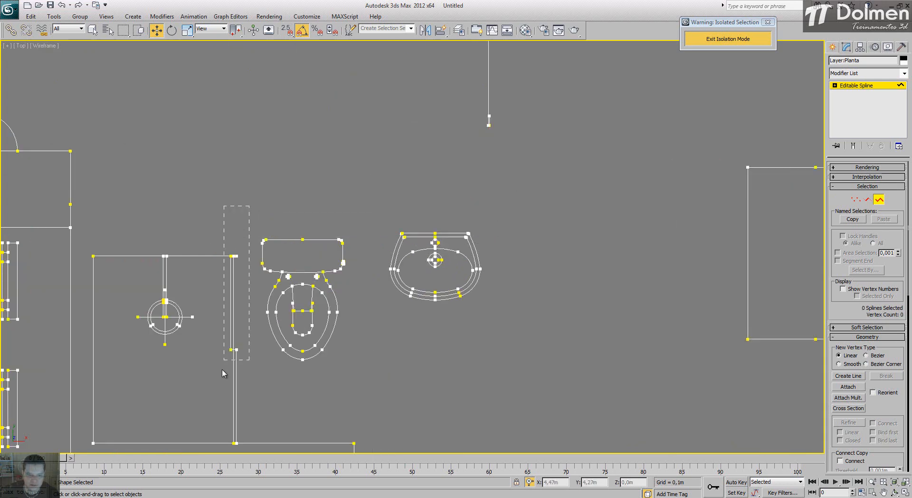
{"action": "left_click", "coordinate": [229, 371]}
{"action": "key", "text": "Delete"}
Delete the breakfast counter, dining table and remaining upper bathroom wall splines, keeping the stools and chairs
{"action": "middle_click_drag", "start_coordinate": [93, 143], "coordinate": [368, 142]}
{"action": "scroll", "coordinate": [368, 142], "scroll_direction": "down", "scroll_amount": 2}
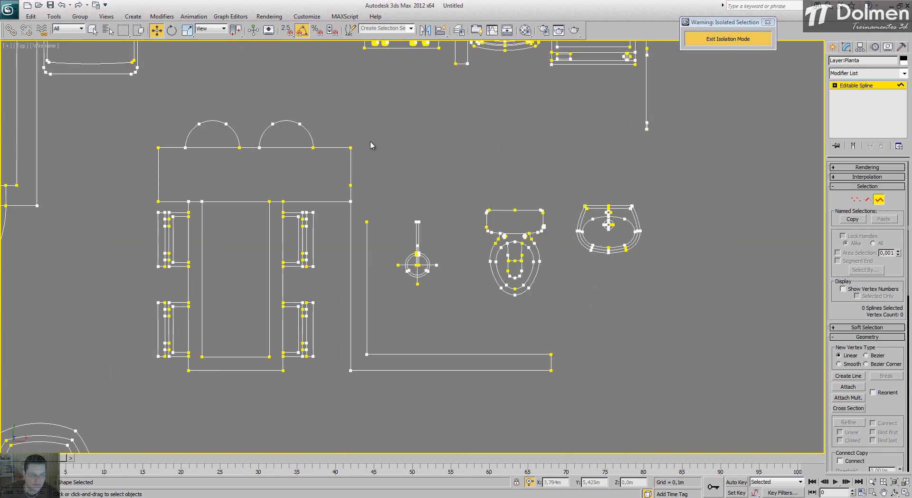
{"action": "left_click_drag", "start_coordinate": [384, 132], "coordinate": [335, 284]}
{"action": "key", "text": "Delete"}
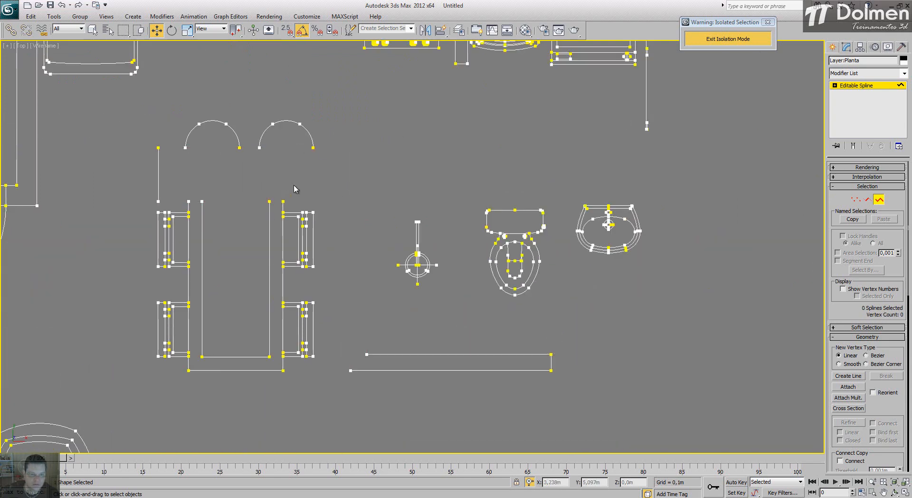
{"action": "left_click", "coordinate": [191, 202]}
{"action": "key", "text": "Delete"}
{"action": "left_click_drag", "start_coordinate": [207, 336], "coordinate": [263, 395]}
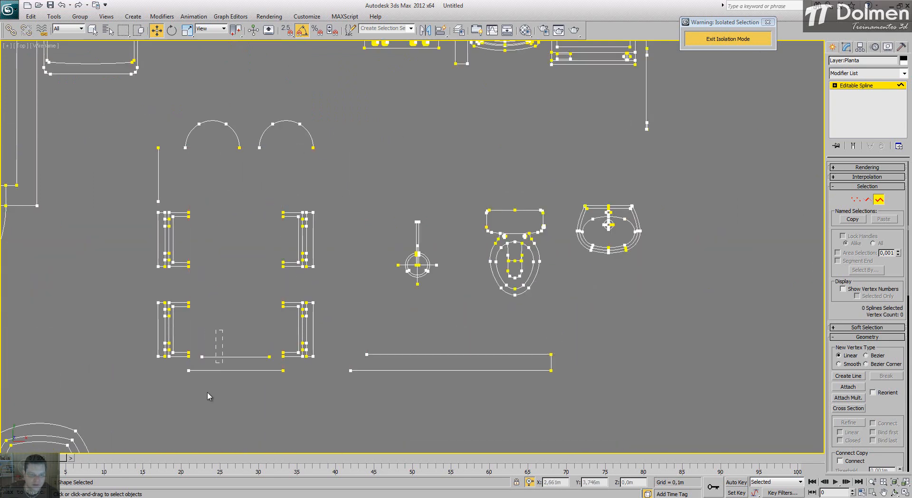
{"action": "key", "text": "Delete"}
{"action": "left_click", "coordinate": [158, 174]}
{"action": "key", "text": "Delete"}
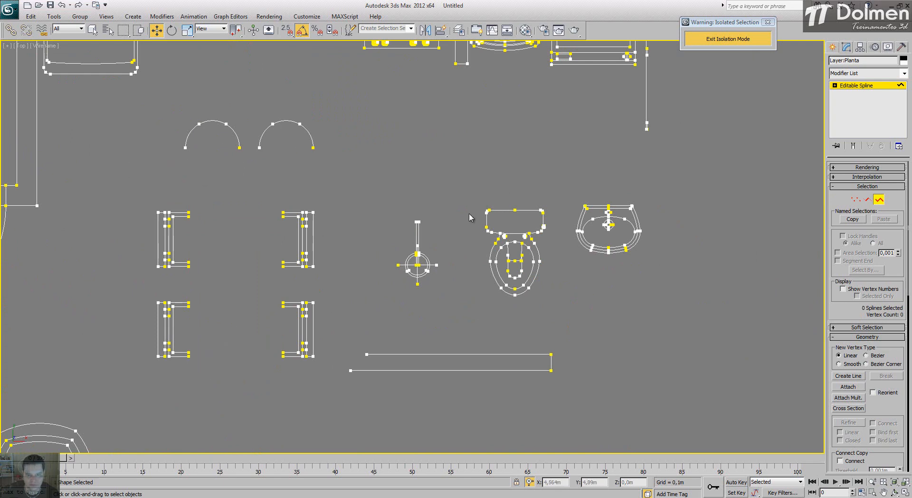
{"action": "left_click_drag", "start_coordinate": [614, 337], "coordinate": [346, 400]}
{"action": "key", "text": "Delete"}
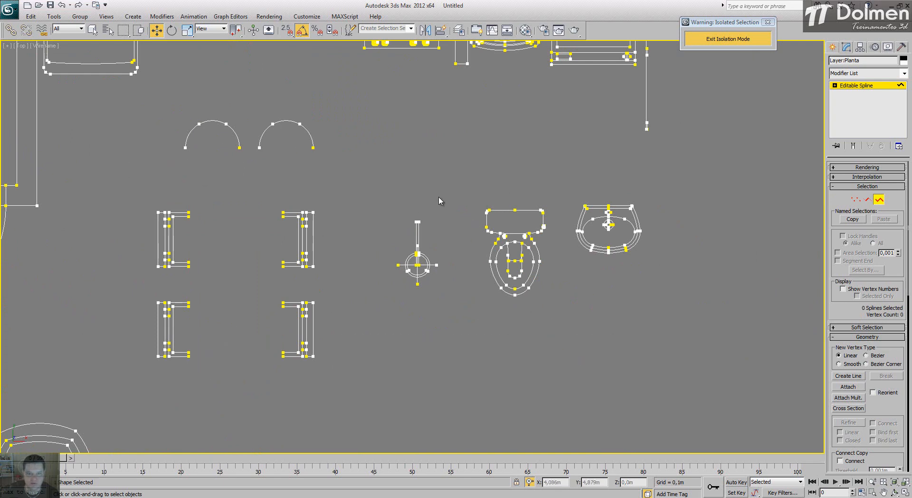
Delete the wall and partition splines between the stove and laundry sink, plus the kitchen countertop outline
{"action": "middle_click_drag", "start_coordinate": [440, 200], "coordinate": [411, 316]}
{"action": "scroll", "coordinate": [406, 174], "scroll_direction": "up", "scroll_amount": 3}
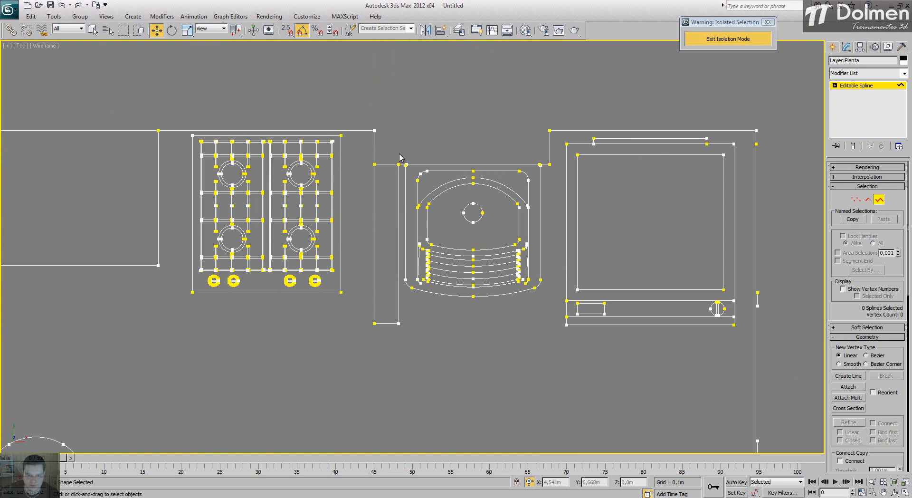
{"action": "left_click_drag", "start_coordinate": [354, 376], "coordinate": [353, 376]}
{"action": "key", "text": "Delete"}
{"action": "left_click_drag", "start_coordinate": [389, 104], "coordinate": [357, 136]}
{"action": "key", "text": "Delete"}
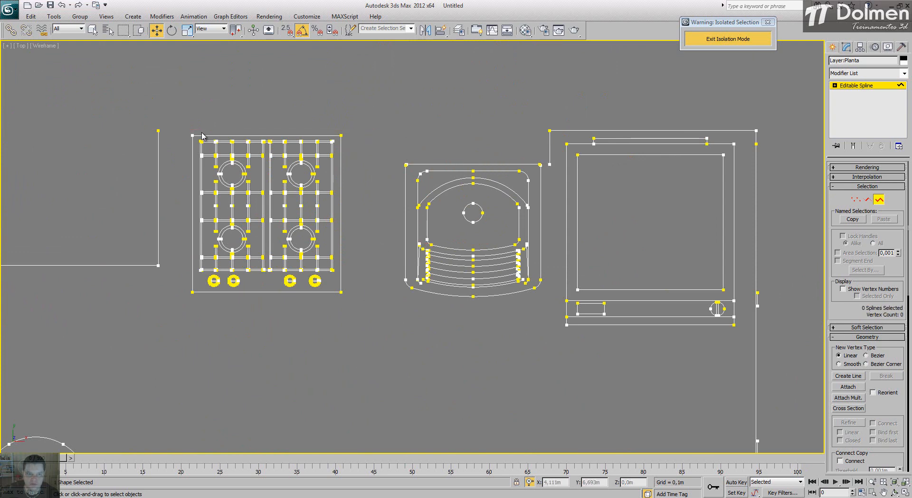
{"action": "left_click_drag", "start_coordinate": [99, 296], "coordinate": [99, 296]}
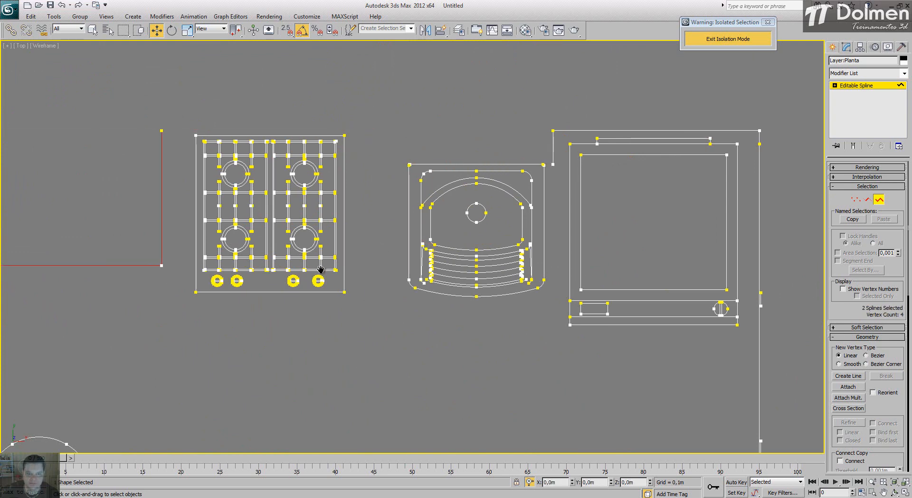
{"action": "middle_click_drag", "start_coordinate": [266, 266], "coordinate": [589, 267]}
{"action": "key", "text": "Delete"}
Delete the leftover wall and door splines around the washing machine and along the kitchen's balcony side
{"action": "middle_click_drag", "start_coordinate": [576, 208], "coordinate": [200, 209]}
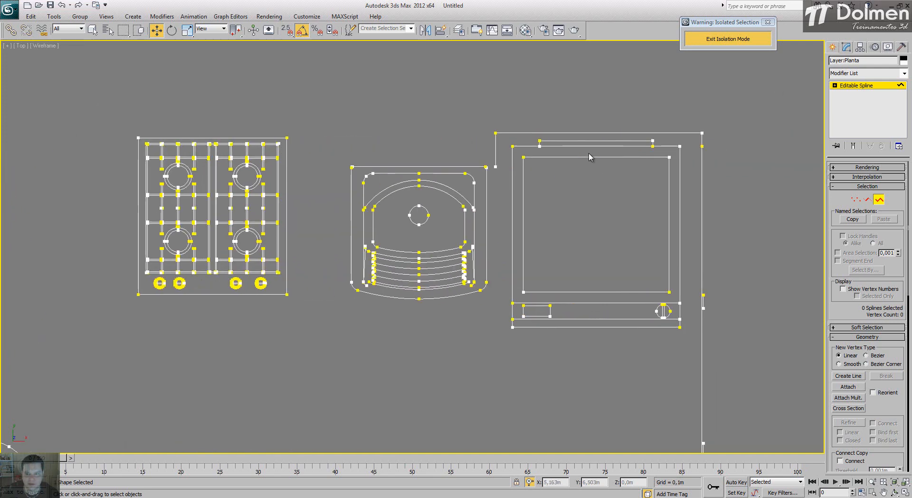
{"action": "left_click_drag", "start_coordinate": [758, 100], "coordinate": [690, 184]}
{"action": "key", "text": "Delete"}
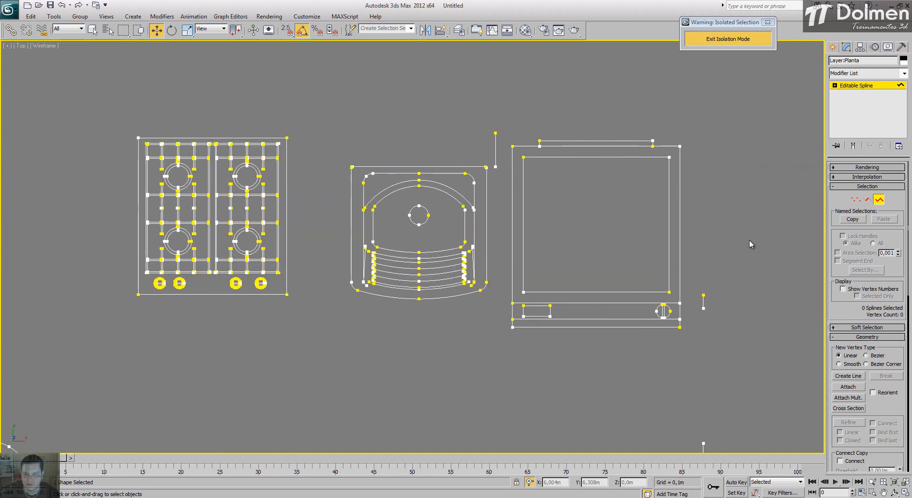
{"action": "left_click_drag", "start_coordinate": [750, 241], "coordinate": [697, 333]}
{"action": "key", "text": "Delete"}
{"action": "left_click_drag", "start_coordinate": [487, 138], "coordinate": [486, 141]}
{"action": "key", "text": "Delete"}
{"action": "scroll", "coordinate": [561, 110], "scroll_direction": "down", "scroll_amount": 3}
{"action": "left_click_drag", "start_coordinate": [654, 249], "coordinate": [572, 314]}
{"action": "key", "text": "Delete"}
Delete the kitchen's outer wall splines beside the refrigerator and the leftover counter edge line next to it
{"action": "middle_click_drag", "start_coordinate": [204, 251], "coordinate": [380, 163]}
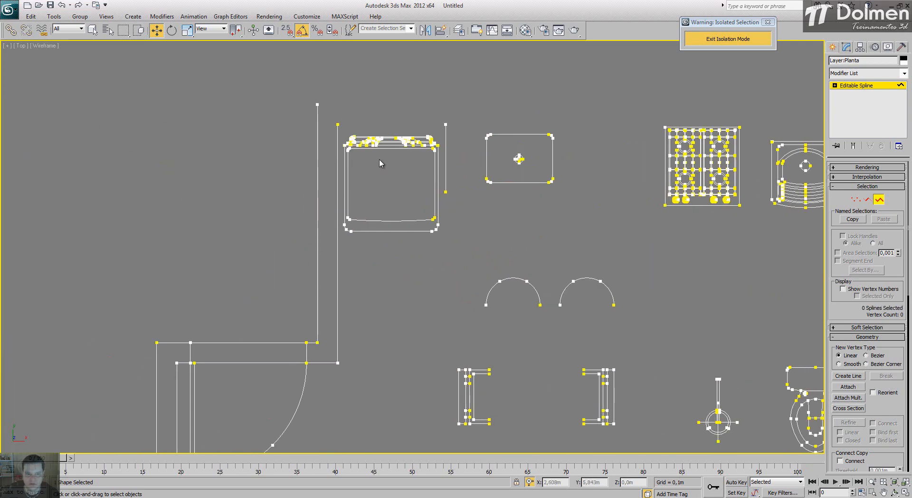
{"action": "left_click_drag", "start_coordinate": [277, 143], "coordinate": [278, 142]}
{"action": "key", "text": "Delete"}
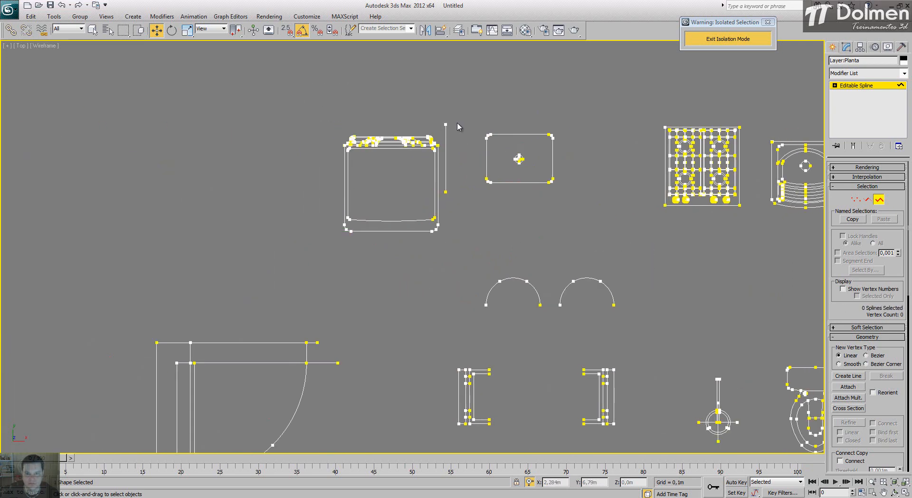
{"action": "left_click_drag", "start_coordinate": [465, 124], "coordinate": [441, 140]}
{"action": "key", "text": "Delete"}
{"action": "middle_click_drag", "start_coordinate": [396, 204], "coordinate": [416, 166]}
{"action": "scroll", "coordinate": [452, 116], "scroll_direction": "down", "scroll_amount": 5}
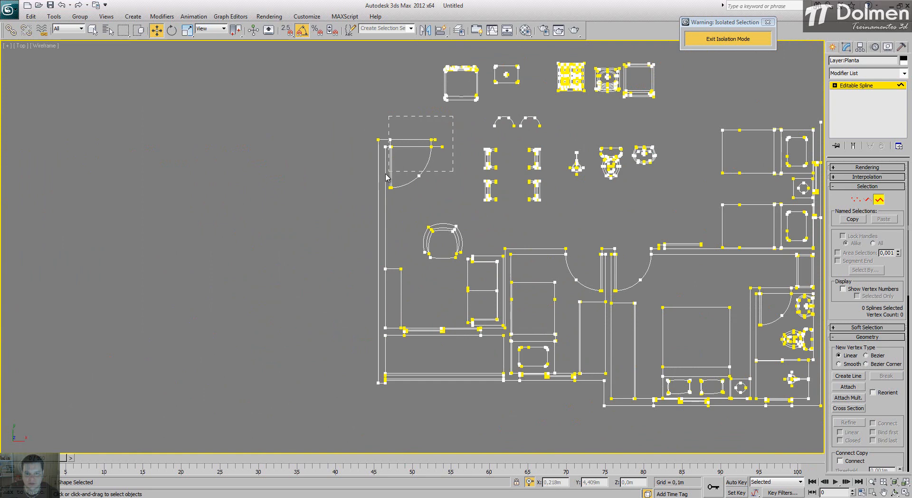
Delete the living room's entrance door, outer wall and balcony splines, plus the wall lines around the corner beside the sofa
{"action": "left_click_drag", "start_coordinate": [357, 411], "coordinate": [399, 387]}
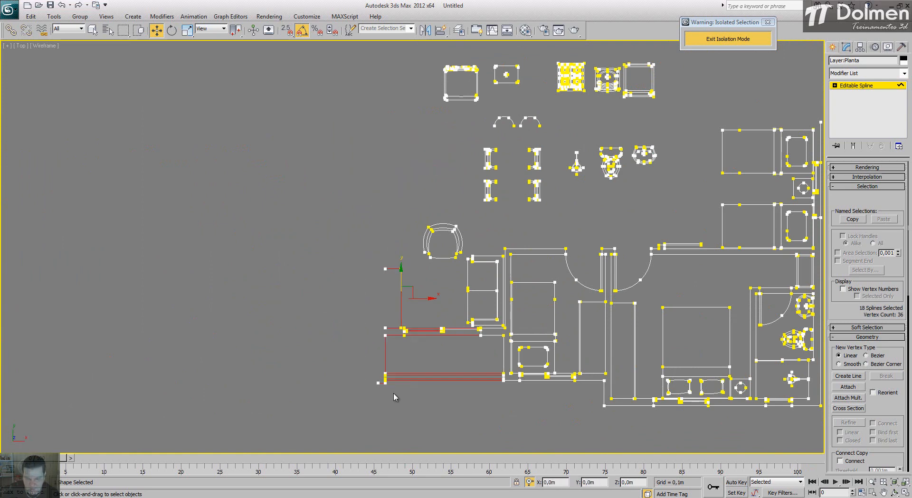
{"action": "key", "text": "Delete"}
{"action": "scroll", "coordinate": [527, 239], "scroll_direction": "up", "scroll_amount": 5}
{"action": "left_click_drag", "start_coordinate": [549, 226], "coordinate": [467, 286]}
{"action": "key", "text": "Delete"}
Delete the two bedroom door swings and the partition wall splines between them, including the leftover jamb stub
{"action": "middle_click_drag", "start_coordinate": [584, 263], "coordinate": [520, 185]}
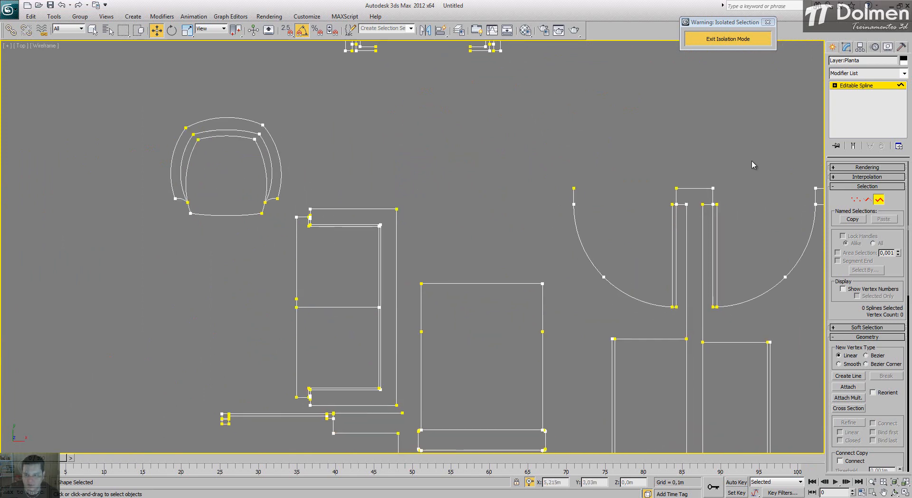
{"action": "left_click_drag", "start_coordinate": [773, 151], "coordinate": [584, 319]}
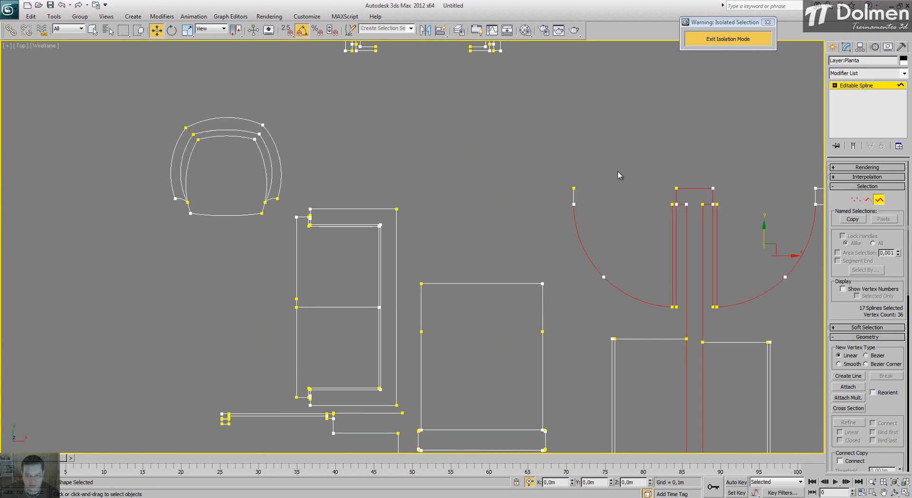
{"action": "key", "text": "Delete"}
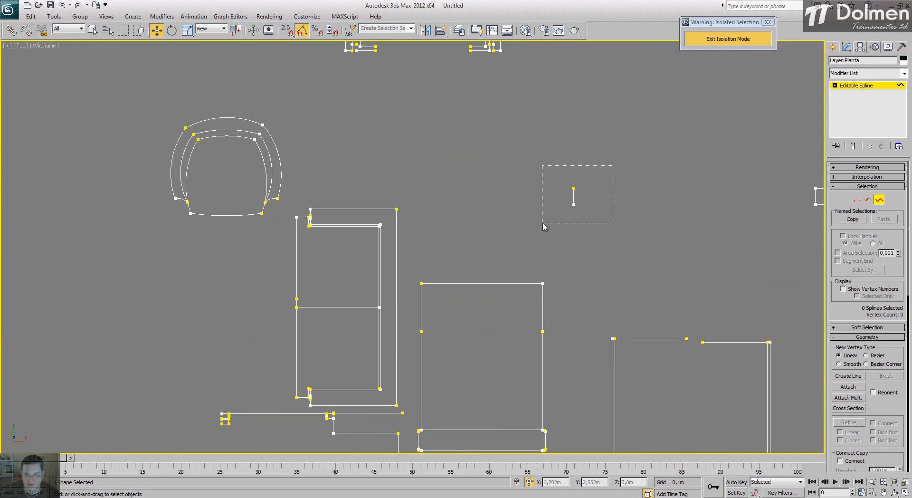
{"action": "left_click_drag", "start_coordinate": [543, 223], "coordinate": [542, 223]}
{"action": "key", "text": "Delete"}
Delete the twin bedroom's door and corridor wall splines, plus the wardrobe outlines between the single and double bedrooms
{"action": "middle_click_drag", "start_coordinate": [658, 252], "coordinate": [412, 224]}
{"action": "left_click_drag", "start_coordinate": [726, 138], "coordinate": [552, 211]}
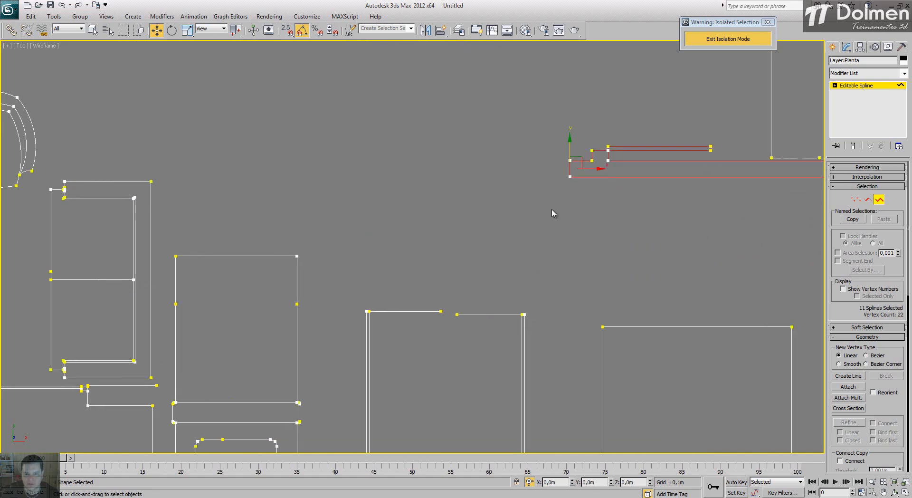
{"action": "key", "text": "Delete"}
{"action": "scroll", "coordinate": [631, 179], "scroll_direction": "down", "scroll_amount": 4}
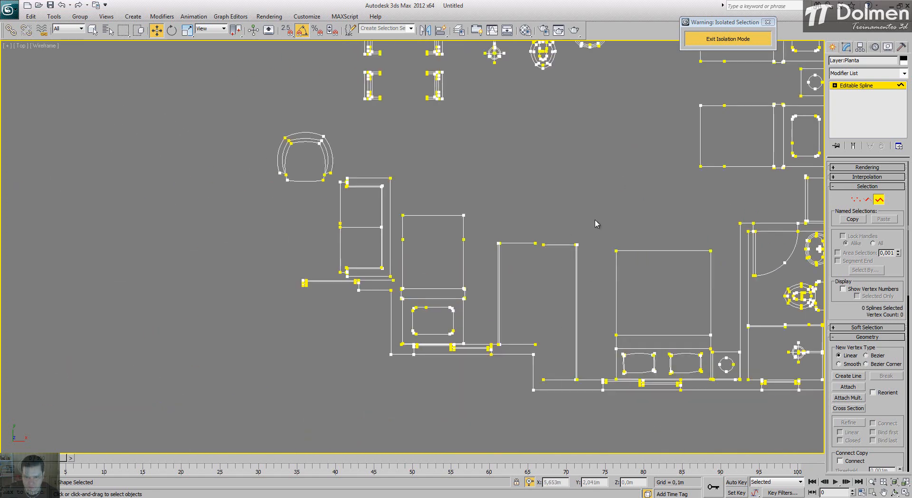
{"action": "left_click_drag", "start_coordinate": [481, 424], "coordinate": [481, 424]}
{"action": "key", "text": "Delete"}
Delete the window and outer wall splines at the head of the single bed, keeping the bed outline
{"action": "scroll", "coordinate": [407, 354], "scroll_direction": "up", "scroll_amount": 8}
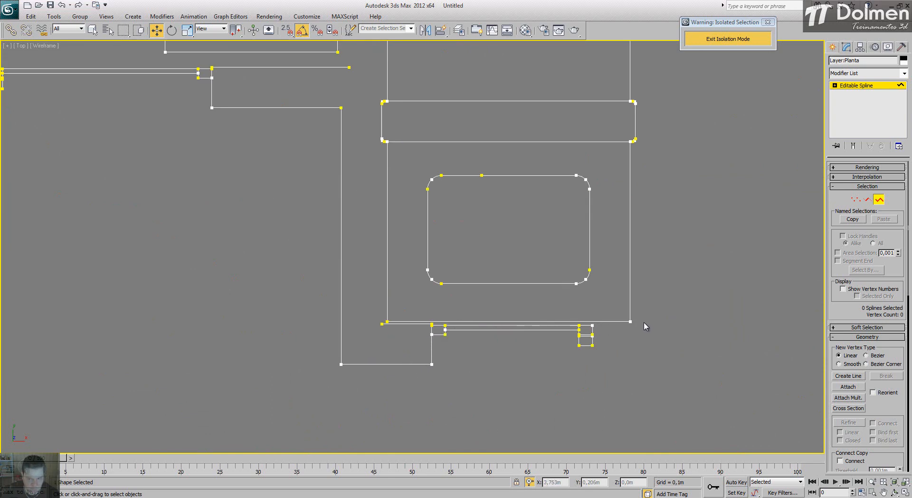
{"action": "left_click_drag", "start_coordinate": [642, 324], "coordinate": [396, 392]}
{"action": "left_click_drag", "start_coordinate": [299, 400], "coordinate": [299, 400]}
{"action": "key", "text": "Delete"}
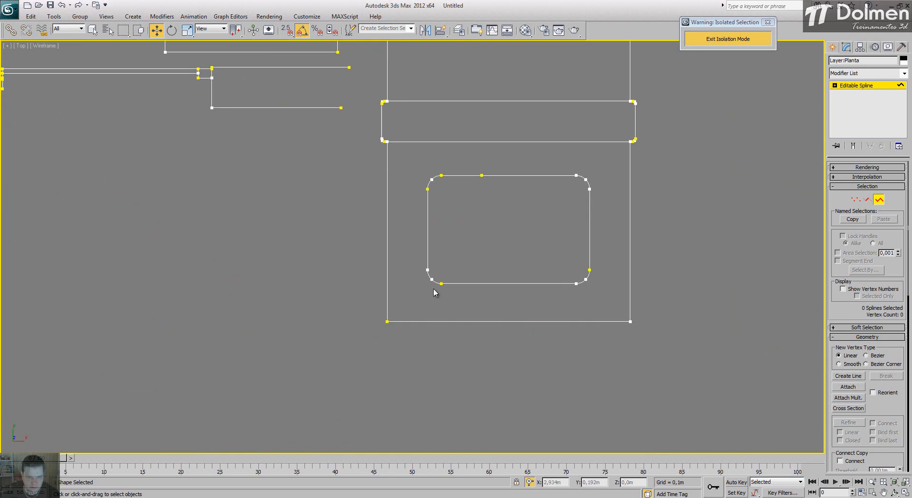
Delete the balcony door and wall splines just below the sofa
{"action": "middle_click_drag", "start_coordinate": [432, 289], "coordinate": [521, 387]}
{"action": "scroll", "coordinate": [479, 272], "scroll_direction": "down", "scroll_amount": 4}
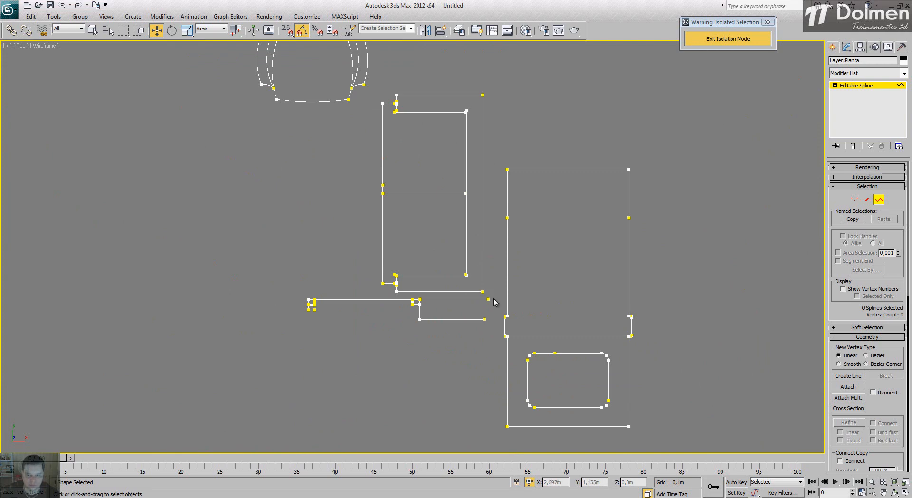
{"action": "left_click_drag", "start_coordinate": [494, 302], "coordinate": [224, 346]}
{"action": "key", "text": "Delete"}
Delete the outer wall splines around the head corner of the upper twin bed
{"action": "scroll", "coordinate": [502, 171], "scroll_direction": "down", "scroll_amount": 4}
{"action": "middle_click_drag", "start_coordinate": [550, 221], "coordinate": [448, 304]}
{"action": "scroll", "coordinate": [499, 260], "scroll_direction": "down", "scroll_amount": 2}
{"action": "scroll", "coordinate": [435, 76], "scroll_direction": "up", "scroll_amount": 6}
{"action": "scroll", "coordinate": [462, 142], "scroll_direction": "down", "scroll_amount": 4}
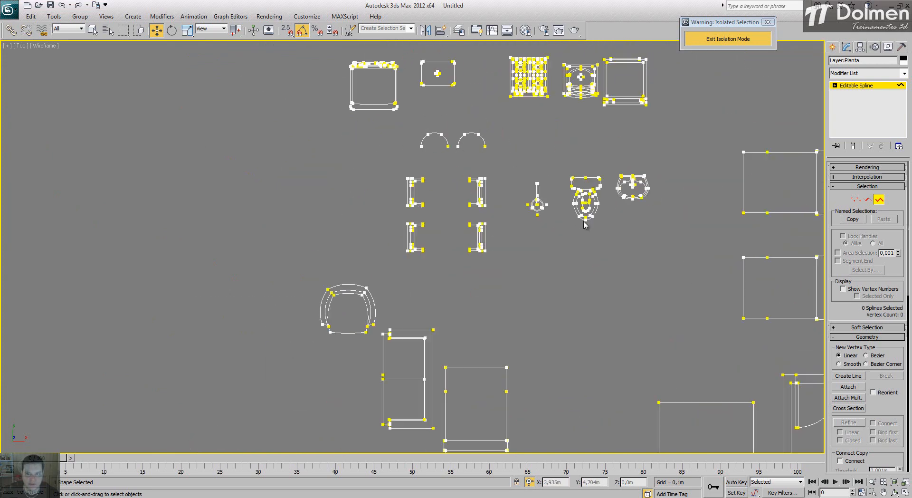
{"action": "middle_click_drag", "start_coordinate": [586, 224], "coordinate": [439, 197]}
{"action": "scroll", "coordinate": [729, 119], "scroll_direction": "up", "scroll_amount": 6}
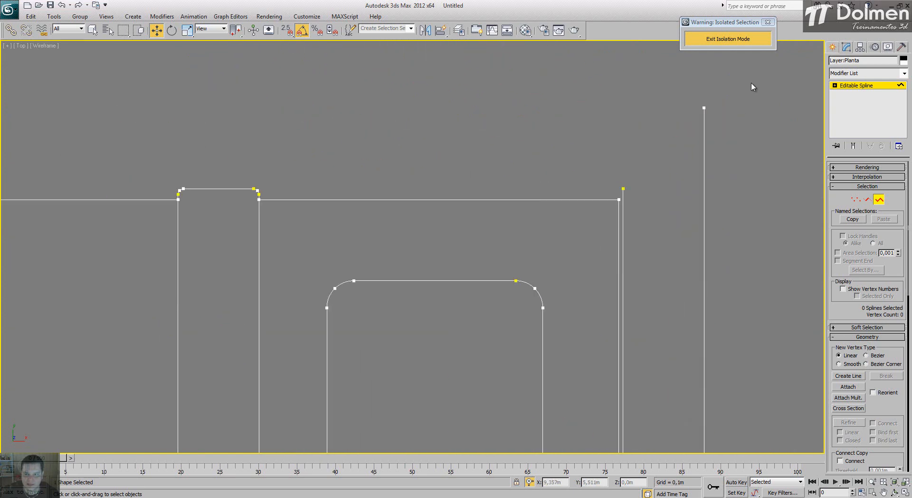
{"action": "left_click_drag", "start_coordinate": [545, 190], "coordinate": [545, 192]}
{"action": "key", "text": "Delete"}
{"action": "scroll", "coordinate": [613, 143], "scroll_direction": "down", "scroll_amount": 6}
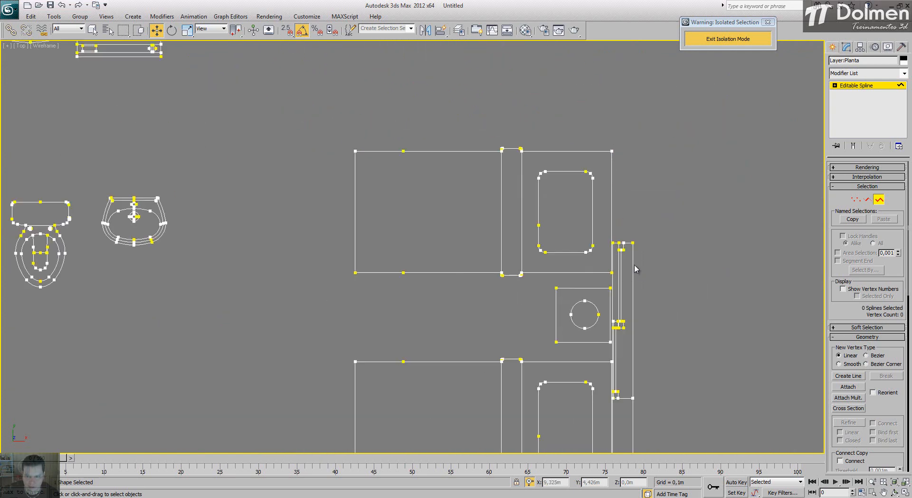
Delete the twin bedroom's window splines and the square nightstand outline, keeping the round lamp symbol
{"action": "scroll", "coordinate": [635, 264], "scroll_direction": "up", "scroll_amount": 6}
{"action": "left_click_drag", "start_coordinate": [698, 163], "coordinate": [565, 230]}
{"action": "key", "text": "Delete"}
{"action": "scroll", "coordinate": [615, 157], "scroll_direction": "down", "scroll_amount": 3}
{"action": "left_click_drag", "start_coordinate": [598, 389], "coordinate": [428, 397]}
{"action": "key", "text": "Delete"}
{"action": "key", "text": "Delete"}
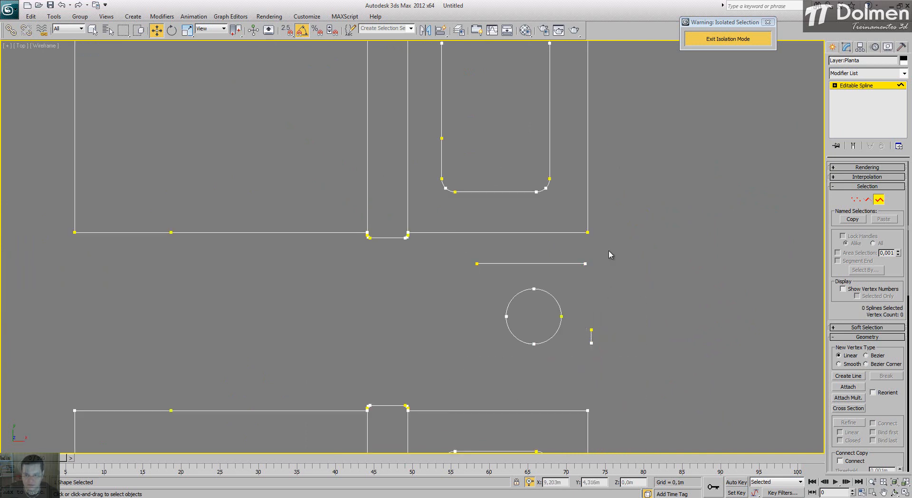
{"action": "left_click_drag", "start_coordinate": [606, 320], "coordinate": [583, 379]}
{"action": "key", "text": "Delete"}
Delete the leftover window jamb and outer wall splines beside the head of the lower twin bed
{"action": "middle_click_drag", "start_coordinate": [573, 392], "coordinate": [619, 177]}
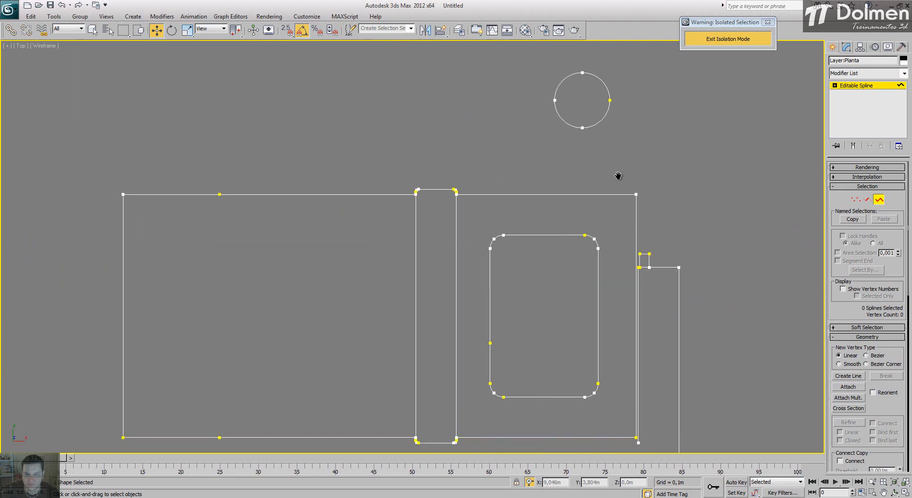
{"action": "scroll", "coordinate": [619, 177], "scroll_direction": "down", "scroll_amount": 5}
{"action": "scroll", "coordinate": [641, 232], "scroll_direction": "up", "scroll_amount": 6}
{"action": "left_click_drag", "start_coordinate": [591, 316], "coordinate": [551, 306]}
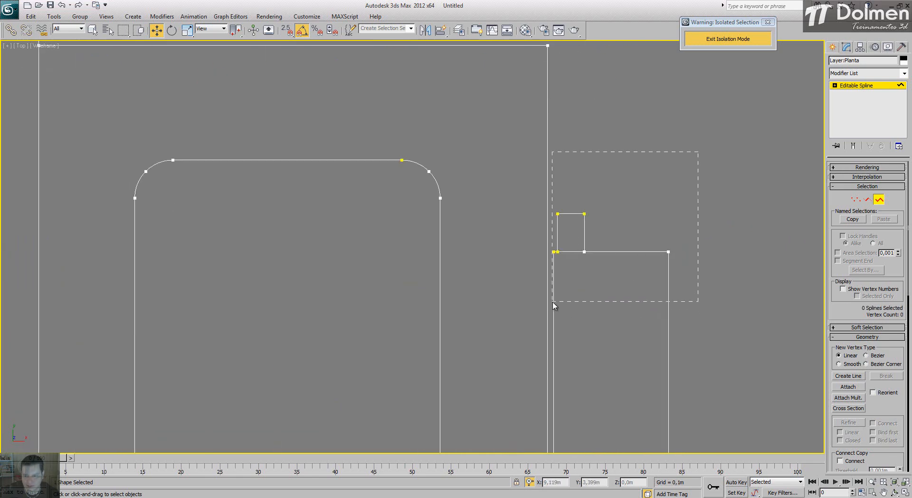
{"action": "key", "text": "Delete"}
Delete the en-suite bathroom's wall and door splines, keeping the cabinet, washbasin and toilet symbols
{"action": "scroll", "coordinate": [597, 132], "scroll_direction": "down", "scroll_amount": 6}
{"action": "middle_click_drag", "start_coordinate": [597, 285], "coordinate": [595, 223]}
{"action": "scroll", "coordinate": [595, 223], "scroll_direction": "down", "scroll_amount": 5}
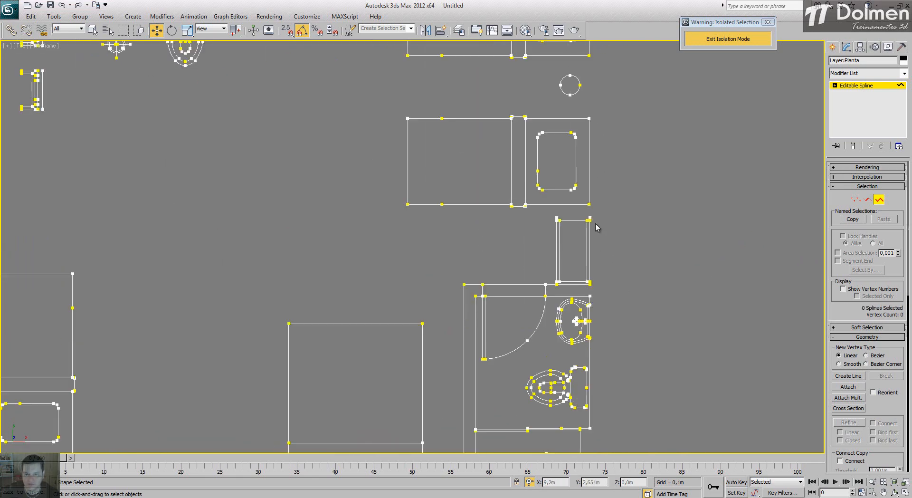
{"action": "left_click_drag", "start_coordinate": [606, 211], "coordinate": [466, 270]}
{"action": "left_click_drag", "start_coordinate": [549, 269], "coordinate": [447, 363]}
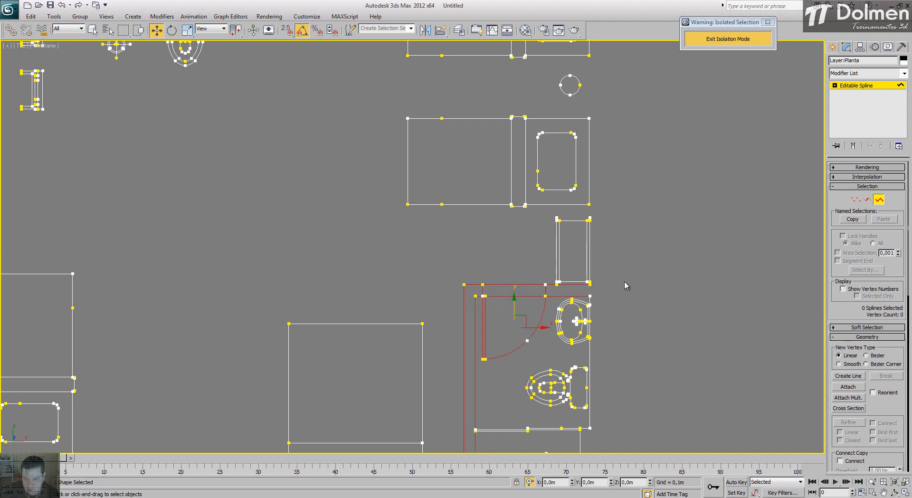
{"action": "key", "text": "Delete"}
{"action": "scroll", "coordinate": [573, 305], "scroll_direction": "up", "scroll_amount": 6}
{"action": "left_click_drag", "start_coordinate": [681, 268], "coordinate": [633, 284]}
{"action": "key", "text": "Delete"}
{"action": "scroll", "coordinate": [614, 211], "scroll_direction": "down", "scroll_amount": 3}
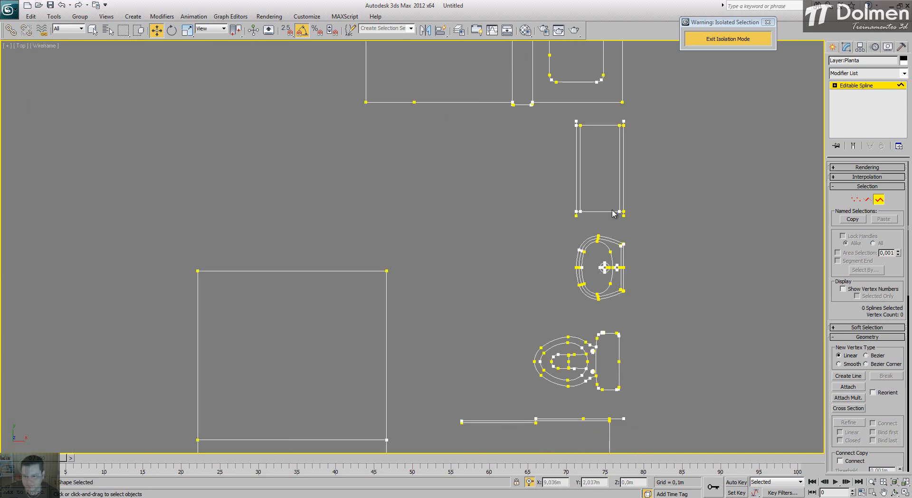
Delete the en-suite shower enclosure splines, the adjoining wall and most of the nightstand outline beside the double bed
{"action": "middle_click_drag", "start_coordinate": [622, 336], "coordinate": [624, 170]}
{"action": "mouse_move", "coordinate": [651, 244]}
{"action": "left_mouse_down"}
{"action": "mouse_move", "coordinate": [427, 274]}
{"action": "mouse_move", "coordinate": [445, 272]}
{"action": "left_mouse_up"}
{"action": "key", "text": "Delete"}
{"action": "mouse_move", "coordinate": [464, 287]}
{"action": "left_mouse_down"}
{"action": "mouse_move", "coordinate": [441, 350]}
{"action": "mouse_move", "coordinate": [442, 389]}
{"action": "left_mouse_up"}
{"action": "key", "text": "Delete"}
{"action": "left_click_drag", "start_coordinate": [400, 306], "coordinate": [392, 383]}
{"action": "key", "text": "Delete"}
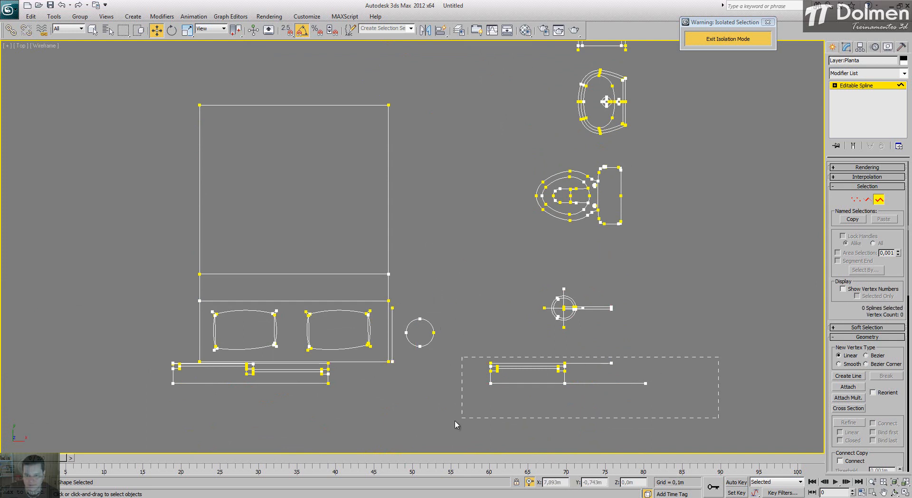
Delete the window and wall splines below the shower symbol, plus the remaining nightstand edge beside the double bed
{"action": "left_click_drag", "start_coordinate": [455, 421], "coordinate": [455, 420]}
{"action": "key", "text": "Delete"}
{"action": "scroll", "coordinate": [399, 332], "scroll_direction": "up", "scroll_amount": 3}
{"action": "left_click_drag", "start_coordinate": [378, 337], "coordinate": [379, 337]}
{"action": "key", "text": "Delete"}
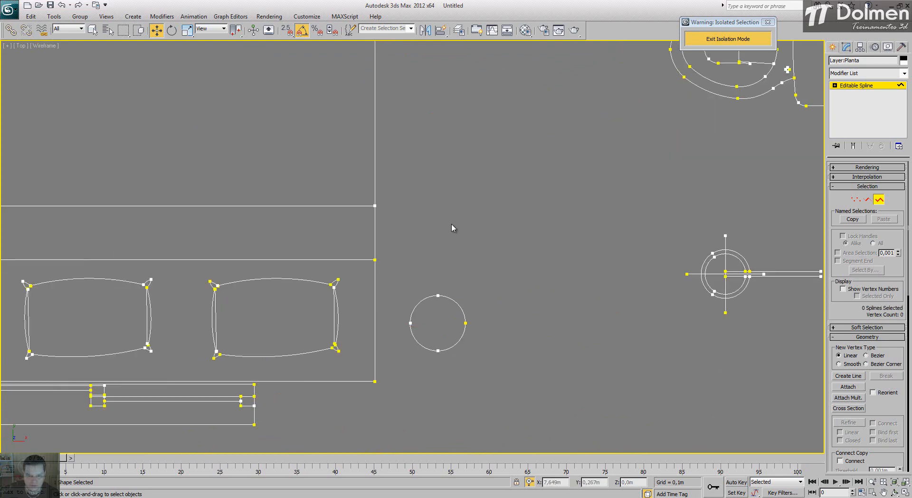
Delete the window and wall splines below the double bed, including the single leftover line along its headboard
{"action": "middle_click_drag", "start_coordinate": [248, 354], "coordinate": [546, 268]}
{"action": "left_click_drag", "start_coordinate": [83, 328], "coordinate": [98, 300]}
{"action": "key", "text": "Delete"}
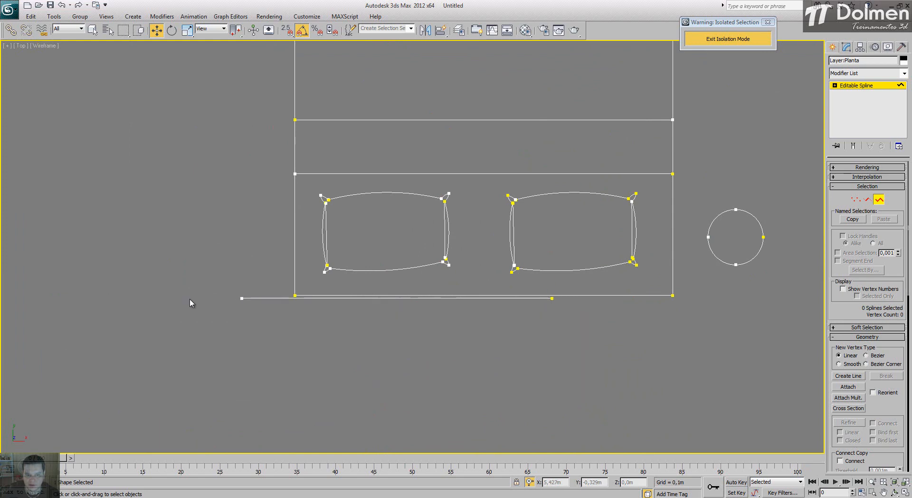
{"action": "left_click", "coordinate": [270, 298]}
{"action": "key", "text": "Delete"}
Leave spline editing, exit isolation to bring back the whole apartment, and deselect the plan
{"action": "middle_click_drag", "start_coordinate": [494, 244], "coordinate": [495, 289]}
{"action": "scroll", "coordinate": [494, 289], "scroll_direction": "down", "scroll_amount": 8}
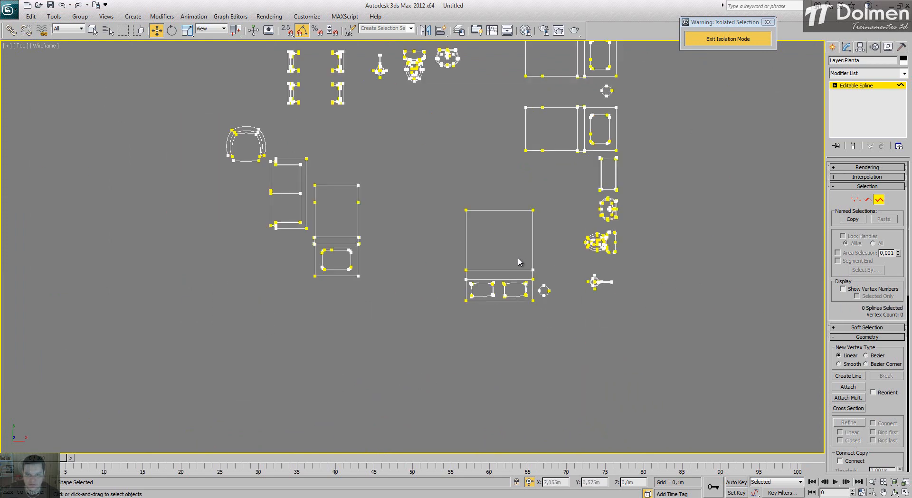
{"action": "middle_click_drag", "start_coordinate": [477, 206], "coordinate": [476, 293]}
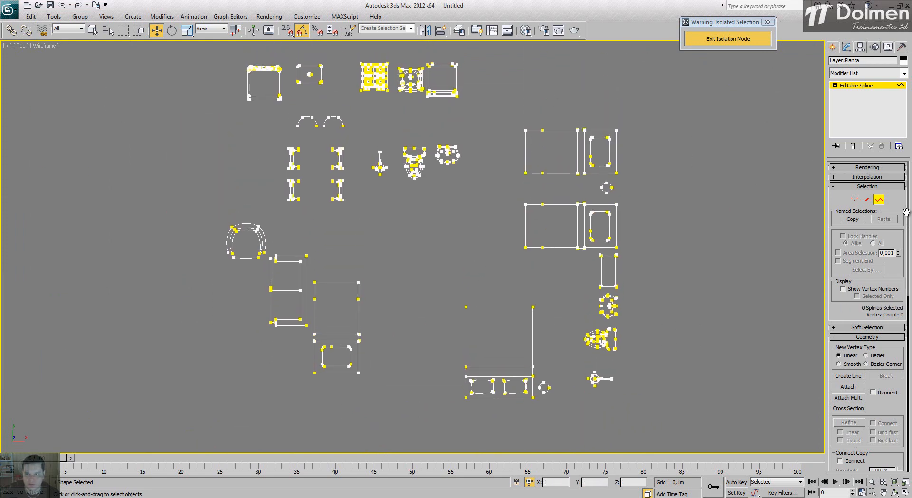
{"action": "left_click", "coordinate": [880, 199]}
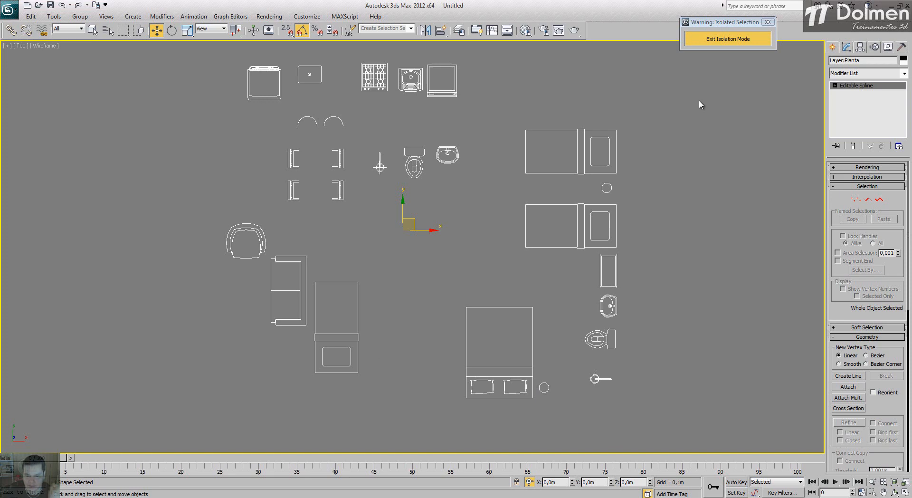
{"action": "left_click", "coordinate": [728, 39]}
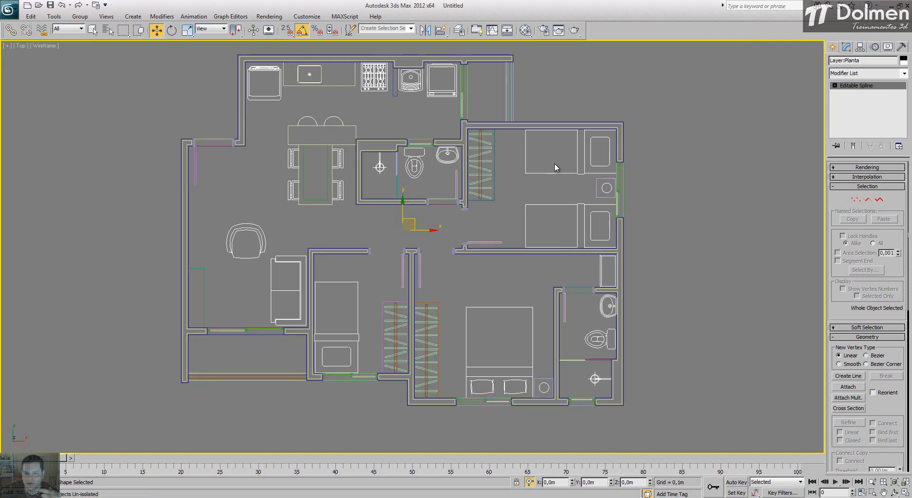
{"action": "left_click", "coordinate": [659, 155]}
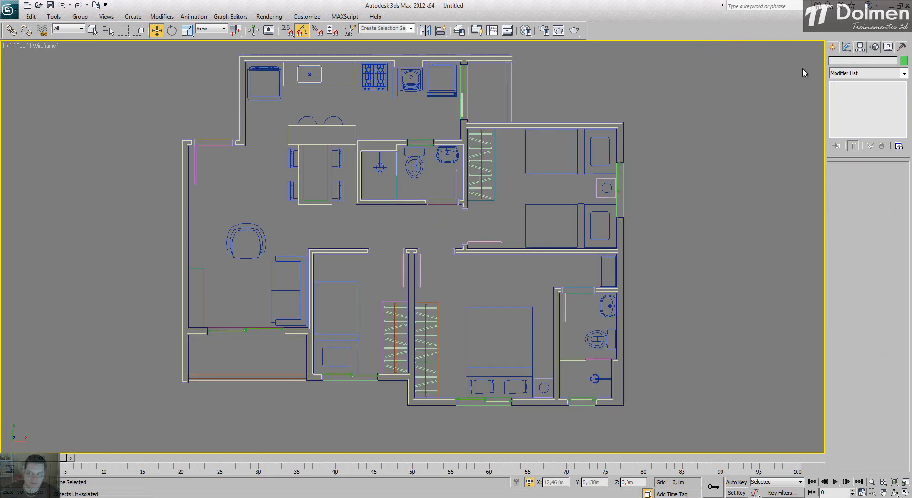
Highlight the Armário layer in the scene's layer list
{"action": "left_click", "coordinate": [833, 46]}
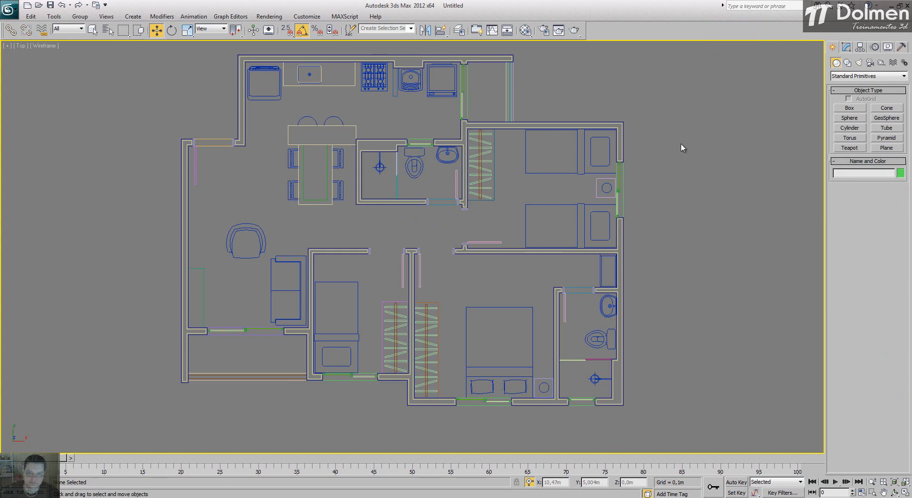
{"action": "key", "text": "F3"}
{"action": "key", "text": "F3"}
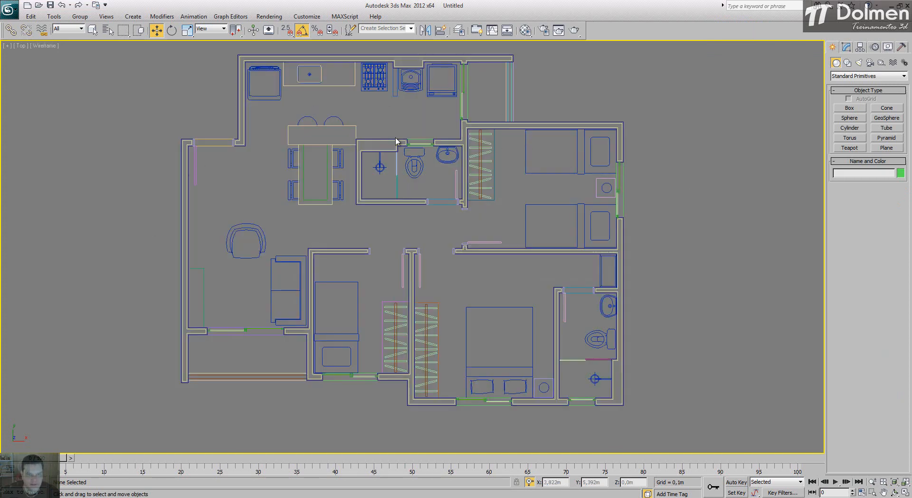
{"action": "middle_click_drag", "start_coordinate": [458, 165], "coordinate": [455, 179]}
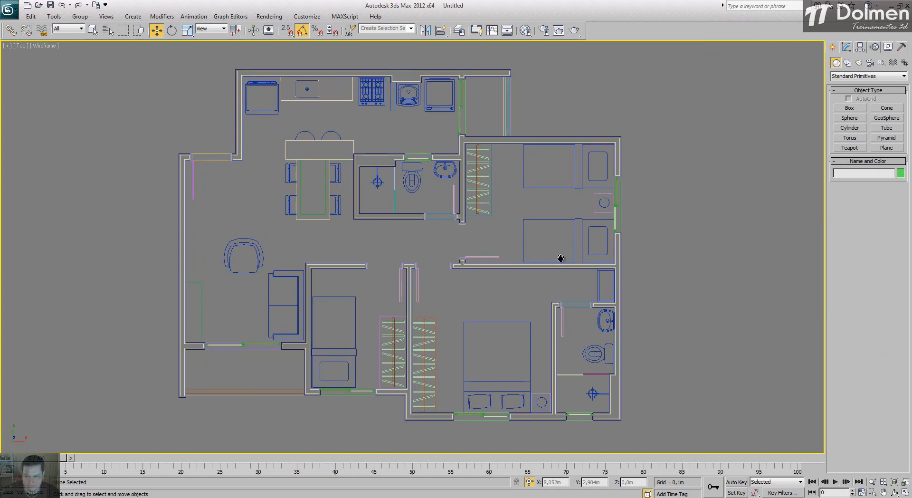
{"action": "scroll", "coordinate": [547, 252], "scroll_direction": "up", "scroll_amount": 5}
{"action": "scroll", "coordinate": [533, 246], "scroll_direction": "up", "scroll_amount": 3}
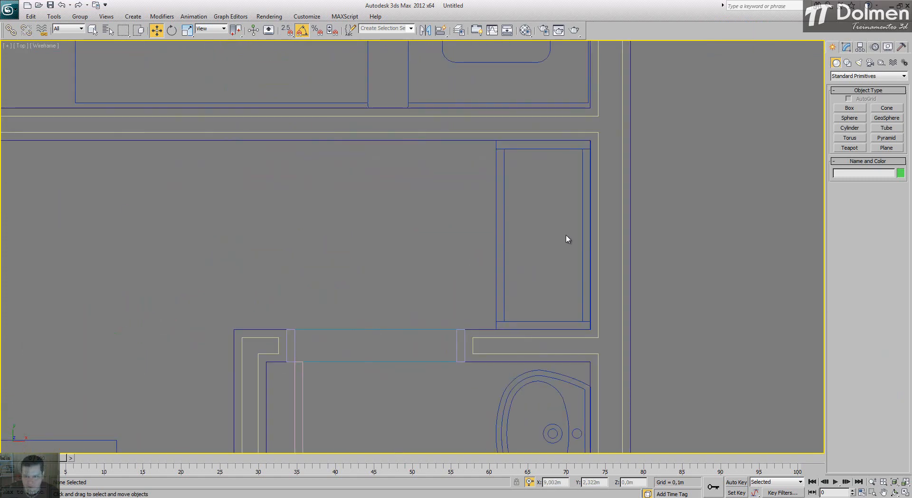
{"action": "left_click", "coordinate": [459, 30]}
{"action": "left_click", "coordinate": [126, 98]}
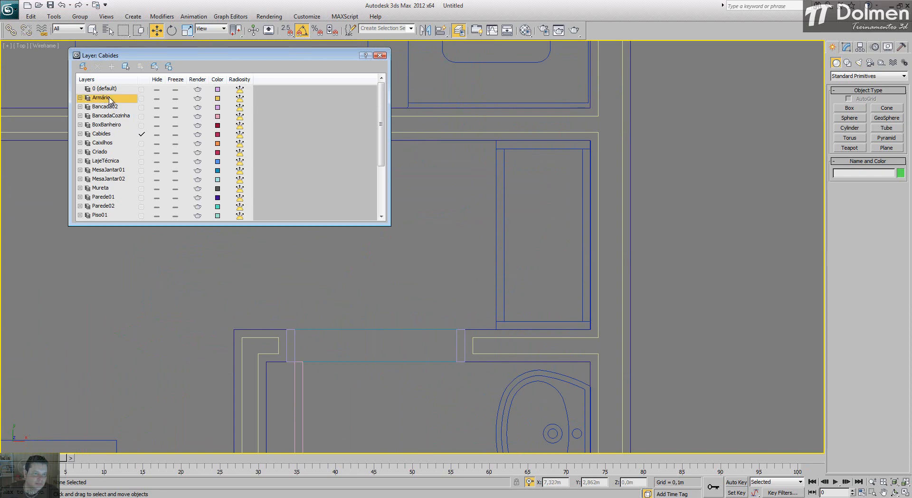
{"action": "left_click", "coordinate": [379, 55]}
Draw a vertex-snapped box 0,7 m by 0,35 m over the cabinet above the en-suite washbasin, with a height of 0,4 m
{"action": "left_click", "coordinate": [850, 108]}
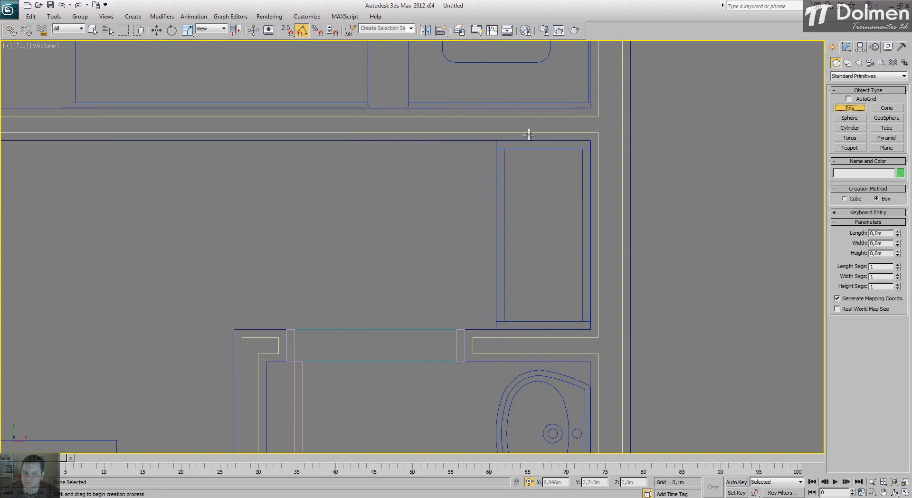
{"action": "key", "text": "s"}
{"action": "left_click_drag", "start_coordinate": [494, 139], "coordinate": [590, 330]}
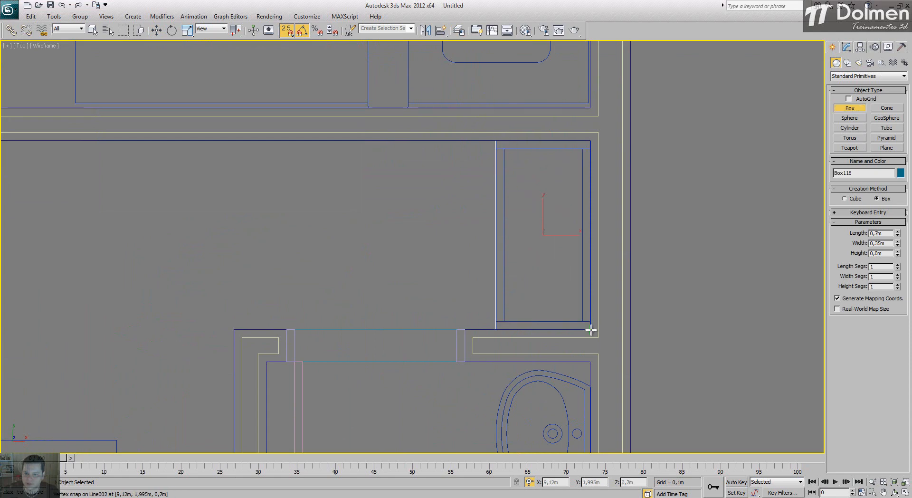
{"action": "left_click", "coordinate": [525, 274]}
{"action": "left_click_drag", "start_coordinate": [879, 254], "coordinate": [898, 255]}
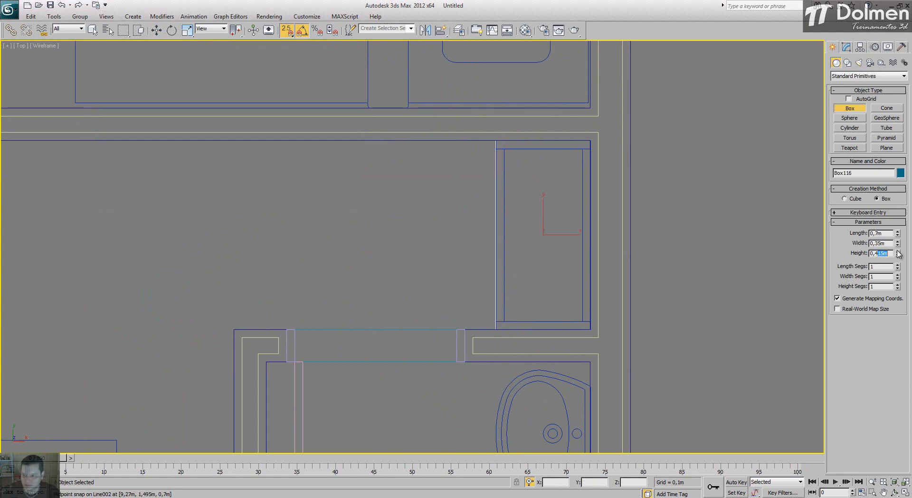
{"action": "key", "text": "Return"}
{"action": "right_click", "coordinate": [837, 231]}
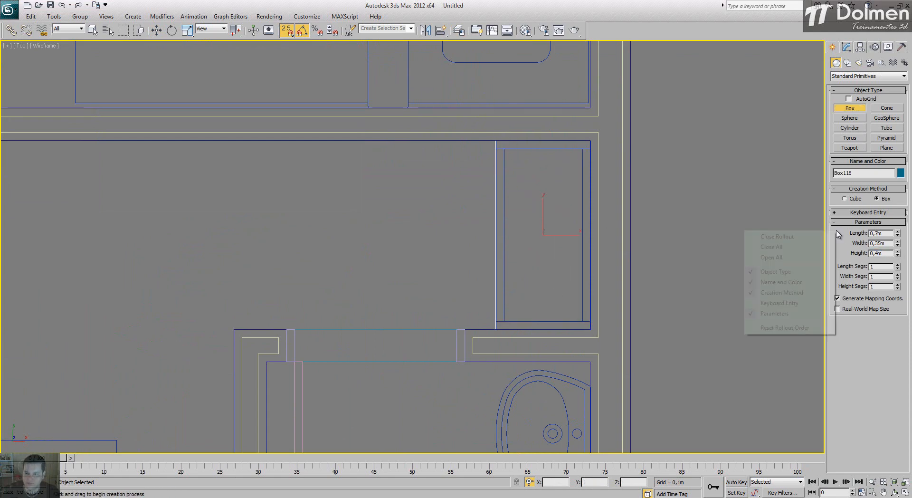
Leave box creation with the cabinet box deselected and show the whole apartment in a maximized perspective view
{"action": "left_click", "coordinate": [724, 182]}
{"action": "key", "text": "w"}
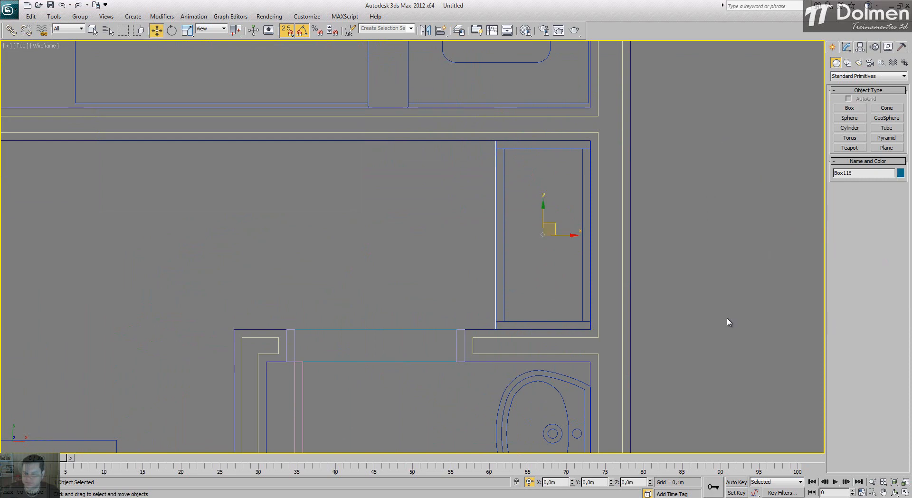
{"action": "left_click", "coordinate": [905, 492]}
{"action": "right_click", "coordinate": [708, 395]}
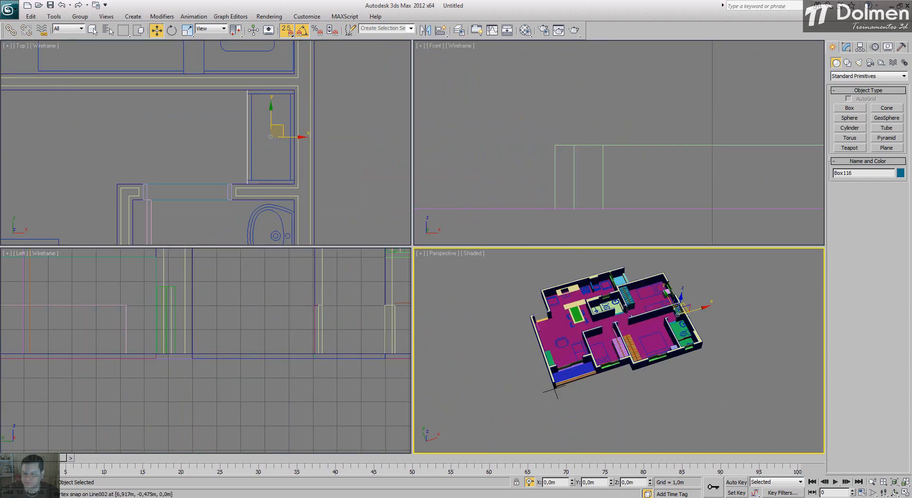
{"action": "left_click", "coordinate": [905, 492]}
{"action": "left_click", "coordinate": [706, 324]}
{"action": "key", "text": "z"}
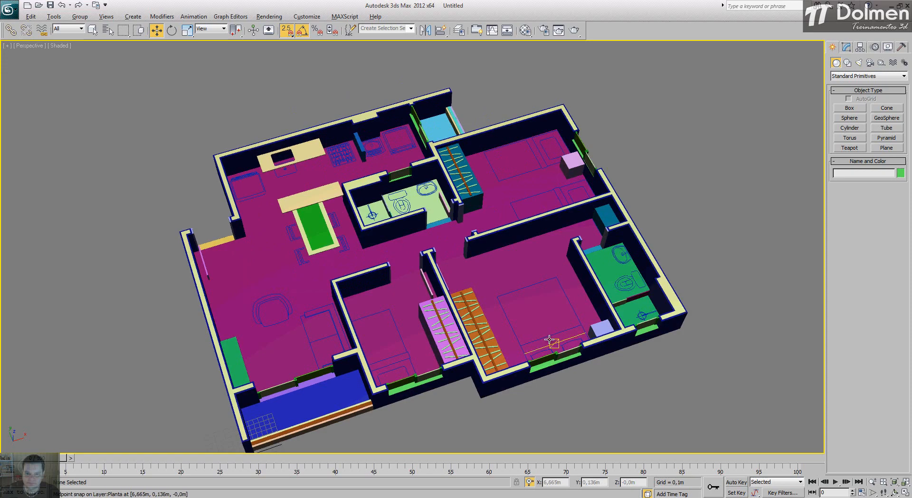
Turn off snapping and examine the whole apartment model from several sides in perspective
{"action": "middle_click_drag", "start_coordinate": [549, 340], "coordinate": [532, 326], "text": "alt"}
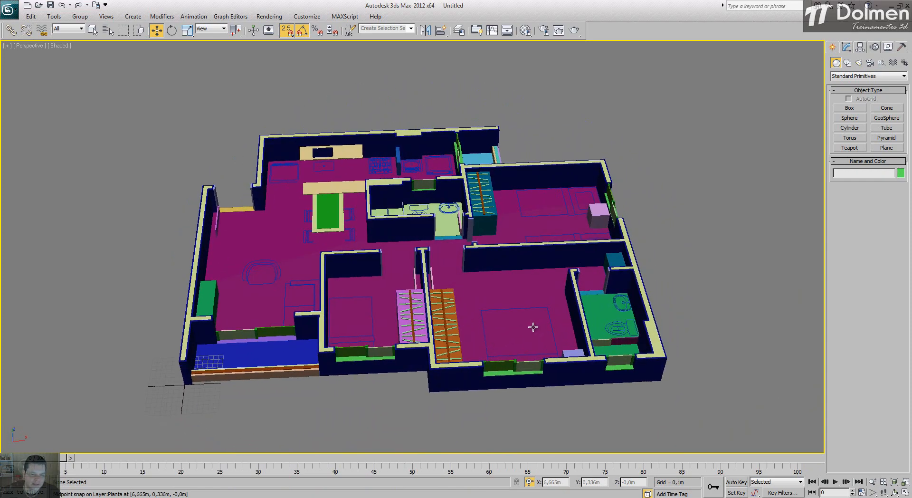
{"action": "key", "text": "s"}
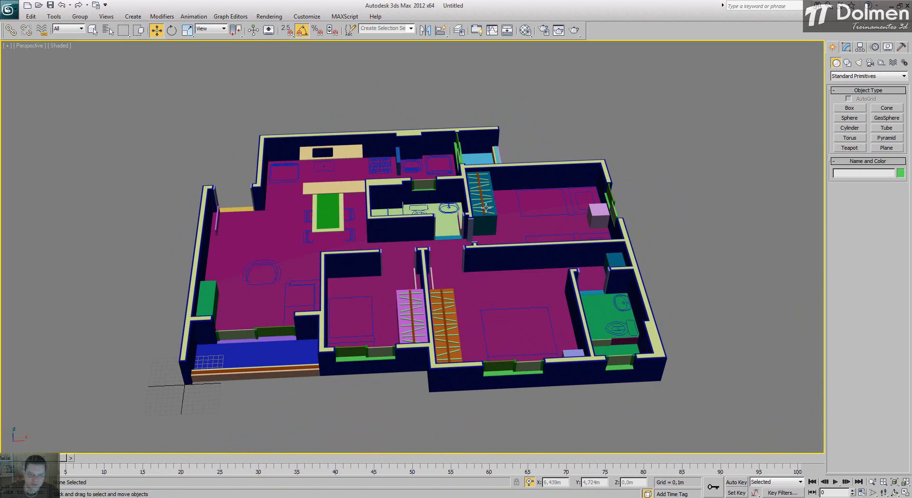
{"action": "middle_click_drag", "start_coordinate": [426, 285], "coordinate": [320, 287], "text": "alt"}
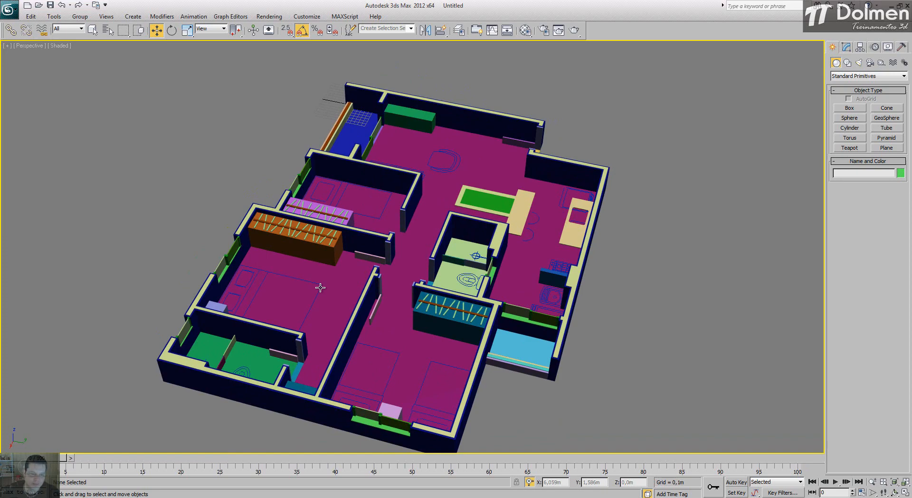
{"action": "middle_click_drag", "start_coordinate": [419, 301], "coordinate": [434, 285]}
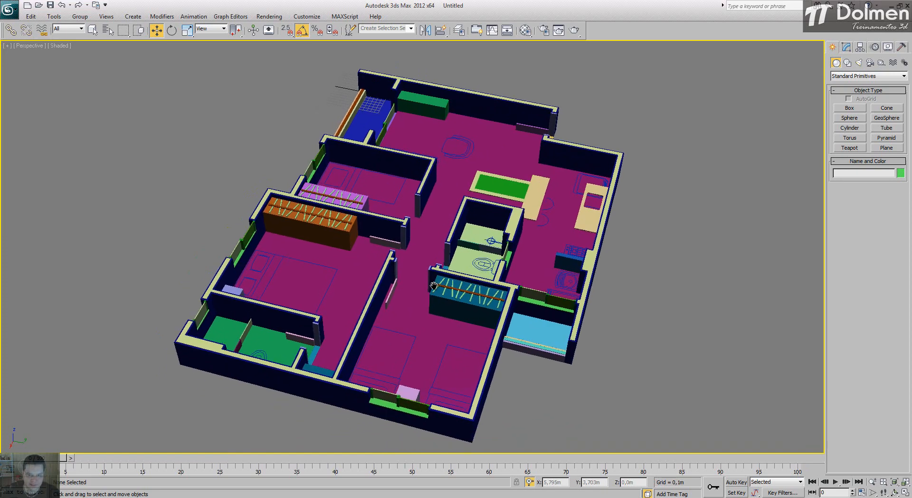
{"action": "middle_click_drag", "start_coordinate": [330, 313], "coordinate": [492, 288], "text": "alt"}
{"action": "scroll", "coordinate": [442, 276], "scroll_direction": "down", "scroll_amount": 4}
{"action": "scroll", "coordinate": [457, 294], "scroll_direction": "up", "scroll_amount": 4}
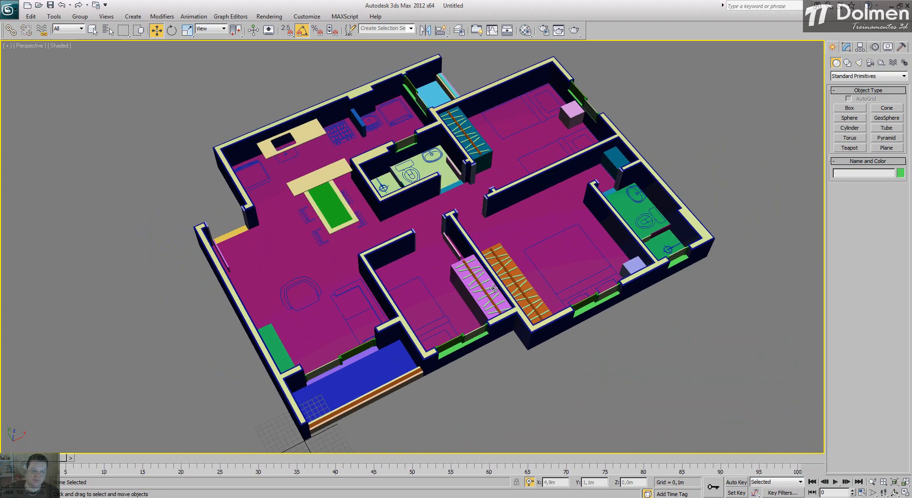